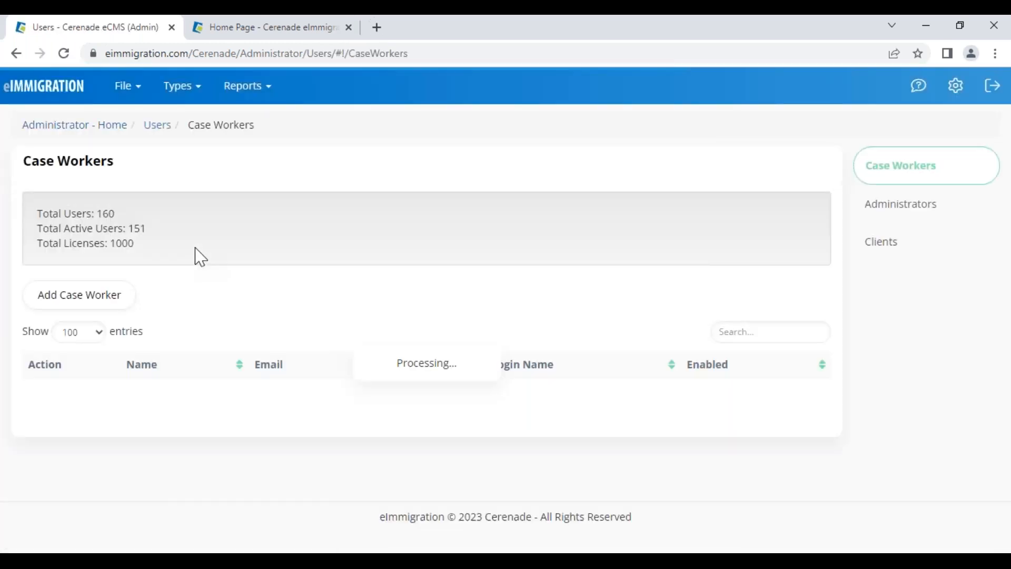
Open a new Add Case Worker form, scroll its sections, and add a Login Account section
click(52, 306)
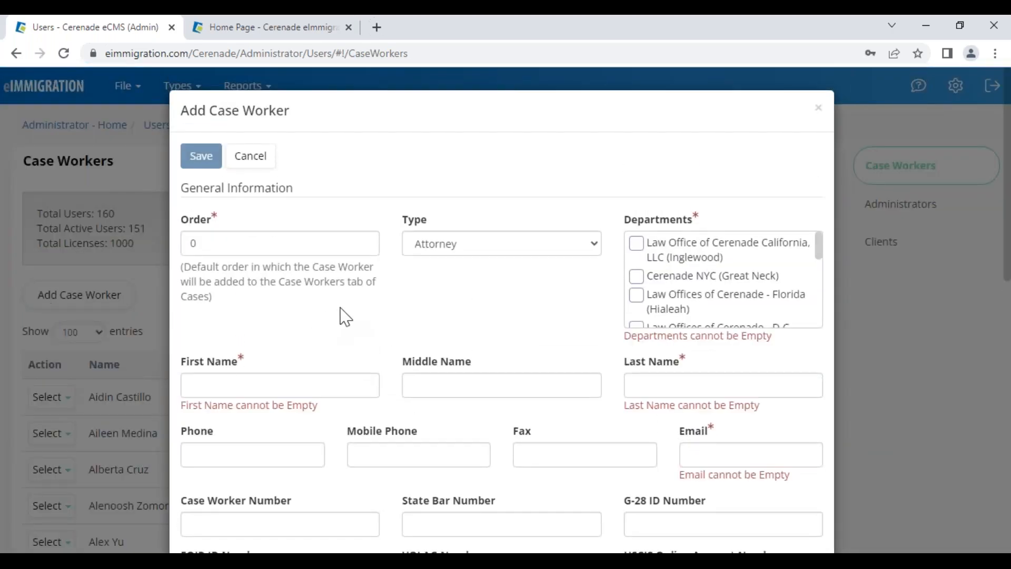
scroll(433, 328, down, 8)
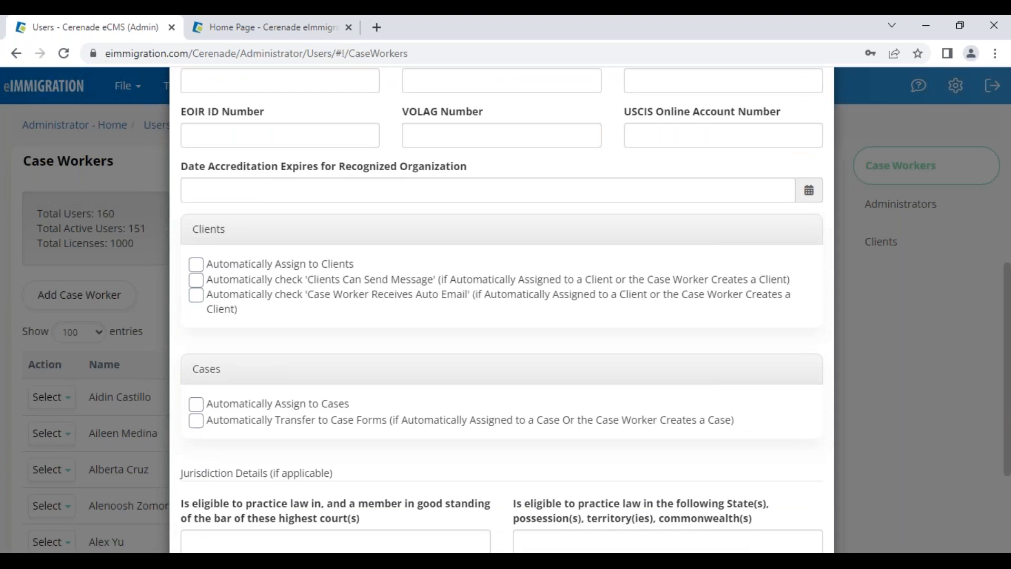
scroll(443, 388, down, 3)
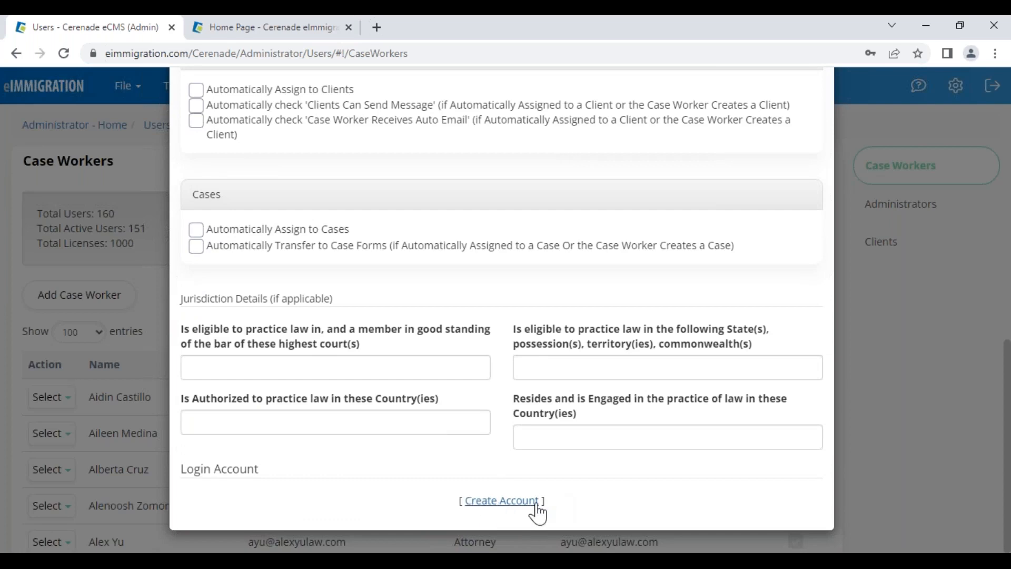
scroll(448, 451, up, 8)
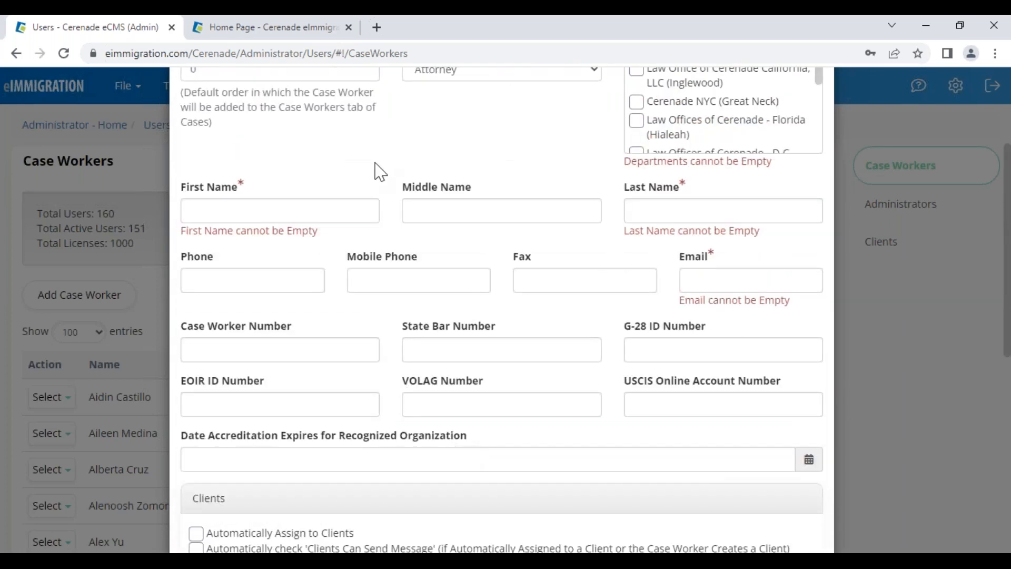
scroll(500, 394, down, 8)
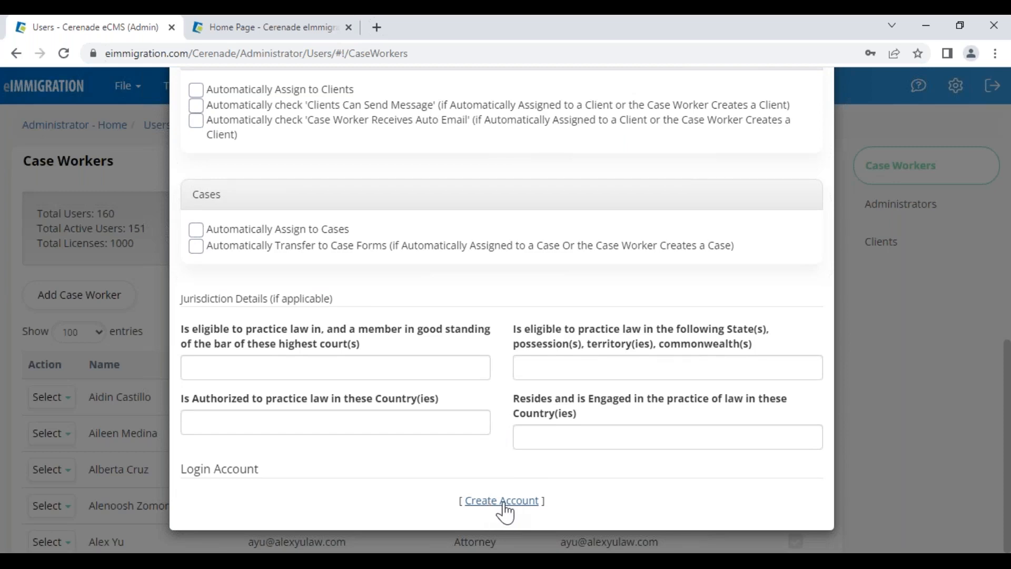
click(501, 500)
Point out the Access Expiration Date field and the Access Rights heading
scroll(505, 513, down, 5)
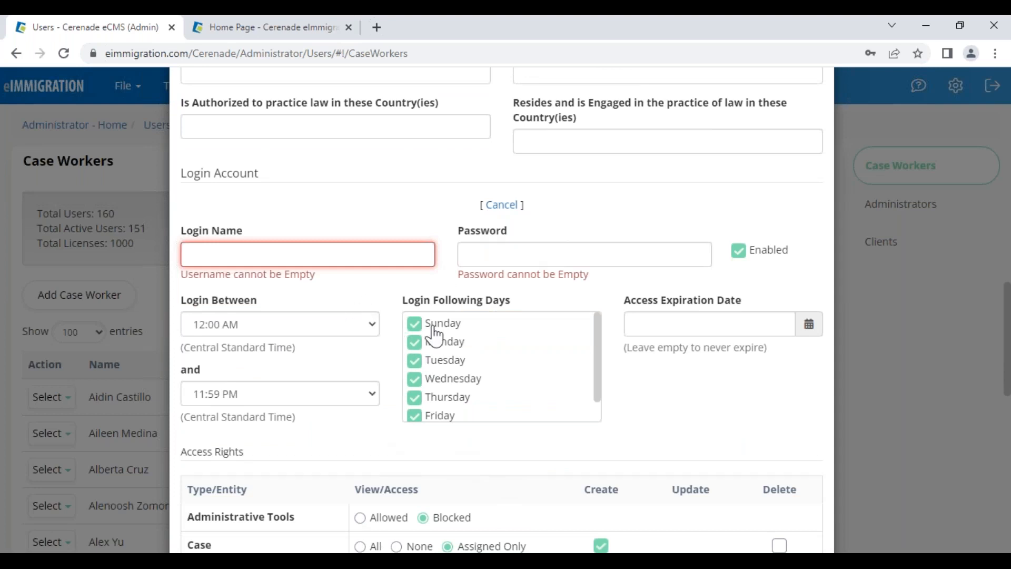
drag(637, 303, 752, 297)
click(686, 428)
scroll(390, 463, down, 5)
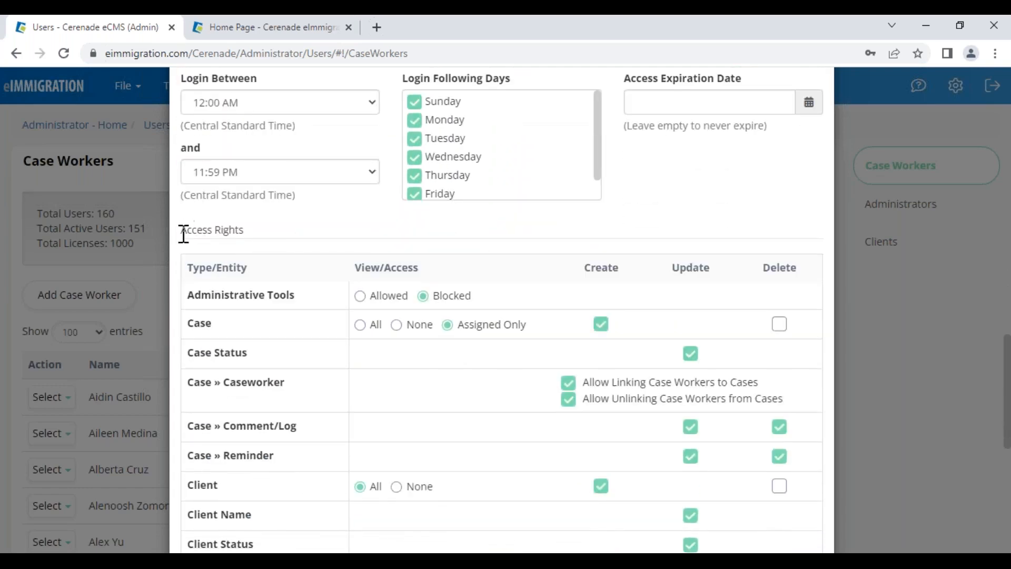
drag(183, 234, 251, 246)
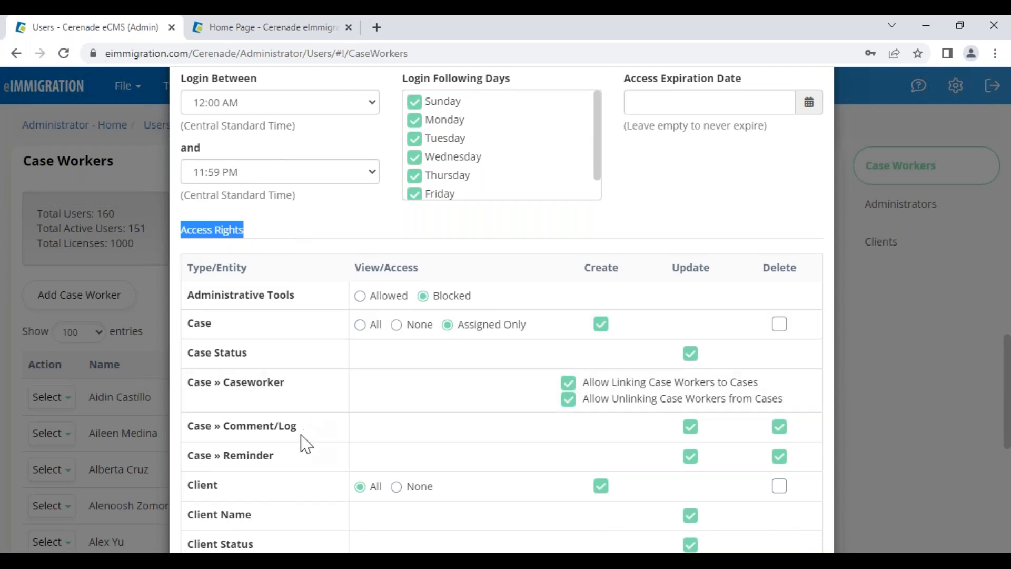
Look over the Access Rights permission rows down to Billing
scroll(303, 448, down, 5)
shift+click(234, 445)
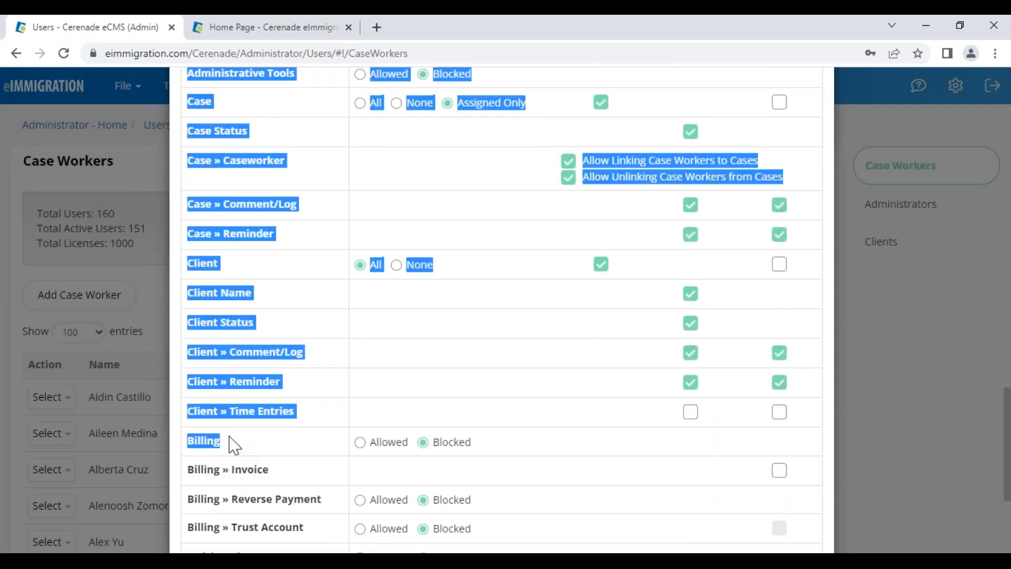
click(228, 452)
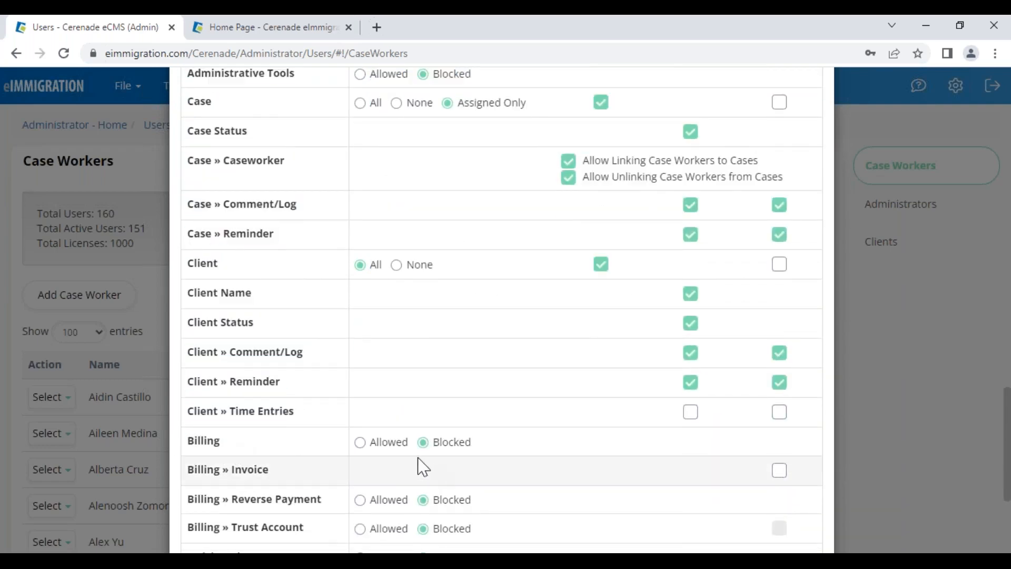
drag(477, 446, 444, 448)
click(434, 449)
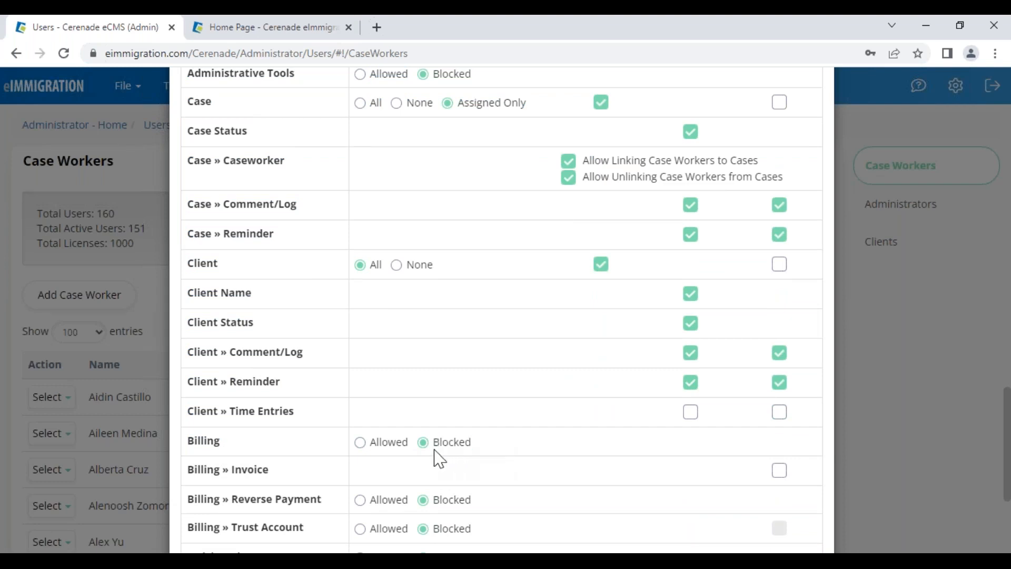
scroll(330, 496, down, 3)
scroll(333, 506, down, 2)
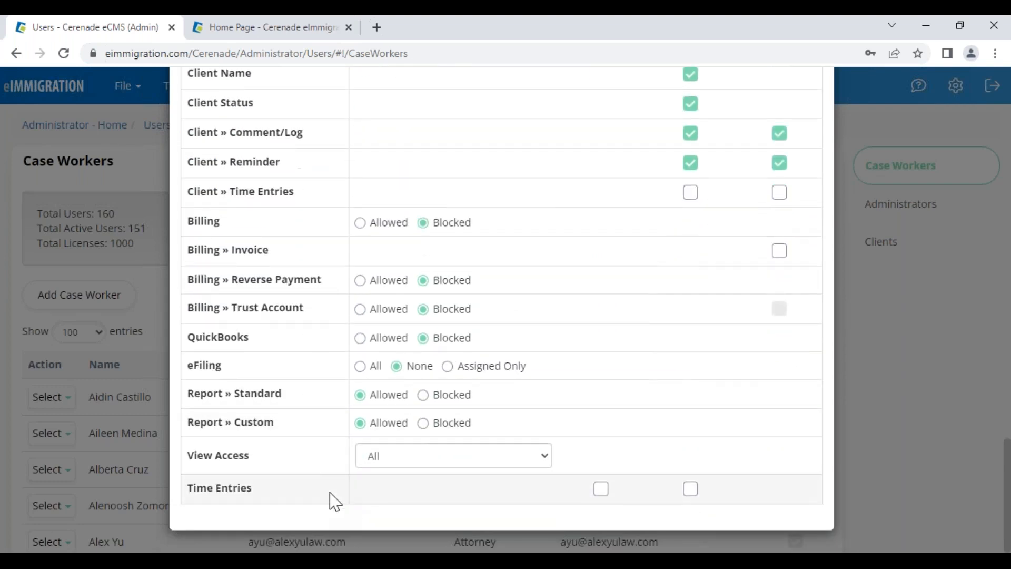
scroll(505, 422, up, 7)
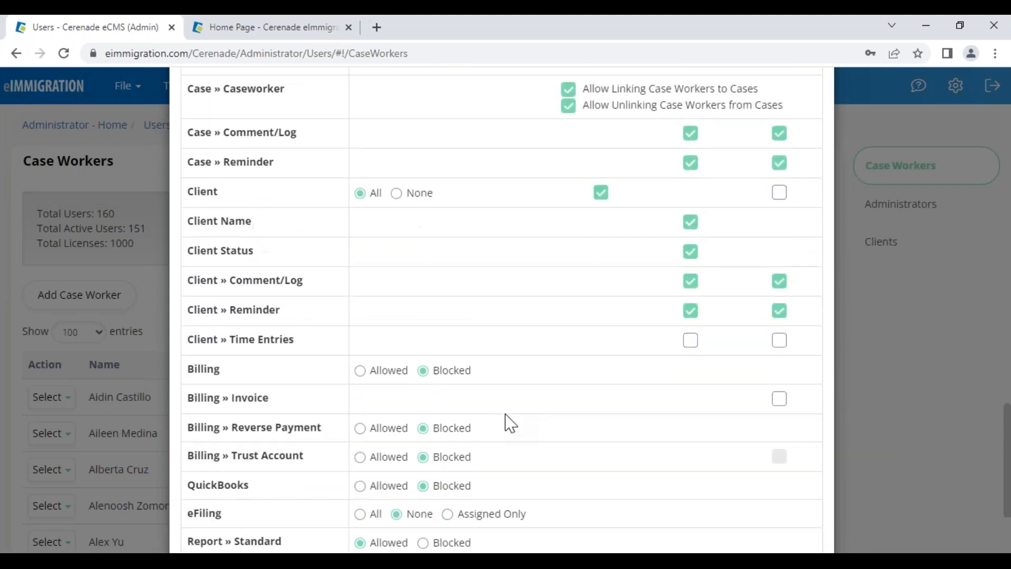
scroll(504, 421, up, 2)
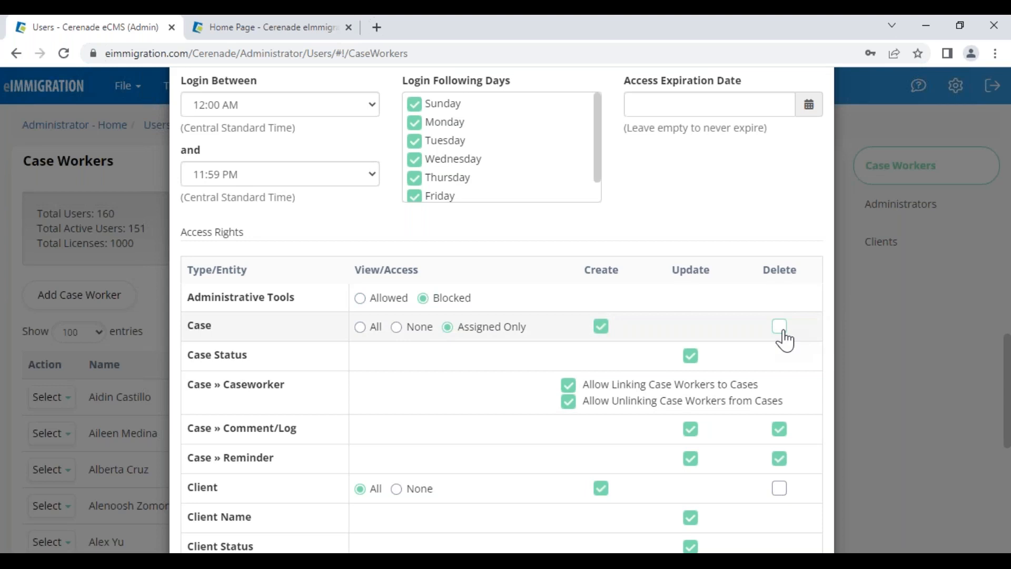
Uncheck Delete for Case Comment/Log and Case Reminder, and check Delete for Case
click(779, 429)
click(780, 459)
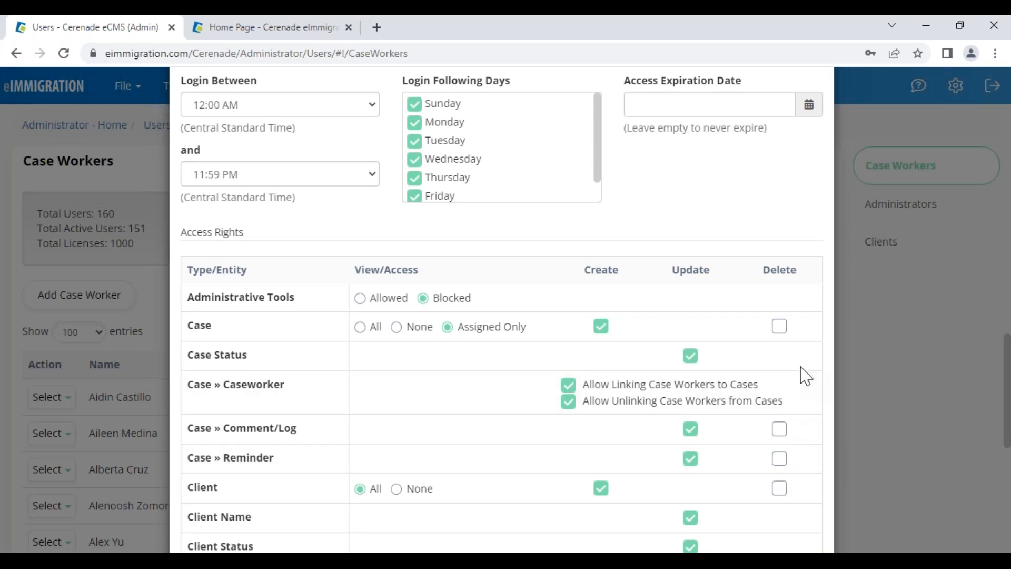
click(779, 327)
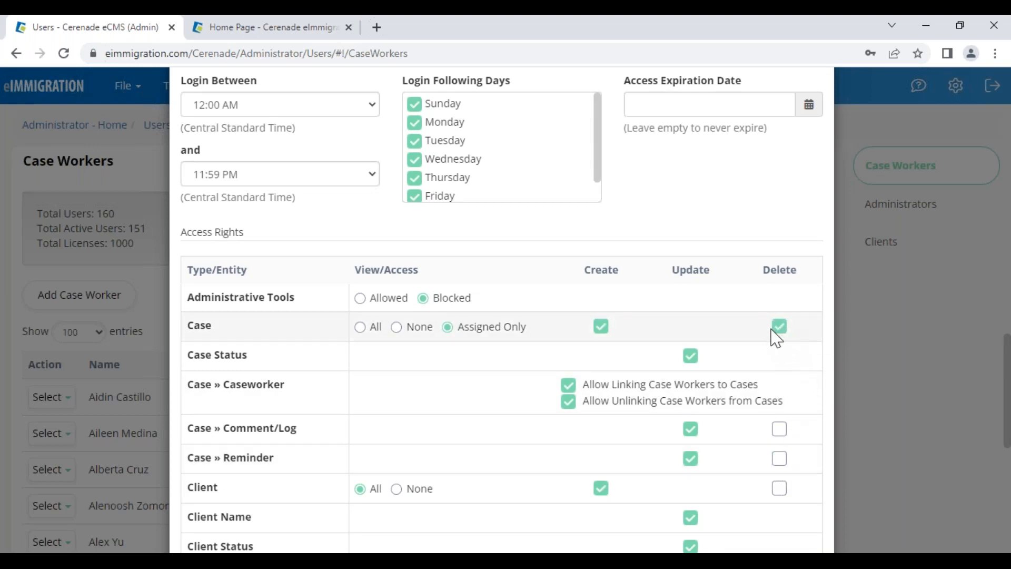
scroll(591, 313, up, 2)
scroll(590, 314, up, 15)
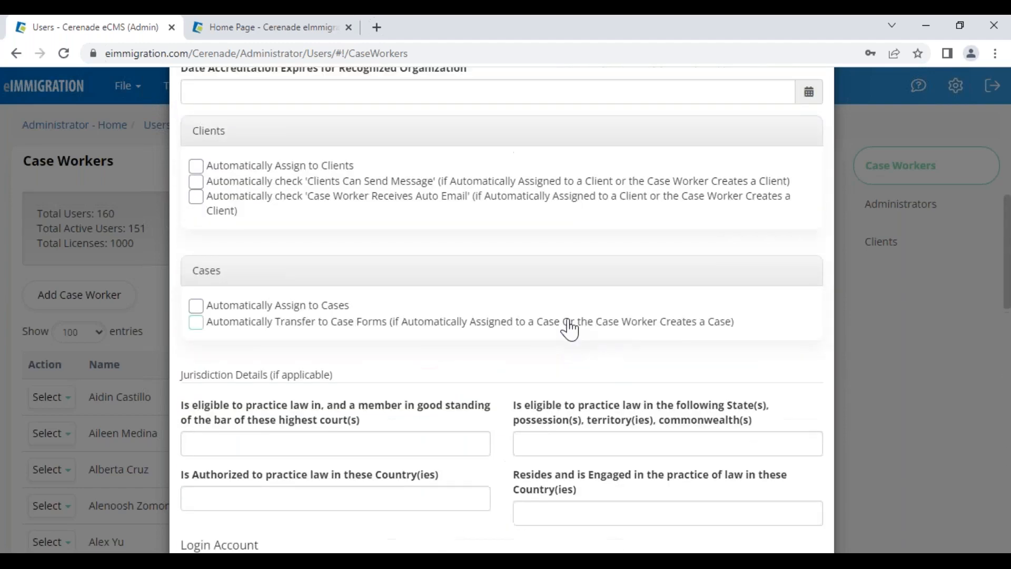
scroll(551, 332, up, 3)
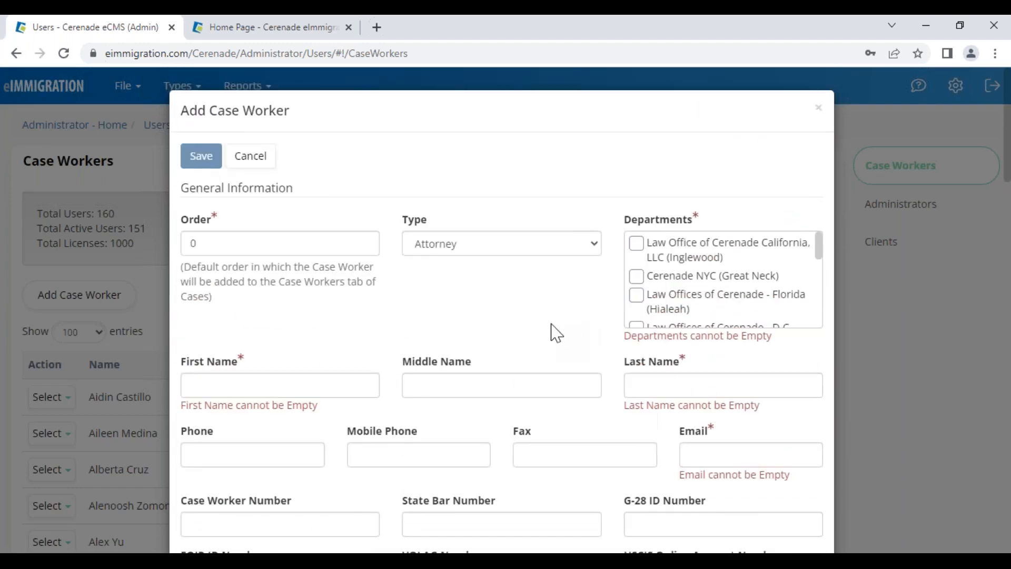
Leave the case worker type as Attorney, then cancel the new case worker form
click(467, 242)
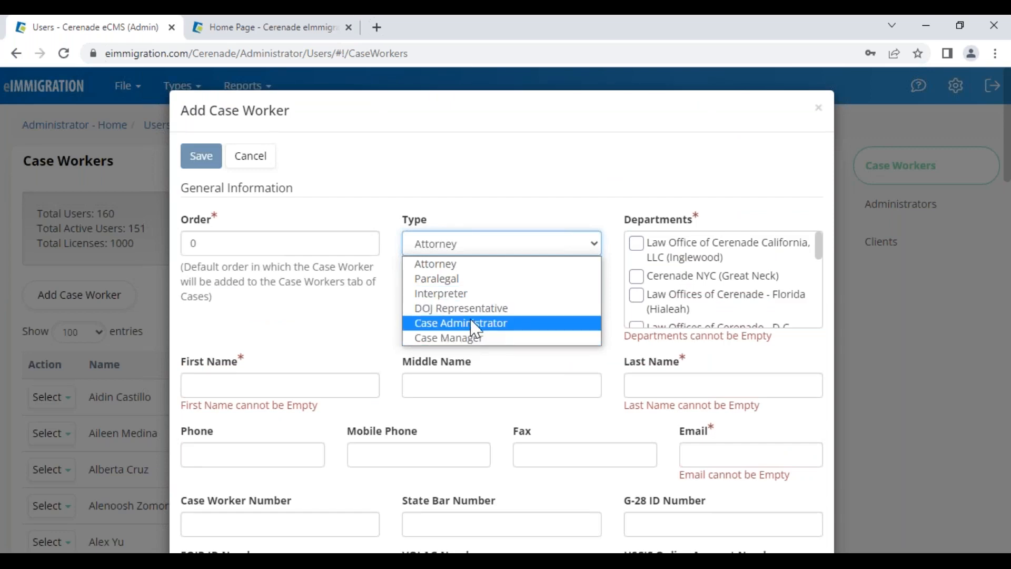
click(449, 265)
scroll(447, 319, down, 2)
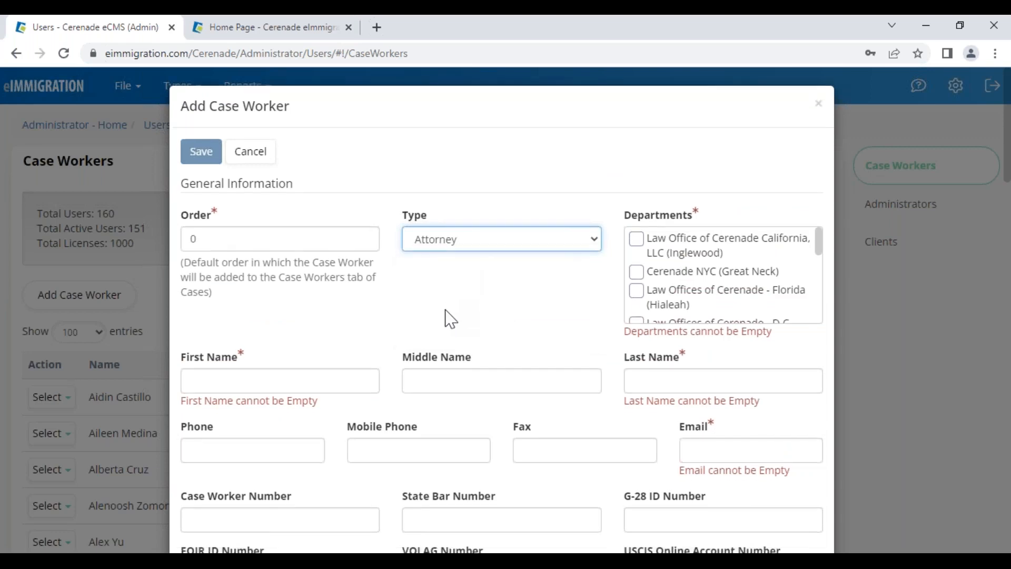
scroll(445, 317, down, 1)
scroll(443, 331, up, 3)
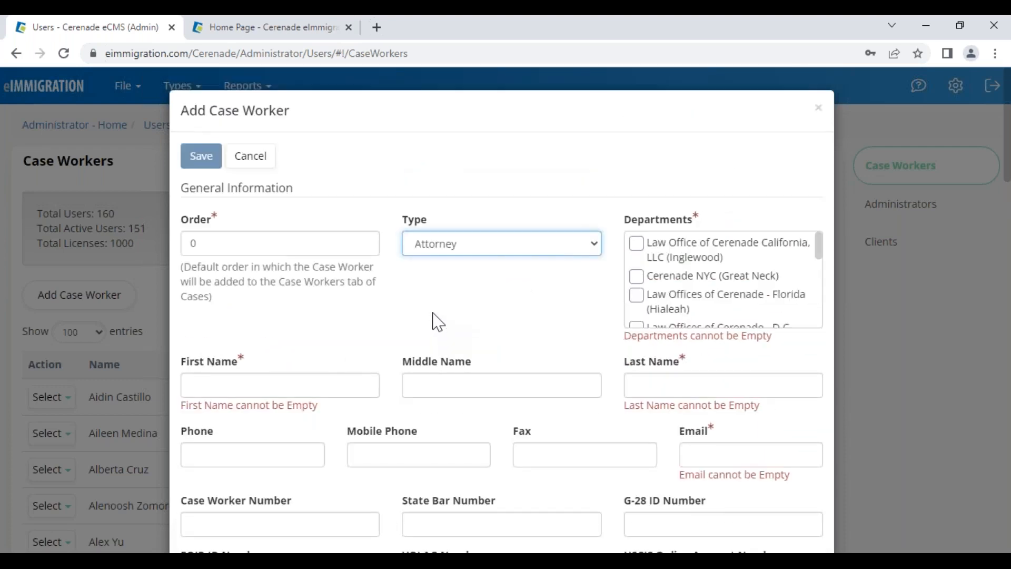
click(251, 157)
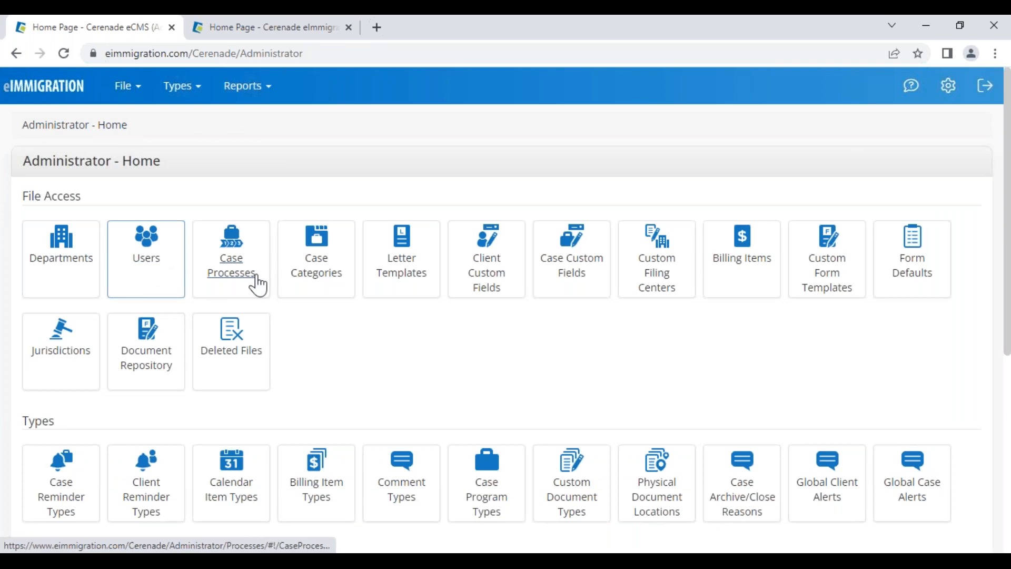
Browse the Case Processes table, highlighting entries like Seguro Medico and Servicio de Impuestos
click(236, 282)
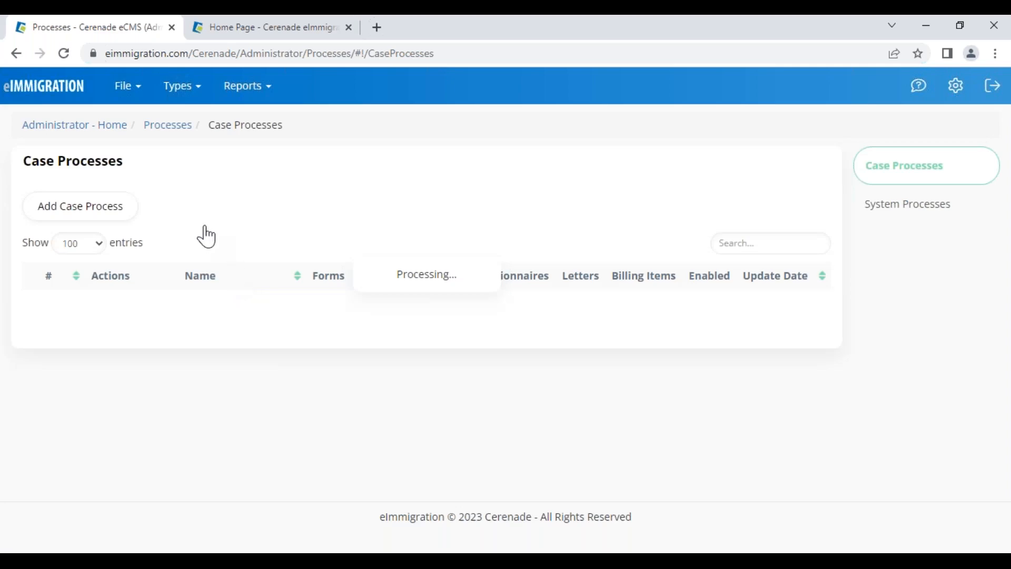
scroll(197, 501, down, 4)
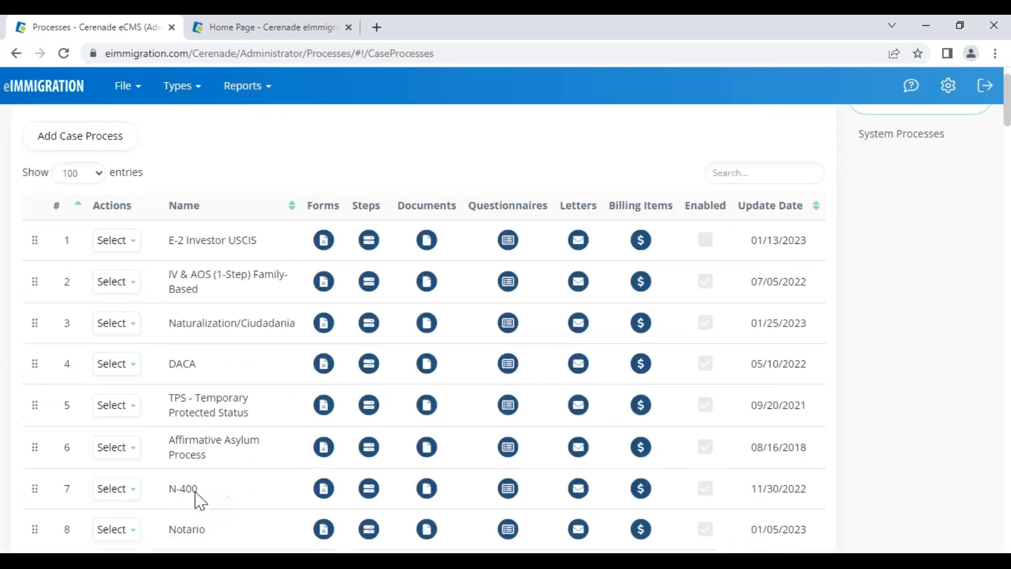
scroll(197, 500, down, 1)
drag(168, 344, 232, 379)
click(163, 400)
drag(167, 385, 275, 376)
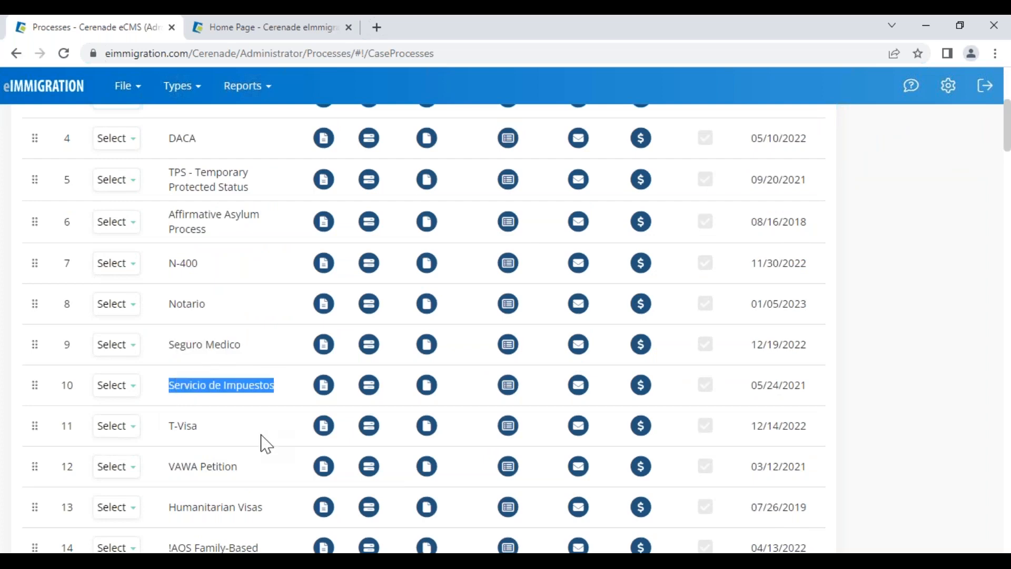
scroll(265, 452, down, 13)
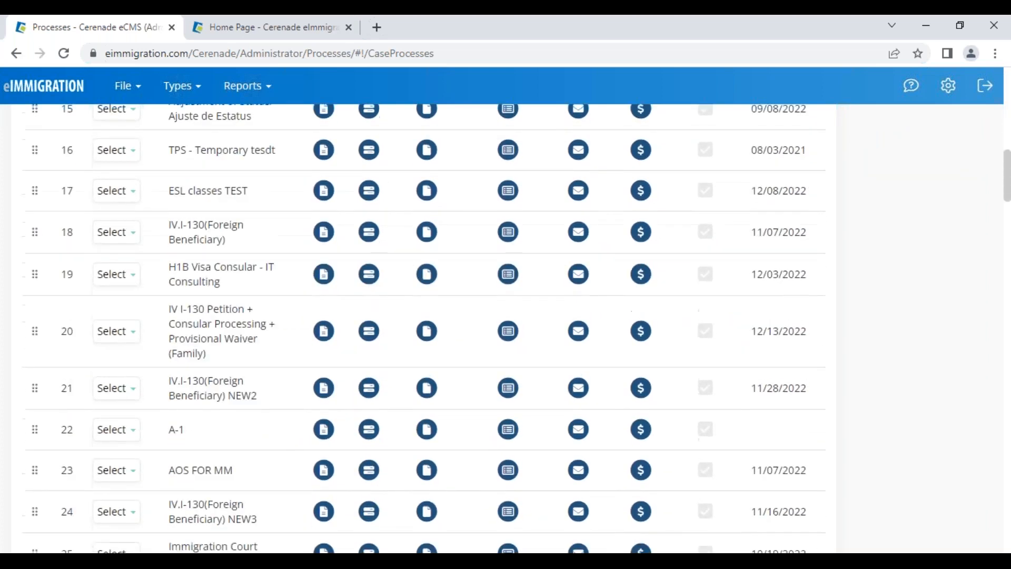
scroll(255, 355, down, 4)
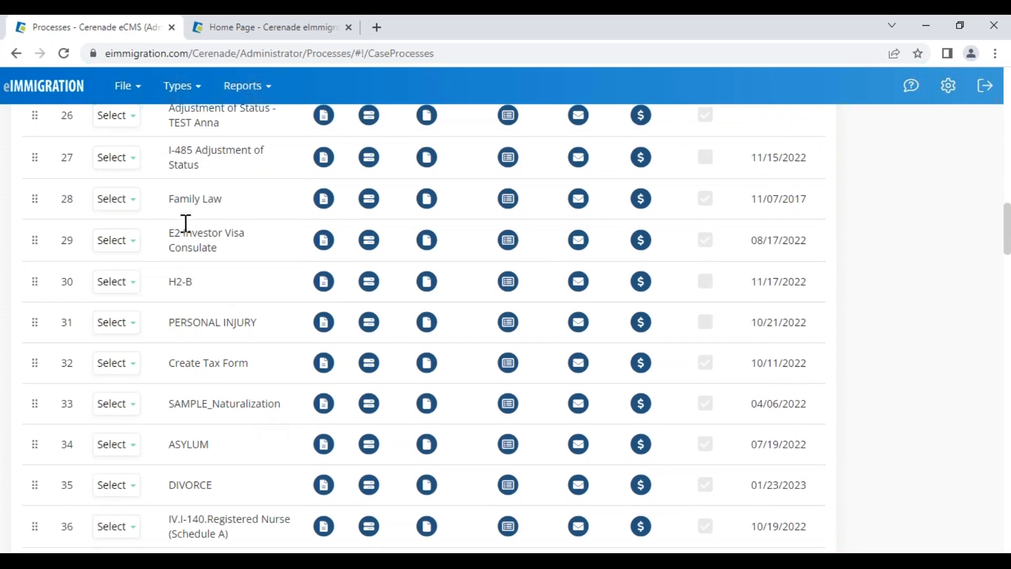
drag(168, 206, 244, 199)
scroll(226, 270, up, 8)
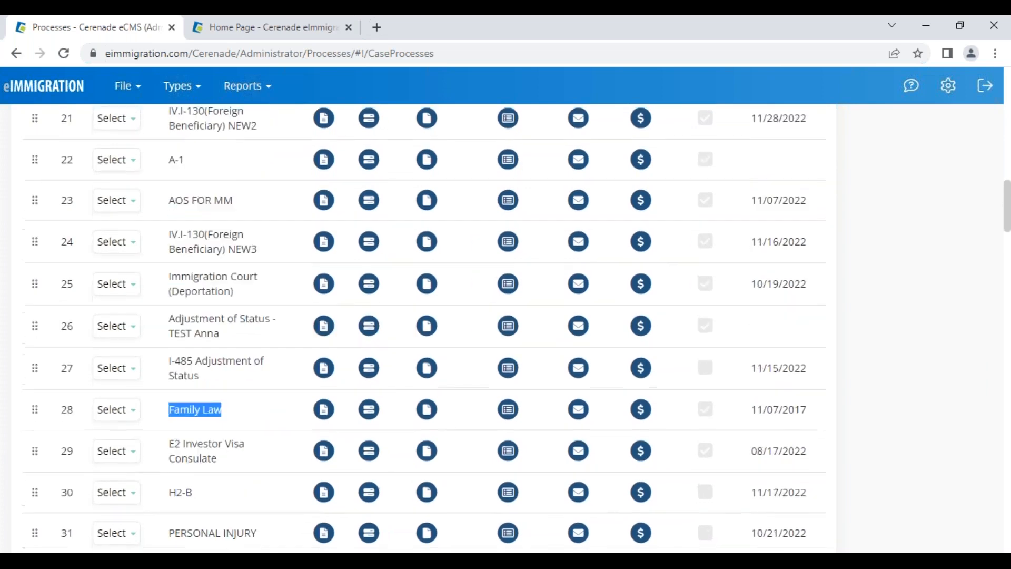
scroll(225, 236, up, 10)
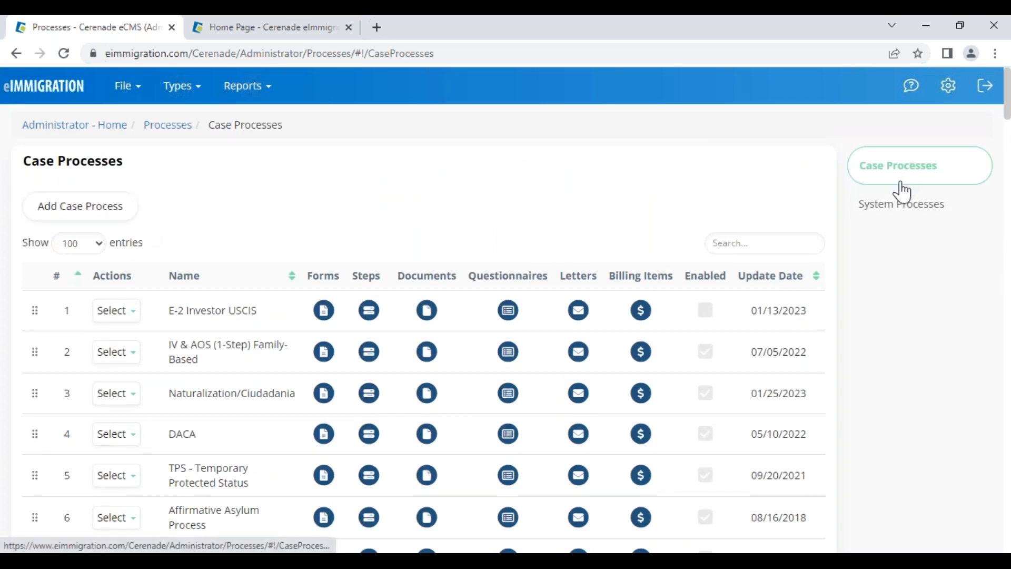
click(897, 217)
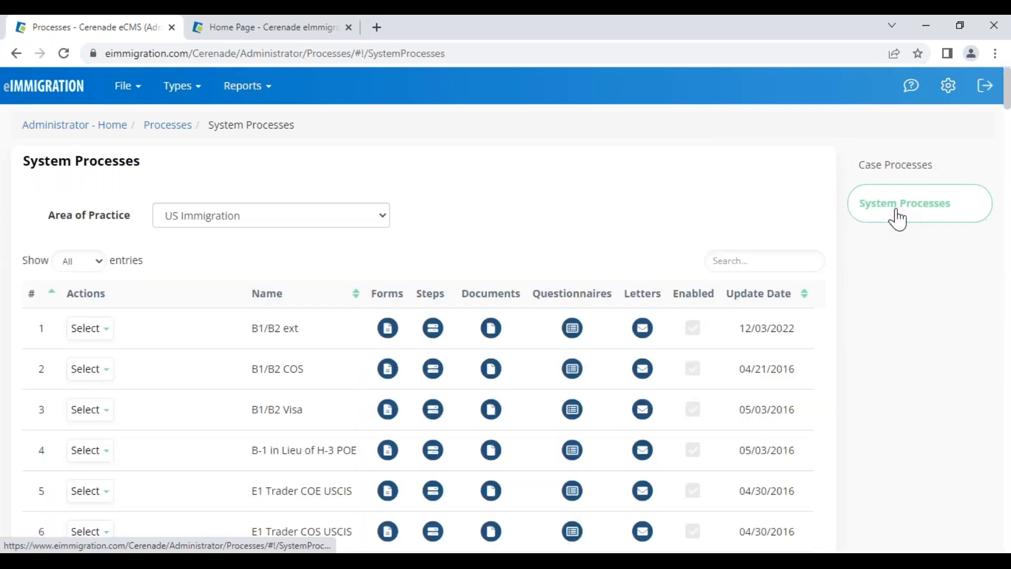
drag(248, 330, 298, 333)
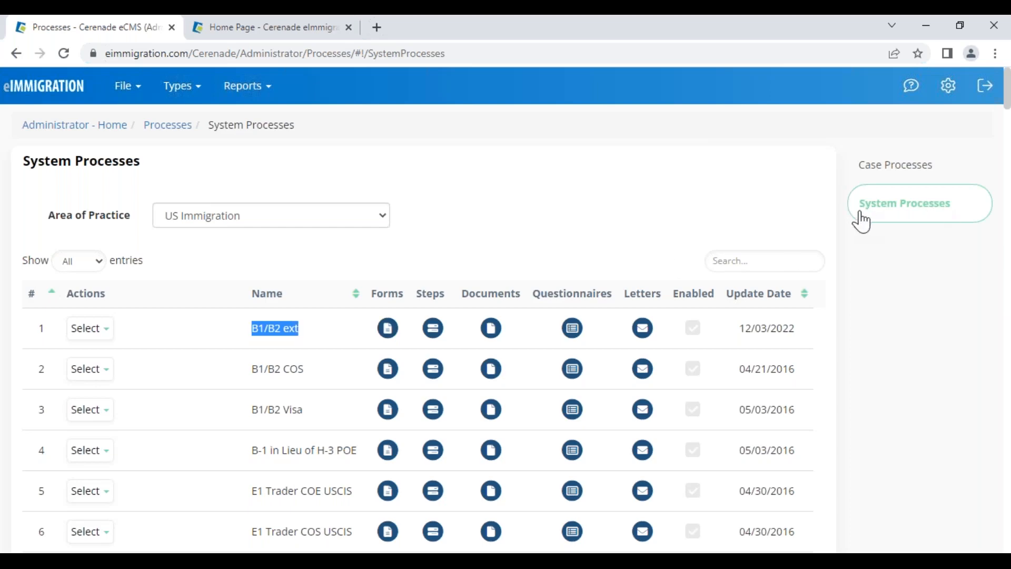
click(103, 330)
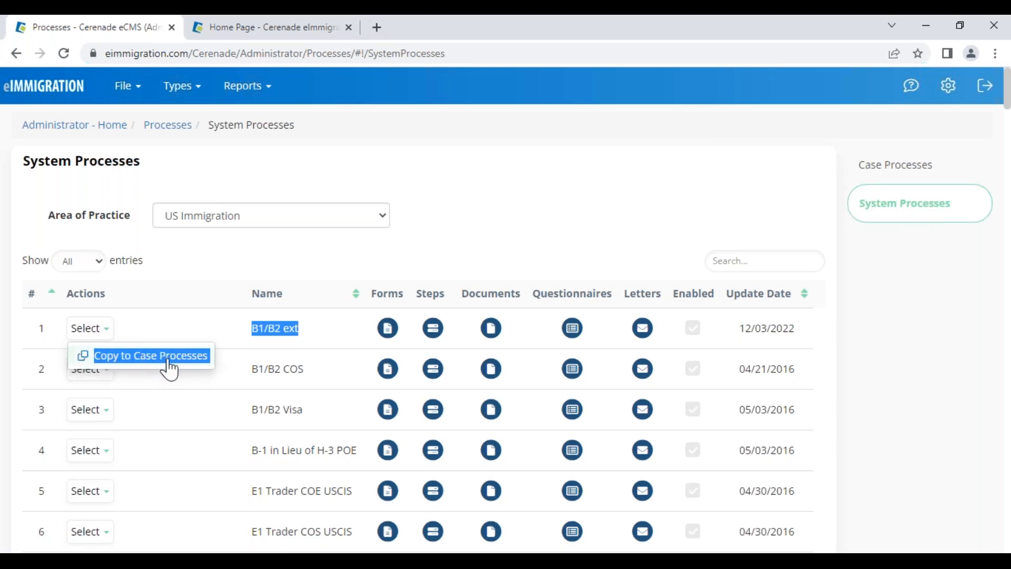
drag(257, 368, 327, 375)
click(93, 371)
click(101, 399)
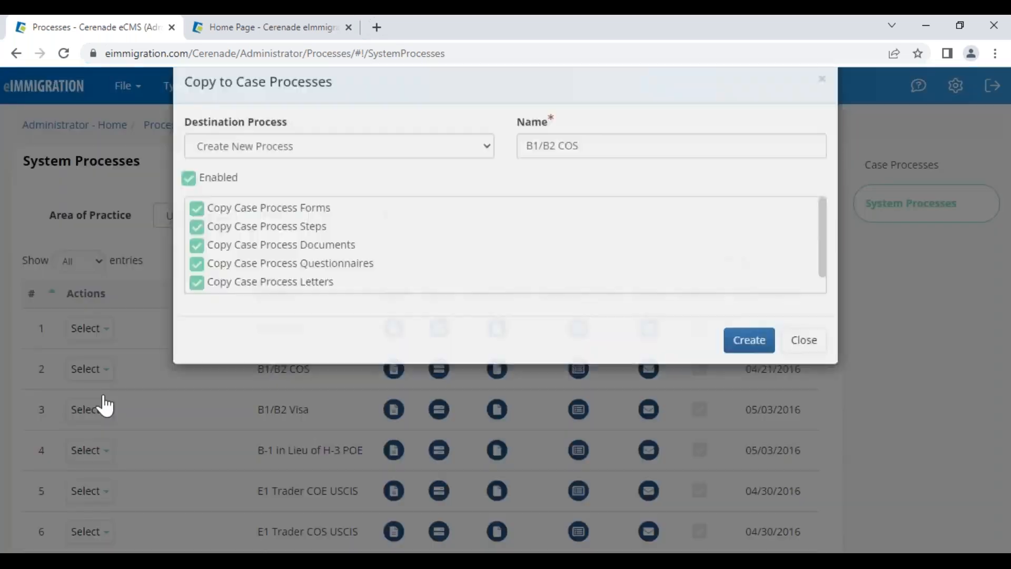
click(566, 176)
key(ctrl+a)
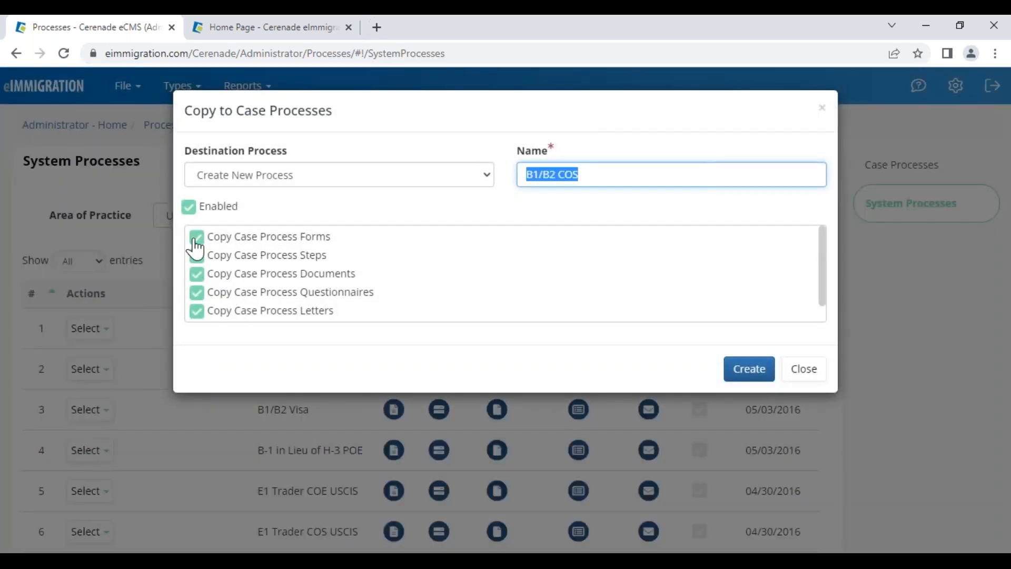
click(198, 311)
click(199, 295)
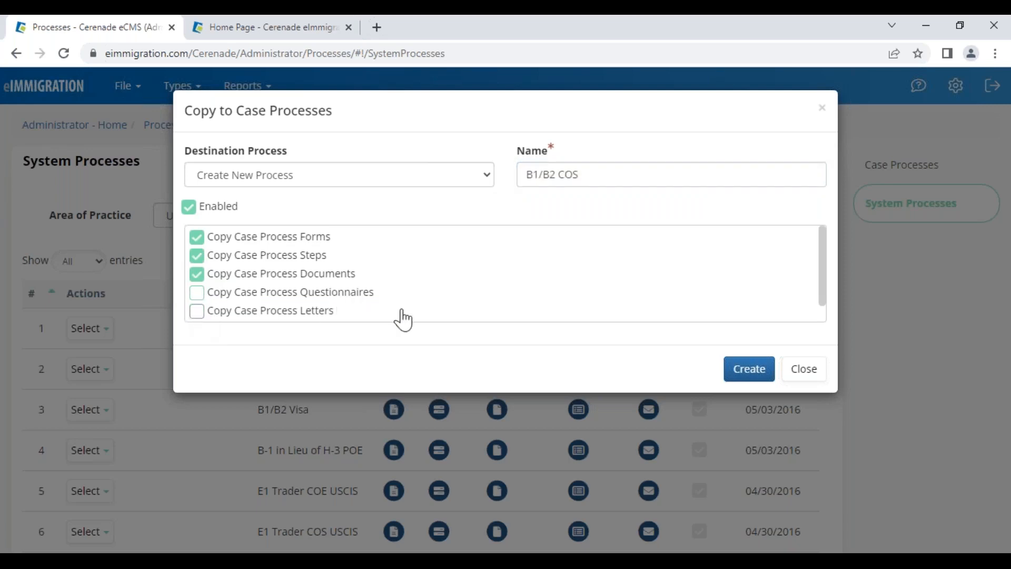
triple_click(571, 181)
click(804, 368)
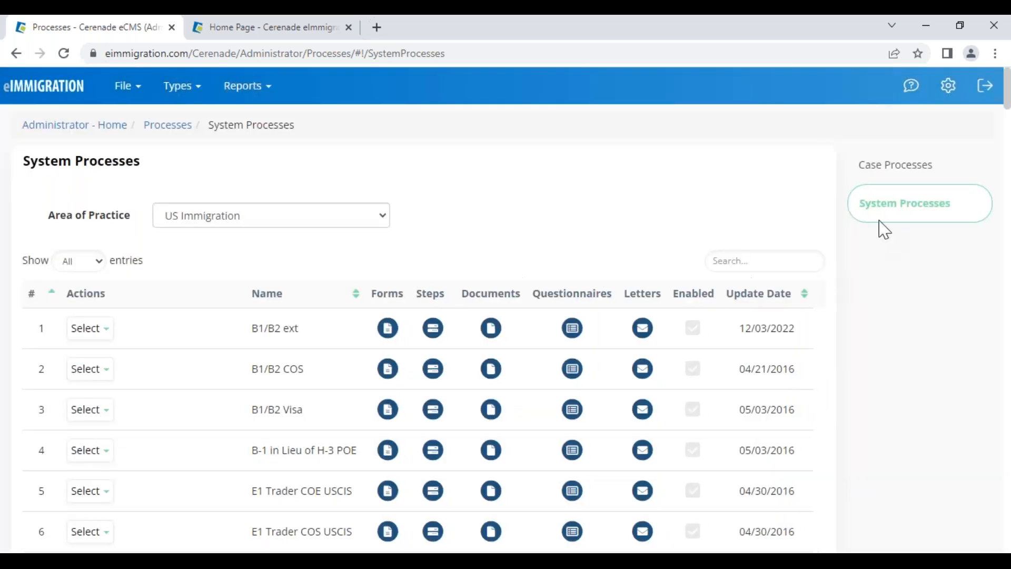
click(890, 179)
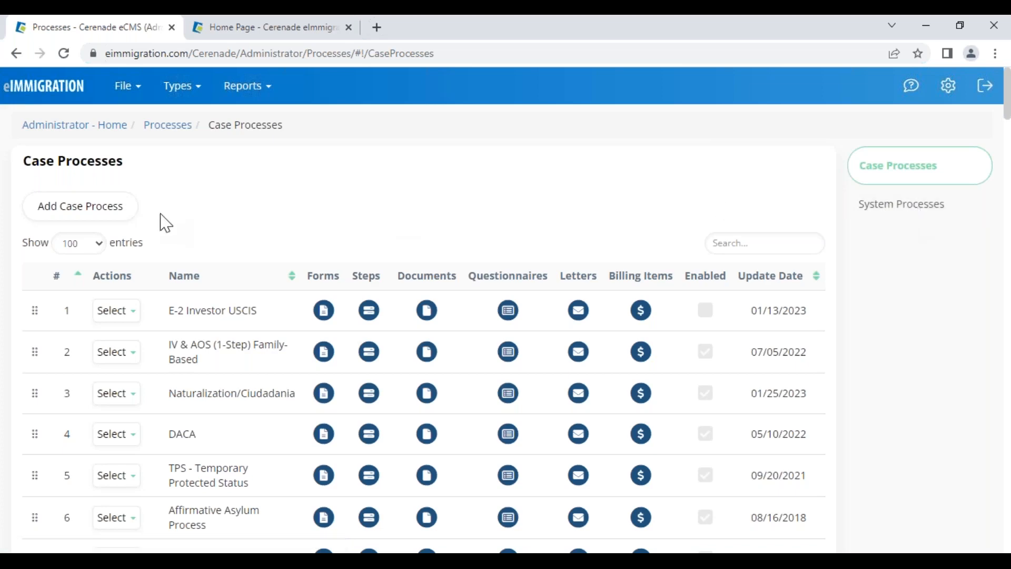
Highlight the Case Processes heading and E-2 Investor USCIS, then open its Select menu
drag(26, 167, 133, 165)
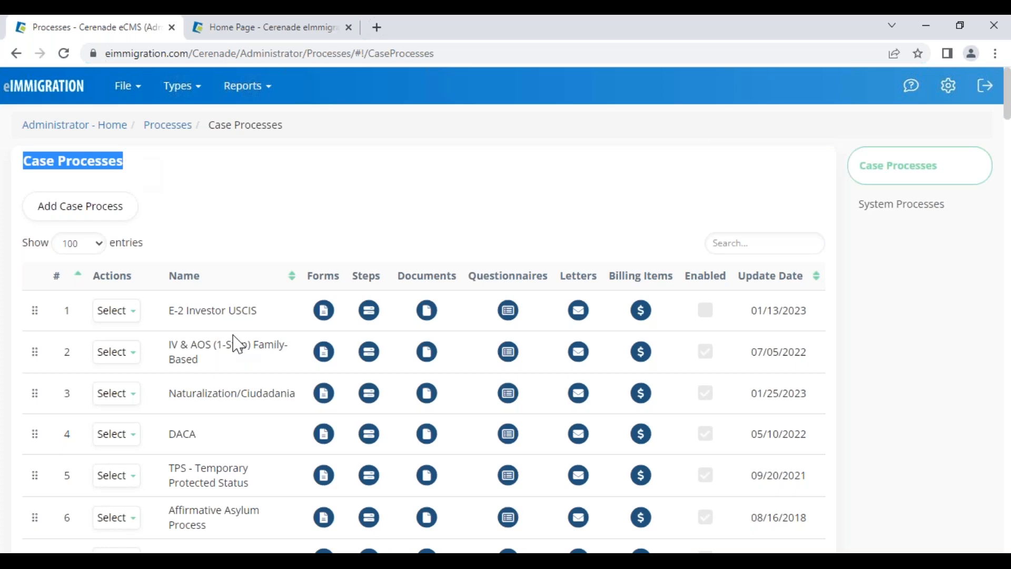
scroll(238, 345, down, 5)
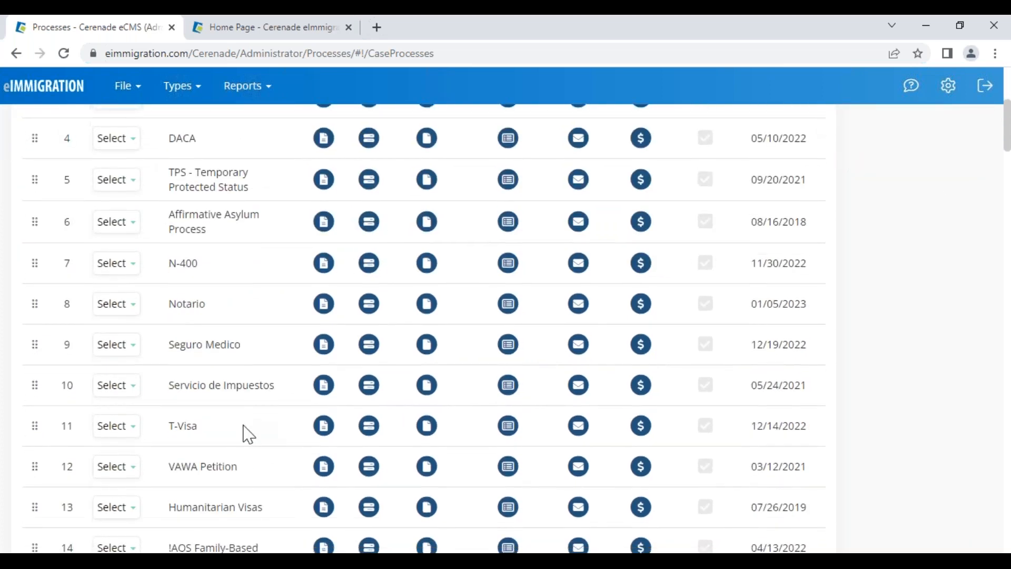
scroll(248, 435, up, 4)
drag(168, 236, 269, 250)
click(120, 239)
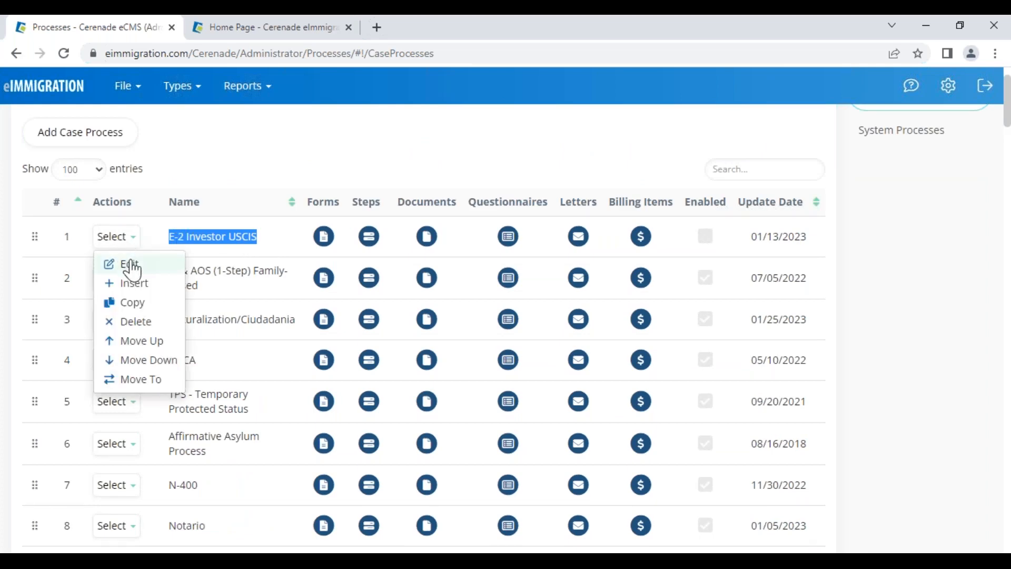
click(138, 265)
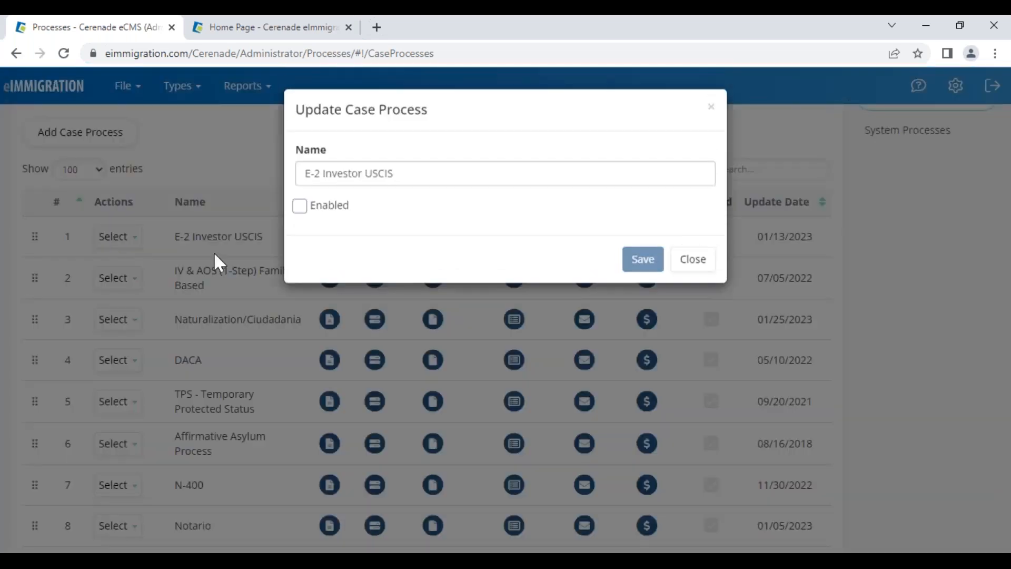
click(300, 207)
click(300, 208)
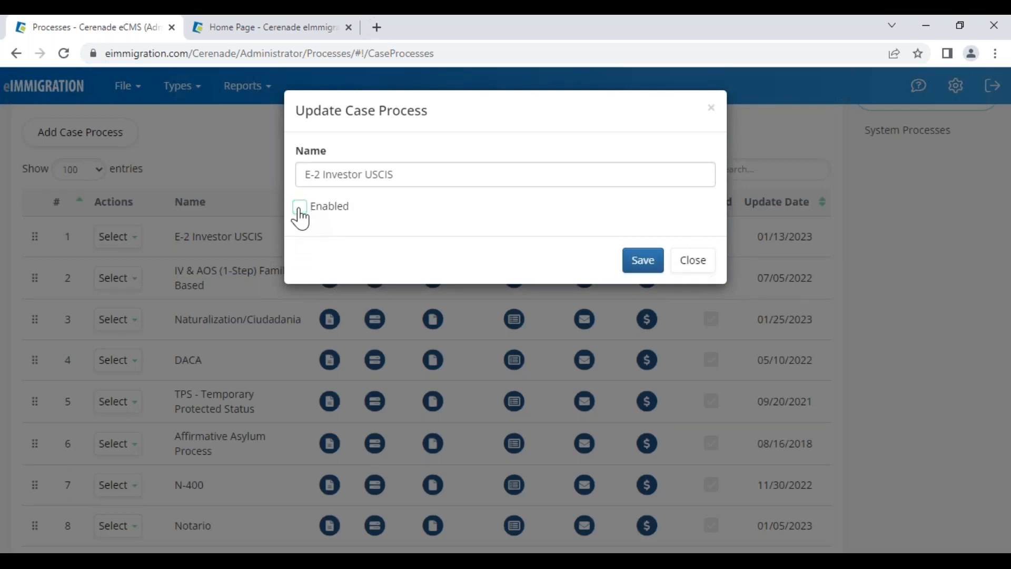
click(299, 208)
click(694, 262)
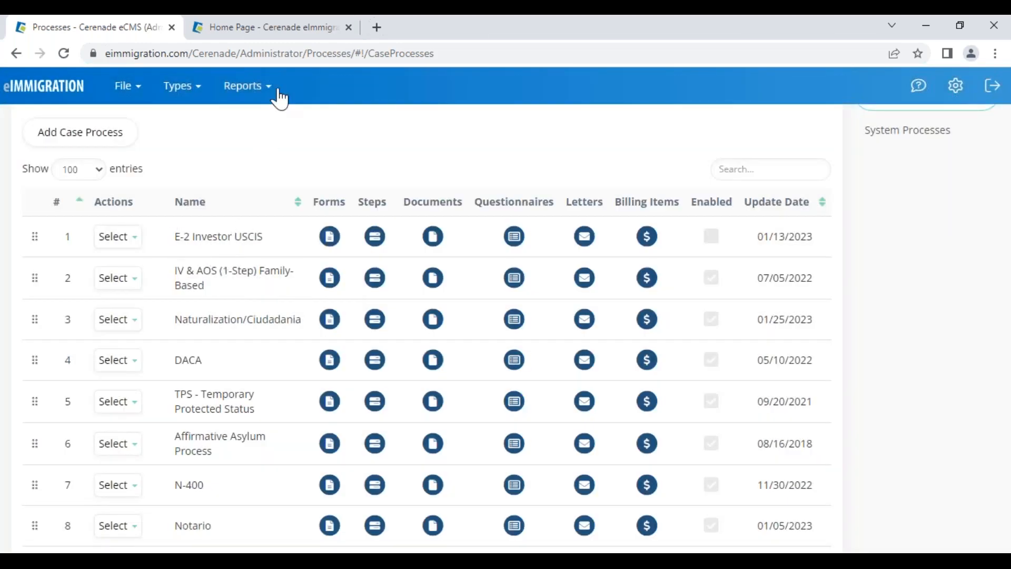
mouse_move(278, 36)
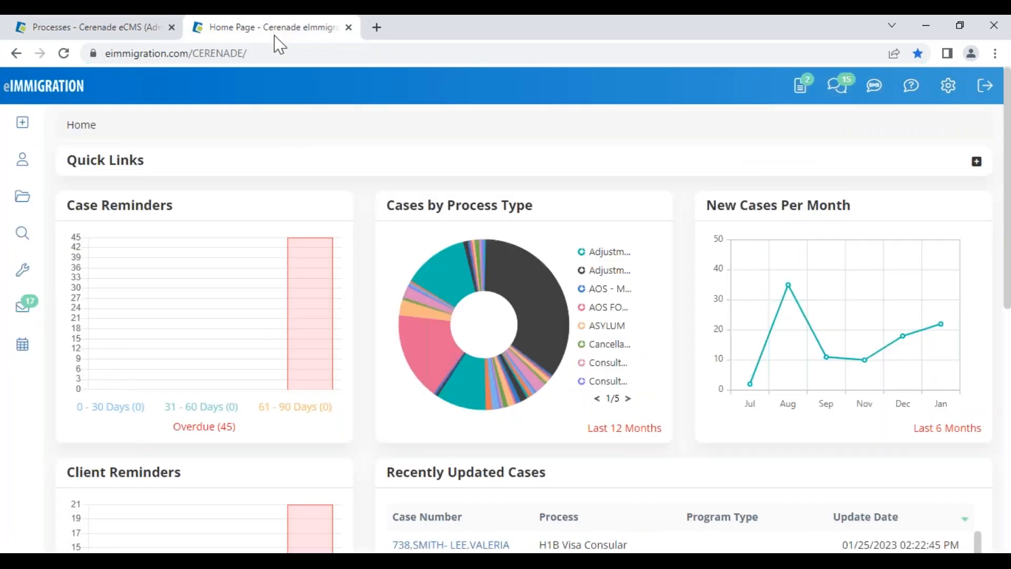
Start a new Case from the Create menu, browse its Process dropdown, then return to administration
click(26, 126)
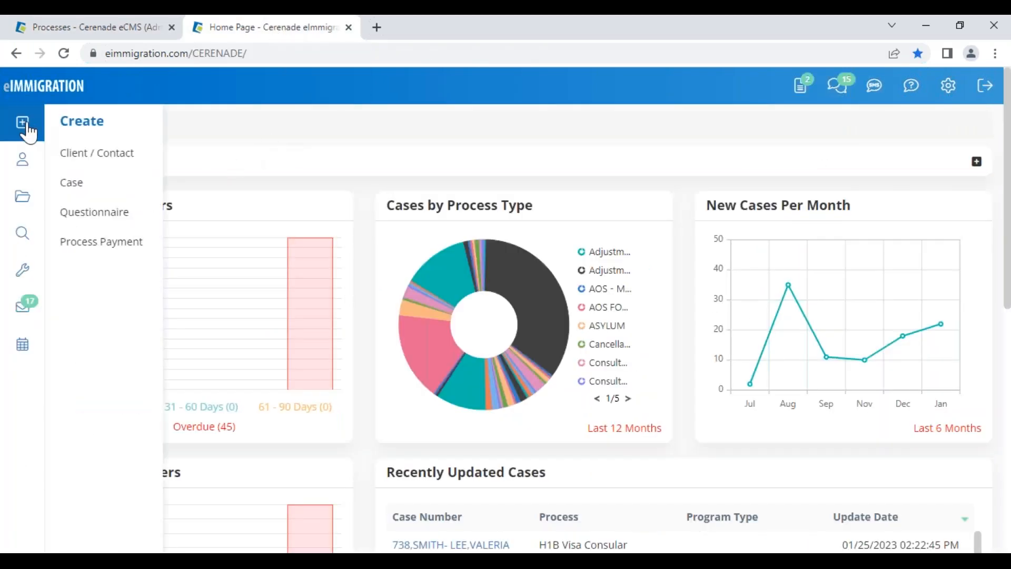
click(82, 185)
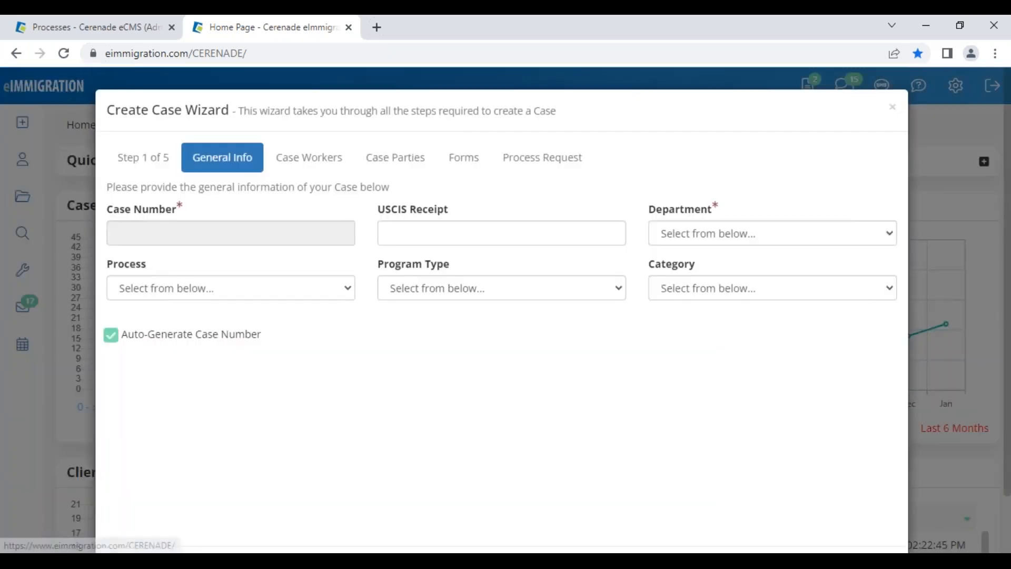
click(186, 300)
scroll(192, 71, down, 1)
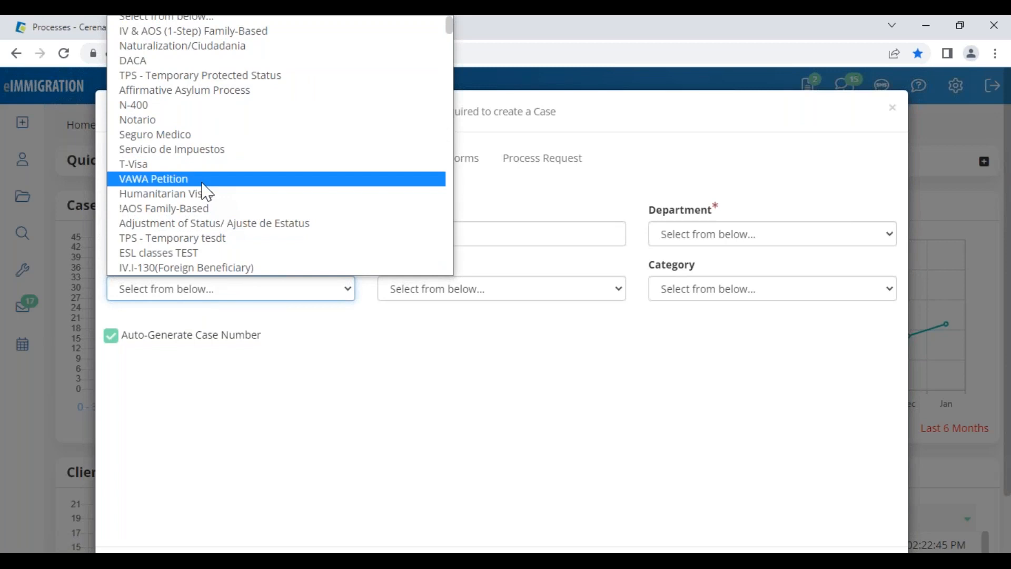
scroll(206, 193, down, 15)
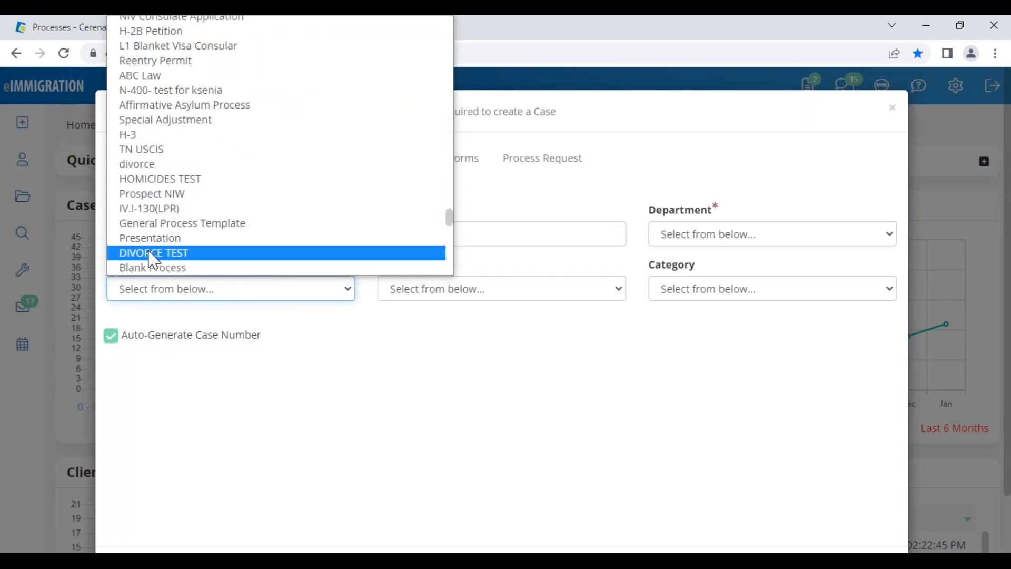
scroll(169, 153, up, 6)
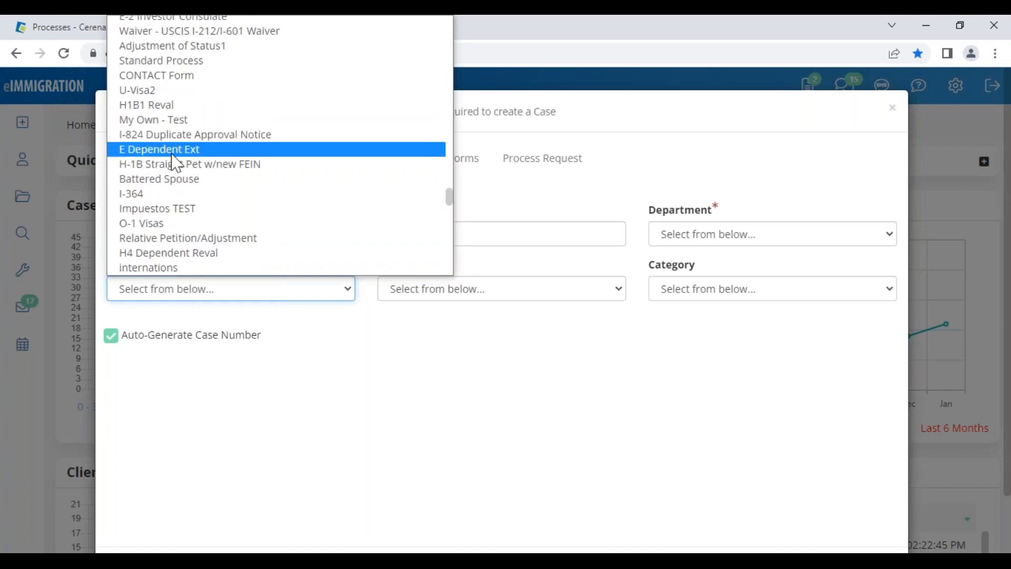
scroll(161, 224, up, 10)
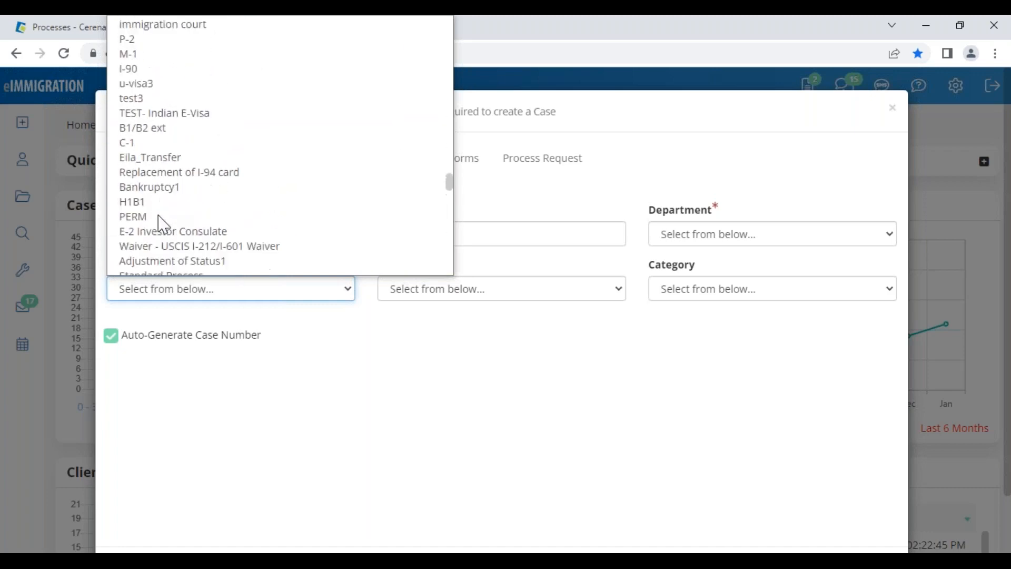
scroll(161, 224, up, 5)
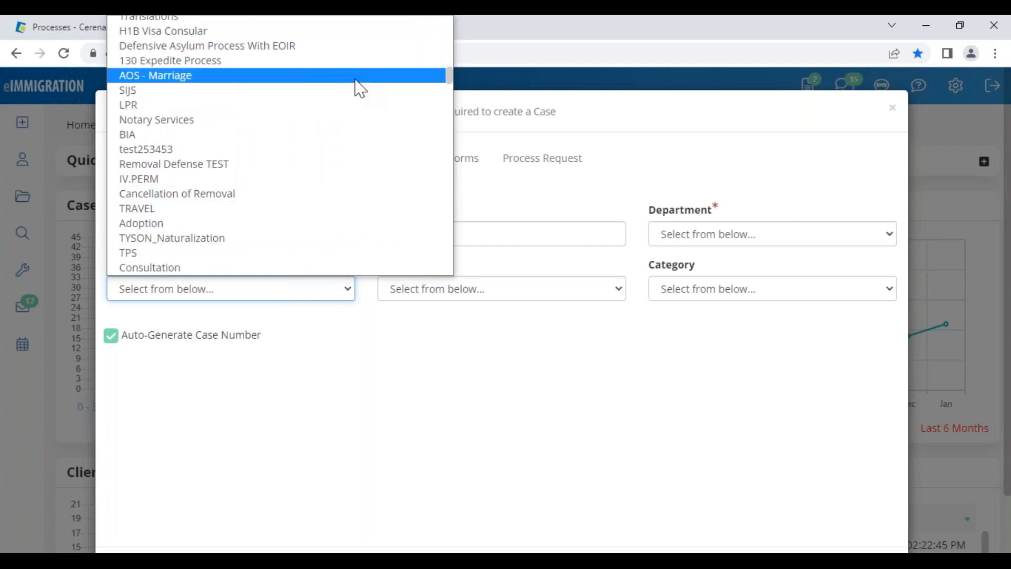
click(36, 27)
Open the forms list of the Naturalization/Ciudadania process
click(182, 86)
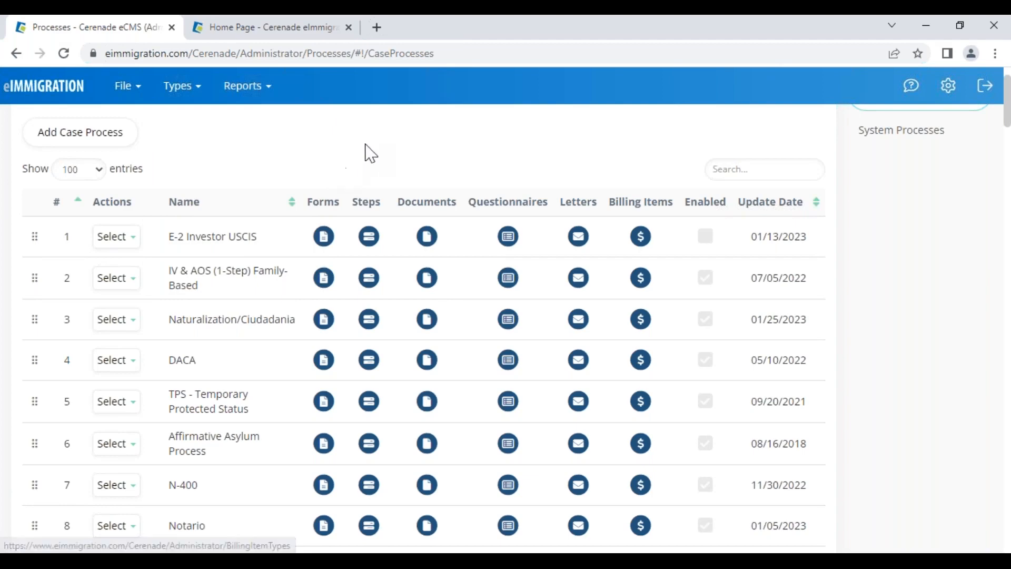
scroll(317, 261, up, 2)
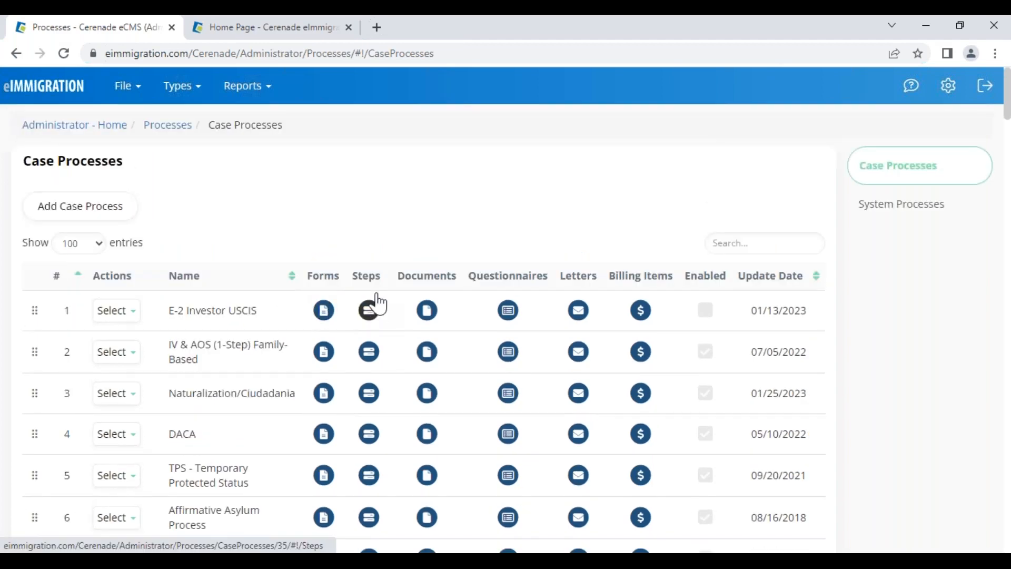
drag(169, 394, 298, 410)
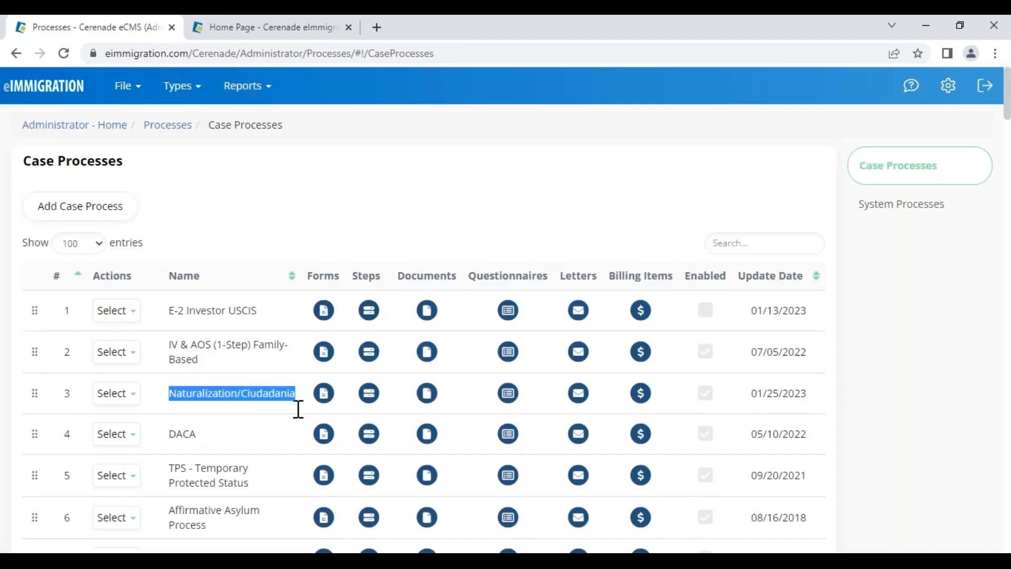
click(324, 396)
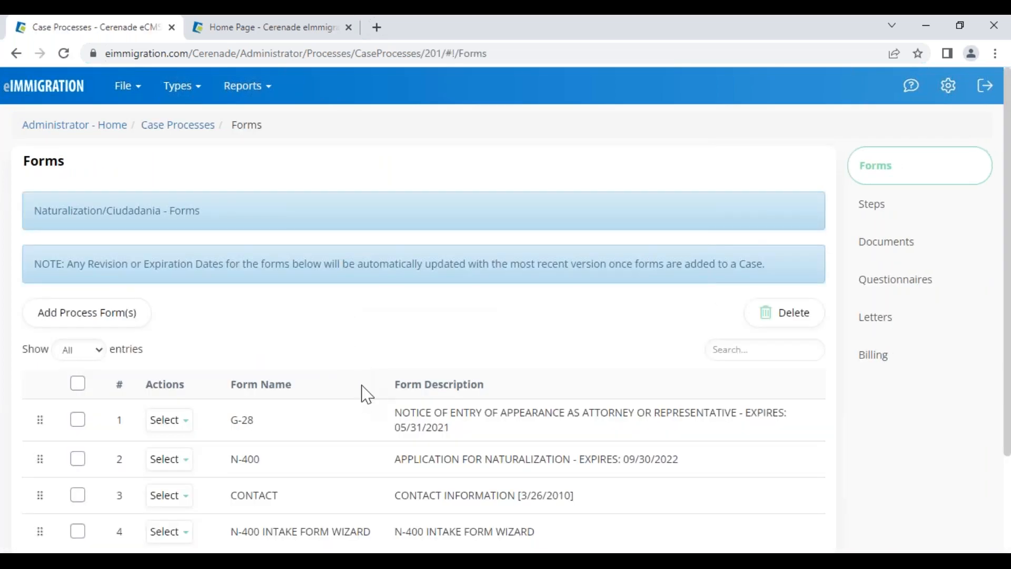
drag(200, 210, 53, 198)
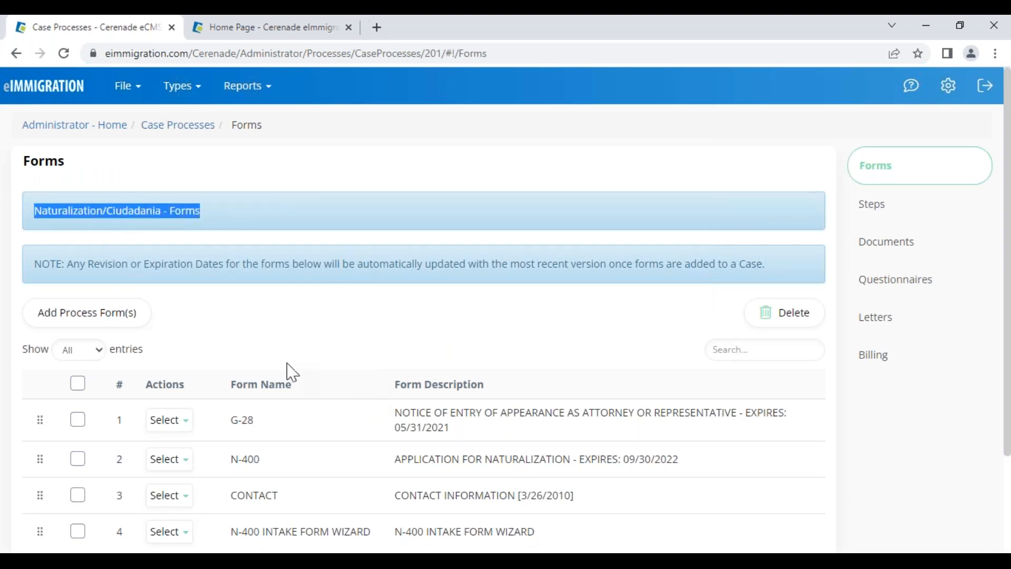
drag(98, 206, 161, 204)
click(332, 337)
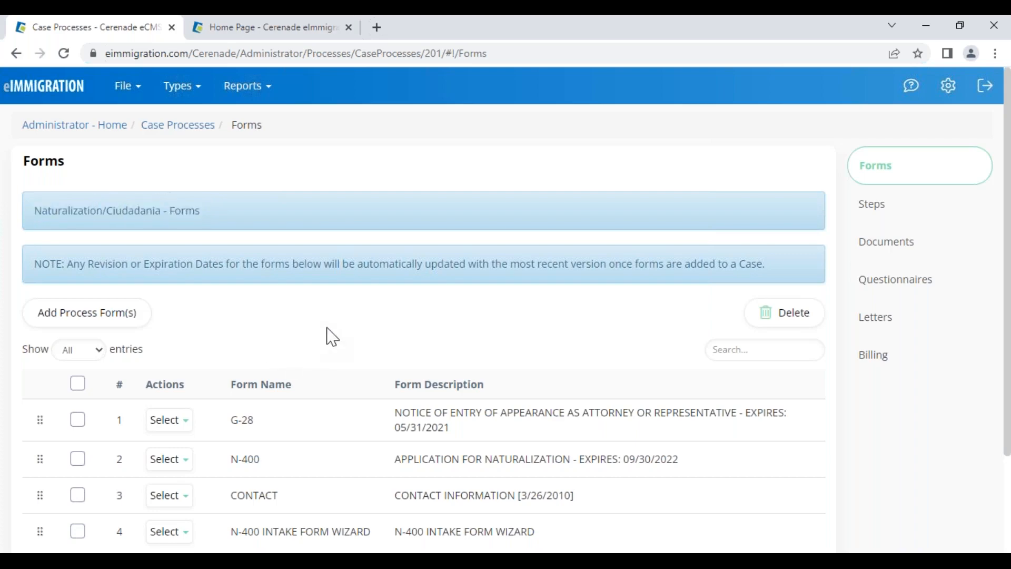
Check the G-28 form's reorder options without changing anything, then open the process Steps
scroll(263, 342, down, 3)
drag(230, 302, 262, 351)
click(250, 379)
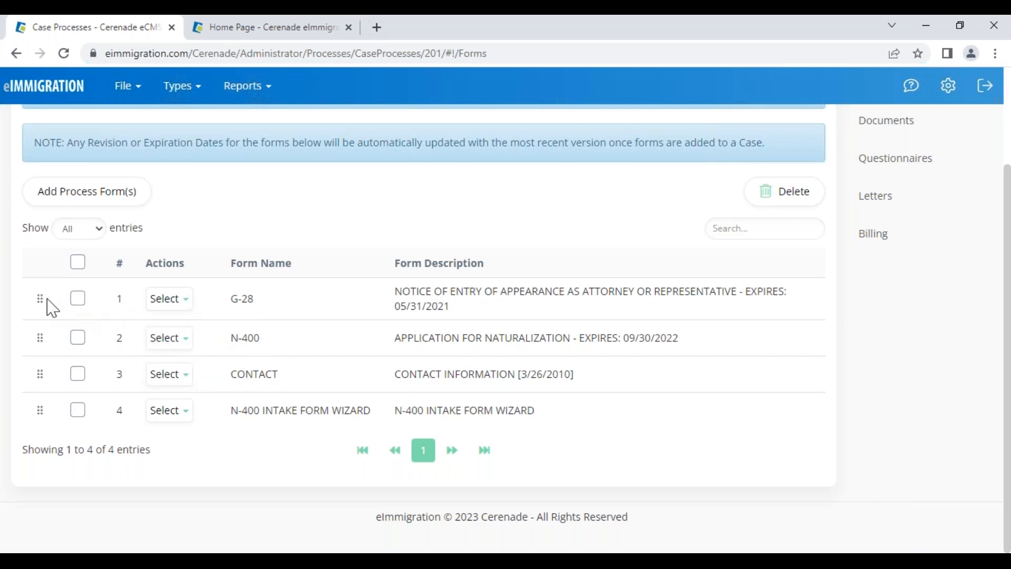
drag(39, 299, 36, 422)
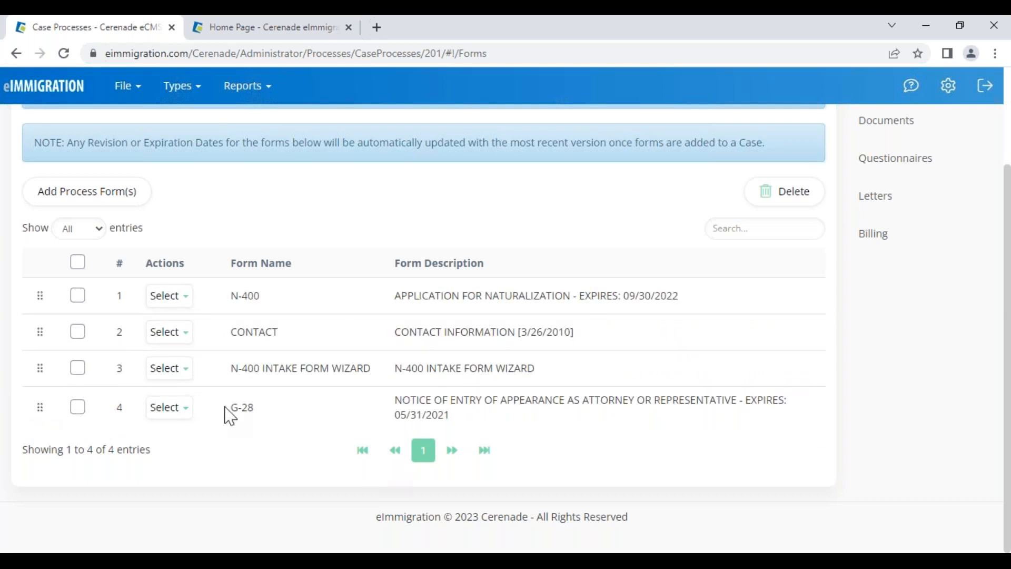
click(164, 407)
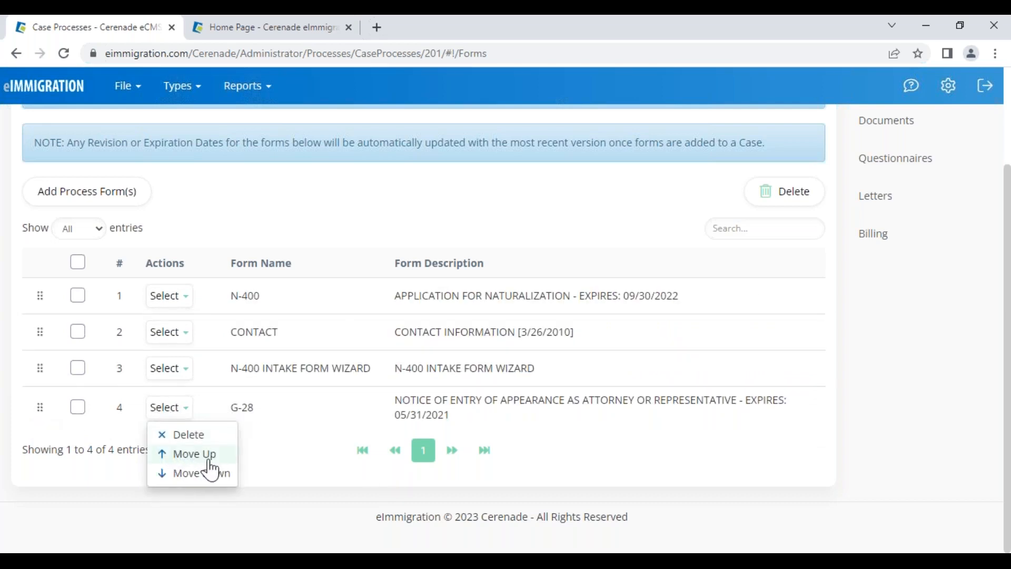
click(224, 473)
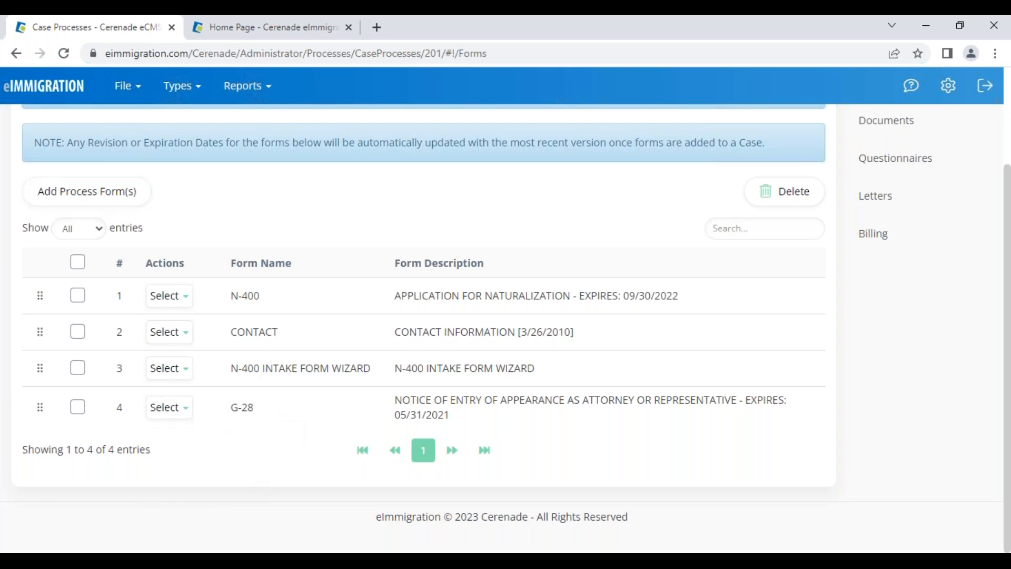
scroll(300, 368, up, 3)
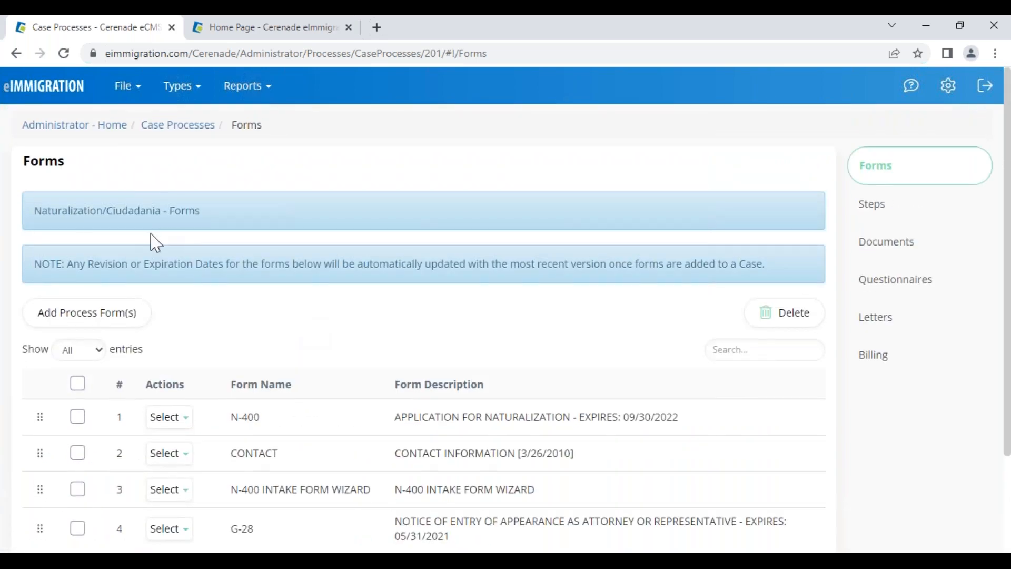
click(899, 213)
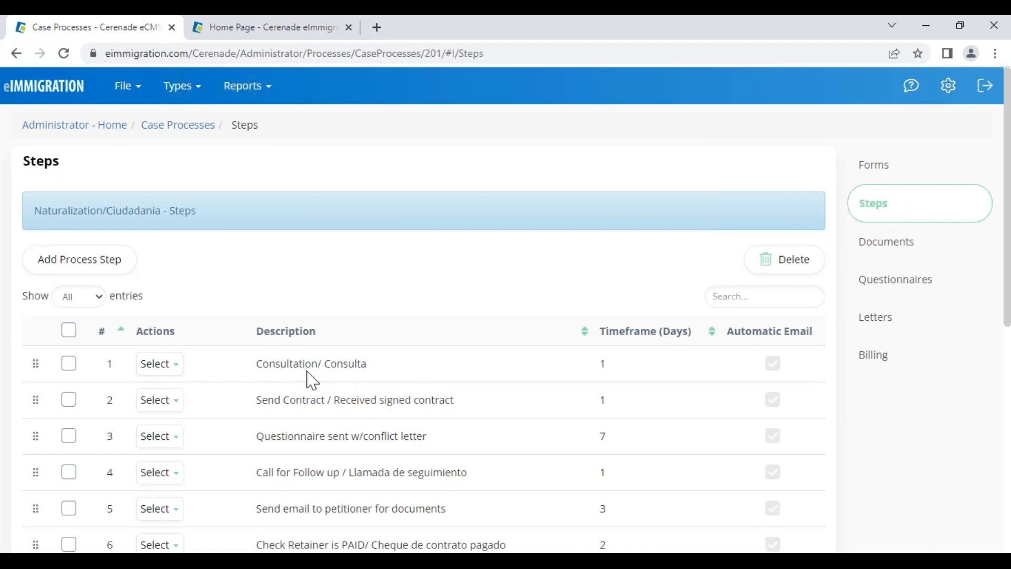
scroll(312, 380, down, 6)
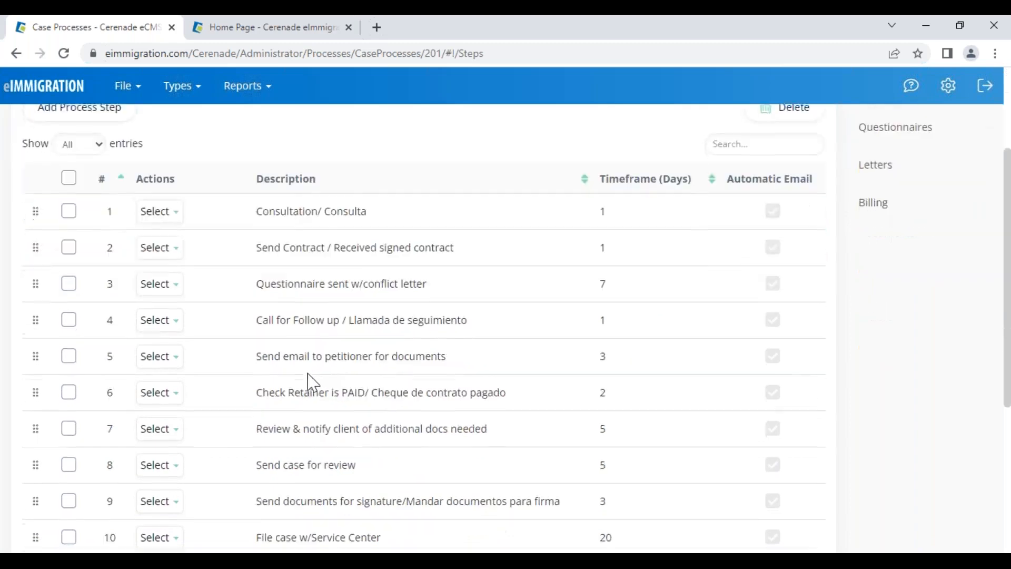
scroll(424, 326, down, 2)
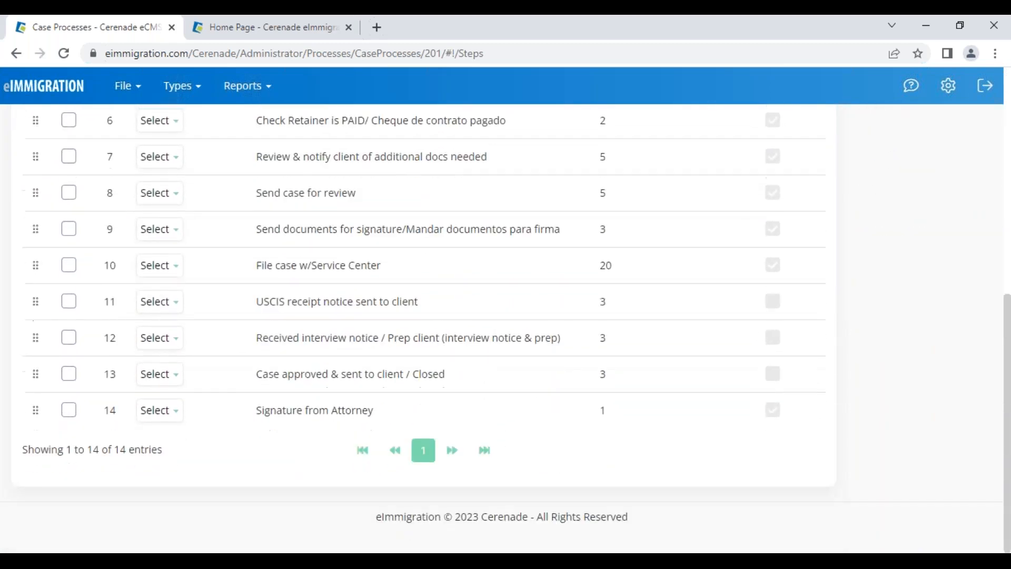
scroll(424, 327, up, 8)
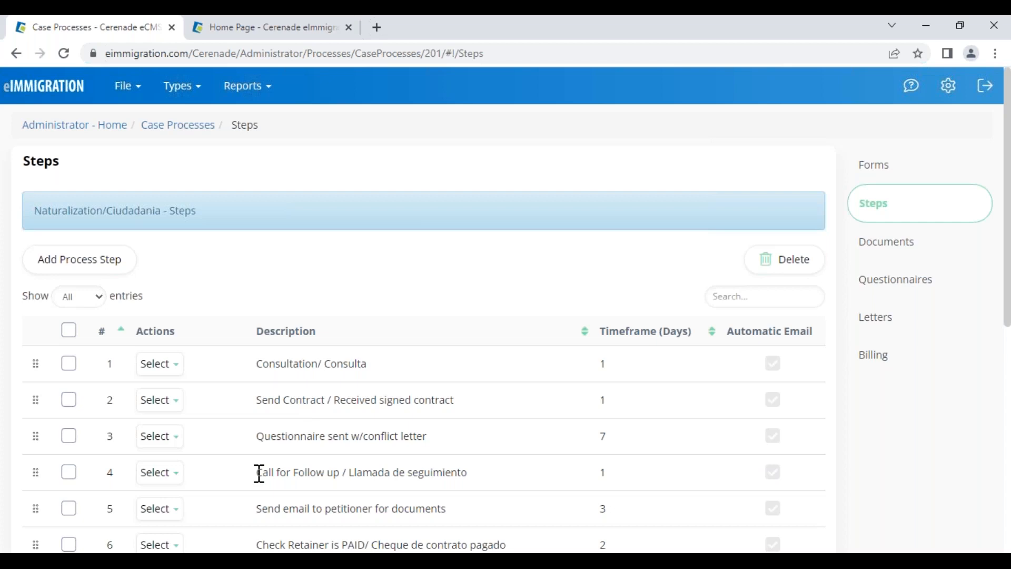
drag(259, 473, 453, 509)
scroll(296, 430, down, 5)
click(303, 356)
scroll(303, 356, up, 5)
click(160, 400)
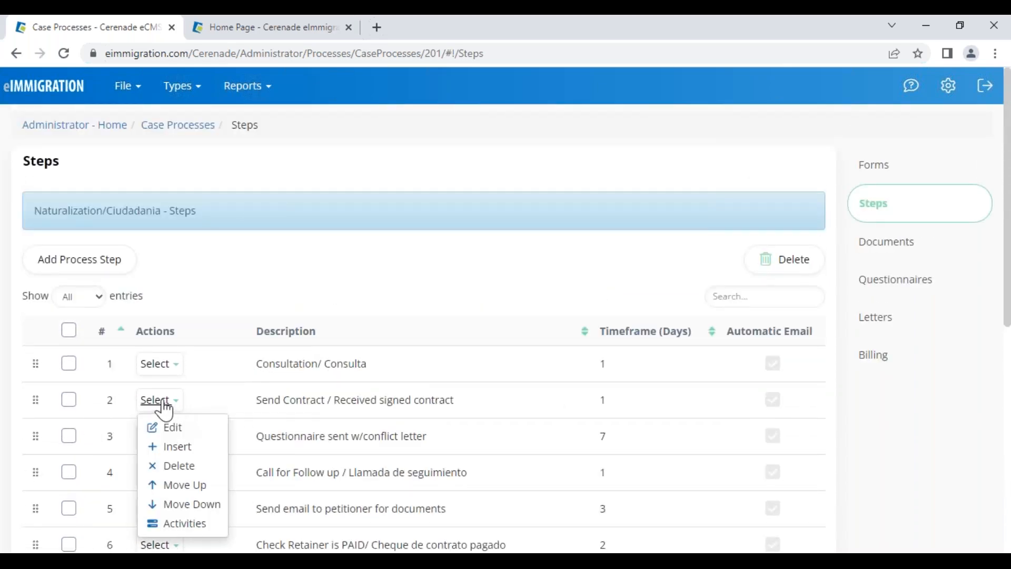
click(176, 428)
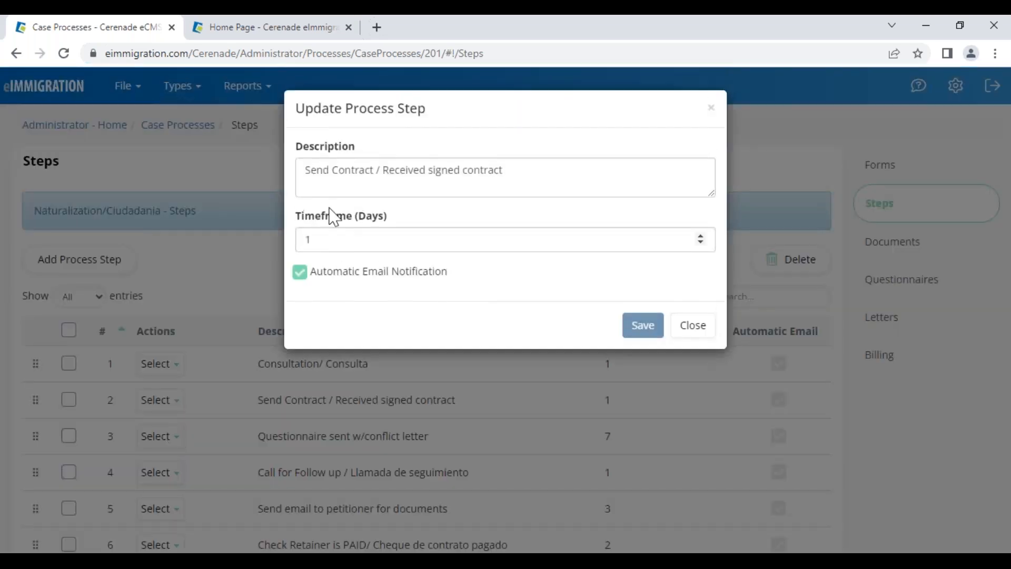
drag(314, 169, 546, 174)
click(541, 174)
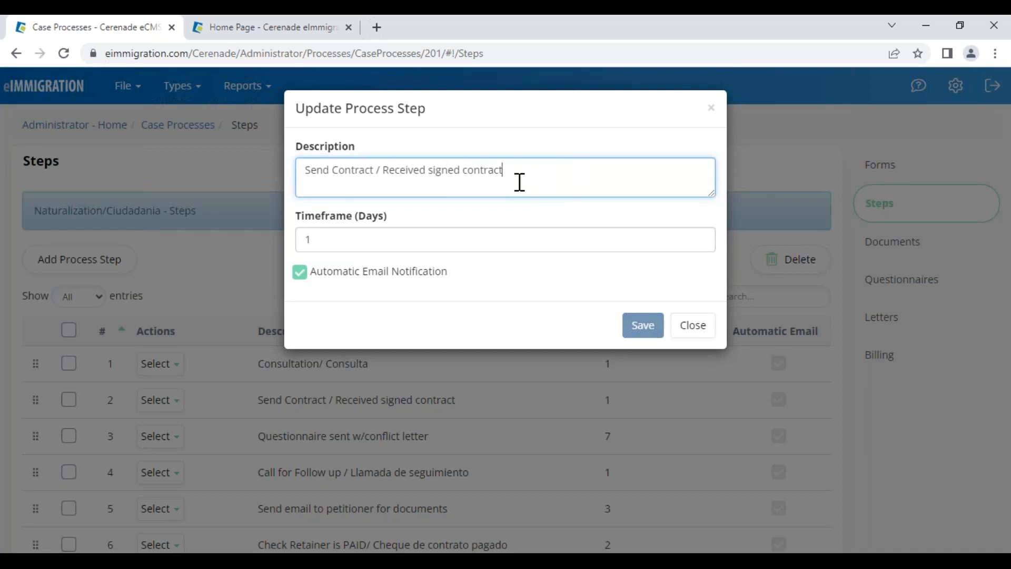
double_click(301, 240)
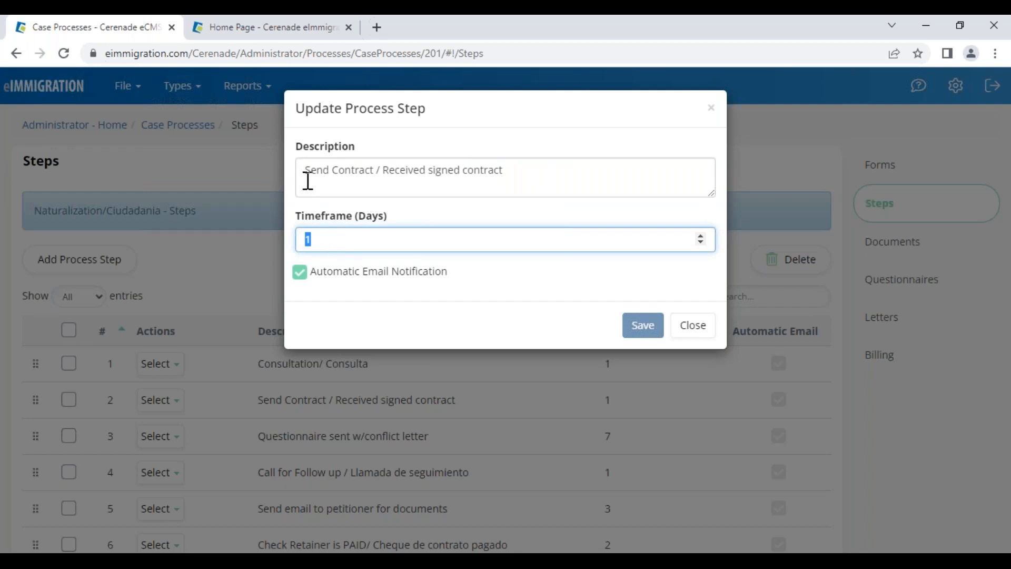
drag(310, 179, 383, 176)
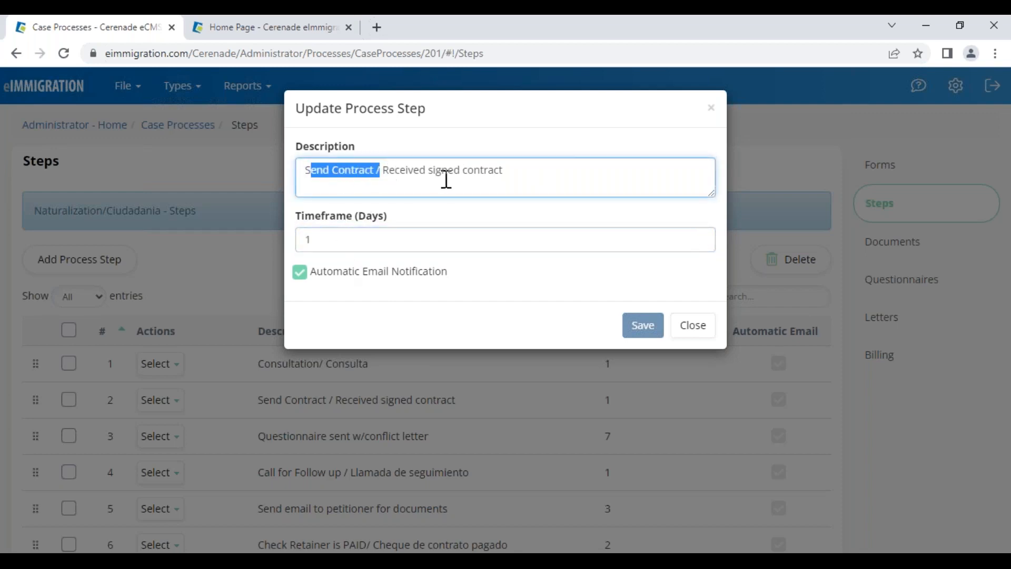
click(315, 240)
key(BackSpace)
text(2)
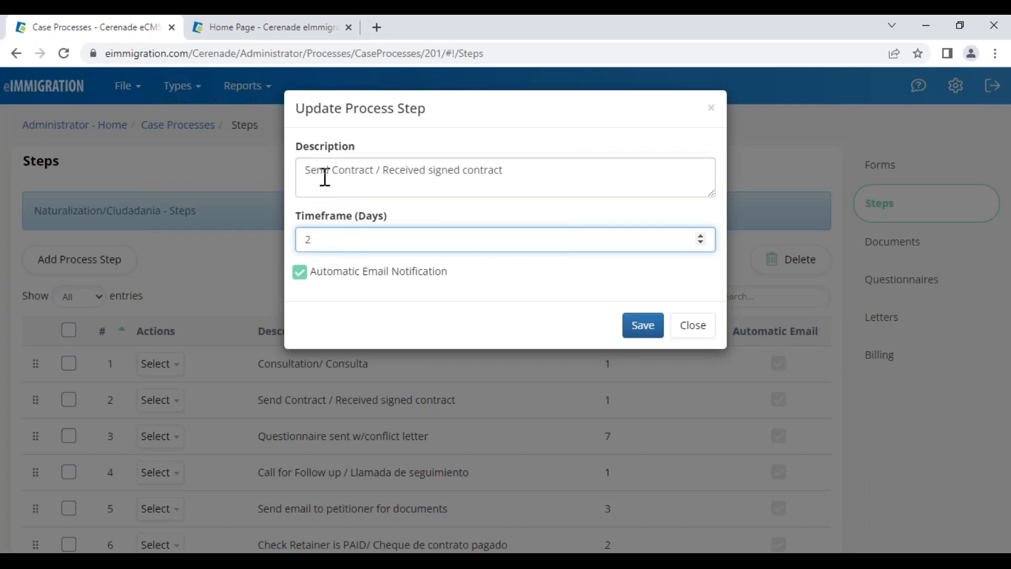
drag(323, 172, 463, 178)
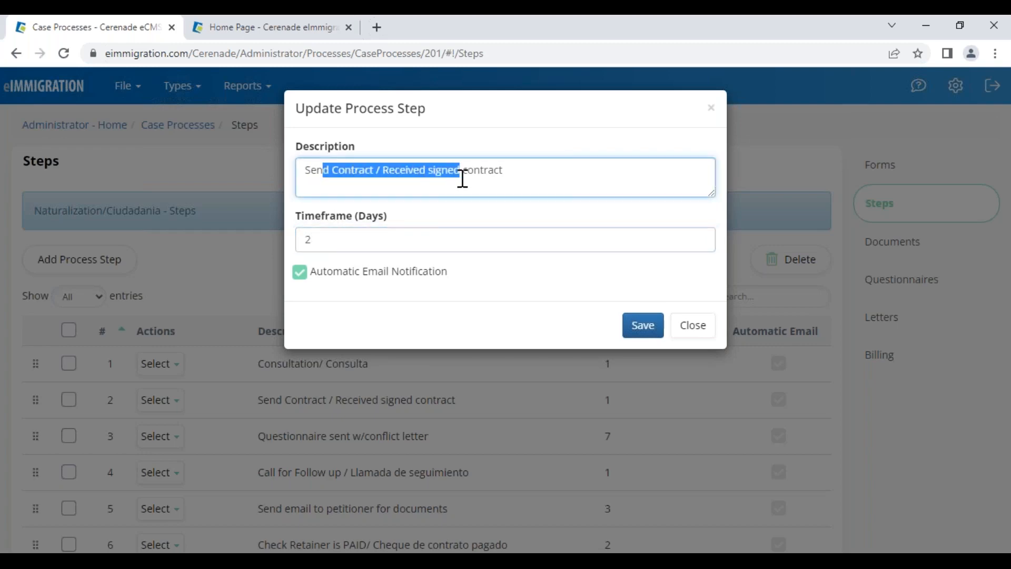
click(346, 184)
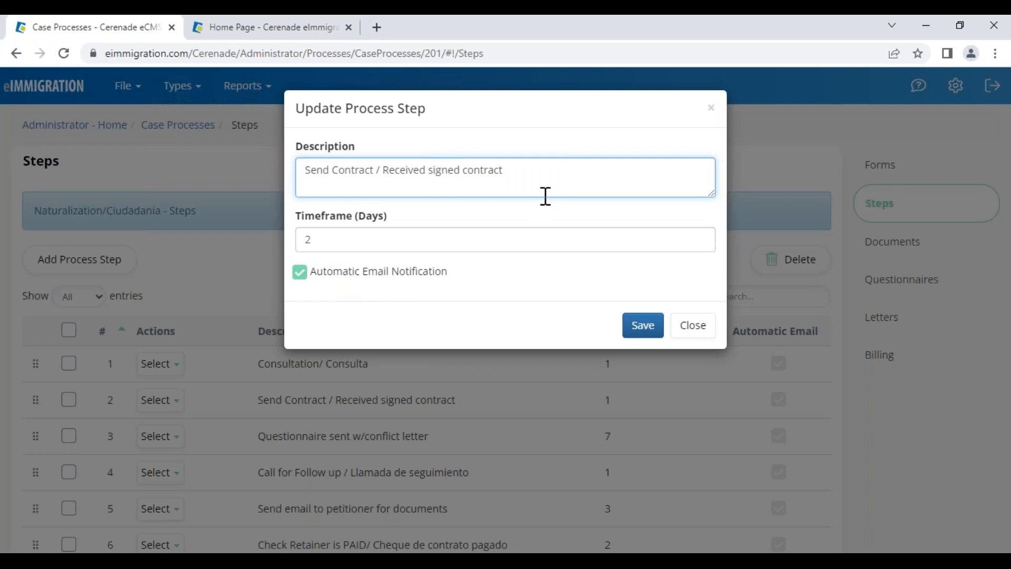
drag(384, 279, 379, 280)
drag(318, 272, 474, 291)
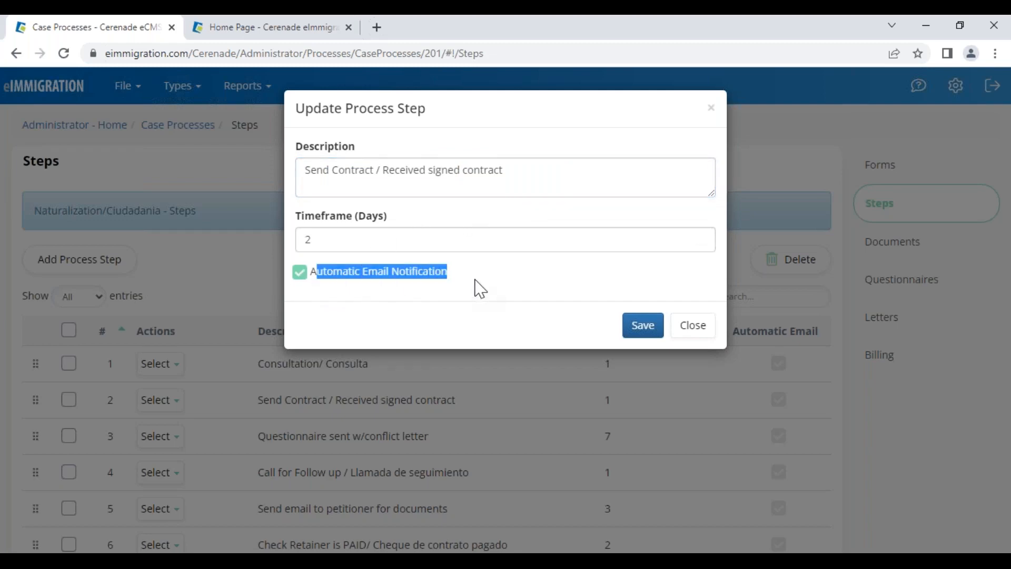
click(693, 325)
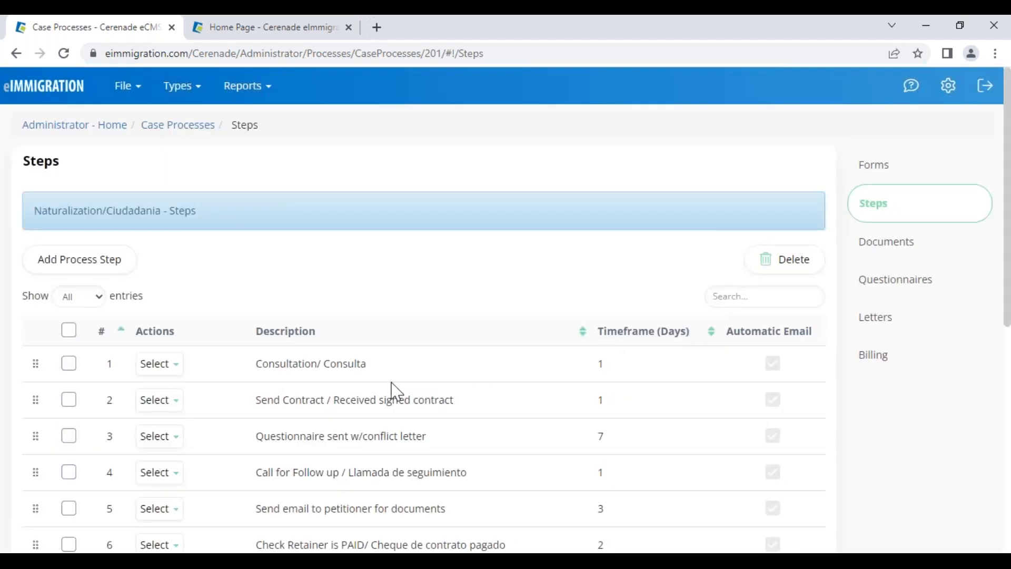
scroll(397, 390, down, 5)
Open the automated activities of the Check Retainer step
scroll(395, 389, up, 5)
click(165, 442)
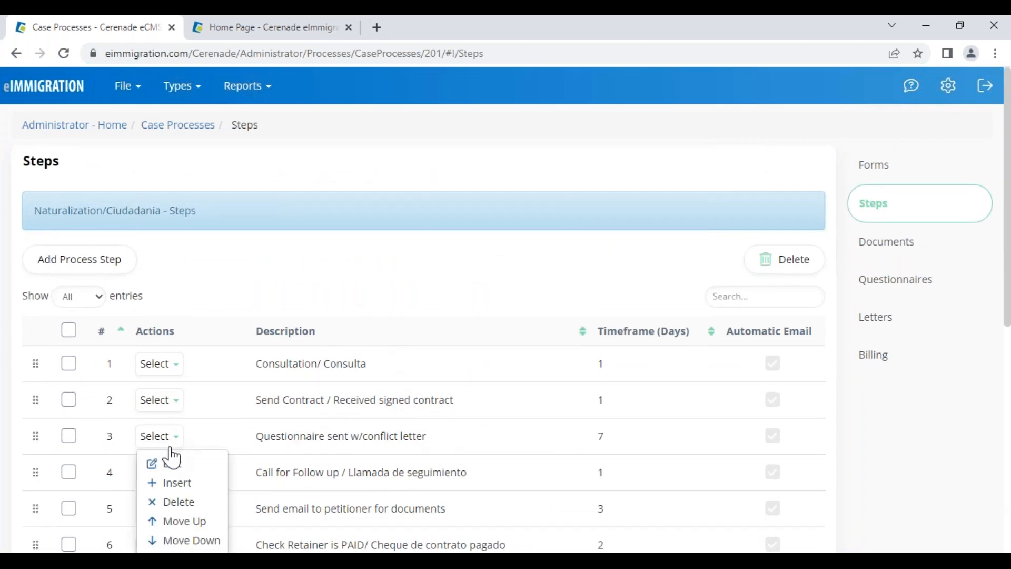
scroll(172, 449, down, 3)
click(171, 405)
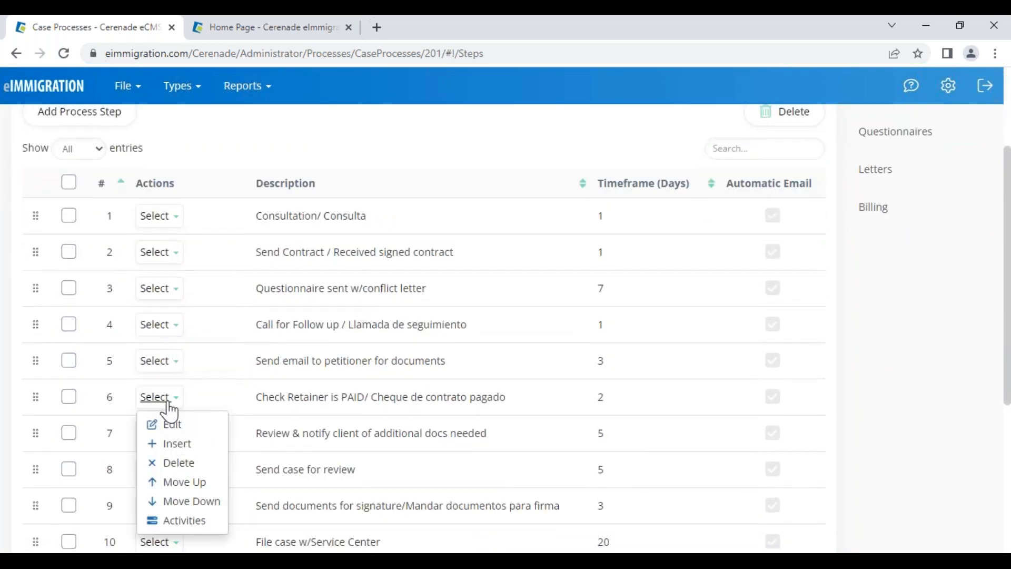
click(188, 527)
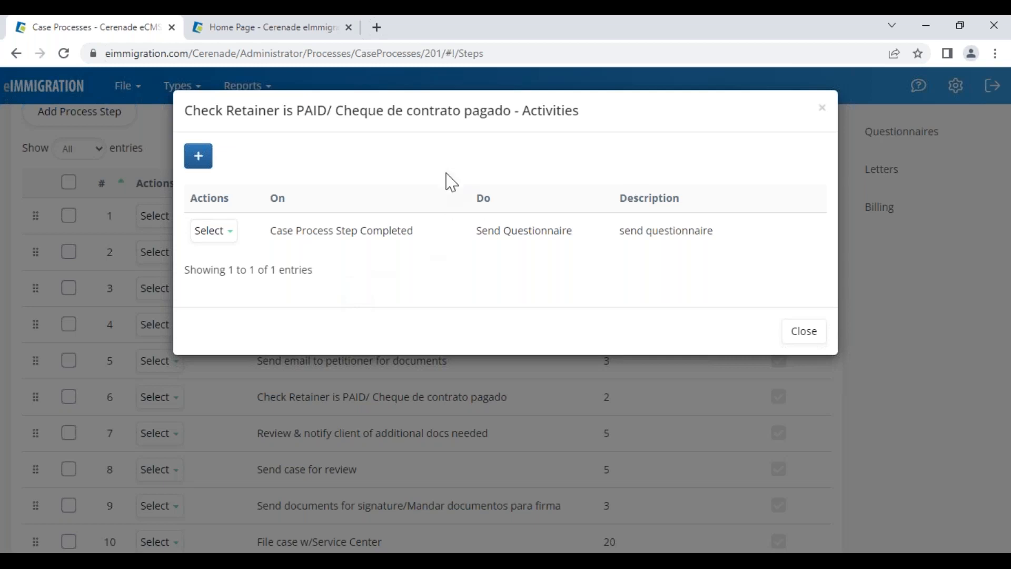
Start and cancel a new activity, then inspect the existing Send Questionnaire activity
drag(516, 117, 579, 115)
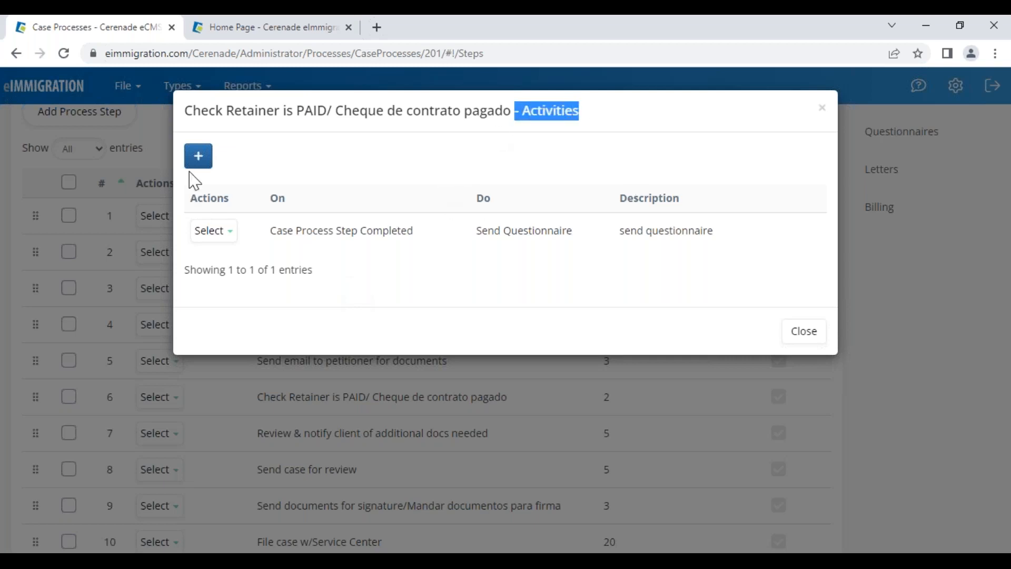
click(199, 165)
click(435, 176)
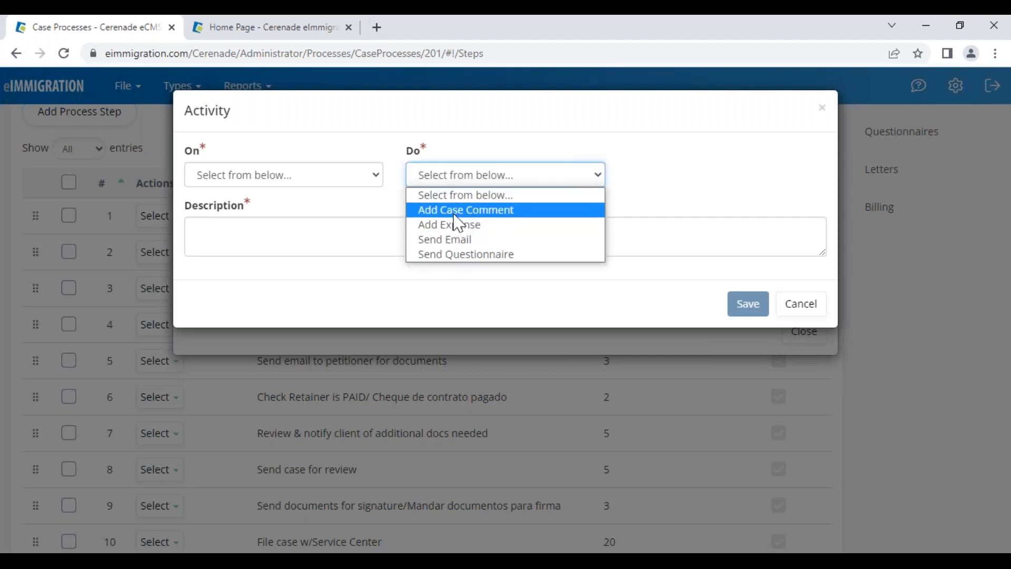
click(789, 299)
drag(184, 111, 344, 111)
click(221, 232)
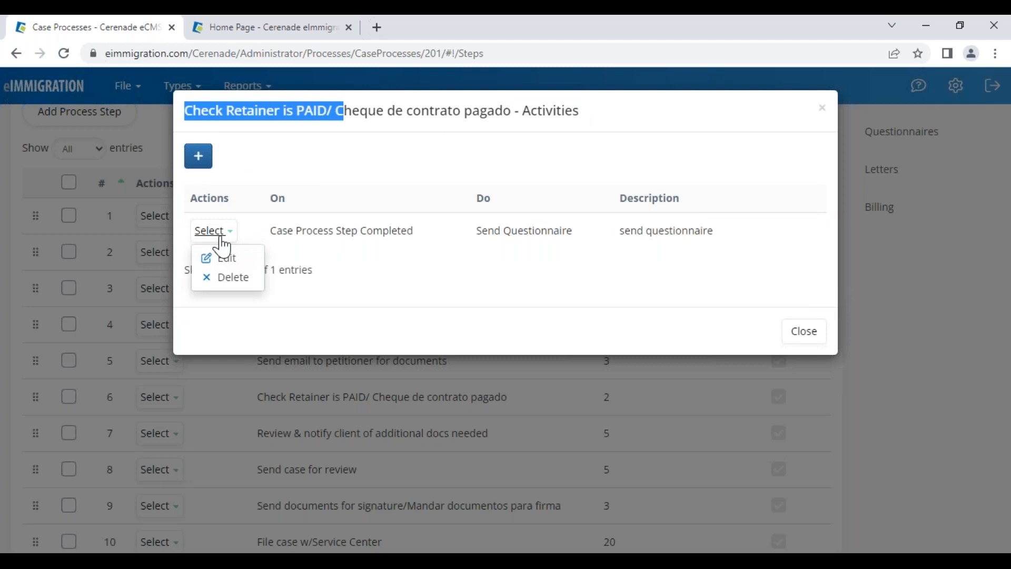
click(222, 240)
drag(477, 231, 534, 231)
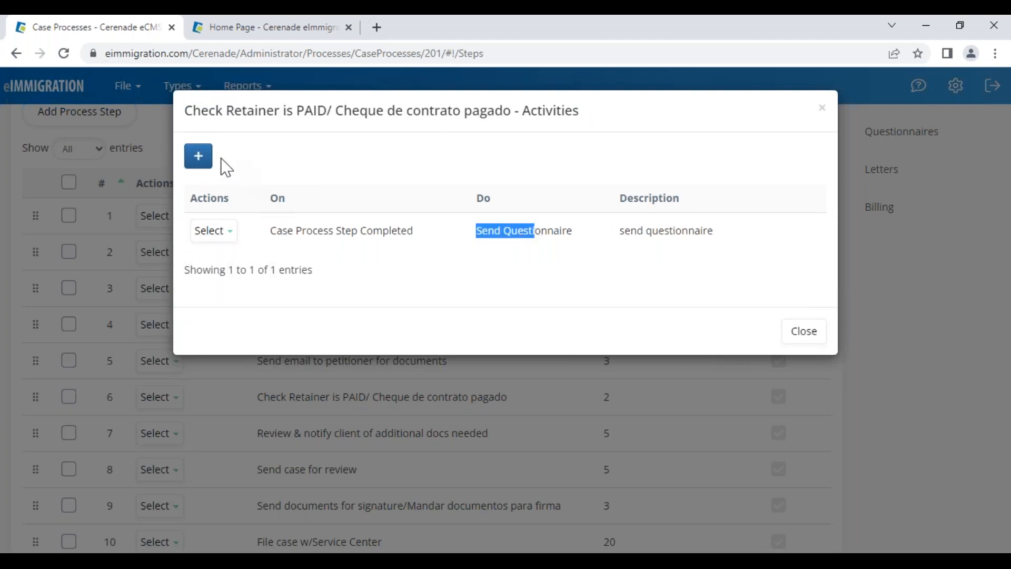
Draft a Send Email activity, review its trigger options, then discard it and close the list
click(199, 161)
click(436, 176)
click(430, 240)
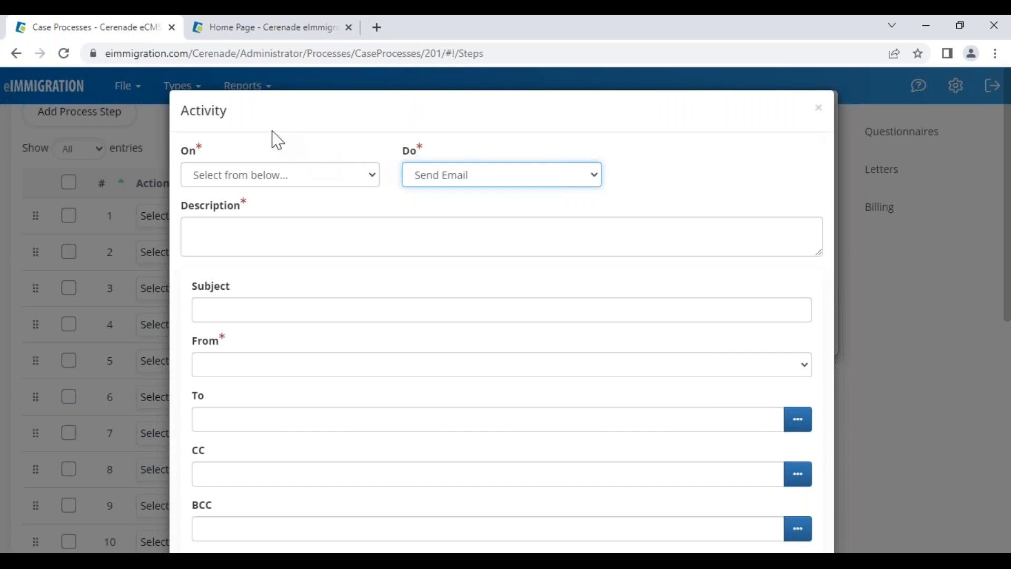
double_click(211, 108)
click(279, 182)
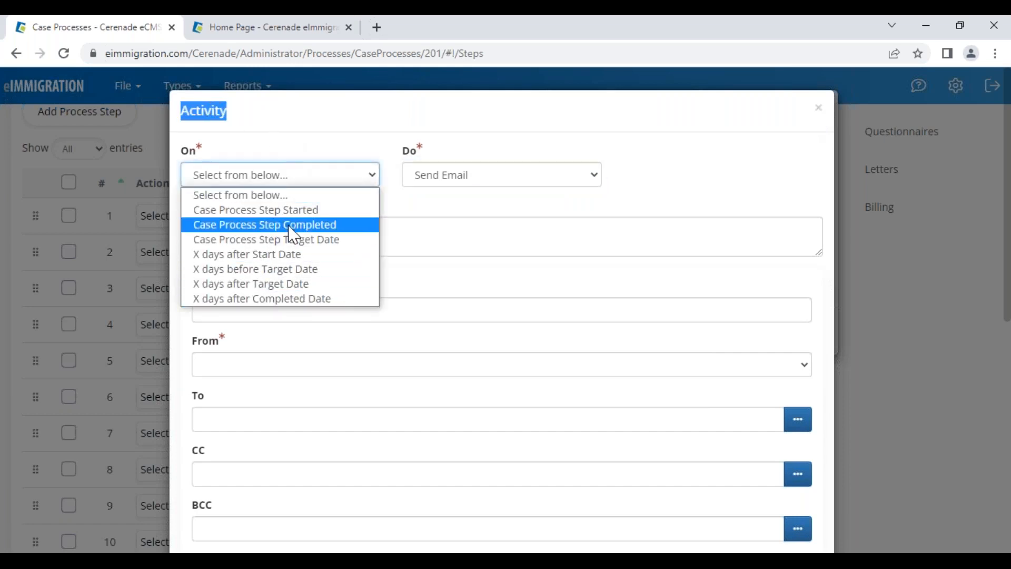
click(724, 174)
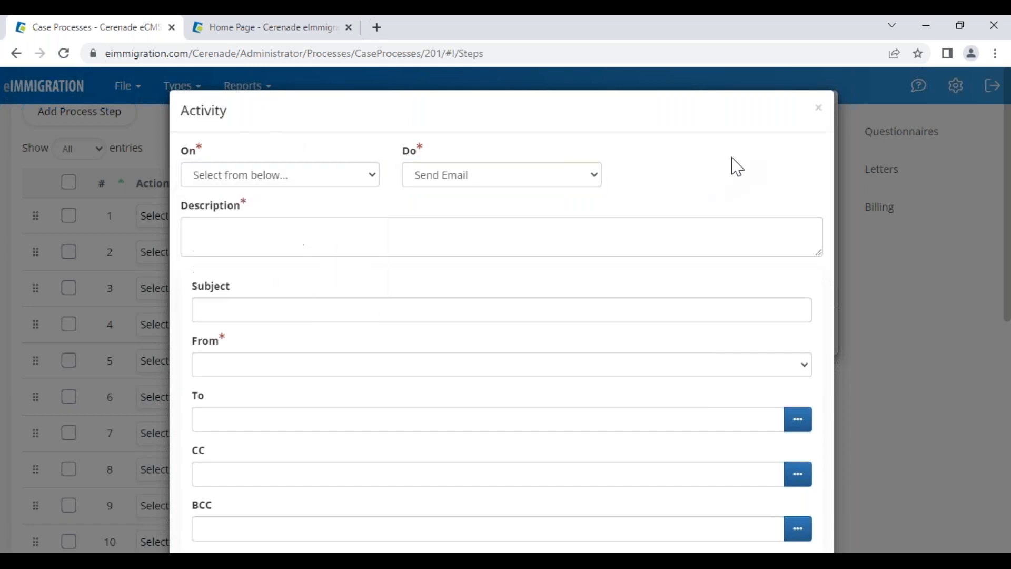
click(822, 111)
click(800, 347)
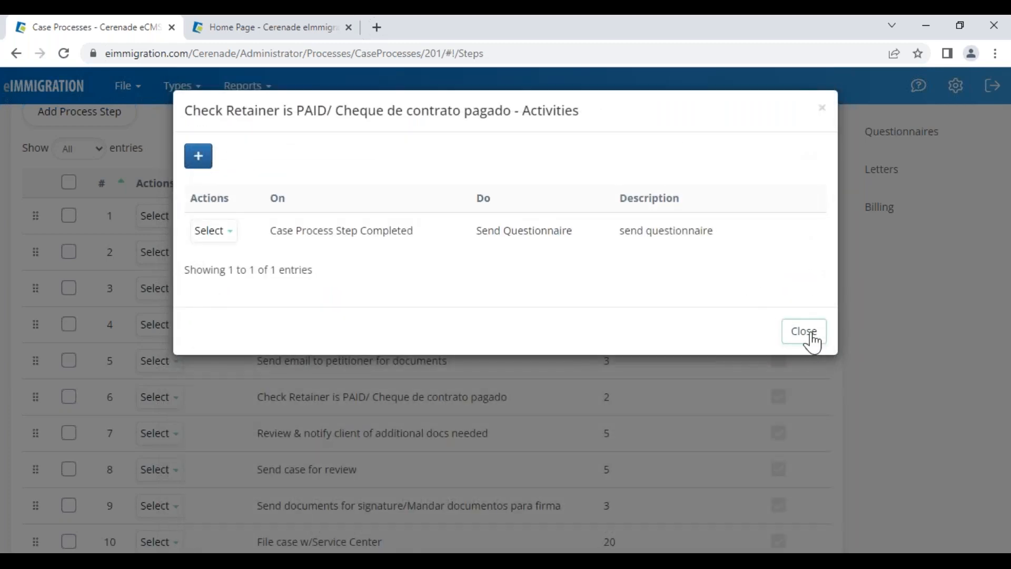
Highlight Naturalization/Ciudadania in the process banner and open its Documents list
scroll(347, 366, up, 1)
scroll(347, 367, up, 2)
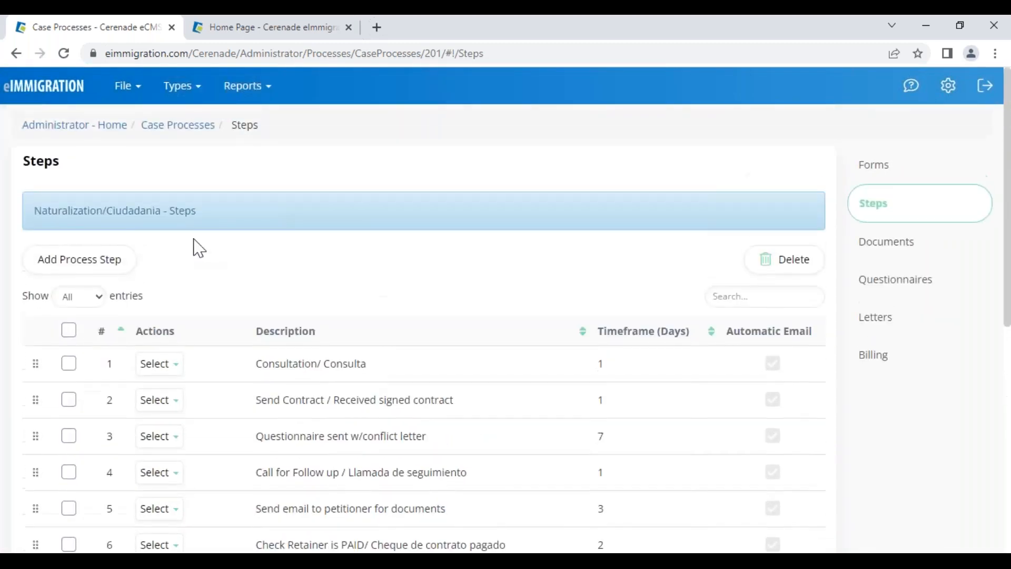
drag(48, 210, 179, 213)
click(219, 271)
drag(34, 211, 160, 210)
click(254, 264)
scroll(260, 285, down, 1)
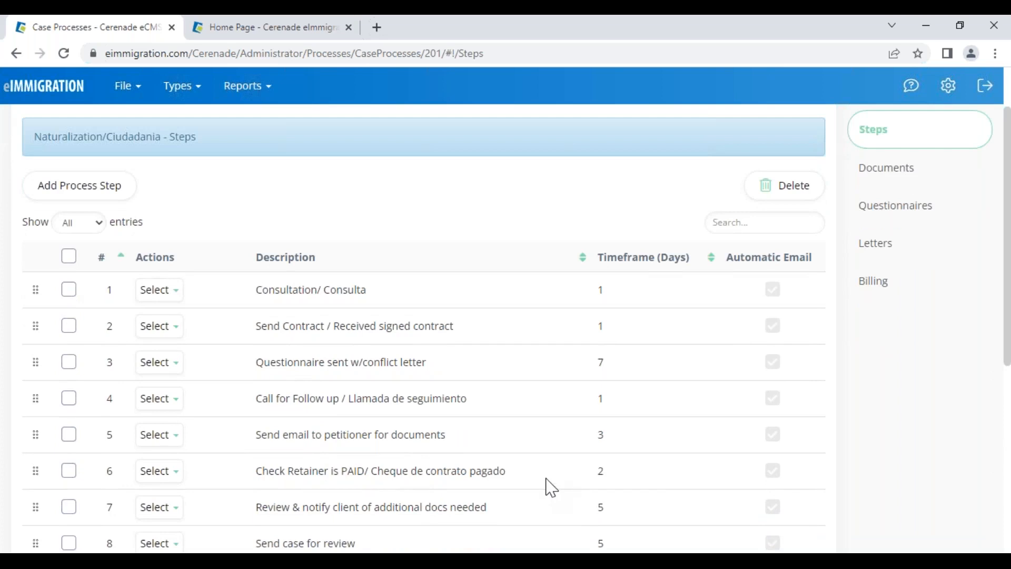
click(887, 175)
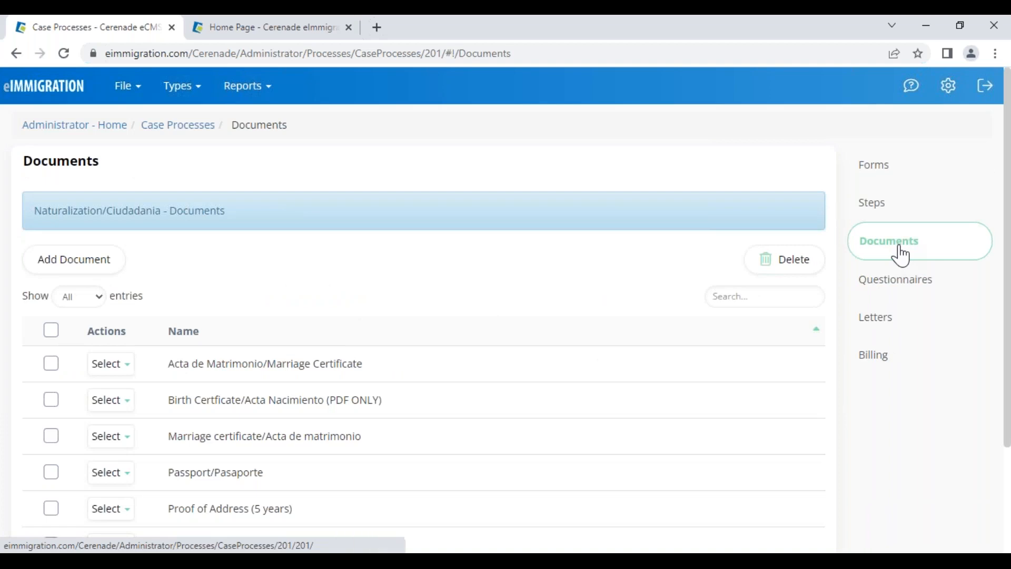
Point out Marriage Certificate, Birth Certificate (PDF ONLY) and 5-year Proof of Address, then open Questionnaires
drag(173, 368, 371, 375)
drag(198, 401, 390, 410)
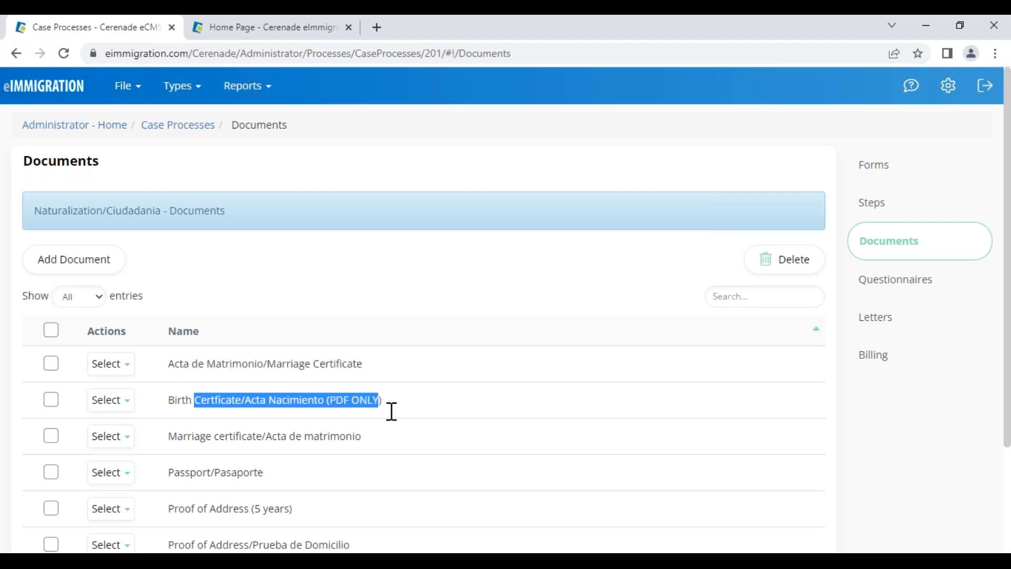
click(173, 401)
drag(327, 400, 407, 414)
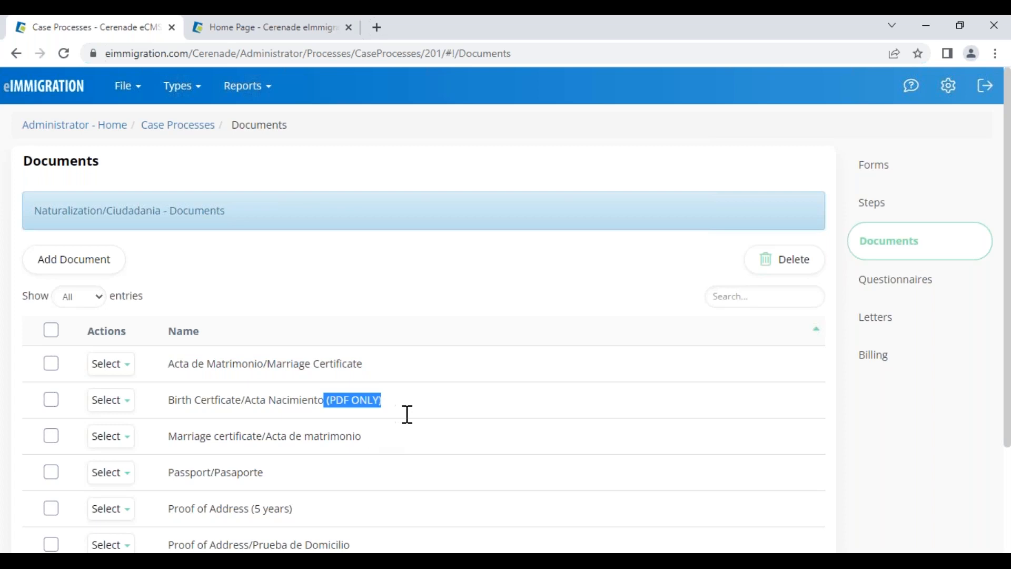
drag(168, 363, 253, 362)
click(251, 362)
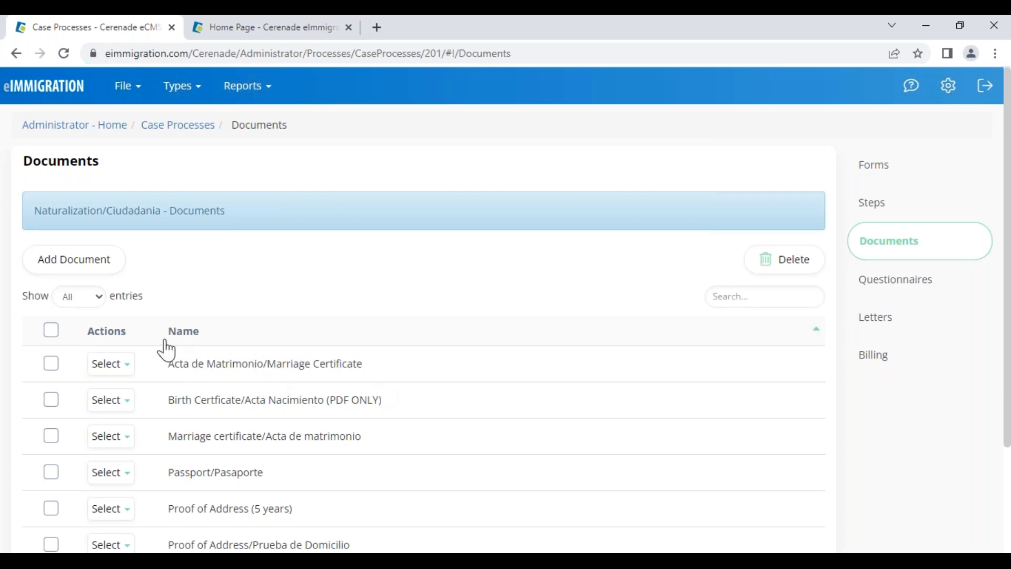
scroll(179, 353, down, 3)
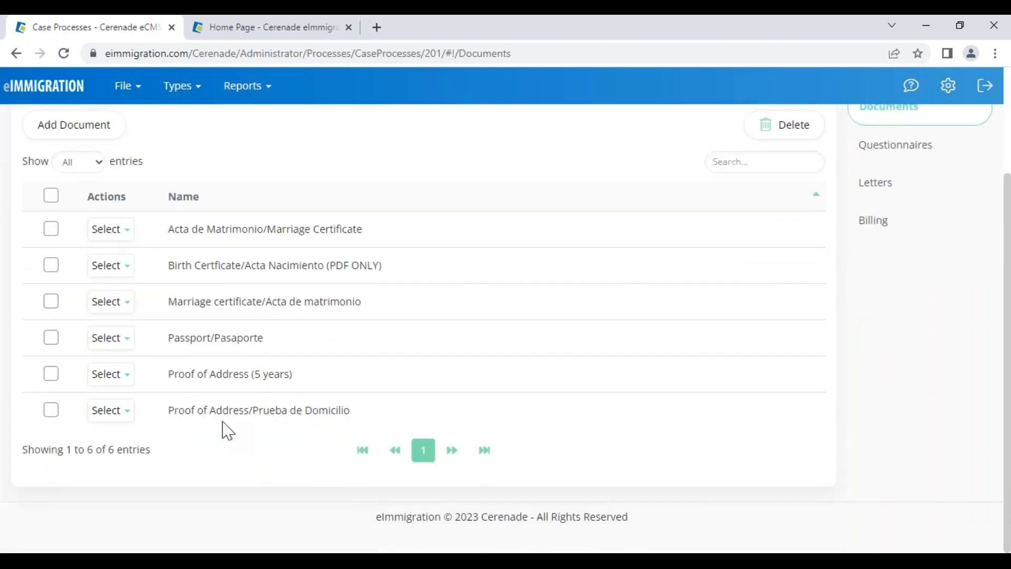
drag(204, 375, 329, 386)
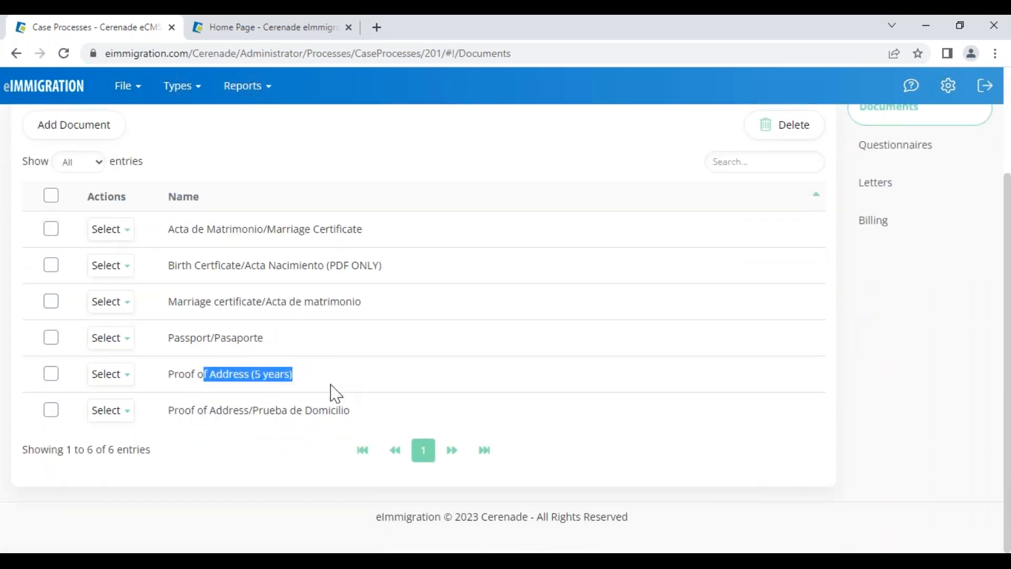
click(304, 375)
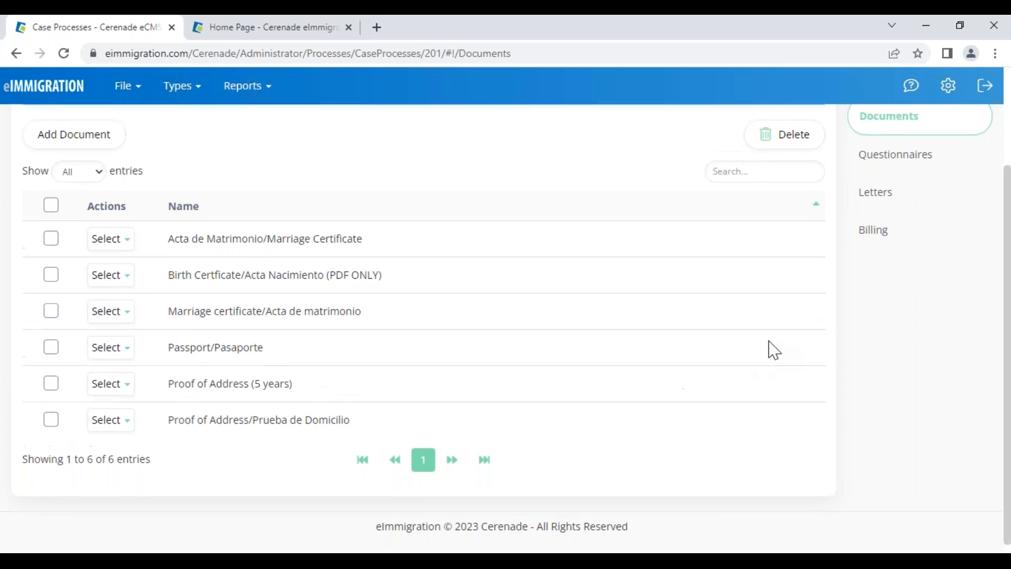
scroll(744, 345, up, 2)
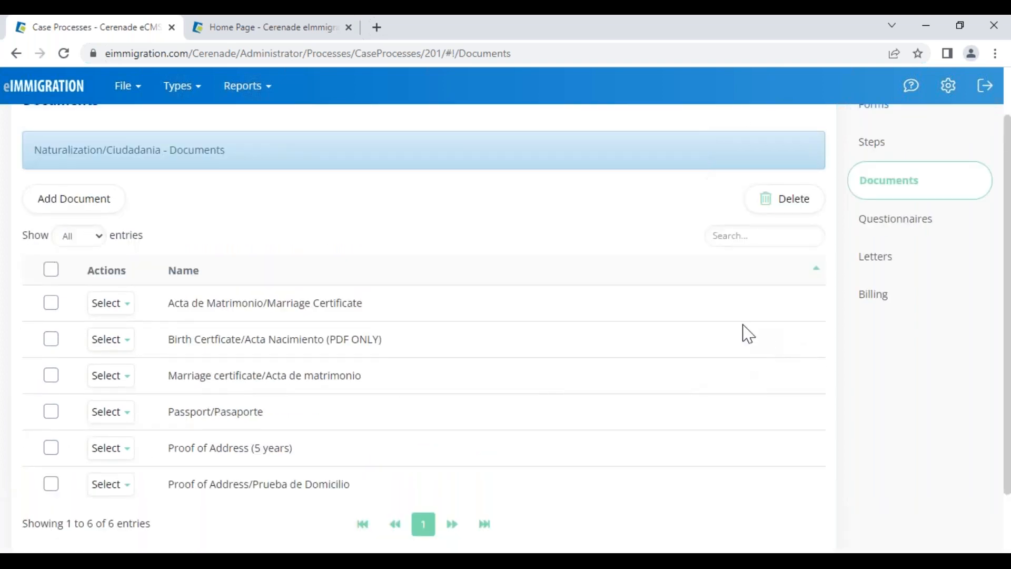
click(906, 219)
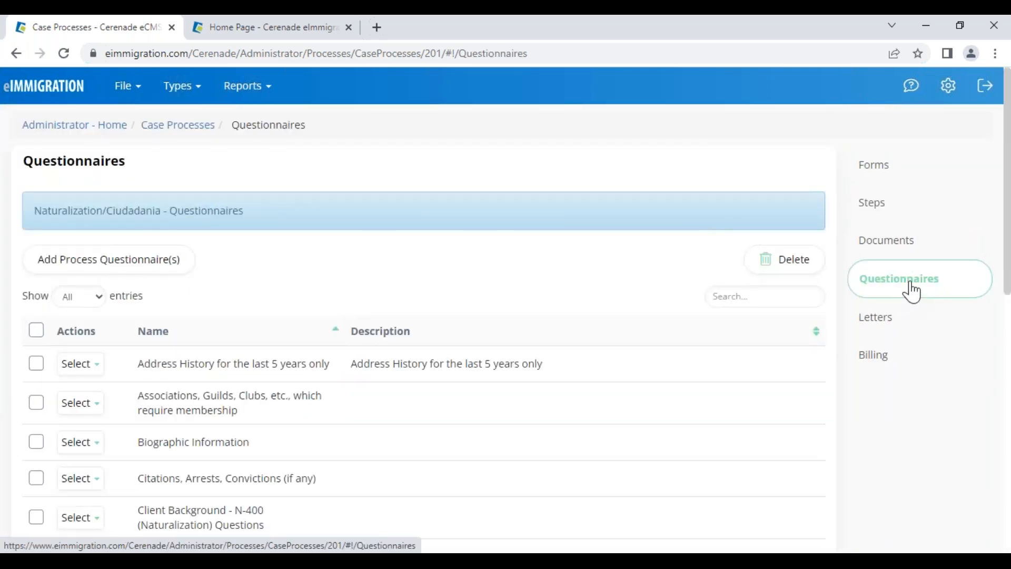
drag(34, 211, 166, 200)
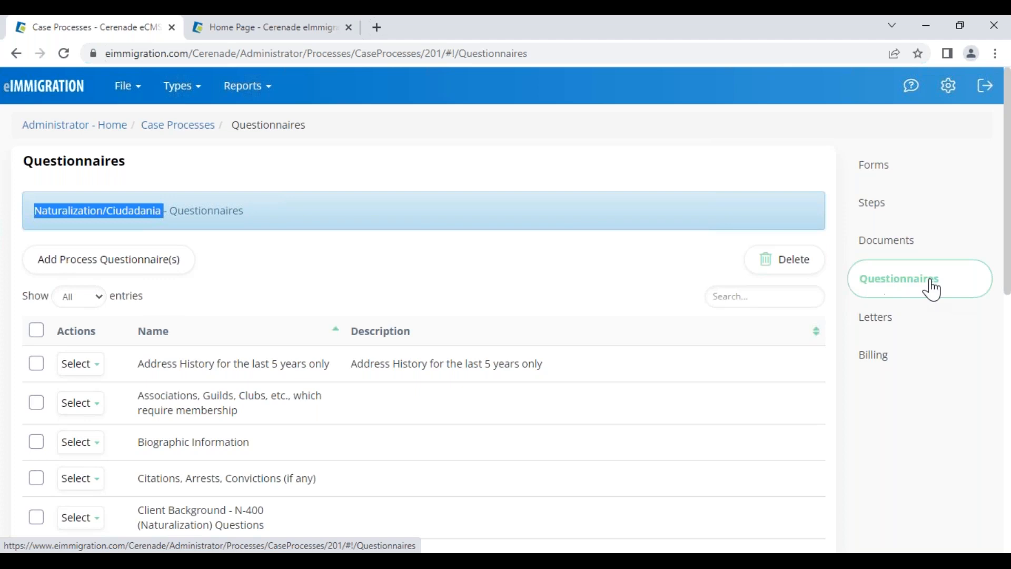
click(51, 208)
drag(34, 212, 167, 216)
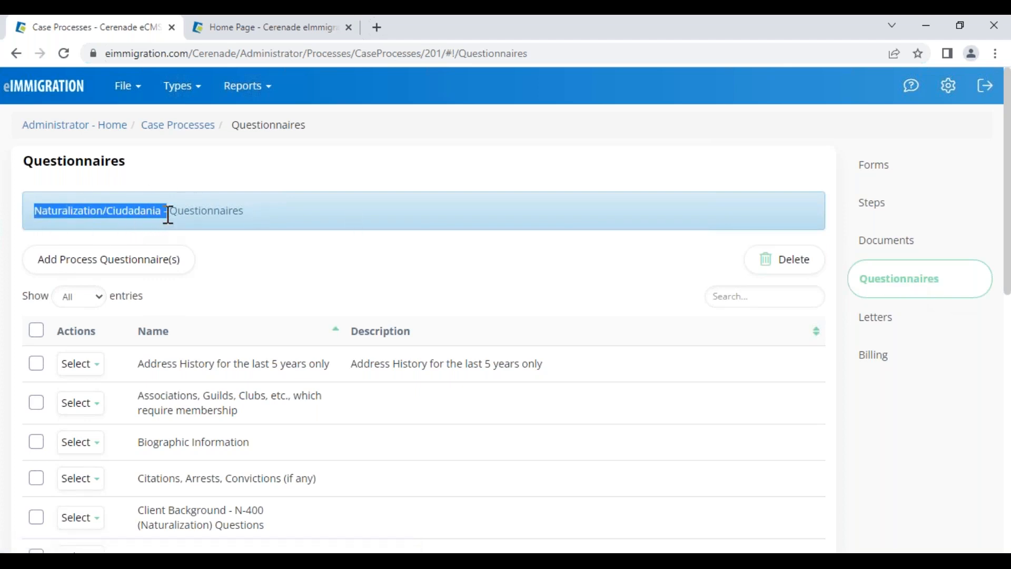
click(219, 267)
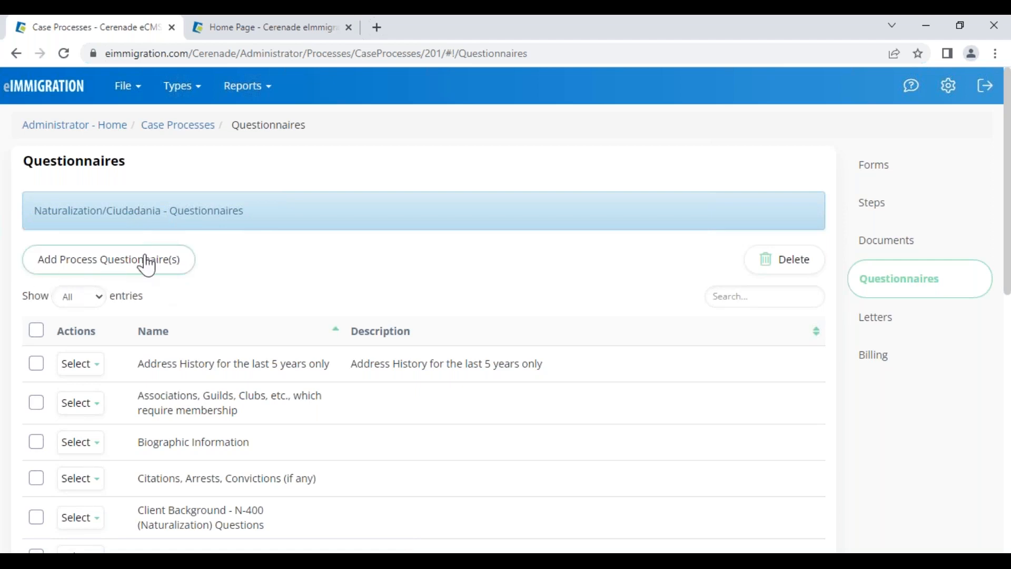
click(75, 271)
scroll(269, 306, down, 2)
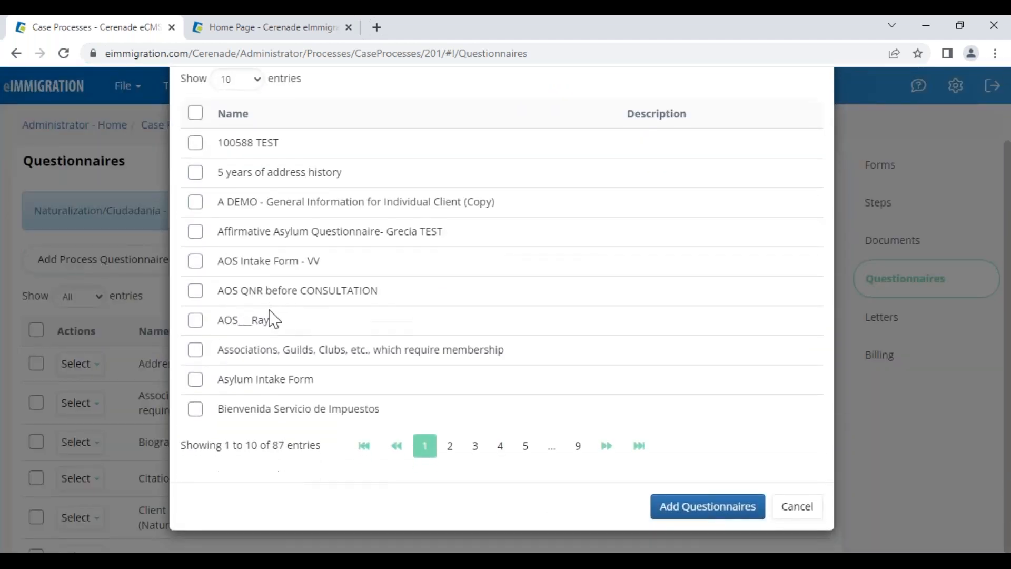
click(450, 446)
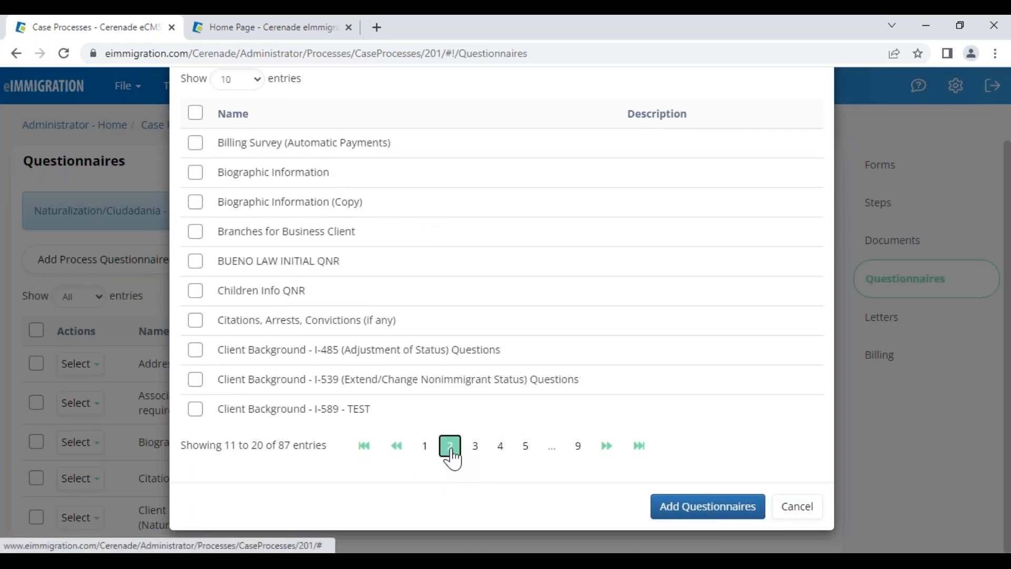
click(475, 446)
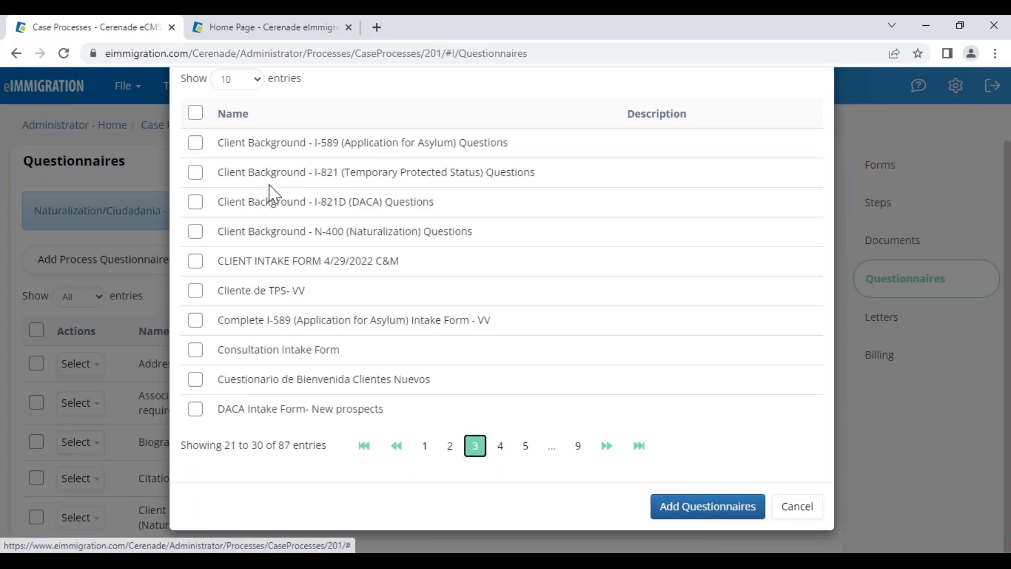
drag(235, 232, 456, 235)
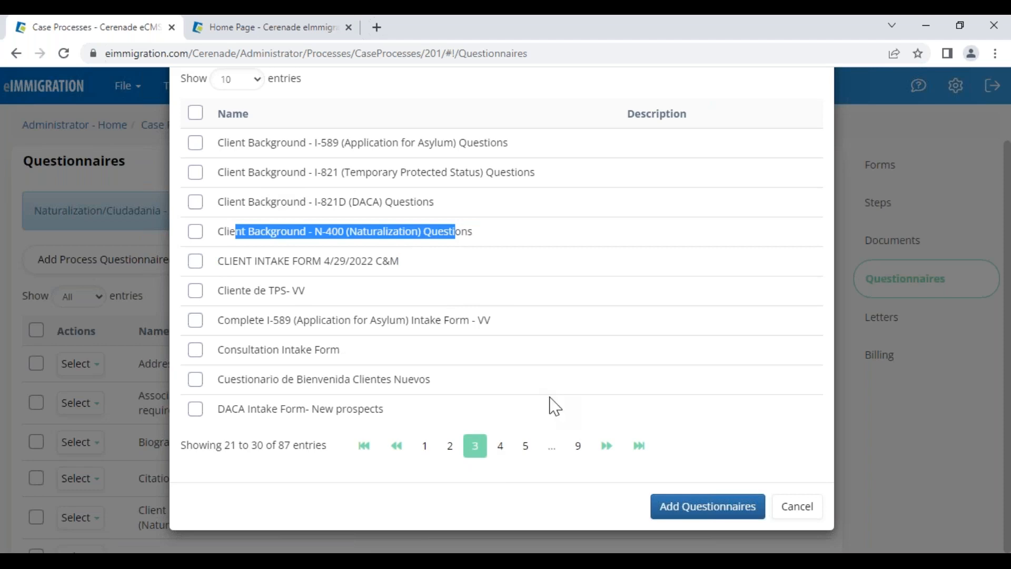
click(525, 447)
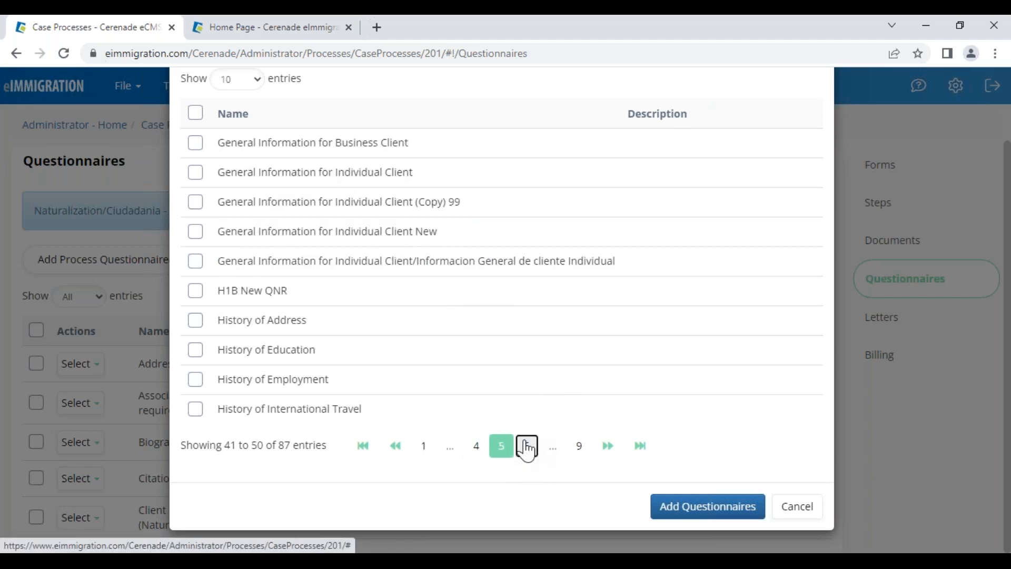
click(477, 451)
drag(219, 411, 479, 420)
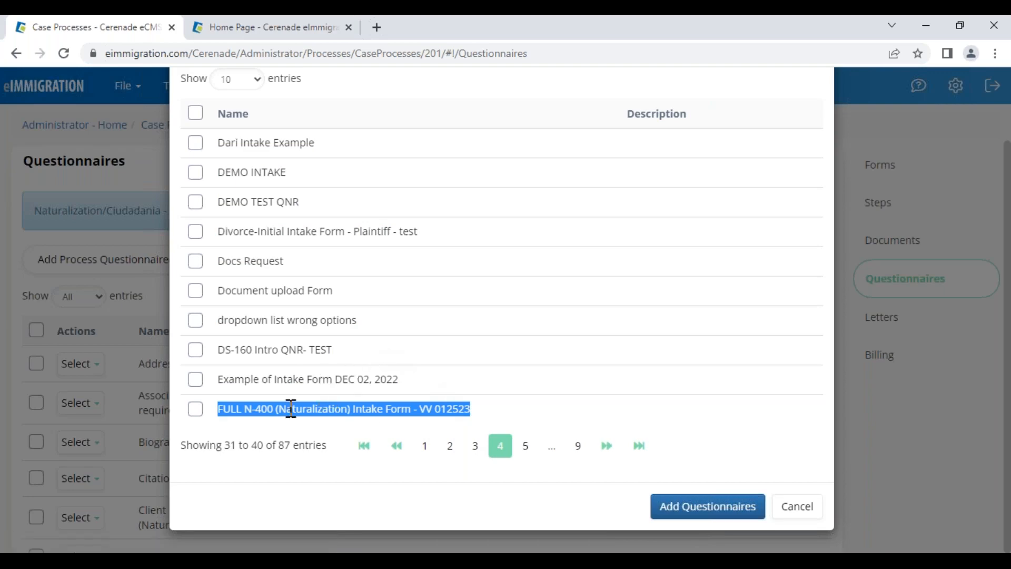
click(779, 510)
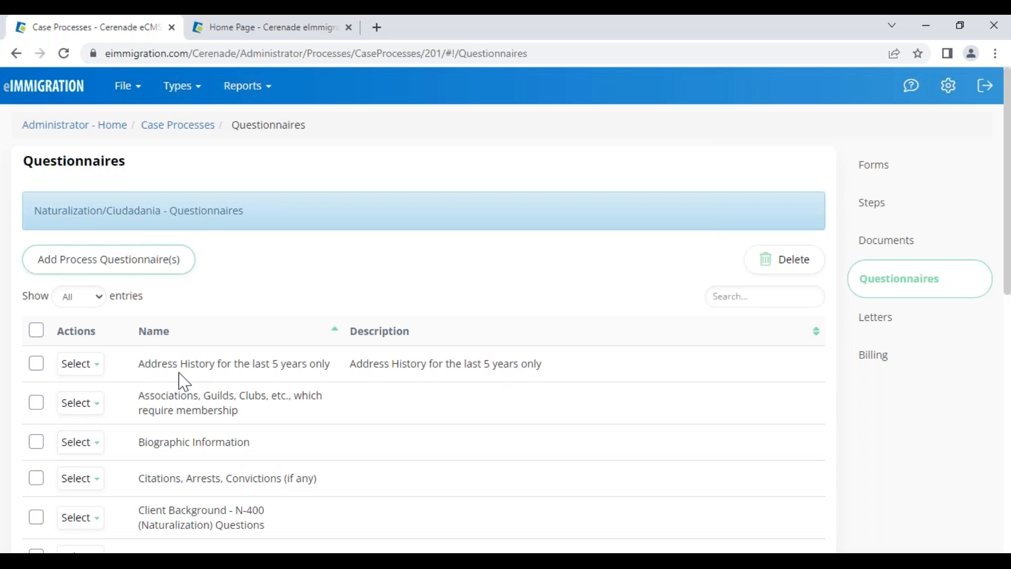
Point out Biographic Information, Client Background, Citations and the FULL N-400 intake form, then open Letters
drag(140, 446, 256, 466)
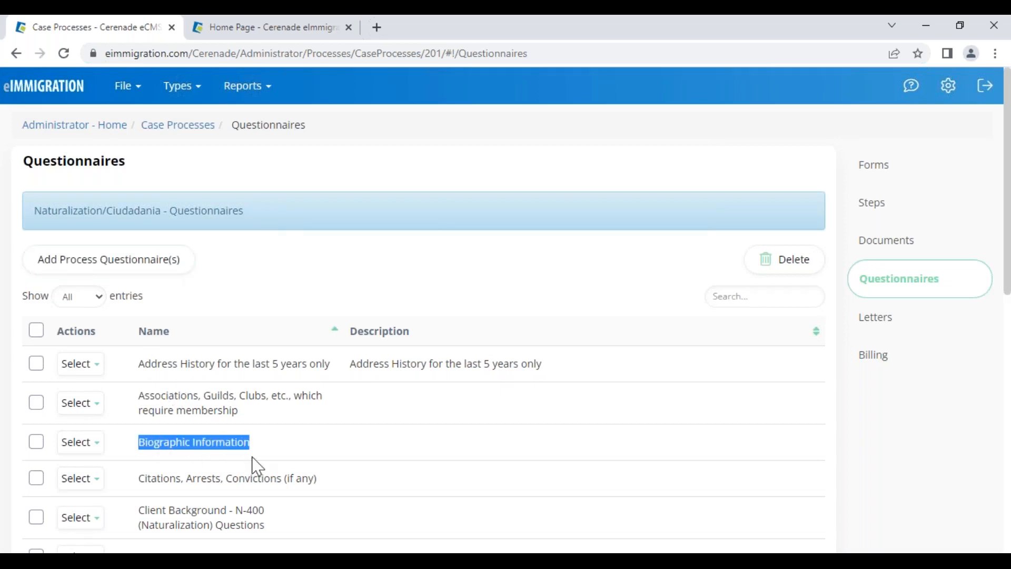
drag(138, 510, 221, 517)
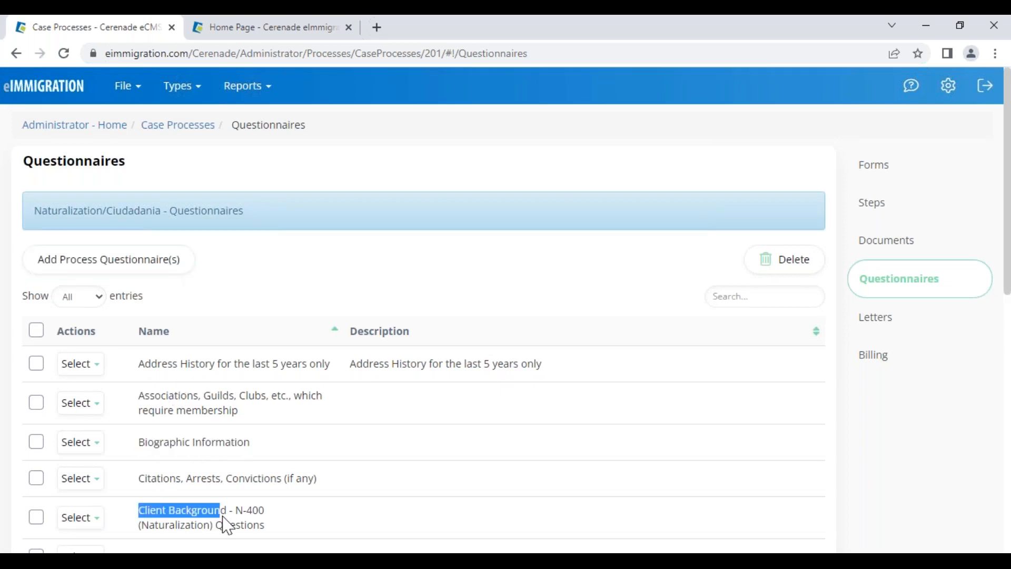
drag(146, 485, 312, 506)
scroll(311, 509, down, 6)
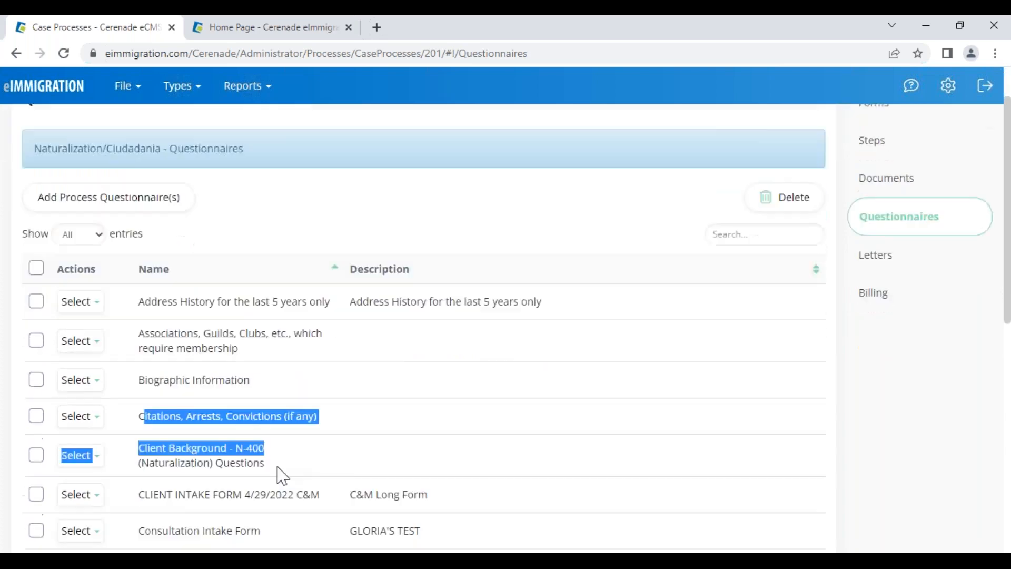
drag(133, 364, 267, 384)
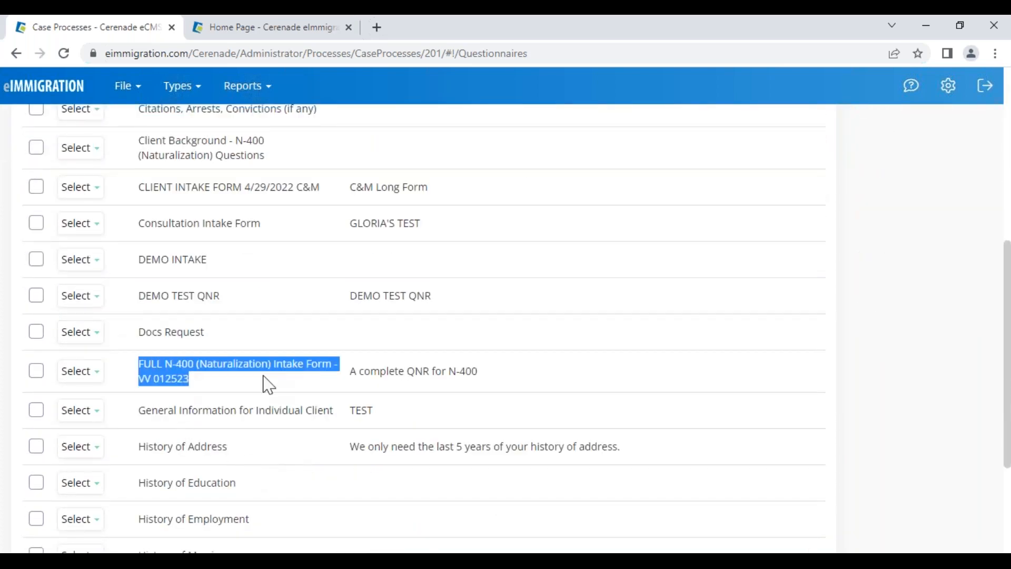
click(307, 370)
scroll(303, 366, up, 5)
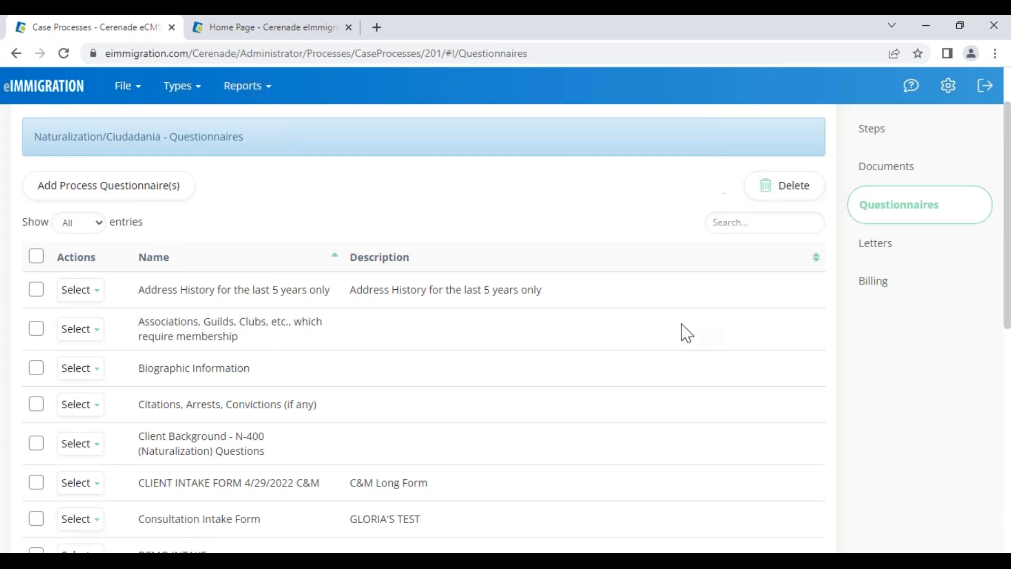
click(895, 251)
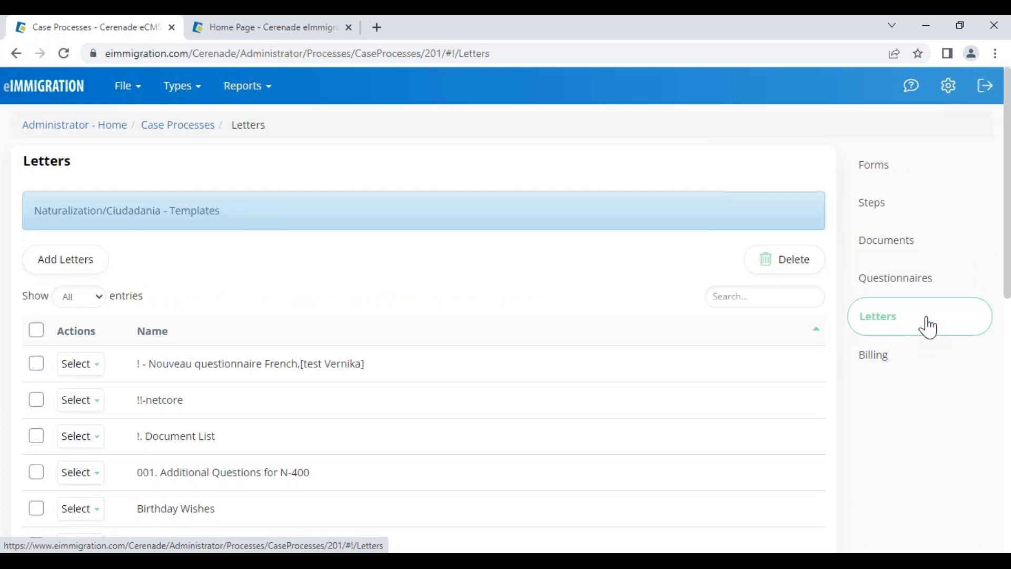
From the Administrator home, go to Letter Templates and start adding a new letter template
click(74, 126)
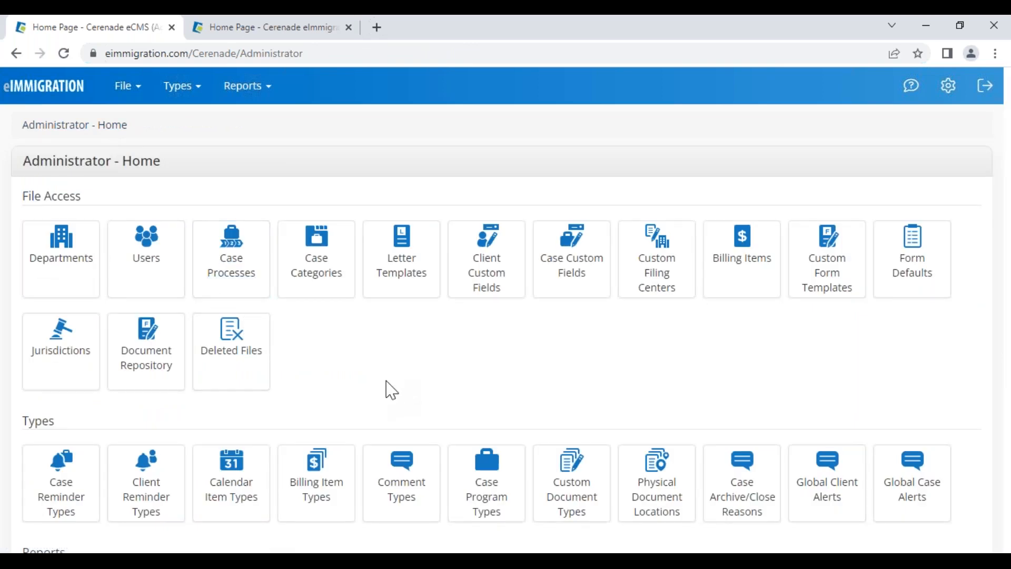
click(409, 274)
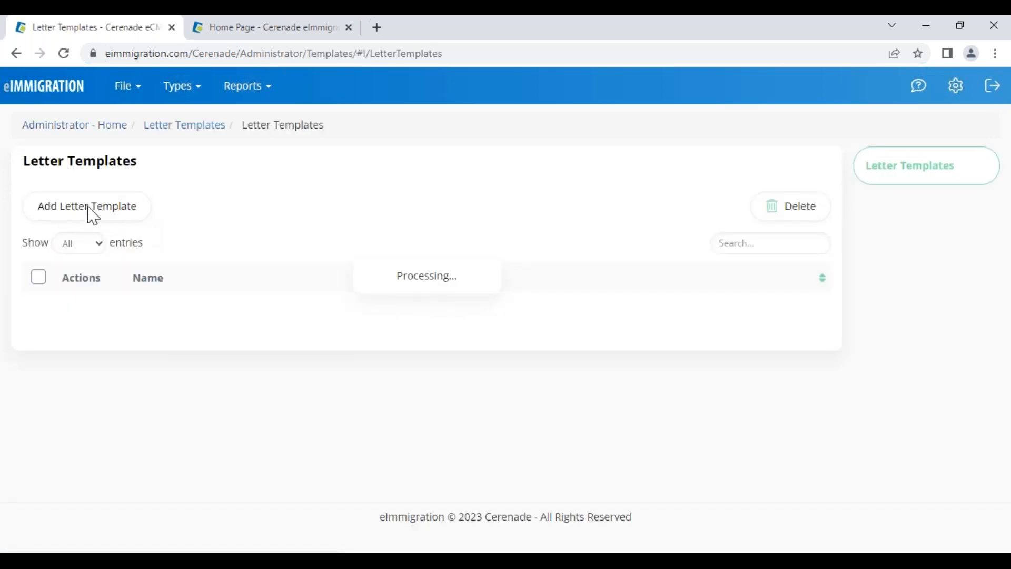
click(73, 219)
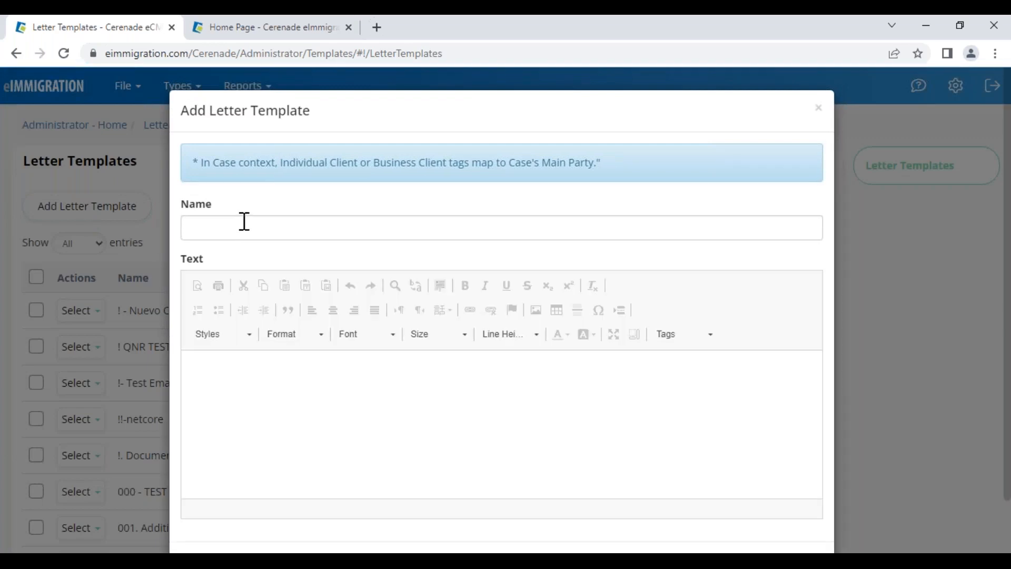
Browse the insertable Letter Tags, close the unsaved template, and bring up actions for !. Document List
click(241, 232)
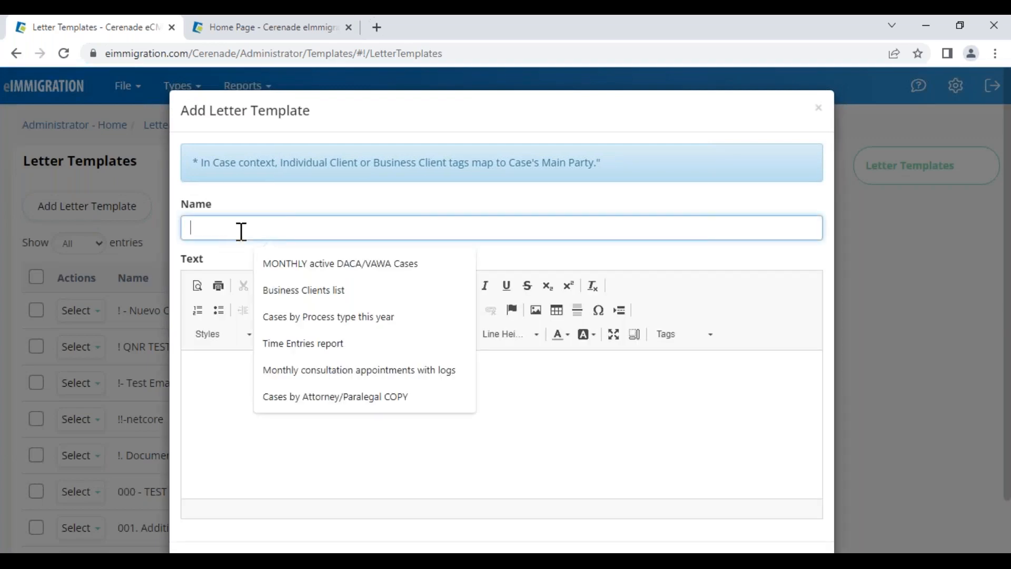
click(235, 408)
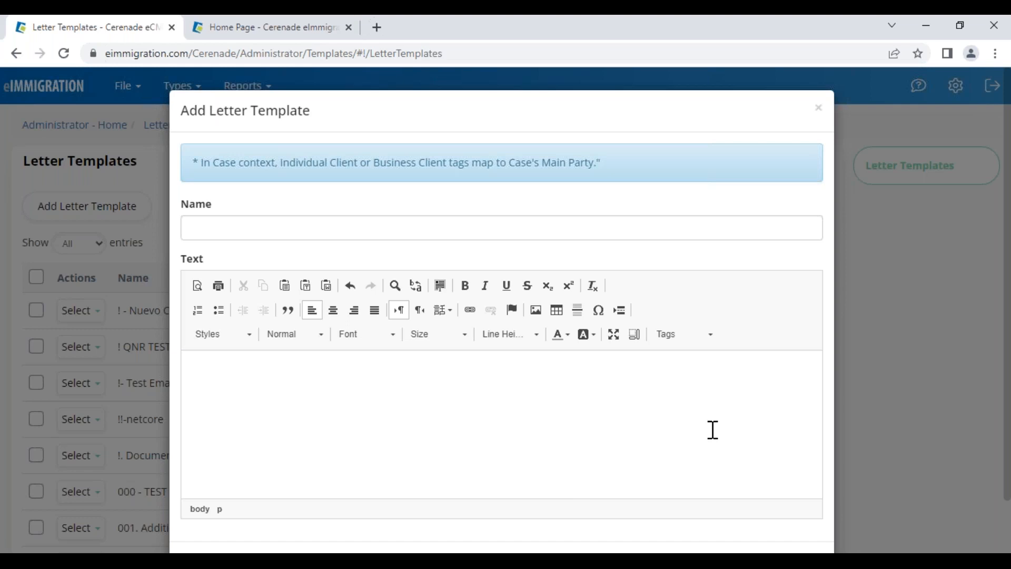
click(685, 346)
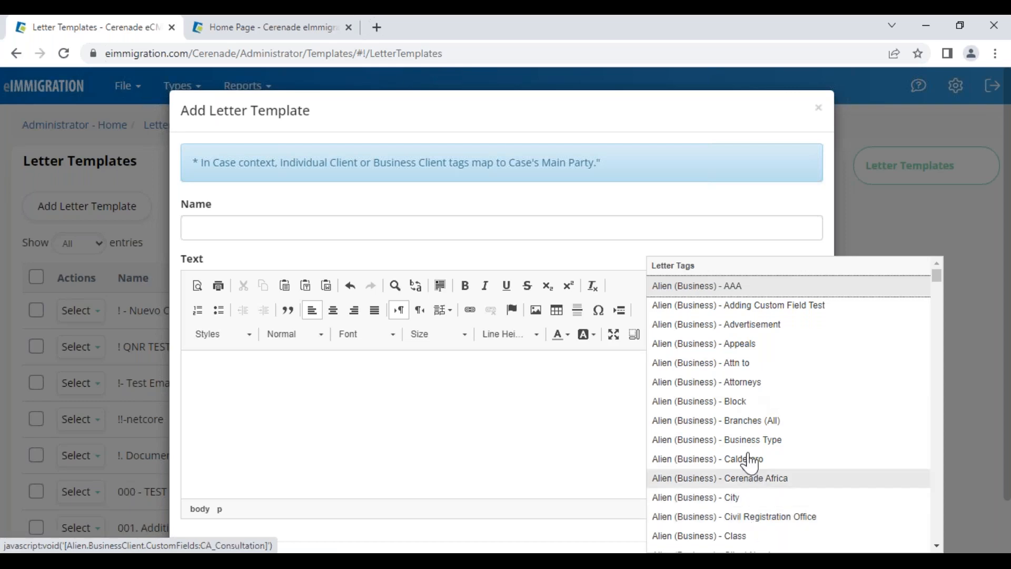
scroll(747, 447, down, 10)
scroll(747, 448, down, 15)
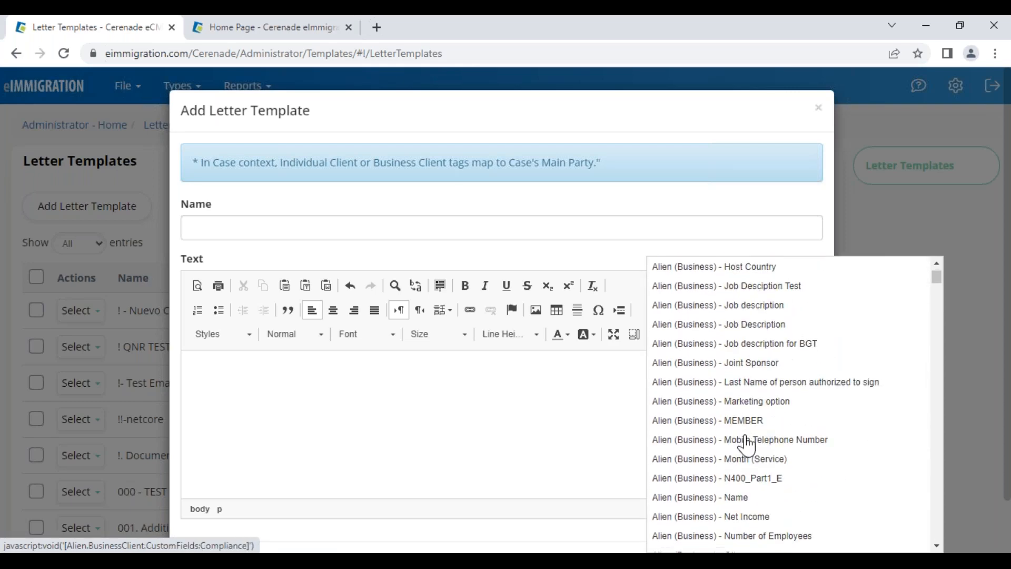
click(818, 108)
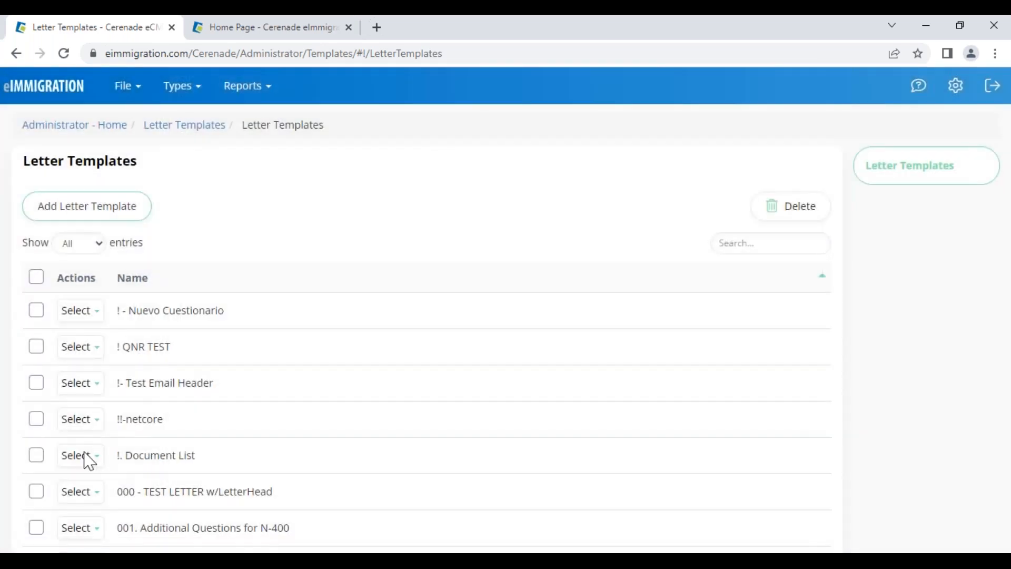
click(89, 461)
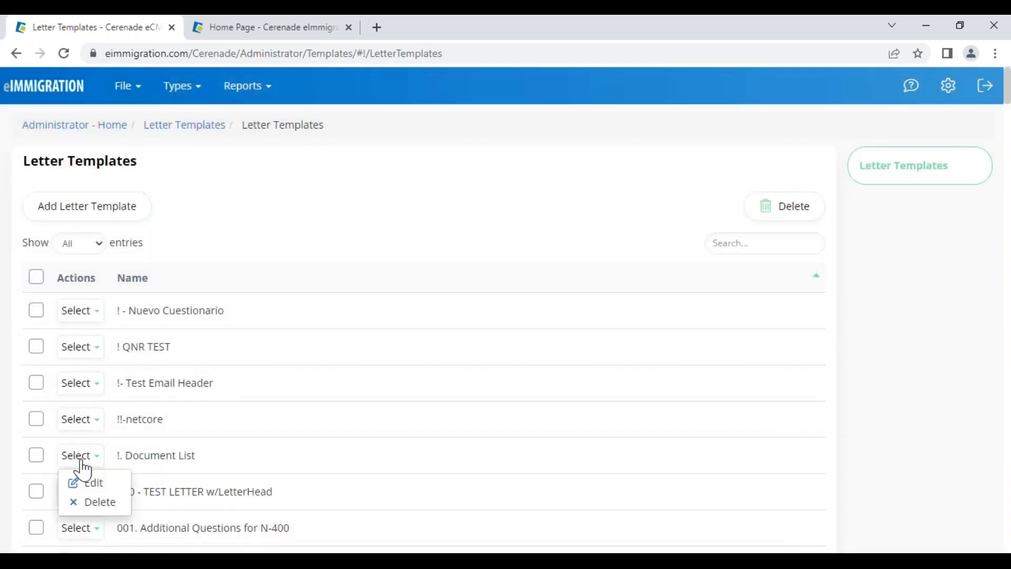
Edit the !. Document List template and highlight its Case Number, AlienNum and first-name tags
click(81, 480)
scroll(368, 453, down, 5)
drag(358, 445, 285, 447)
drag(338, 468, 224, 467)
click(271, 490)
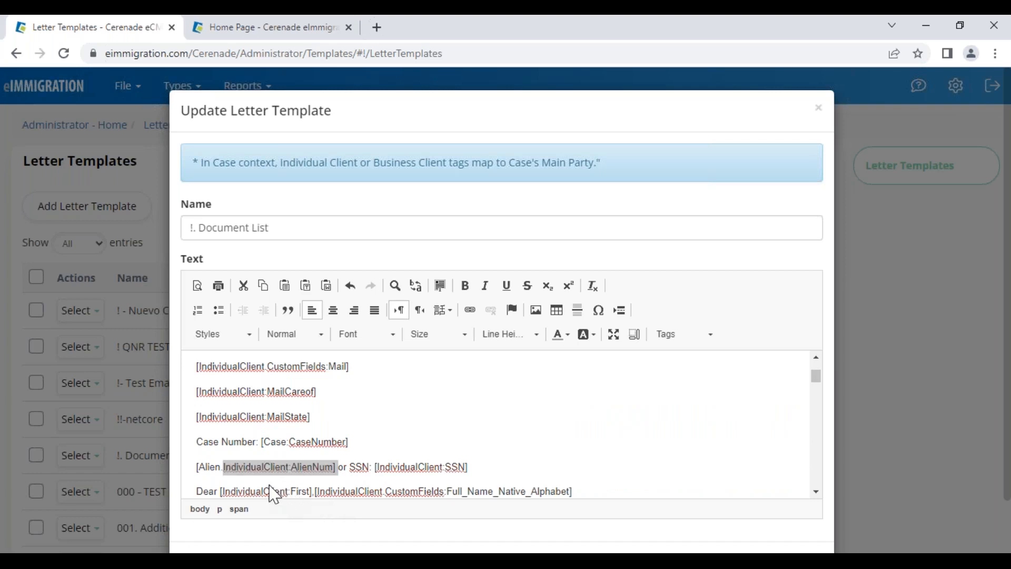
drag(318, 491, 216, 430)
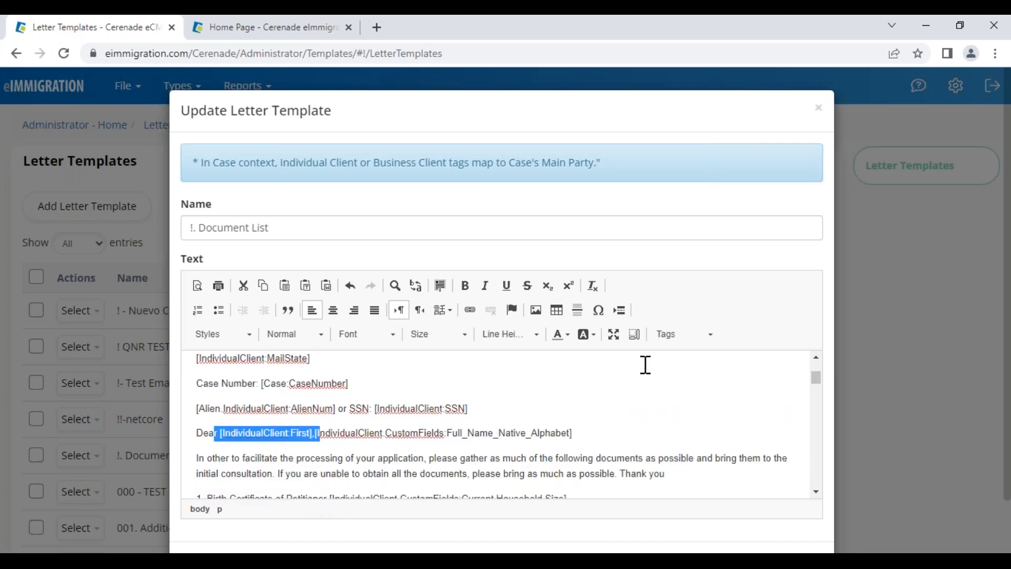
Review the insertable Tags list, then switch to the Home Page tab
click(683, 334)
drag(937, 277, 945, 432)
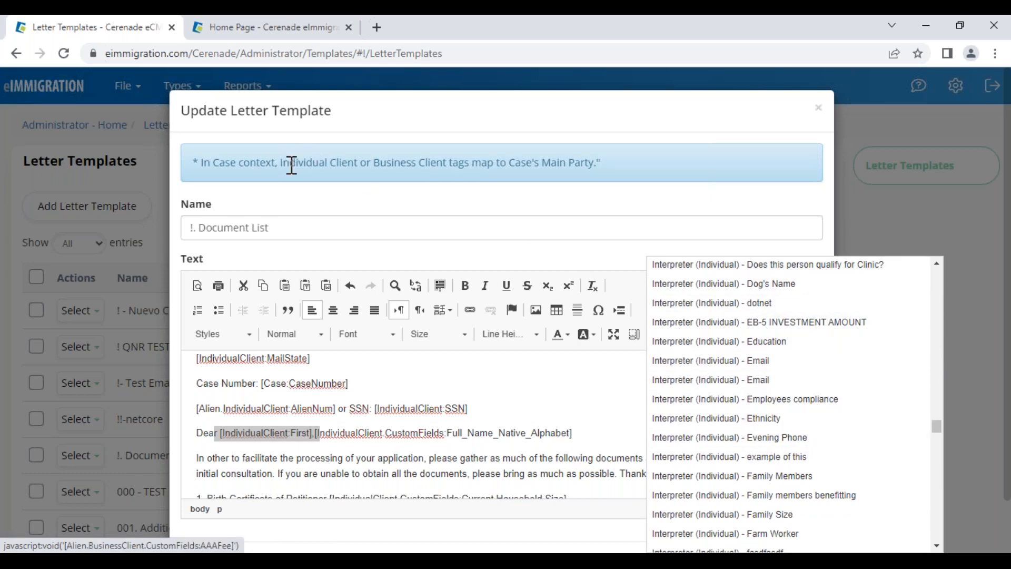
click(303, 29)
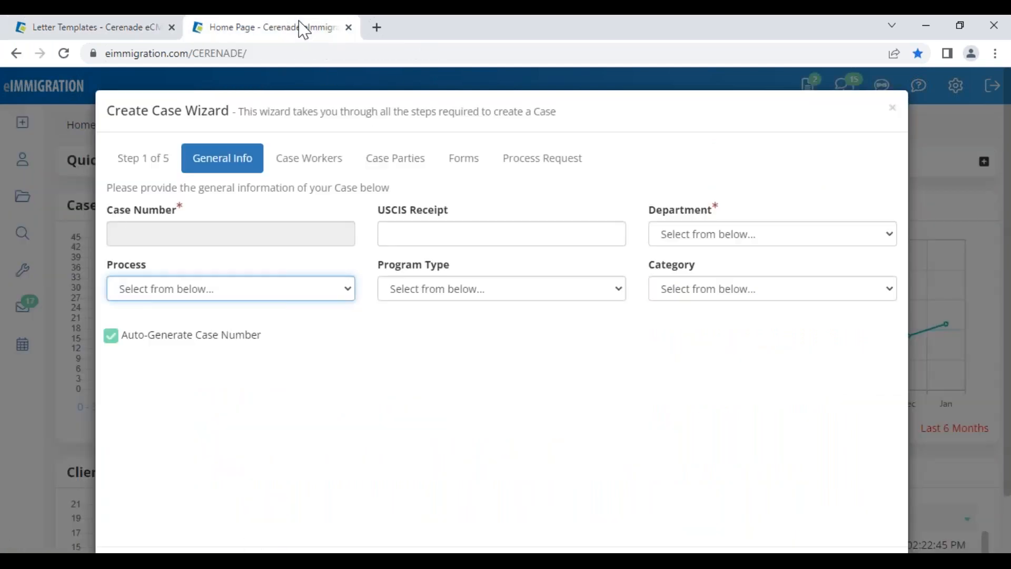
Close the Create Case Wizard and open the Tag Helper from Tools
click(892, 108)
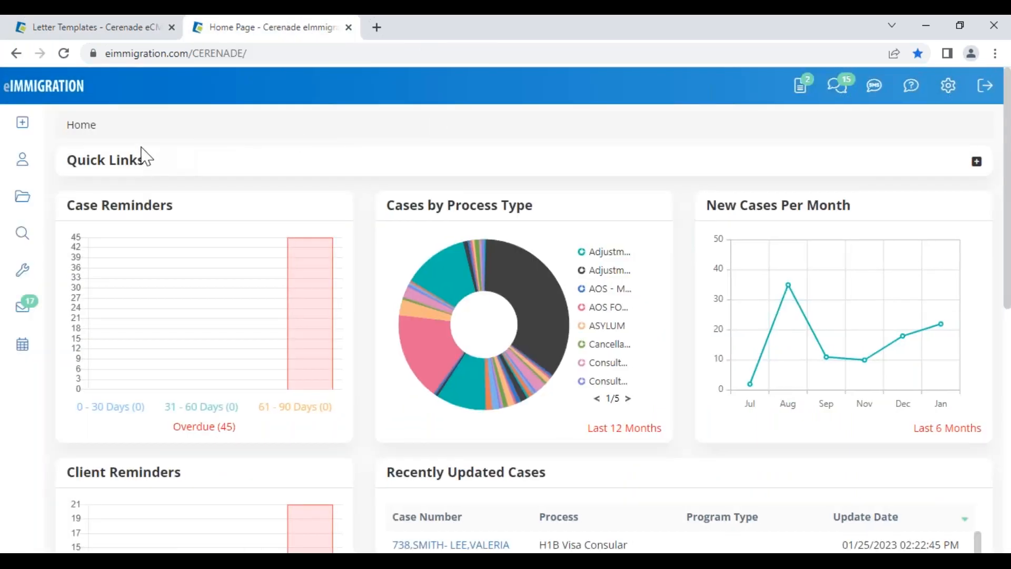
click(16, 274)
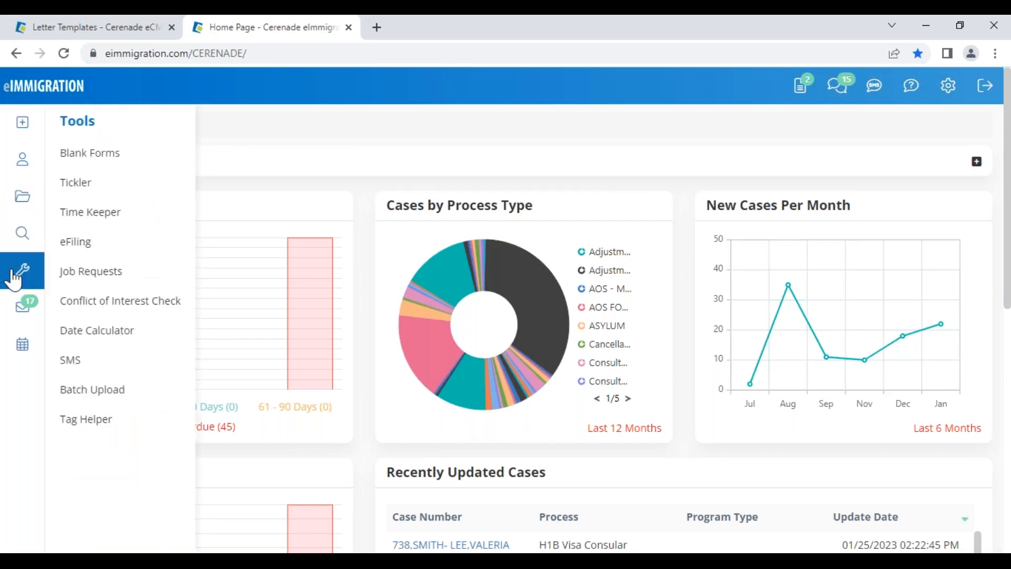
click(101, 429)
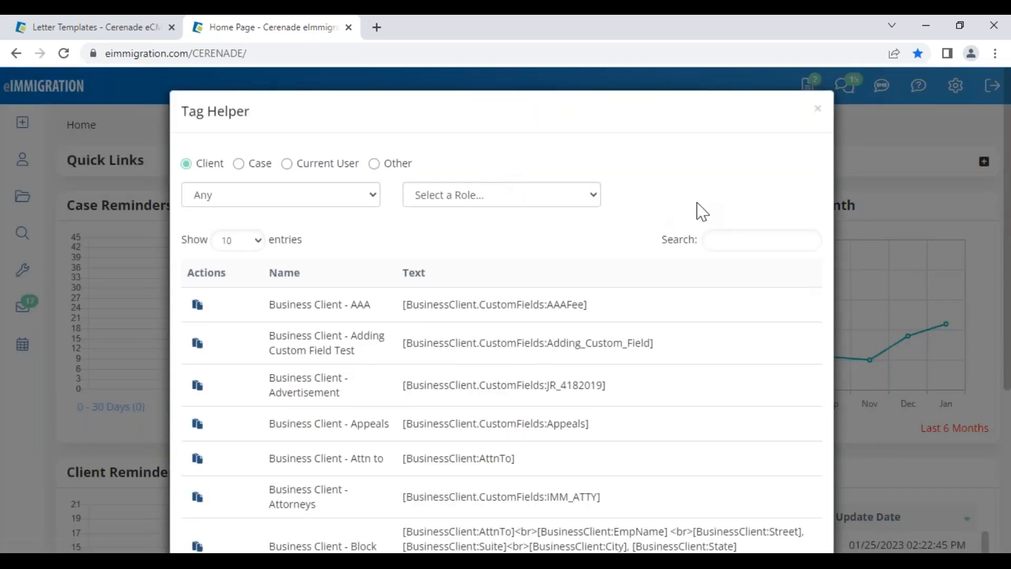
Search 'first name', filter to Individual Client, and copy the First Name tag back to the template
click(739, 240)
text(first name)
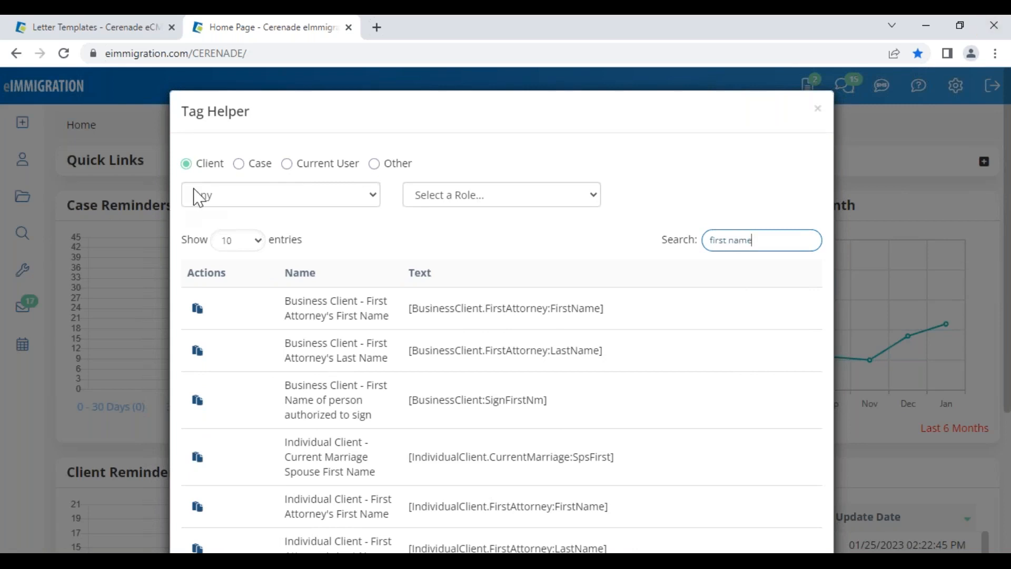
click(210, 202)
click(217, 228)
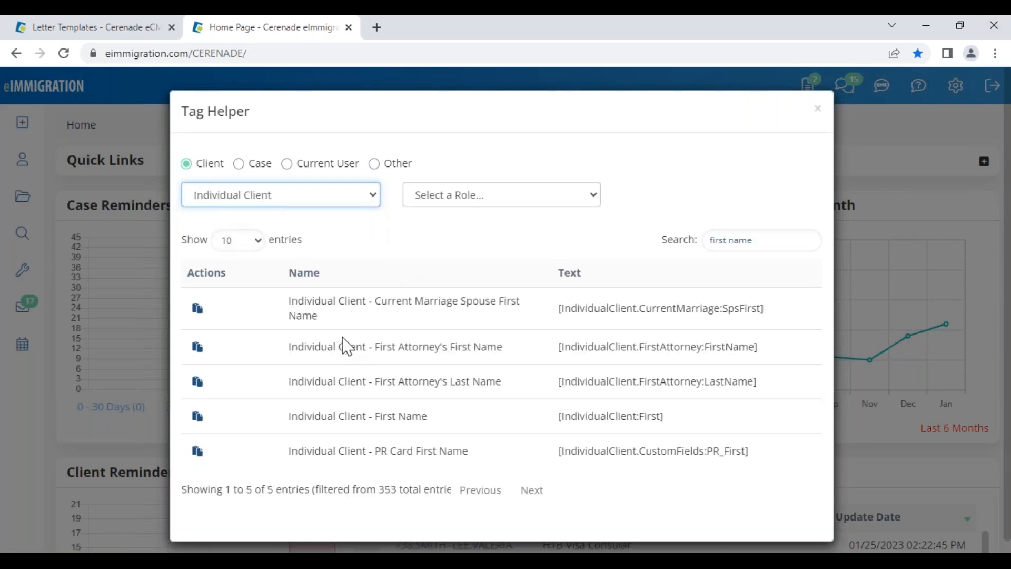
click(197, 418)
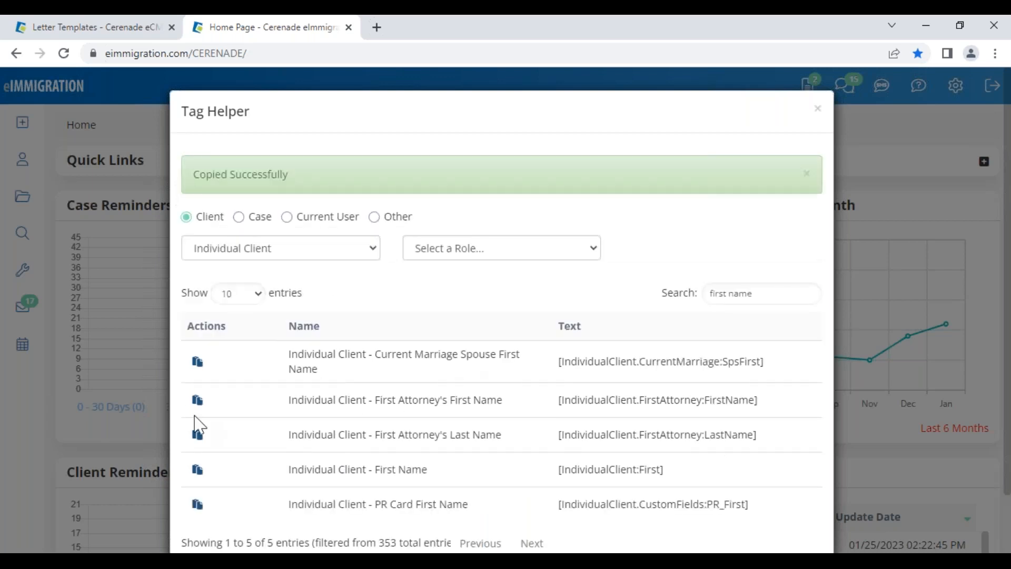
click(132, 26)
click(406, 382)
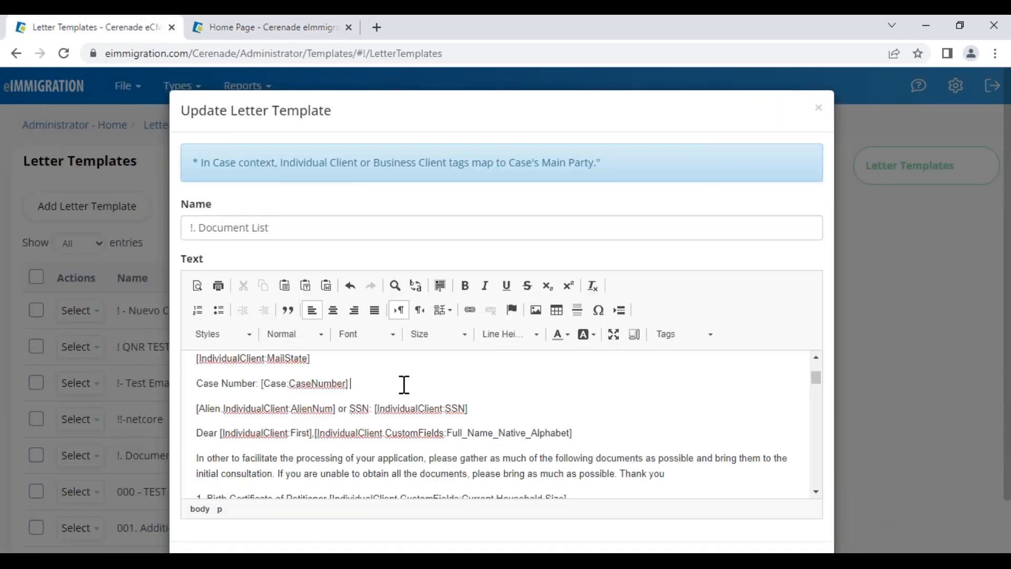
Paste the First Name tag after the Case Number line, delete it, and close the editor
key(ctrl+v)
drag(463, 383, 361, 386)
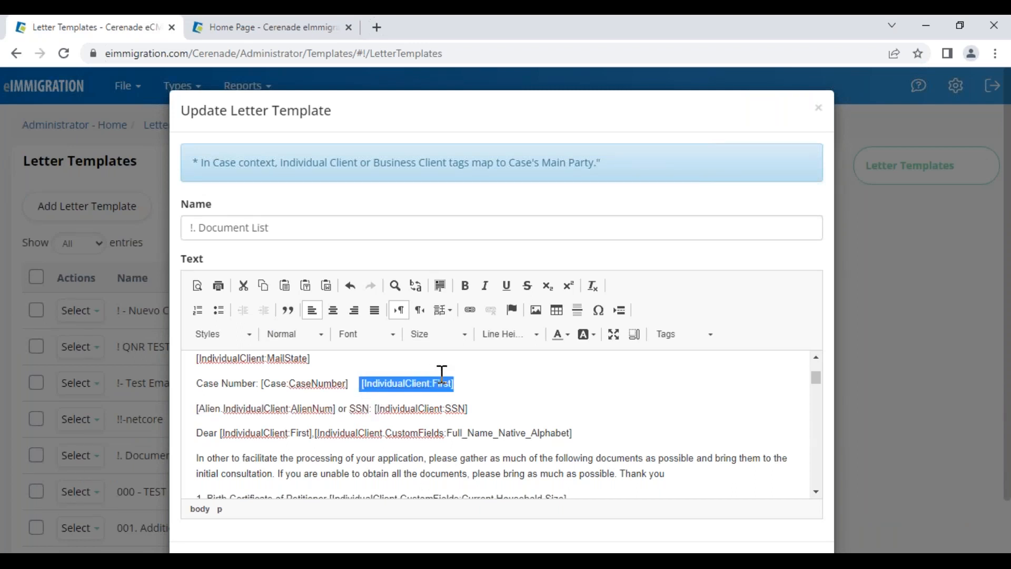
drag(466, 386, 373, 390)
key(Delete)
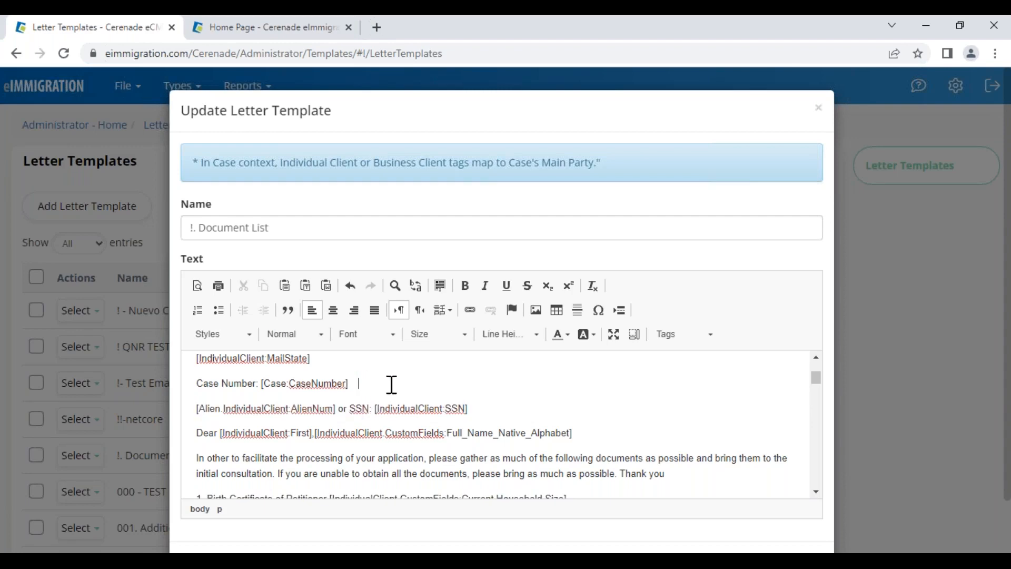
scroll(428, 428, down, 5)
scroll(428, 429, up, 10)
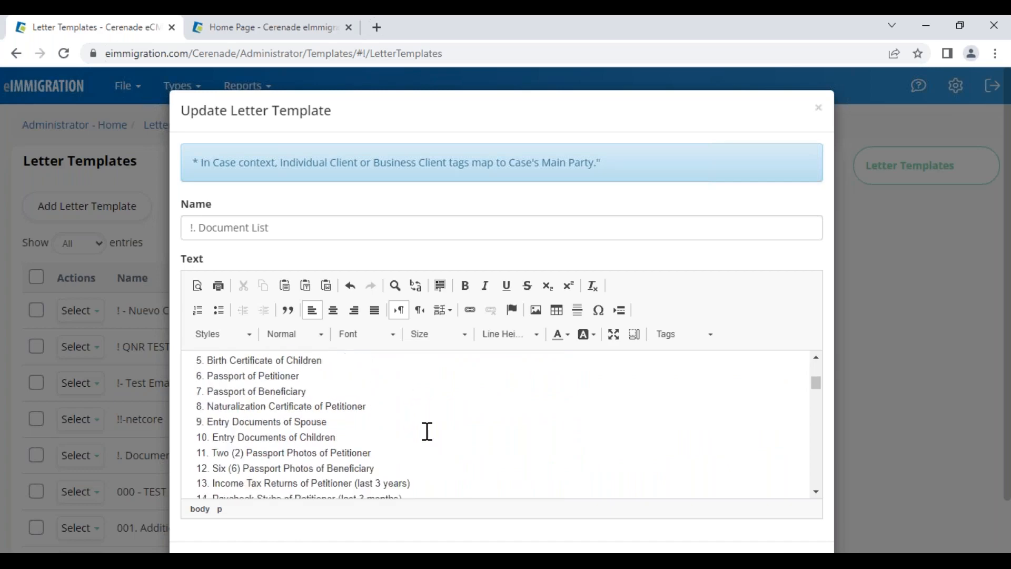
scroll(427, 432, up, 2)
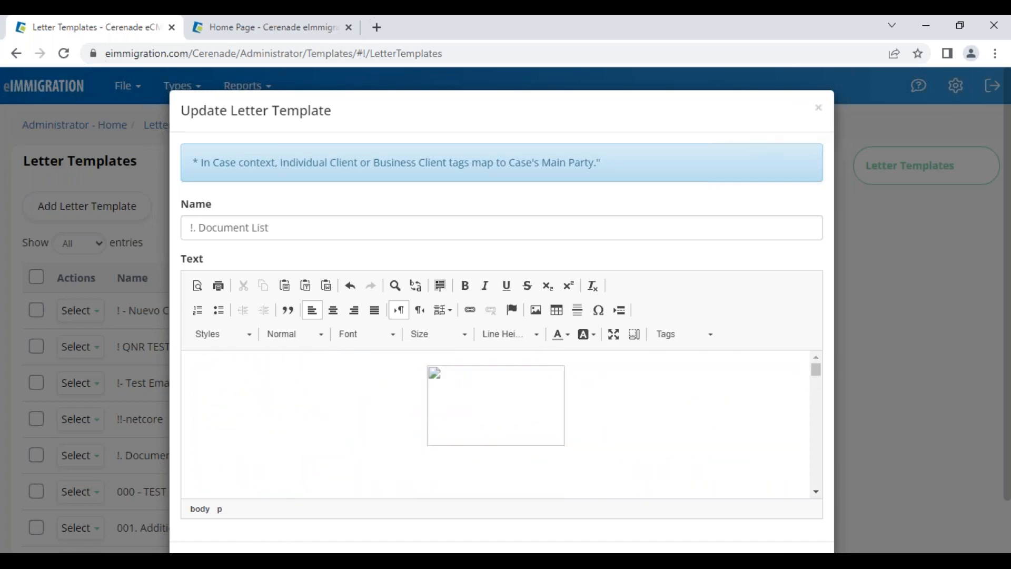
click(819, 108)
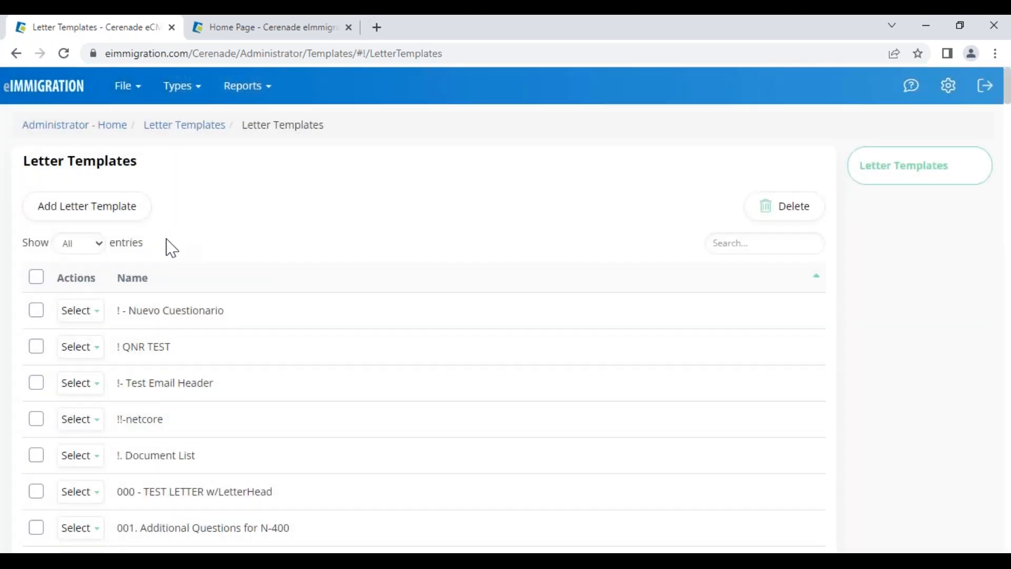
Close the Tag Helper and open the most recently updated case from the Home Page
click(298, 35)
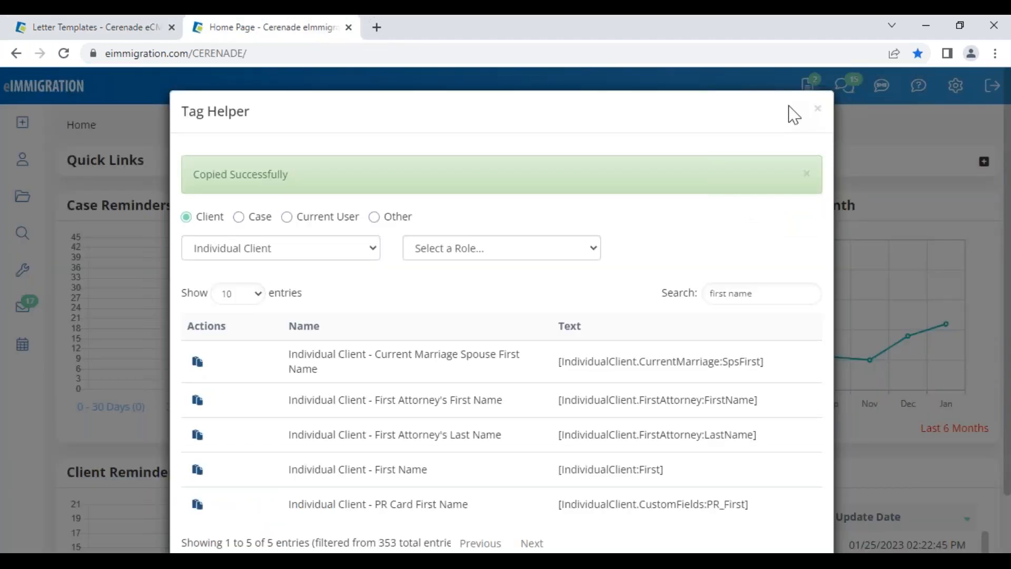
click(818, 108)
scroll(585, 420, down, 1)
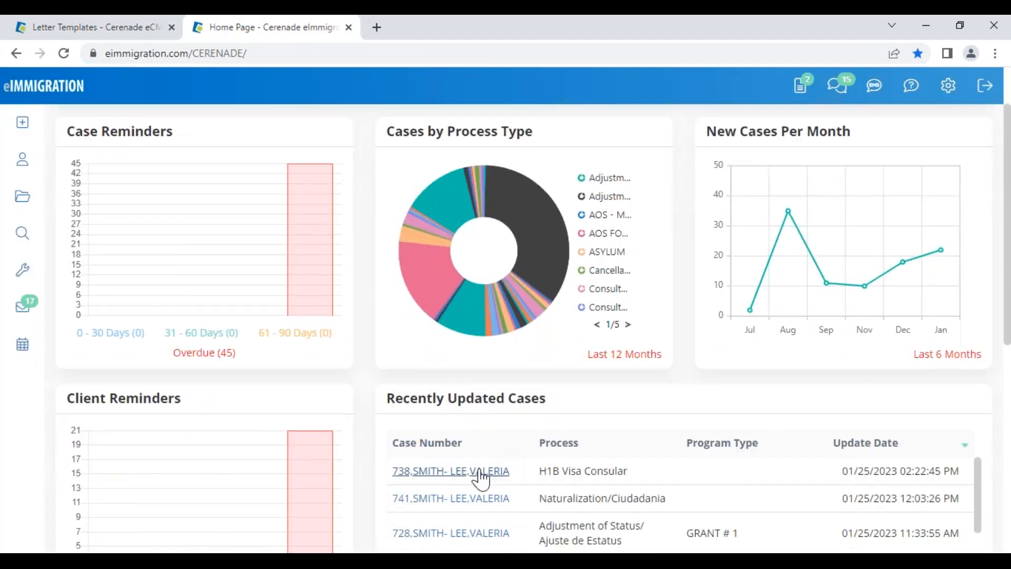
click(484, 470)
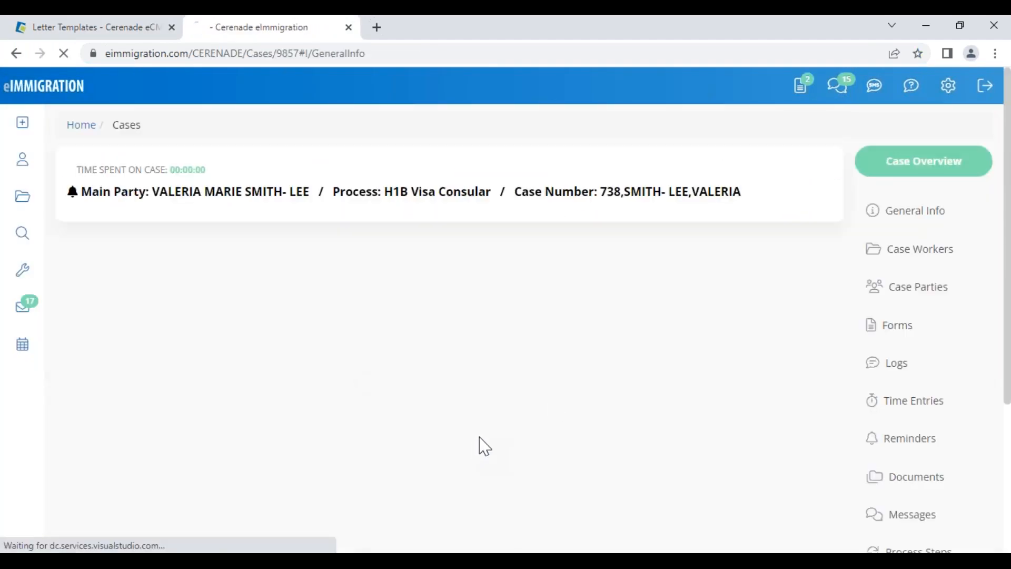
In the case's Documents > Letters folder, start emailing the !. Document List letter
scroll(943, 390, down, 1)
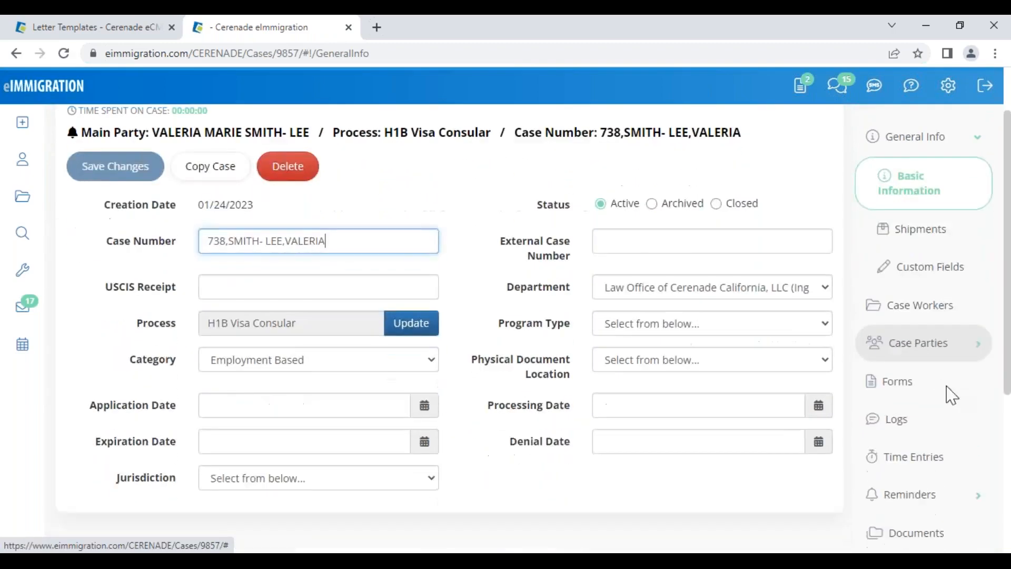
click(928, 459)
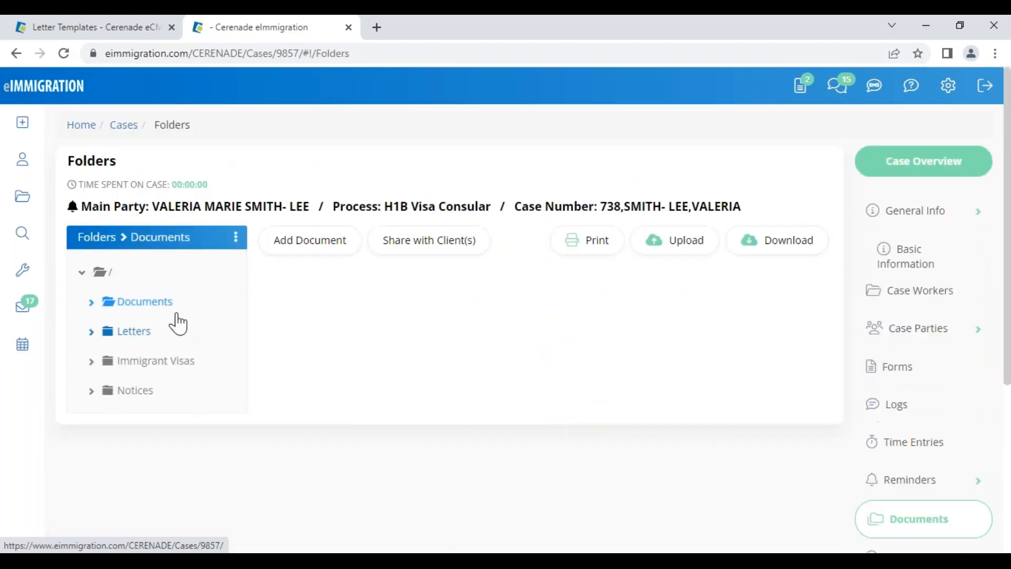
click(134, 340)
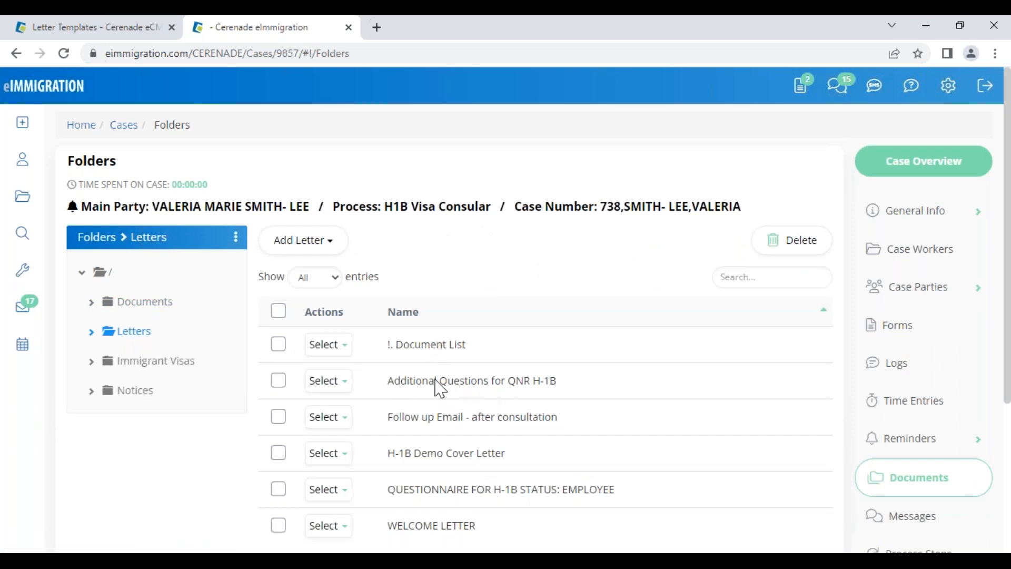
click(314, 252)
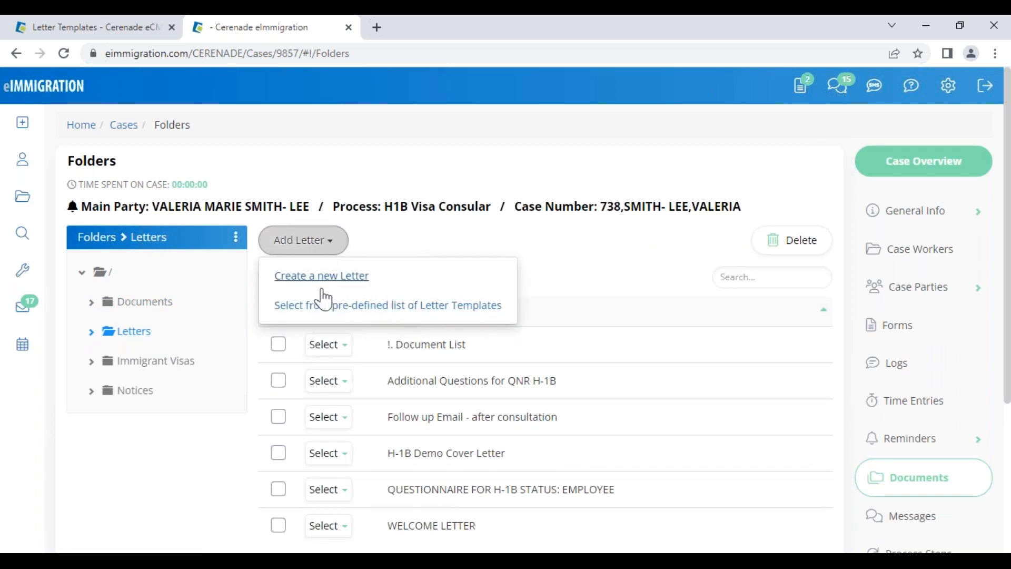
click(532, 429)
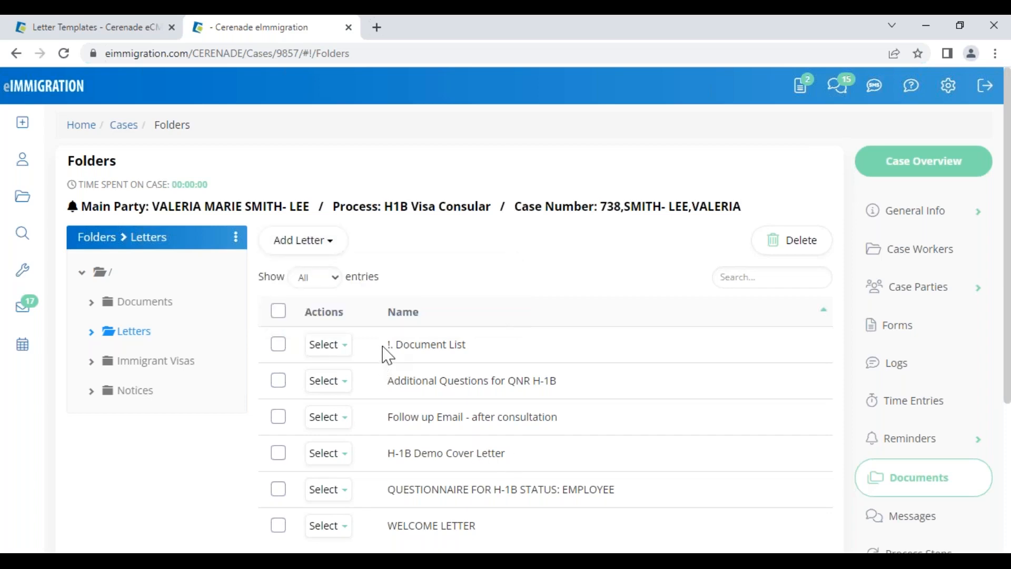
click(328, 344)
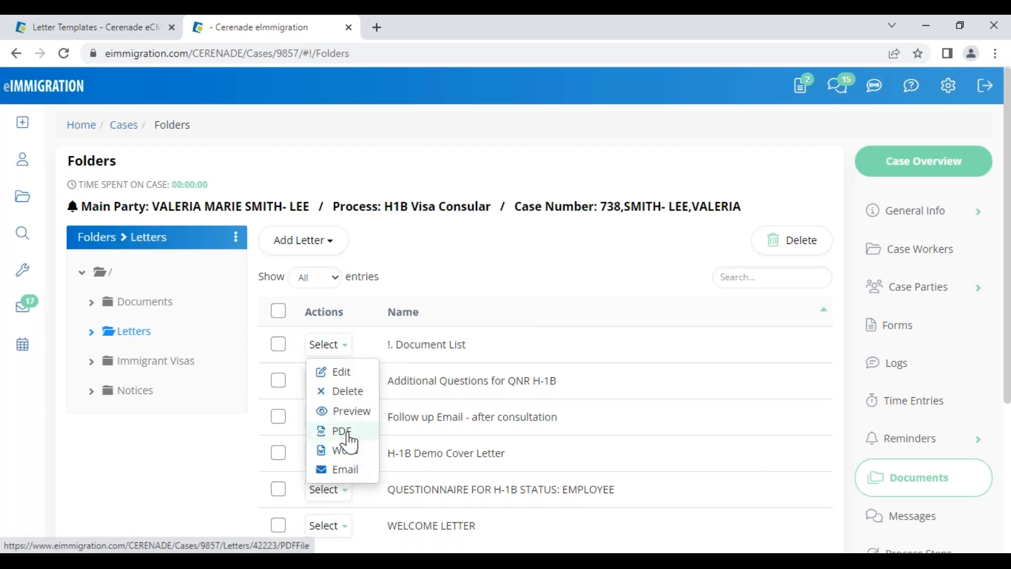
click(349, 470)
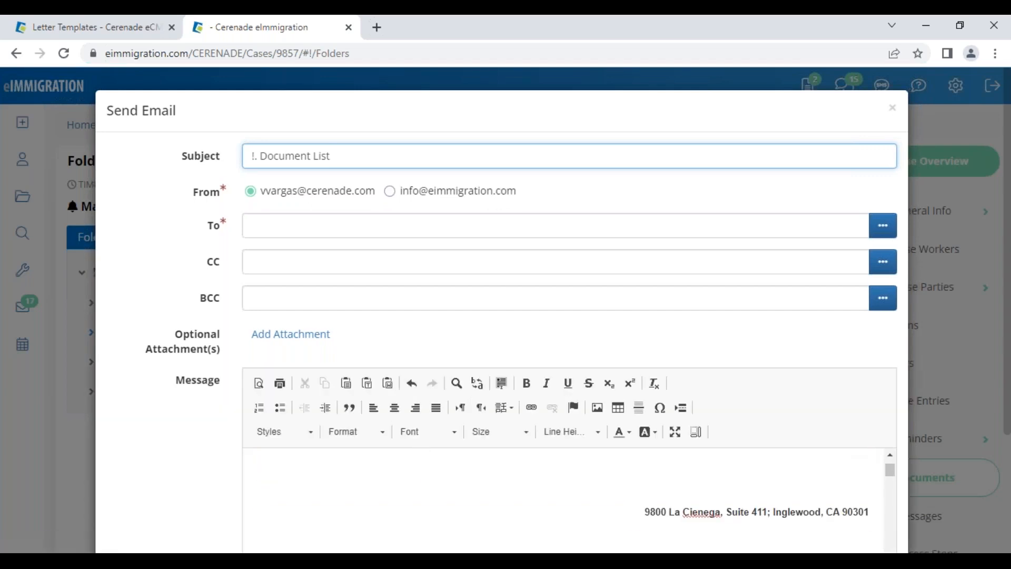
Highlight the merged alien number and client first name in the email, then cancel without sending
scroll(449, 504, down, 5)
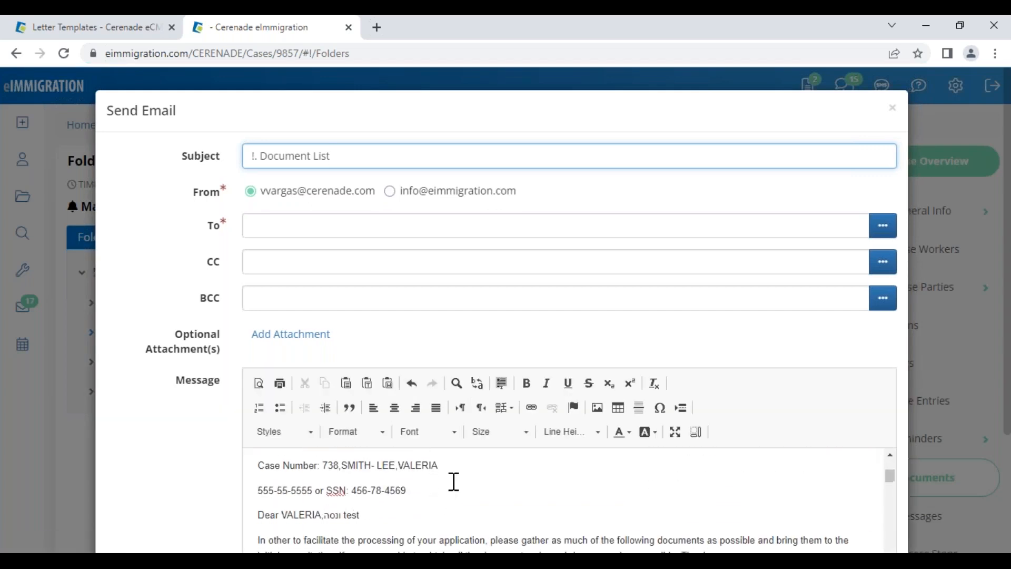
drag(435, 465, 469, 476)
scroll(471, 474, down, 4)
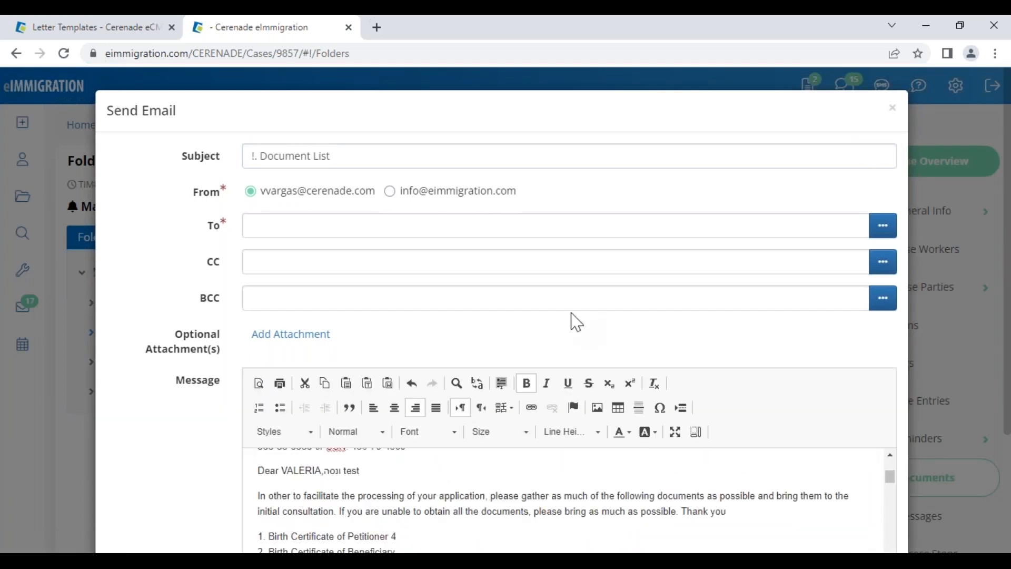
scroll(579, 337, down, 3)
scroll(389, 379, up, 2)
click(422, 363)
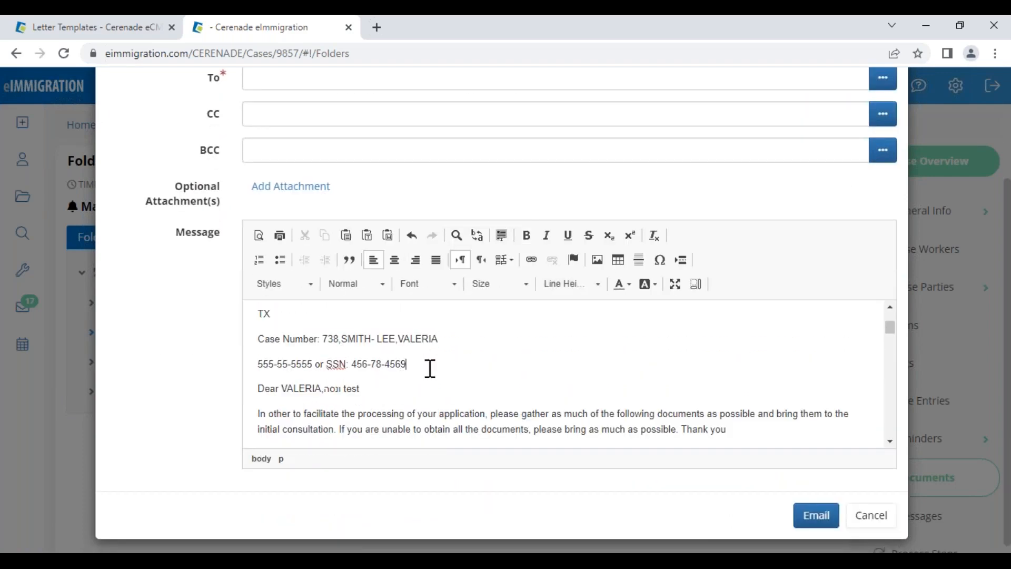
drag(442, 341, 283, 363)
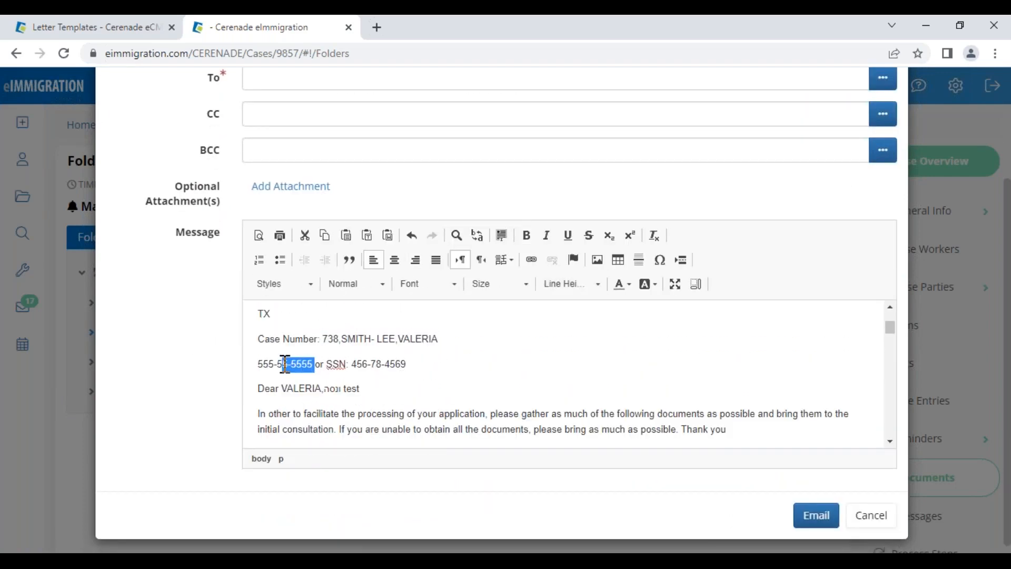
drag(325, 393, 279, 390)
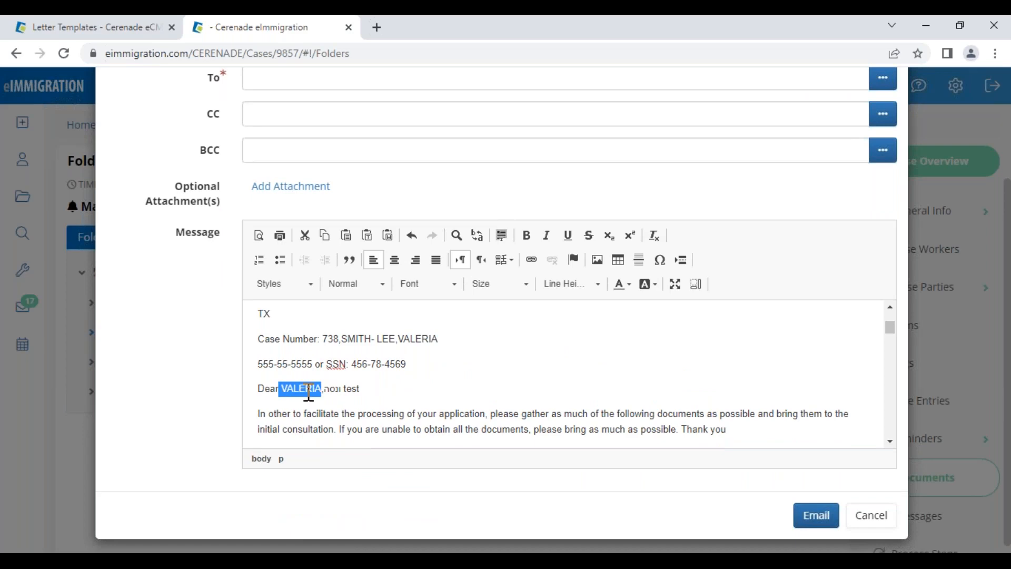
click(875, 520)
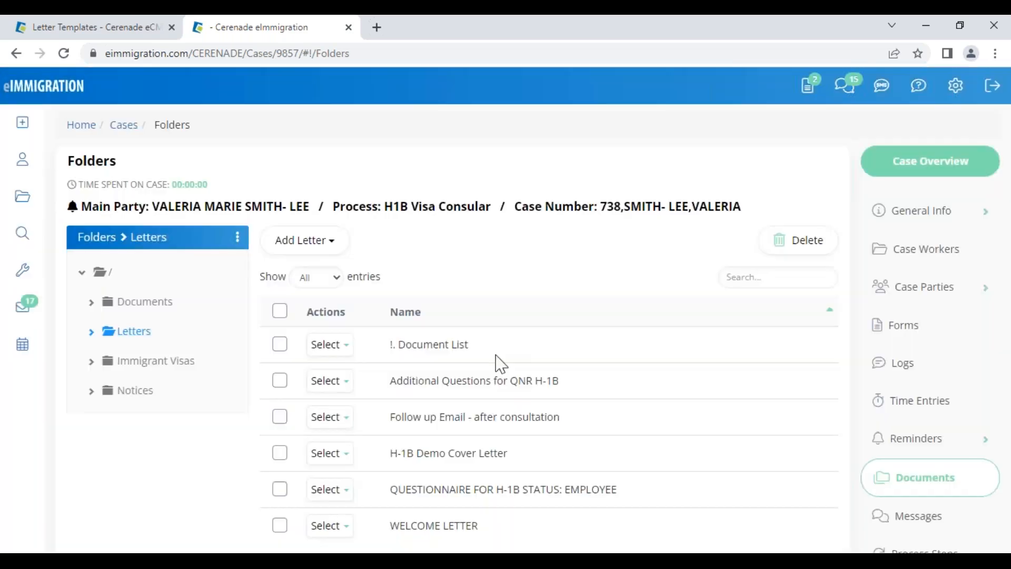
Open the Main Party's client profile and scroll down to highlight its Custom Fields heading
click(226, 207)
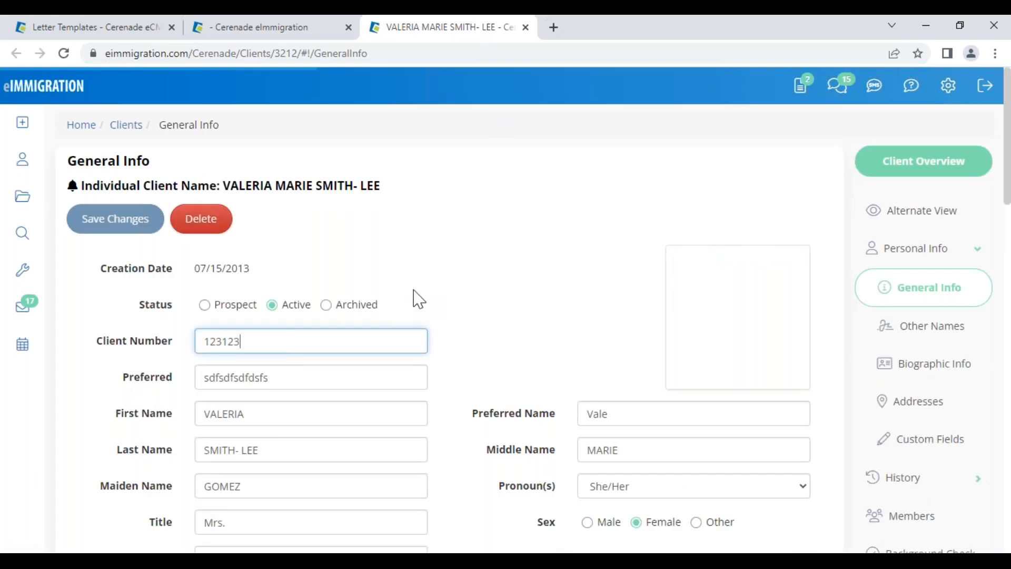
scroll(472, 406, down, 8)
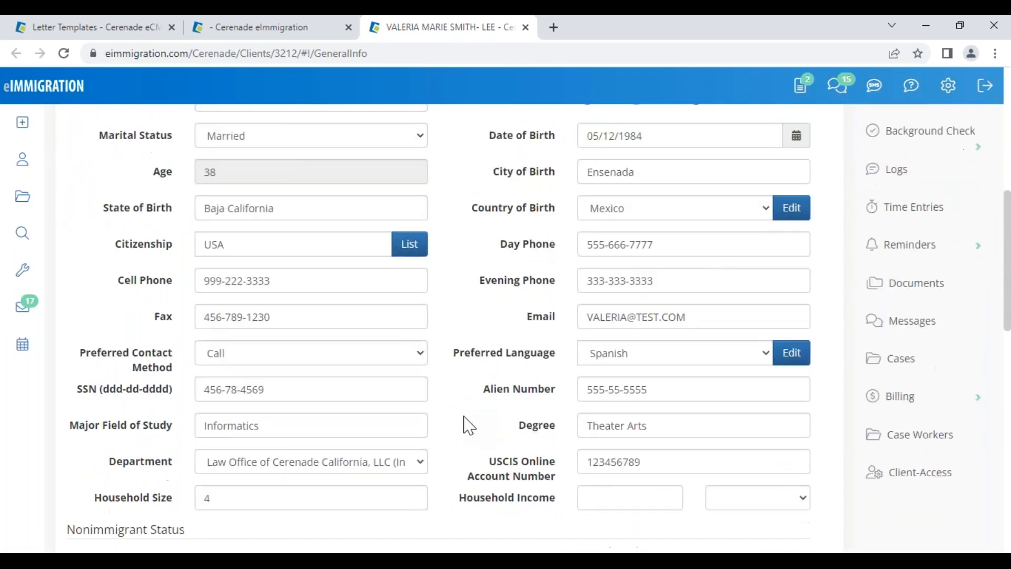
scroll(469, 426, down, 1)
scroll(464, 430, down, 8)
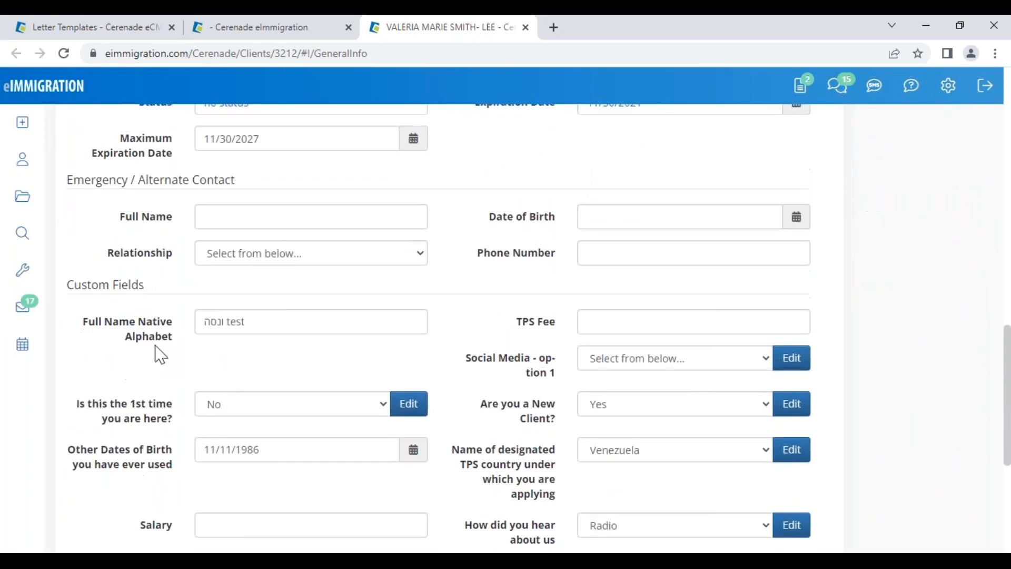
drag(70, 284, 153, 287)
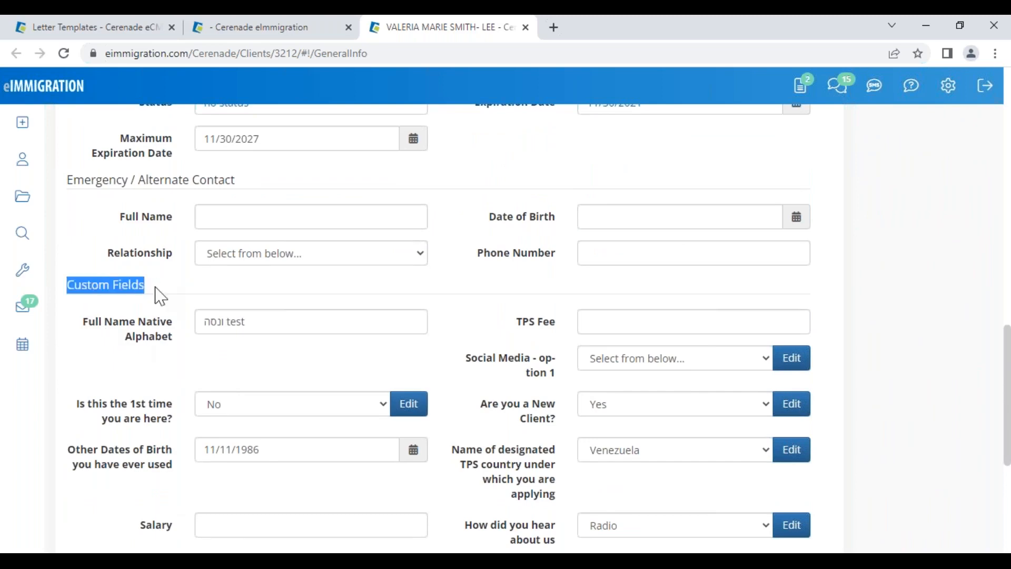
Take the admin tab to Administrator home, look at settings and help menus, then return to the client
click(92, 32)
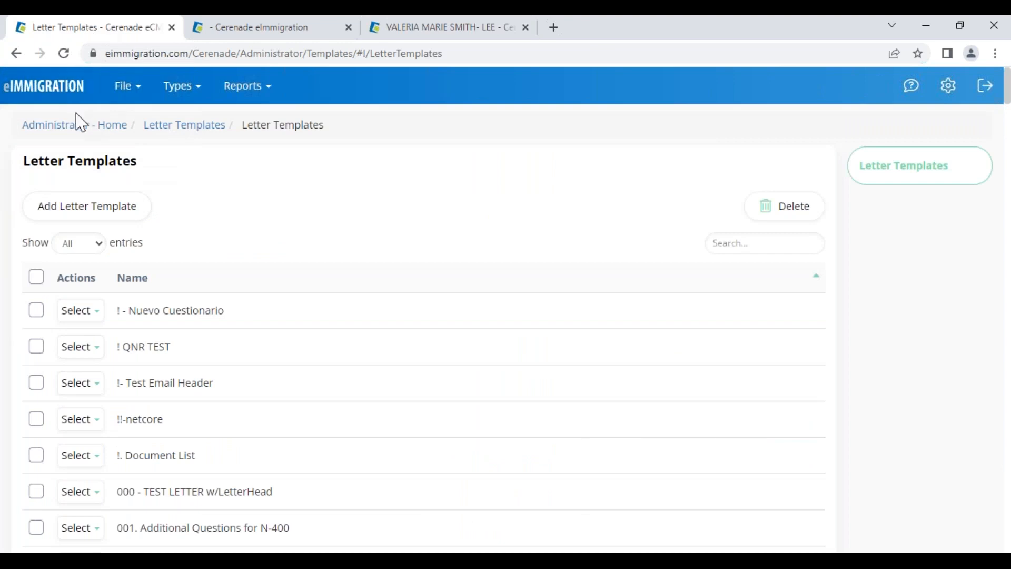
click(63, 132)
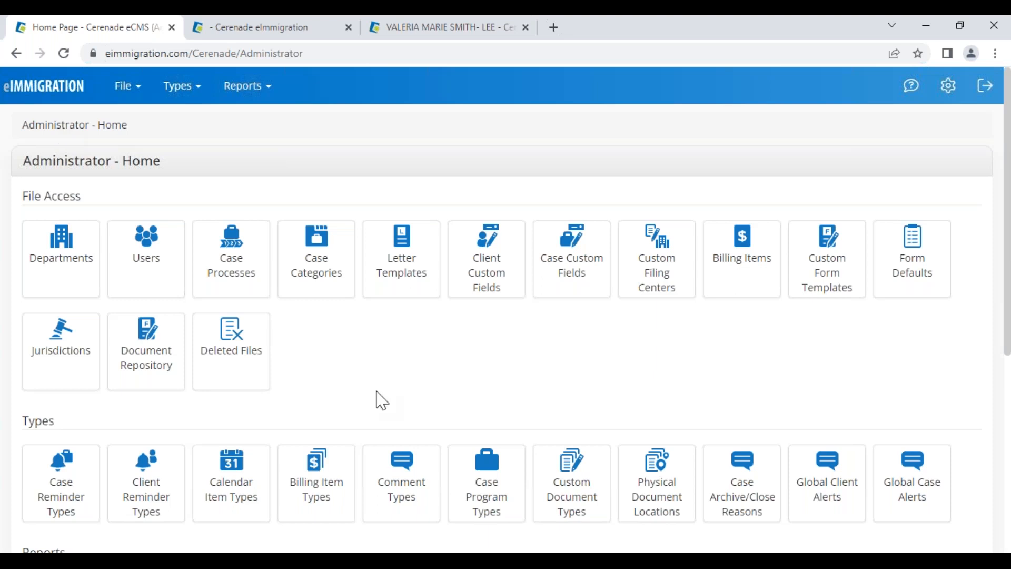
click(949, 89)
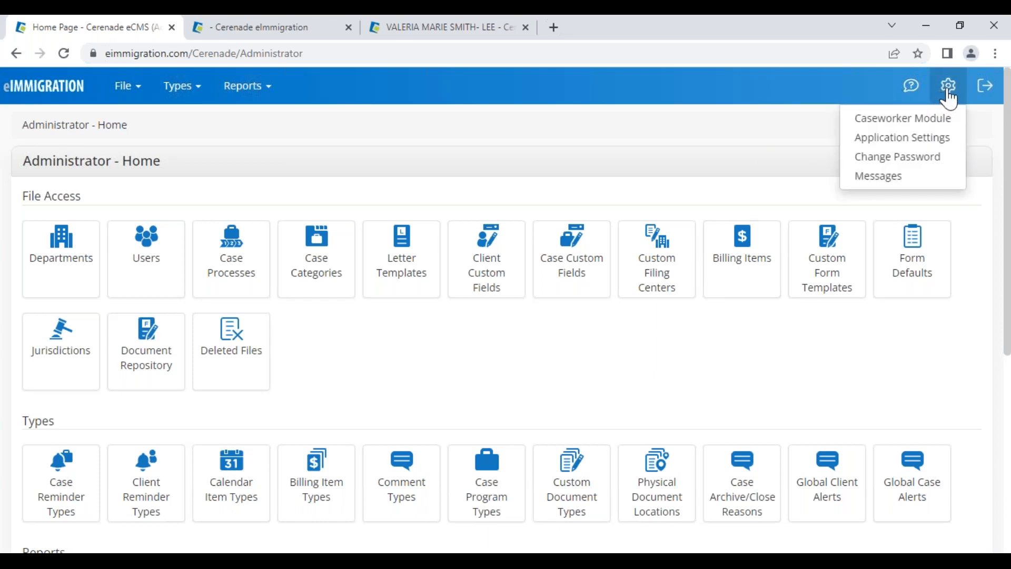
click(910, 88)
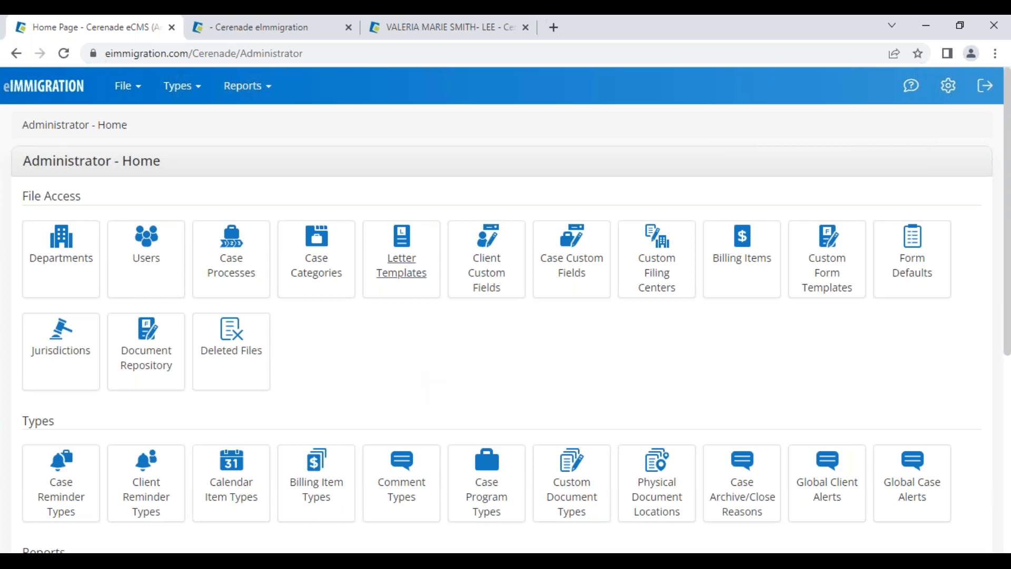
click(465, 34)
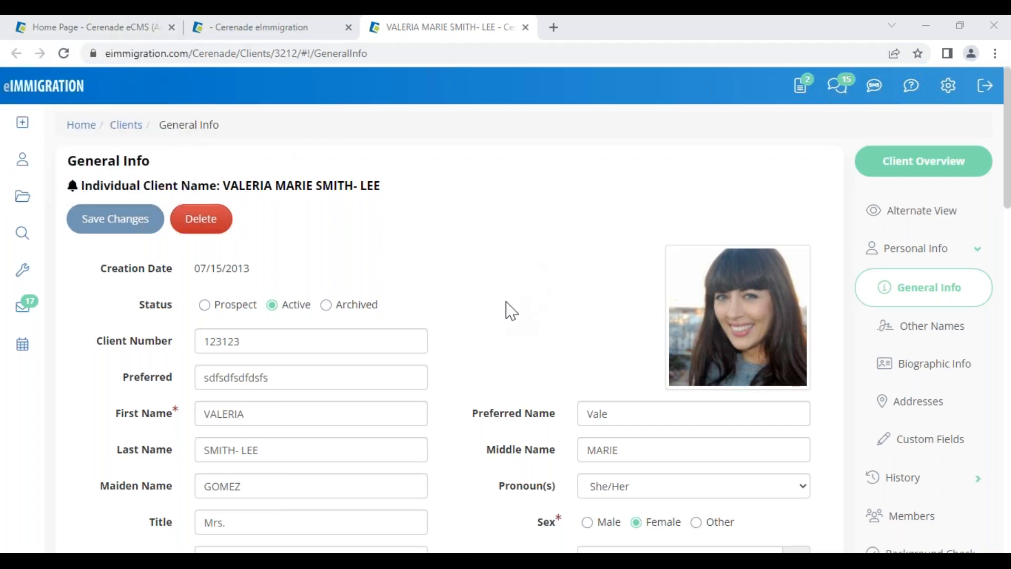
Start a new letter template from the Administrator home's Letter Templates list
click(97, 29)
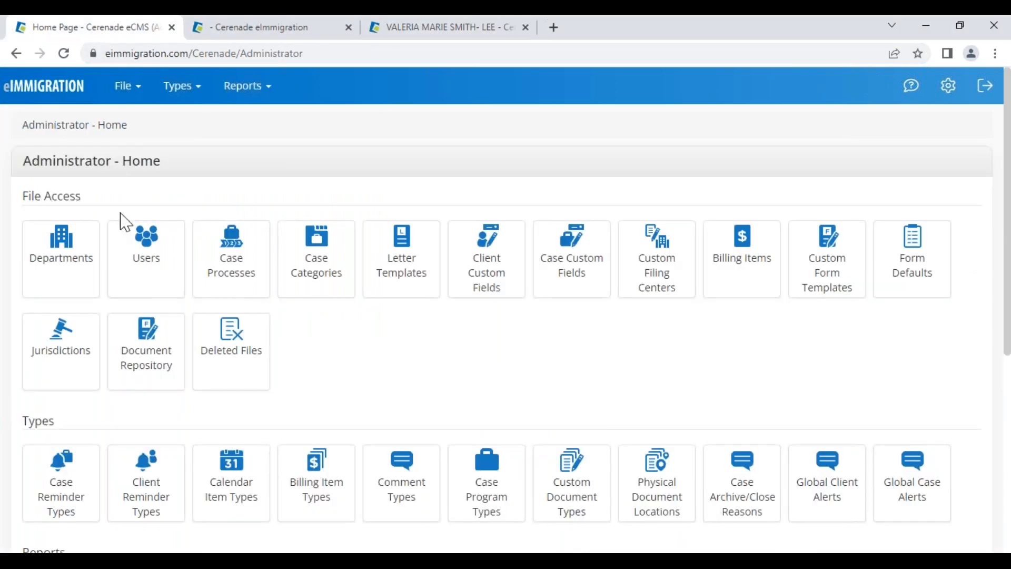
click(403, 280)
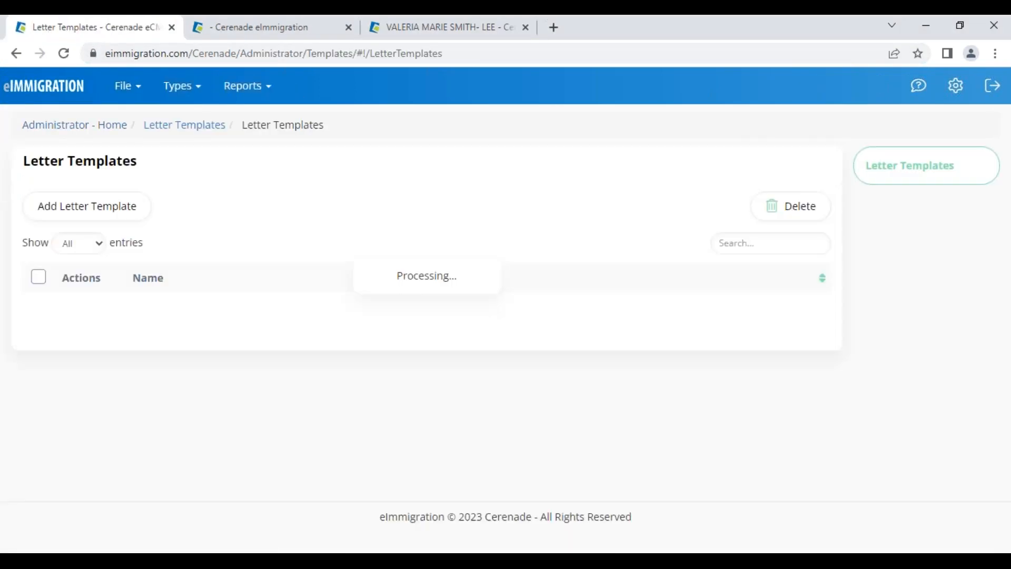
click(84, 220)
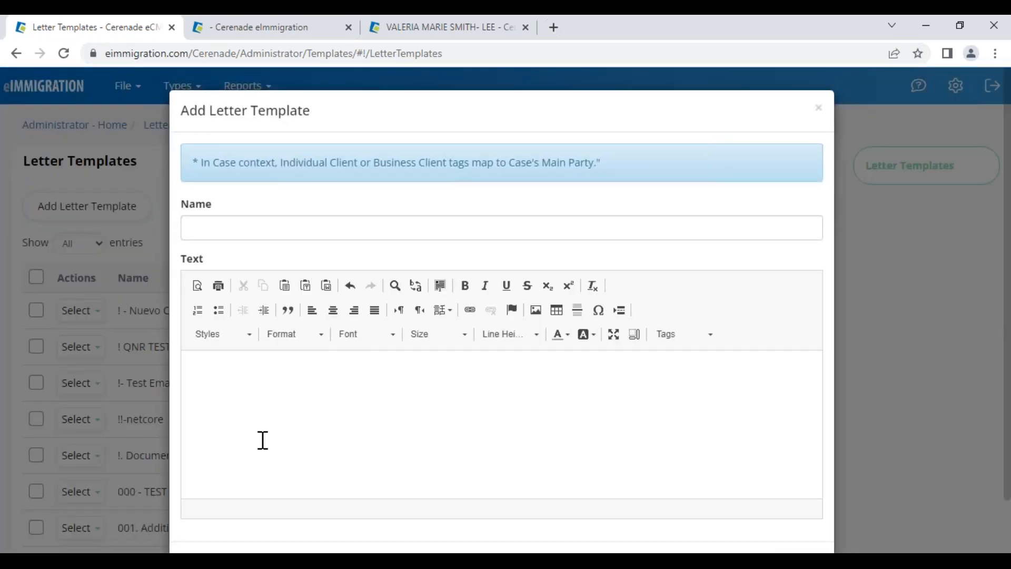
click(267, 390)
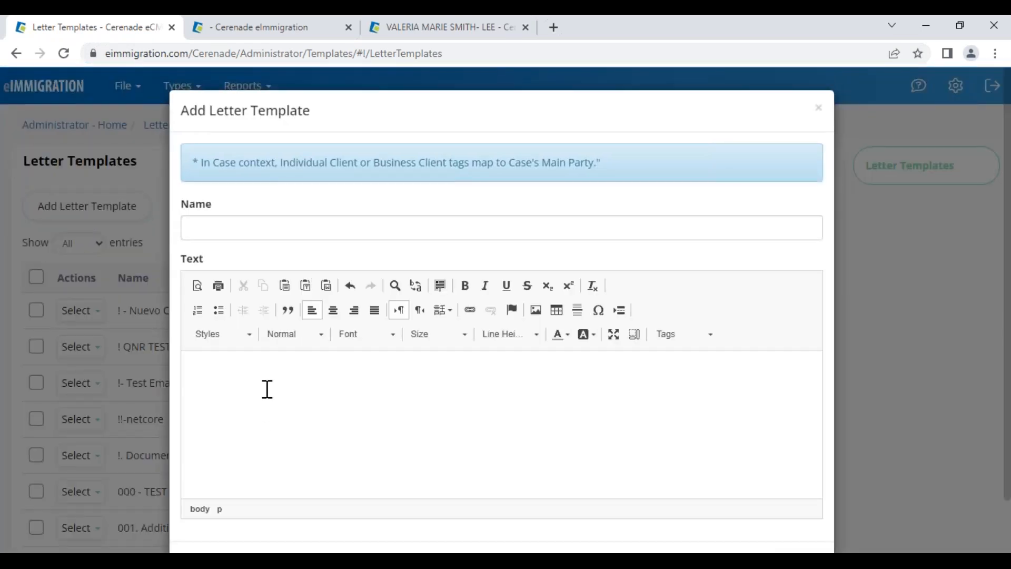
Fill the template body with several lines of sample text such as 'sdfsdfsdfdsf'
text(kghjghjsdfgjsdhgfjhfgsdfg)
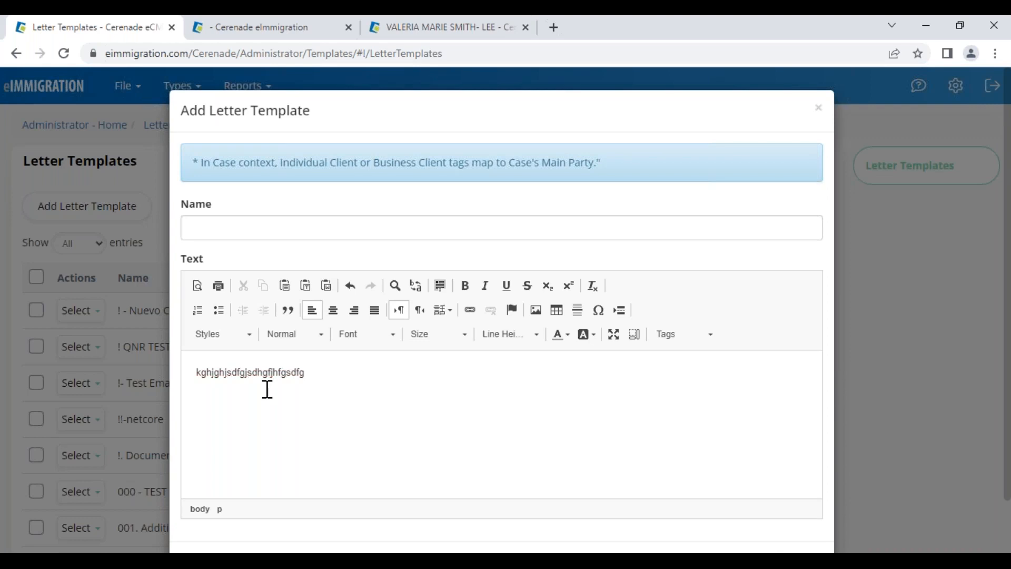
text(sdfsdfsdfdsf)
key(Return)
text(sdfsdf)
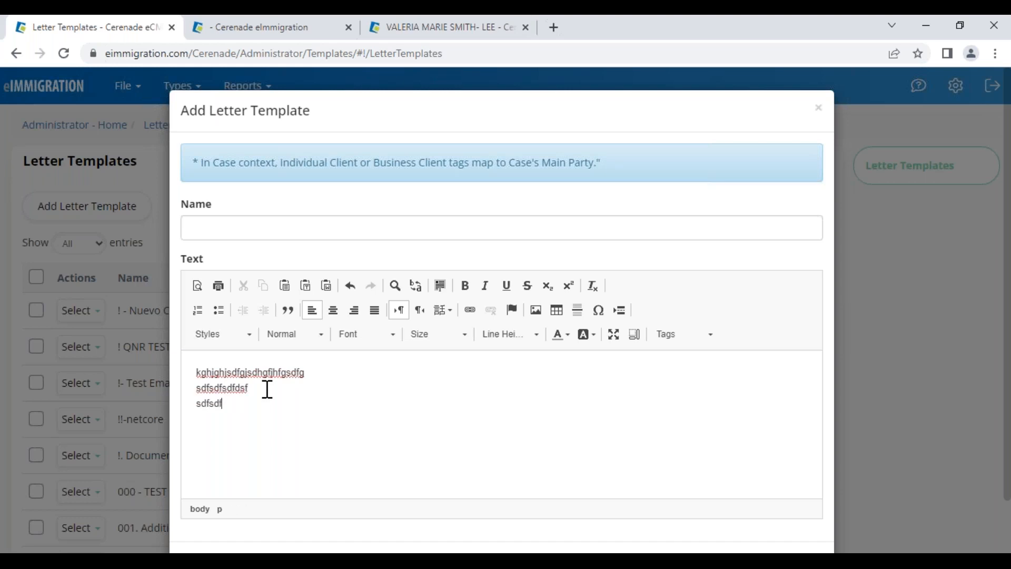
text(dsf sdfsd)
text(fdsfdfds)
key(Return)
text(sdfsdfdsdf)
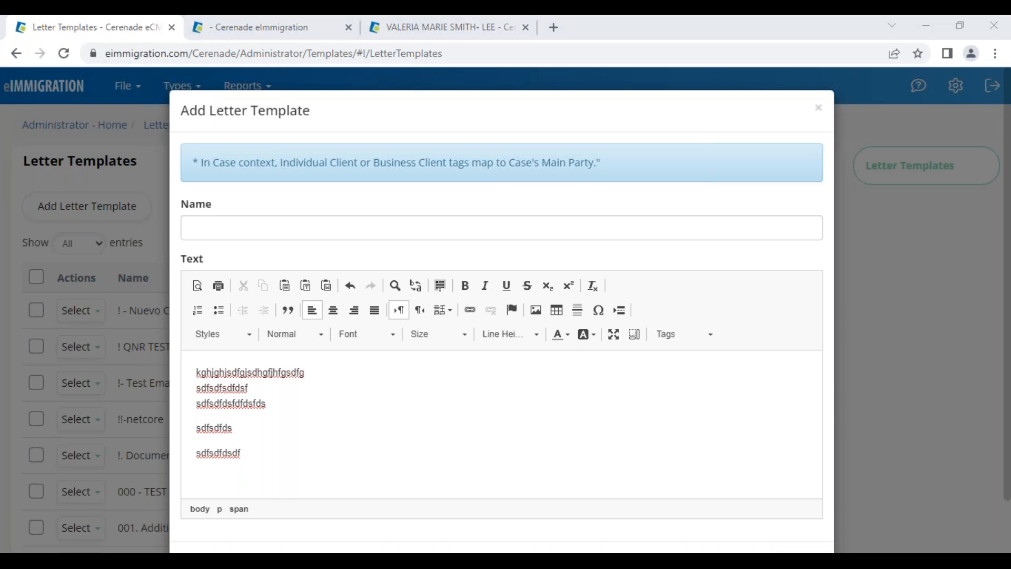
click(395, 27)
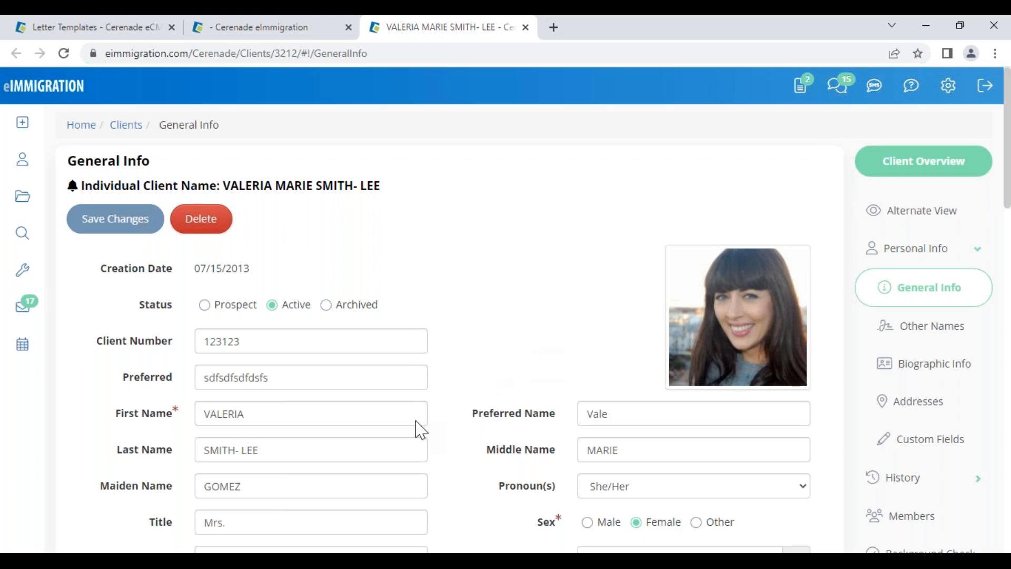
Highlight the First Name, Last Name, Fax and Email fields on the client's General Info page
drag(114, 417, 178, 417)
drag(114, 451, 165, 453)
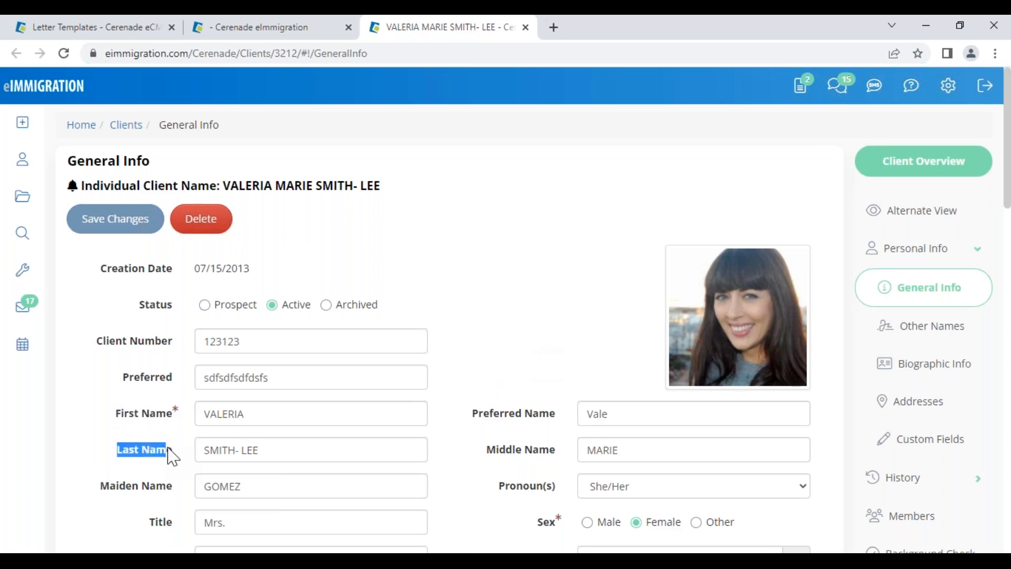
scroll(159, 480, down, 5)
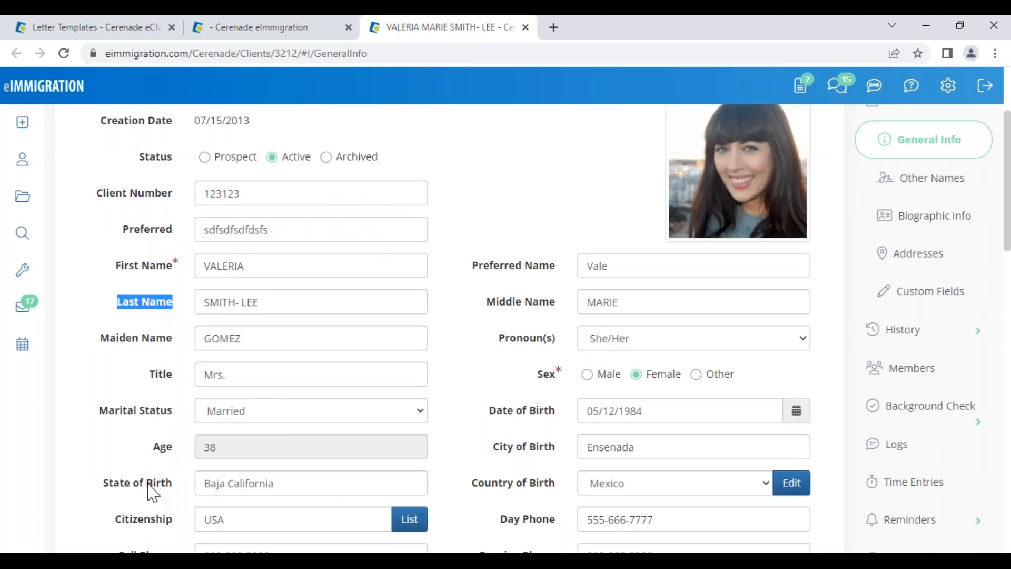
click(158, 459)
drag(153, 451, 184, 449)
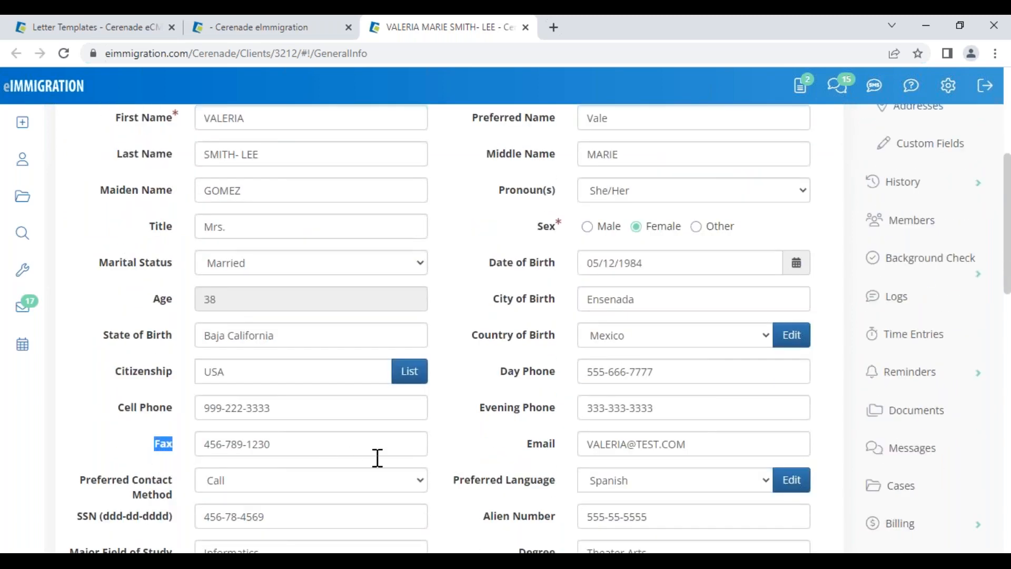
click(479, 438)
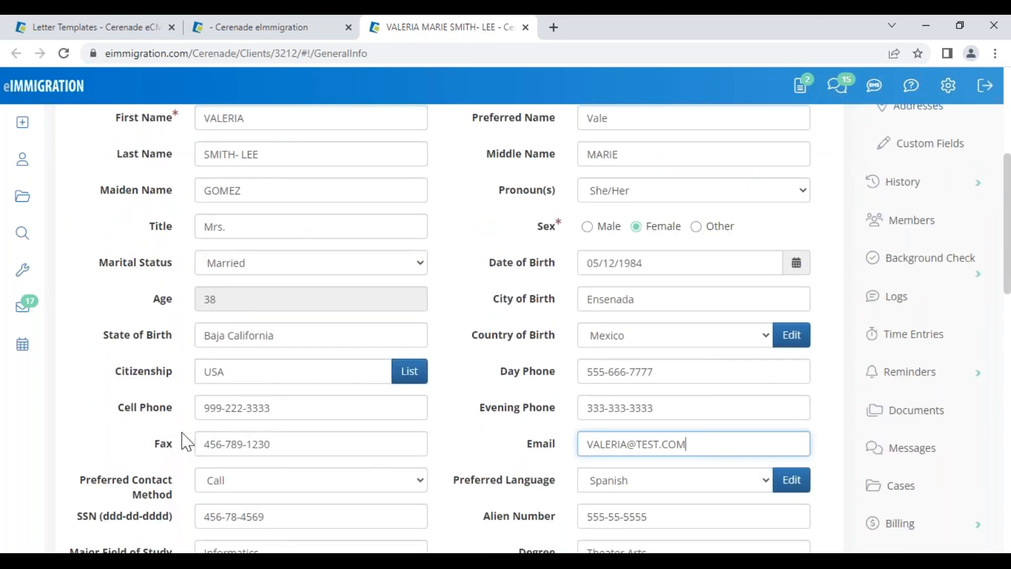
scroll(480, 448, up, 5)
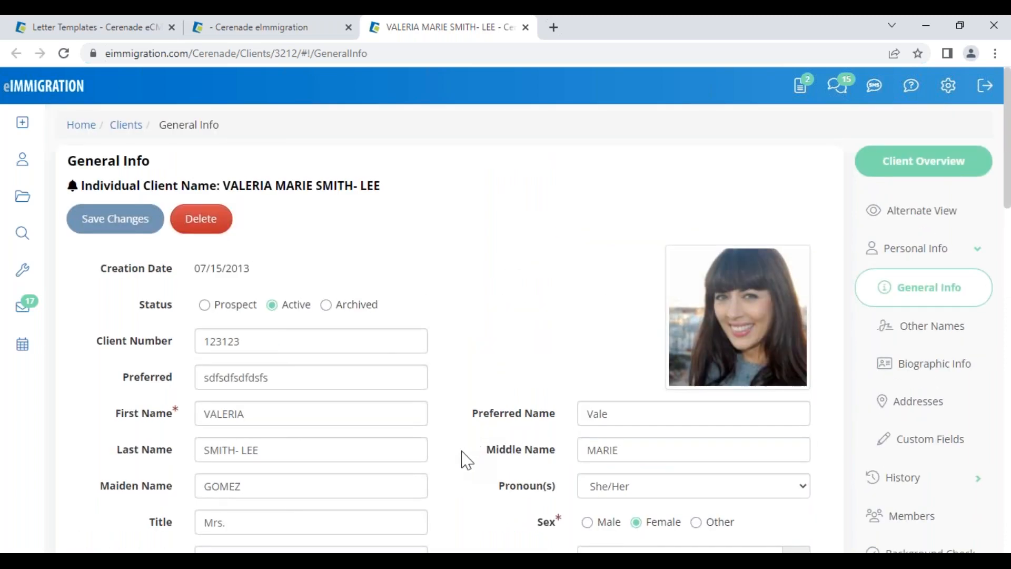
scroll(468, 461, down, 10)
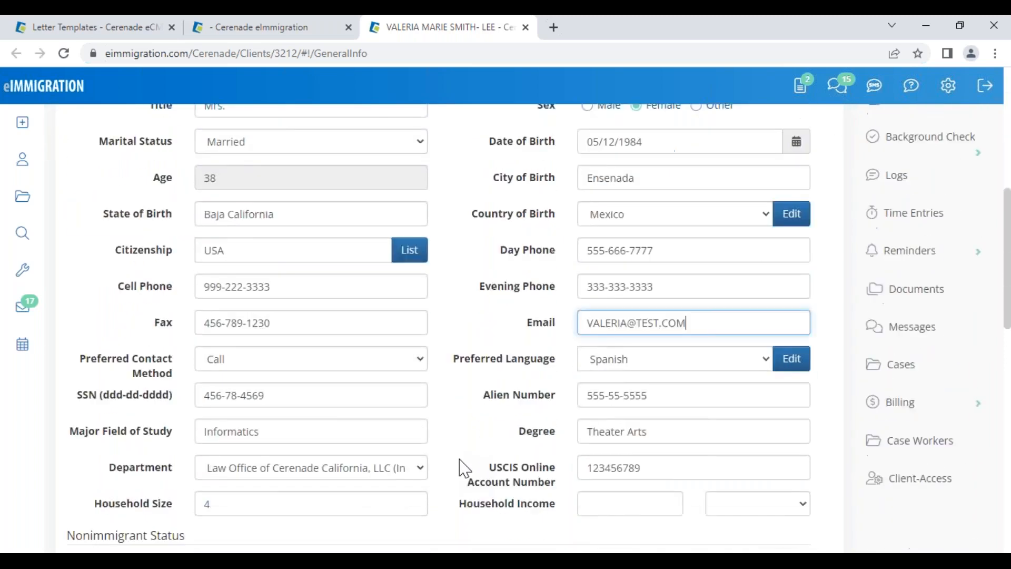
scroll(464, 468, down, 5)
drag(67, 358, 151, 369)
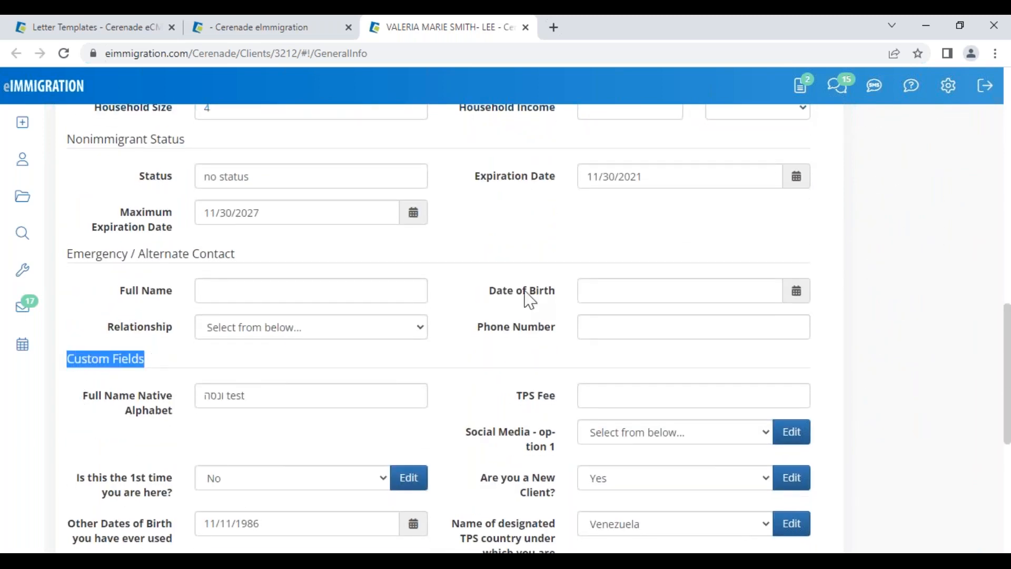
scroll(922, 258, up, 8)
scroll(921, 258, up, 5)
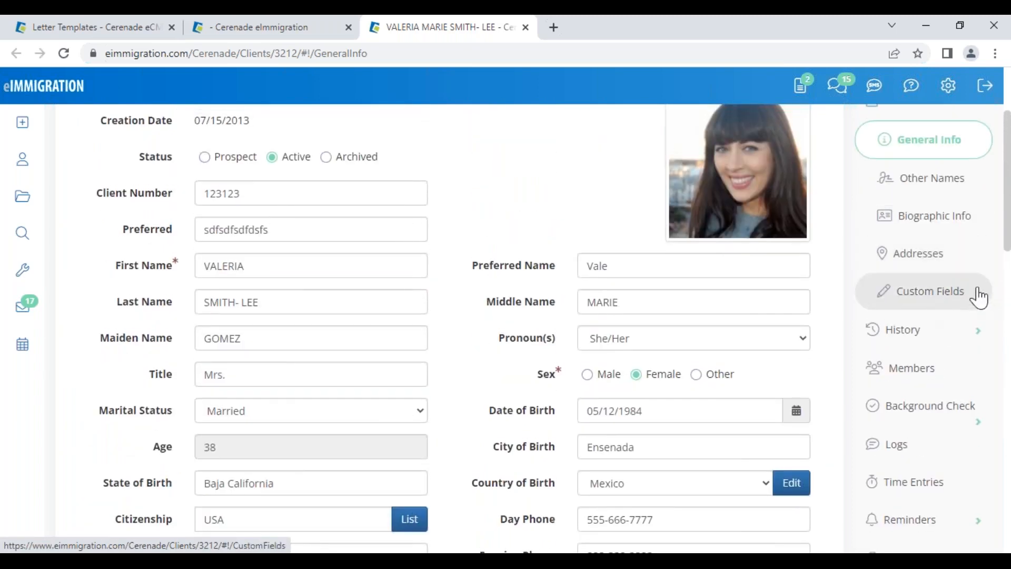
Point out the Full Name Native Alphabet custom field and the Are you a New Client? question
scroll(195, 447, down, 3)
scroll(195, 448, down, 4)
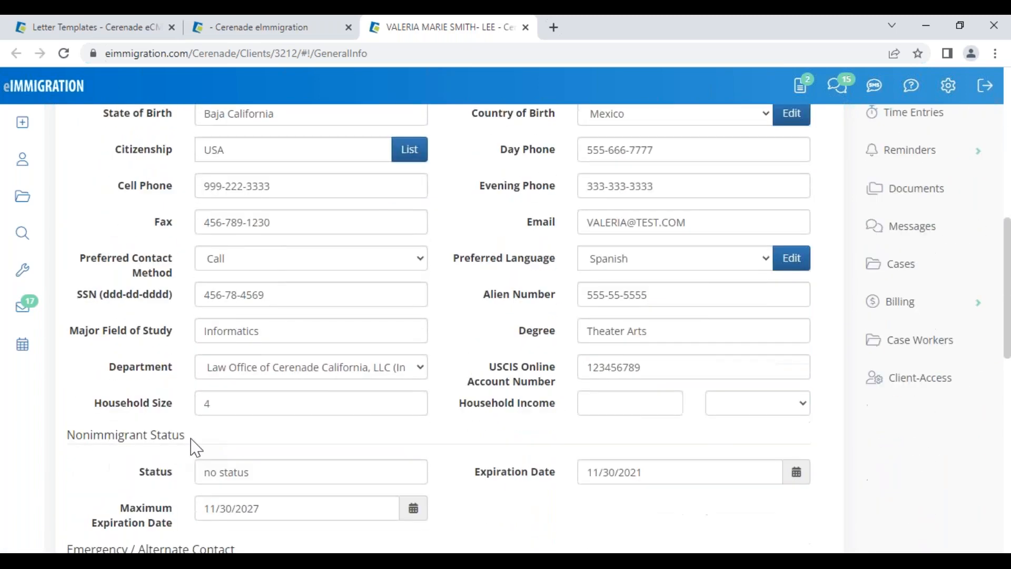
scroll(195, 448, down, 6)
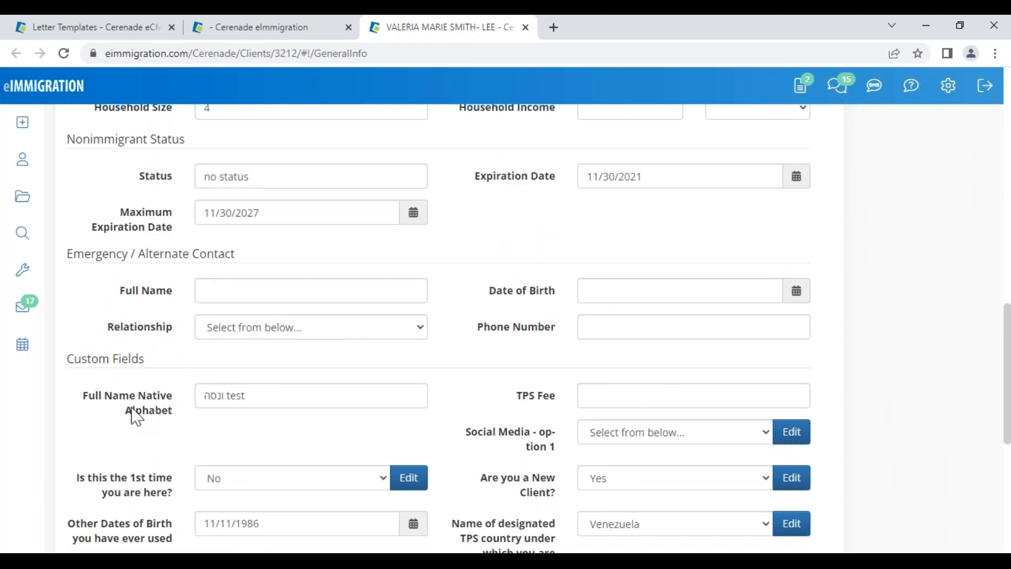
drag(83, 395, 177, 426)
scroll(450, 470, down, 3)
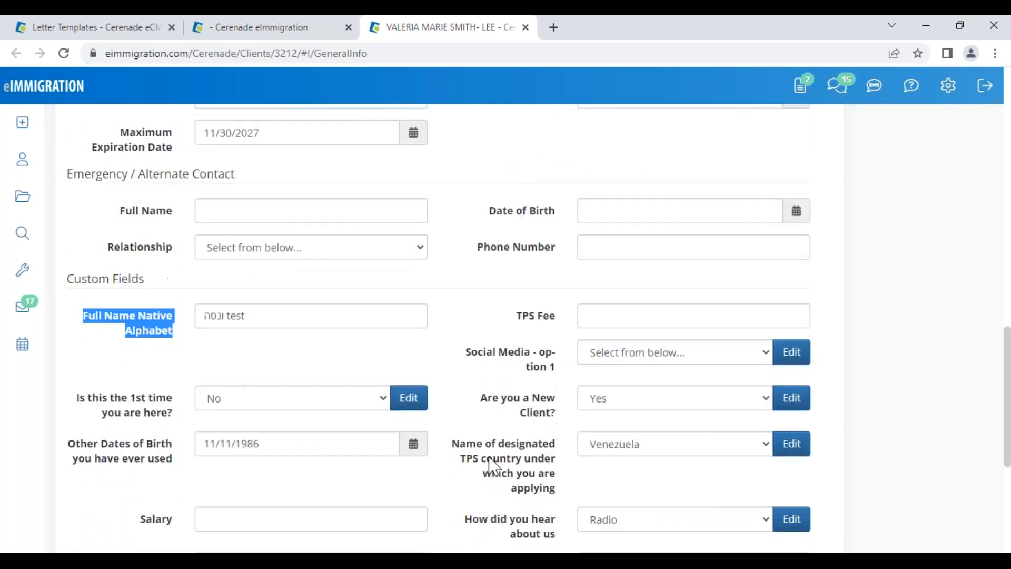
triple_click(484, 345)
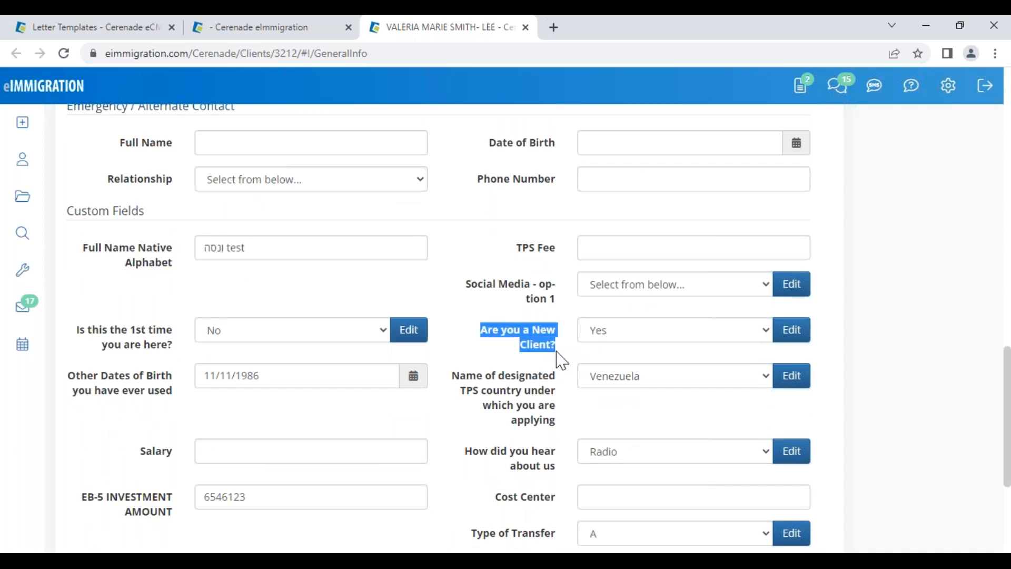
click(576, 352)
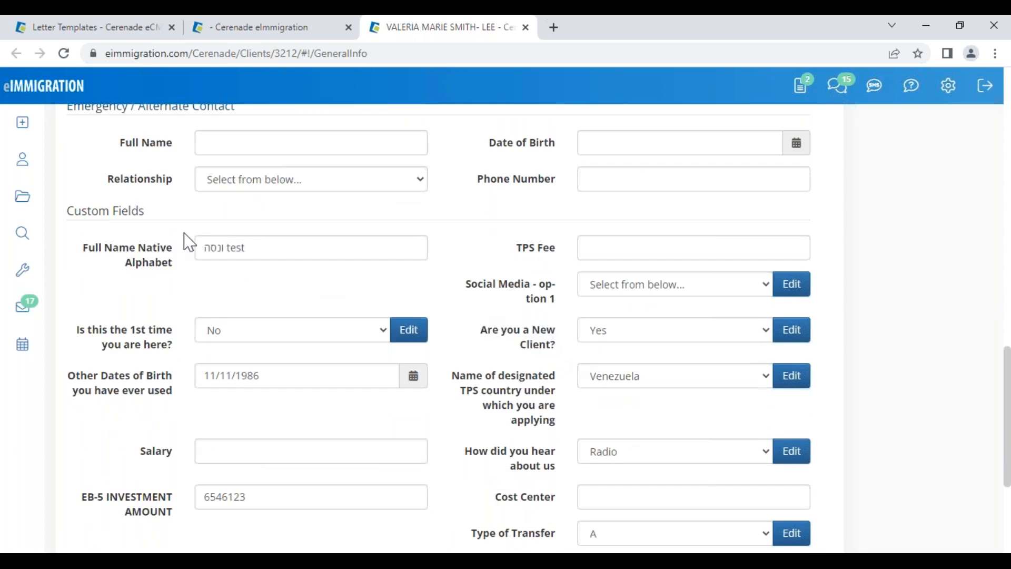
Edit the Full Name Native Alphabet value and save the client's general info
drag(92, 257, 311, 245)
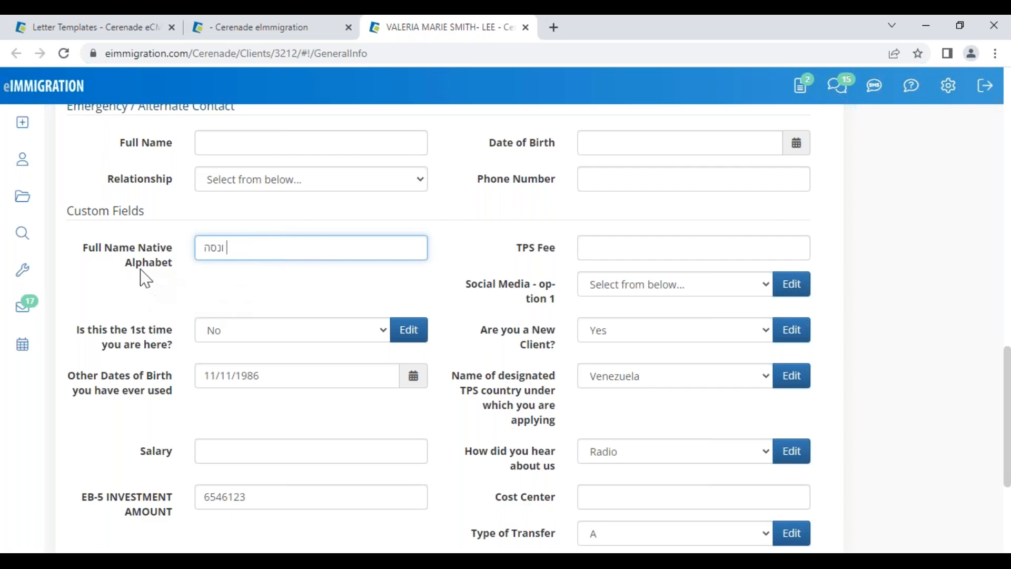
drag(181, 270, 94, 248)
scroll(132, 273, up, 2)
scroll(132, 274, up, 10)
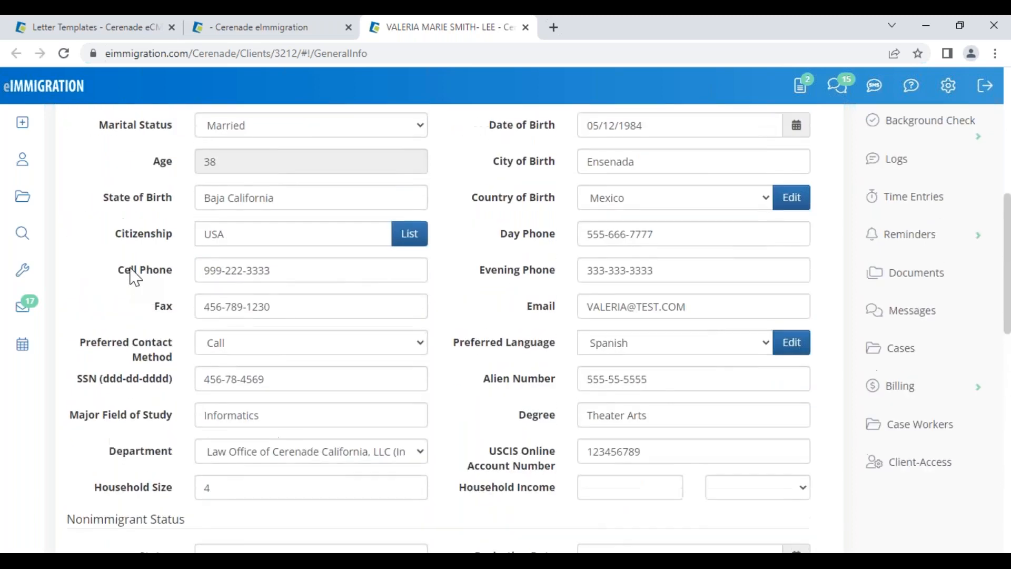
click(117, 221)
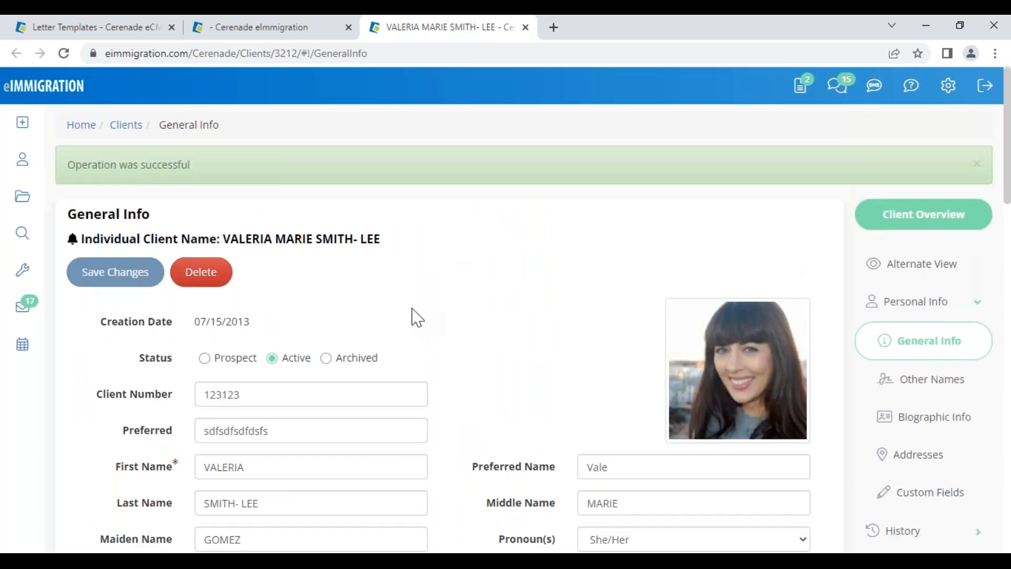
Replace the TPS Fee custom field value with 4536453
scroll(328, 378, down, 10)
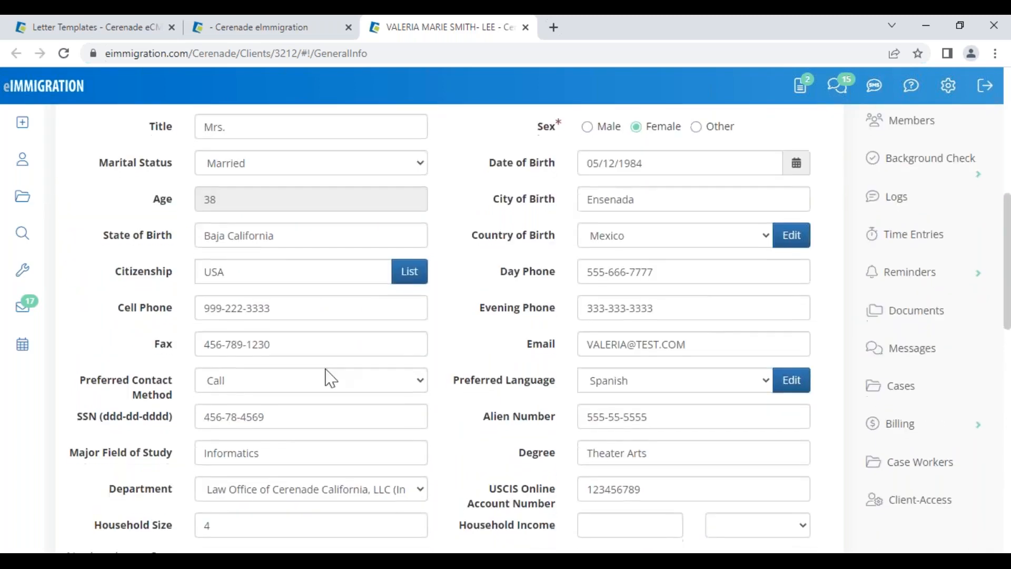
click(326, 366)
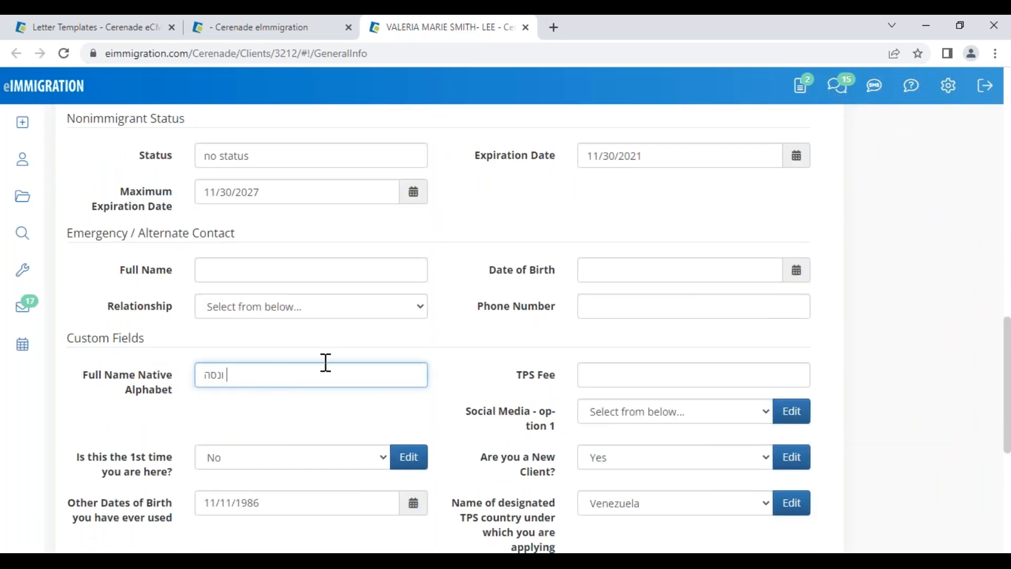
double_click(637, 377)
text(4536453)
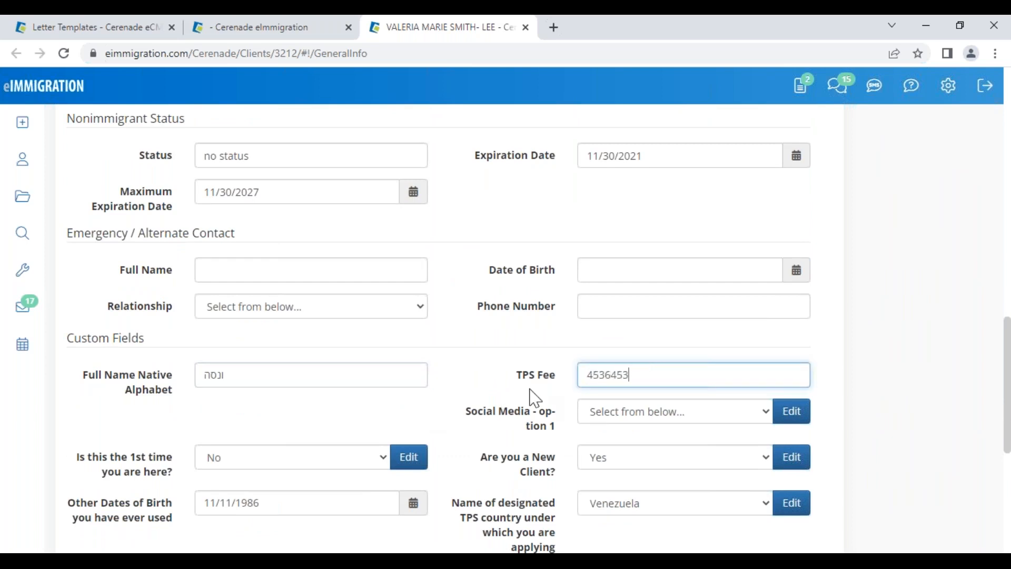
drag(508, 388, 564, 390)
drag(653, 374, 560, 384)
Point out the client's first name field, then return to the Letter Templates page
scroll(244, 267, up, 10)
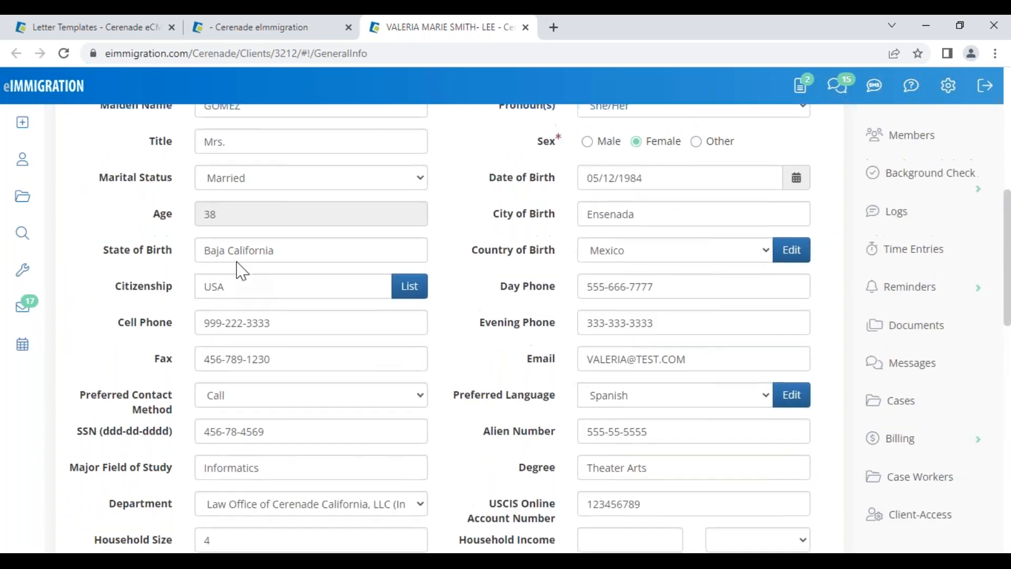
scroll(241, 270, up, 3)
click(251, 171)
drag(251, 171, 179, 171)
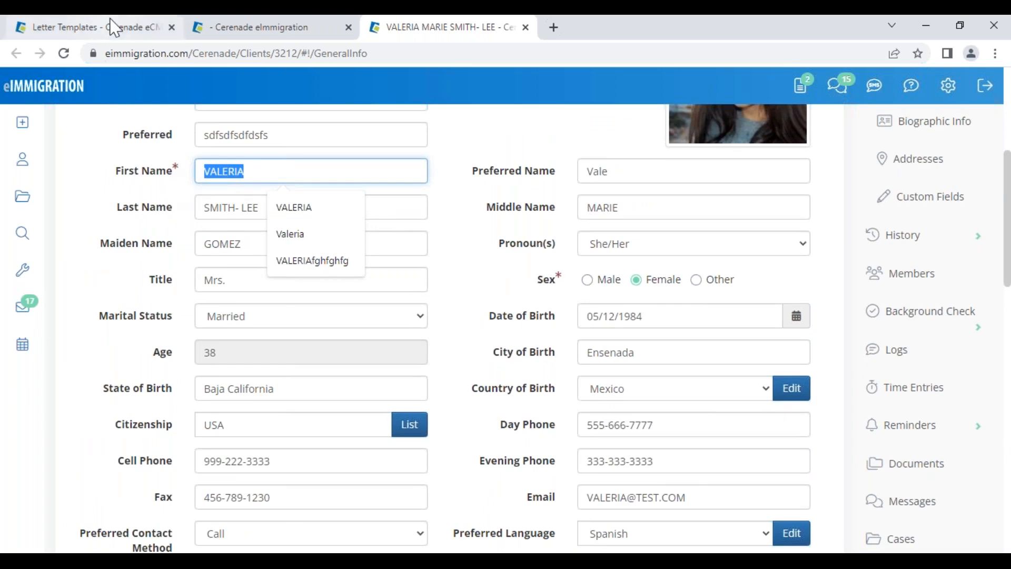
click(95, 27)
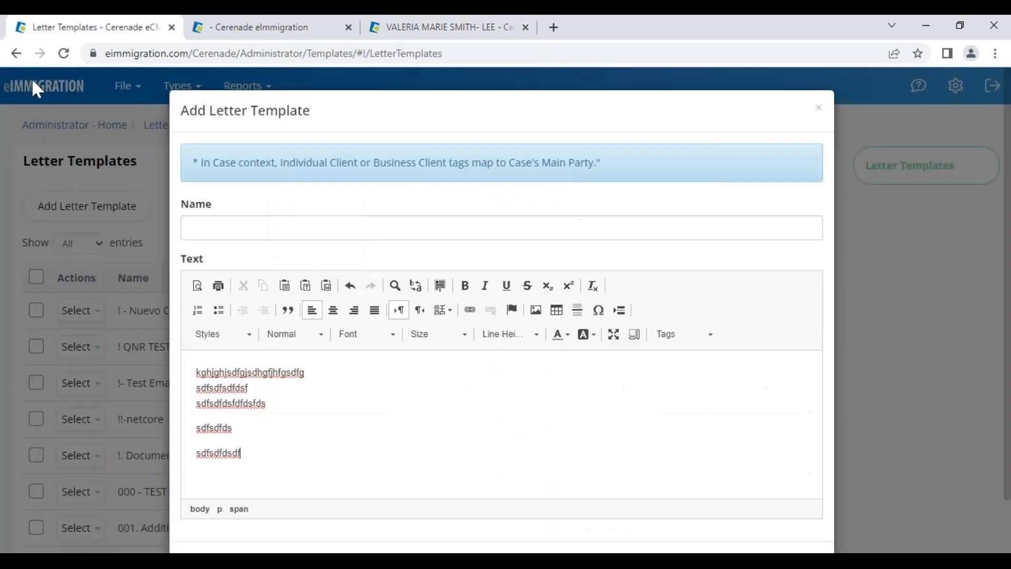
Discard the Add Letter Template dialog and open Client Custom Fields from Administrator Home
click(819, 108)
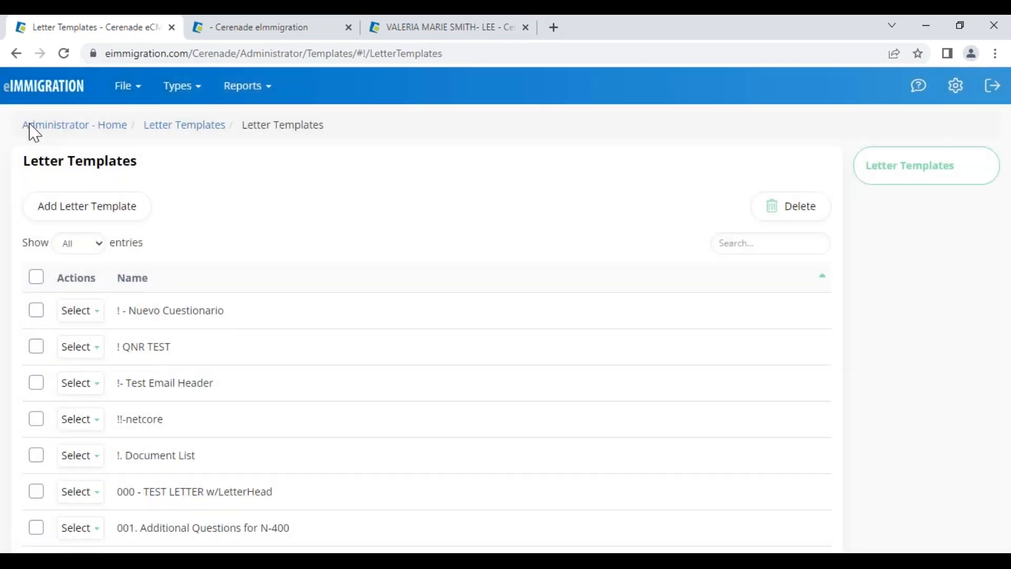
click(31, 126)
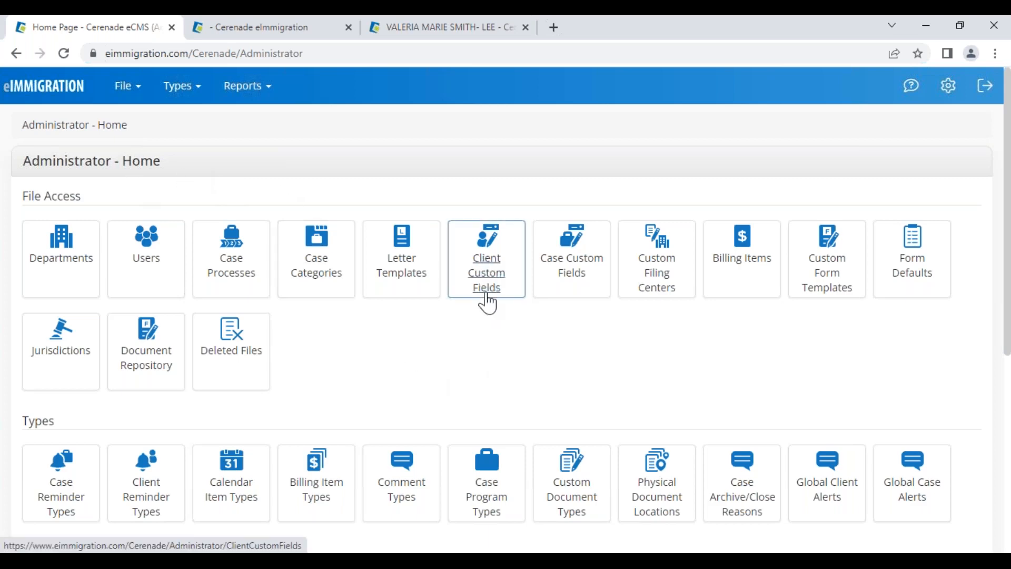
click(487, 268)
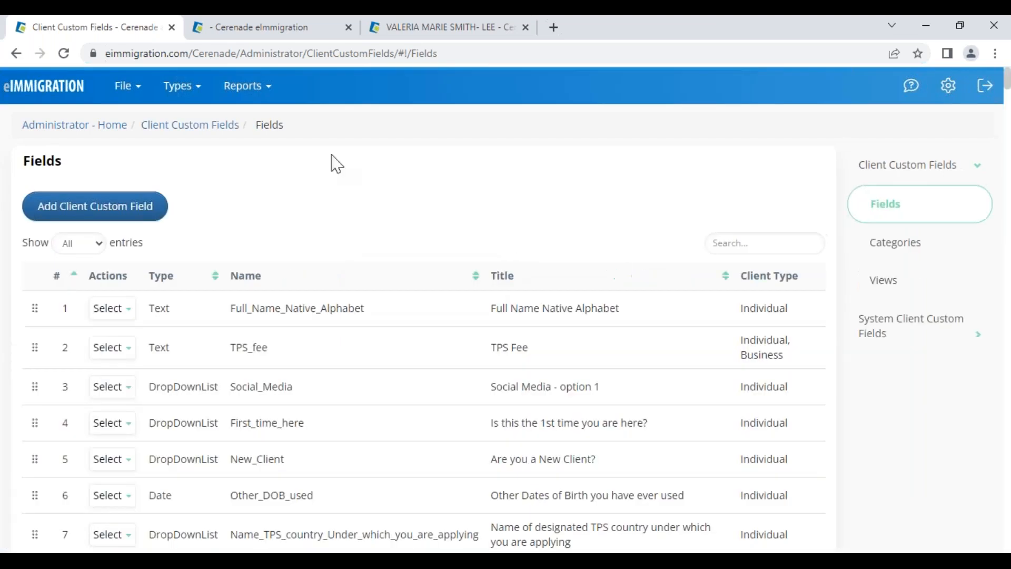
click(162, 130)
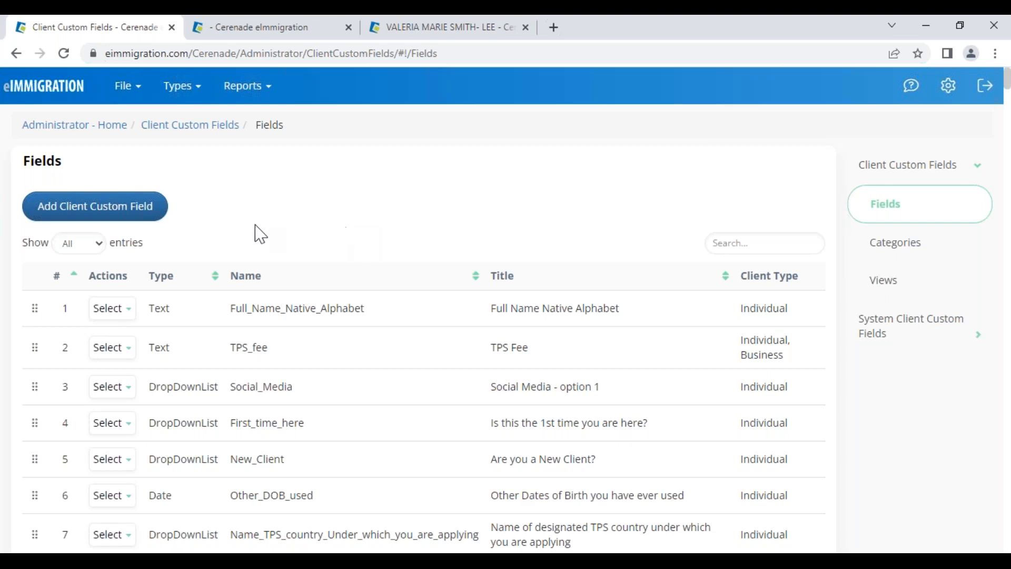
Draft a Last_arrival_Date custom field for Individual and Business clients, then switch to the client's tab
click(102, 220)
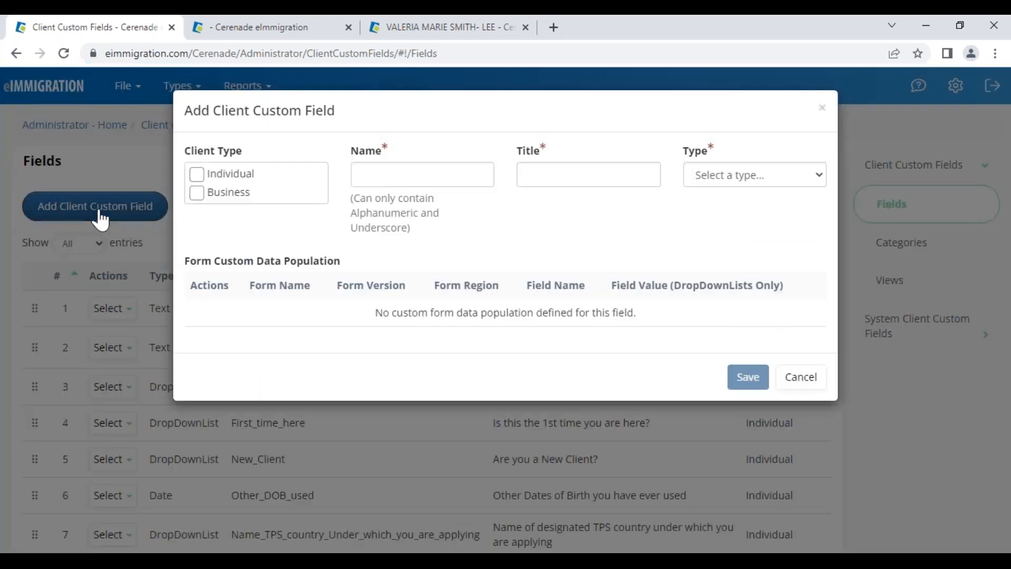
click(197, 173)
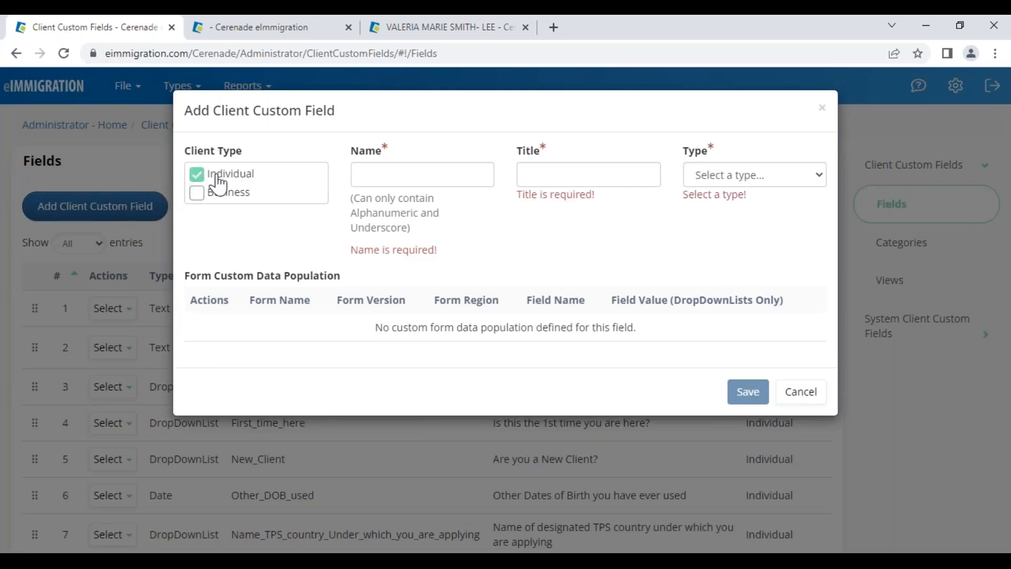
click(382, 172)
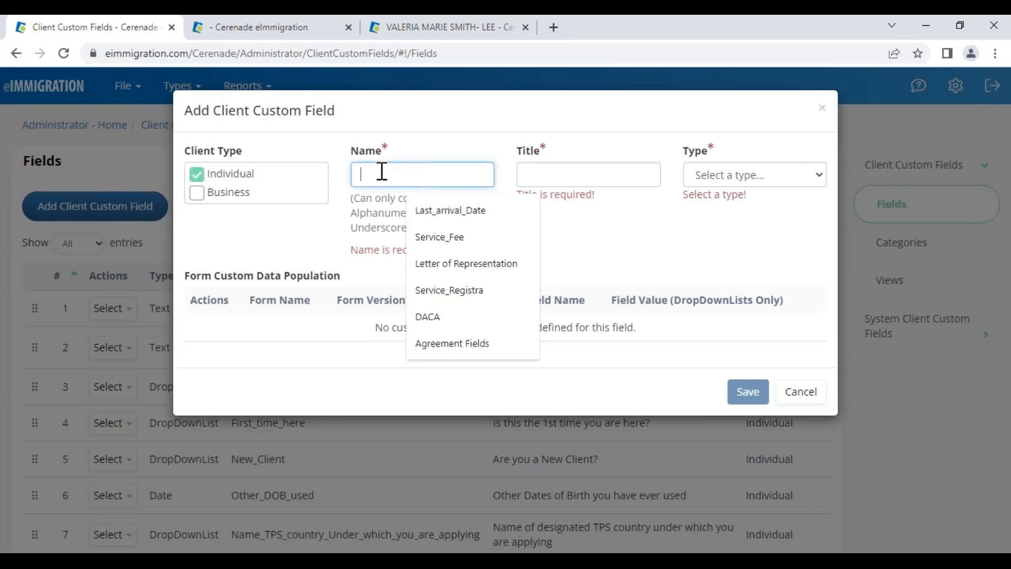
click(469, 221)
click(568, 170)
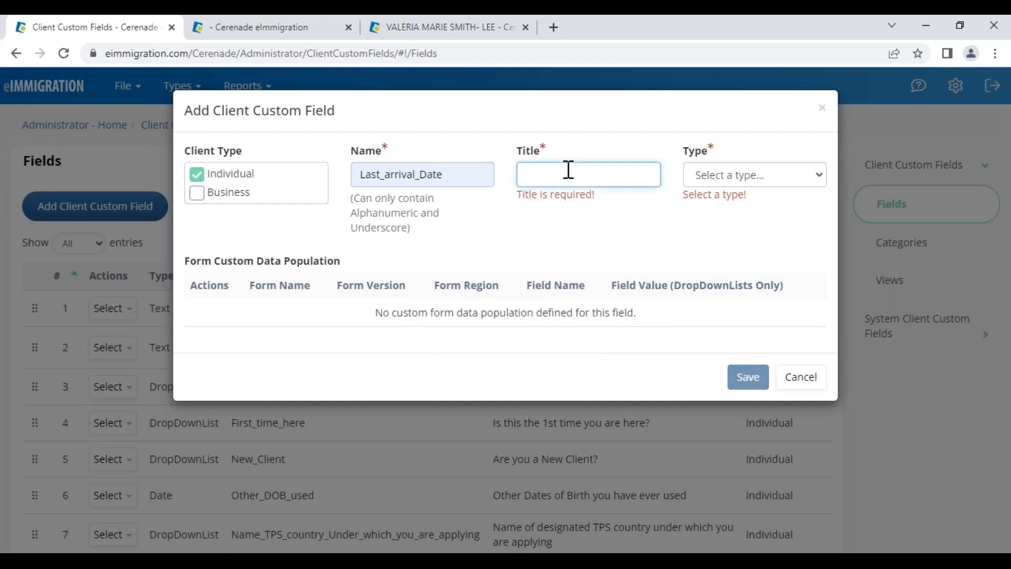
text(en)
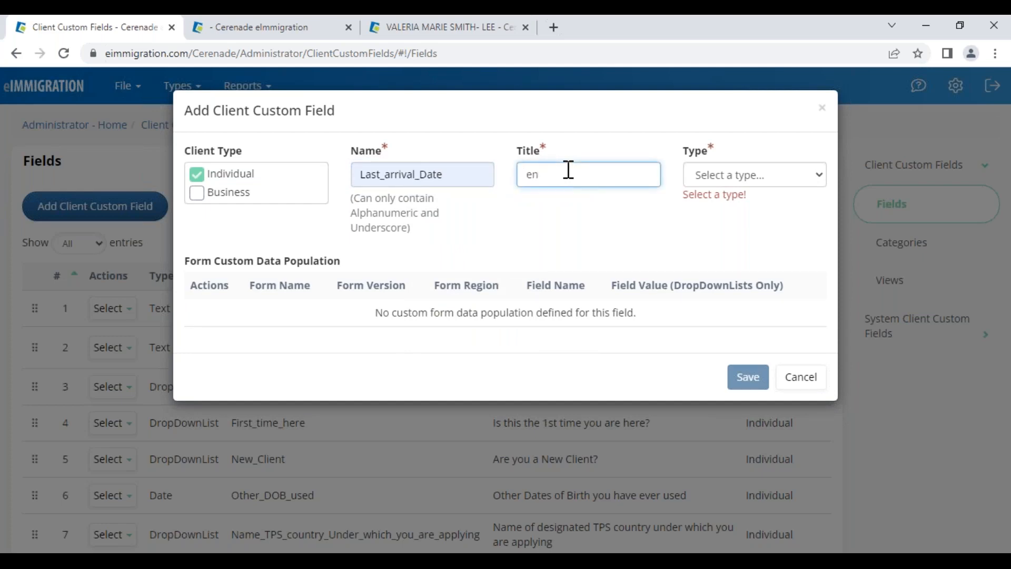
key(BackSpace)
key(BackSpace)
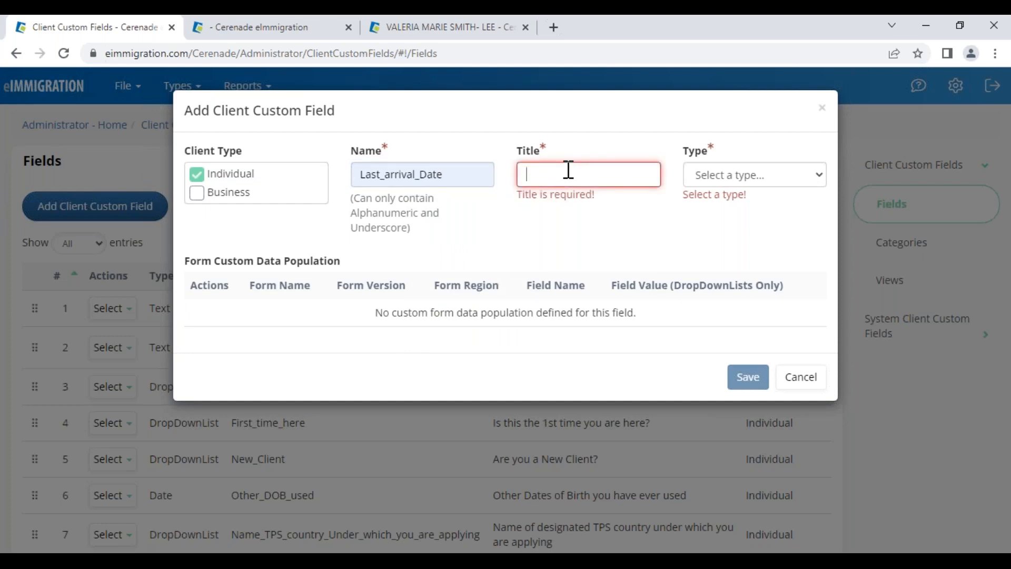
click(711, 182)
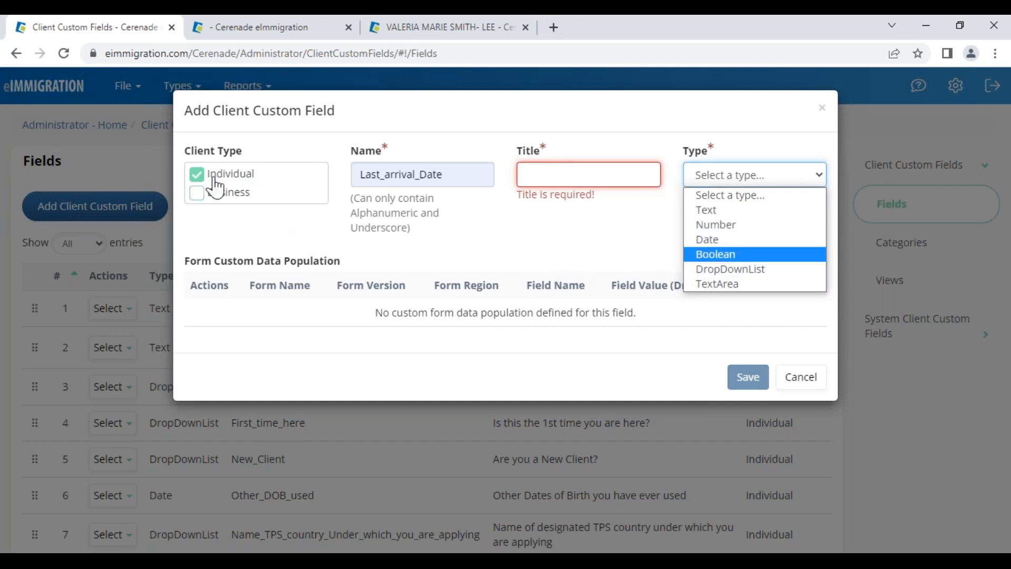
click(197, 202)
click(197, 203)
click(439, 27)
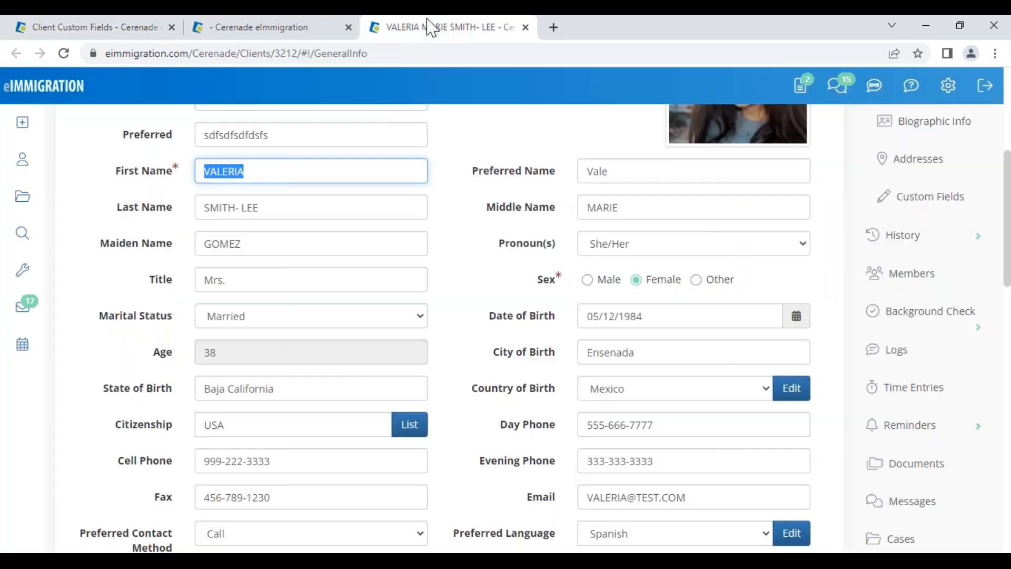
Show the client's Custom Fields in the Marketing view and point out the Best Way To Contact You options
click(882, 199)
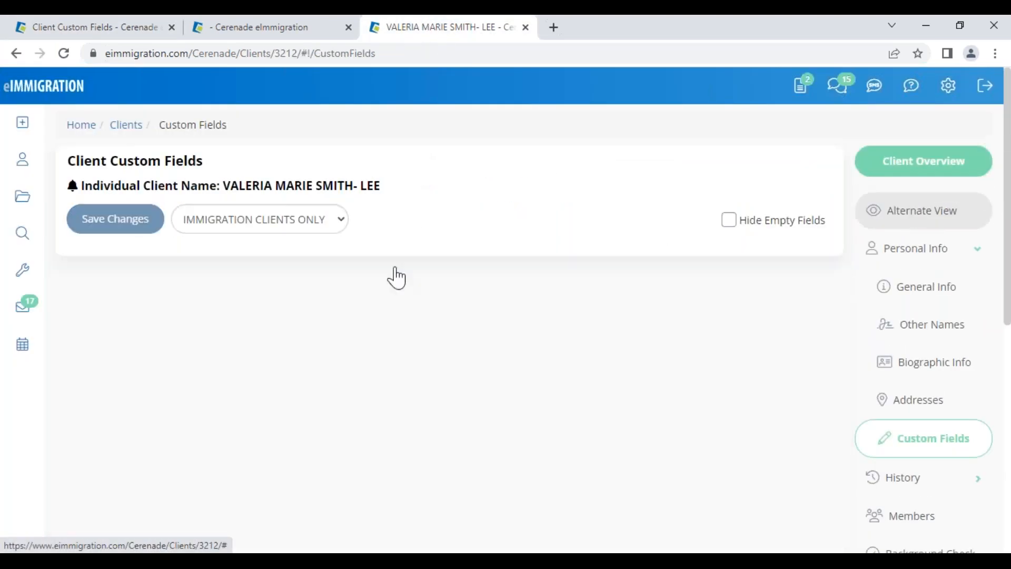
click(215, 230)
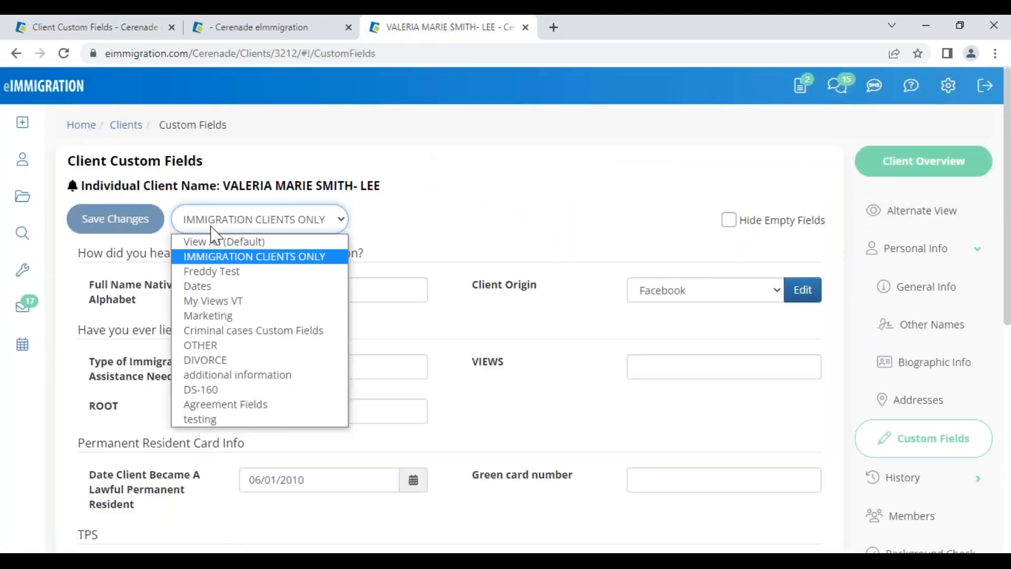
click(216, 315)
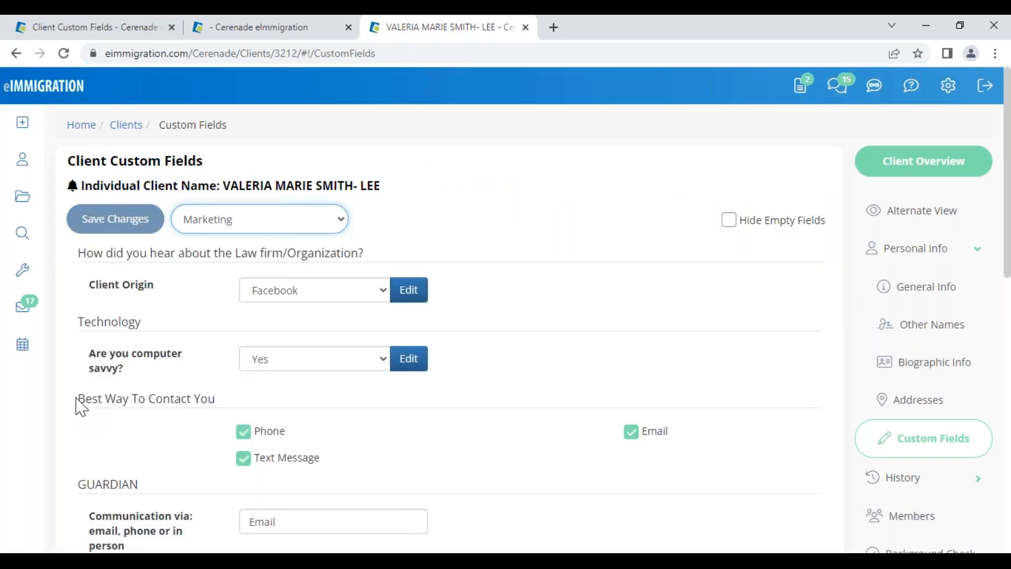
drag(76, 400, 230, 401)
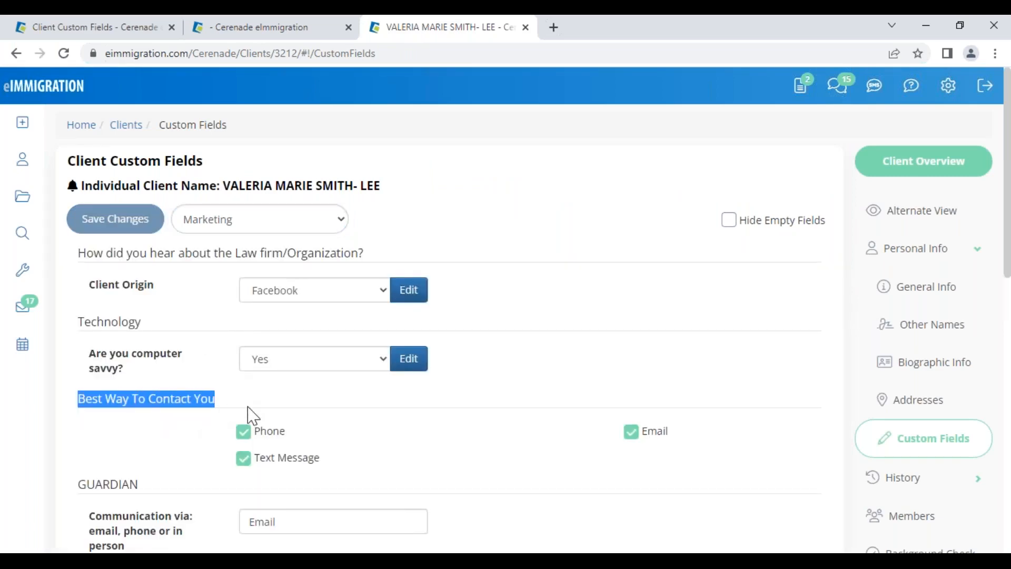
drag(288, 429, 262, 439)
click(254, 440)
double_click(258, 432)
drag(321, 459, 272, 463)
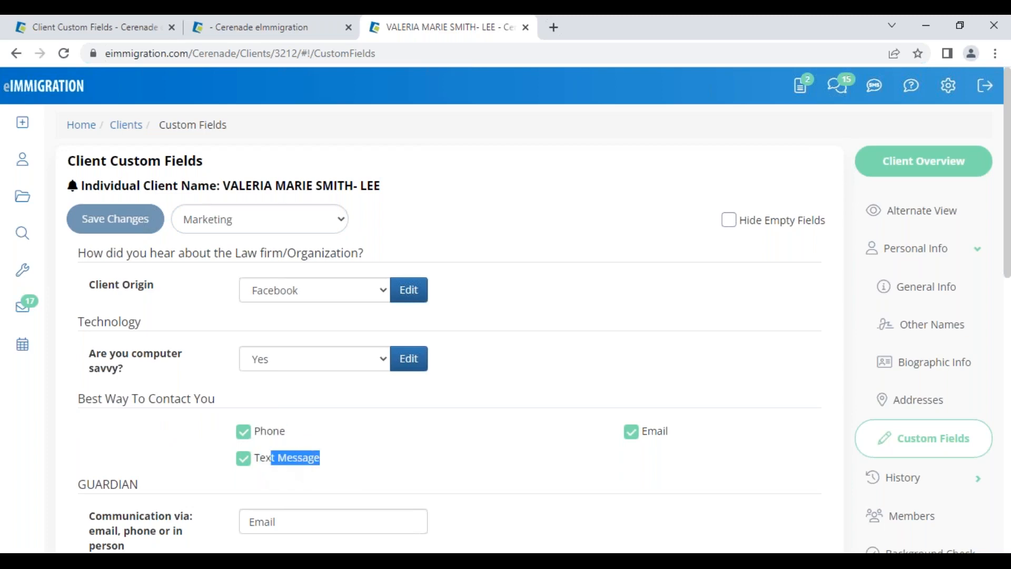
Untick Text Message and Email, leaving Phone as the contact method
click(246, 463)
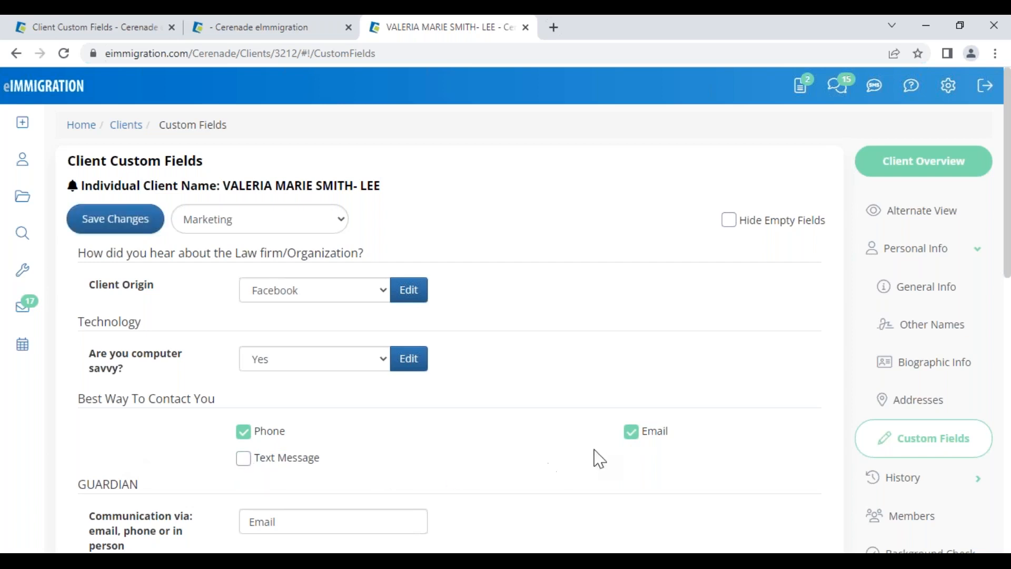
click(633, 435)
drag(288, 431, 259, 429)
click(301, 448)
Check the computer savvy and Client Origin dropdowns without changing them
click(311, 360)
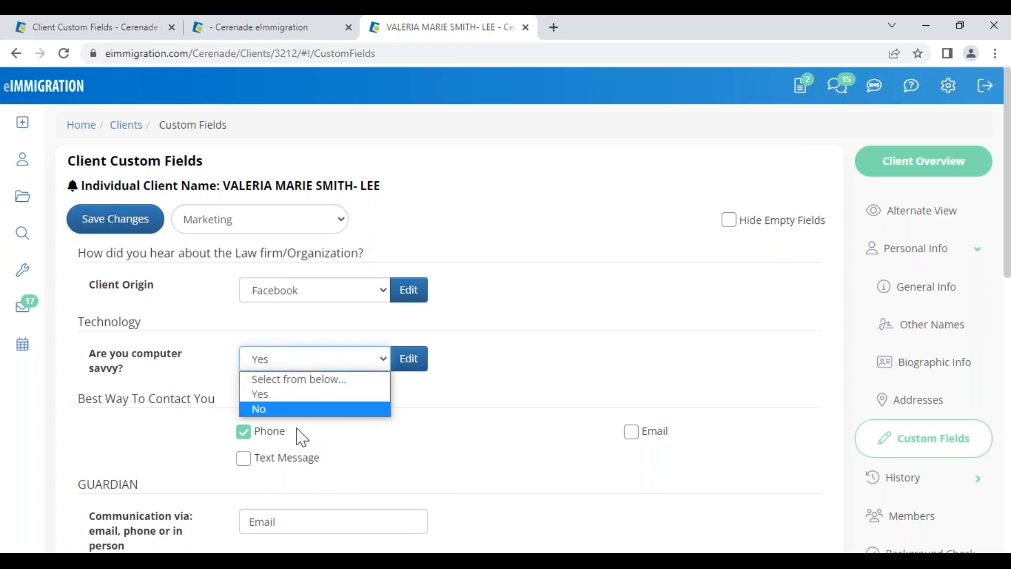
click(314, 296)
click(314, 293)
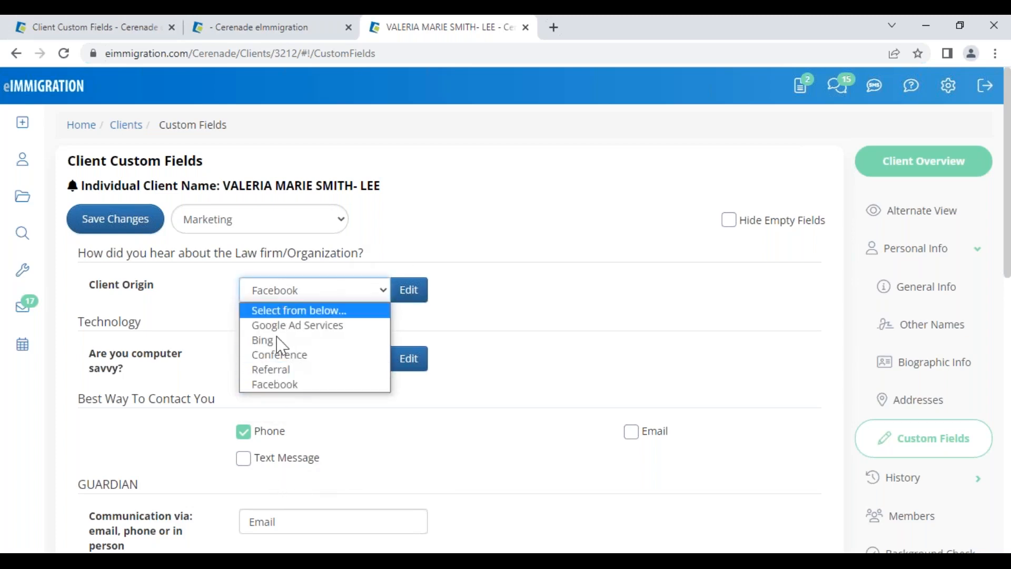
click(420, 407)
scroll(420, 407, down, 5)
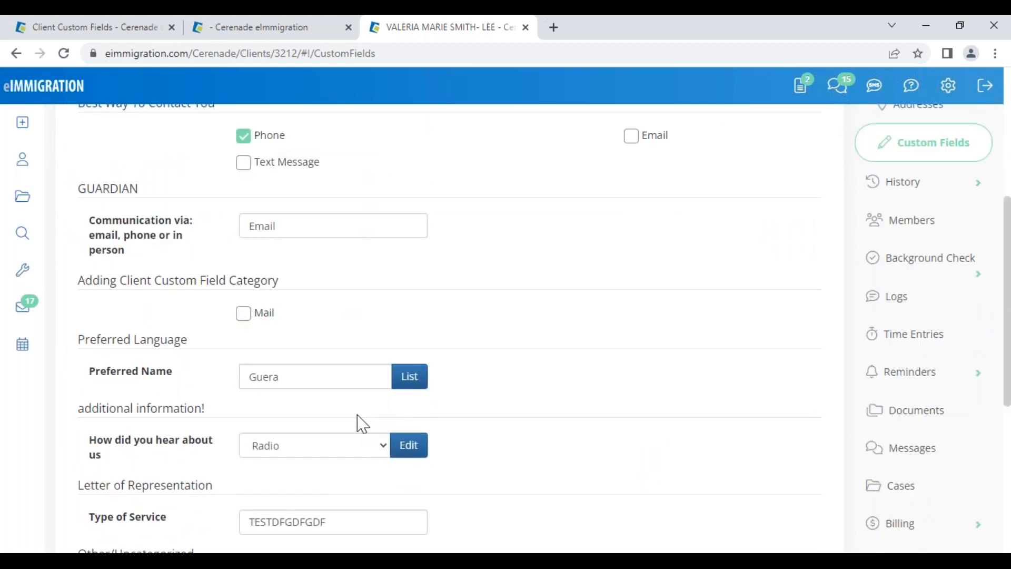
scroll(335, 495, down, 4)
scroll(350, 424, up, 2)
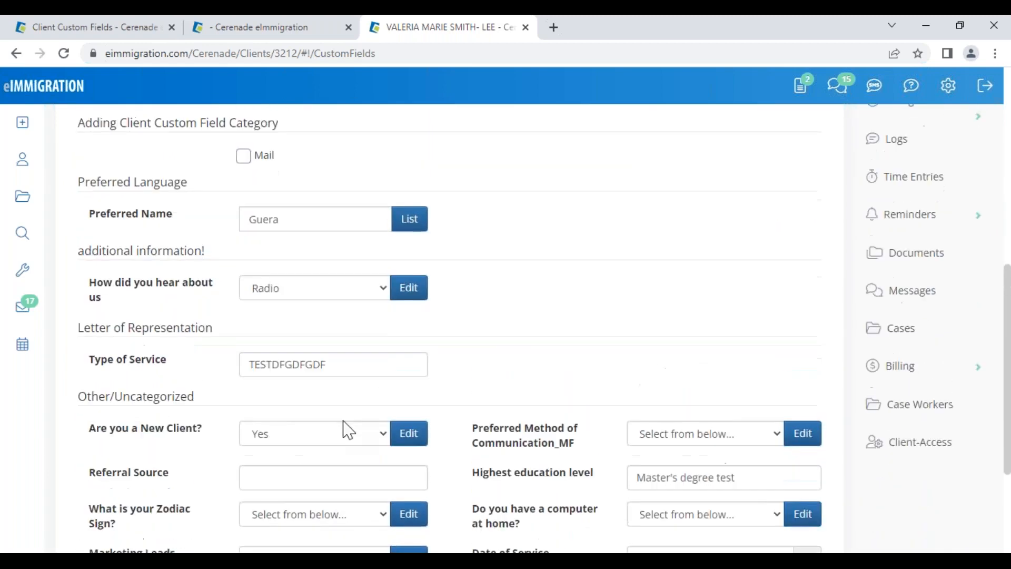
scroll(377, 409, up, 6)
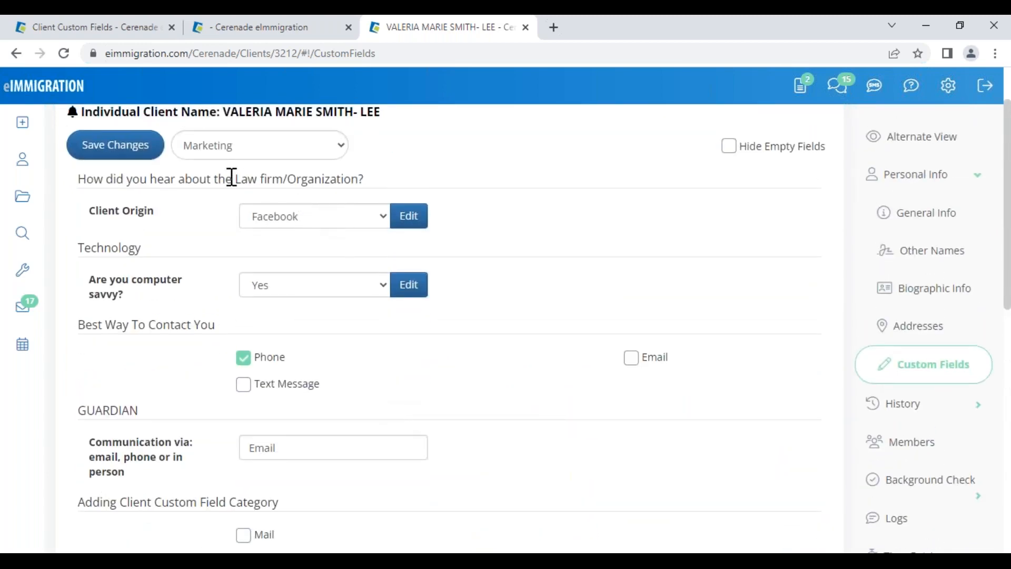
Switch to the IMMIGRATION CLIENTS ONLY view and highlight the Legal Residency, PR Card and US residence fields
click(232, 154)
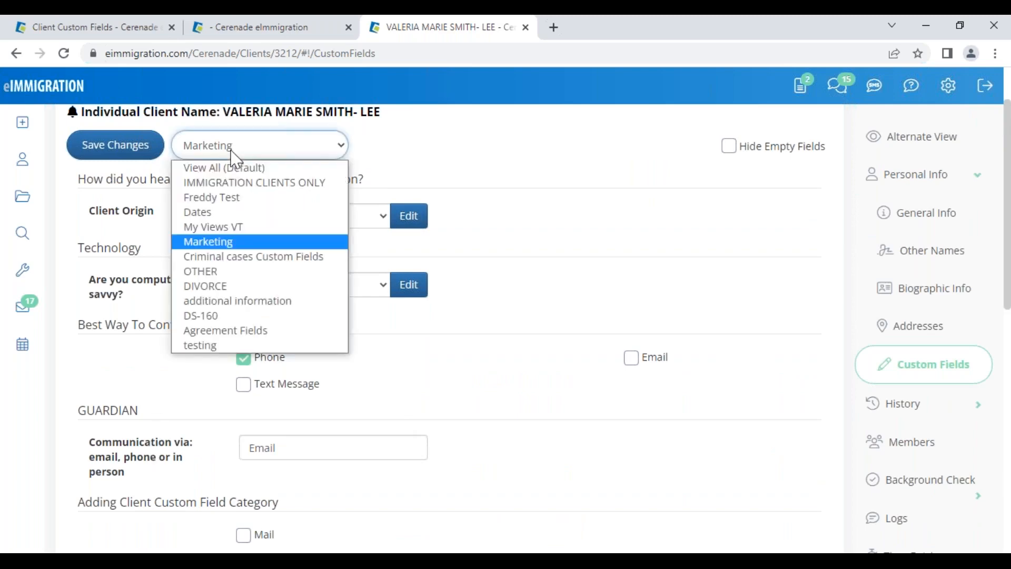
click(236, 187)
scroll(334, 372, down, 6)
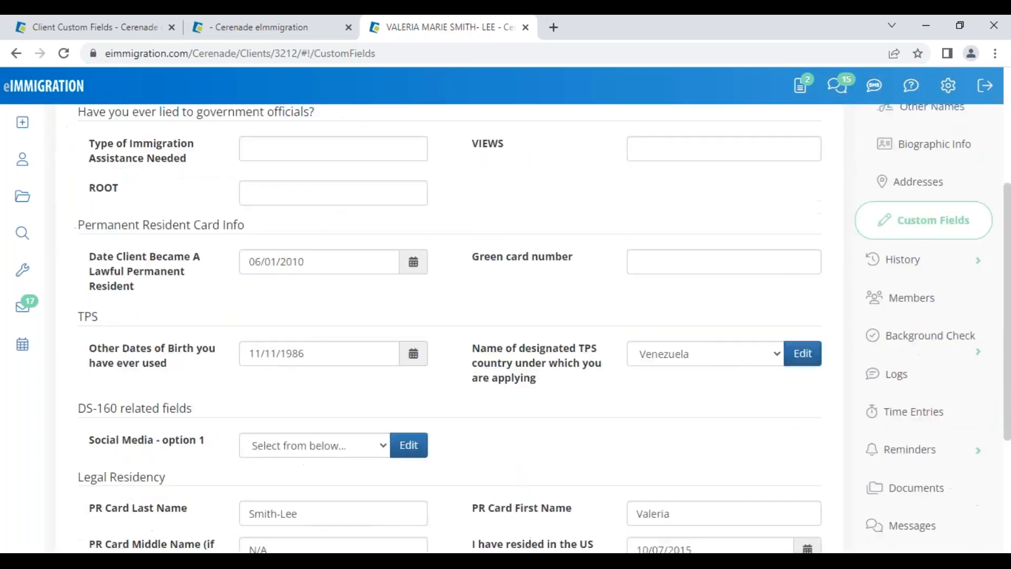
drag(80, 328, 160, 319)
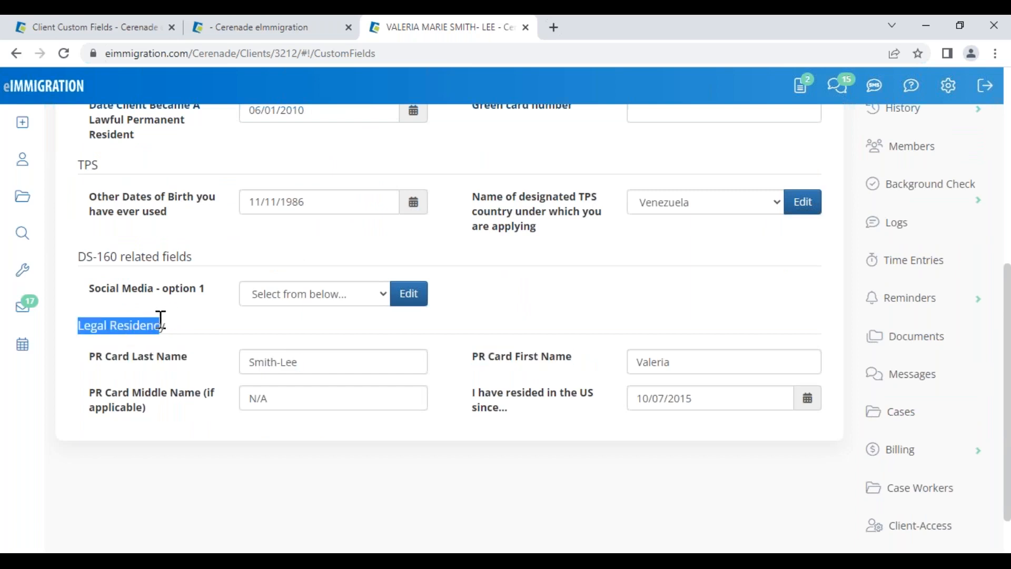
click(159, 329)
drag(111, 358, 175, 348)
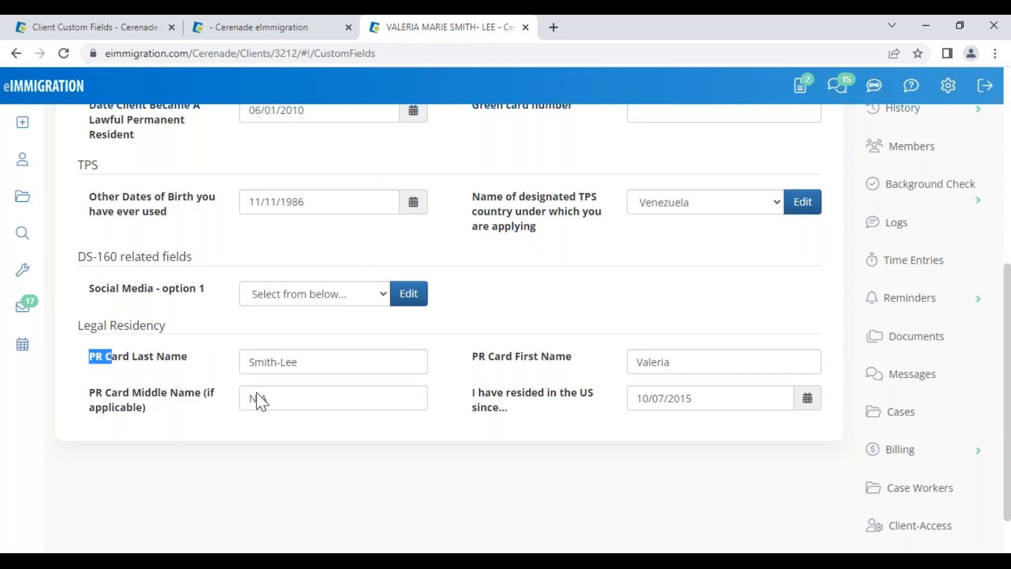
drag(482, 393, 576, 411)
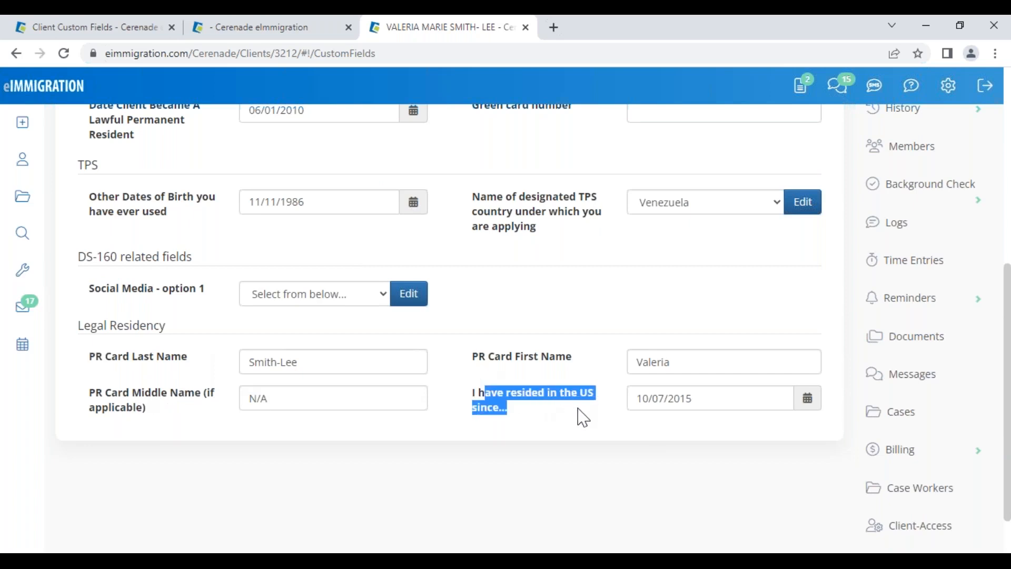
click(586, 455)
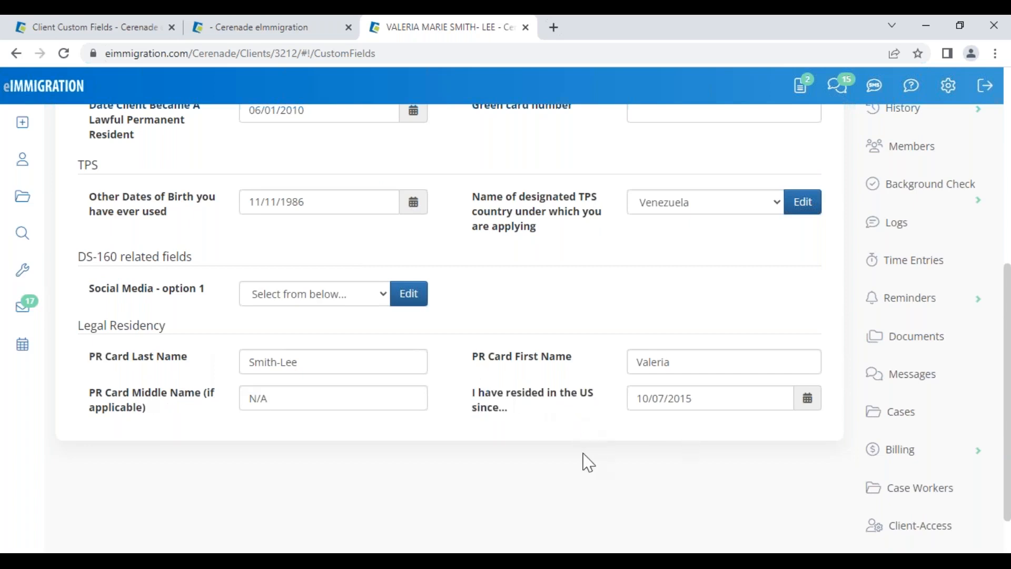
drag(77, 326, 194, 329)
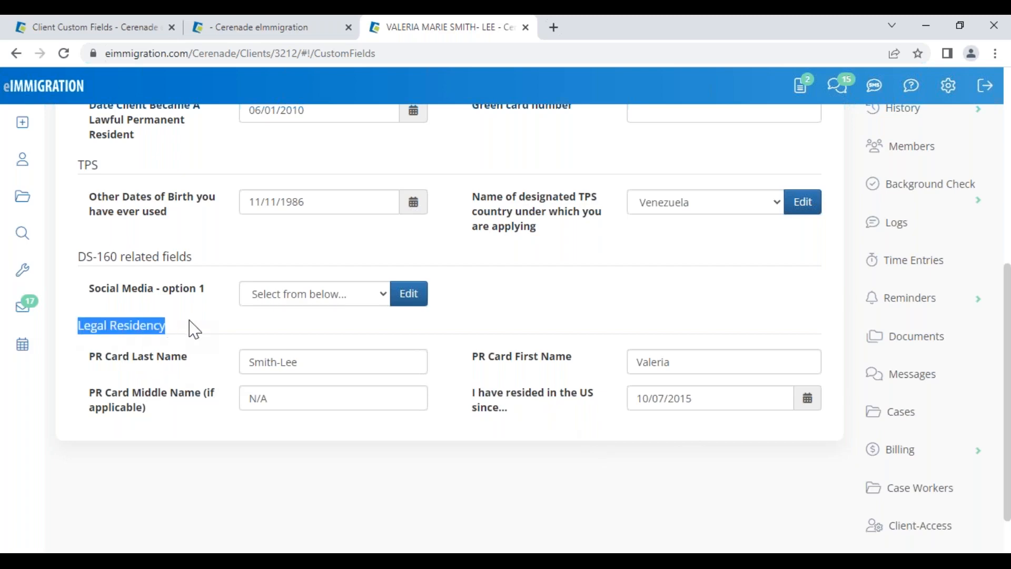
Switch back to the Marketing view and return to the admin custom fields tab
scroll(148, 347, up, 2)
drag(86, 331, 185, 331)
click(128, 232)
scroll(149, 244, up, 5)
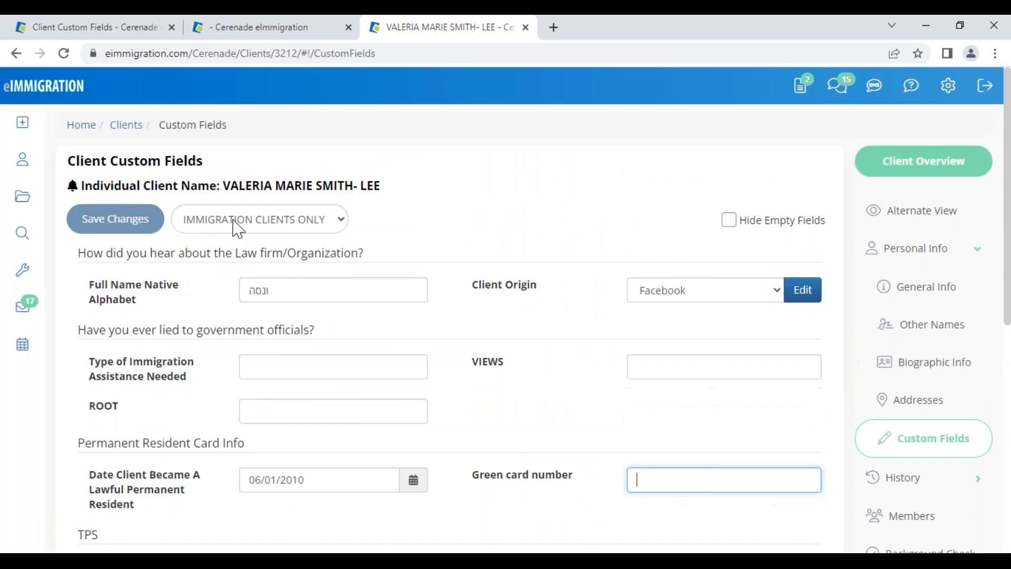
click(246, 227)
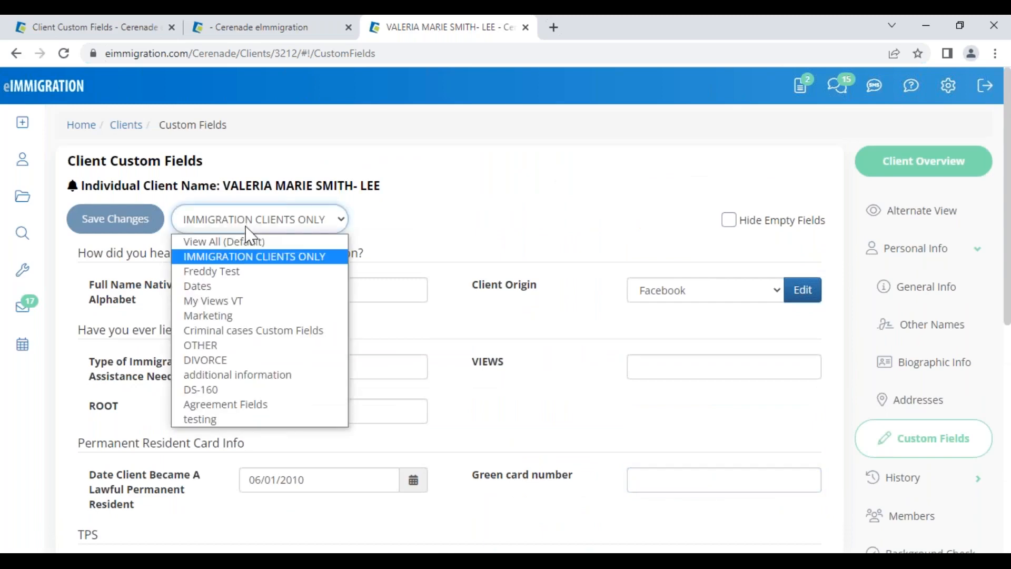
click(222, 317)
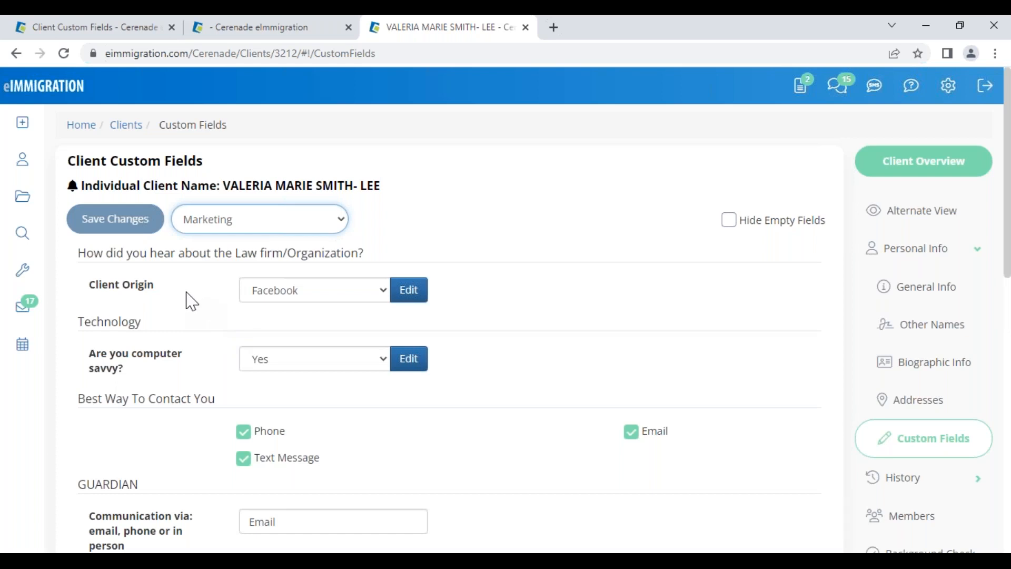
click(113, 28)
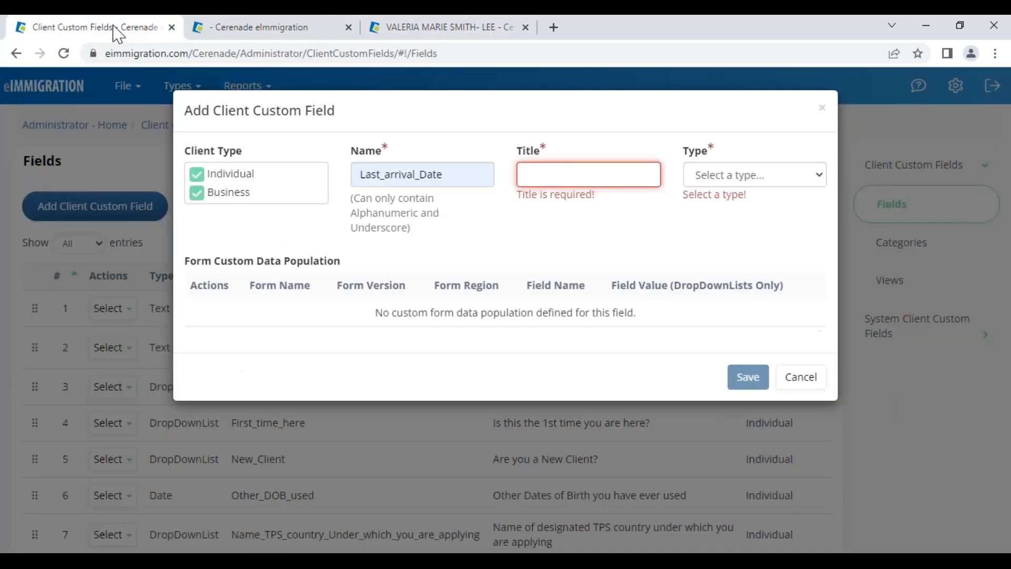
Cancel the Last_arrival_Date field, browse System Client Custom Fields > General Info, then go back to the client
click(799, 385)
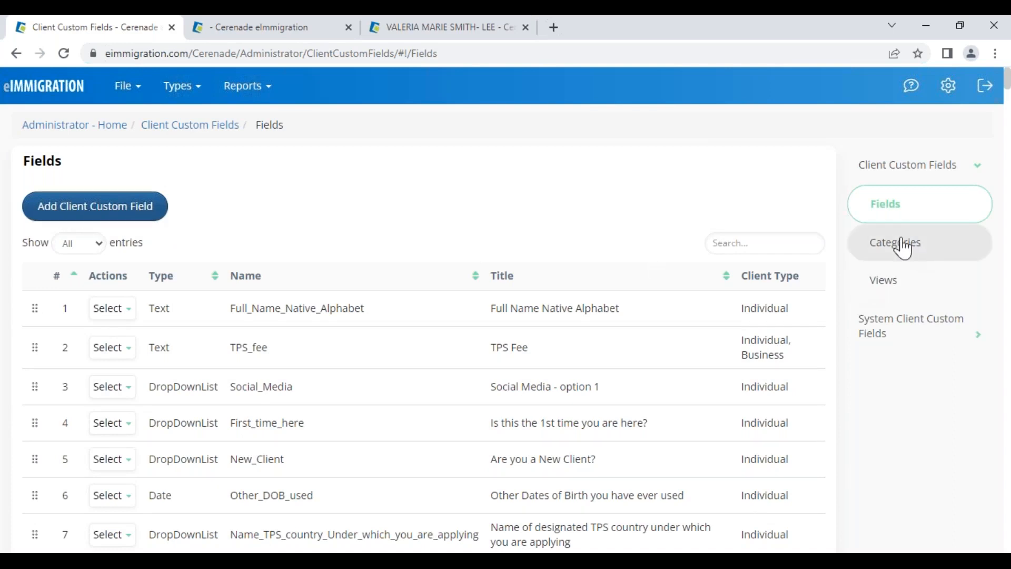
click(901, 255)
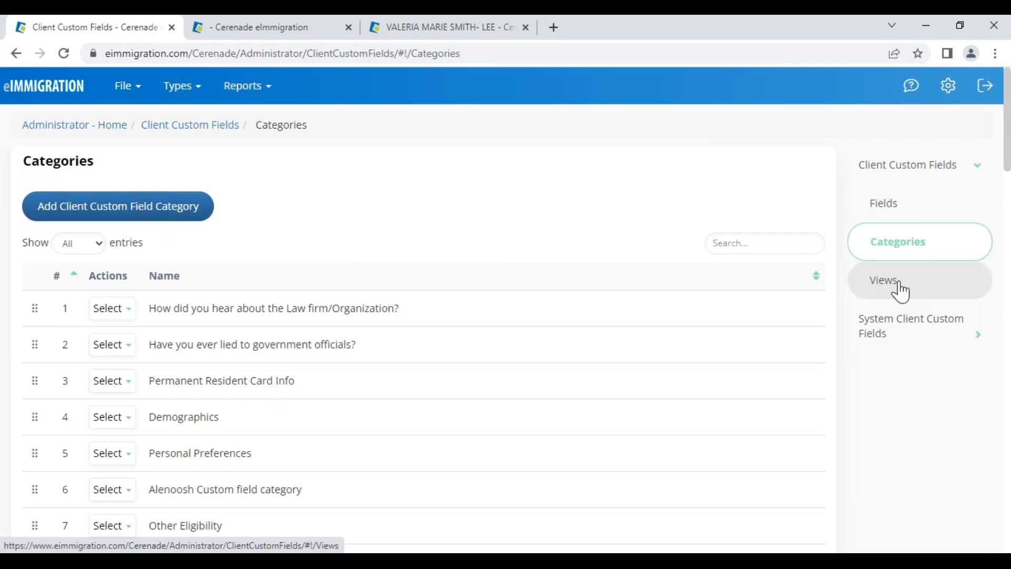
click(900, 339)
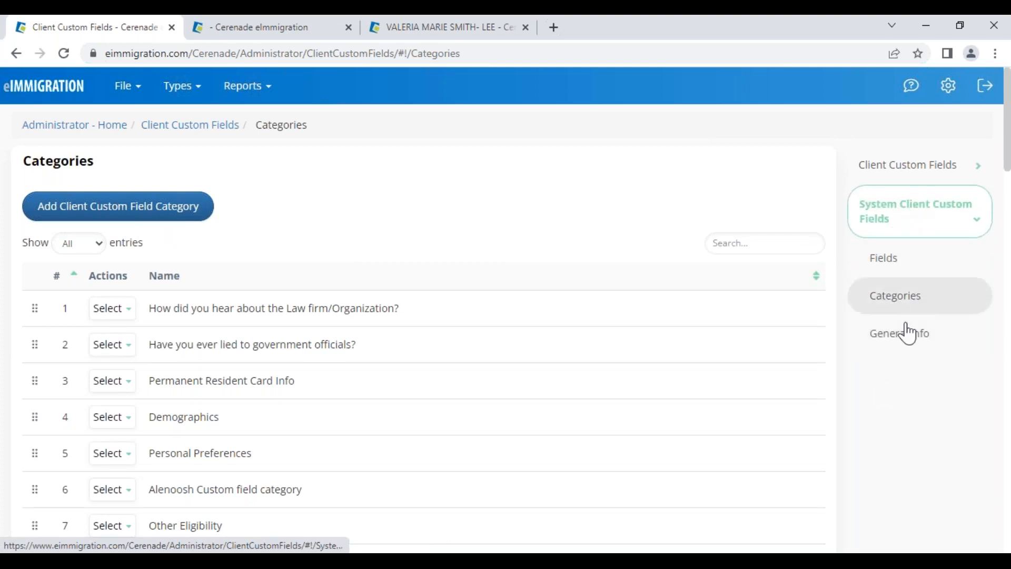
click(880, 345)
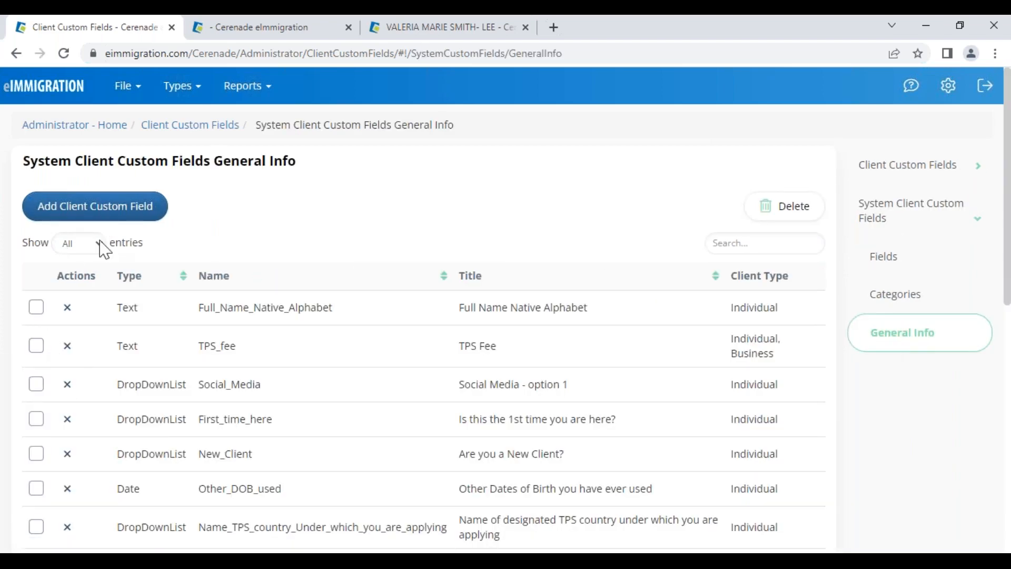
scroll(273, 418, down, 4)
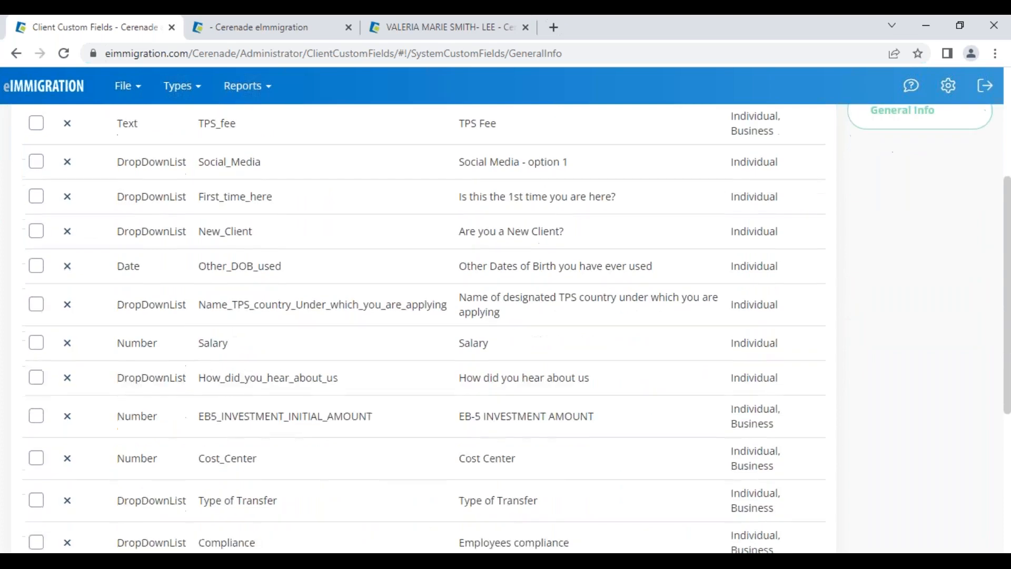
scroll(424, 327, down, 3)
click(460, 35)
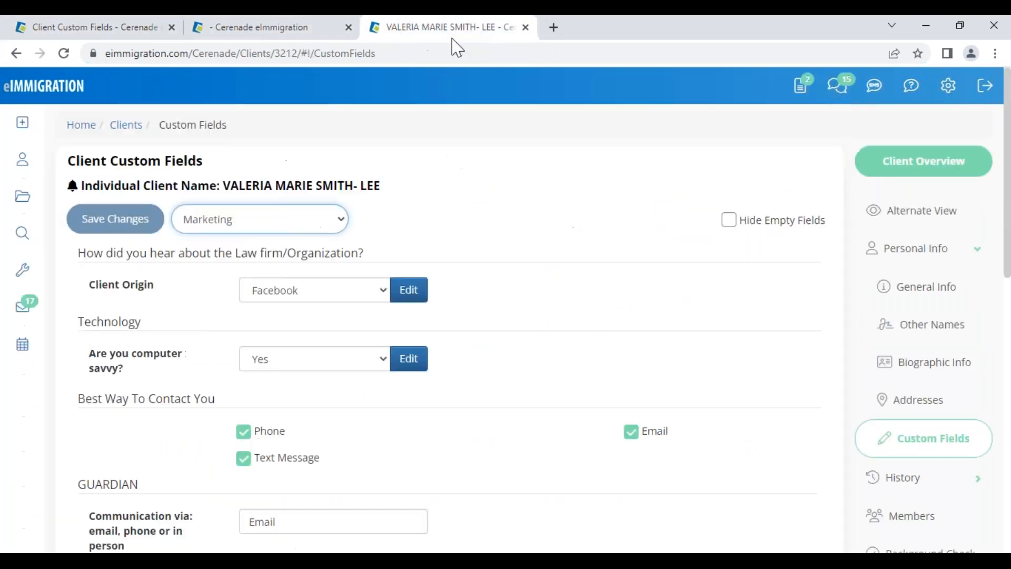
View the Custom Fields on the client's General Info page, then go to the admin tab's Administrator Home
click(891, 291)
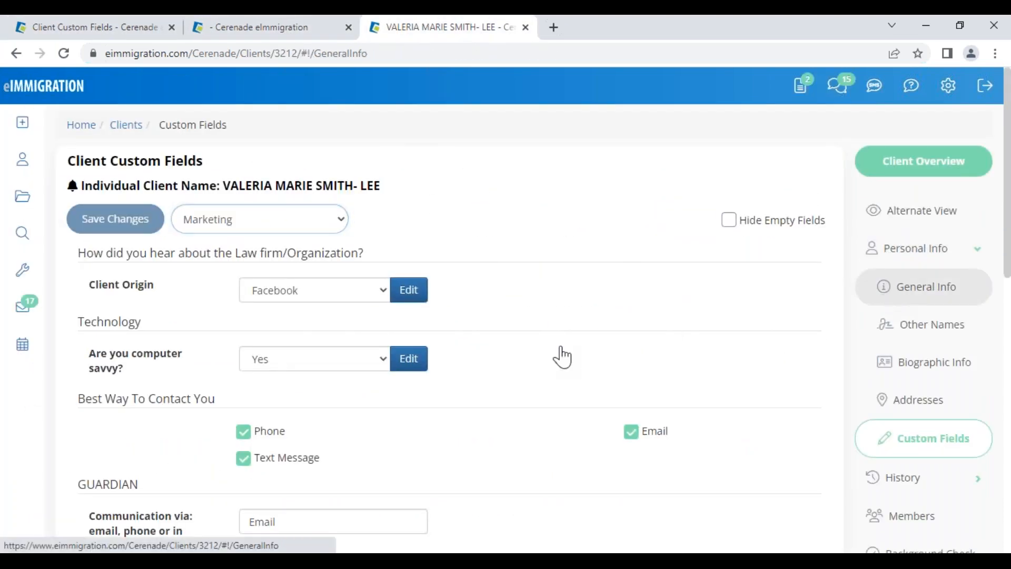
scroll(362, 373, down, 5)
scroll(361, 374, down, 10)
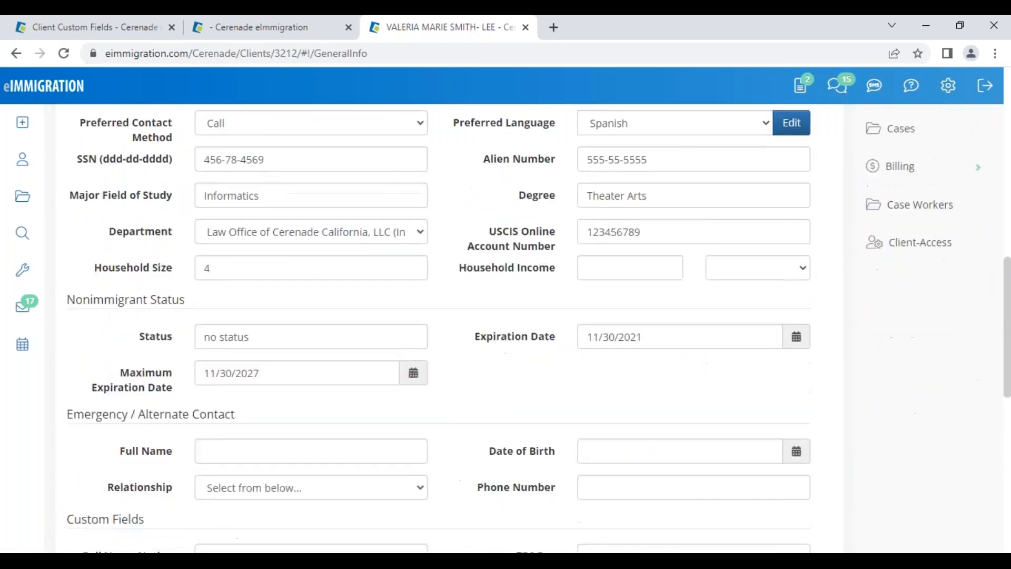
drag(66, 211, 156, 222)
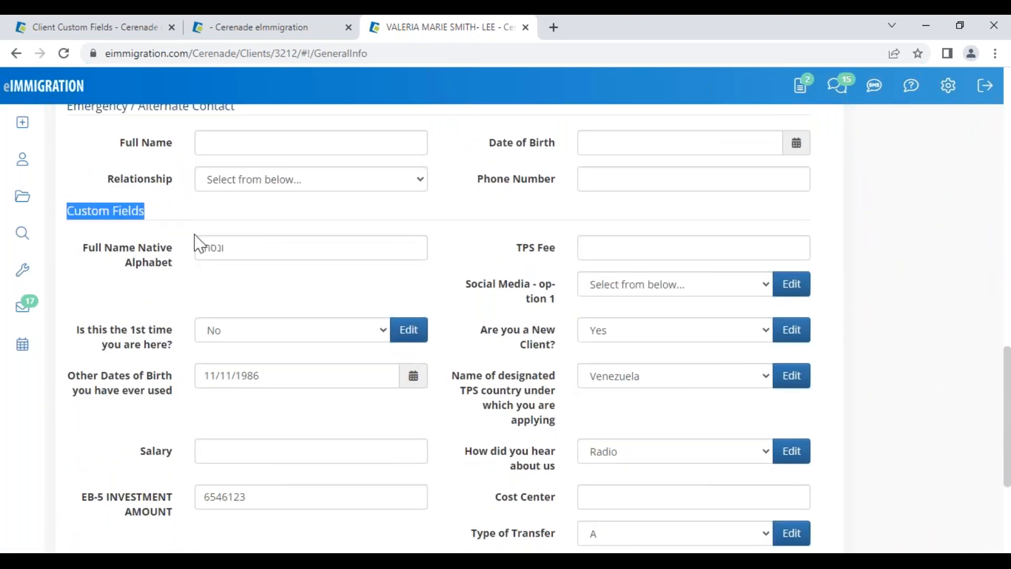
click(136, 29)
scroll(289, 277, up, 10)
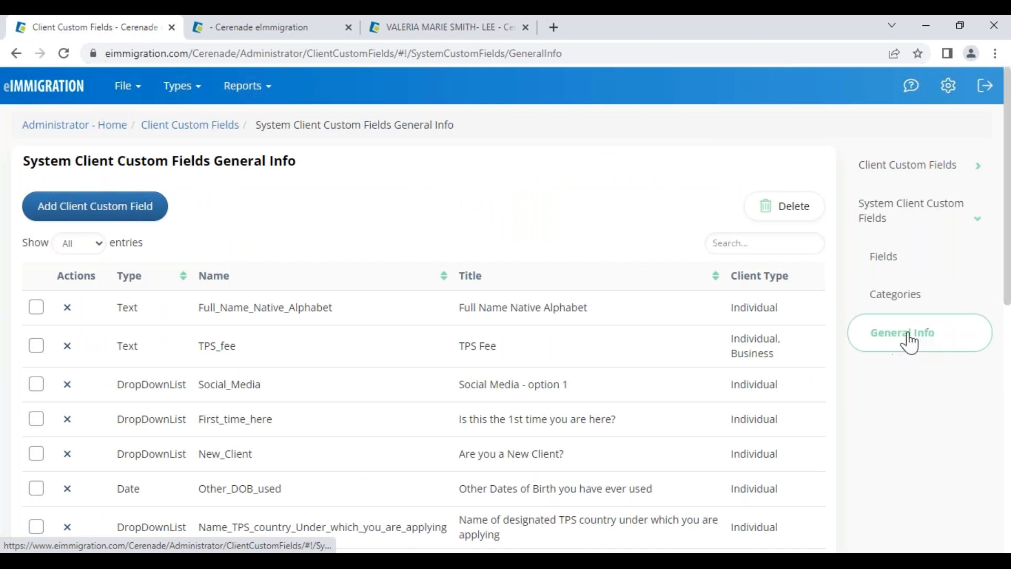
click(74, 126)
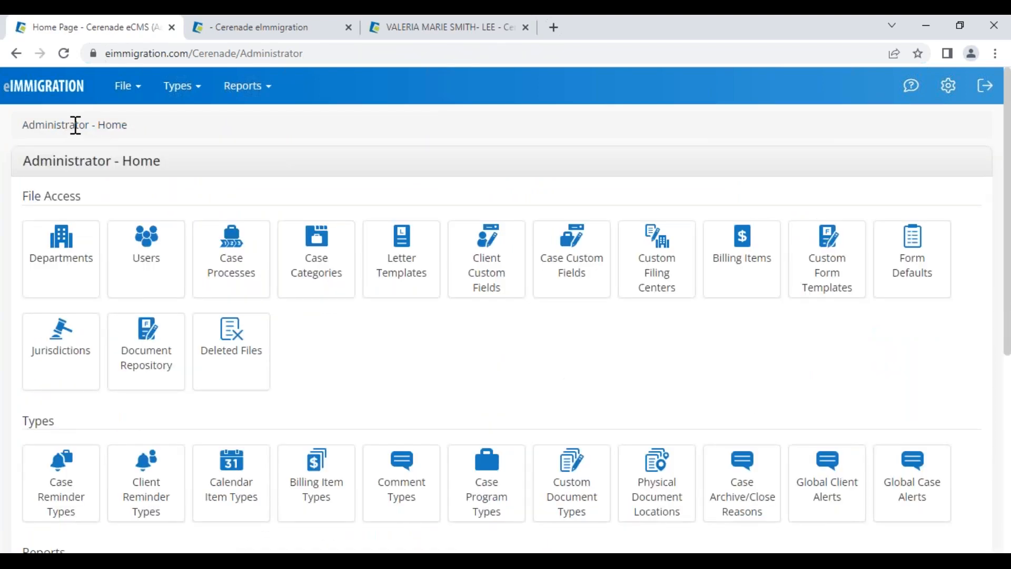
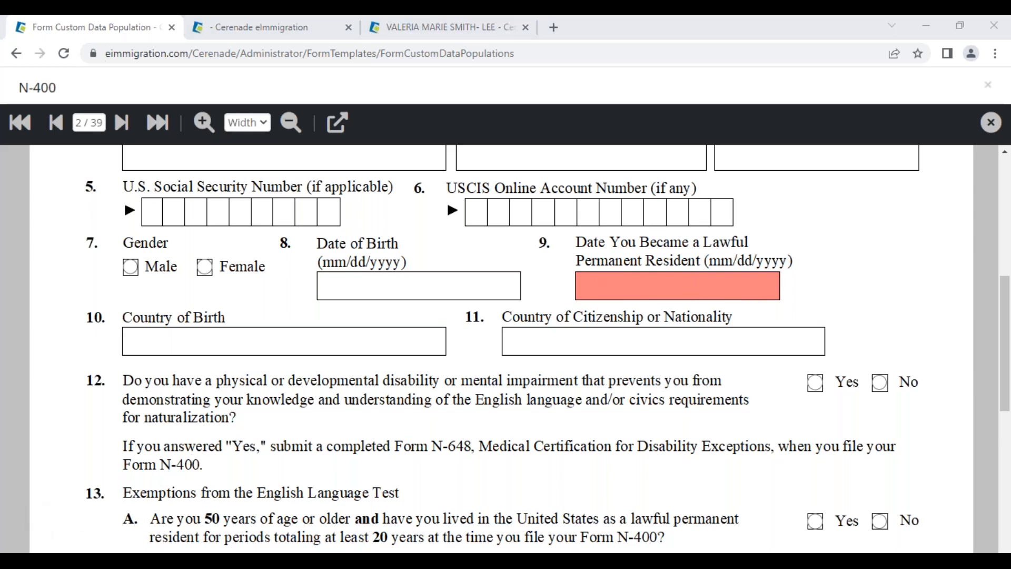
Delete the US_Residence_Date mapping from N-400 item 9, Date You Became a Lawful Permanent Resident
click(624, 286)
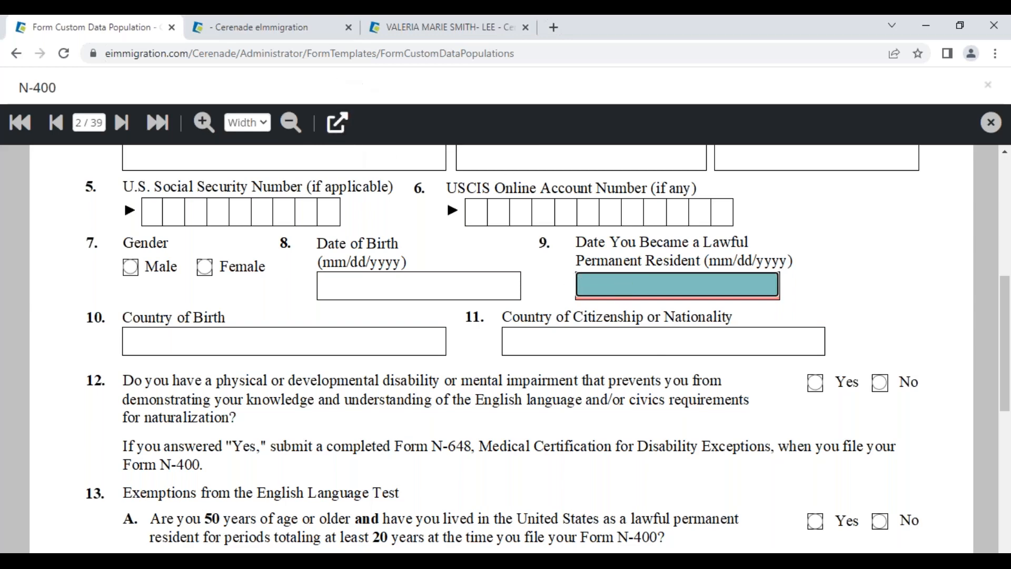
click(337, 123)
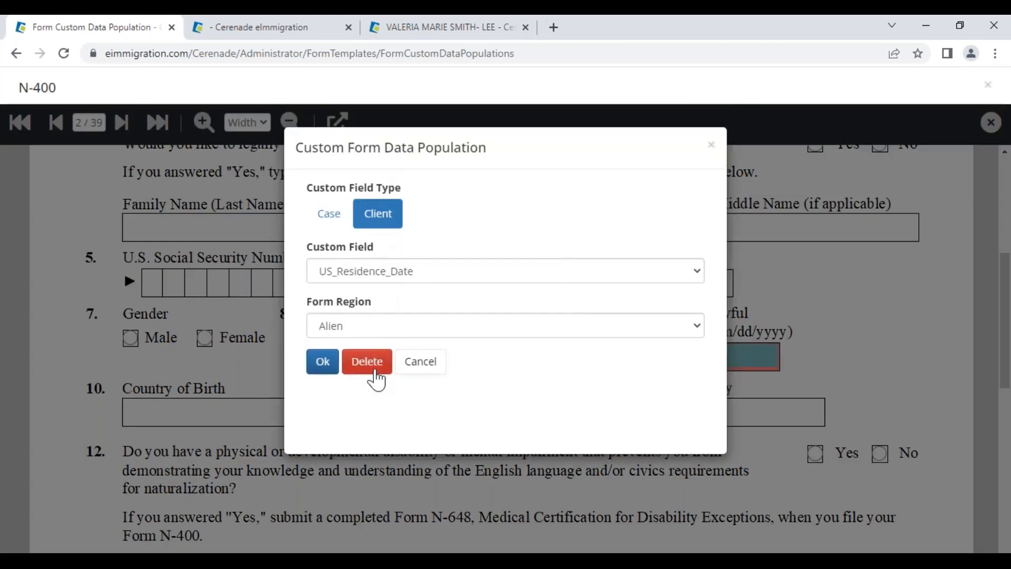
click(375, 366)
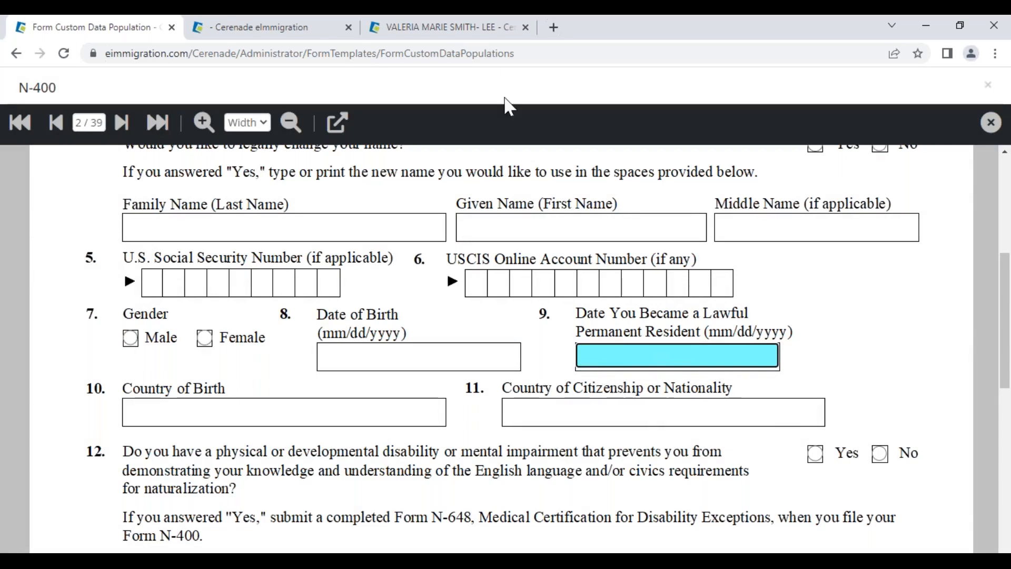
click(463, 30)
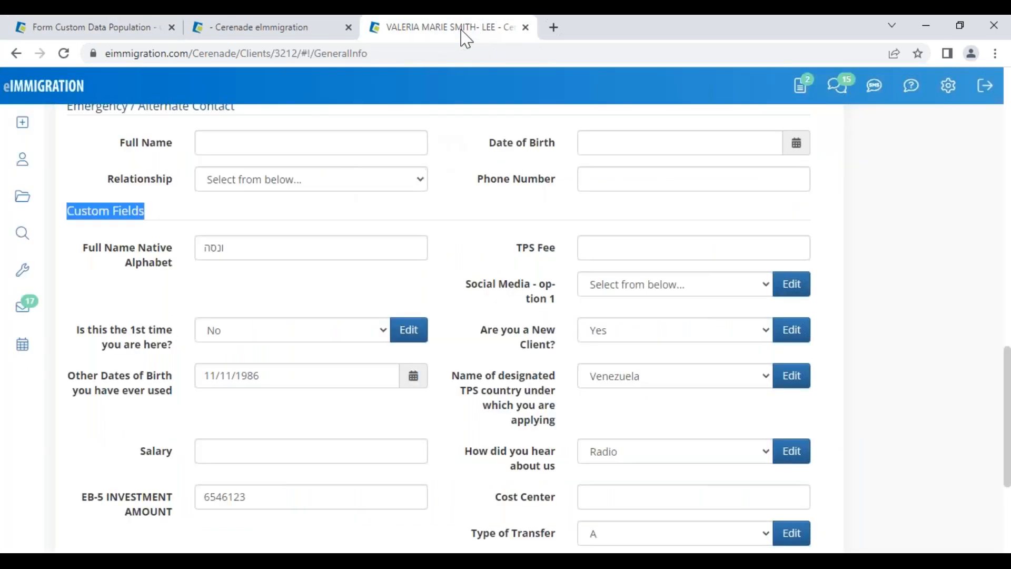
scroll(684, 246, up, 15)
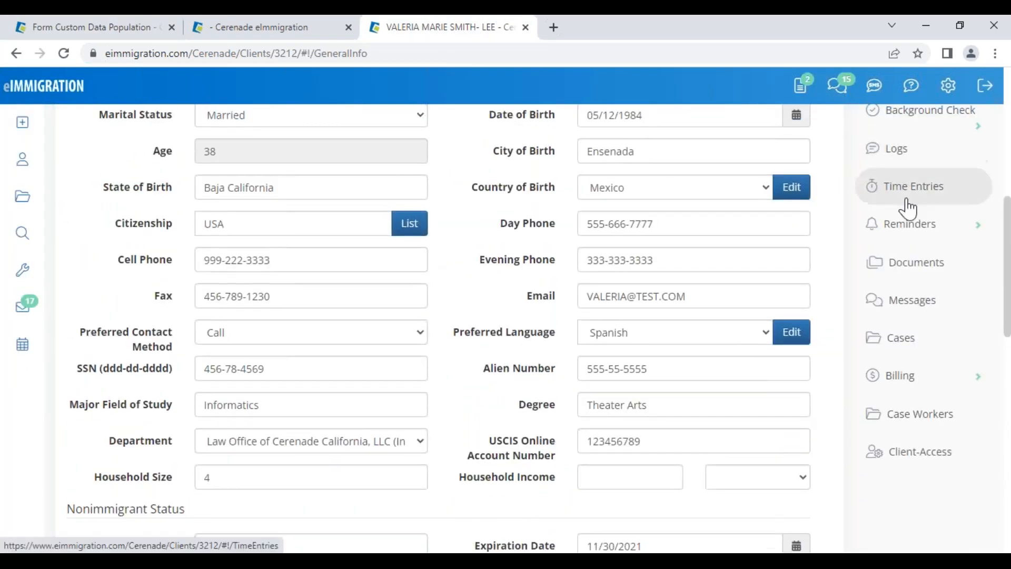
click(932, 302)
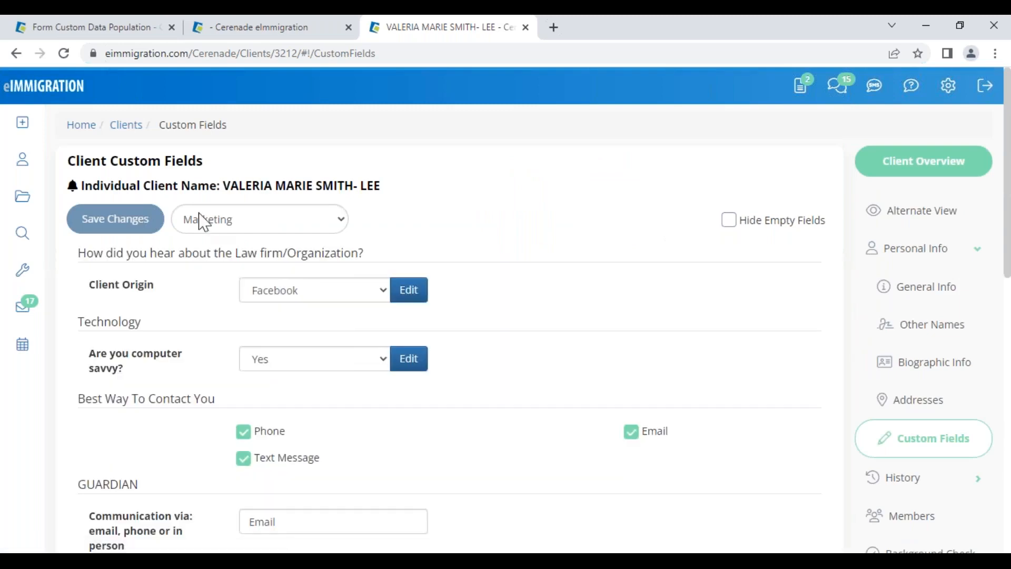
click(201, 219)
click(213, 256)
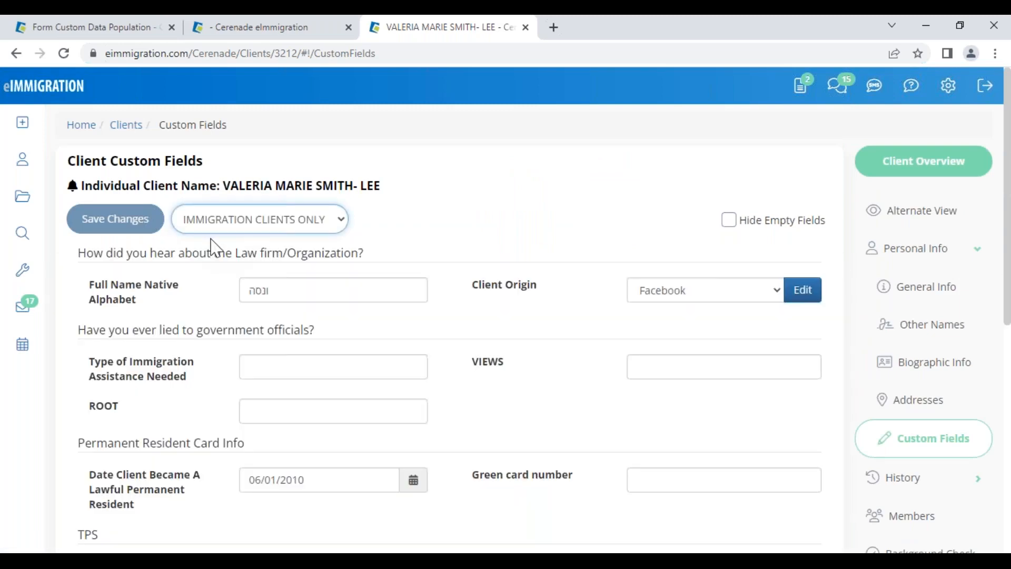
scroll(565, 410, down, 8)
drag(74, 273, 210, 275)
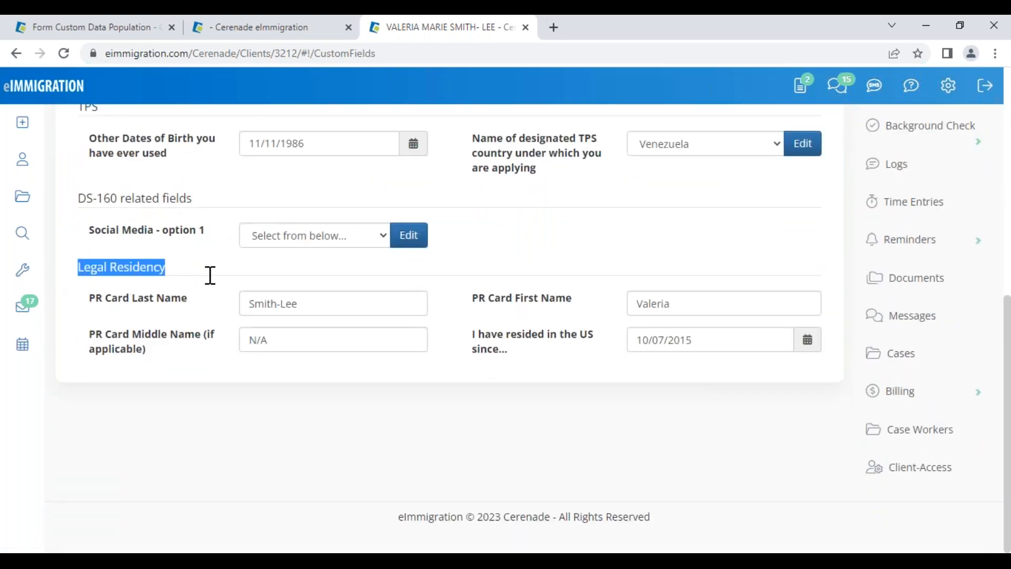
drag(462, 375, 565, 361)
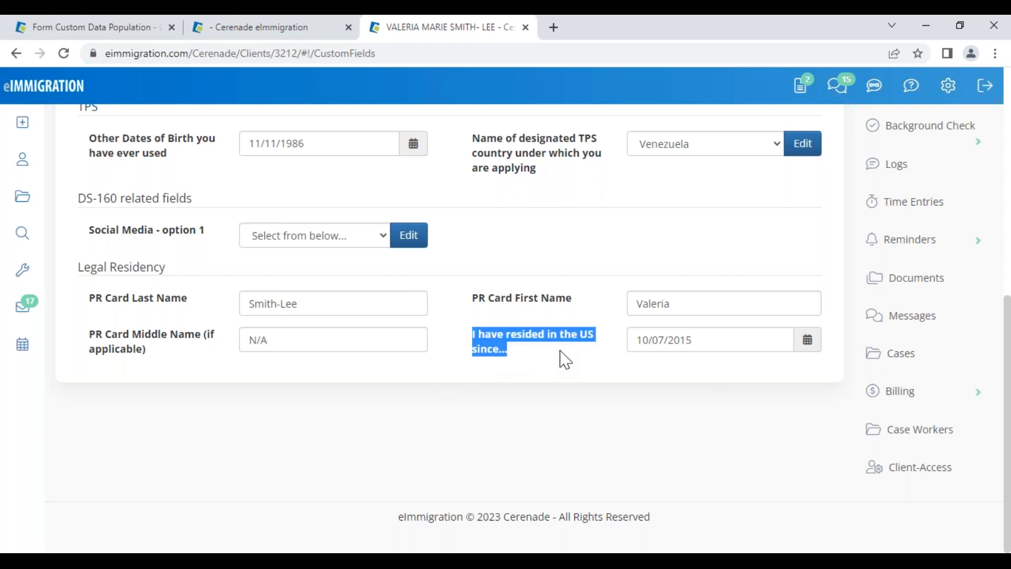
click(521, 355)
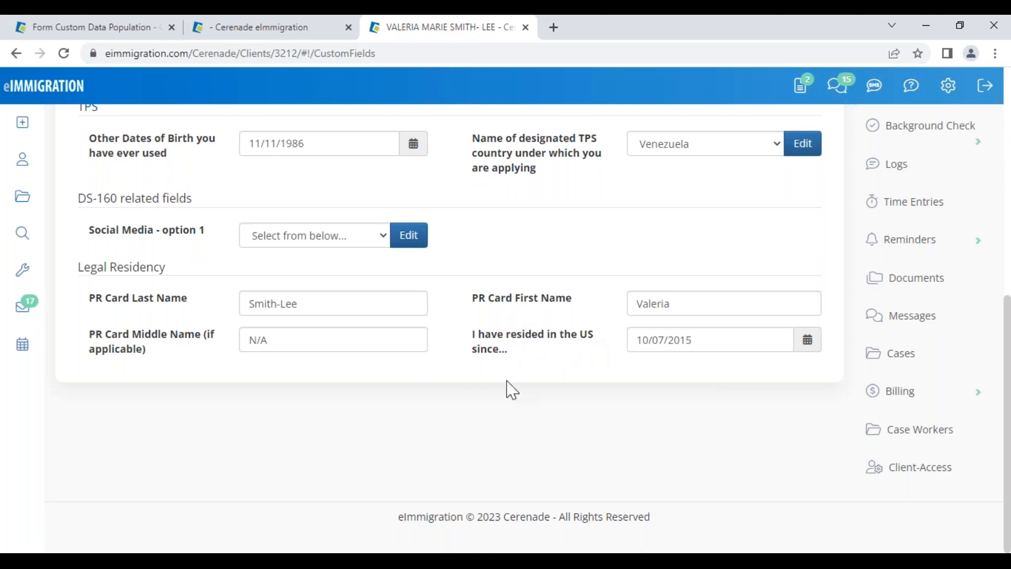
click(85, 27)
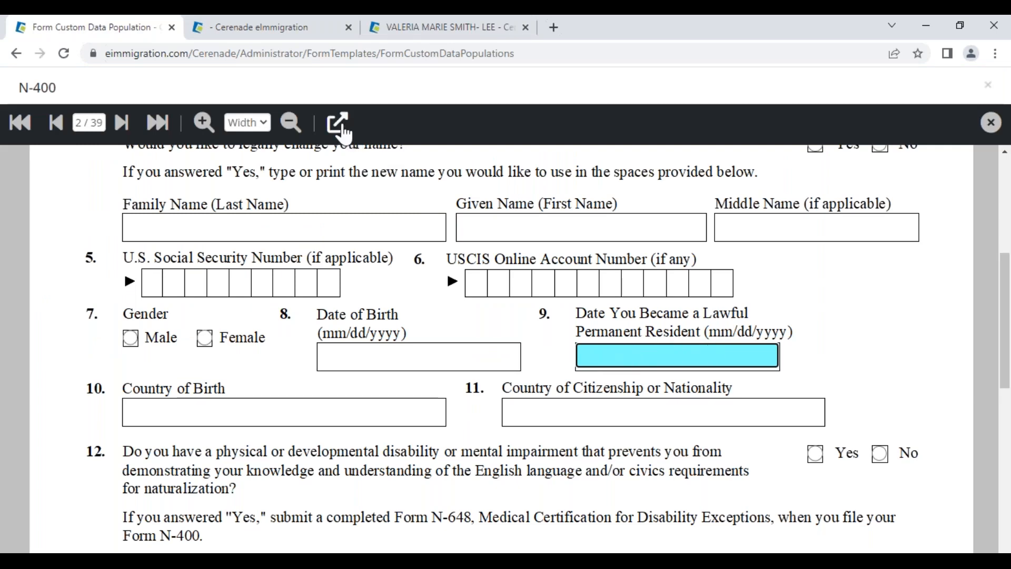
Set item 9's mapping to client fields and browse the custom field list, checking the client record
click(337, 122)
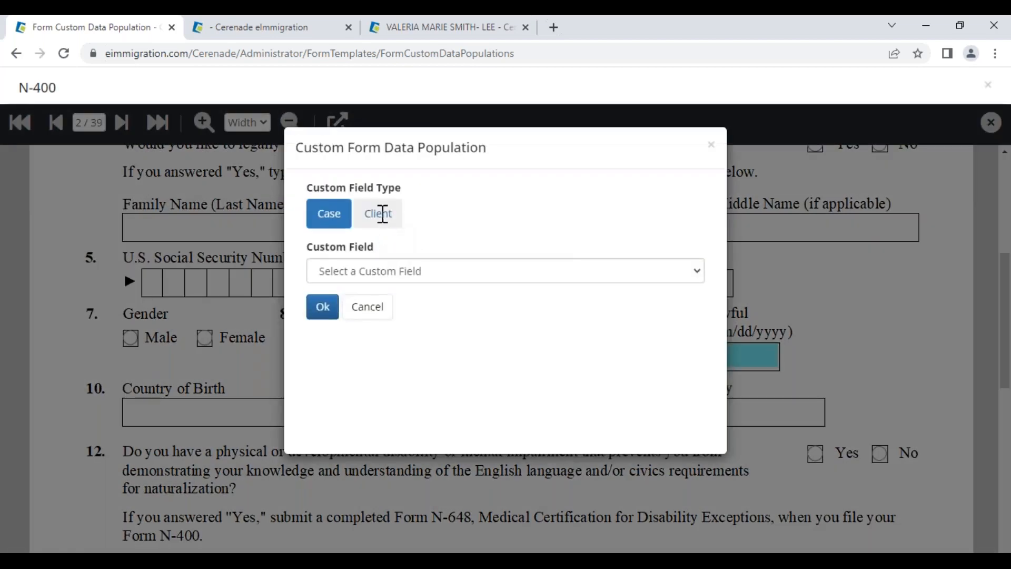
click(383, 213)
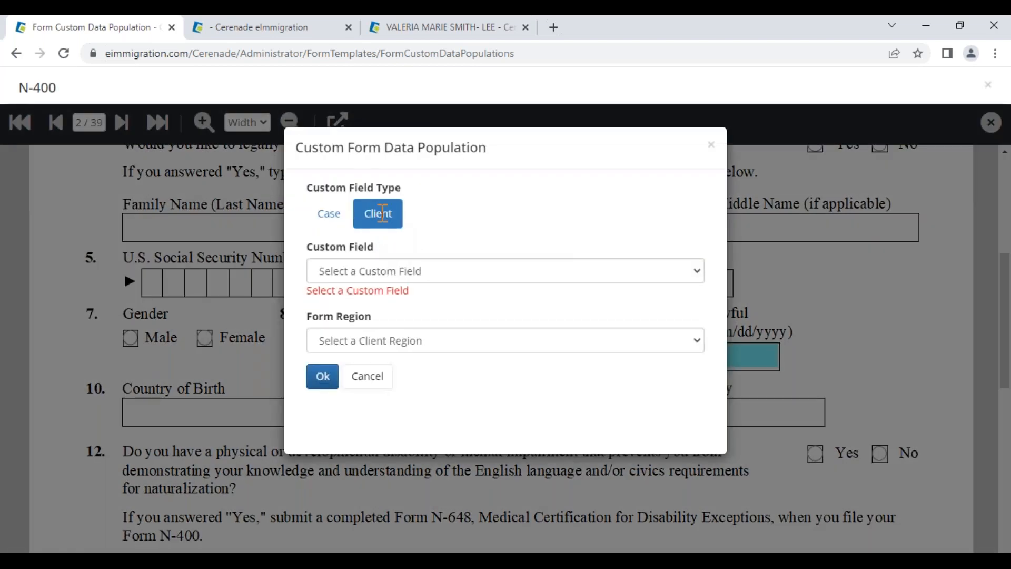
click(367, 271)
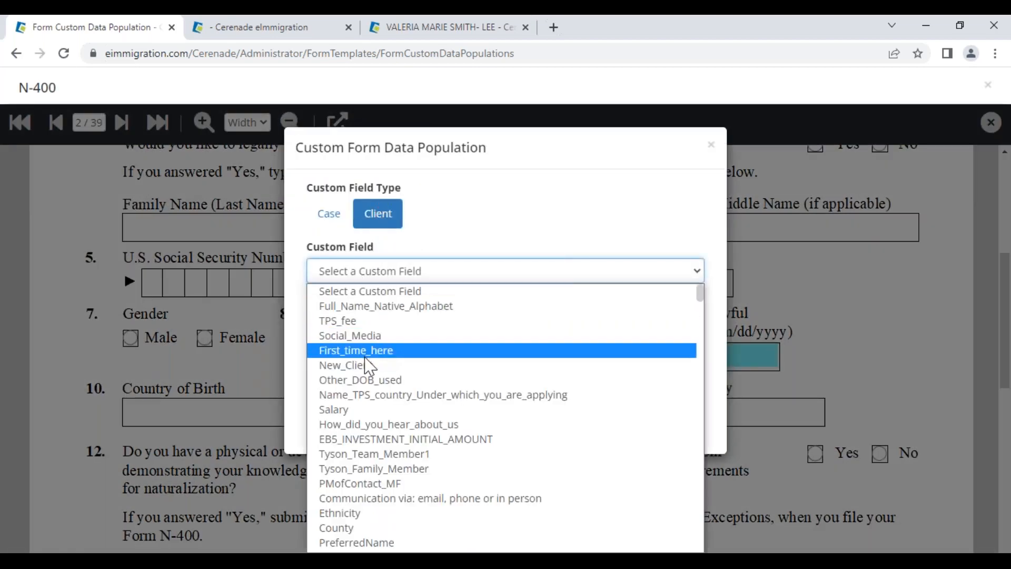
key(r)
key(r)
key(r)
key(r)
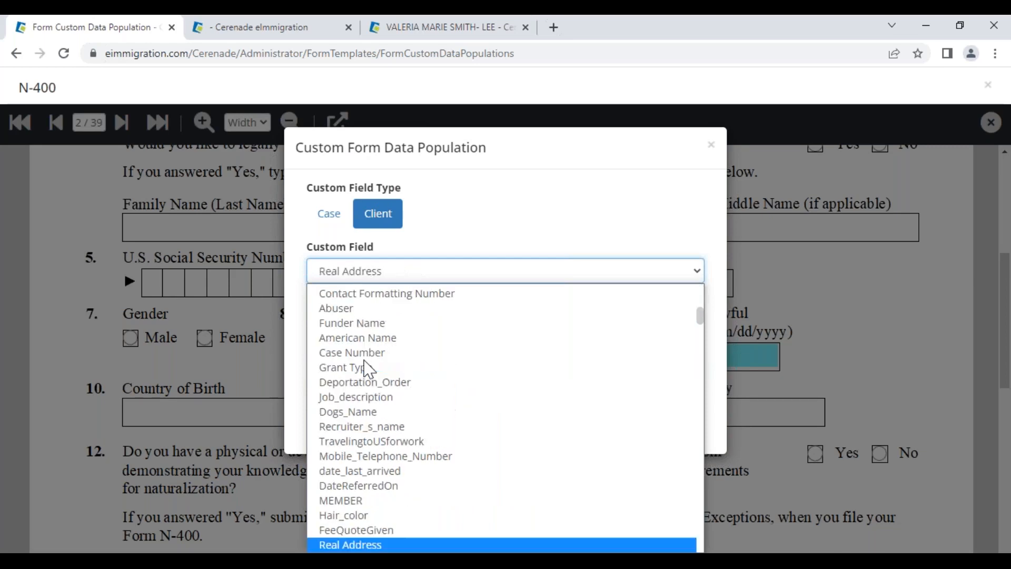
key(r)
key(r)
key(r)
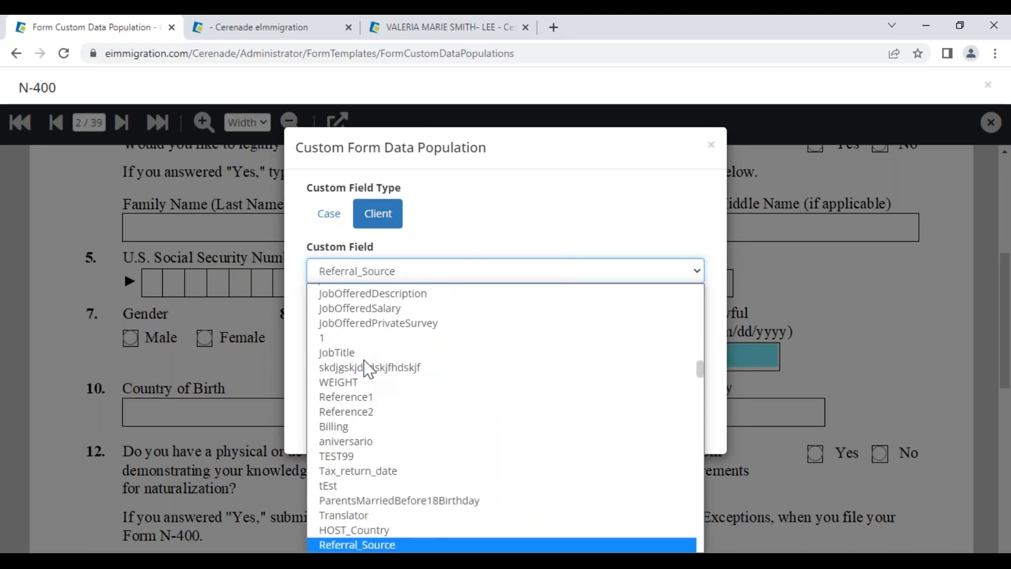
key(r)
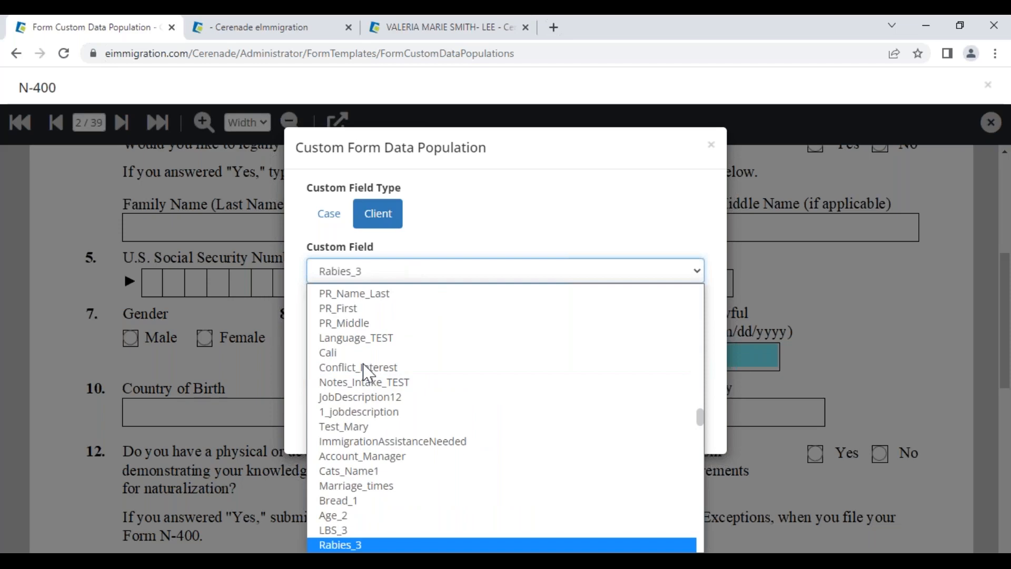
scroll(367, 371, up, 15)
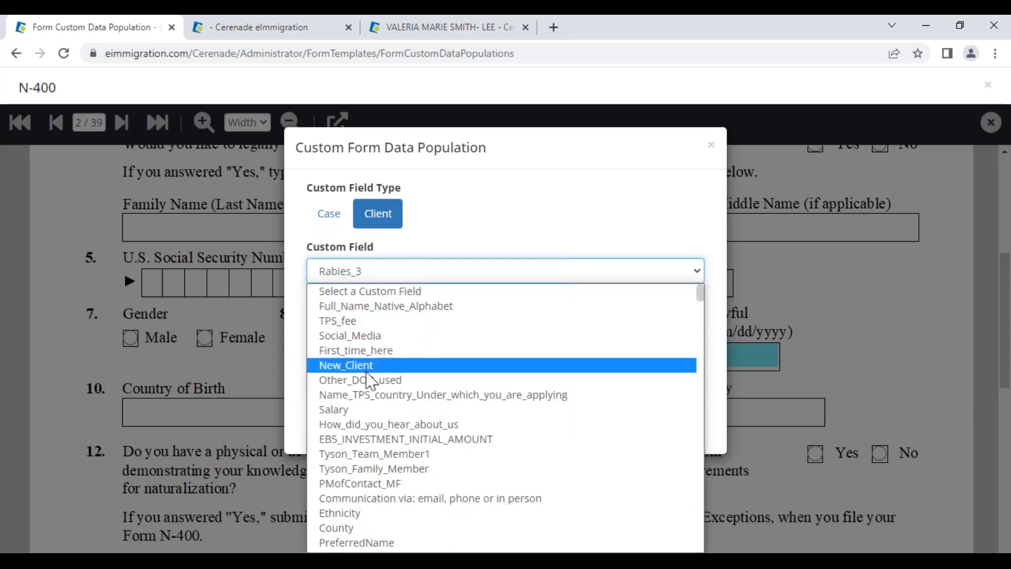
key(l)
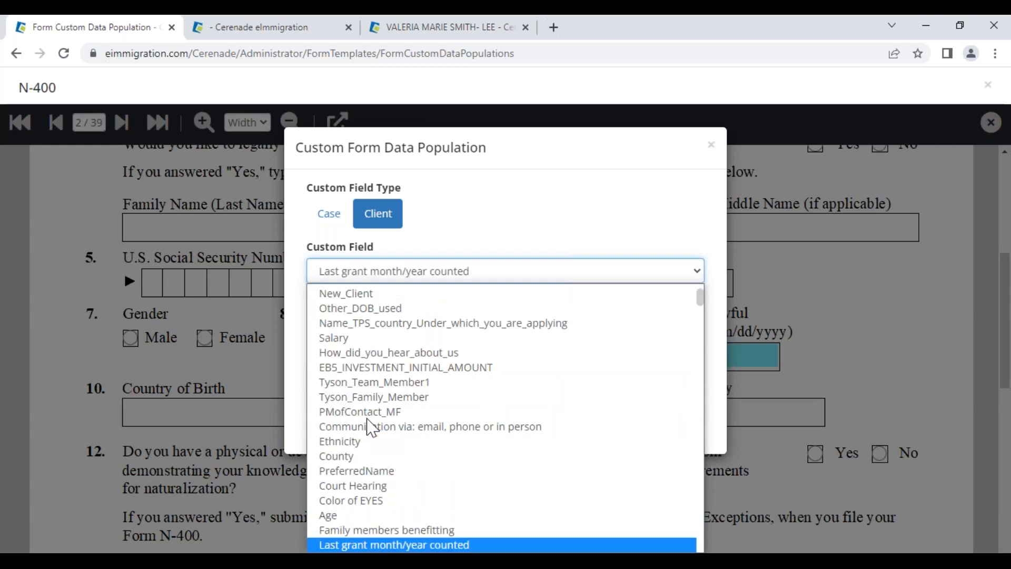
key(l)
key(l)
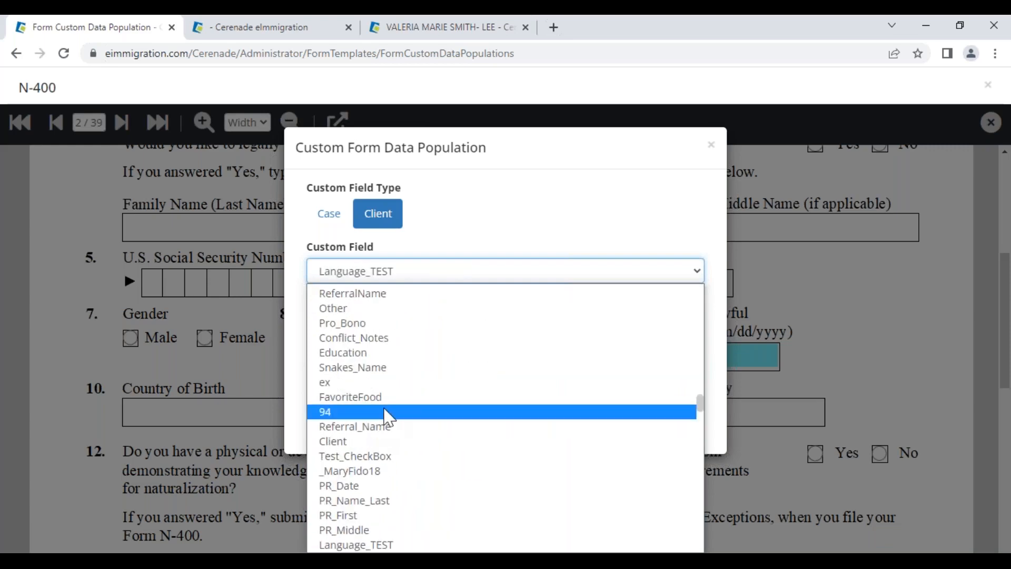
click(448, 26)
click(447, 24)
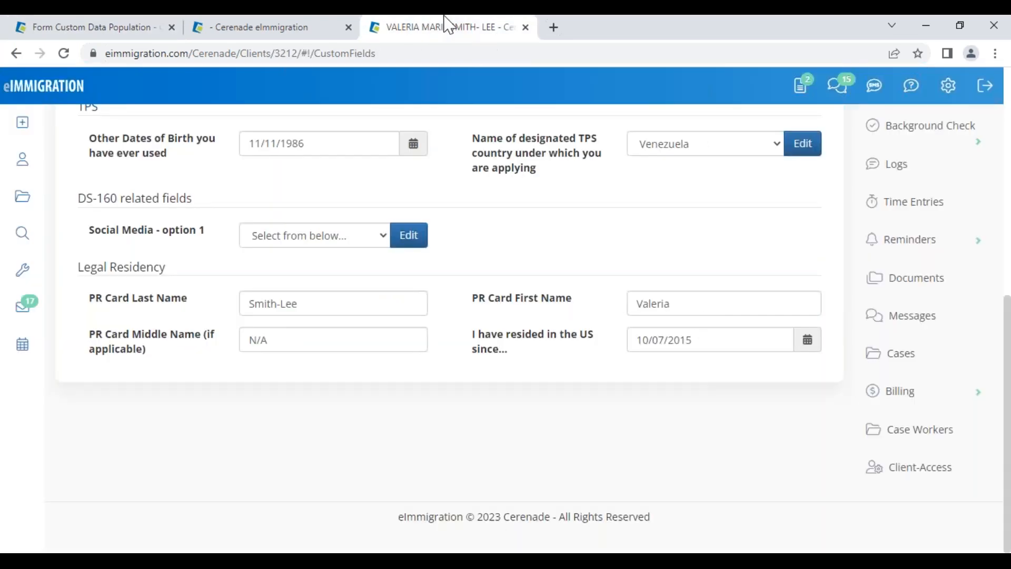
click(136, 29)
key(Up)
key(Up)
key(i)
key(i)
key(i)
key(i)
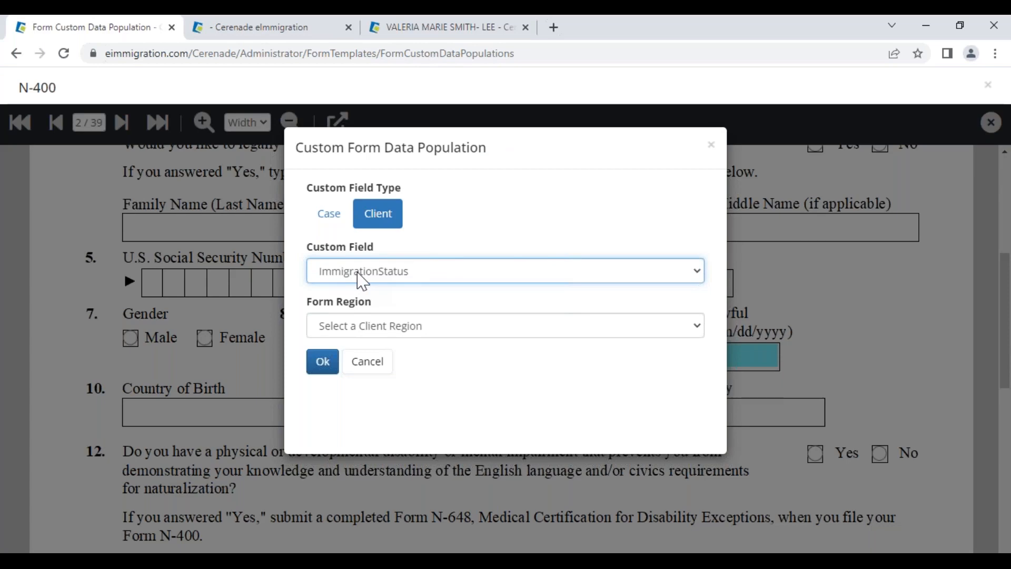
key(i)
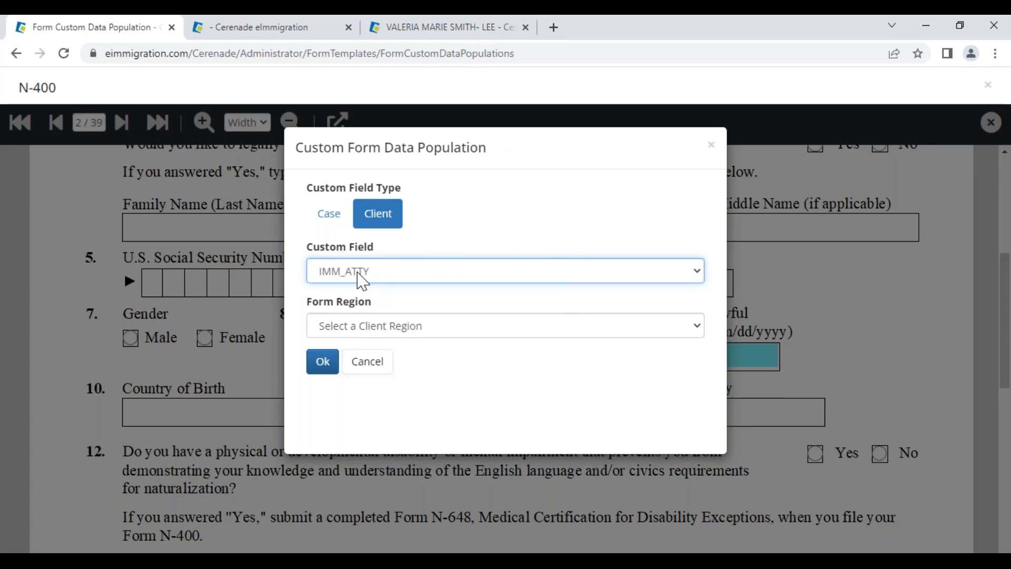
Map item 9 to client field date_last_arrived in the Alien form region, then show the client's custom fields
click(394, 275)
scroll(339, 349, up, 1)
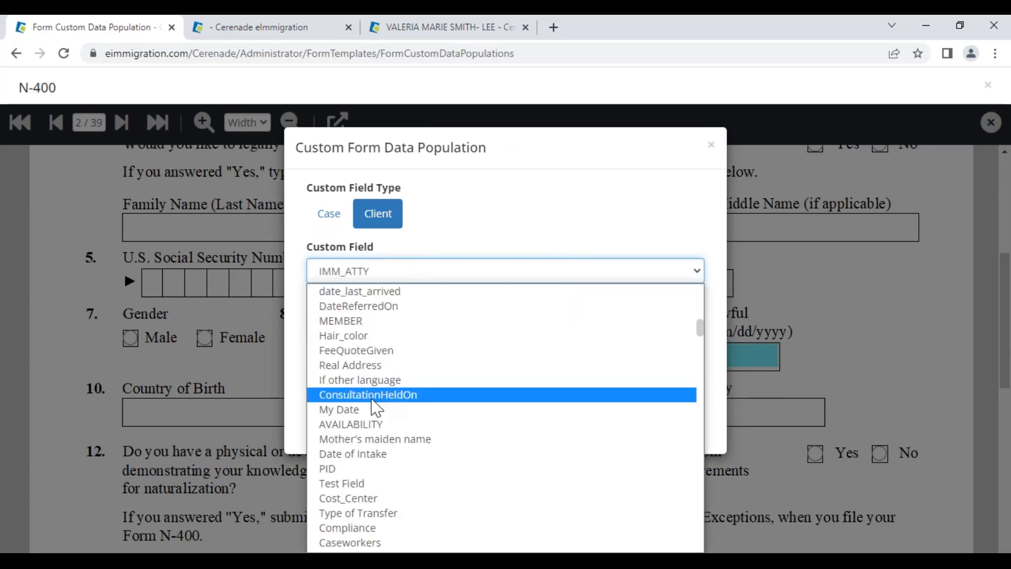
scroll(374, 406, up, 10)
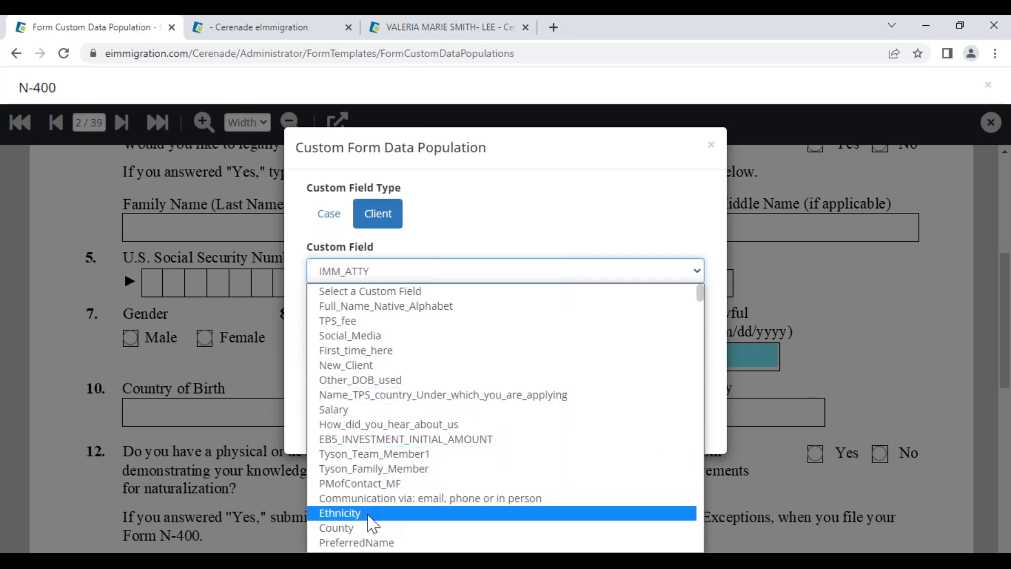
scroll(374, 530, down, 3)
scroll(374, 535, down, 3)
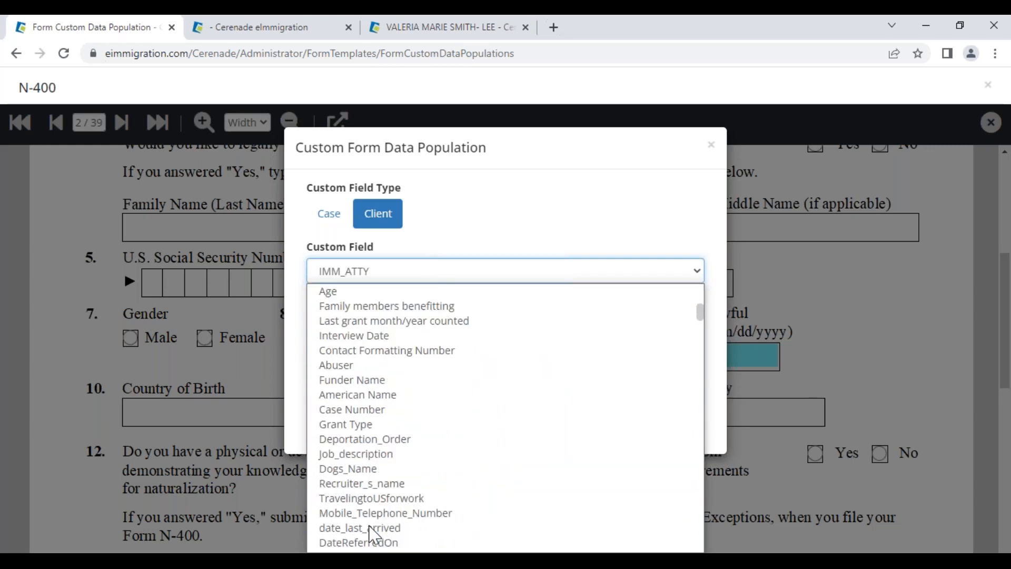
scroll(374, 535, down, 3)
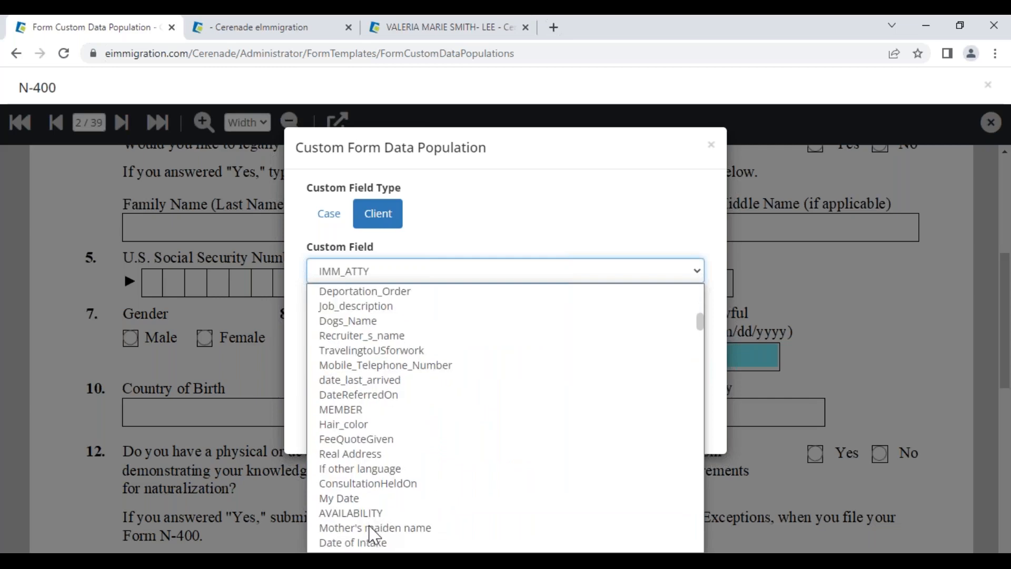
click(379, 381)
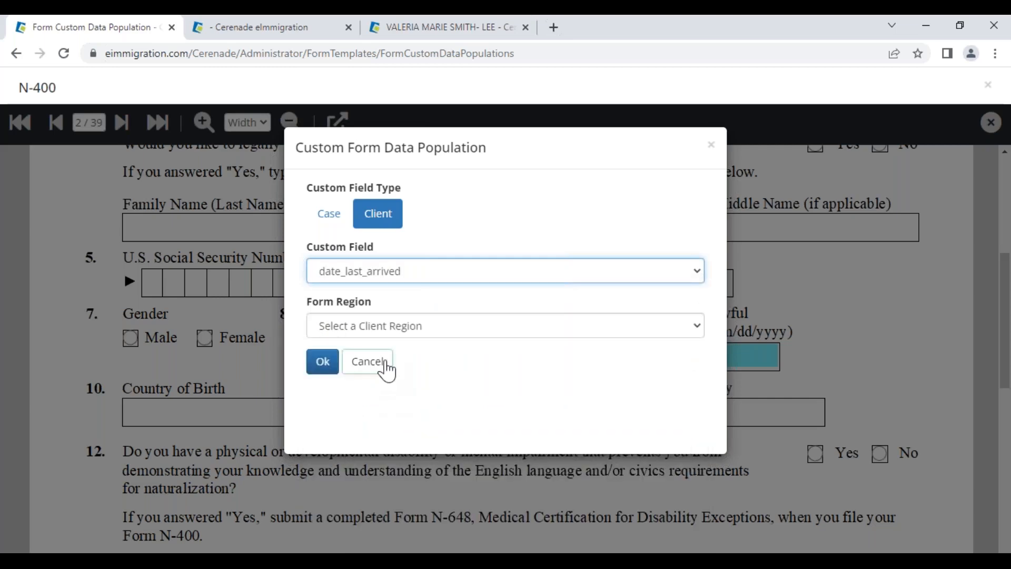
click(396, 330)
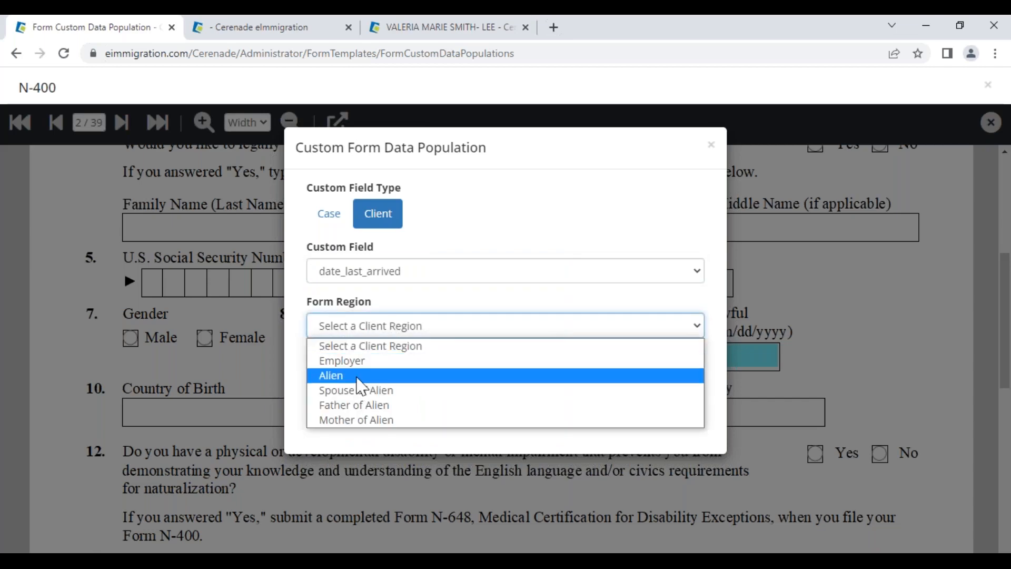
click(361, 385)
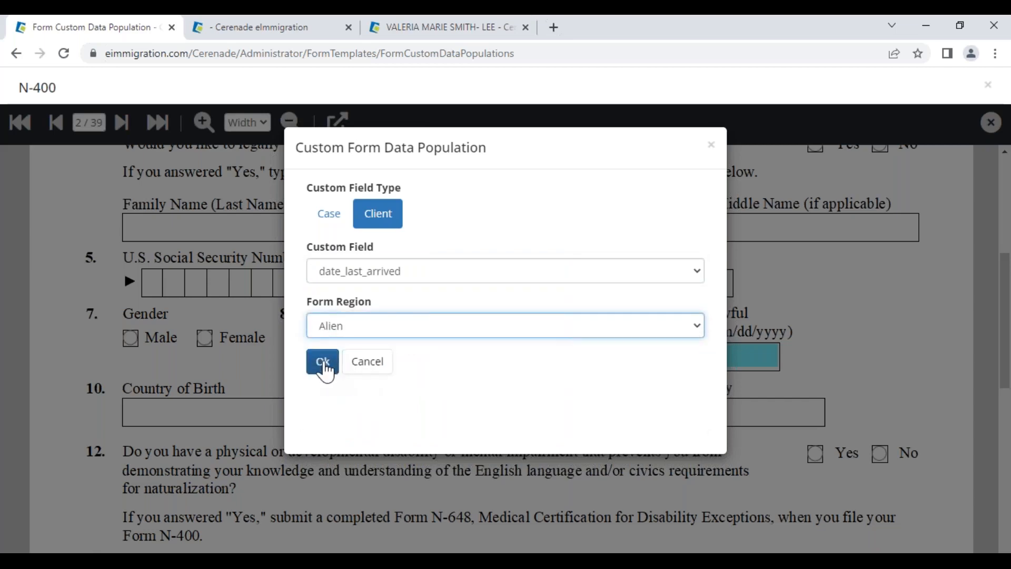
click(324, 364)
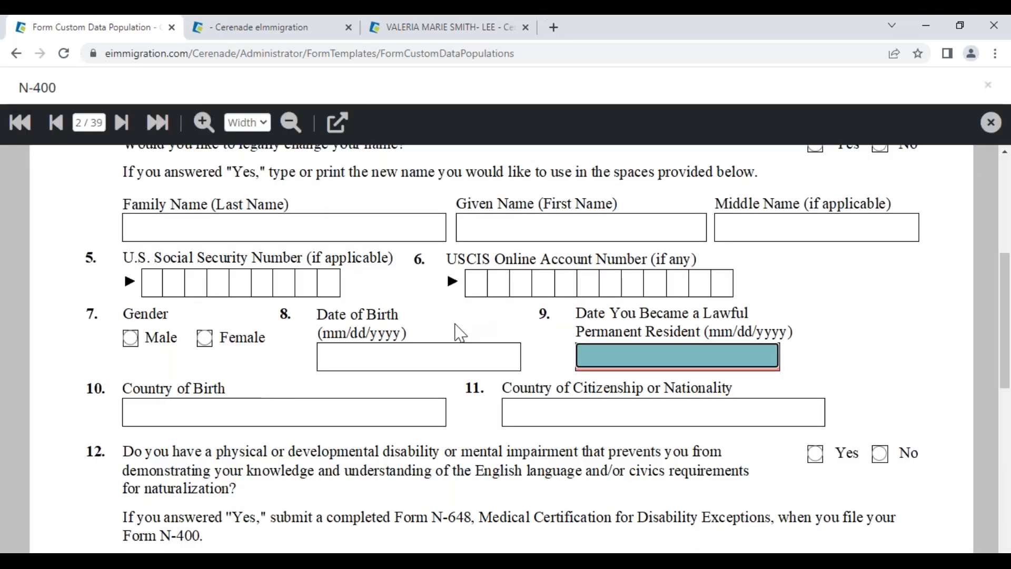
click(445, 29)
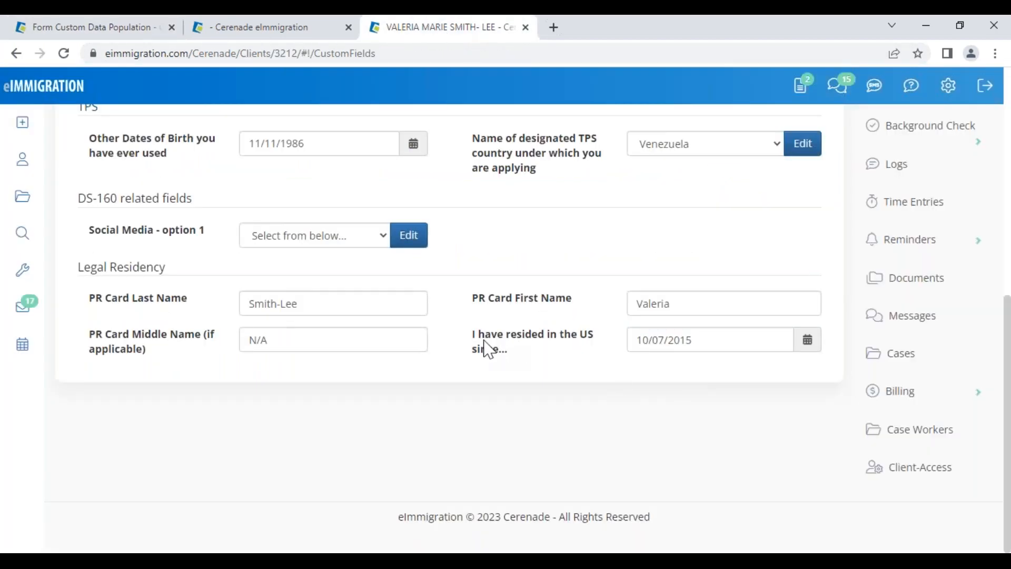
From Form Custom Data Population, close the N-400 viewer and go back to Administrator Home
drag(483, 340, 553, 350)
click(131, 28)
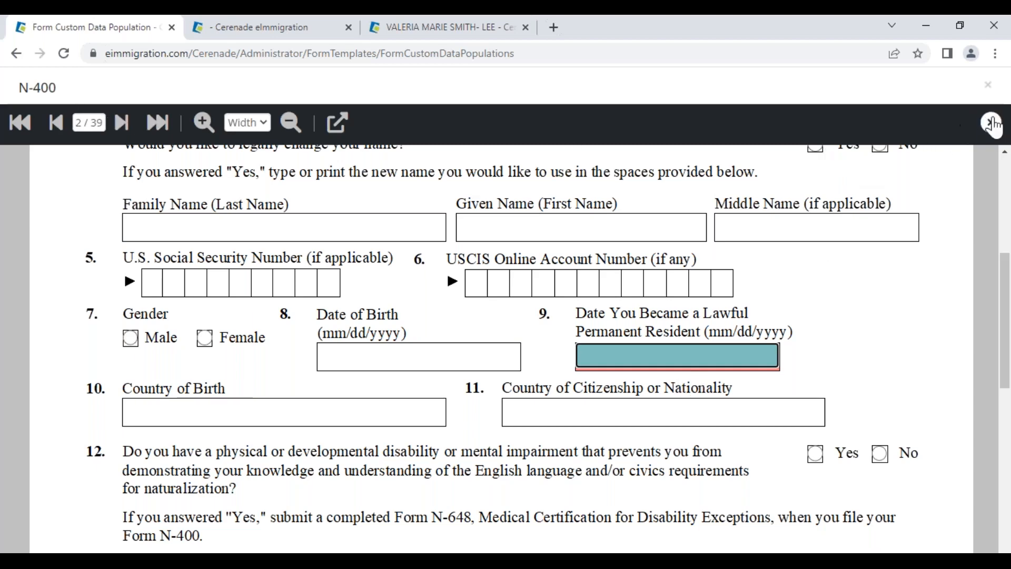
click(991, 122)
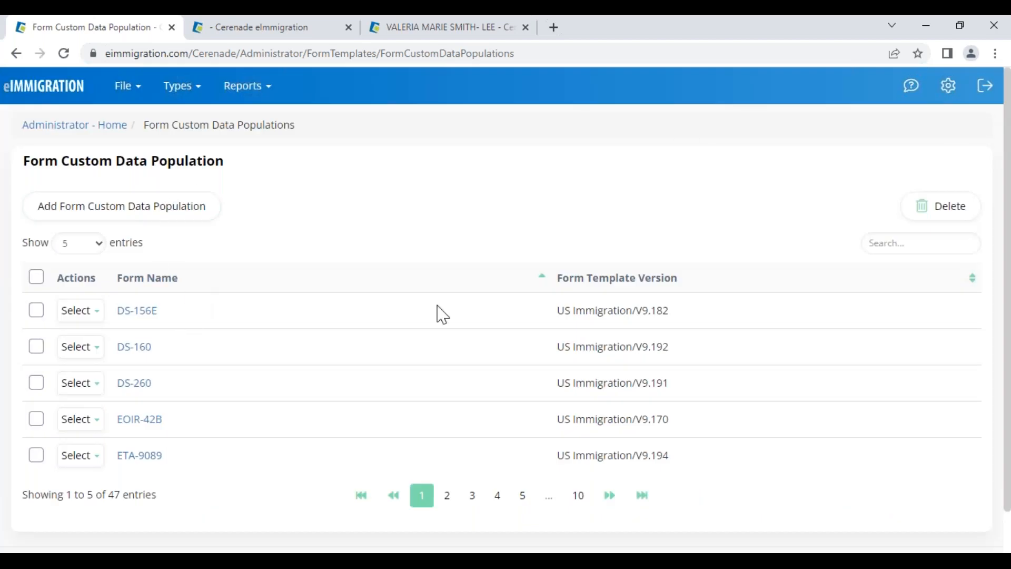
drag(564, 310, 677, 318)
click(443, 246)
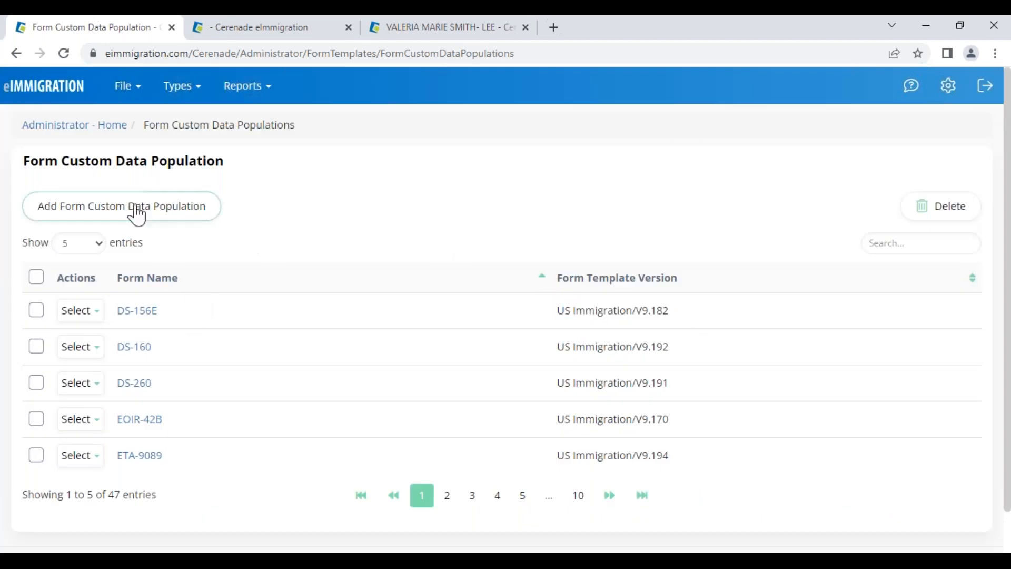
click(52, 125)
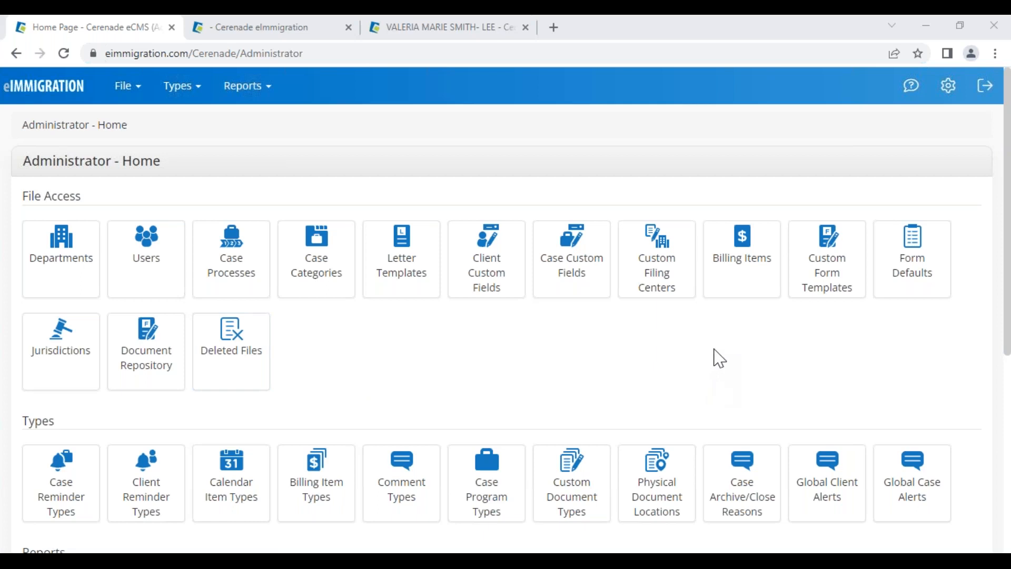
Open the Billing Items list and review existing items such as the Initial Consultation Fee
click(734, 268)
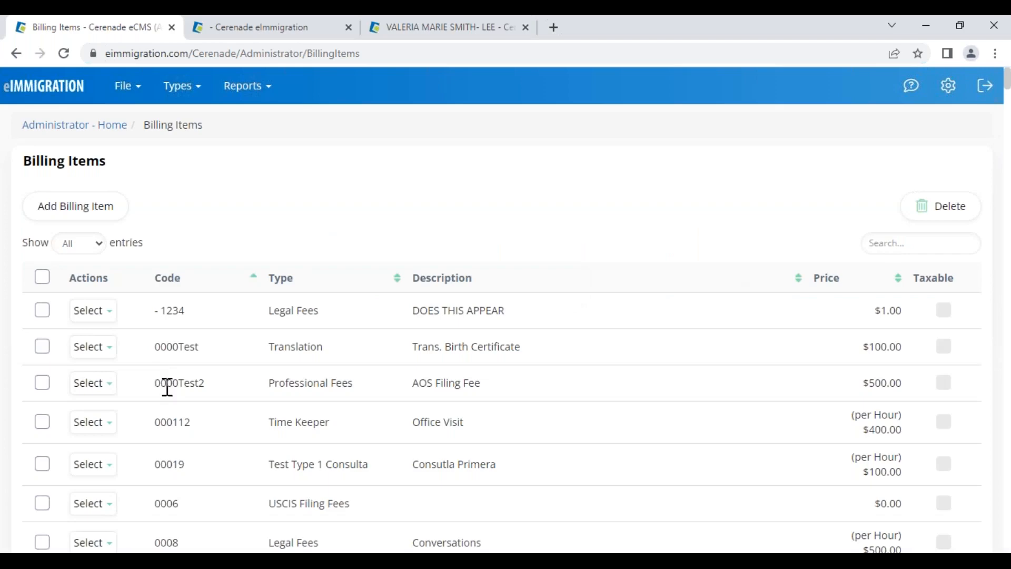
scroll(244, 436, down, 10)
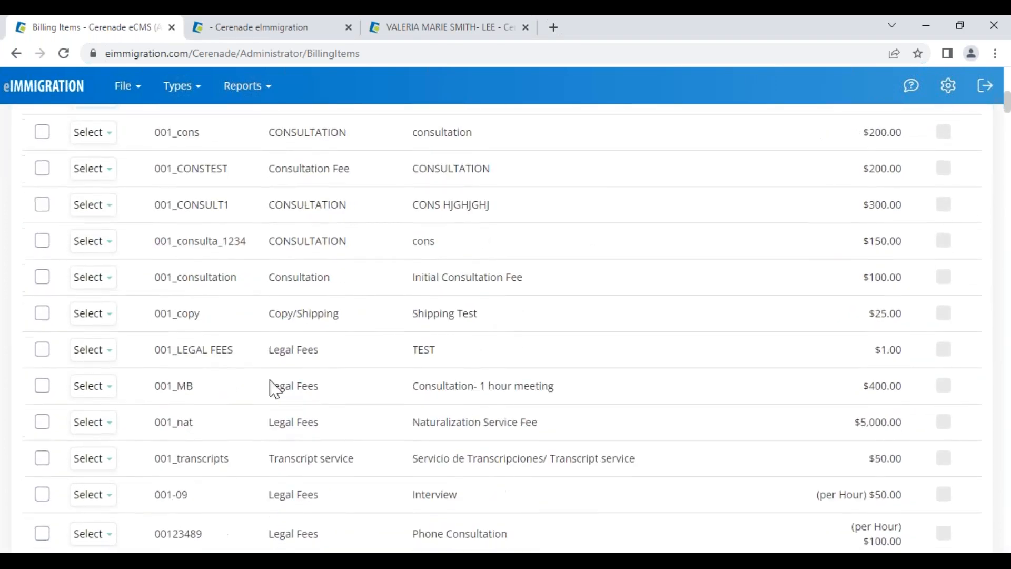
scroll(272, 389, down, 1)
drag(273, 209, 349, 215)
drag(431, 209, 524, 211)
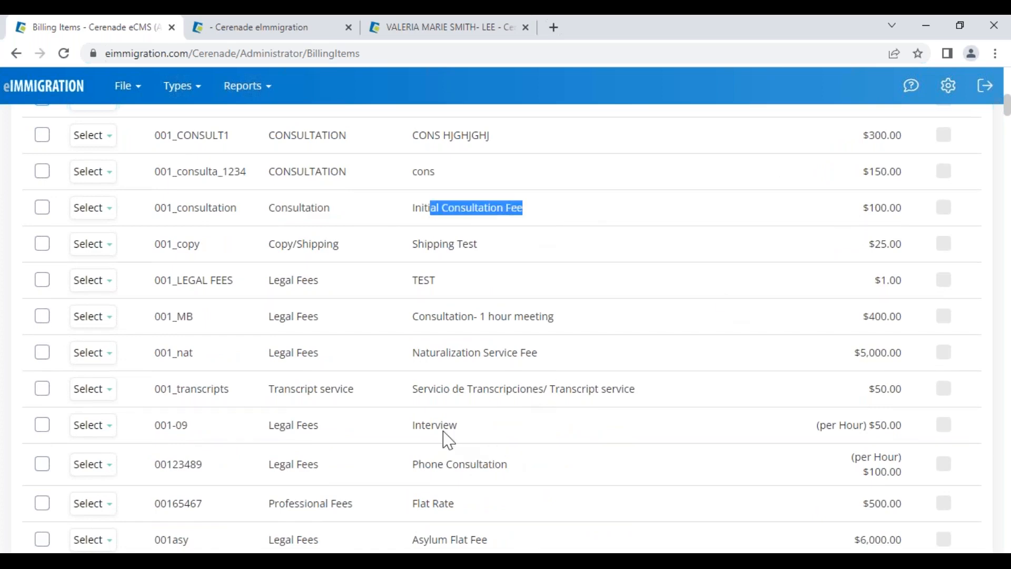
drag(412, 359, 568, 355)
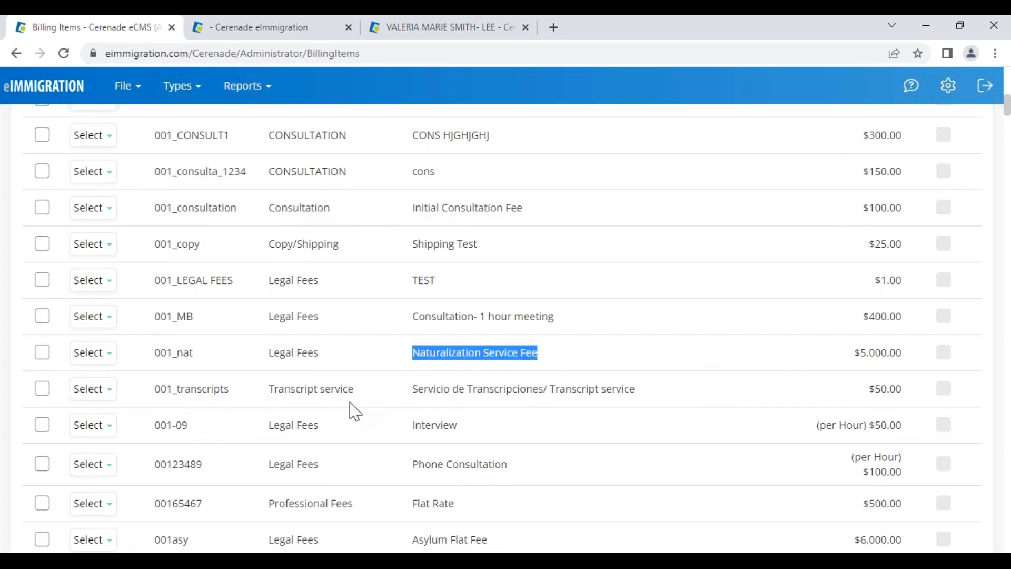
scroll(353, 409, up, 4)
scroll(248, 345, up, 5)
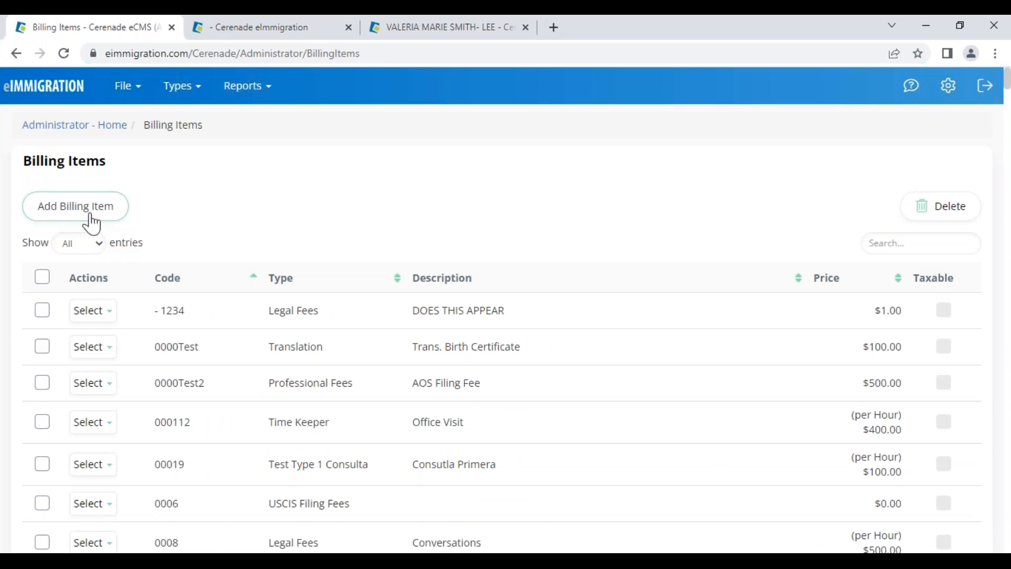
Start a new billing item with type Translation, code 123456 and description Translation
click(80, 213)
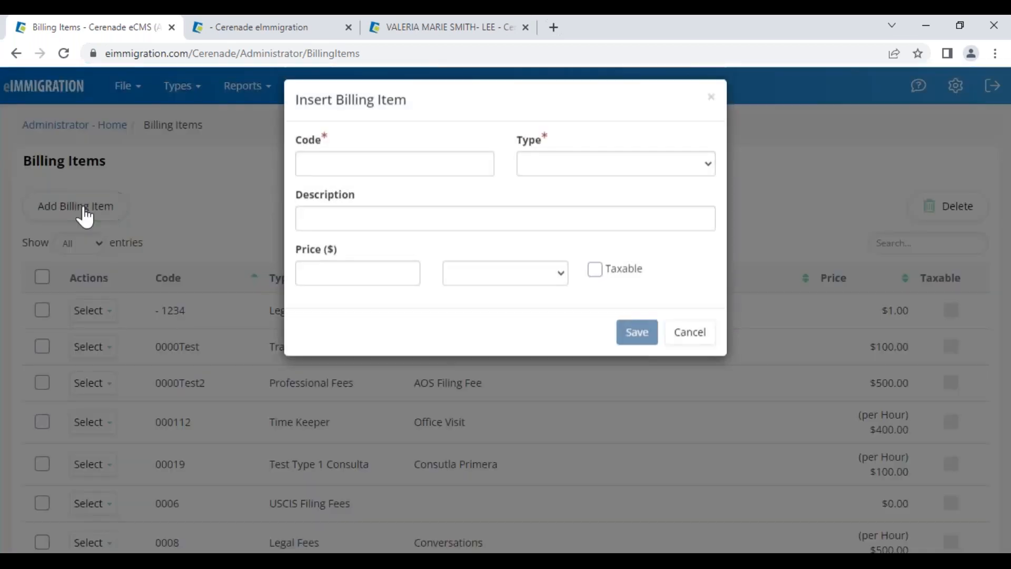
click(532, 177)
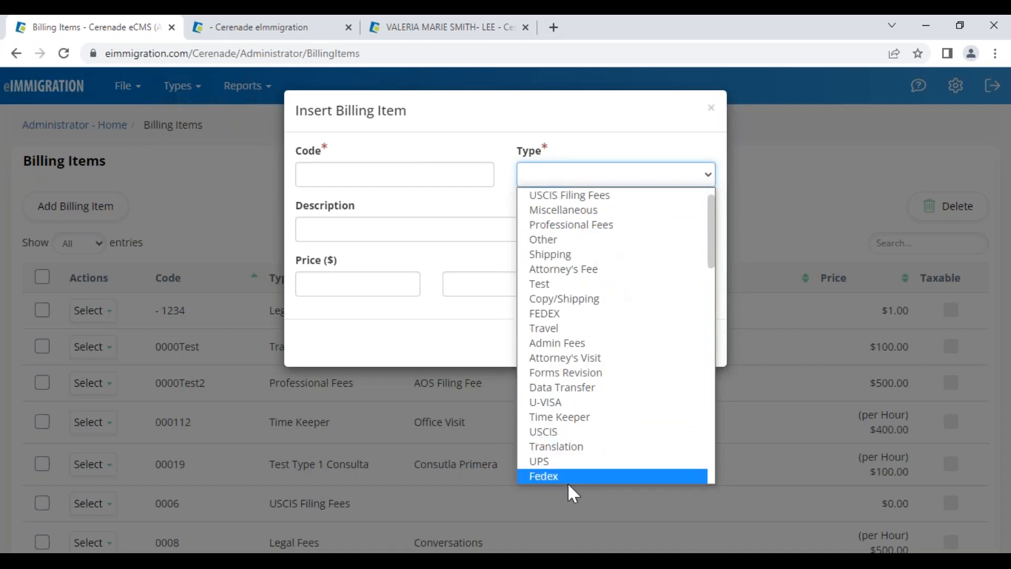
click(571, 451)
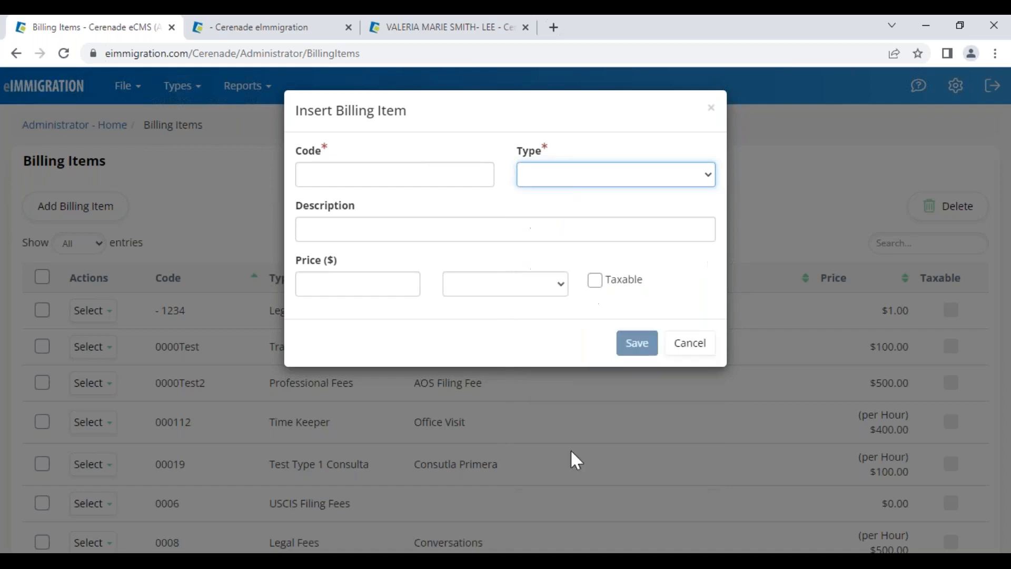
click(378, 179)
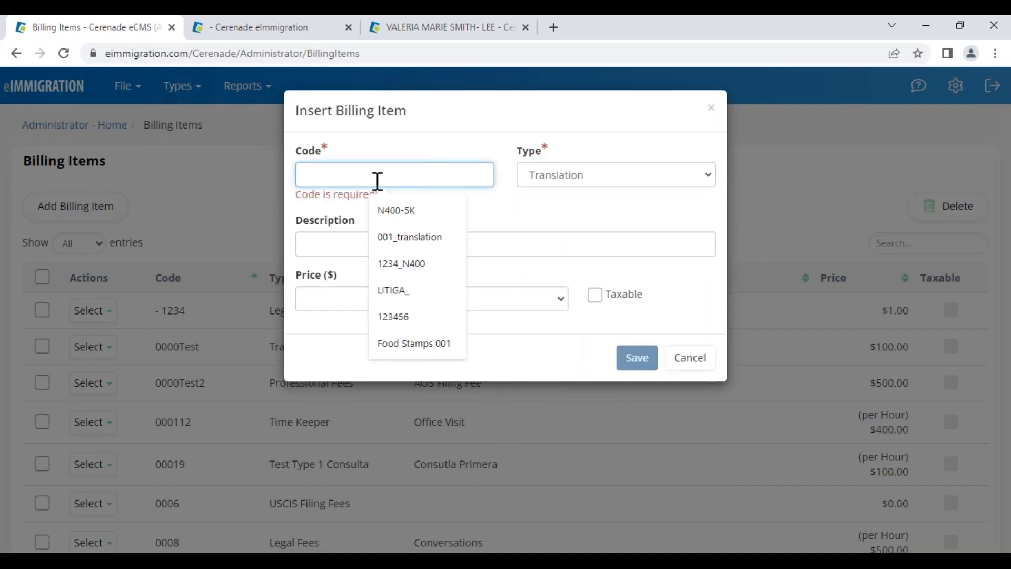
click(400, 240)
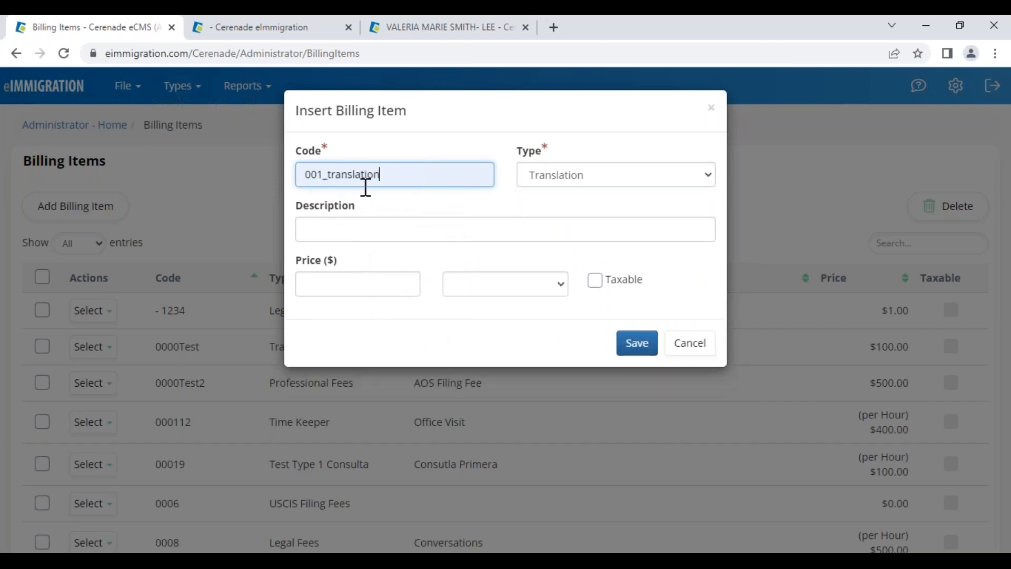
drag(384, 179, 309, 174)
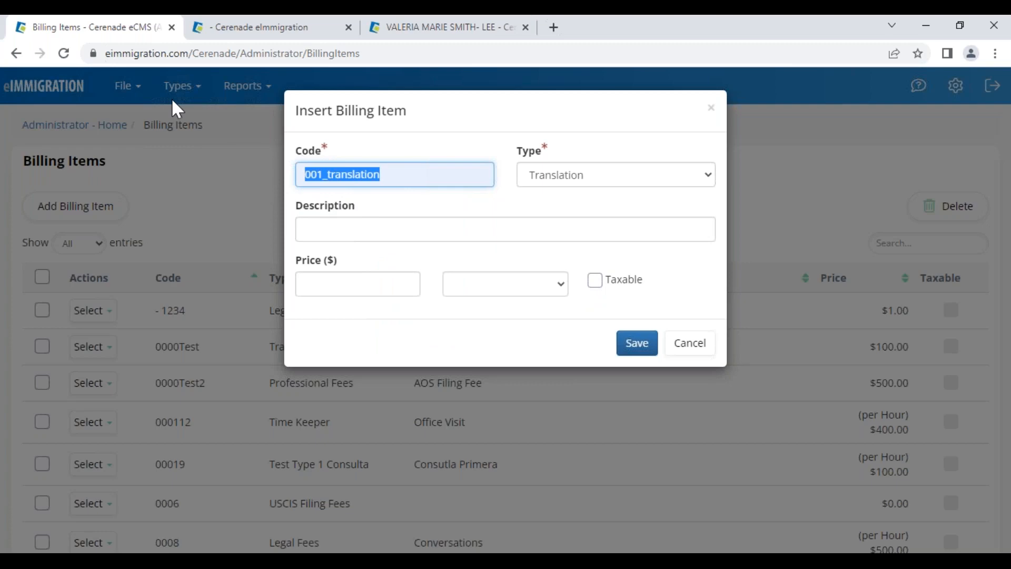
text(123456)
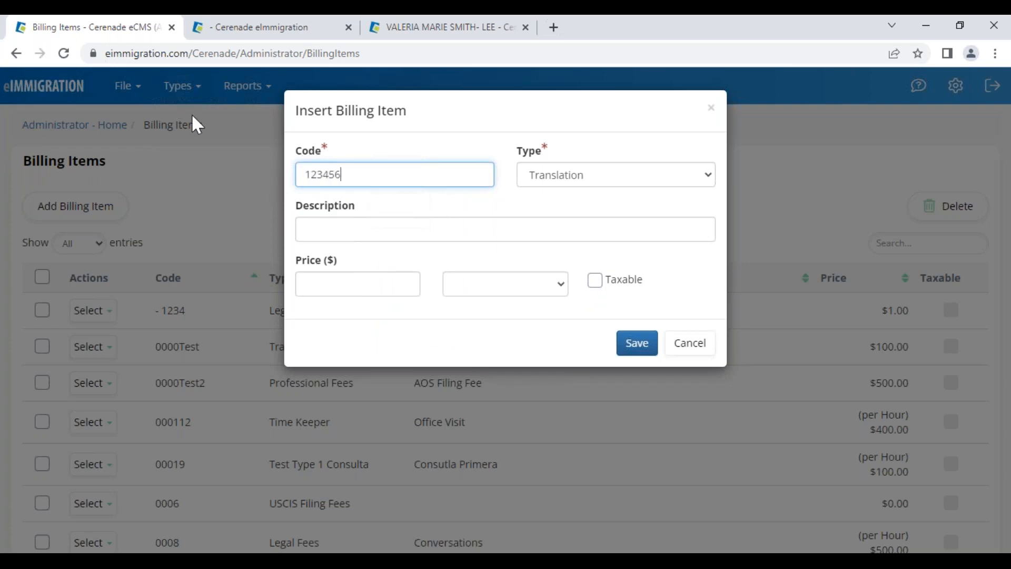
click(339, 231)
click(406, 371)
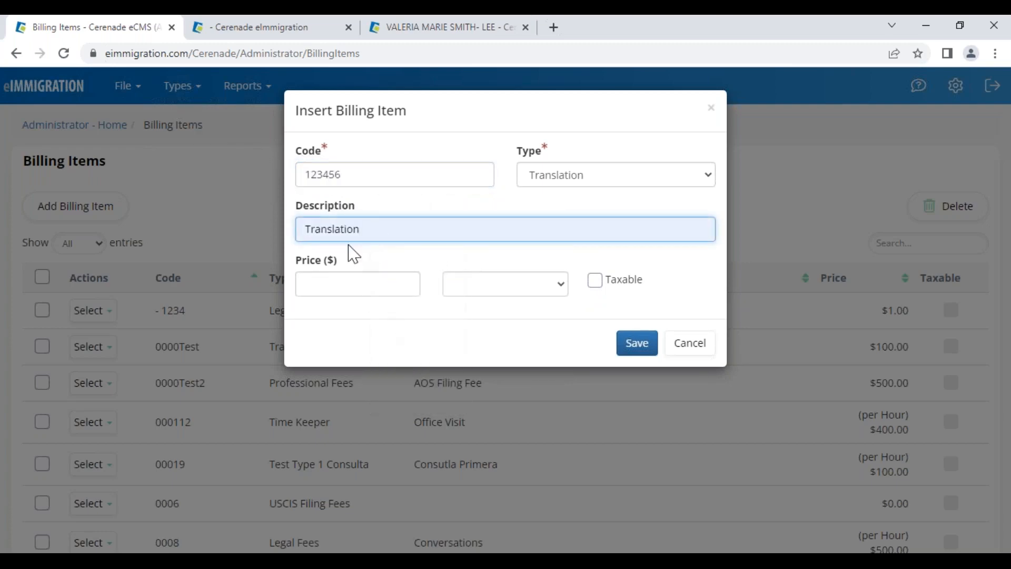
Set the item's price to 75 with a blank price unit, then close the dialog
click(361, 282)
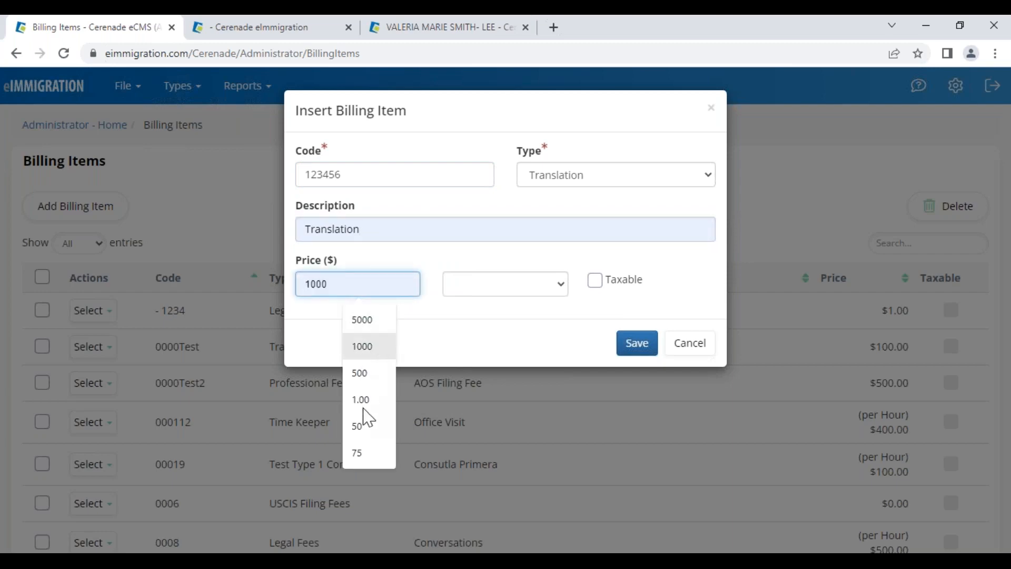
click(360, 452)
click(469, 284)
click(471, 320)
click(485, 289)
click(477, 306)
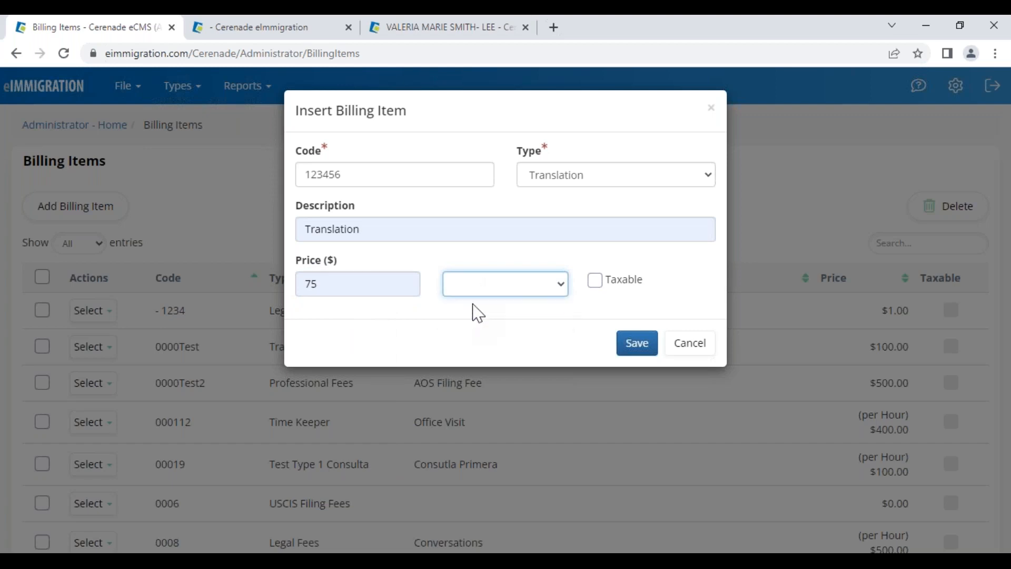
click(585, 312)
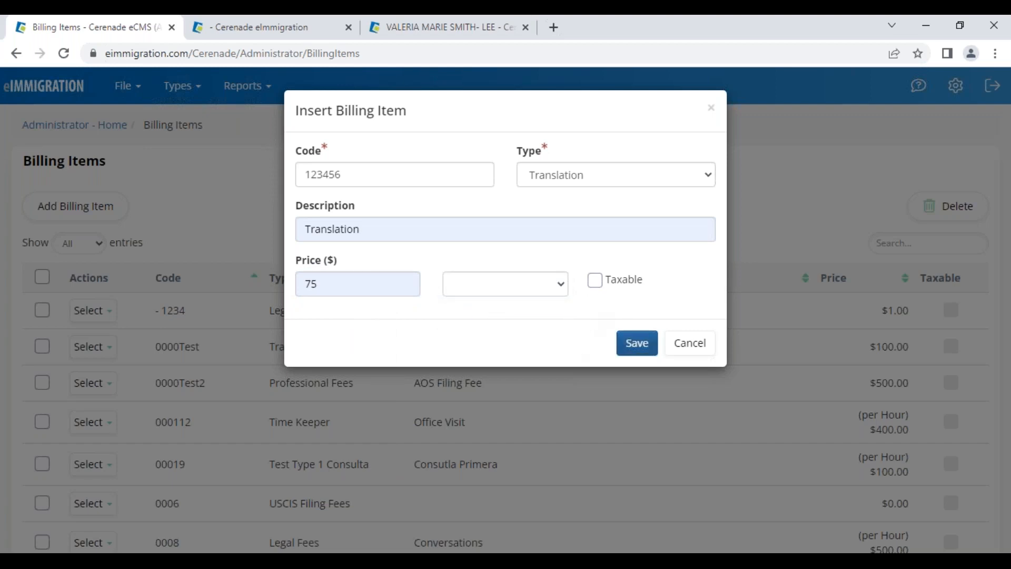
click(695, 346)
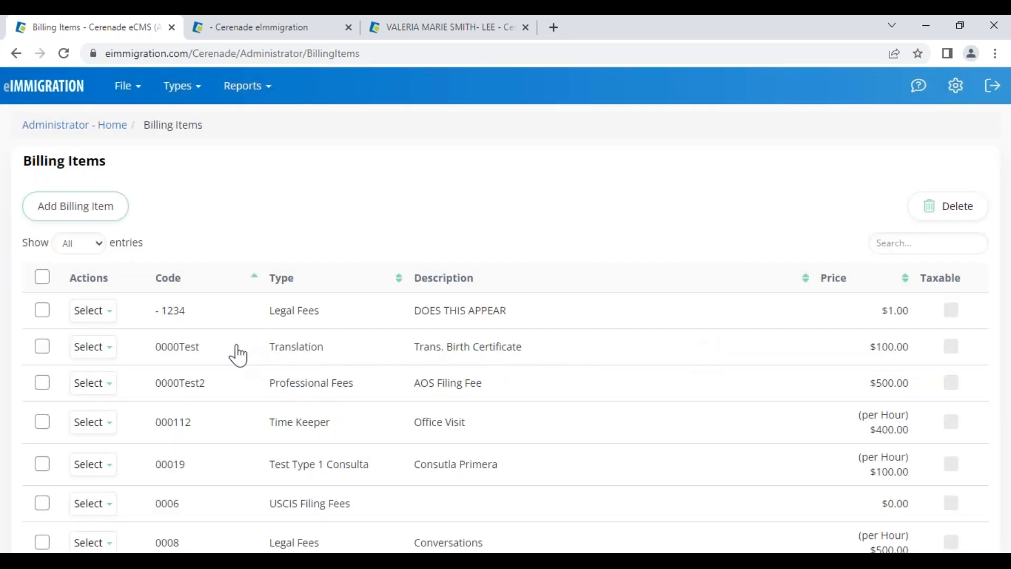
scroll(235, 361, down, 2)
scroll(234, 362, up, 2)
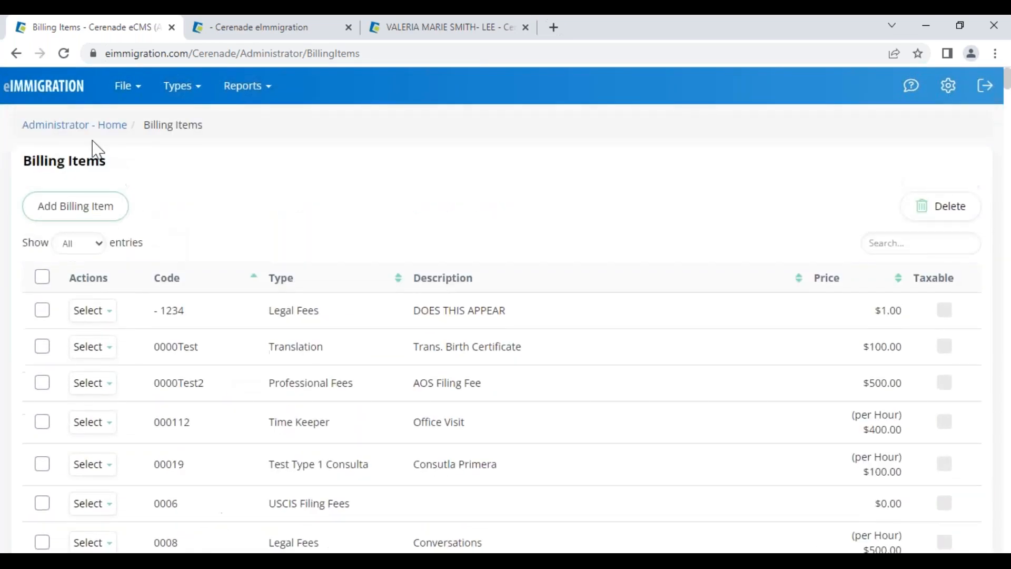
Open the Naturalization/Ciudadania case process's billing items from the Case Processes list
click(94, 125)
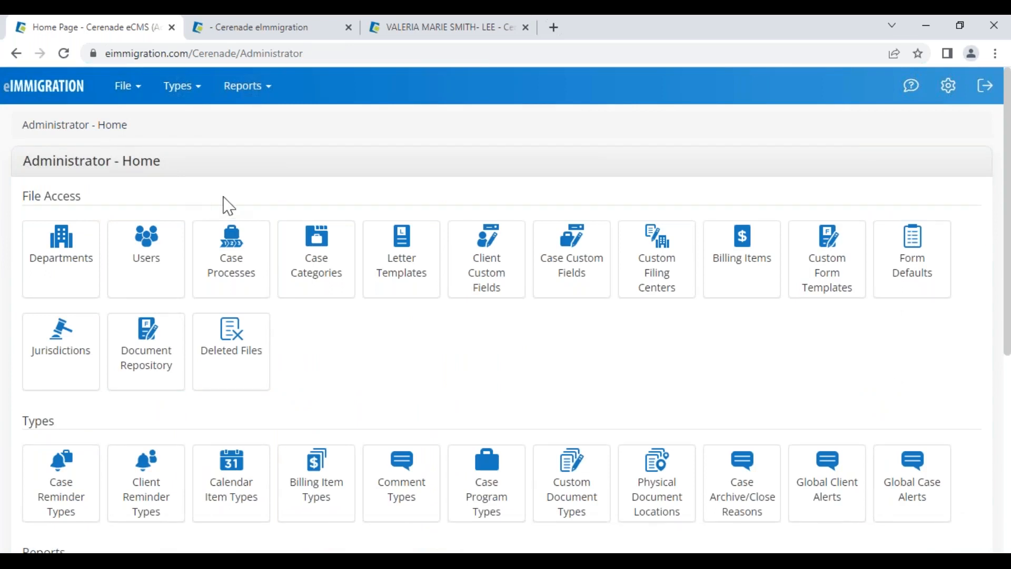
click(232, 280)
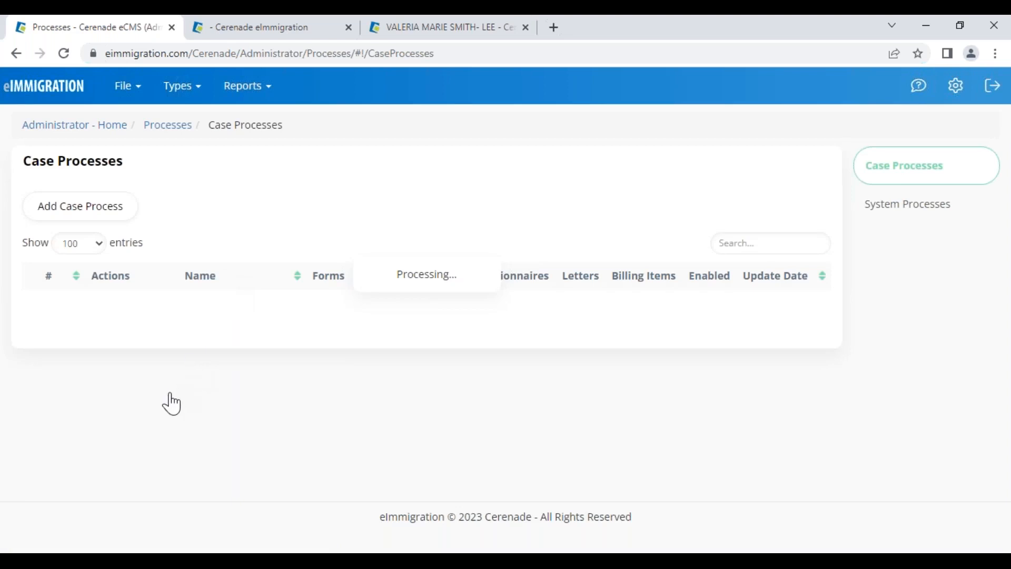
drag(170, 391, 293, 396)
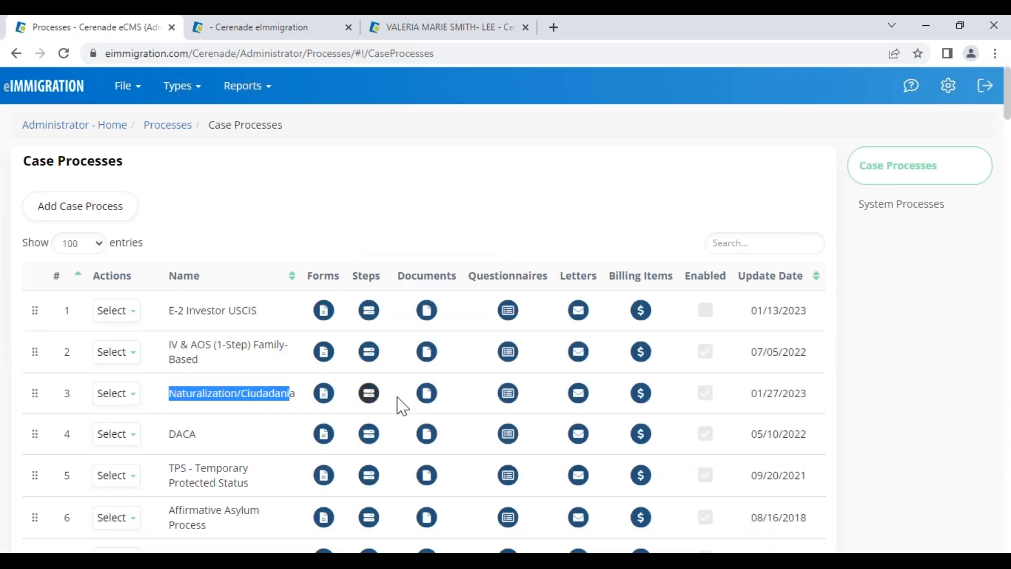
click(641, 393)
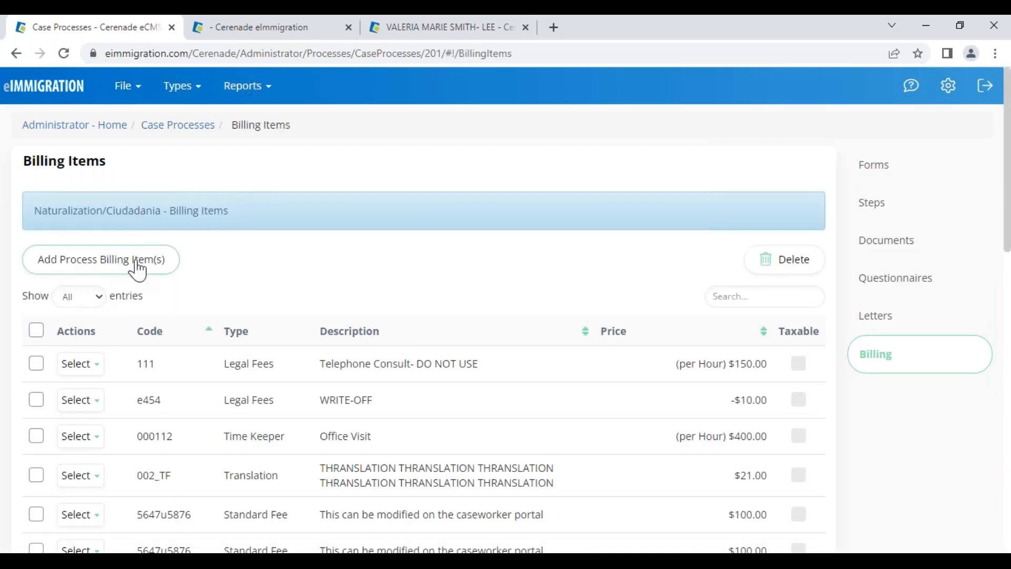
Review the Naturalization process's billing items, then return to Administrator Home
scroll(367, 478, down, 4)
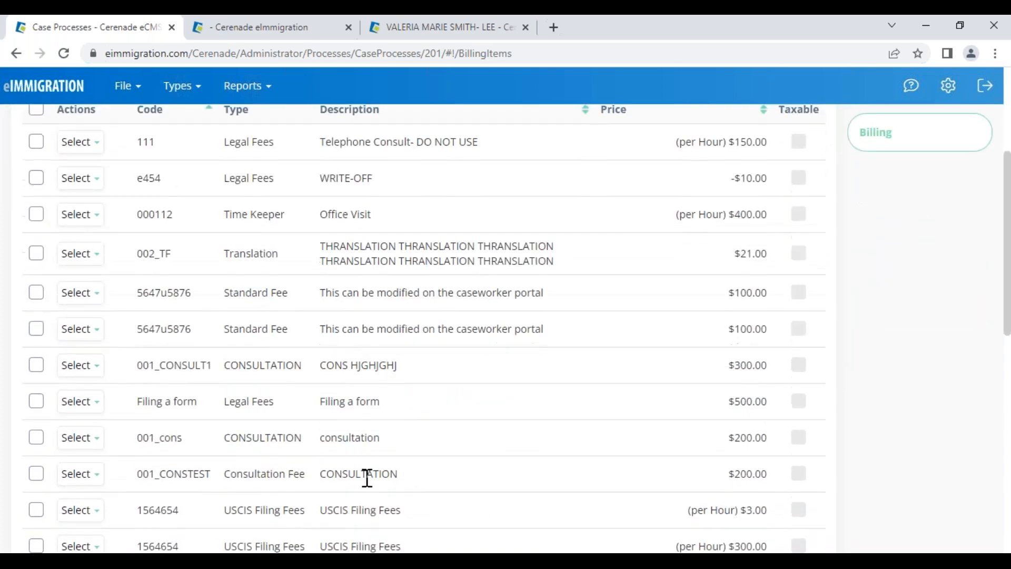
scroll(367, 478, down, 8)
drag(332, 431, 411, 433)
scroll(410, 433, up, 12)
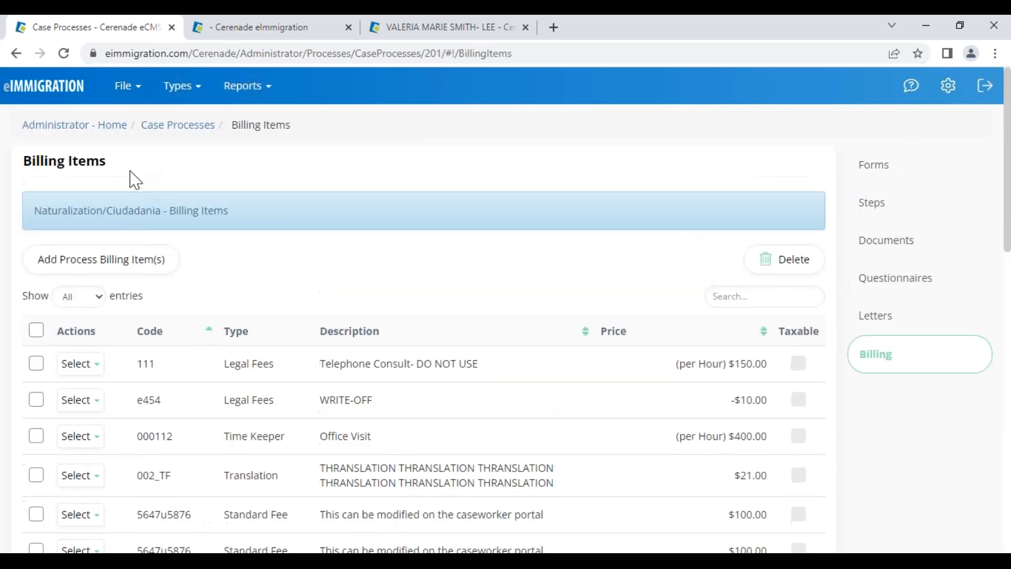
click(57, 128)
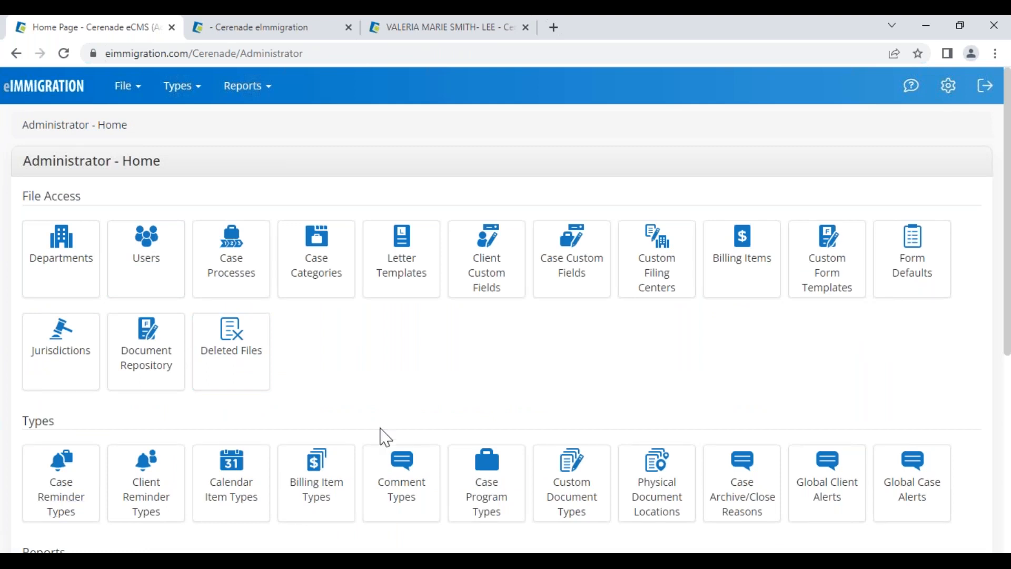
In Custom Form Templates, list the Custom Intake Forms, then switch to System Intake Forms
click(828, 272)
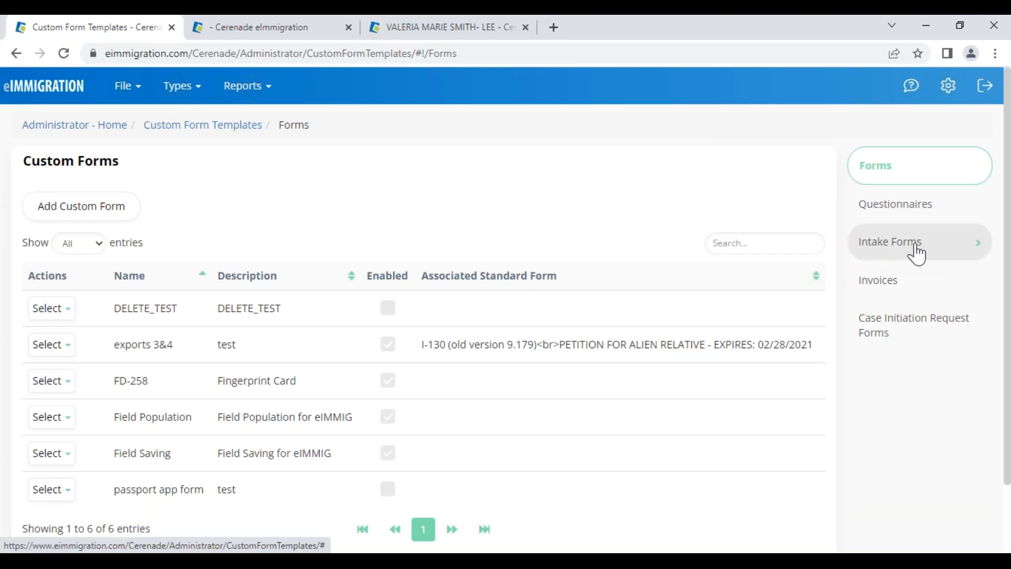
click(917, 254)
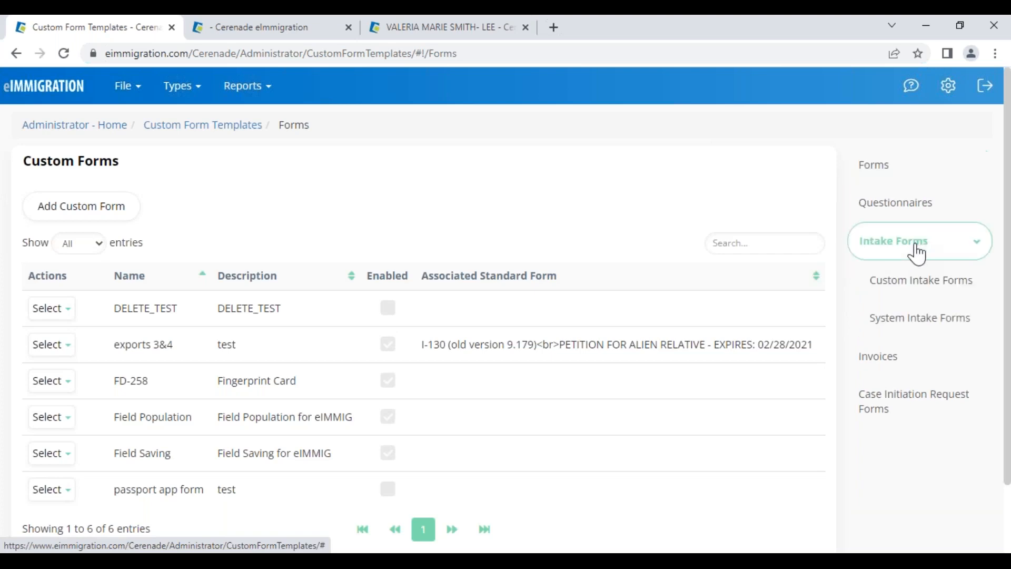
click(904, 300)
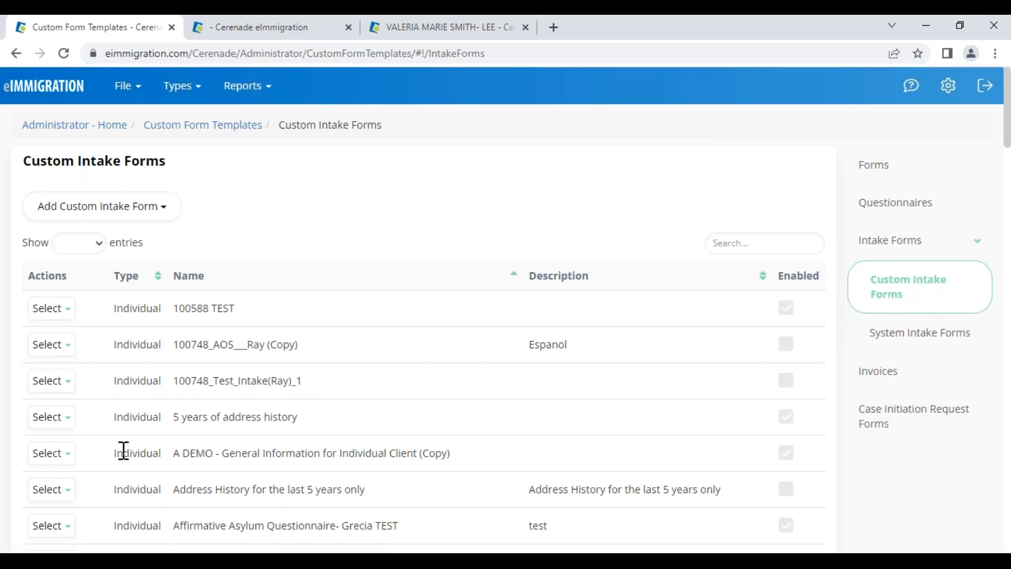
click(51, 418)
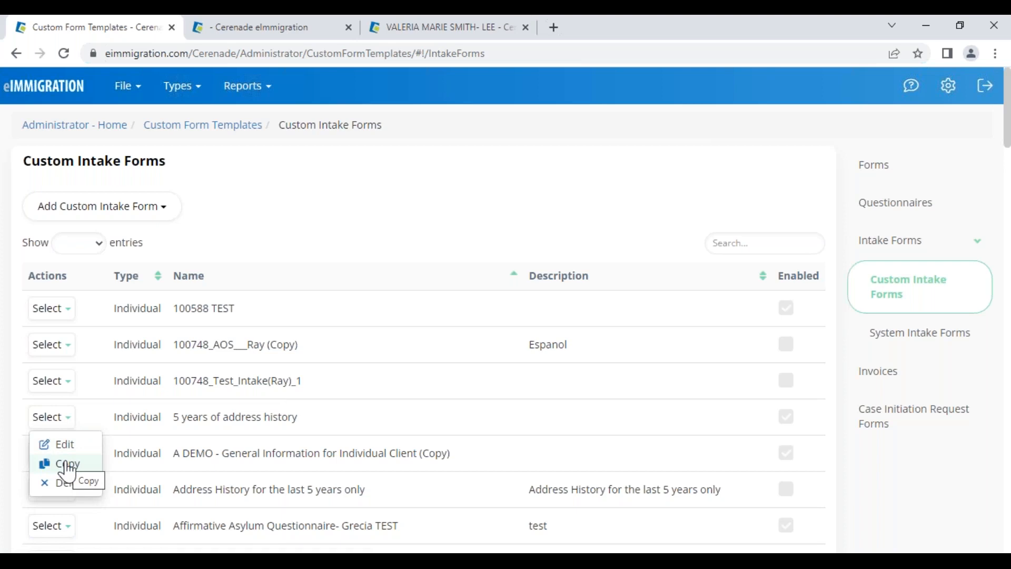
click(912, 341)
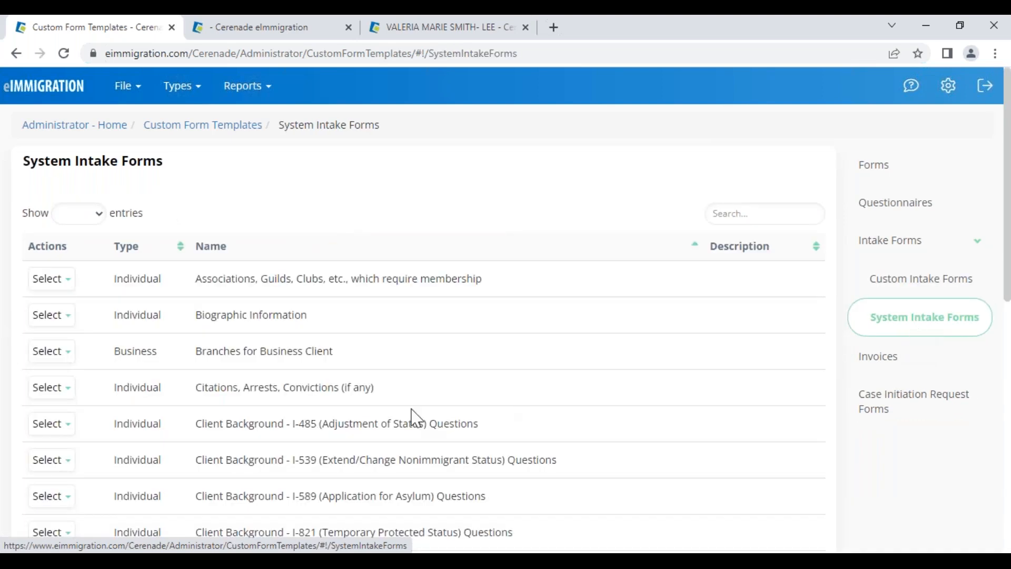
Scan the System Intake Forms list for the I-821 (Temporary Protected Status) Questions form
drag(194, 315, 324, 319)
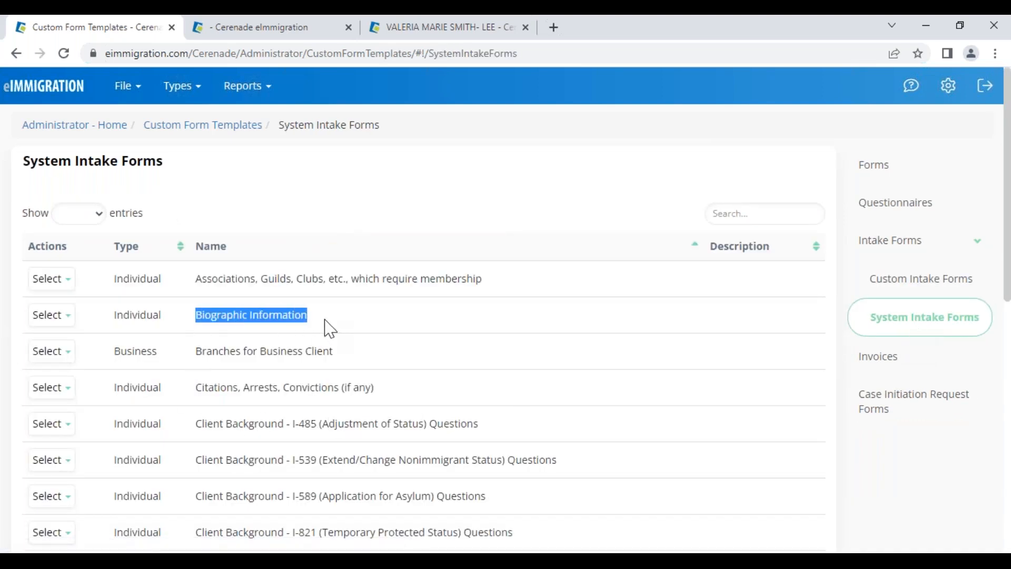
scroll(209, 497, down, 4)
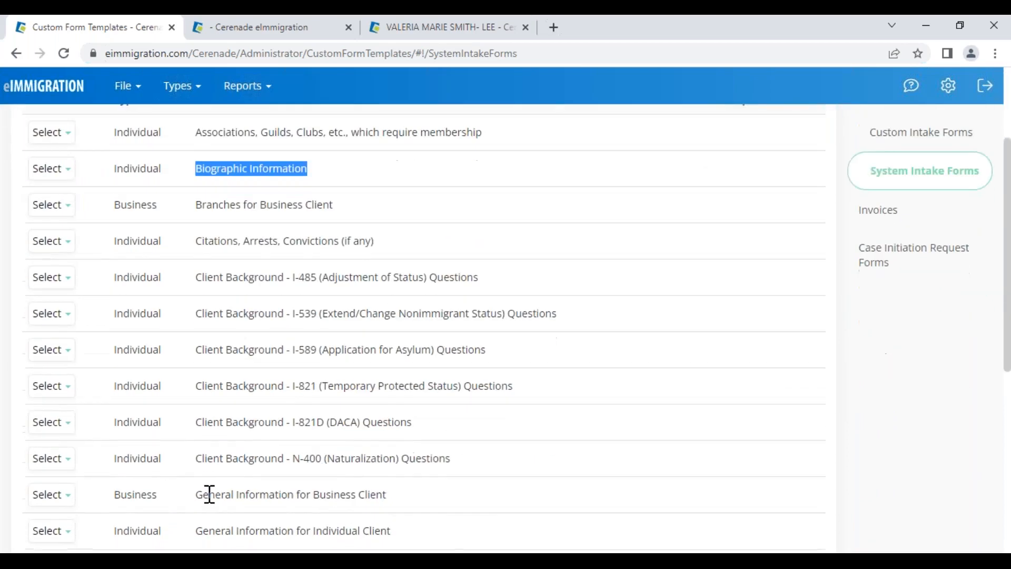
drag(209, 454, 438, 456)
scroll(269, 491, down, 3)
click(208, 369)
drag(196, 343, 270, 372)
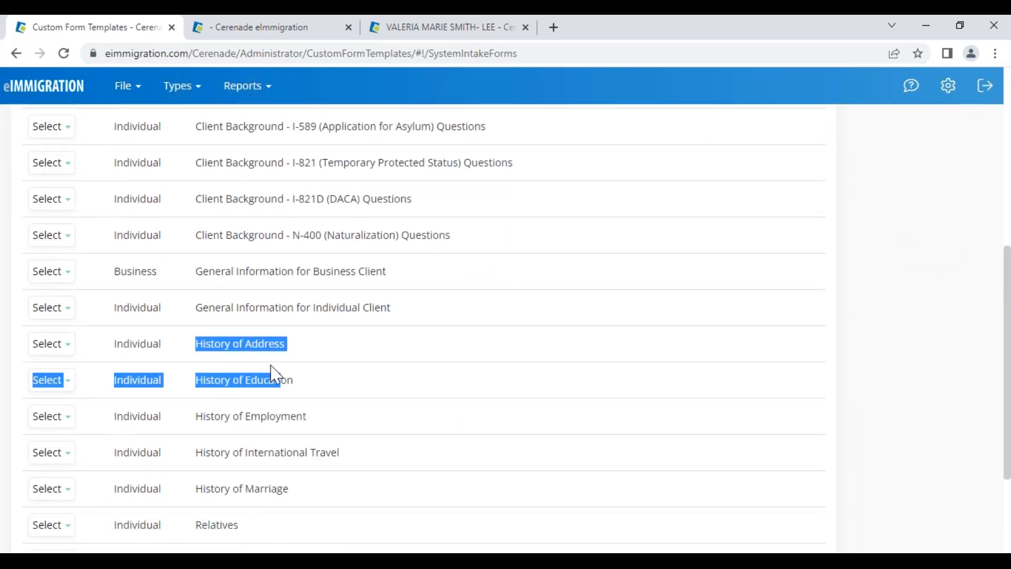
drag(207, 416, 335, 418)
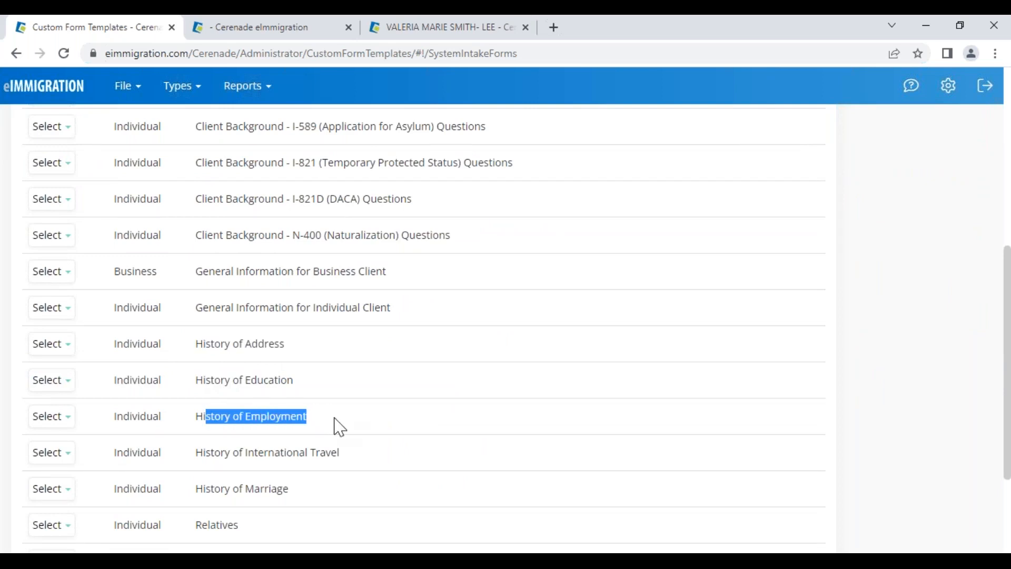
scroll(222, 524, down, 3)
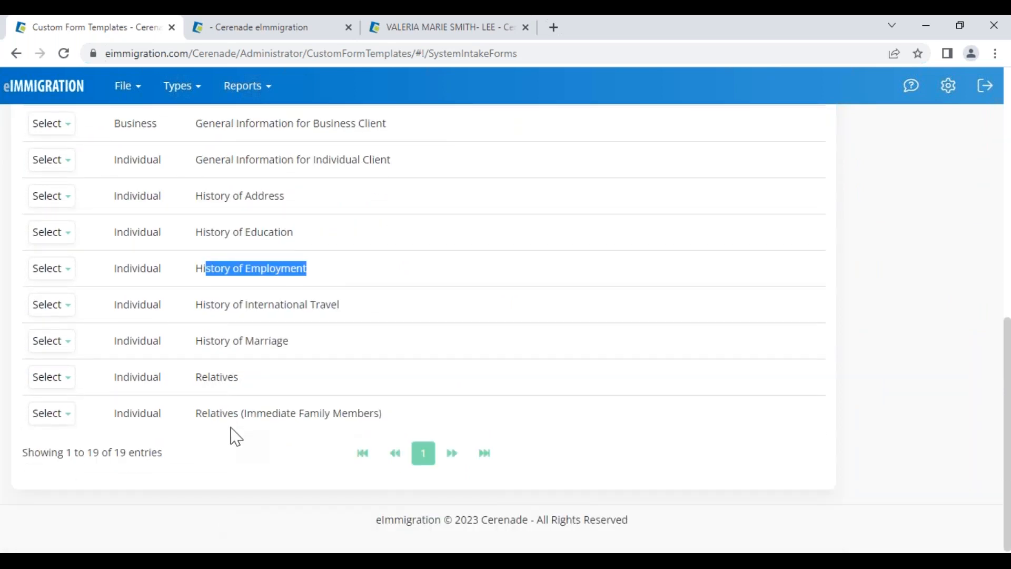
scroll(232, 428, up, 6)
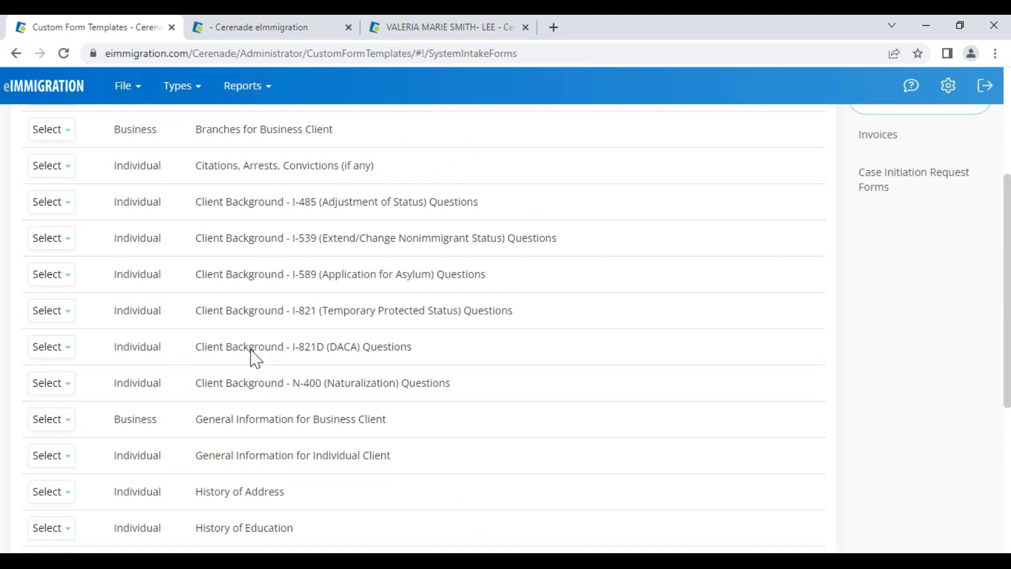
drag(233, 383, 442, 384)
drag(272, 310, 491, 321)
Copy the Client Background - I-821 (Temporary Protected Status) Questions form via its Select menu
click(63, 309)
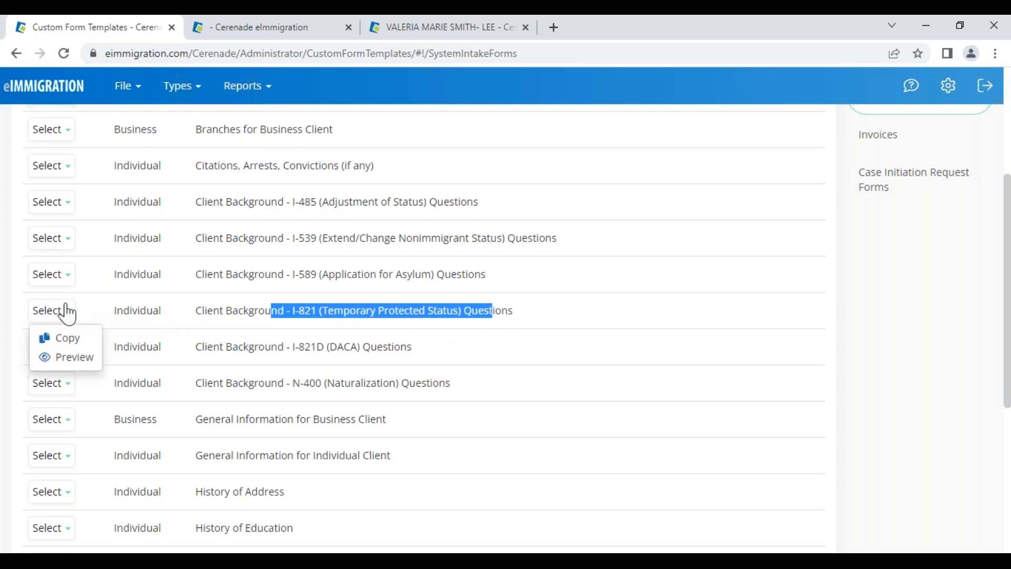
click(67, 348)
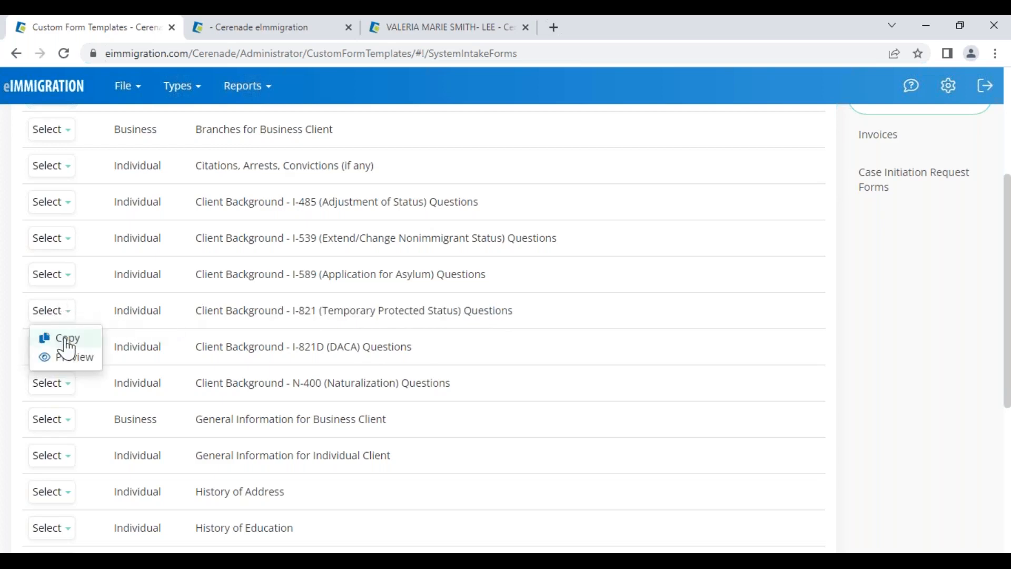
click(67, 348)
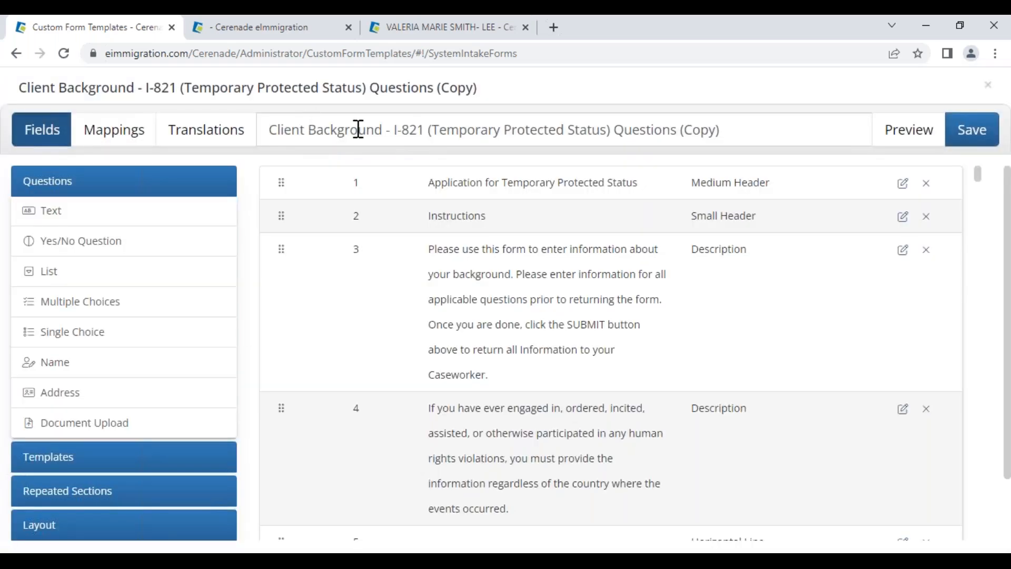
Retitle the copy 'I-821 (Temporary Protected Status) Intake Form - VV 012723' and scroll through its questions
drag(393, 129, 165, 129)
key(BackSpace)
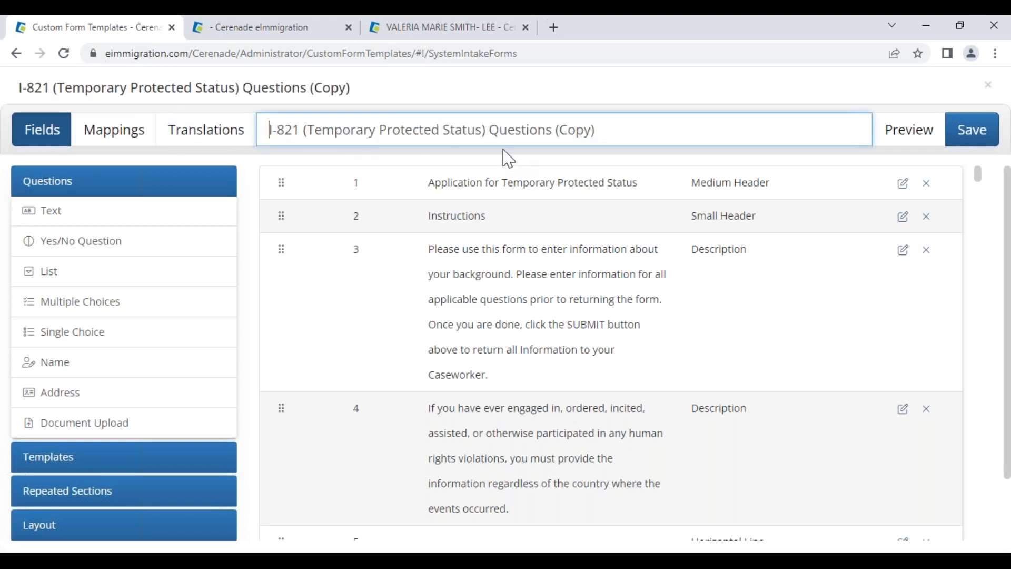
drag(489, 130, 688, 140)
text(Intqaqke For)
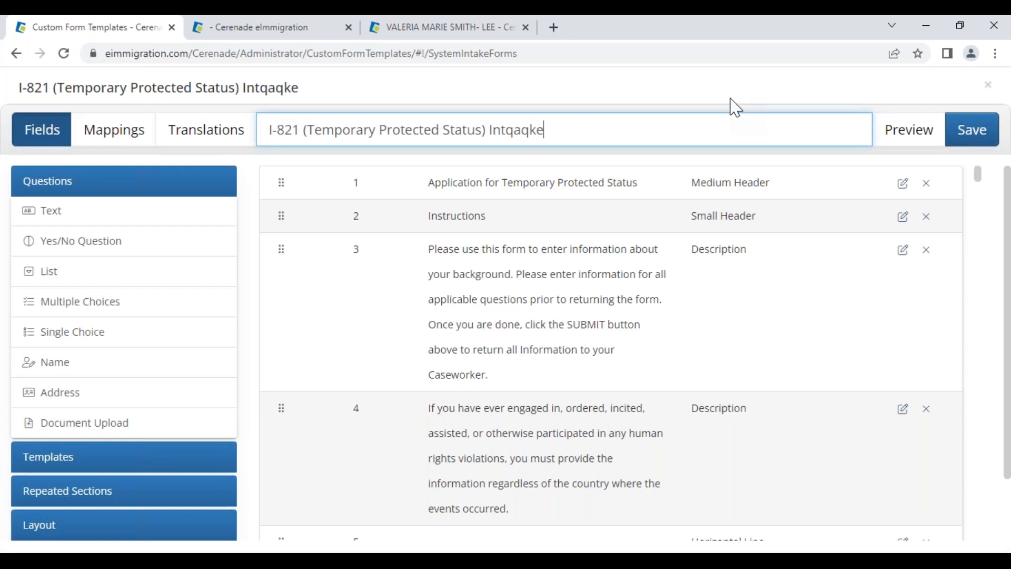
key(BackSpace)
key(BackSpace)
key(BackSpace)
key(BackSpace)
key(BackSpace)
text(a)
text(ke Form - VV 012732)
key(BackSpace)
key(BackSpace)
text(23)
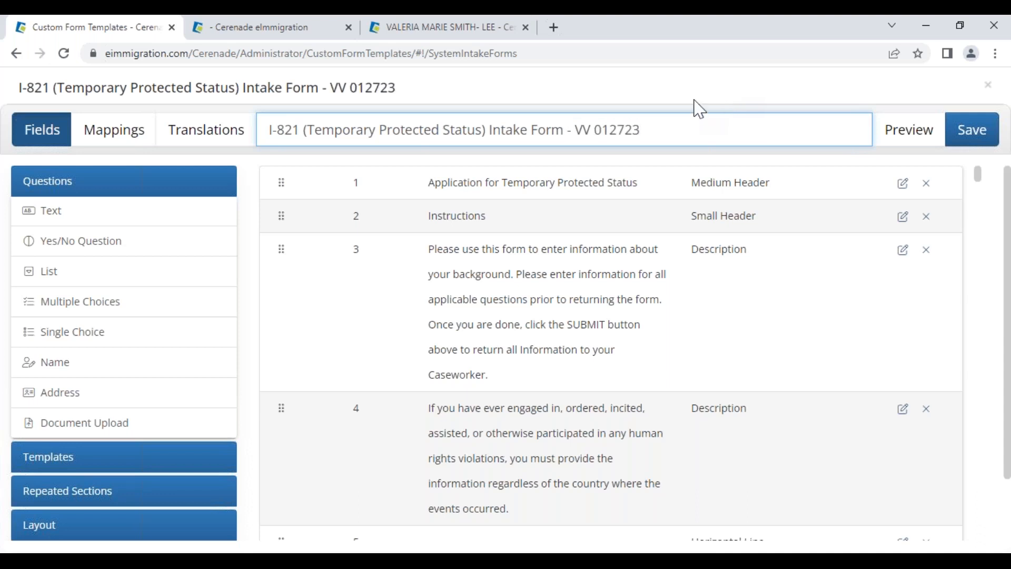
scroll(482, 295, down, 10)
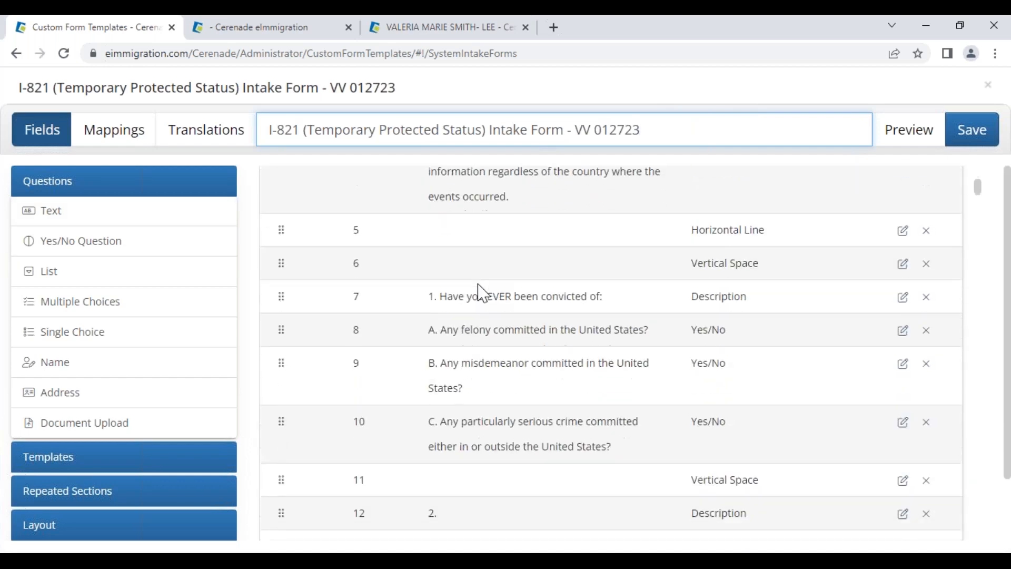
scroll(486, 298, down, 5)
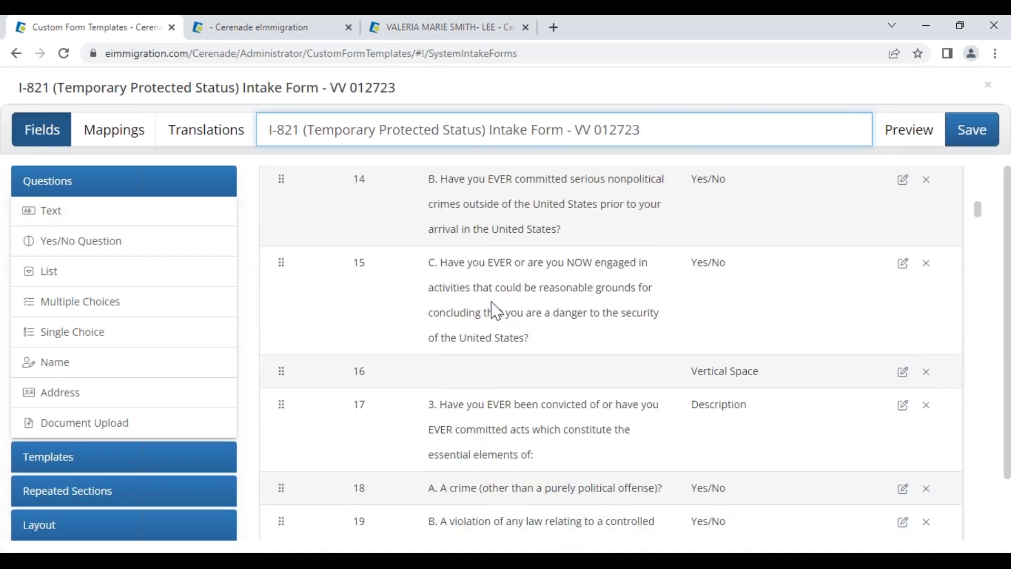
scroll(494, 308, down, 3)
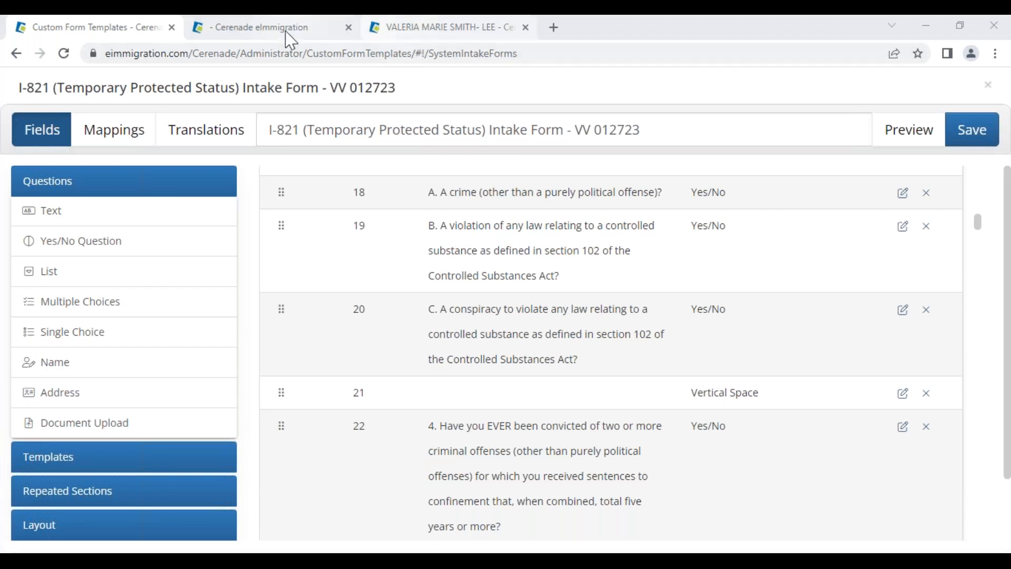
mouse_move(285, 37)
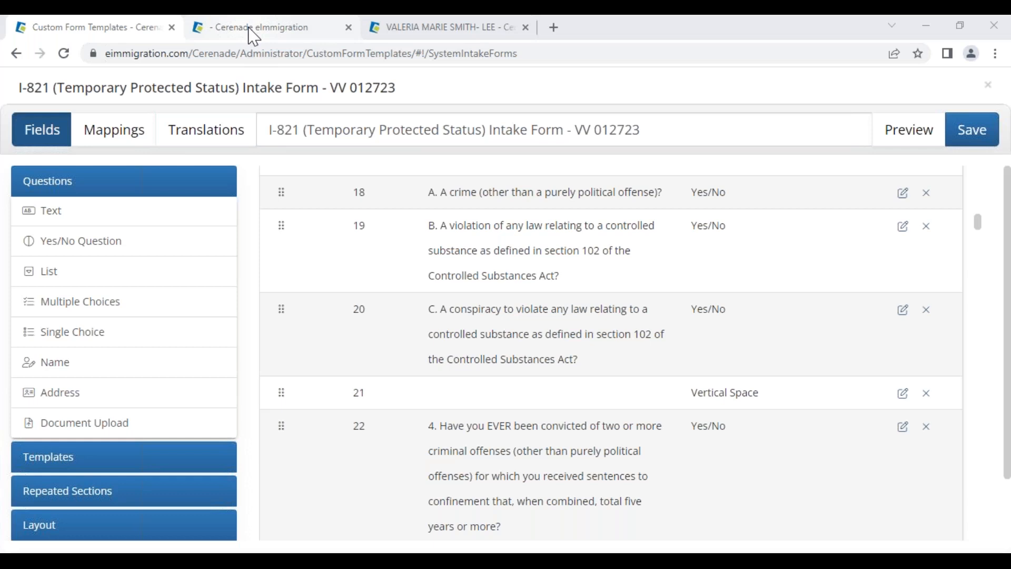
Open the Administrator Home page in a separate tab from the case folders page
click(282, 29)
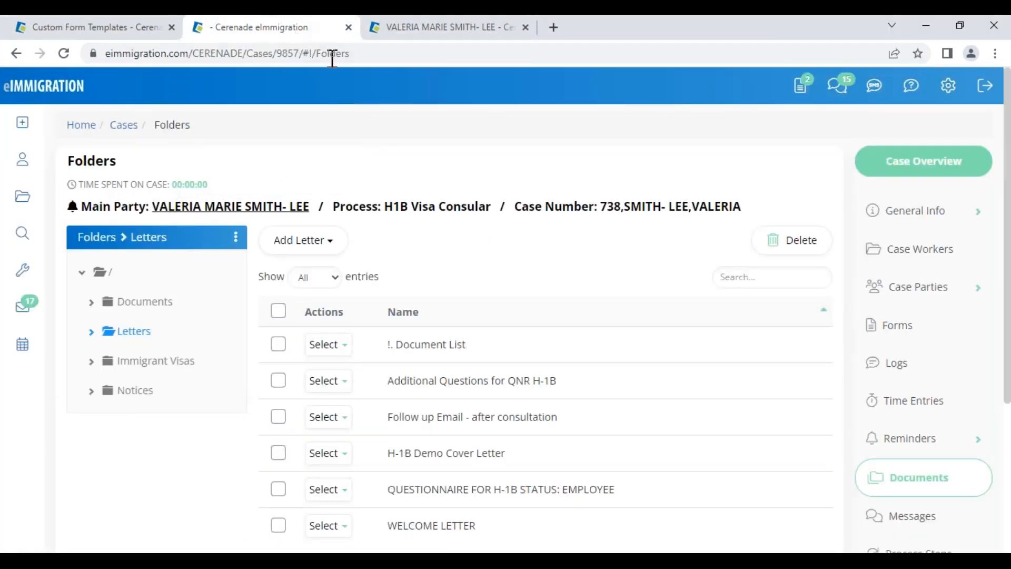
click(948, 85)
right_click(927, 119)
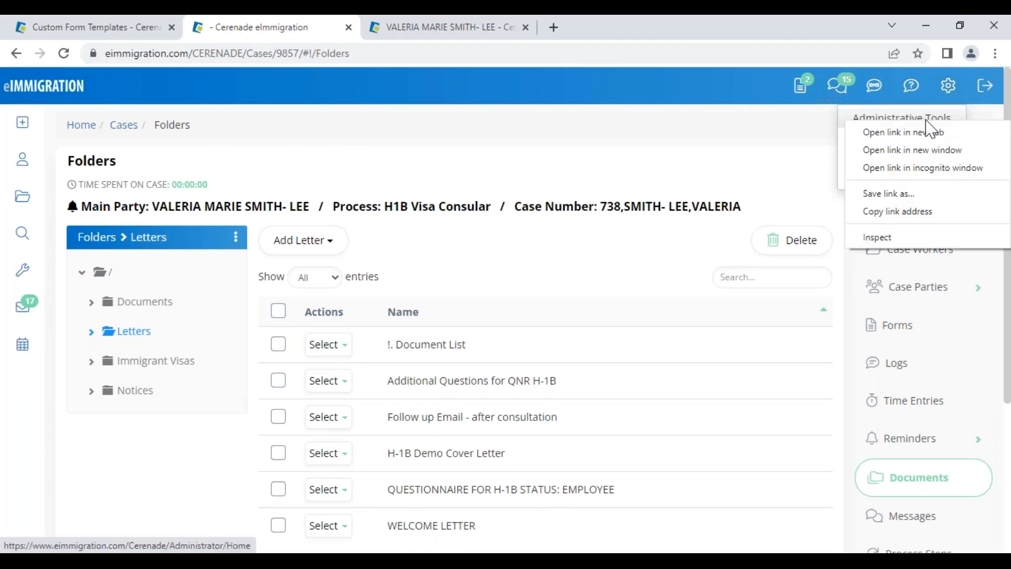
click(923, 134)
drag(374, 25, 34, 23)
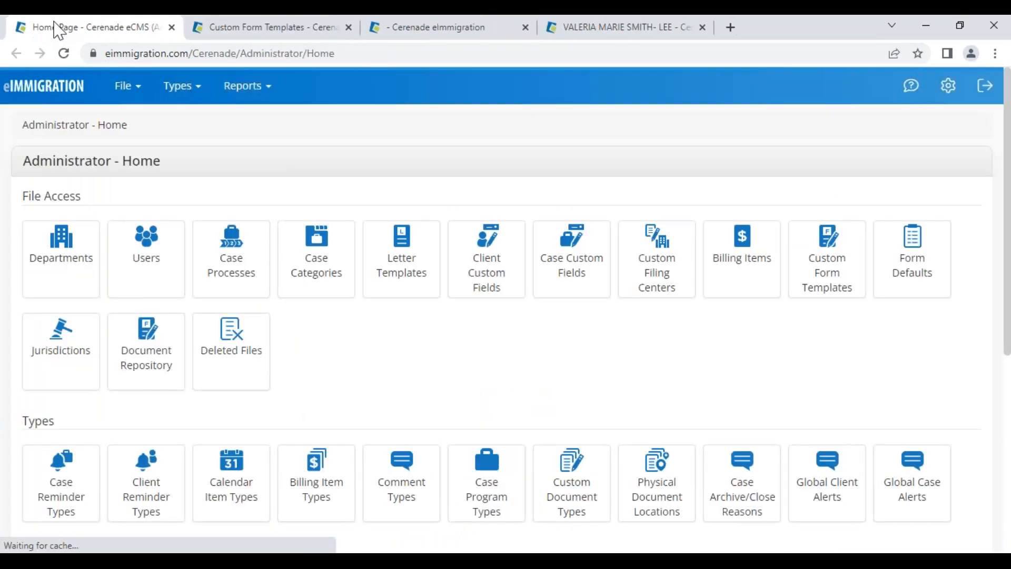
scroll(79, 448, down, 5)
Look through Application Settings' Form Settings, close the Auto Reduce Font Size list, and return home
click(64, 427)
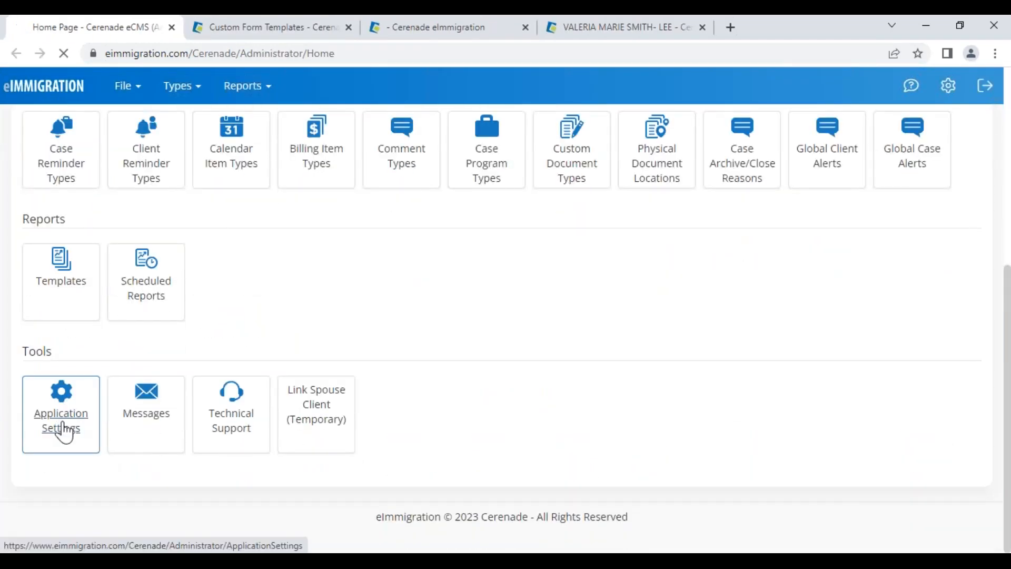
scroll(126, 437, down, 6)
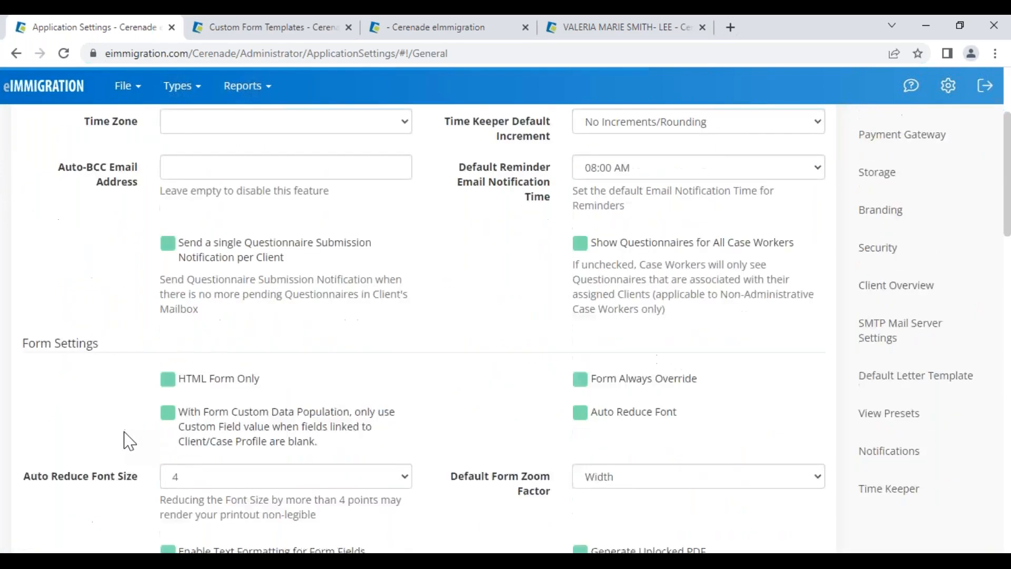
drag(24, 196, 131, 199)
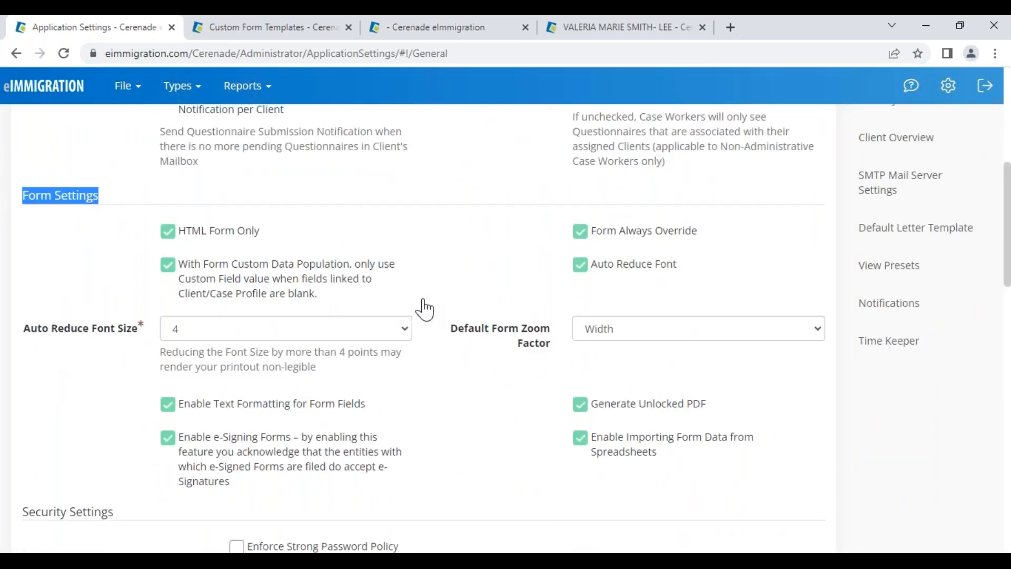
click(582, 267)
click(266, 331)
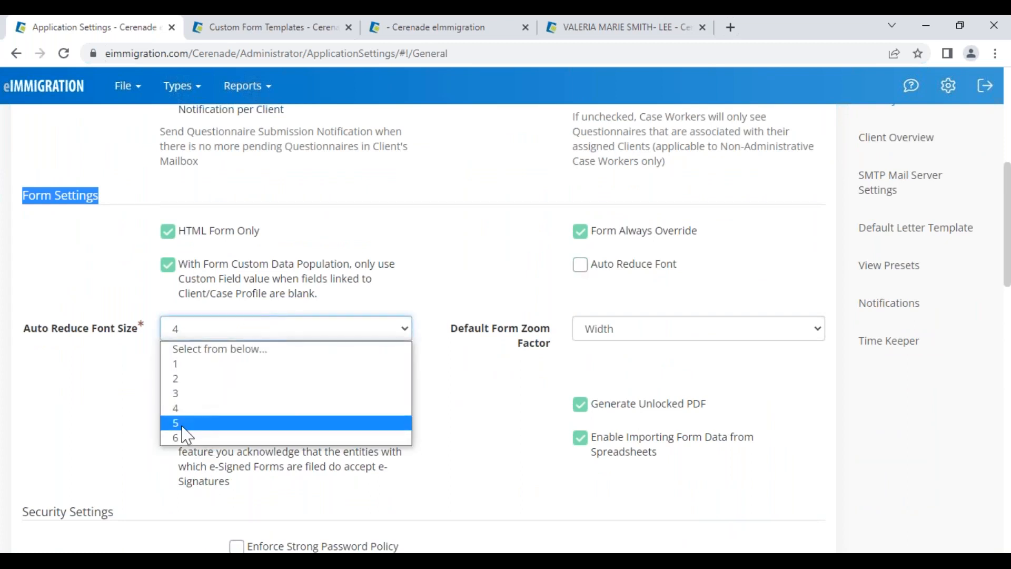
click(112, 436)
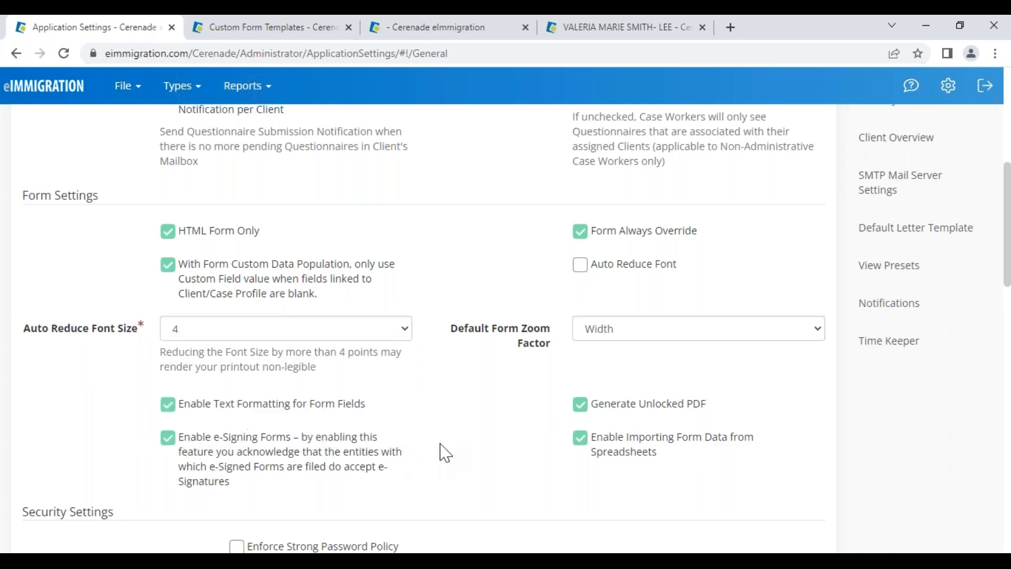
scroll(461, 446, down, 10)
scroll(461, 447, down, 5)
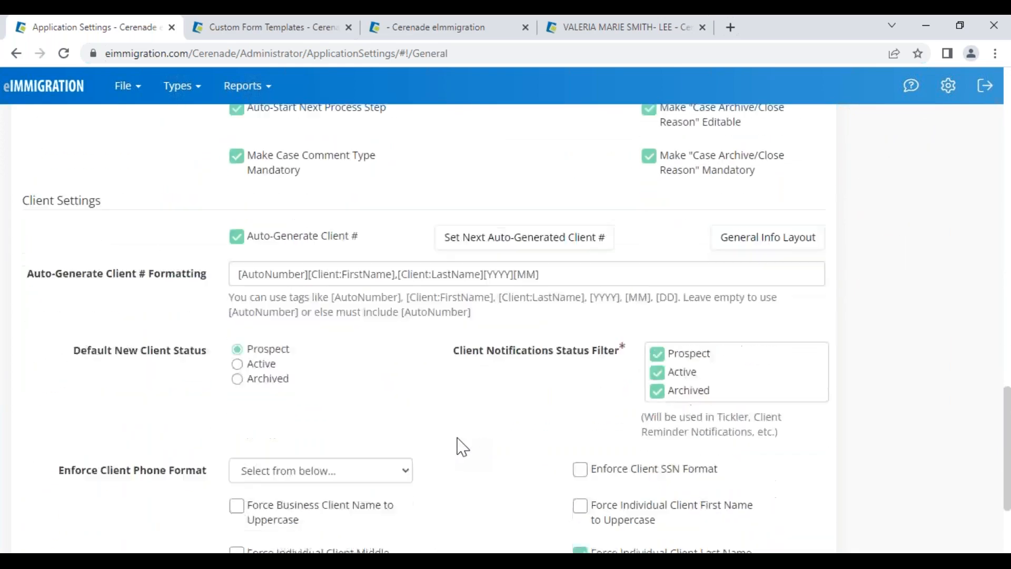
scroll(462, 448, up, 8)
scroll(462, 448, up, 10)
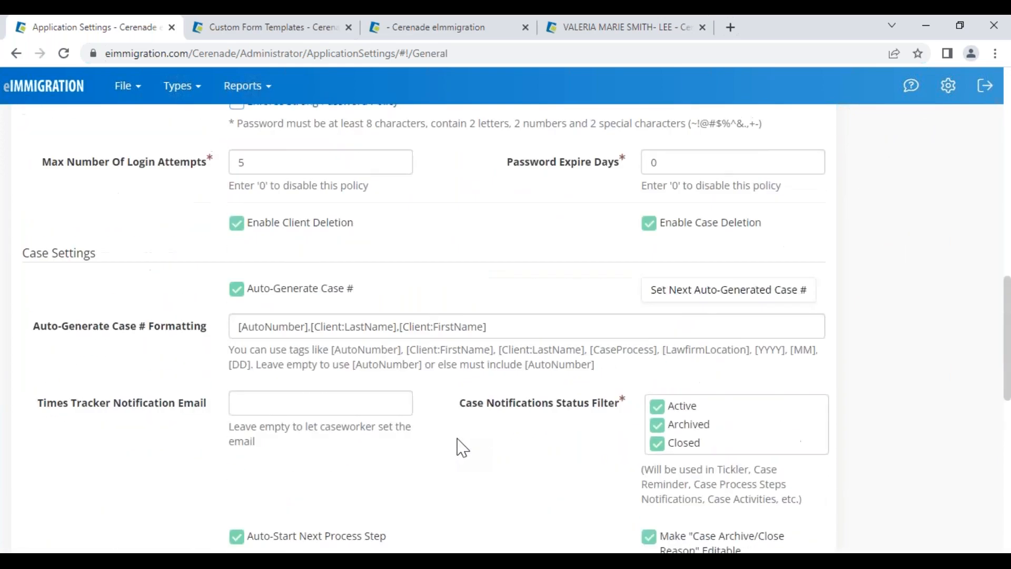
scroll(469, 440, up, 2)
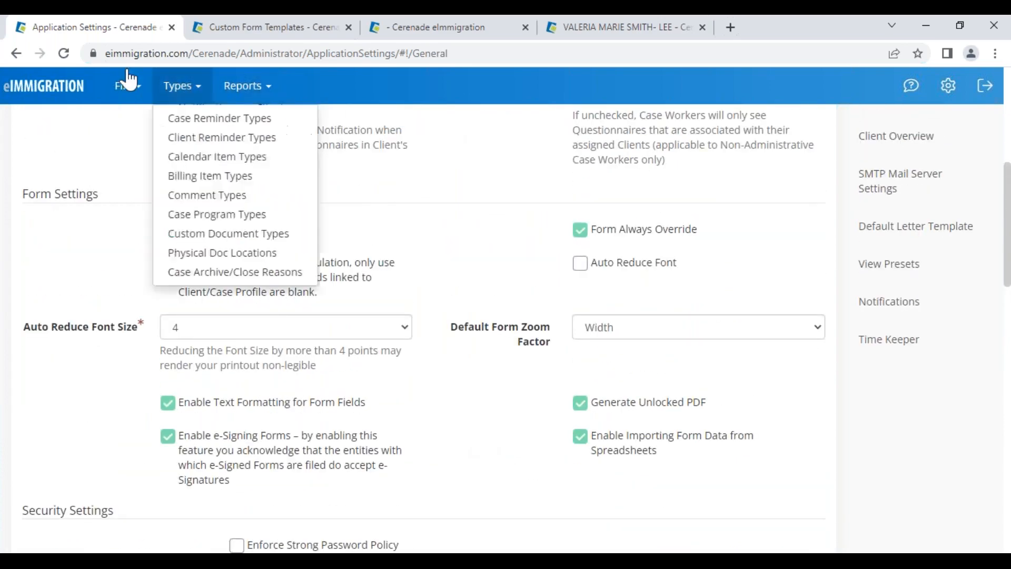
click(10, 100)
Append Name, Yes/No, Document Upload and Address items 126–129, then pick the Client Father template
click(334, 31)
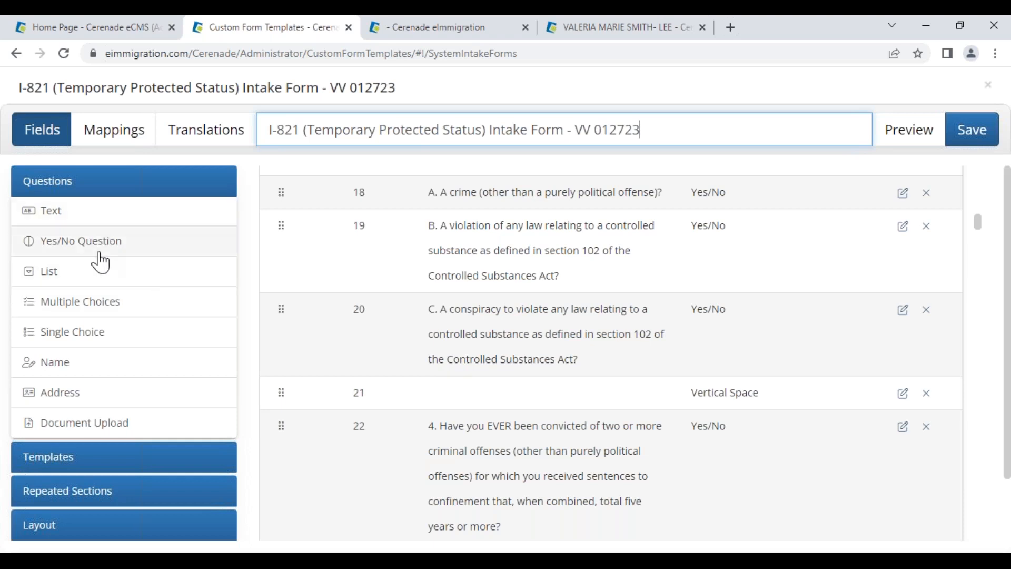
click(92, 370)
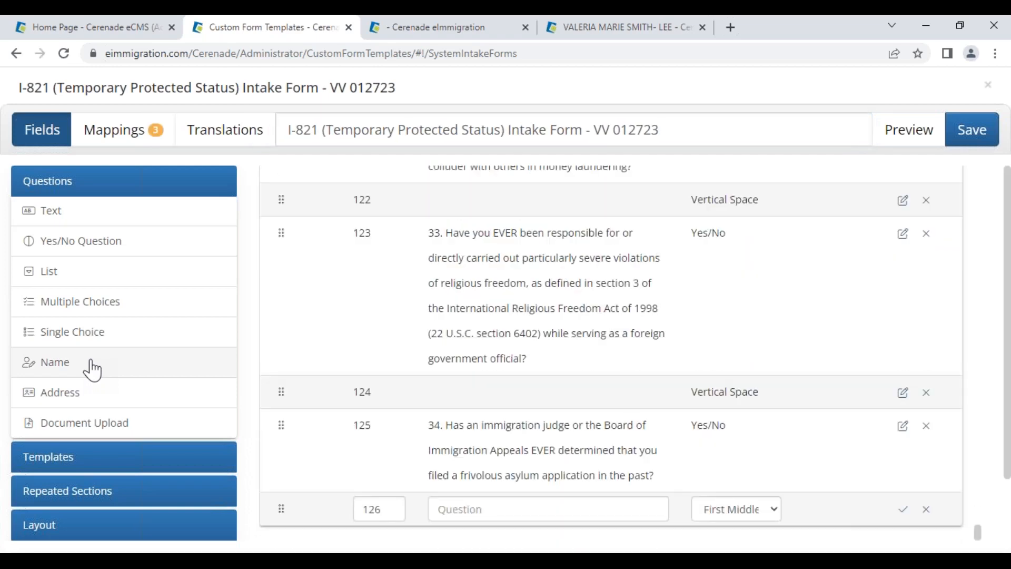
click(93, 244)
click(80, 424)
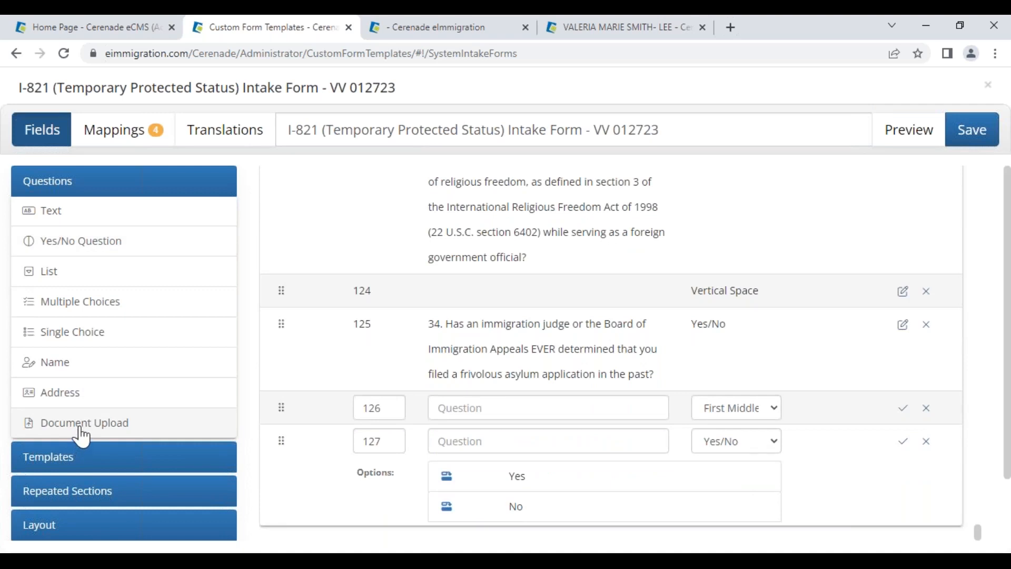
click(82, 403)
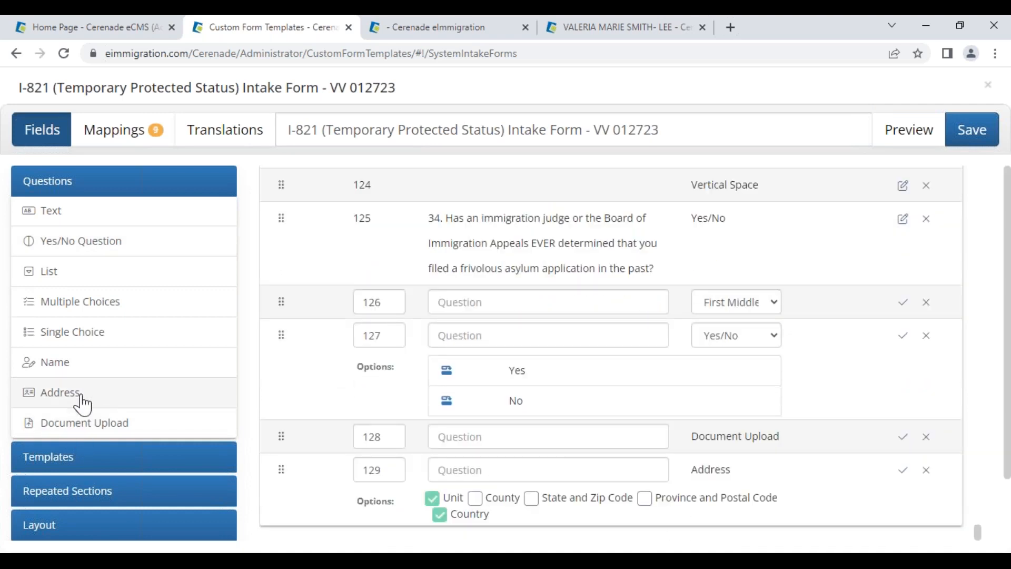
click(73, 468)
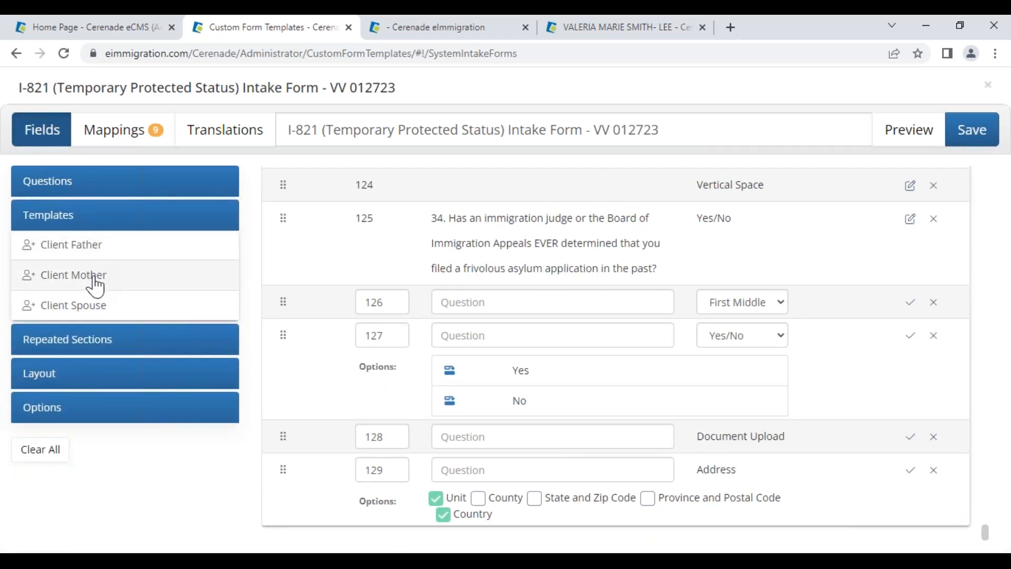
click(73, 255)
Clear all Client Father fields, then select the father's first, middle and last name
scroll(337, 324, down, 9)
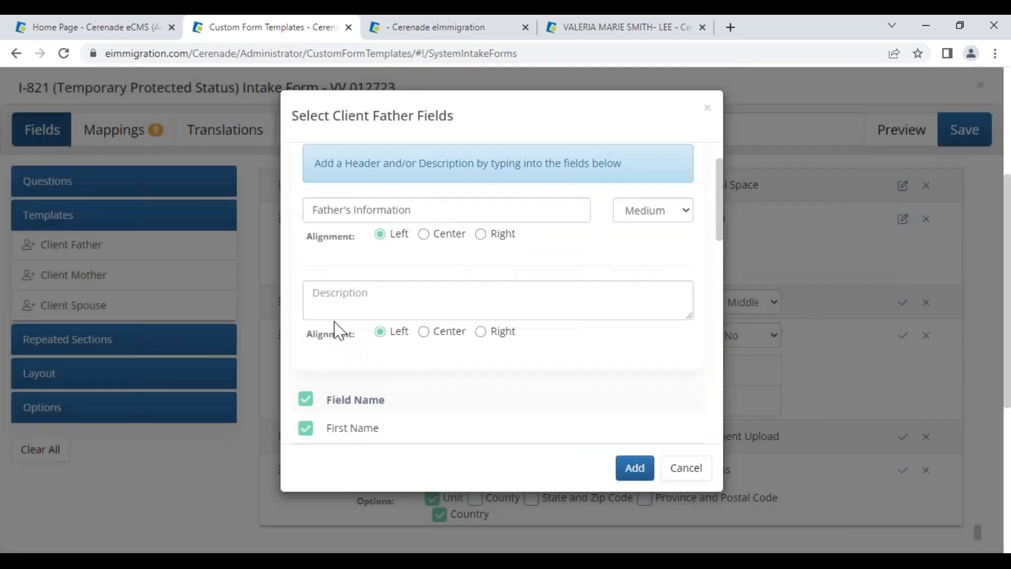
scroll(337, 331, down, 4)
scroll(335, 334, up, 12)
scroll(311, 343, down, 3)
click(304, 310)
scroll(316, 316, down, 2)
click(306, 263)
click(306, 293)
click(305, 322)
Also select sex, birth date, city, state, country and day phone, and add them to the form
scroll(311, 402, down, 3)
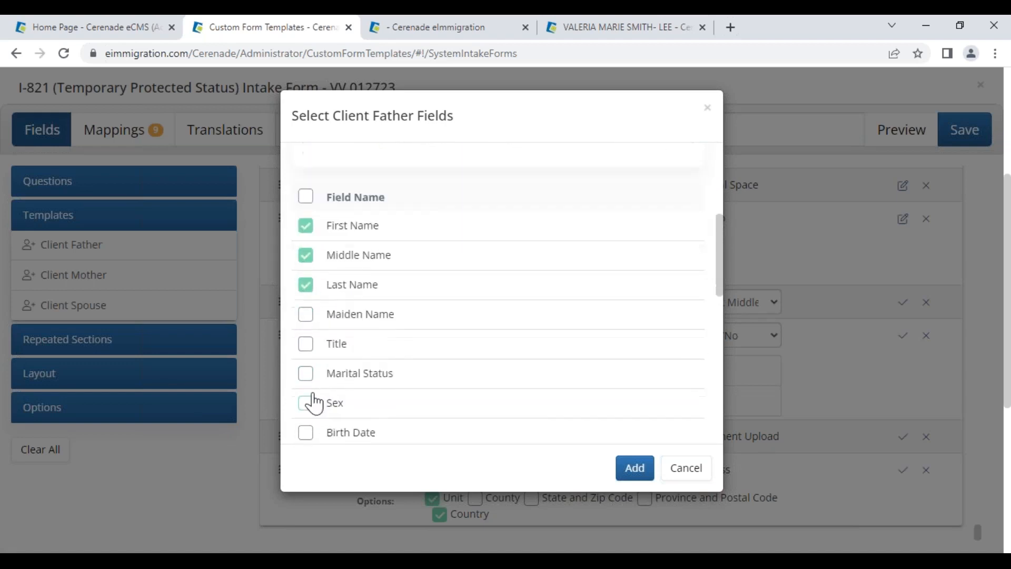
scroll(309, 363, down, 3)
click(306, 293)
click(305, 322)
click(305, 352)
click(305, 381)
click(311, 411)
click(308, 441)
click(634, 468)
scroll(447, 416, down, 4)
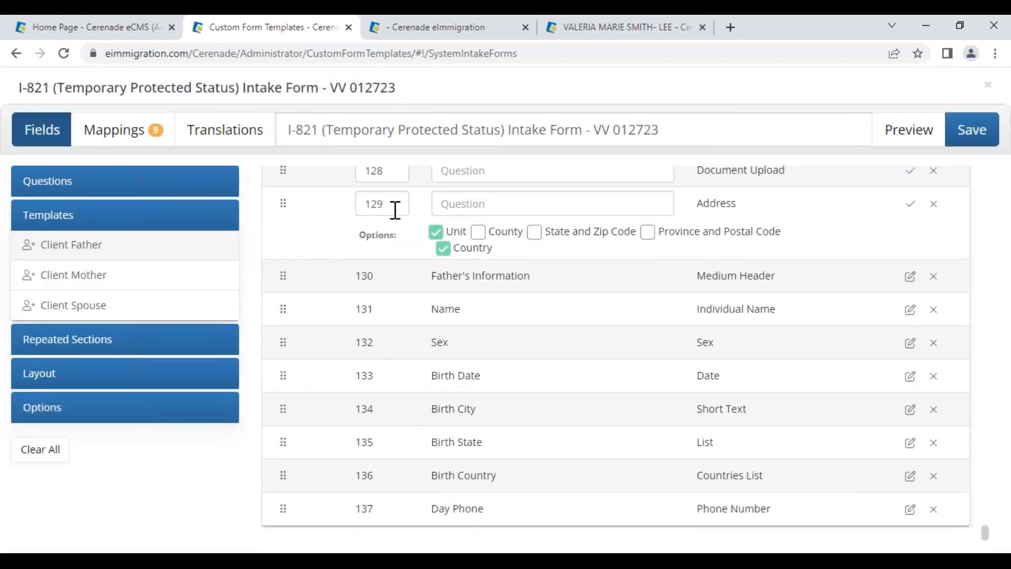
Number the name question 1 and label it 'Name:'
scroll(396, 237, up, 7)
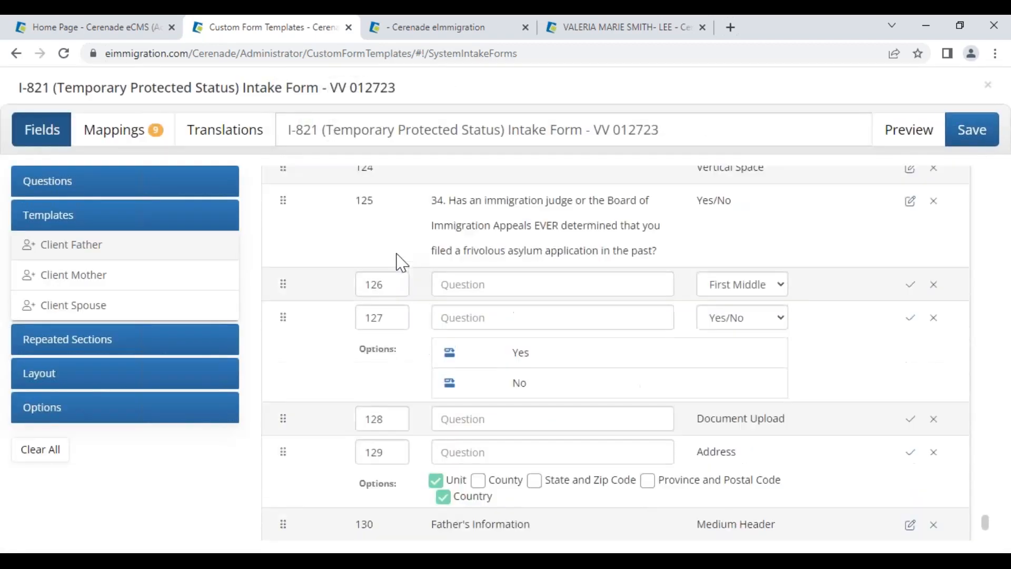
drag(398, 404, 363, 405)
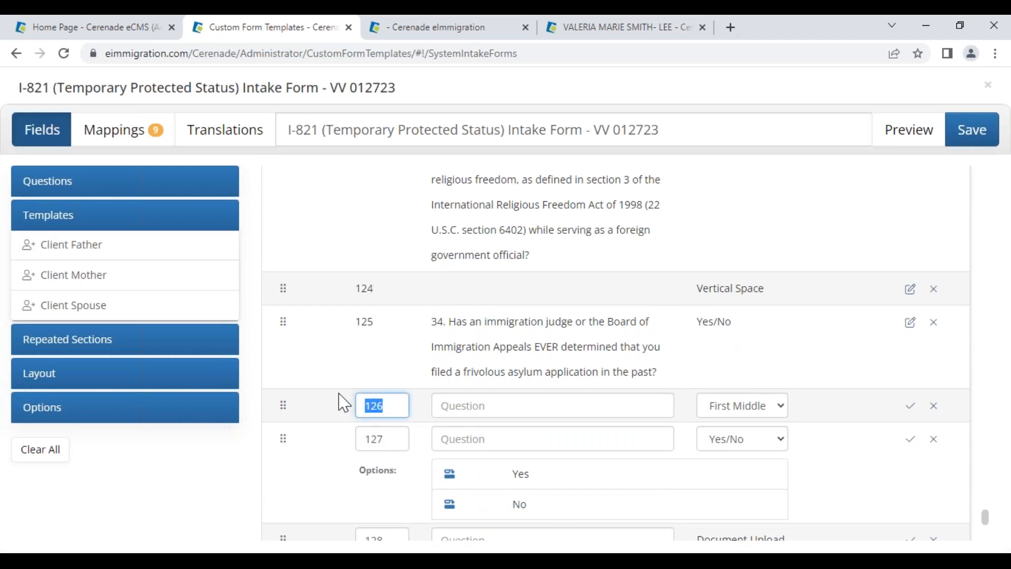
text(1)
click(481, 406)
text(ANB)
key(BackSpace)
key(BackSpace)
text(Name:)
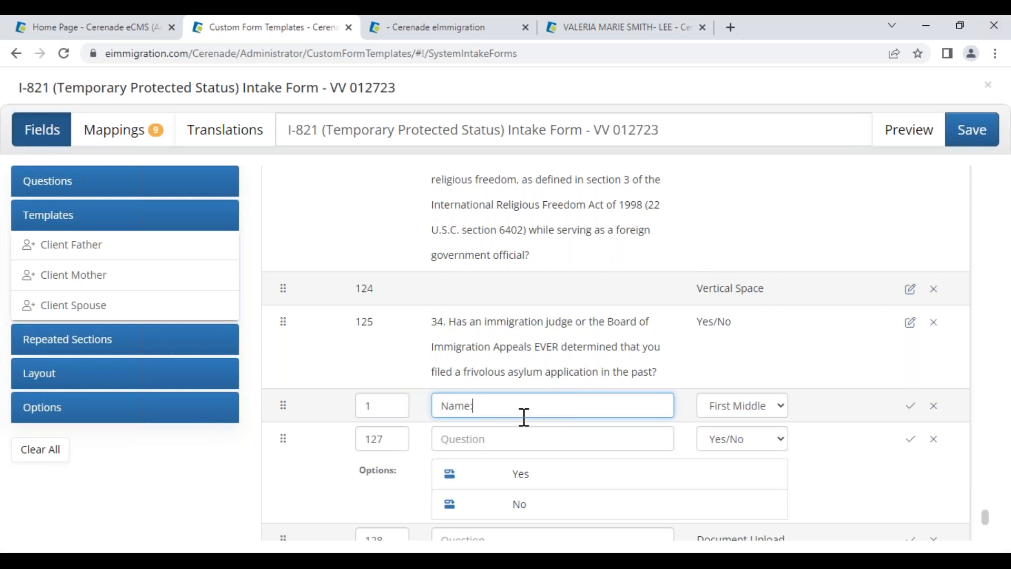
Word question 2 'Have you ever contacted our office before?', add a Yes follow-up, and number it 2
click(500, 437)
text(Have you ever contacted our office beforew?)
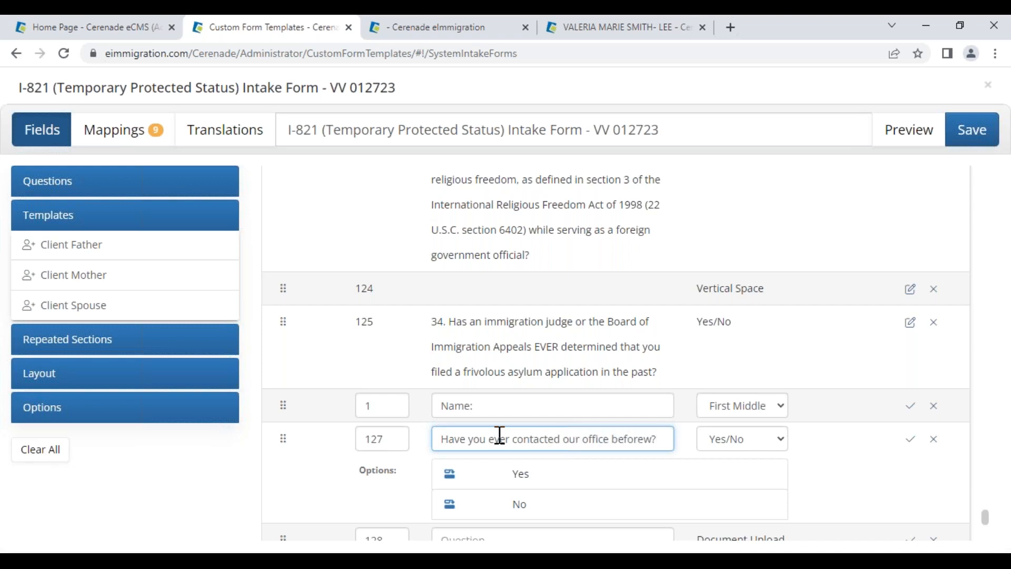
scroll(458, 465, up, 1)
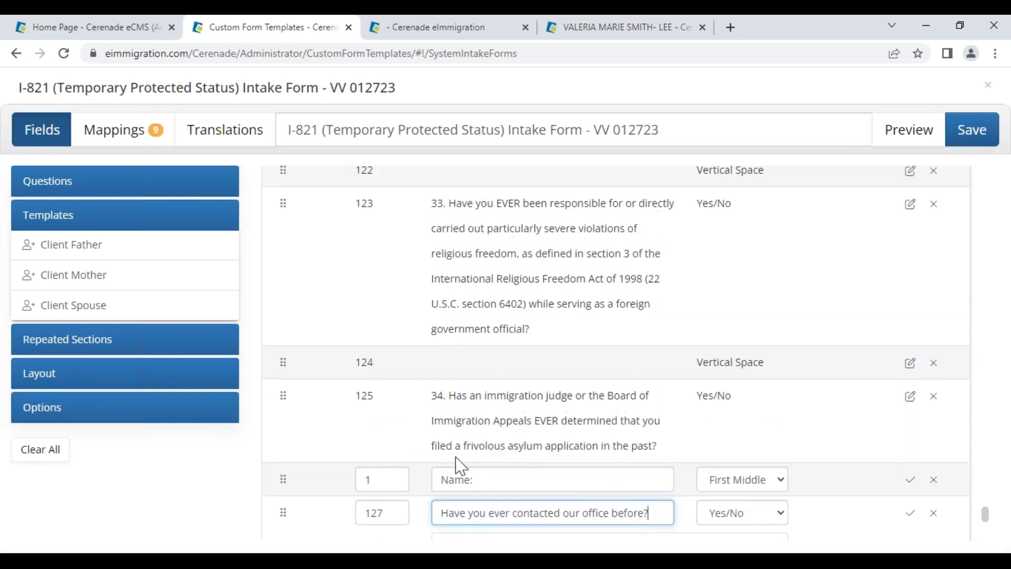
scroll(469, 481, down, 4)
click(449, 327)
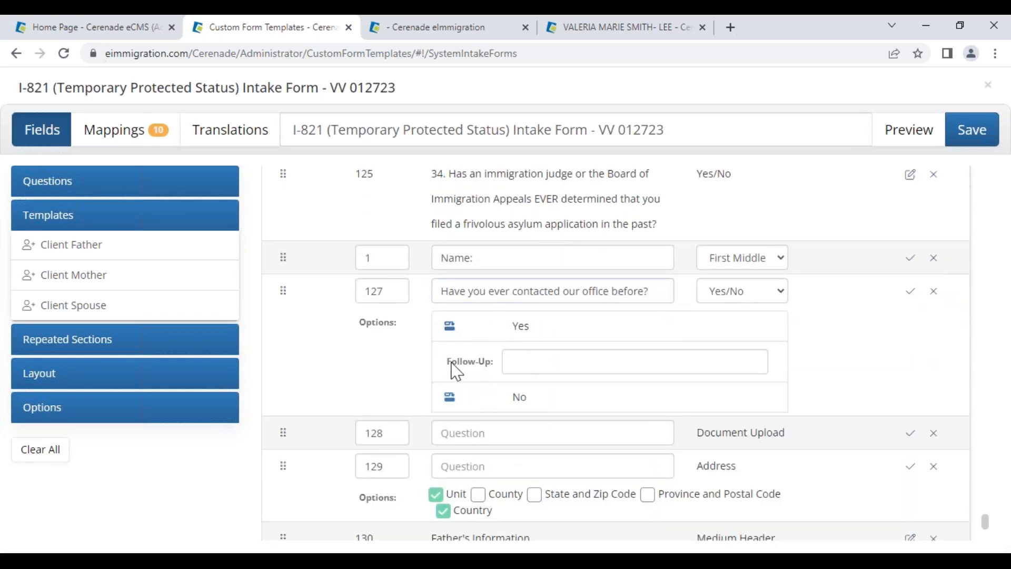
drag(452, 364, 499, 366)
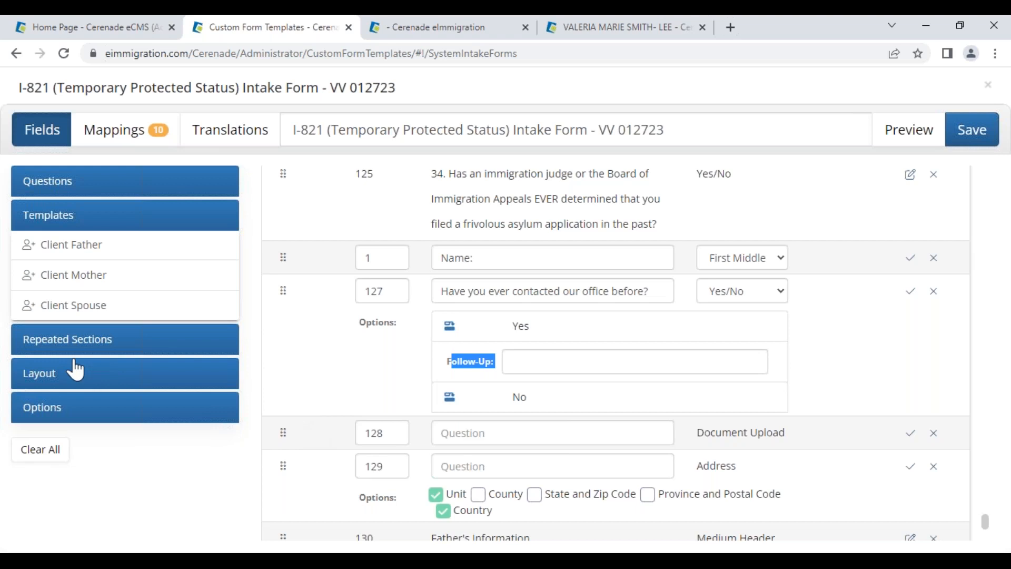
double_click(399, 291)
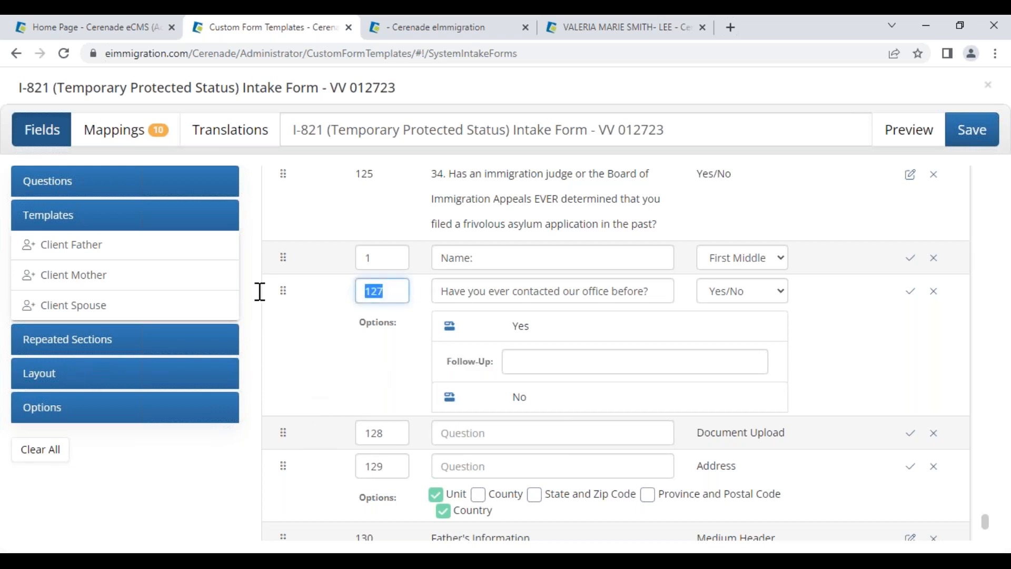
text(2)
Add the Other Names, Previous Addresses and Marriage History repeated sections
click(58, 341)
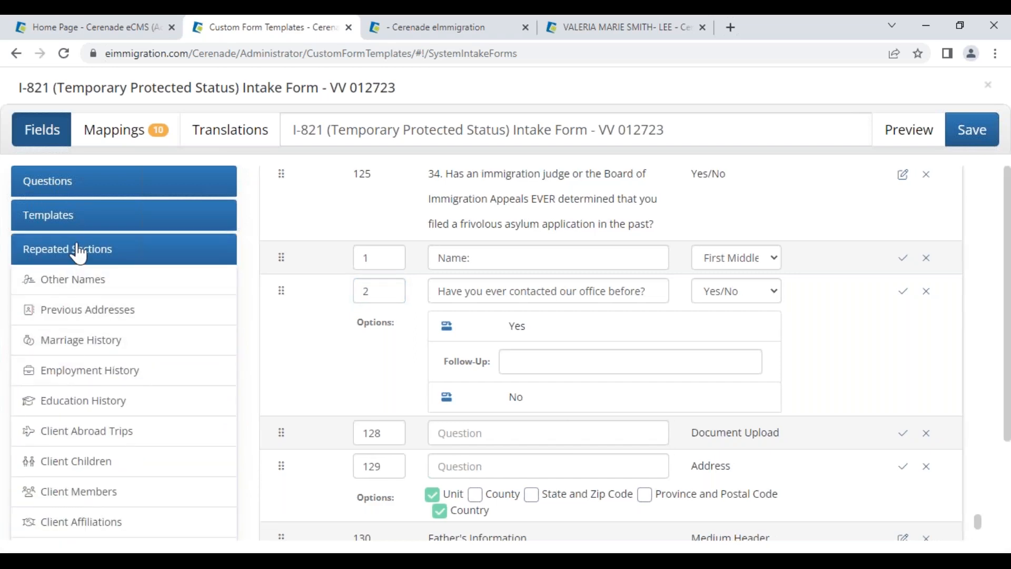
click(90, 287)
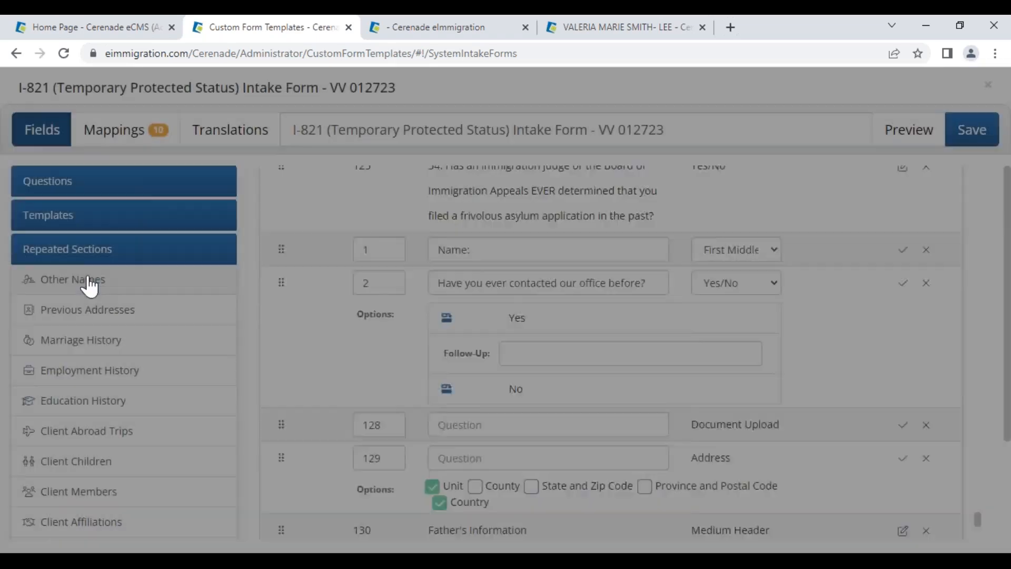
click(98, 315)
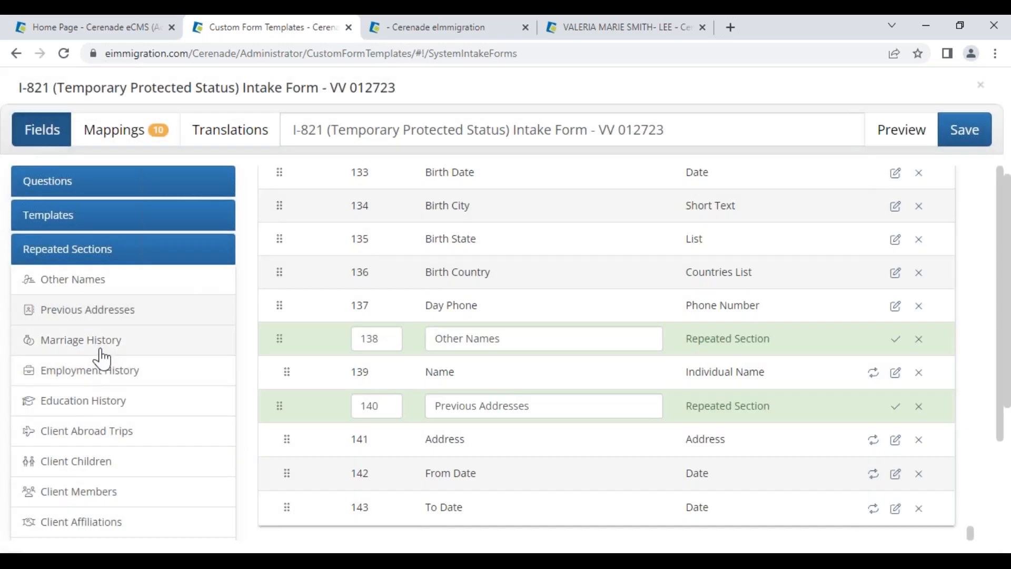
click(98, 346)
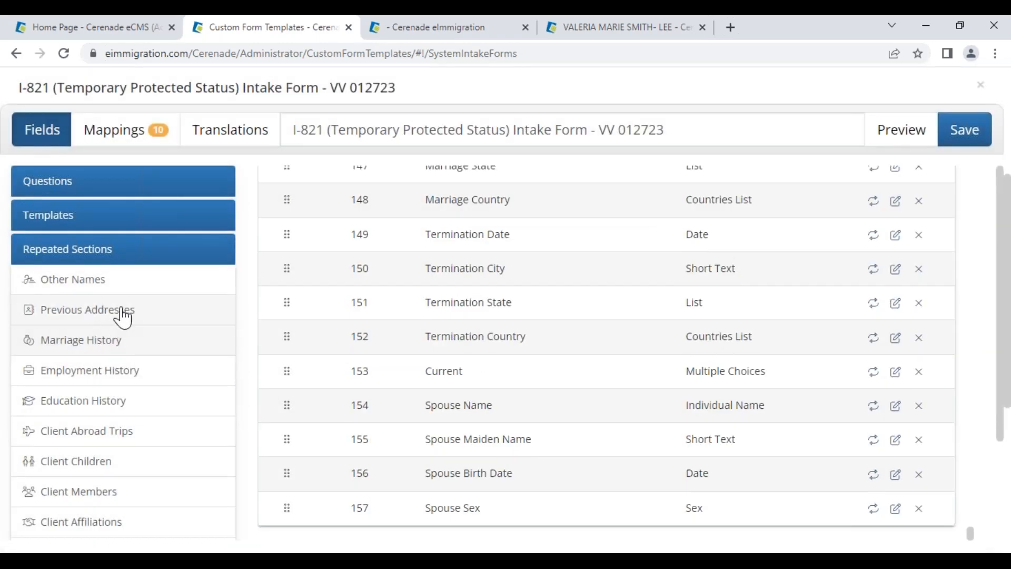
Edit the Previous Addresses section title (typing 'history') and move the section to position 3
scroll(579, 343, up, 7)
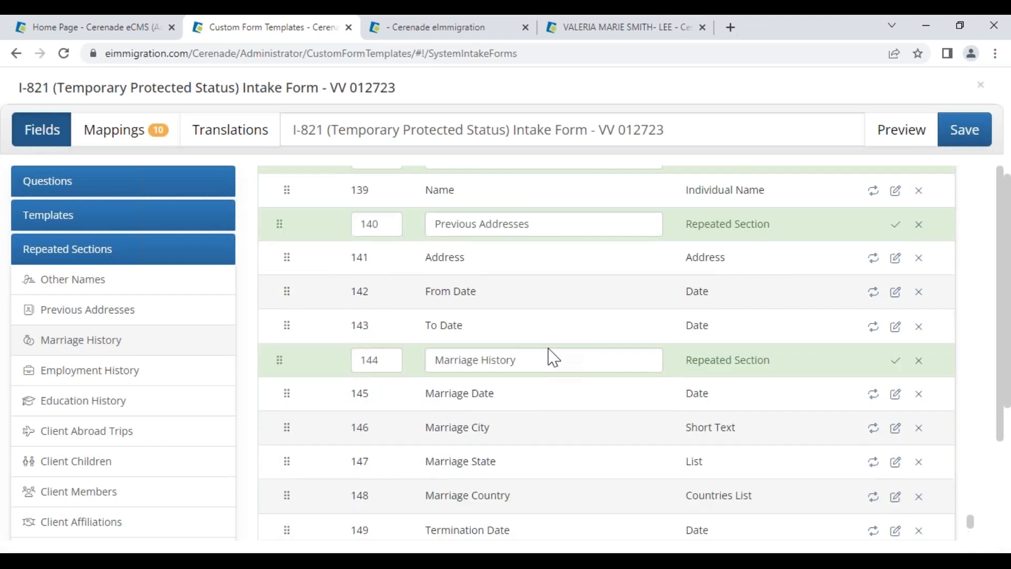
click(562, 295)
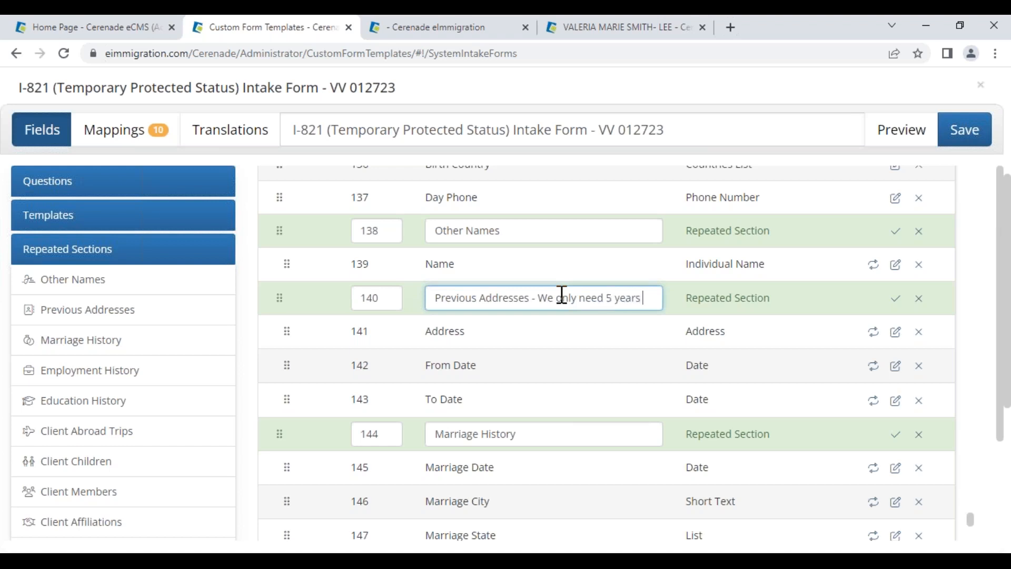
text(history)
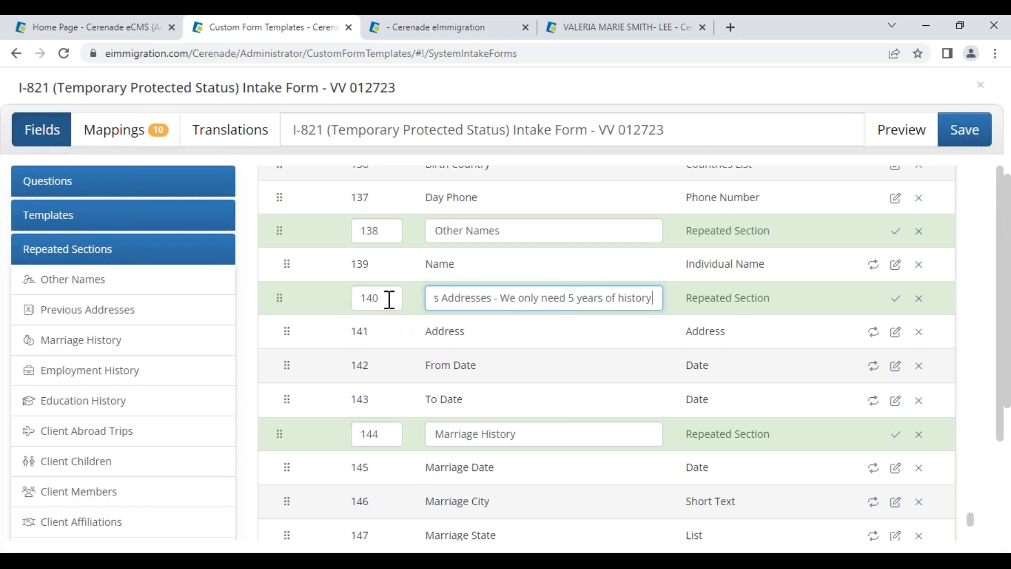
drag(388, 299, 287, 311)
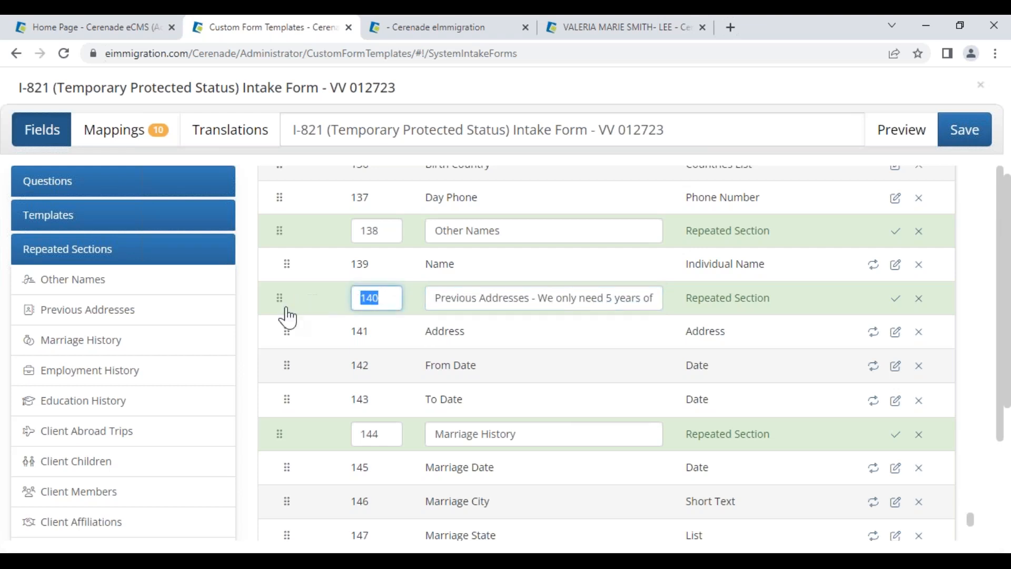
text(3)
click(896, 298)
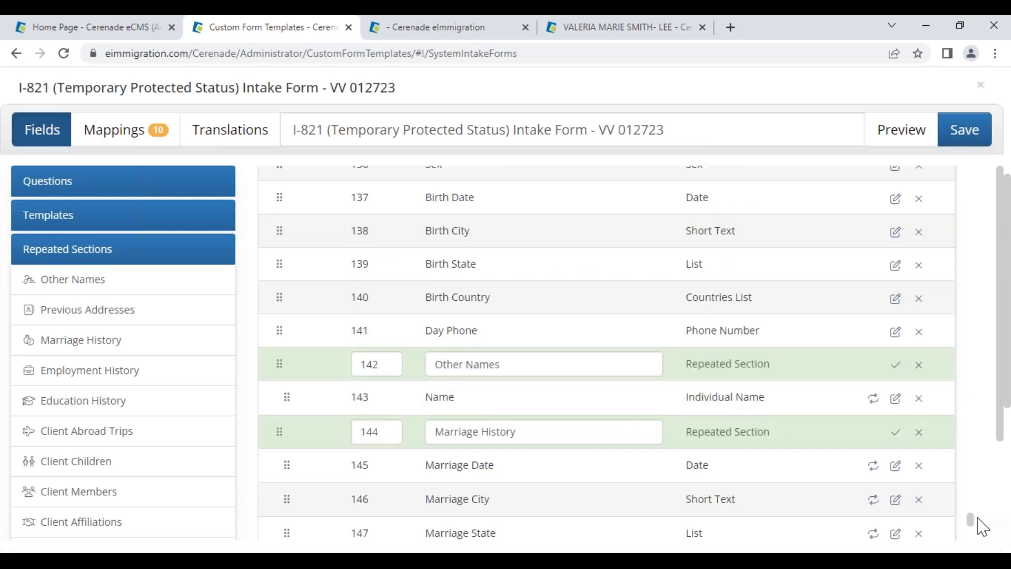
drag(971, 521, 964, 155)
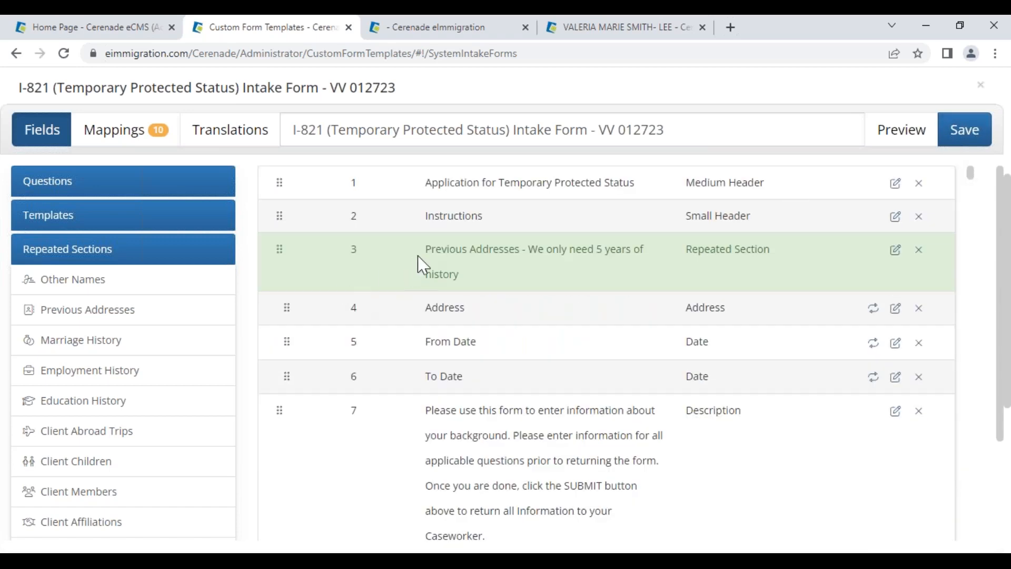
Renumber the Name: question to 1 so it heads the field list
drag(424, 265, 471, 275)
scroll(858, 506, down, 10)
scroll(727, 442, down, 15)
scroll(396, 416, down, 15)
scroll(399, 416, down, 15)
scroll(399, 416, down, 15)
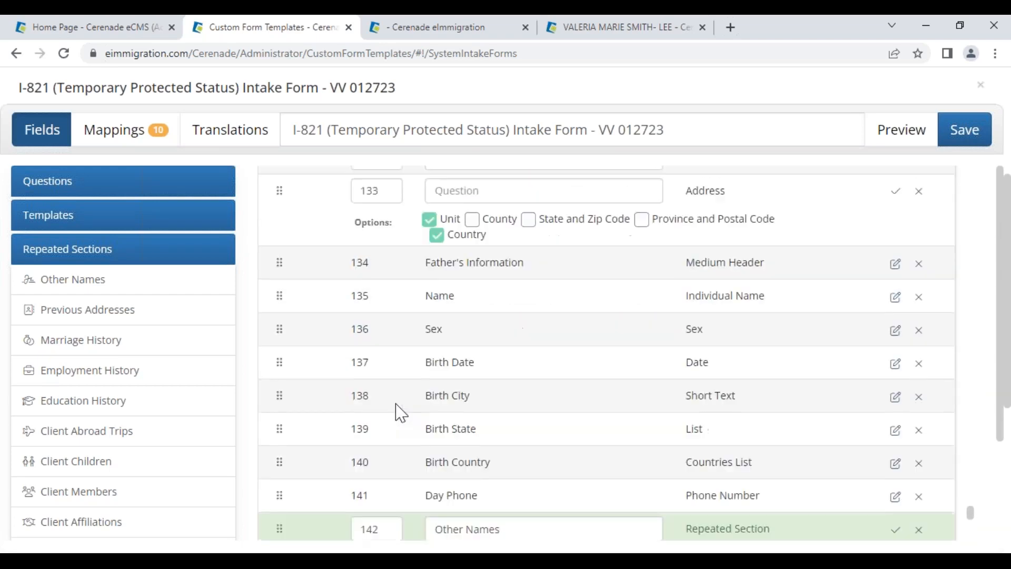
scroll(399, 413, up, 5)
double_click(384, 278)
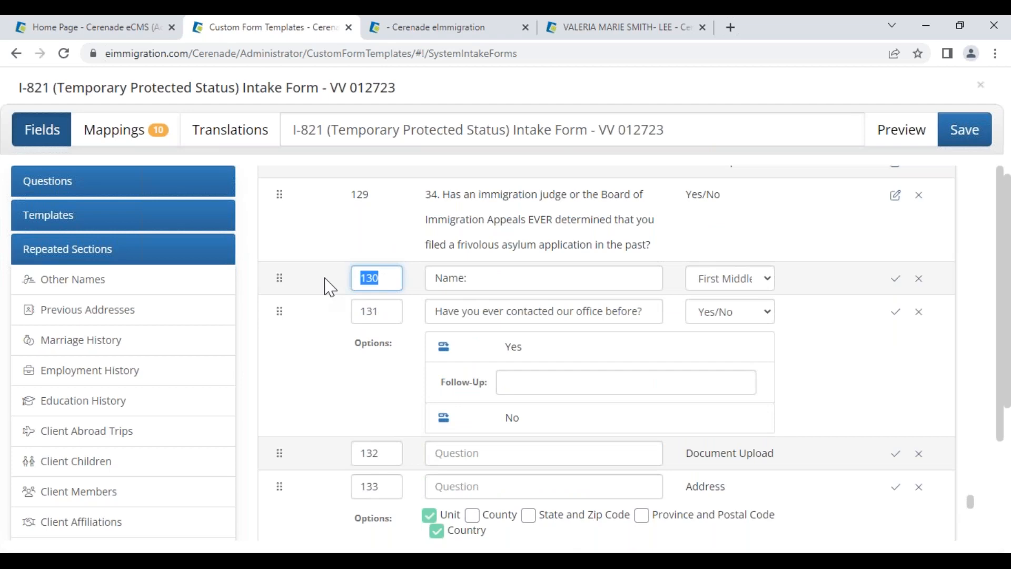
text(1)
click(899, 280)
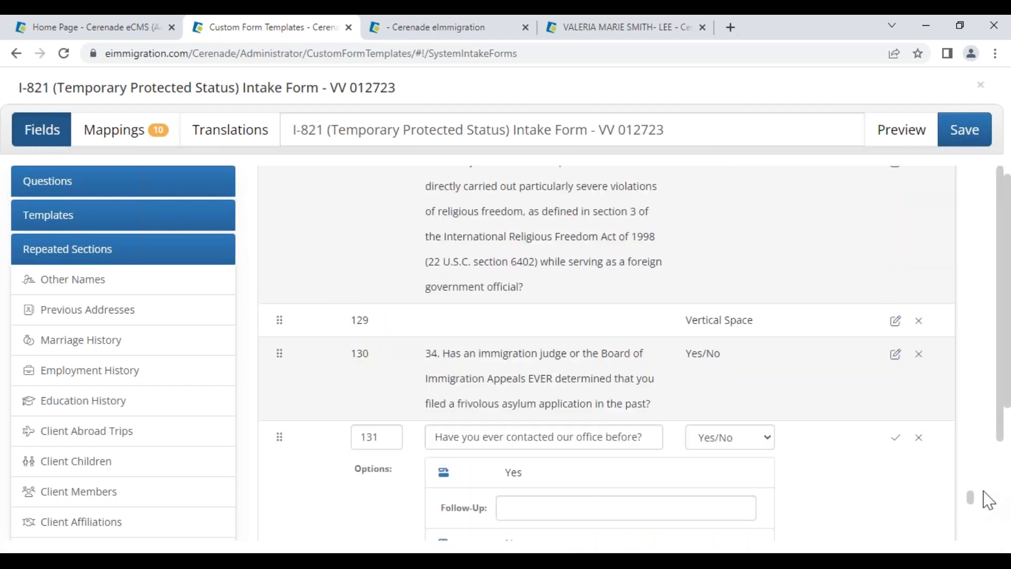
drag(974, 505, 963, 154)
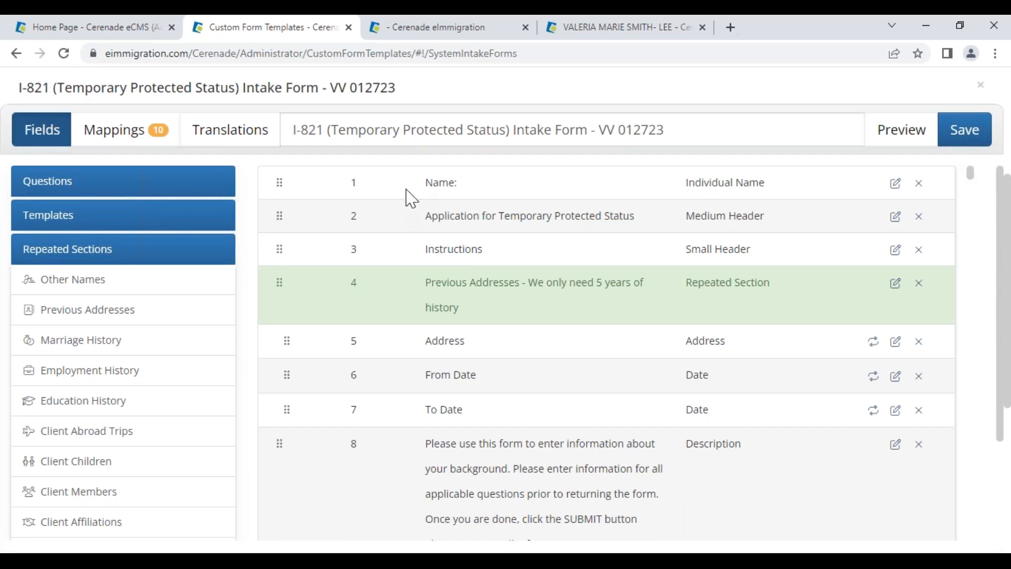
drag(404, 188, 463, 195)
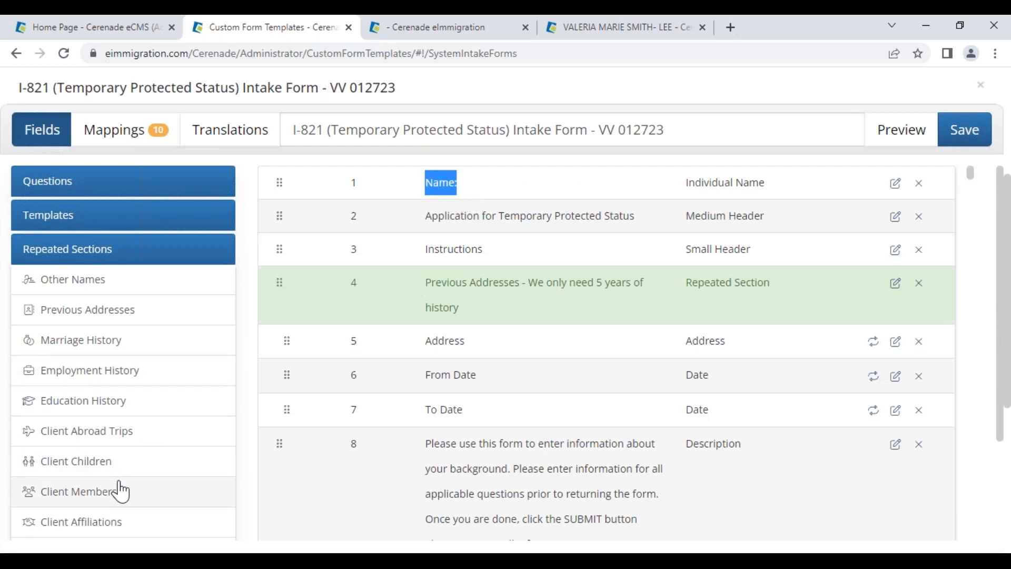
scroll(120, 490, down, 2)
Enable Add Logo and Add Numbers to Questions in the form options
click(70, 497)
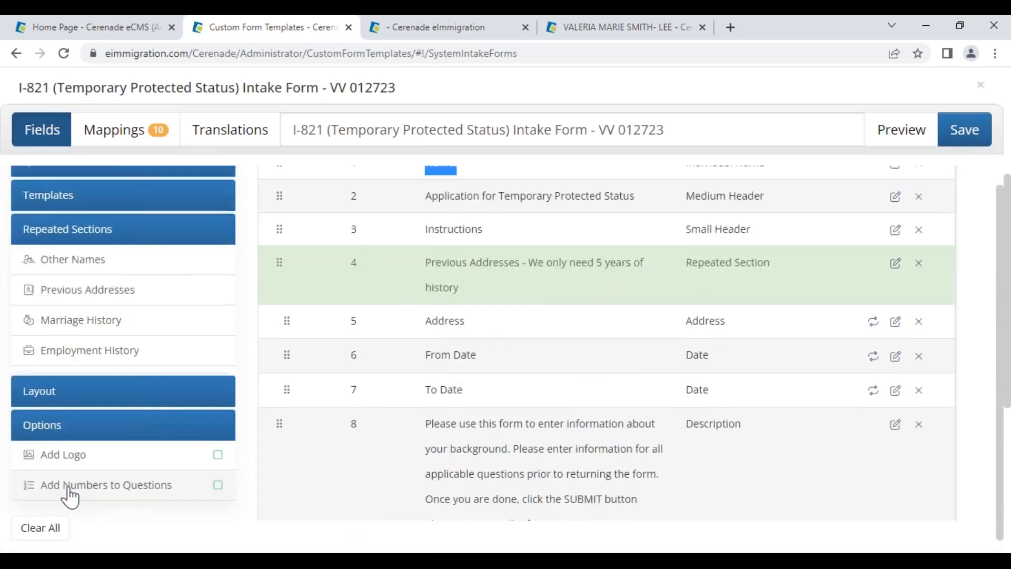
click(220, 347)
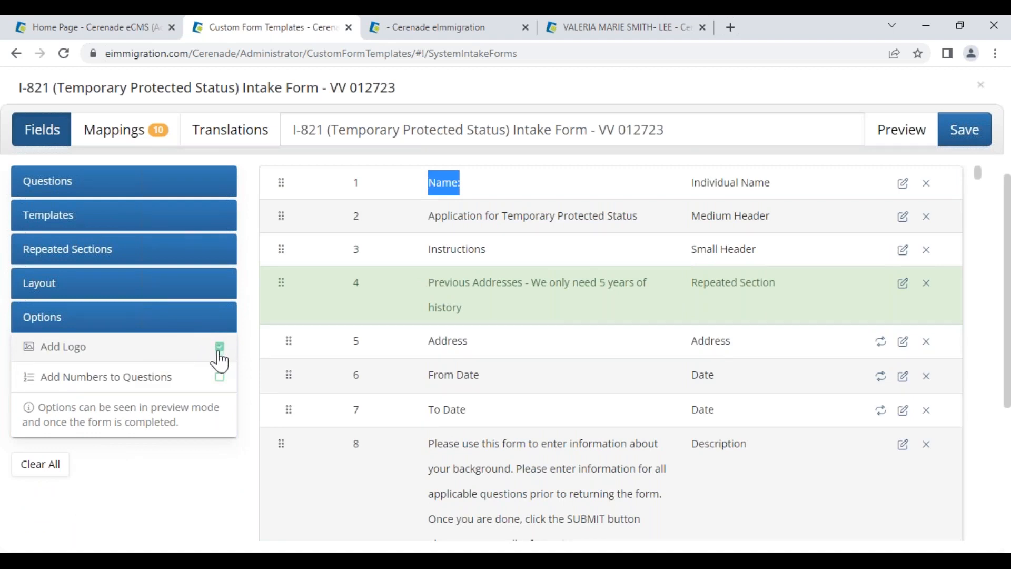
click(219, 377)
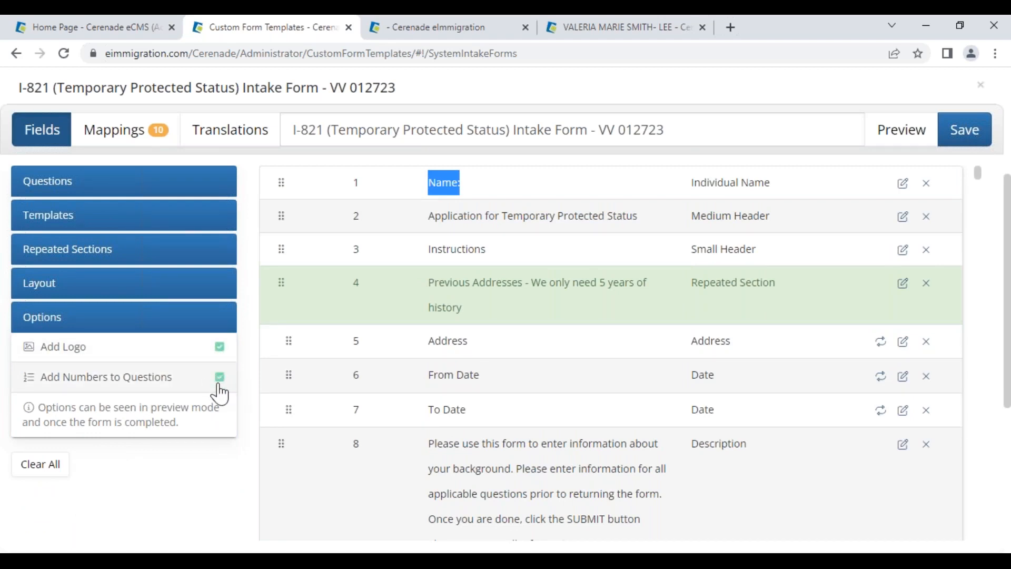
Add a Large, centred 'TPS Full QNR' header at order 1
click(141, 289)
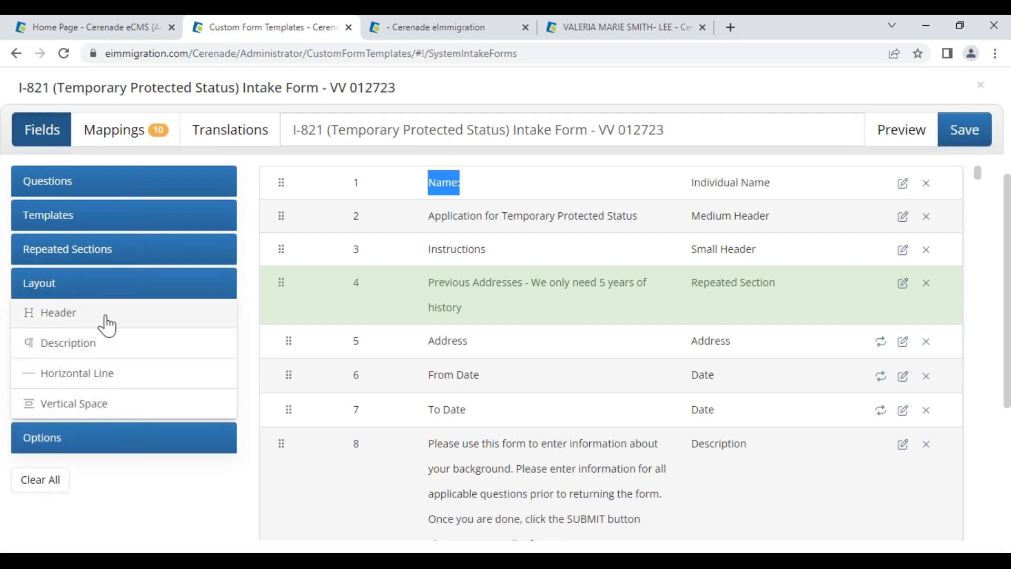
click(107, 325)
double_click(368, 476)
text(1)
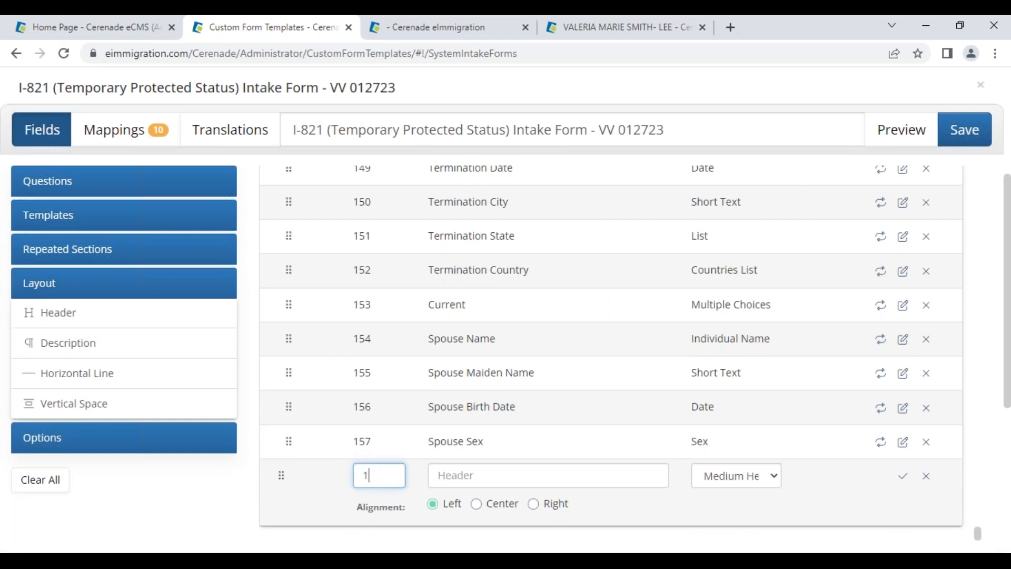
click(570, 481)
text(TPS Full QNR)
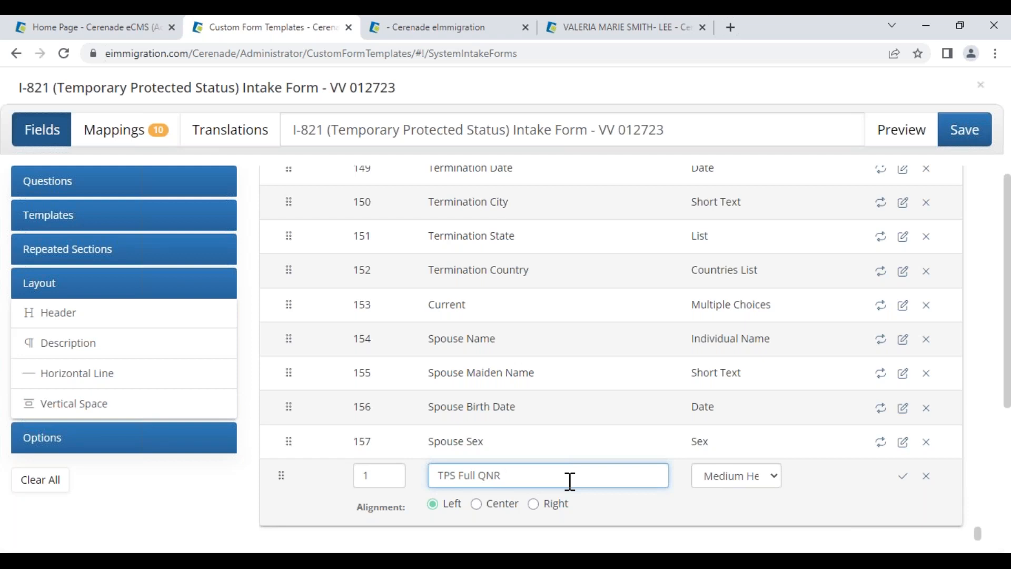
click(495, 504)
click(712, 479)
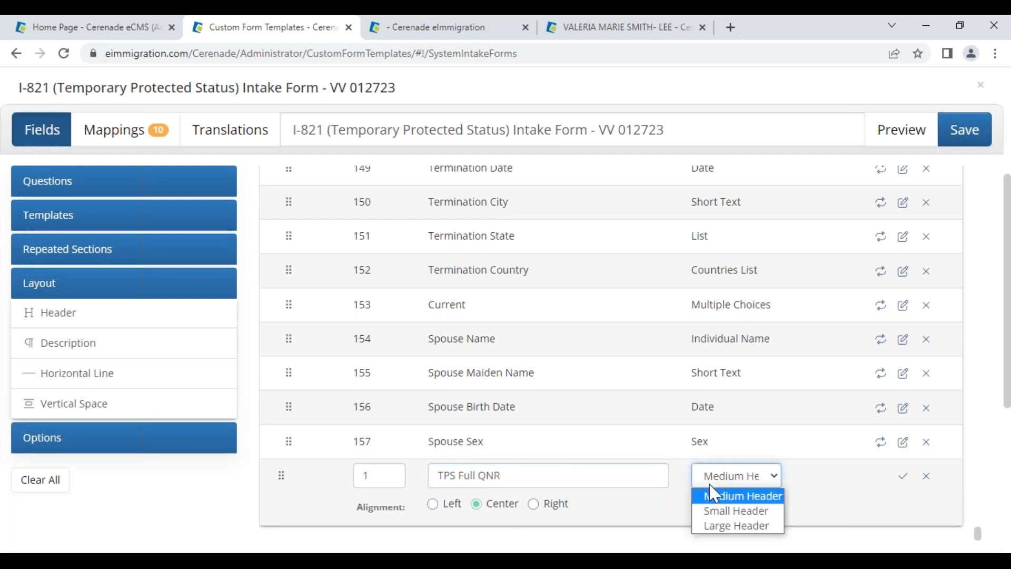
click(716, 526)
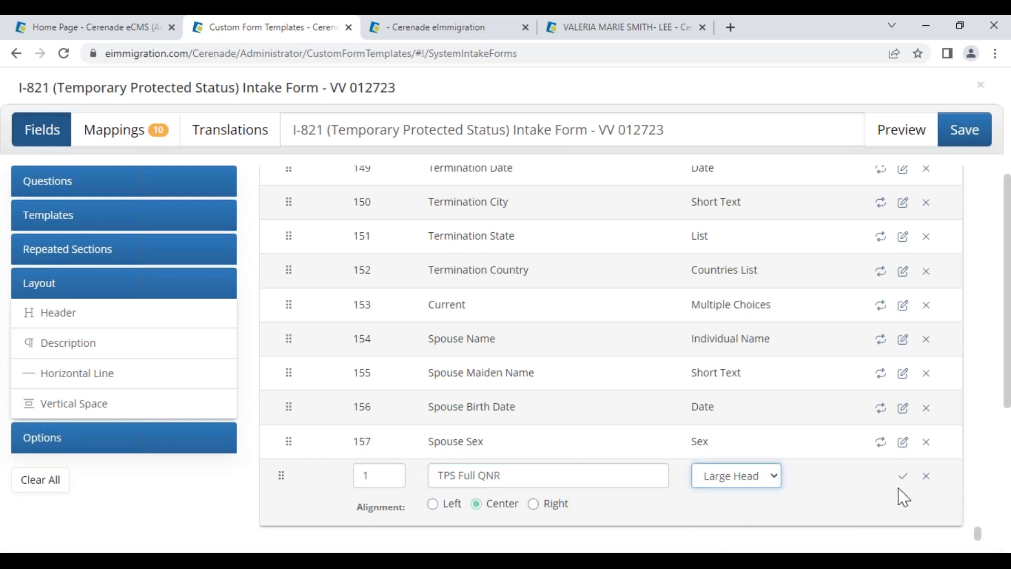
Add a centred description at order 2 reading 'Please submit this QNR ASAP - sdfdsfdsfdsfd'
click(106, 346)
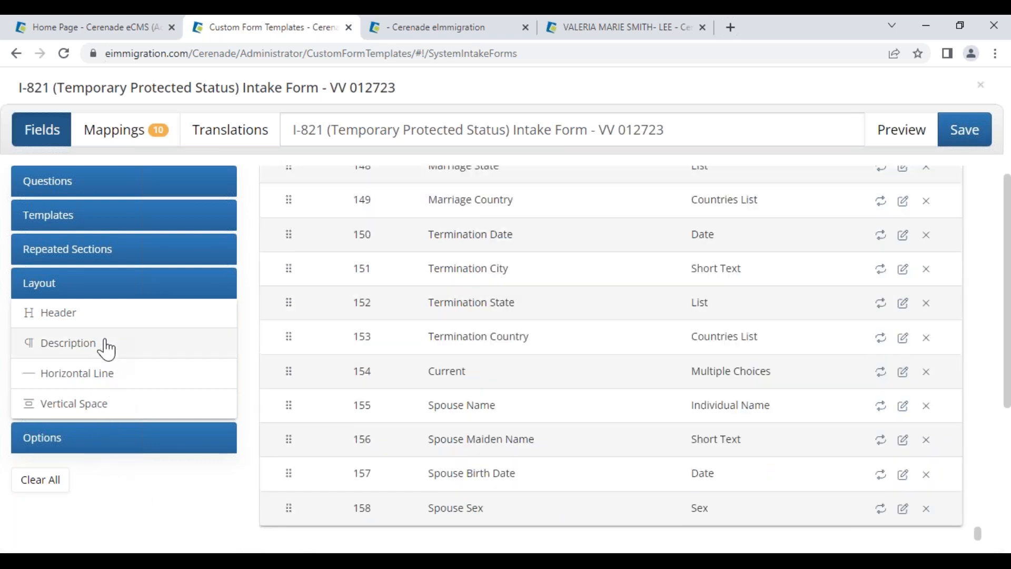
double_click(373, 461)
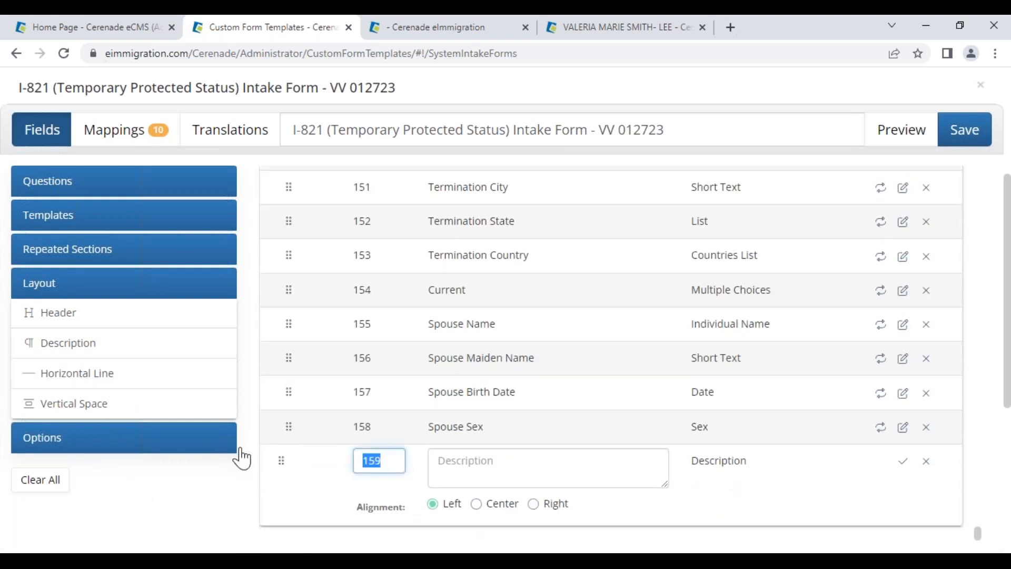
text(2)
click(535, 469)
text(Please submit this QNR ASAP -)
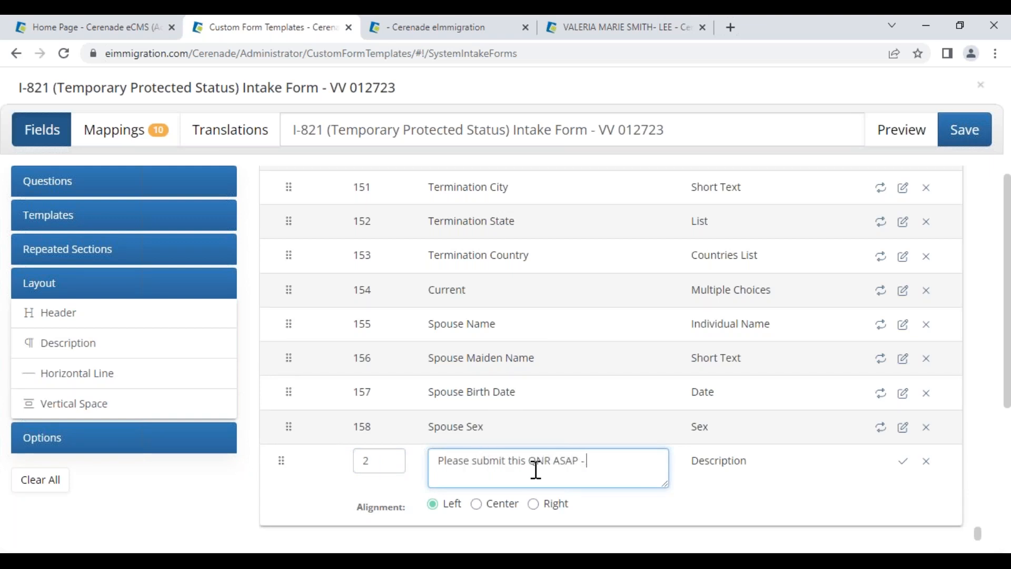
click(498, 506)
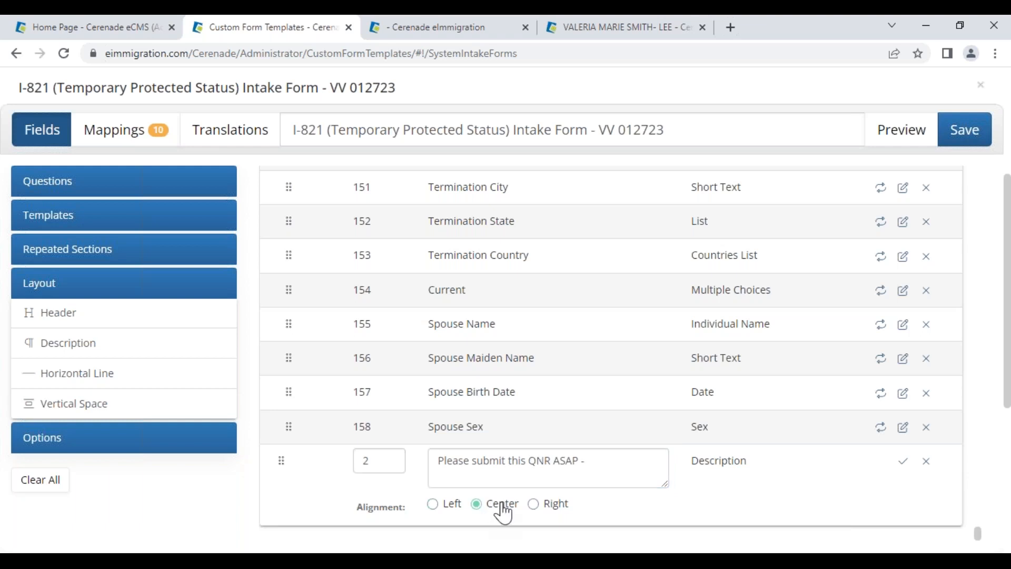
click(602, 466)
text(sdfdsfdsfdsfd)
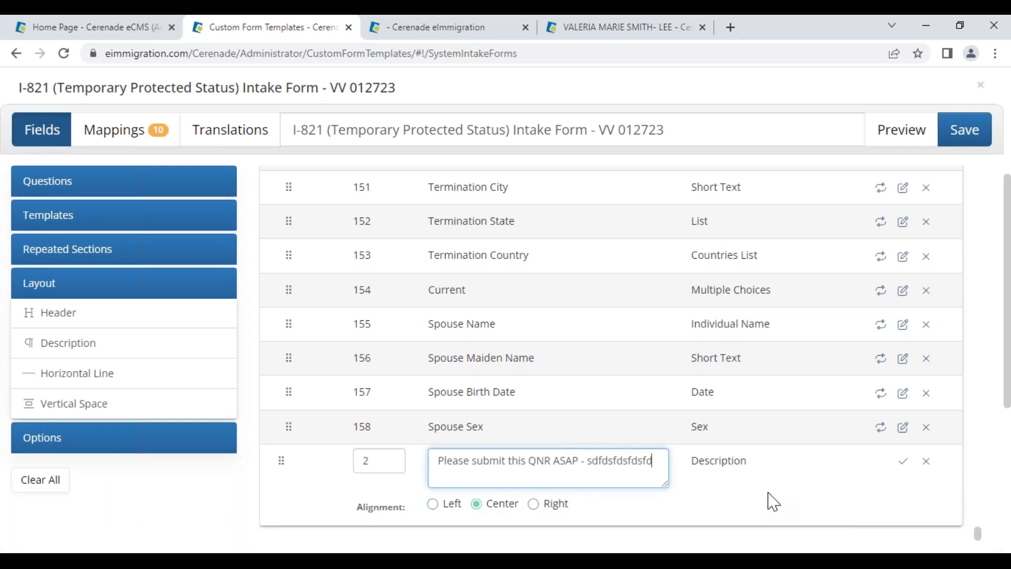
click(904, 461)
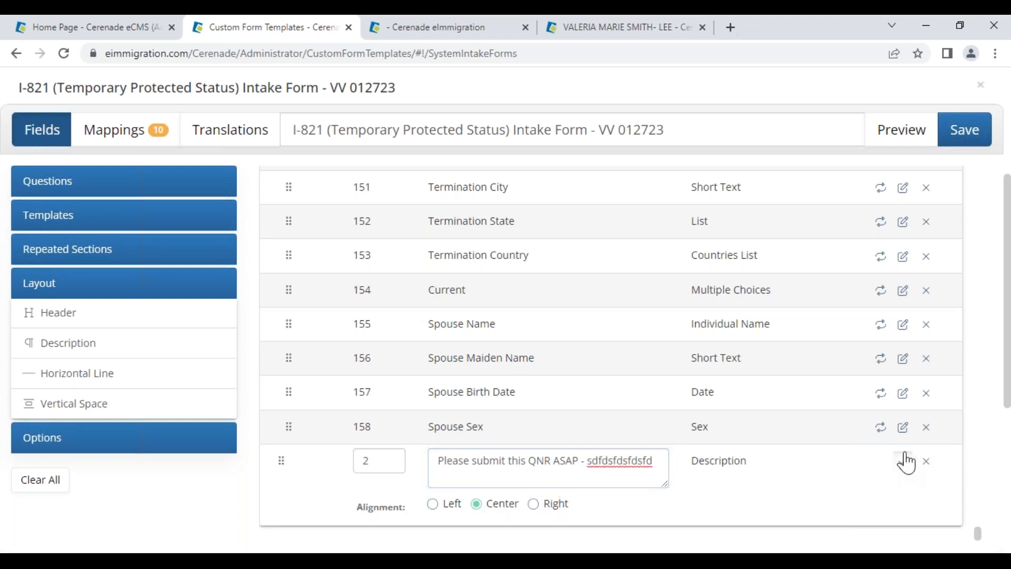
click(903, 135)
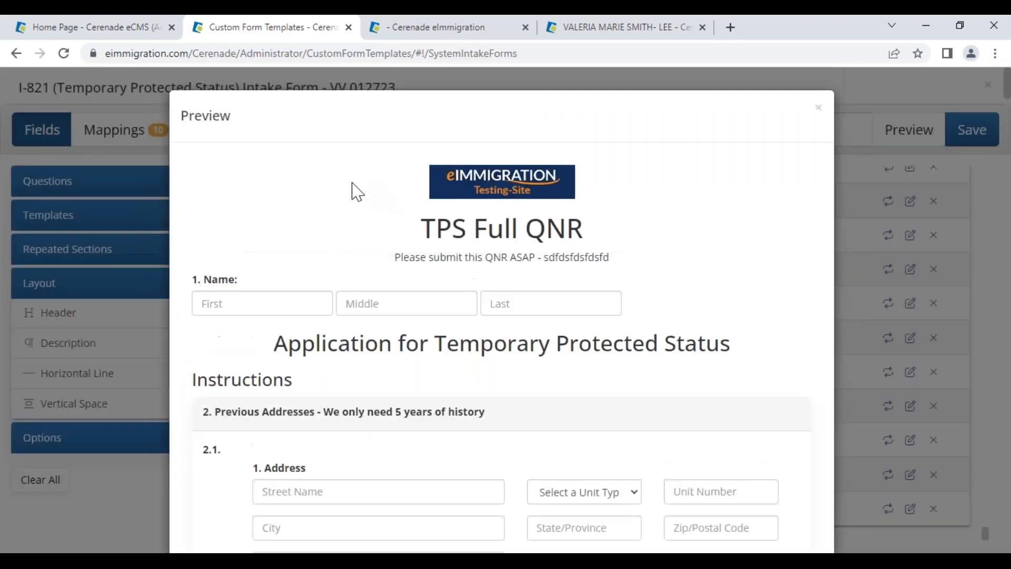
drag(421, 228, 589, 246)
drag(410, 255, 369, 297)
click(208, 304)
click(395, 306)
scroll(316, 436, down, 1)
scroll(314, 428, down, 1)
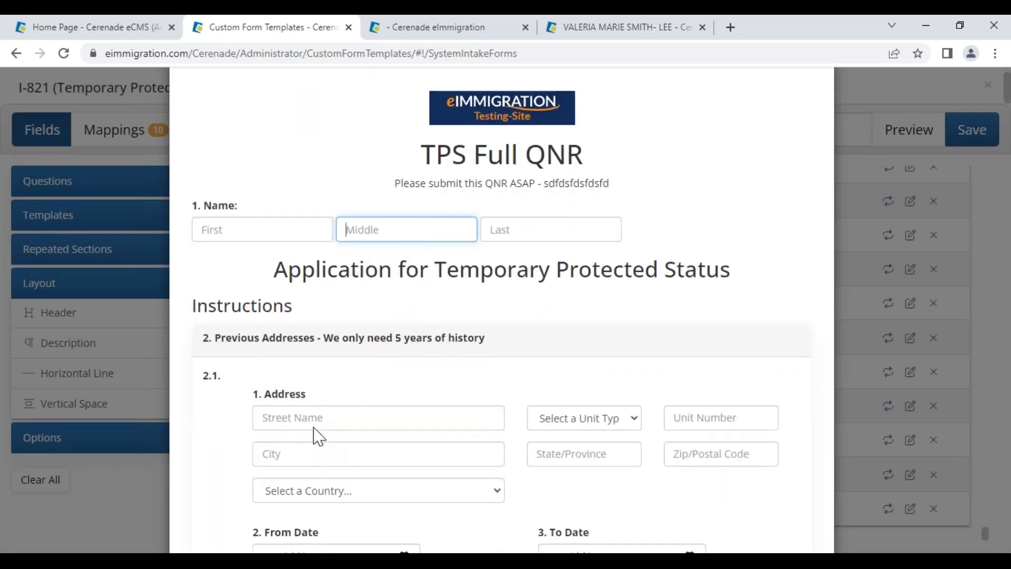
drag(323, 338, 513, 342)
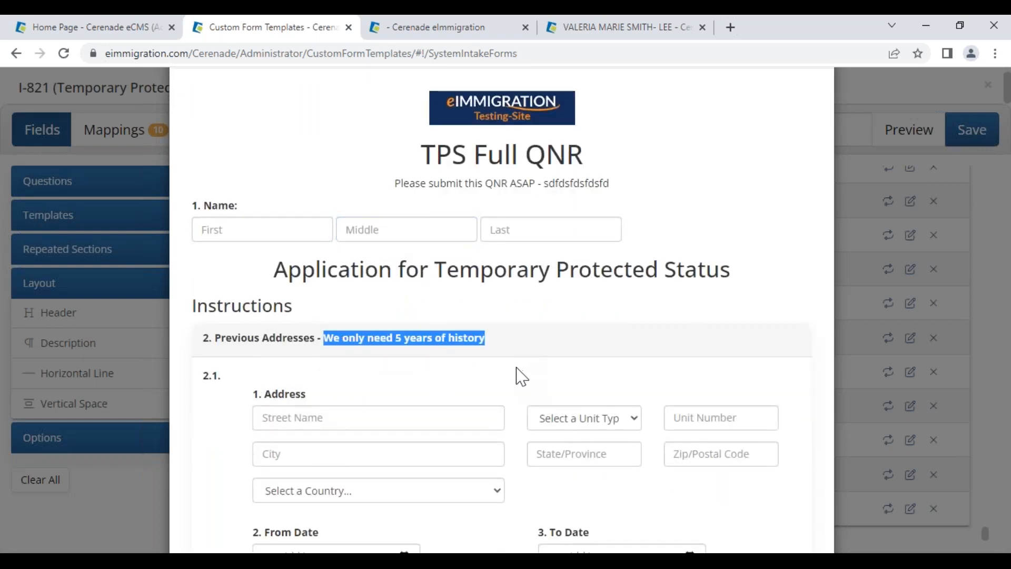
click(521, 309)
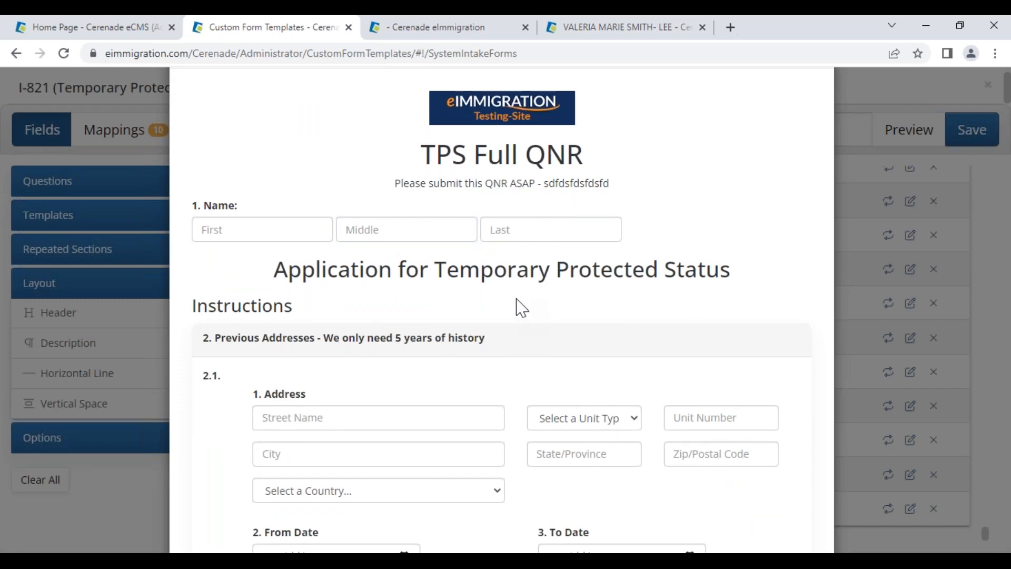
scroll(521, 308, up, 3)
drag(422, 236, 617, 251)
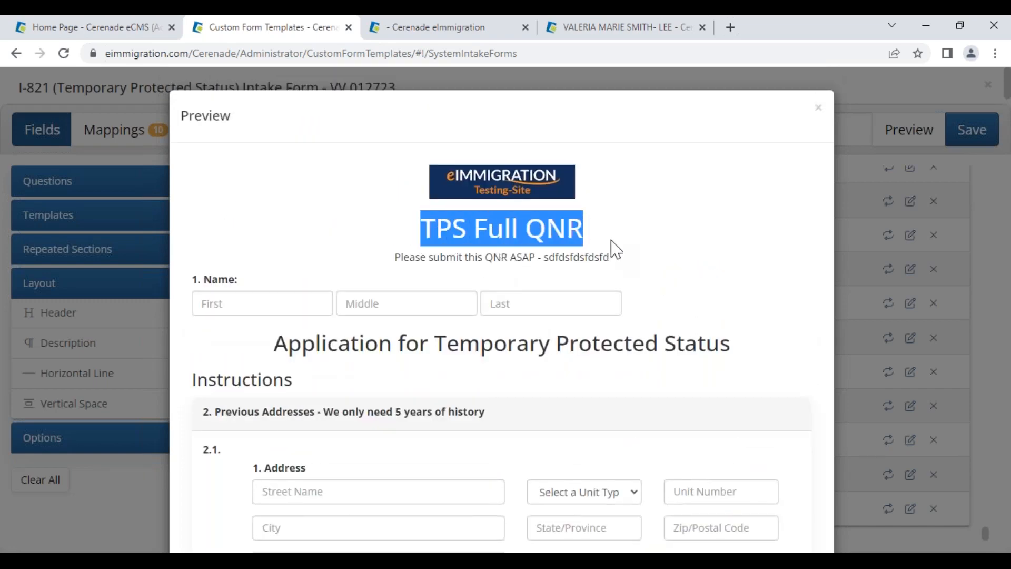
click(613, 248)
scroll(493, 425, down, 8)
scroll(495, 429, down, 4)
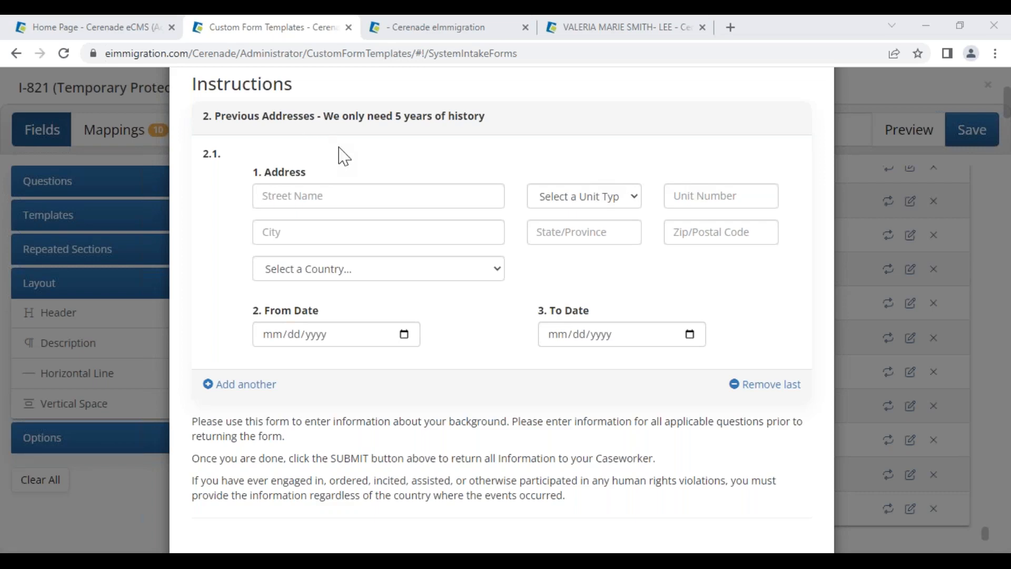
scroll(479, 371, down, 12)
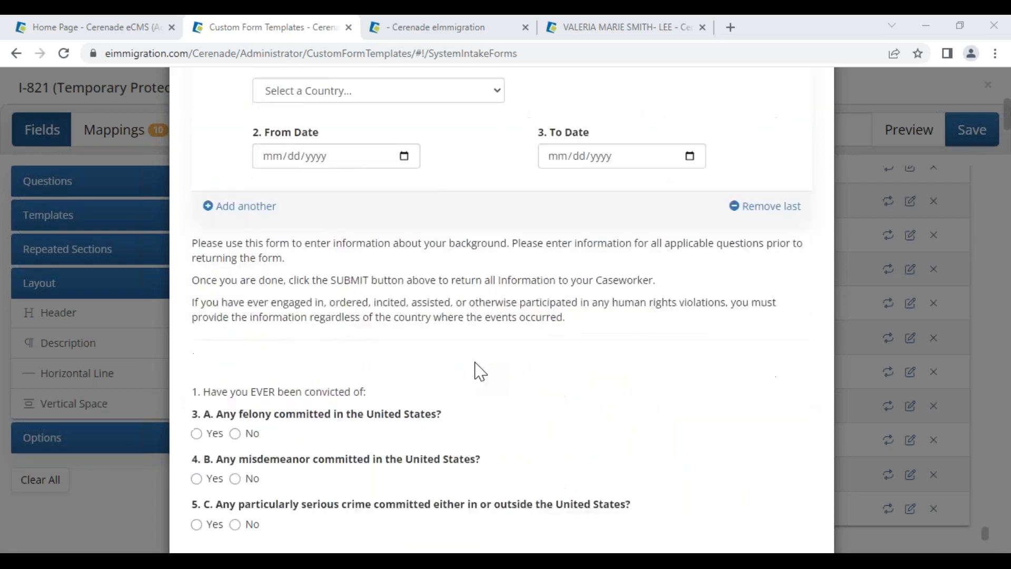
drag(311, 300, 519, 334)
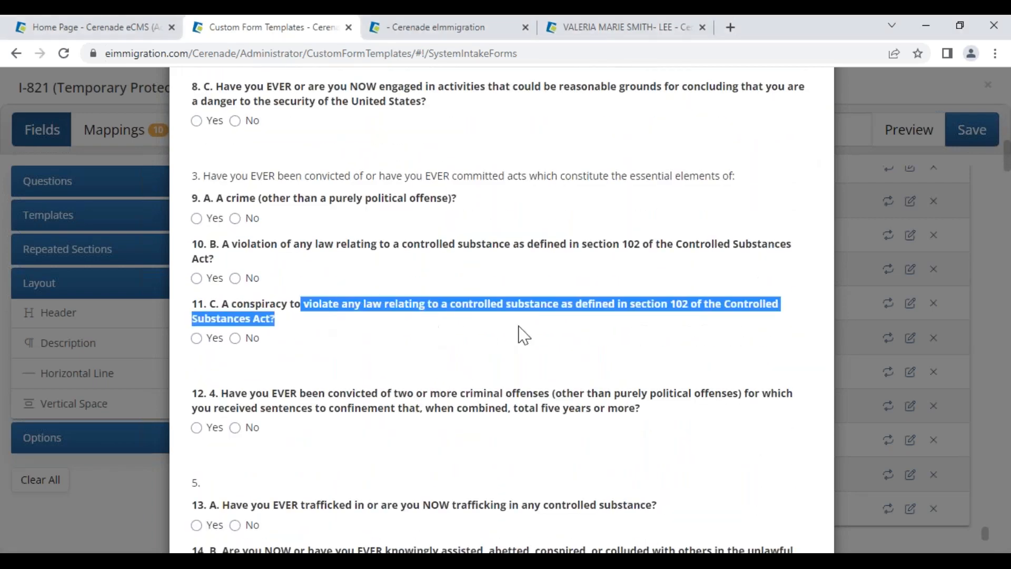
drag(575, 408, 582, 422)
scroll(583, 427, down, 6)
scroll(583, 427, down, 20)
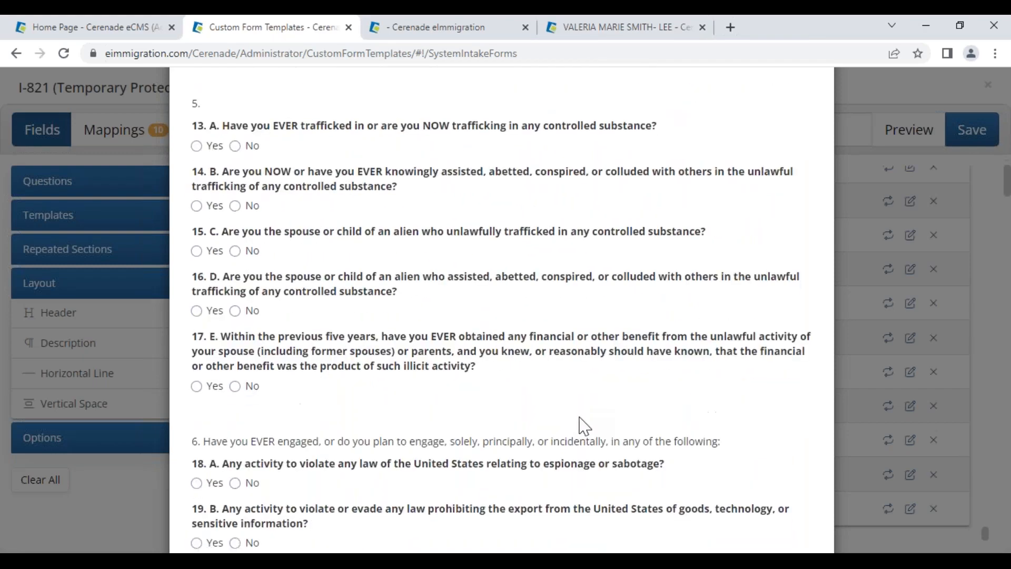
scroll(751, 533, down, 20)
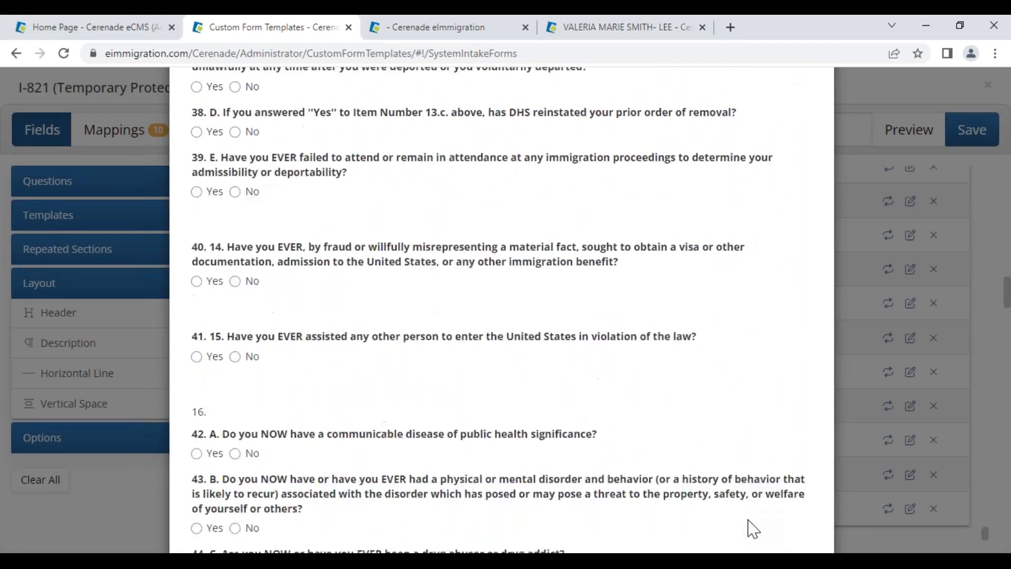
scroll(769, 519, down, 10)
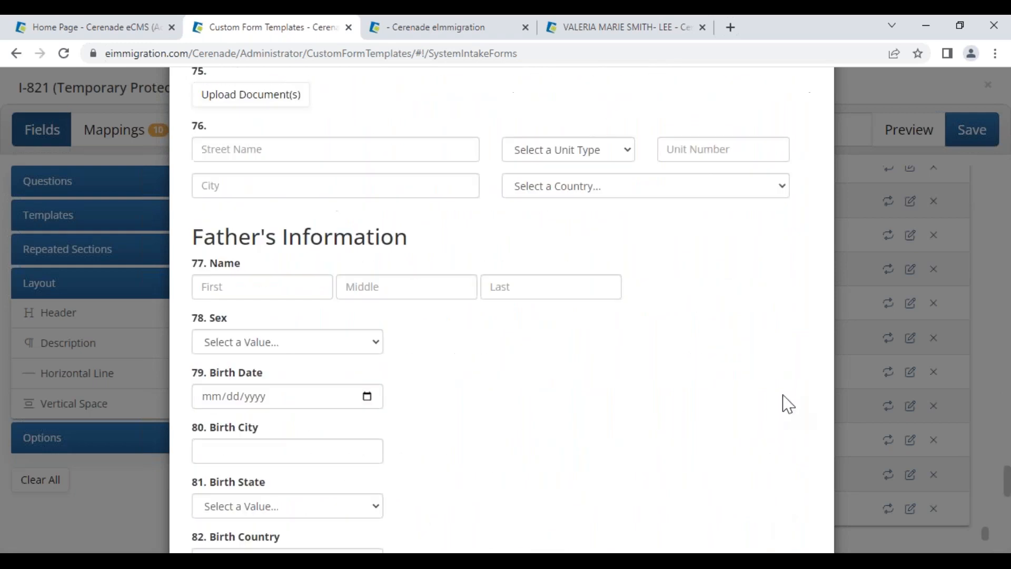
key(Escape)
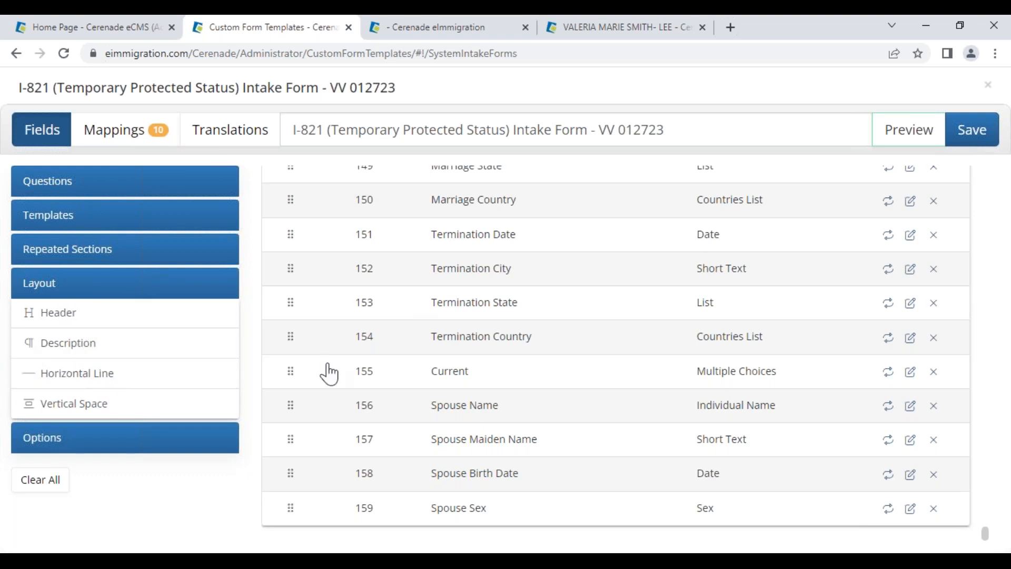
Under General Info, map Name's First, Middle, Last to First Name, Middle Name, Last Name; tick Required
click(122, 142)
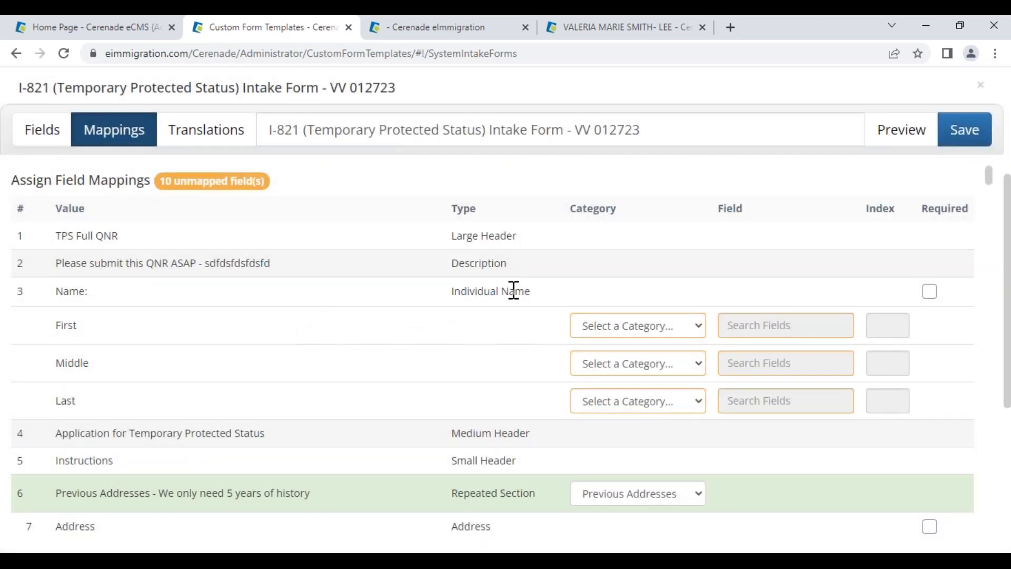
click(624, 327)
click(649, 39)
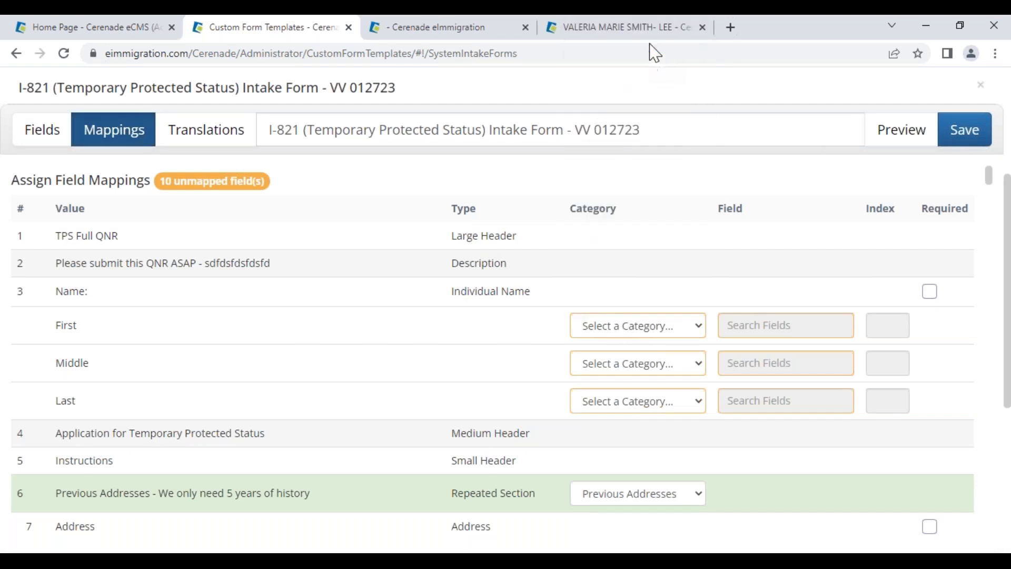
click(756, 321)
click(774, 352)
click(763, 363)
click(758, 388)
click(752, 401)
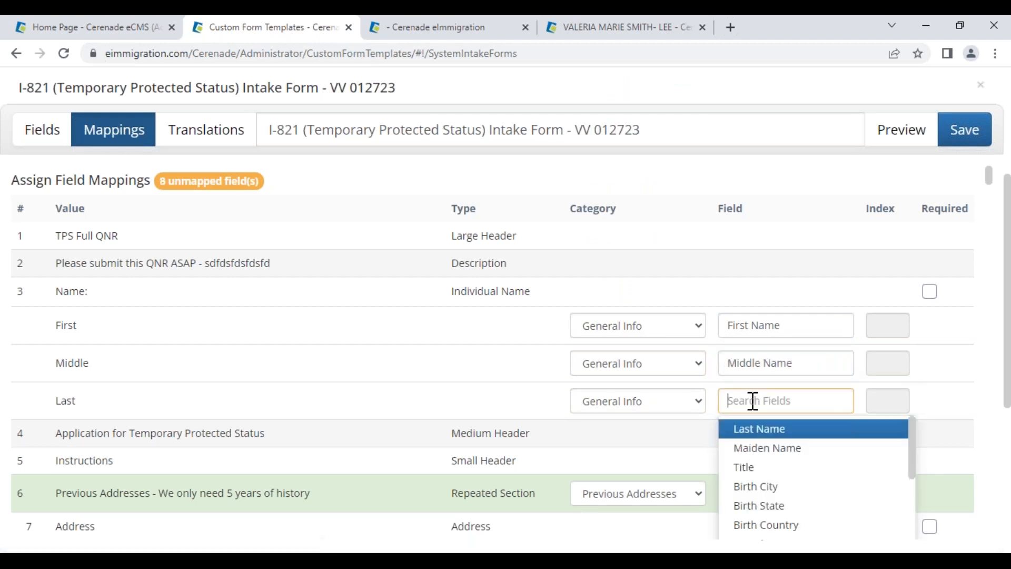
click(746, 441)
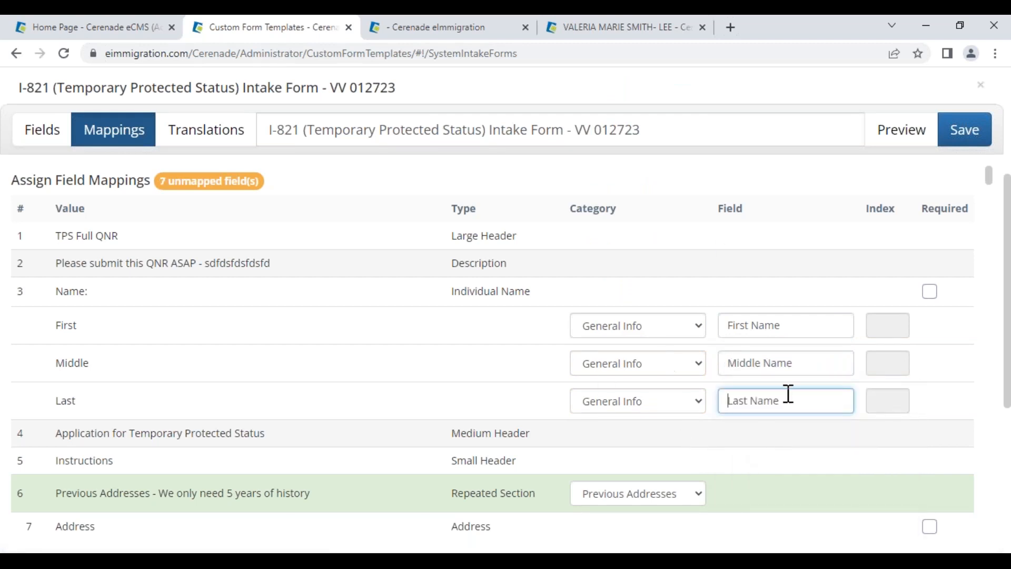
click(931, 295)
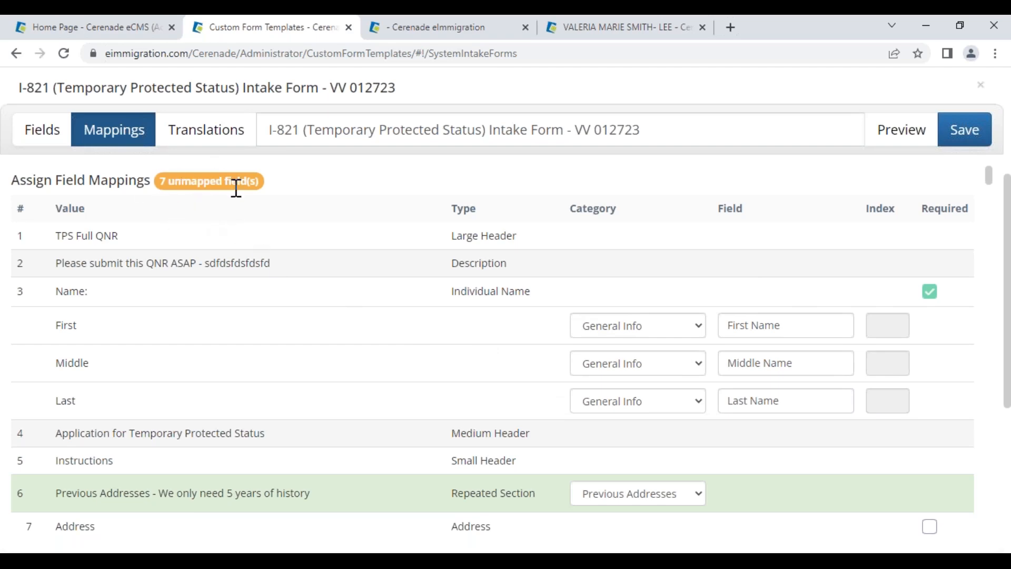
Find address question 135 and set its parts' category to US Residence
scroll(490, 386, down, 10)
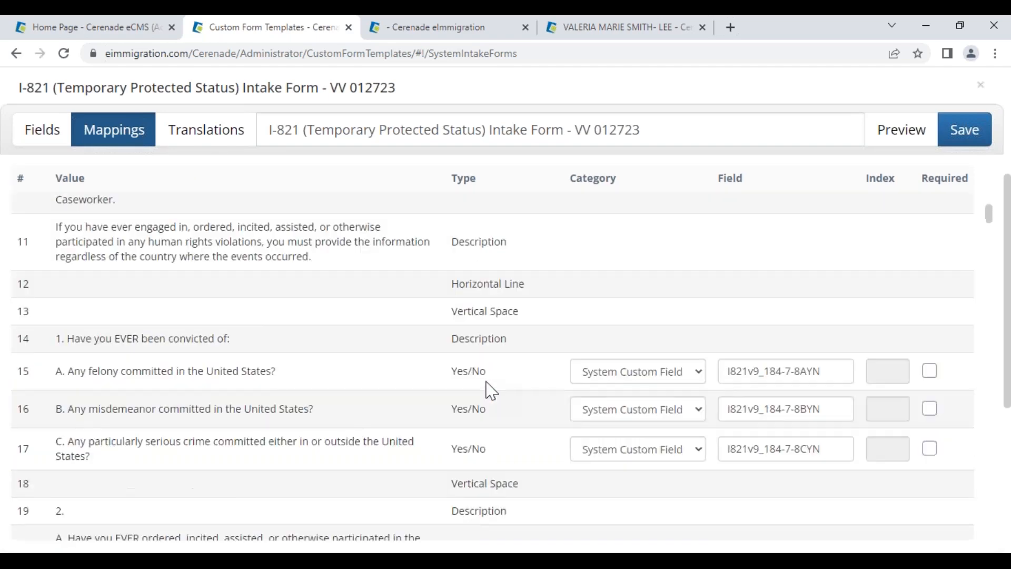
scroll(490, 389, down, 10)
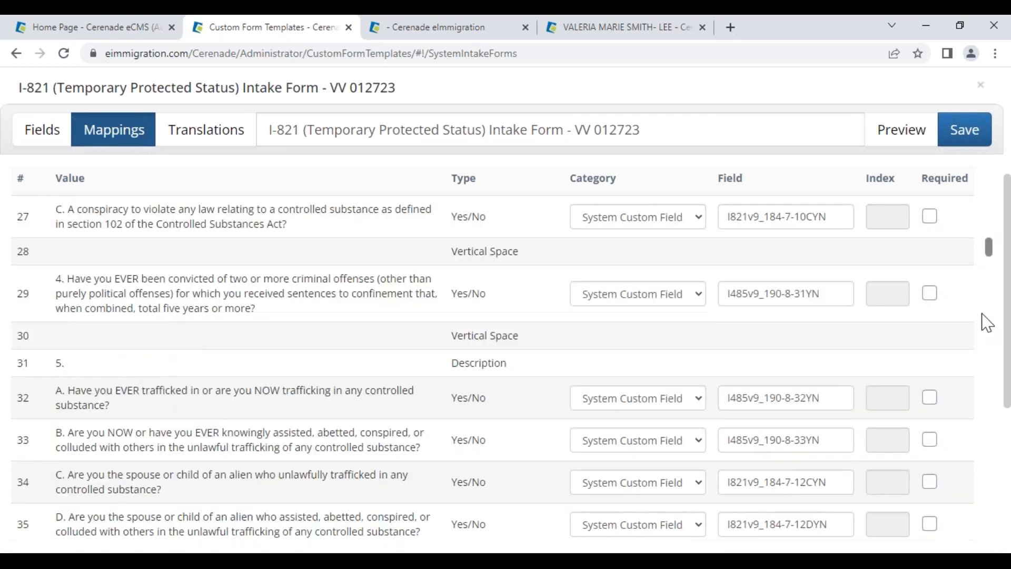
drag(983, 314, 1003, 474)
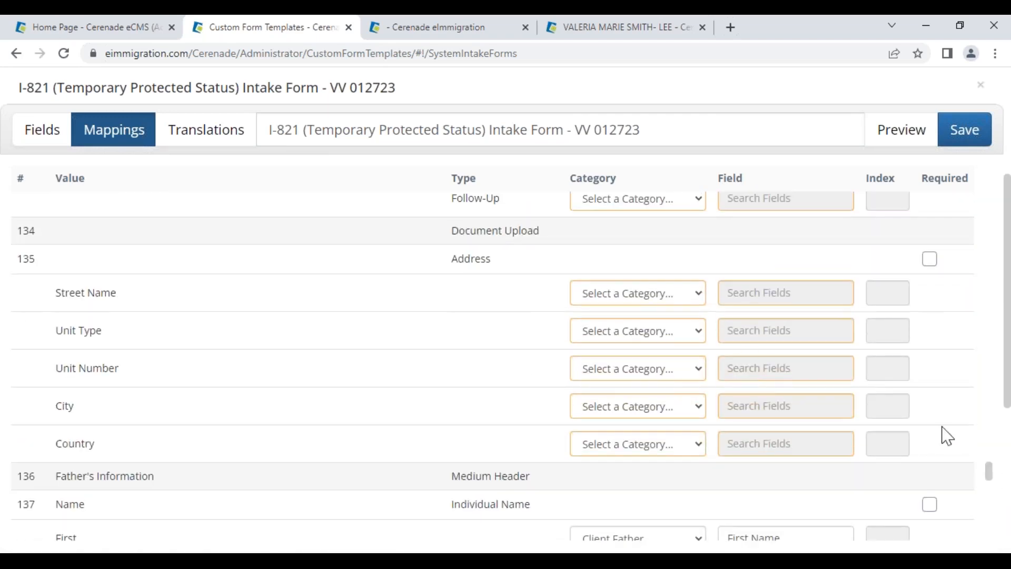
drag(445, 263, 501, 266)
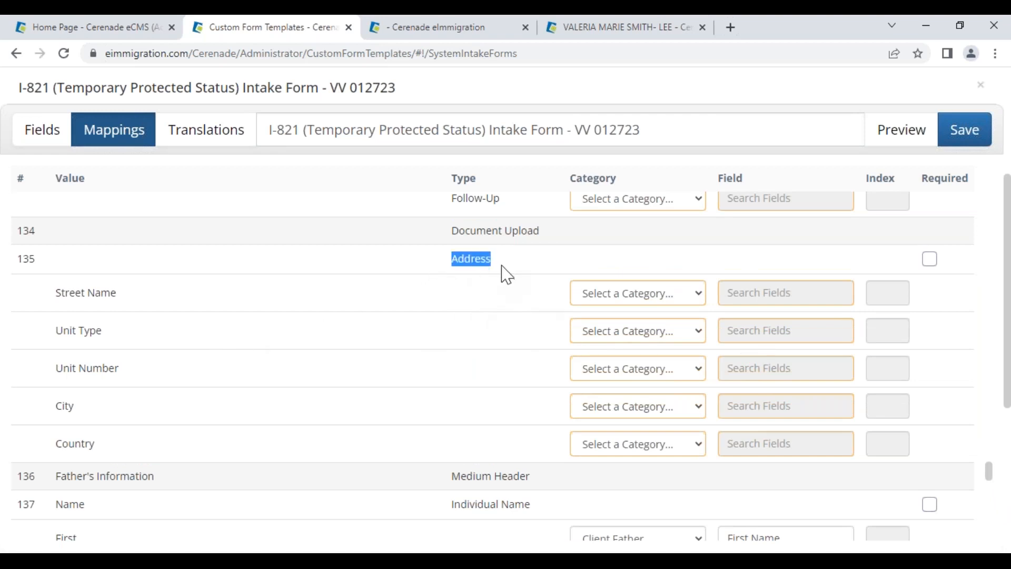
click(656, 298)
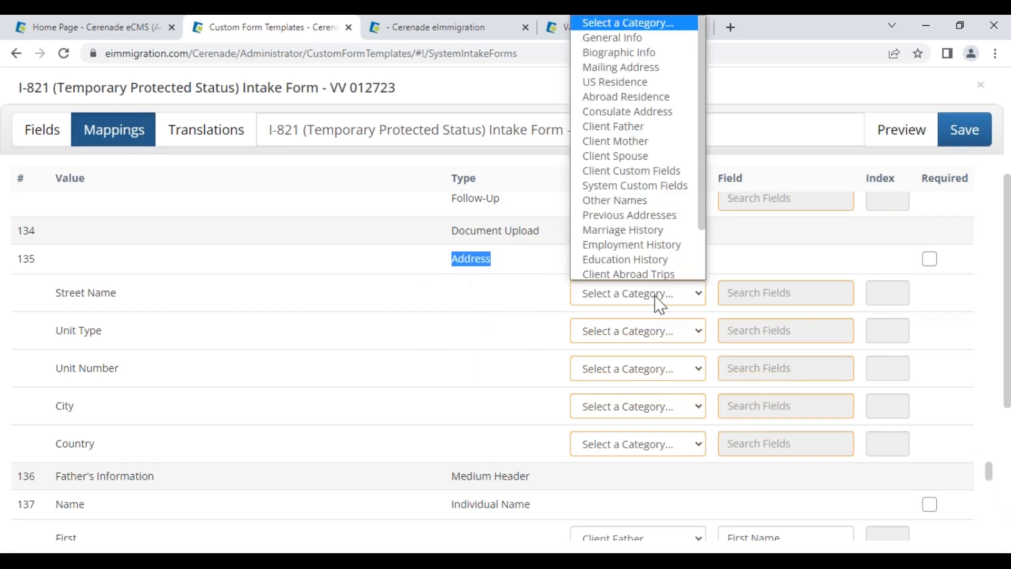
click(620, 82)
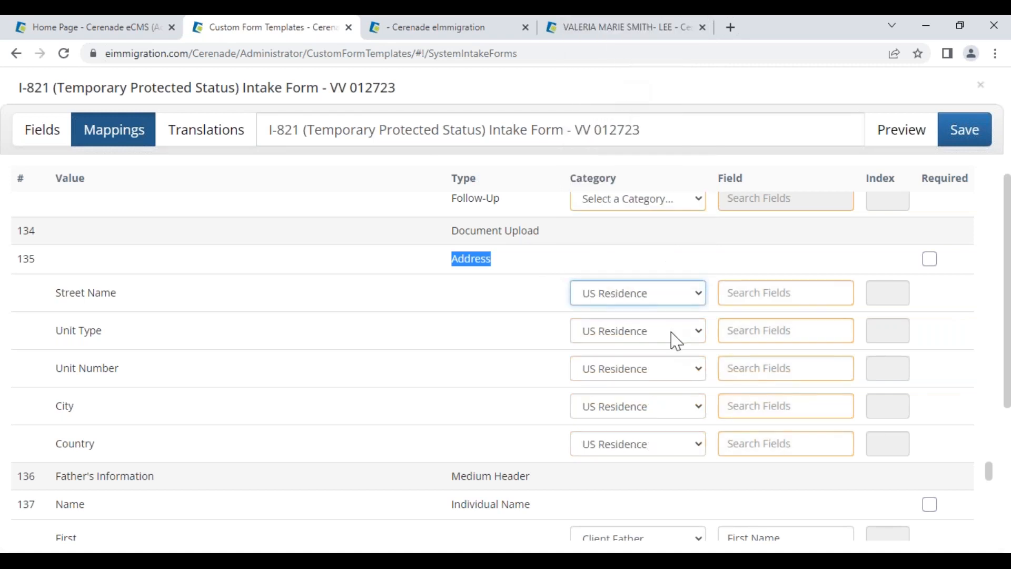
Map Street Name, Unit Type, Unit Number and City to Street, Unit Type, Unit and City, leaving Country unmapped
click(744, 296)
click(748, 340)
click(758, 330)
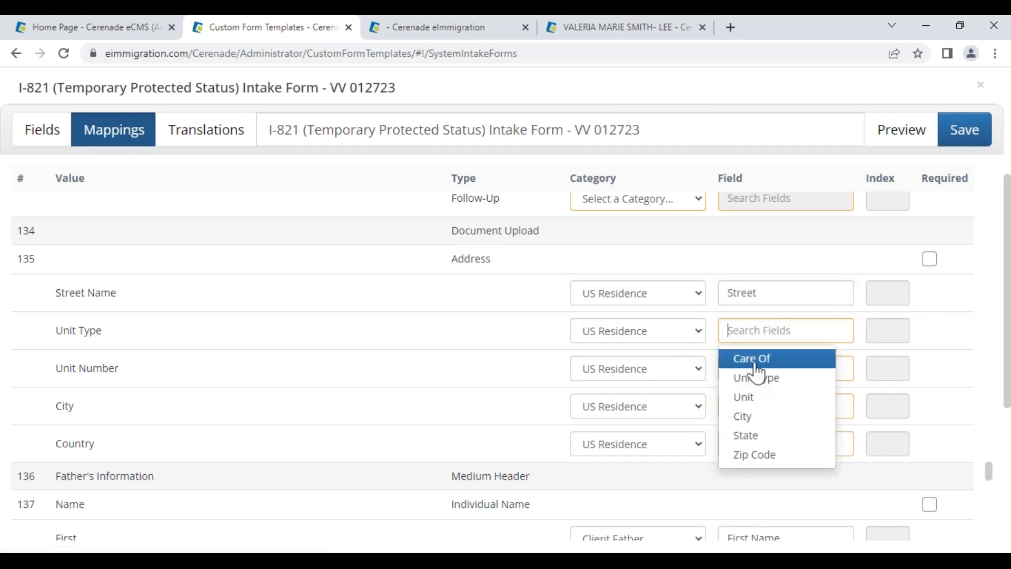
click(765, 377)
click(765, 365)
click(761, 415)
click(767, 406)
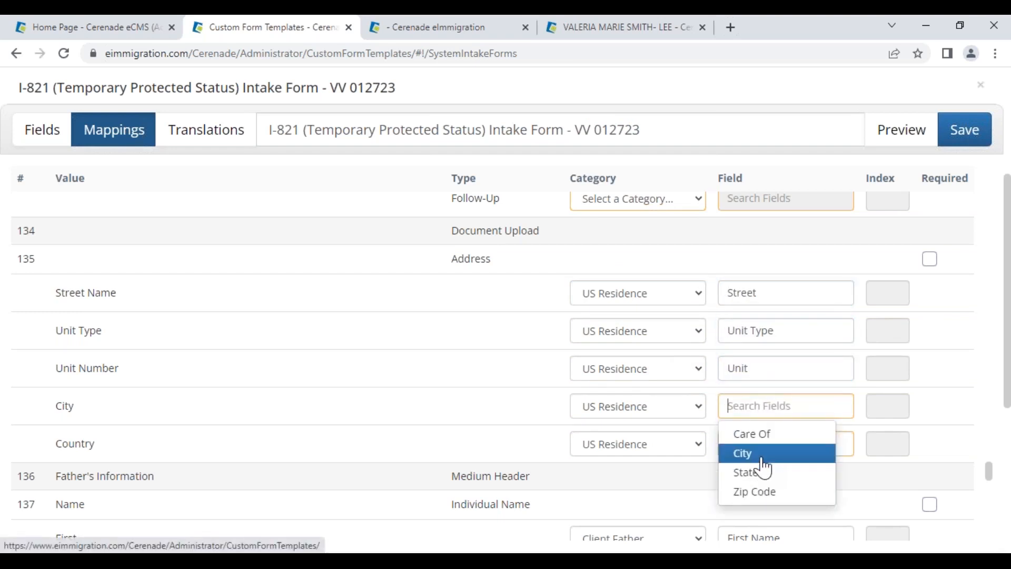
click(763, 459)
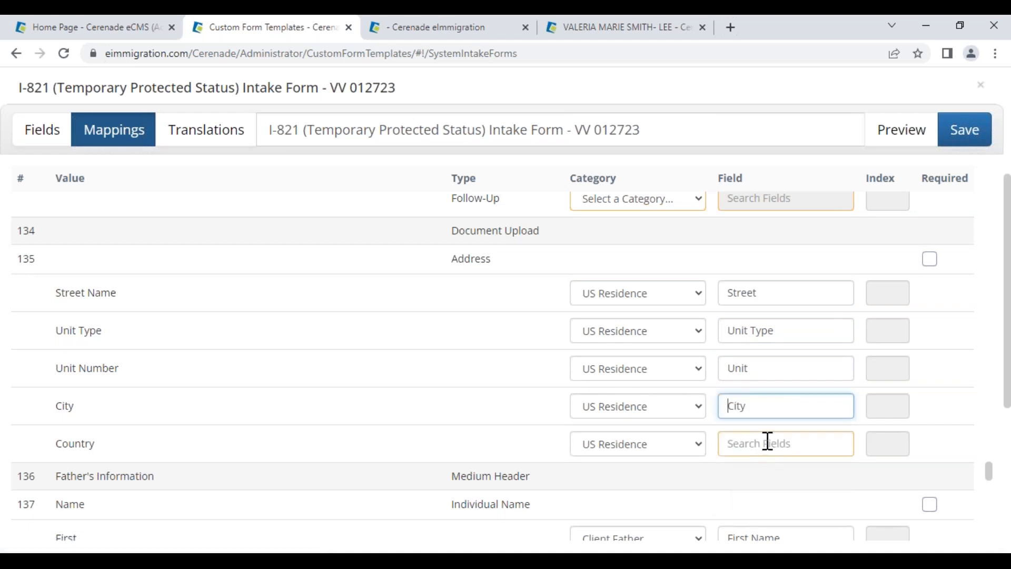
drag(56, 447, 127, 459)
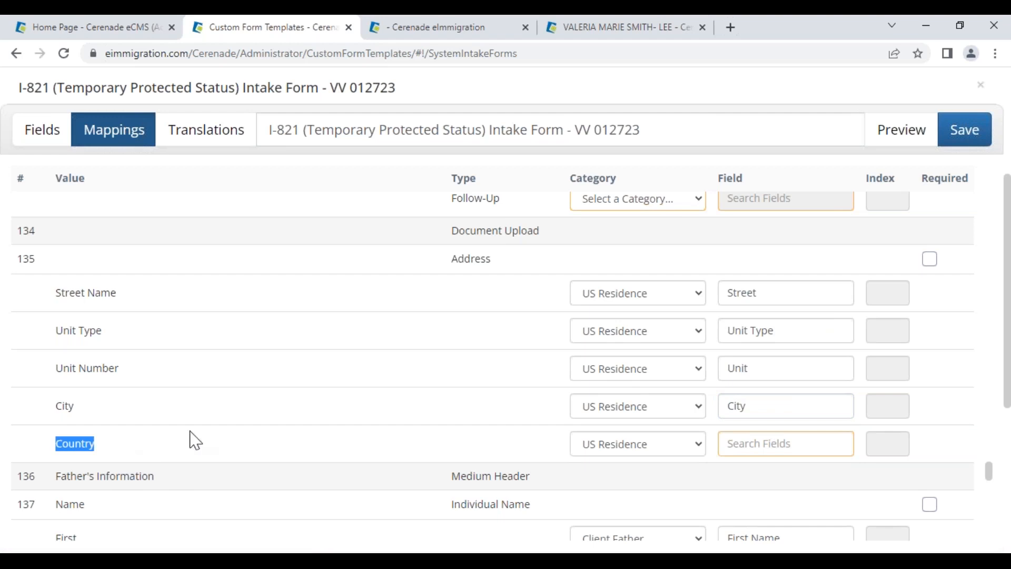
click(58, 138)
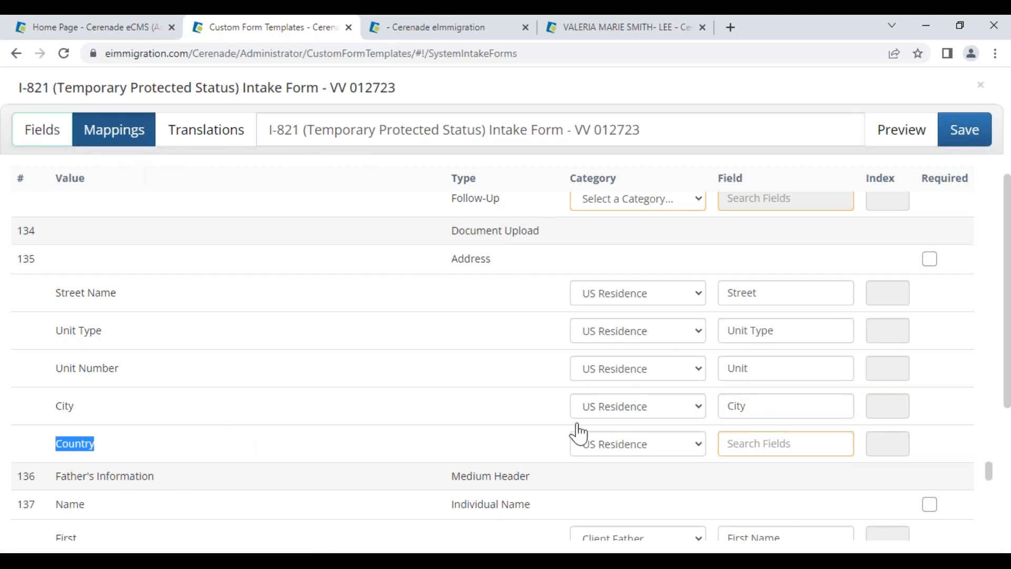
Search the page for 'address' and jump to the second match, the Address question at row 7
scroll(511, 452, down, 20)
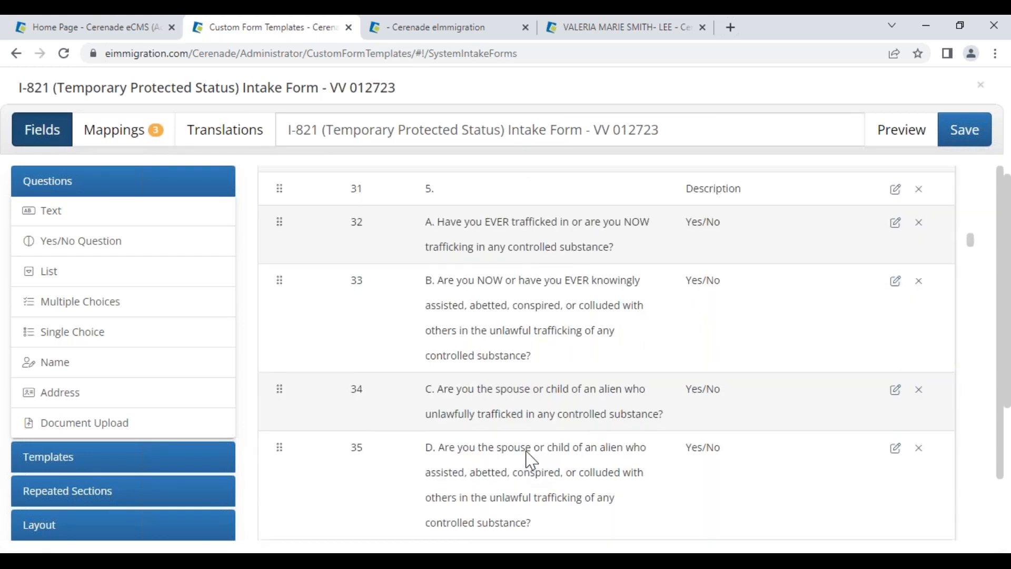
scroll(534, 454, down, 20)
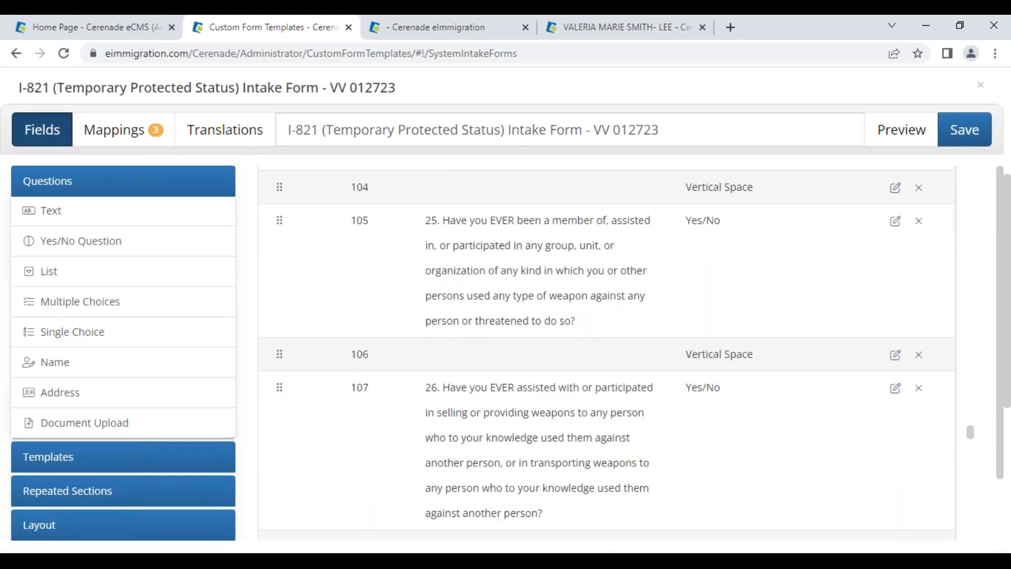
scroll(563, 444, down, 8)
scroll(562, 437, up, 8)
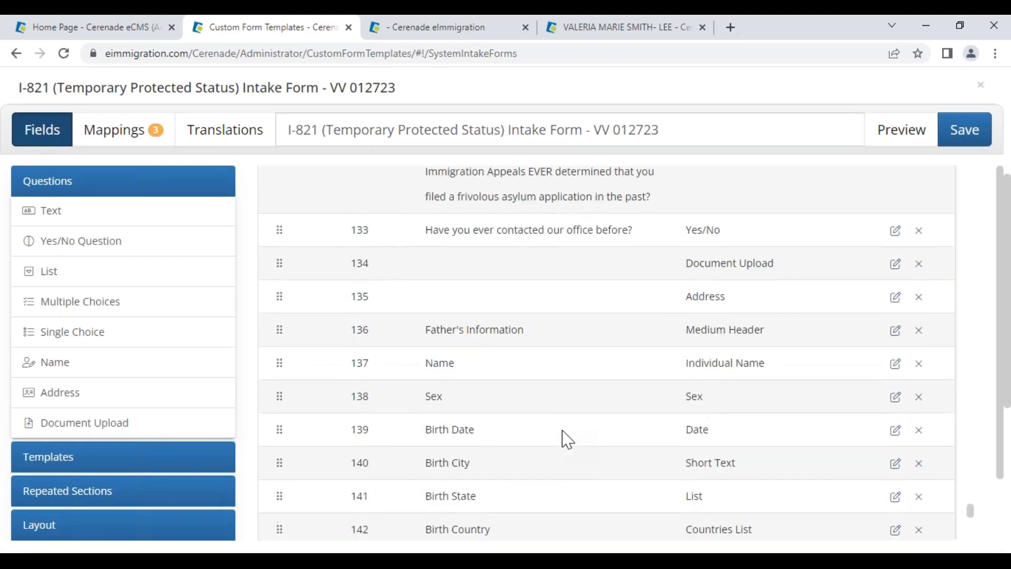
scroll(562, 437, down, 10)
scroll(569, 438, down, 2)
scroll(569, 438, up, 12)
scroll(569, 438, up, 4)
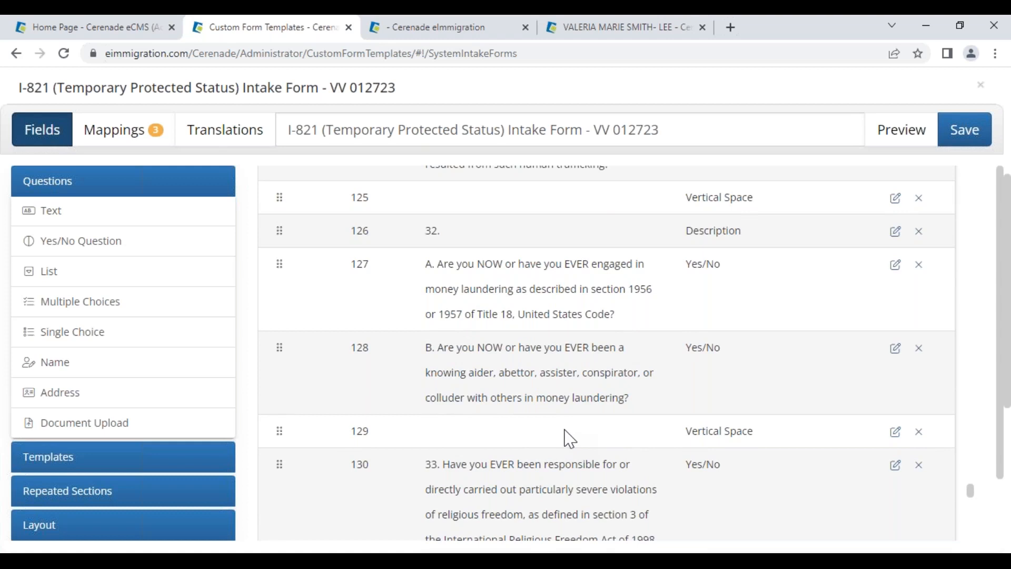
key(ctrl+f)
text(address)
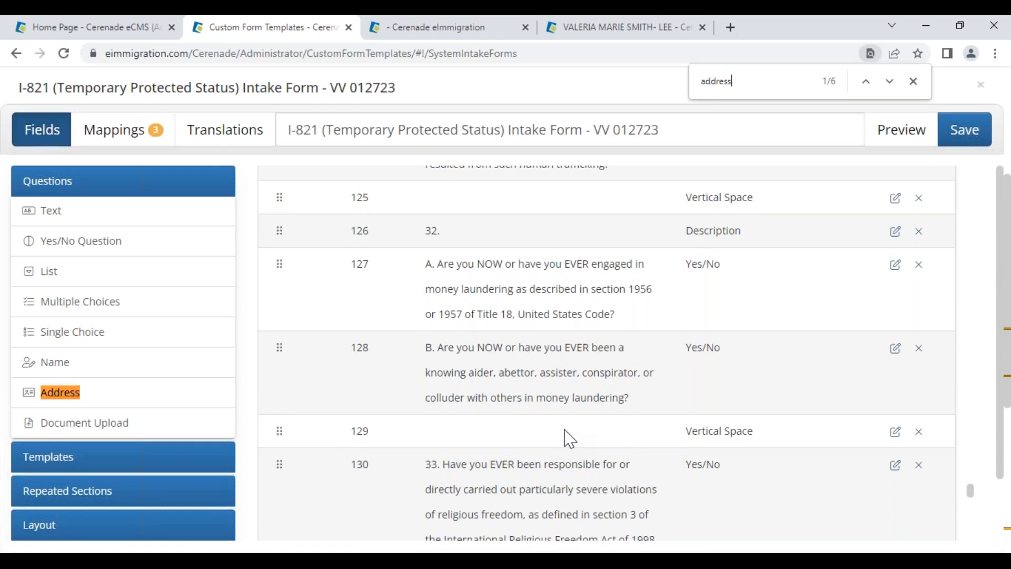
click(890, 81)
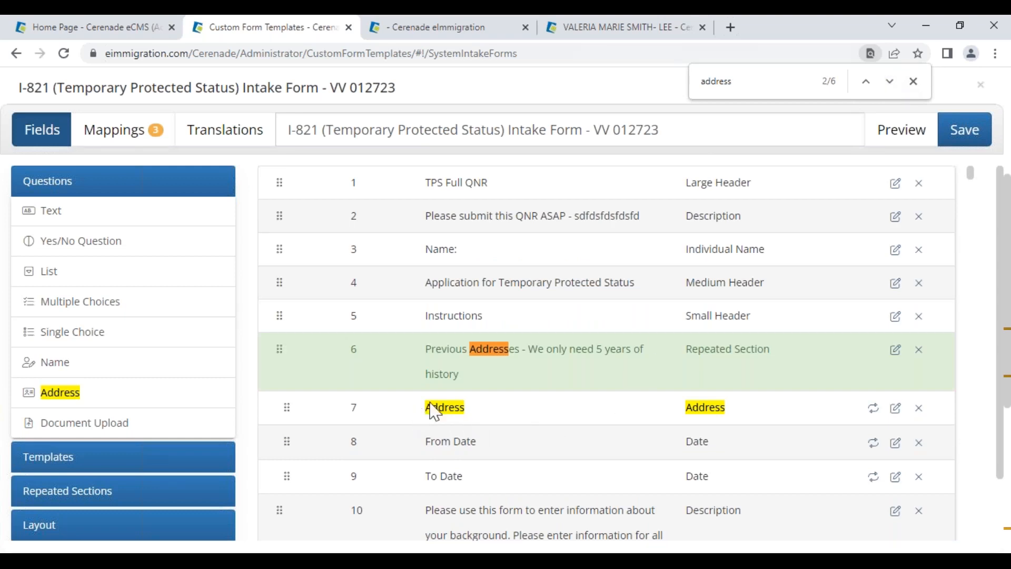
drag(737, 83, 692, 87)
click(626, 470)
drag(430, 412, 482, 410)
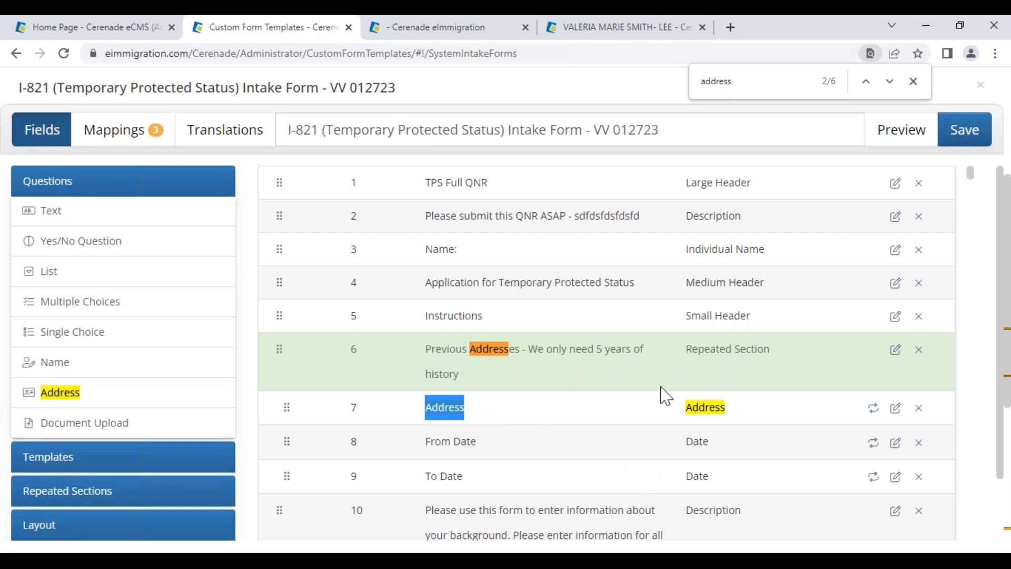
click(351, 422)
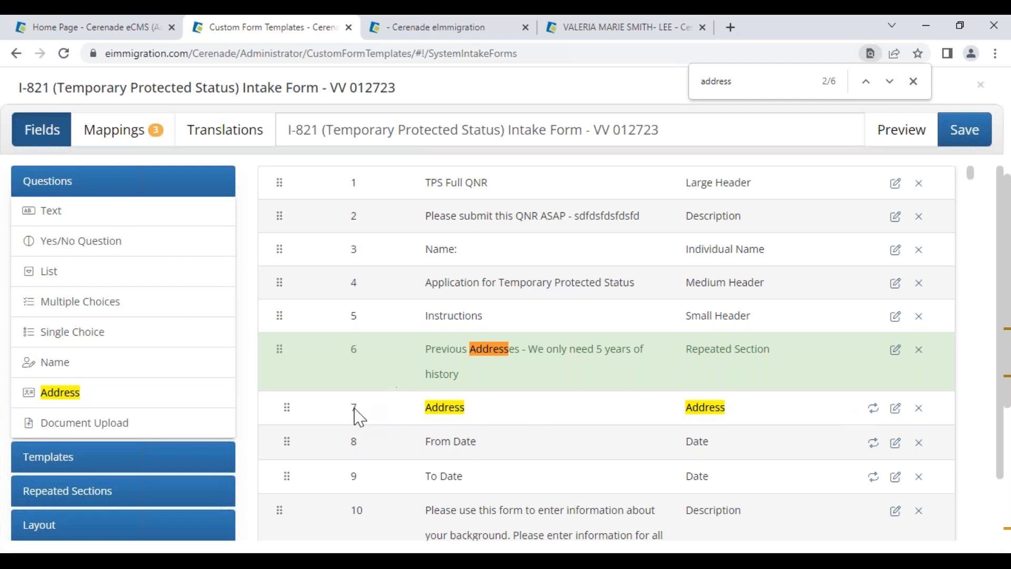
Rename row 7's Address to 'US Residence Address', drop Province and Postal Code, and set order 3
click(897, 411)
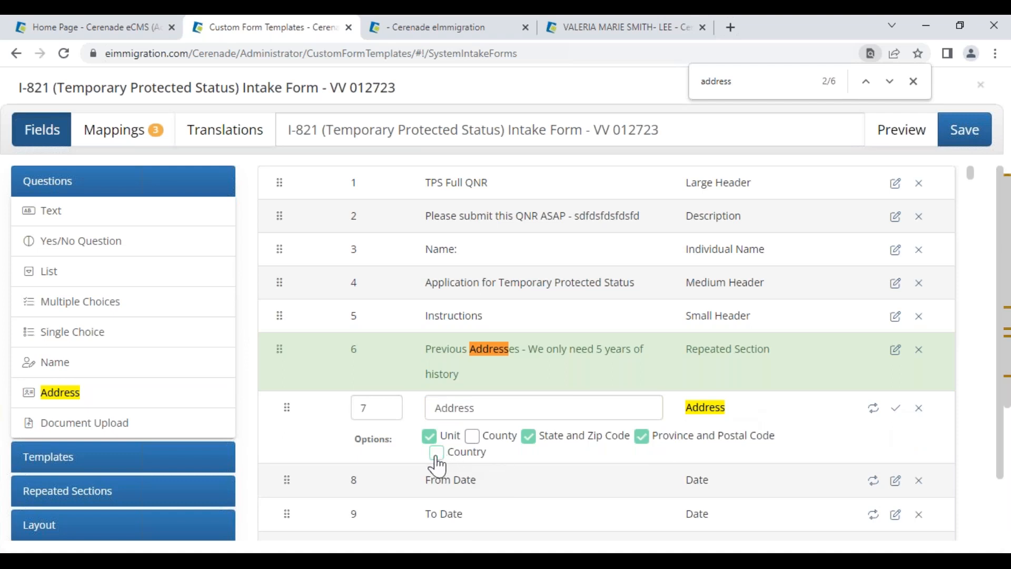
click(644, 438)
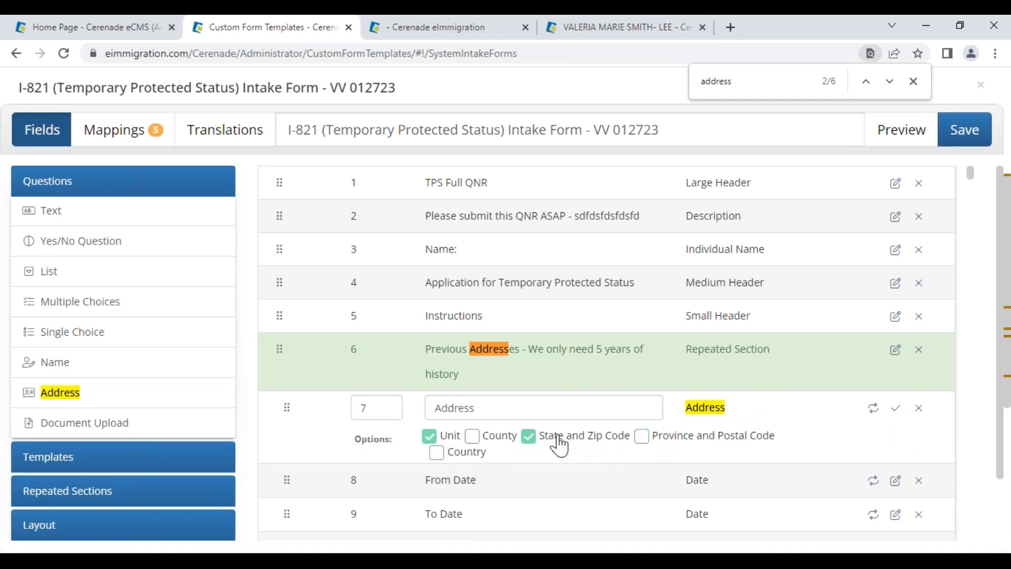
click(488, 411)
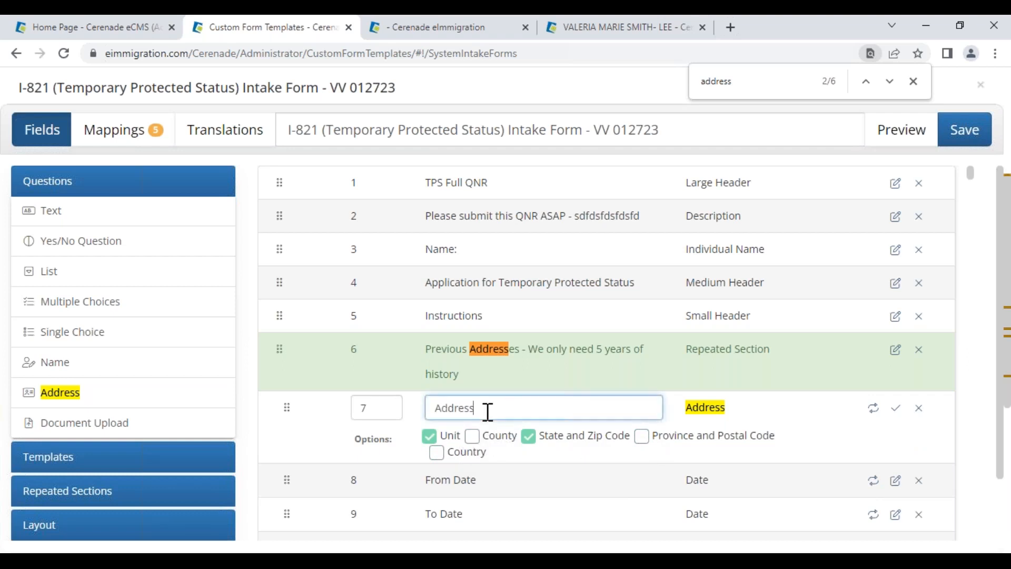
text(US REsidence)
key(BackSpace)
key(BackSpace)
key(BackSpace)
key(BackSpace)
key(BackSpace)
key(BackSpace)
key(BackSpace)
key(BackSpace)
key(BackSpace)
text(esidence)
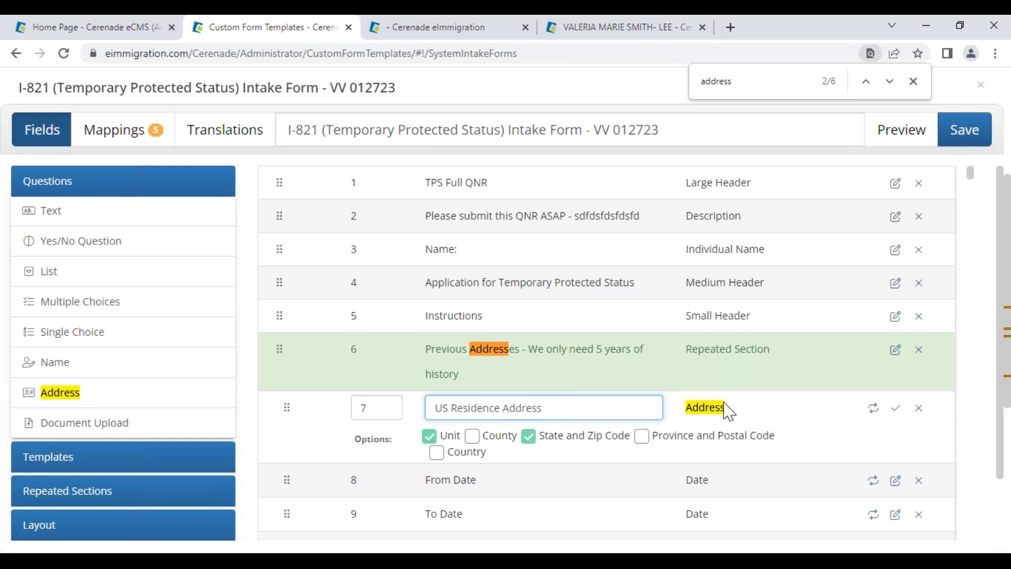
double_click(377, 407)
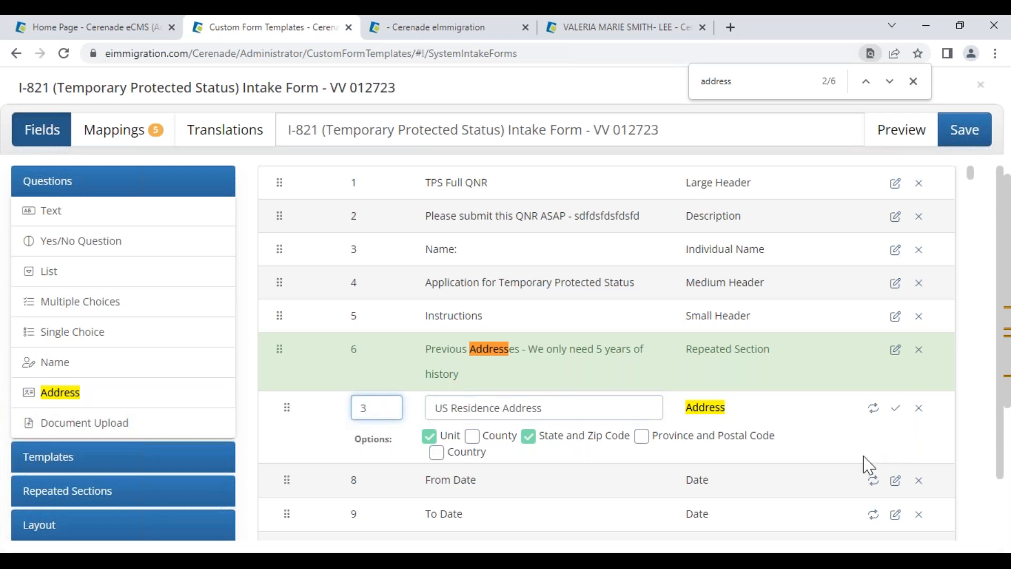
click(895, 408)
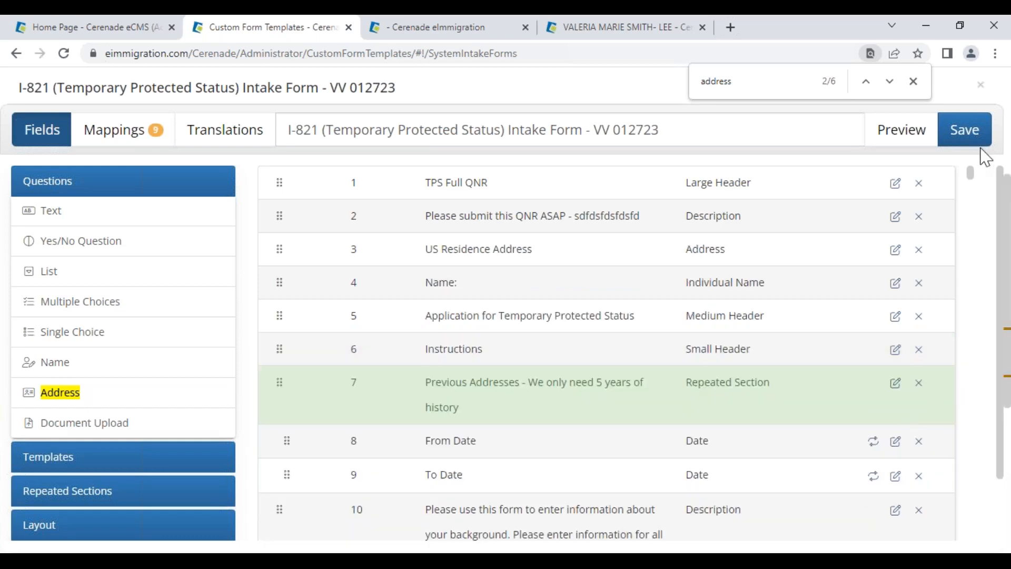
Preview the intake form, check the US Residence Address heading, and close the preview
click(902, 131)
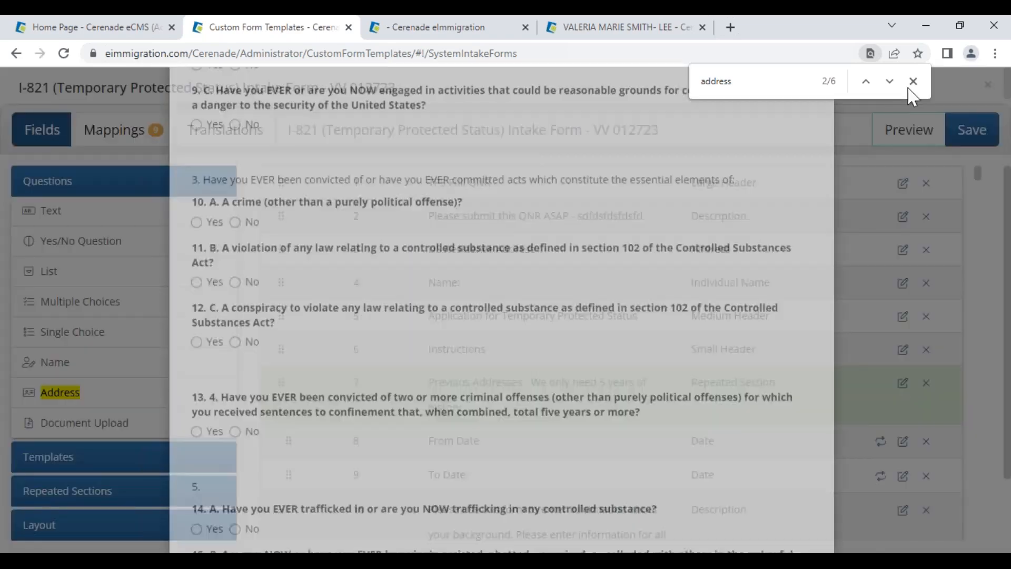
click(915, 81)
scroll(495, 390, down, 2)
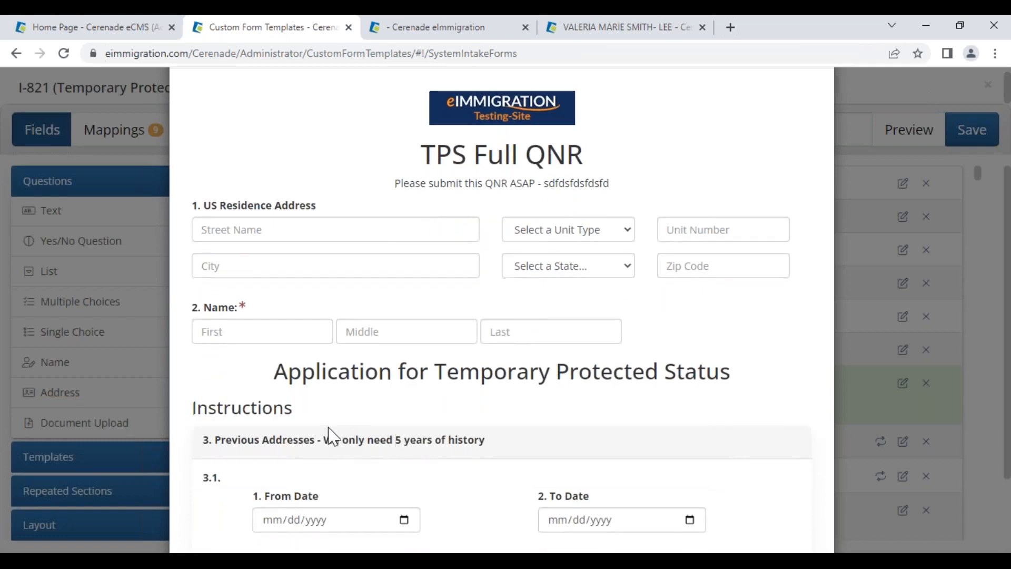
scroll(316, 458, down, 1)
scroll(284, 433, down, 3)
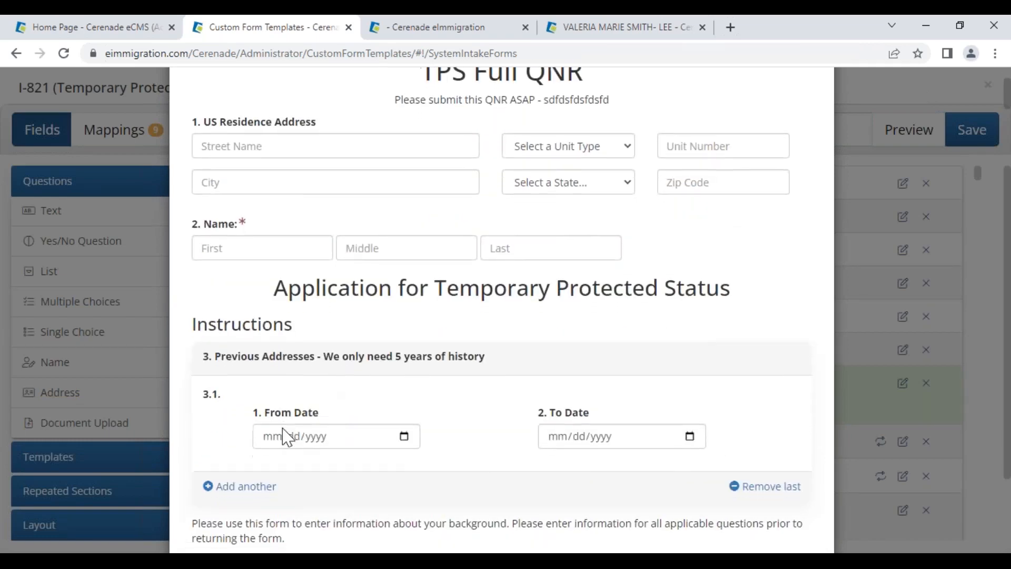
scroll(284, 437, up, 5)
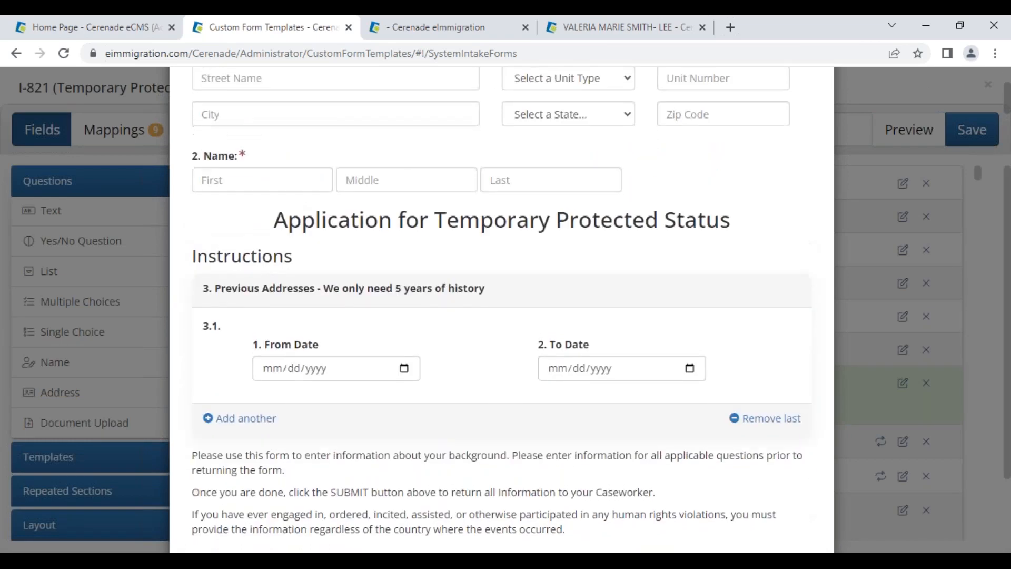
drag(213, 288, 331, 298)
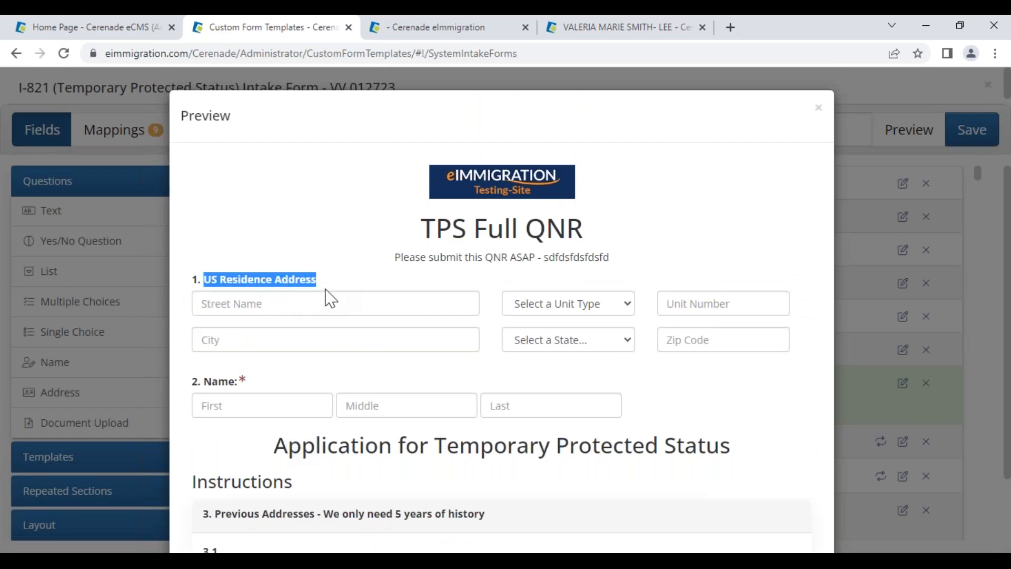
click(811, 109)
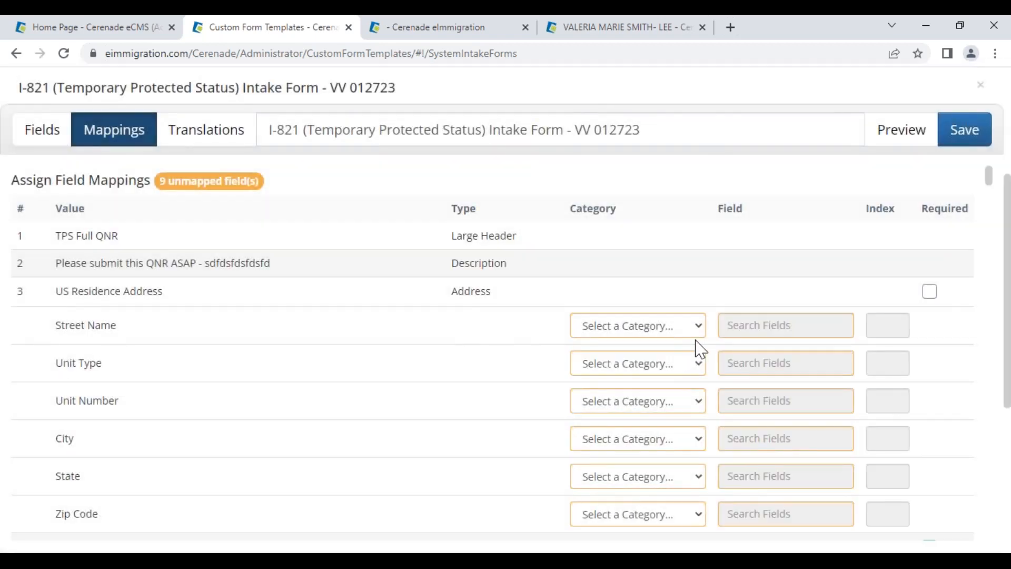
Set the Street Name category to US Residence and check its available fields
click(683, 331)
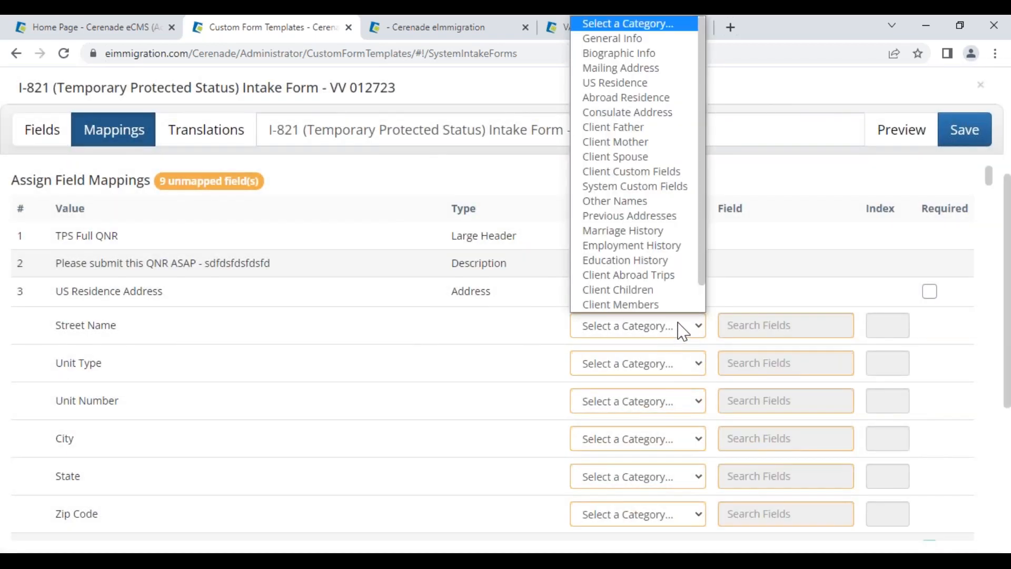
click(604, 82)
click(791, 333)
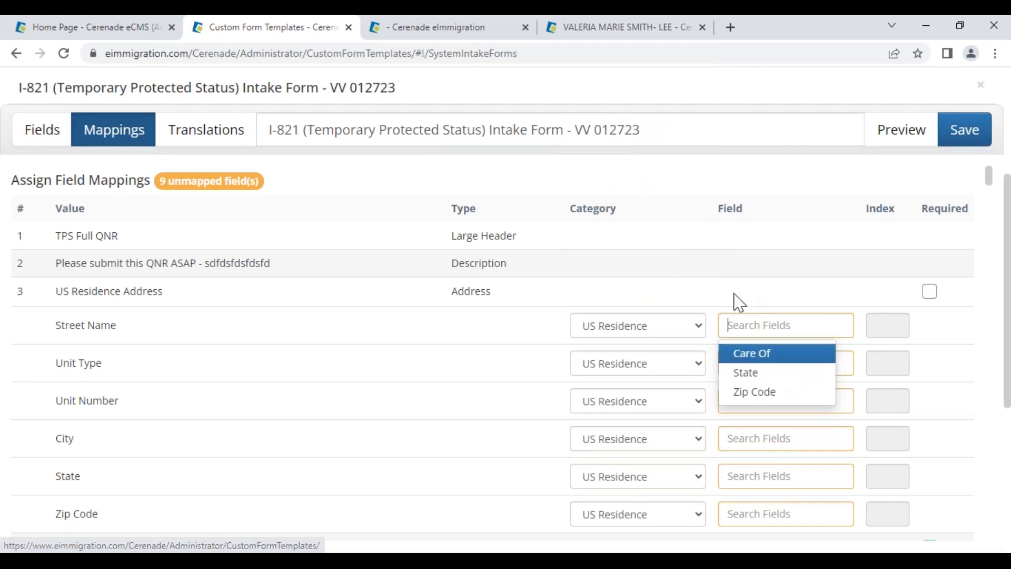
scroll(783, 408, down, 3)
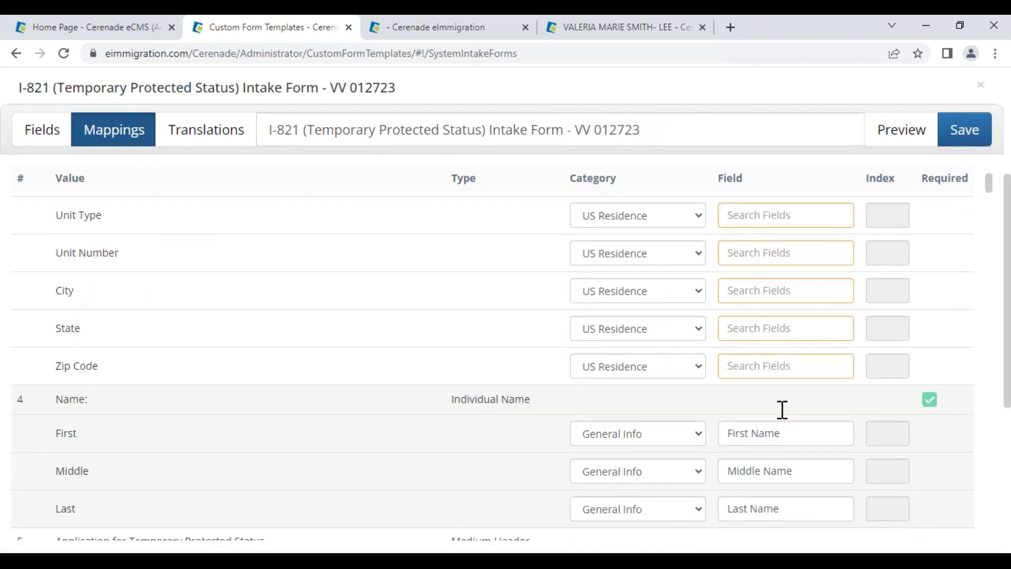
scroll(783, 410, up, 2)
Map Street Name to State by mistake, then clear that mapping
click(750, 261)
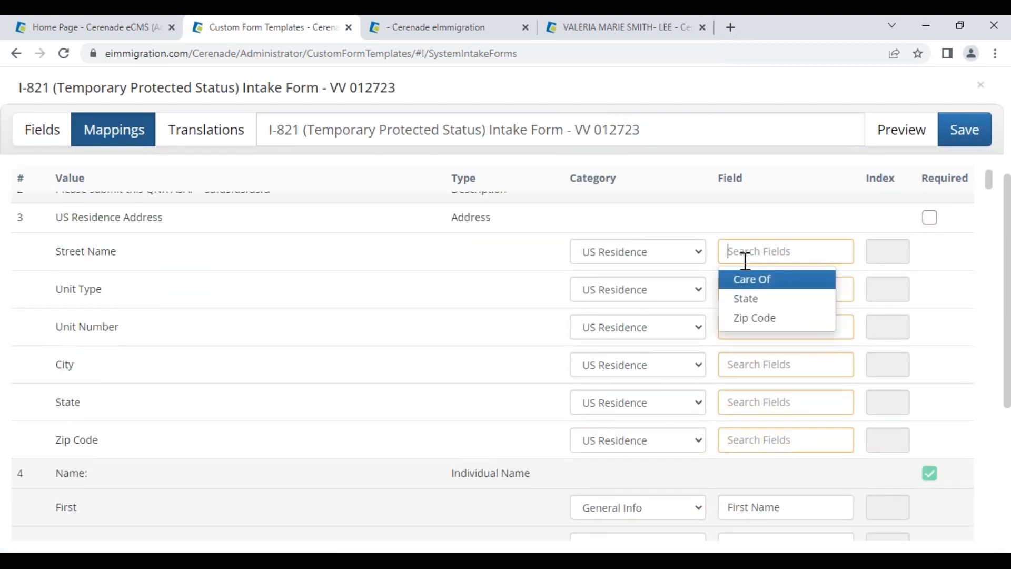
click(752, 298)
drag(758, 249, 669, 248)
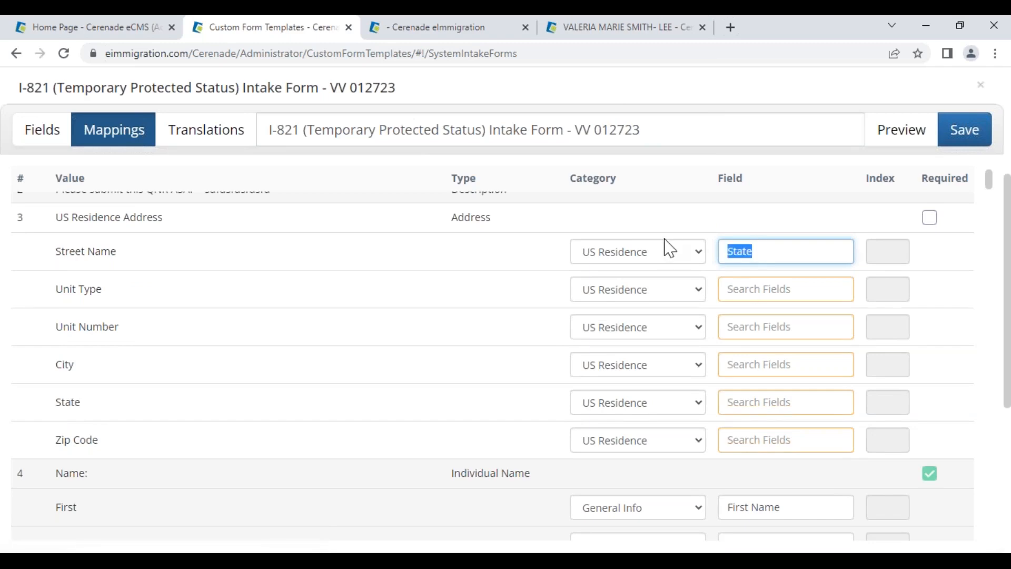
key(BackSpace)
scroll(648, 316, down, 12)
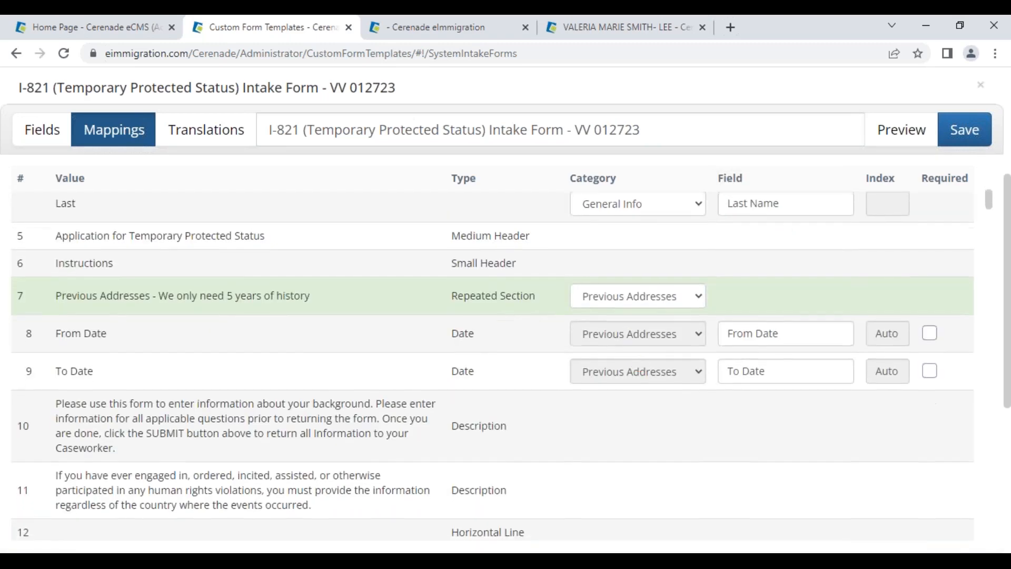
scroll(647, 390, up, 1)
Scroll down the list and mark the duplicate Address question at row 135
scroll(647, 392, down, 15)
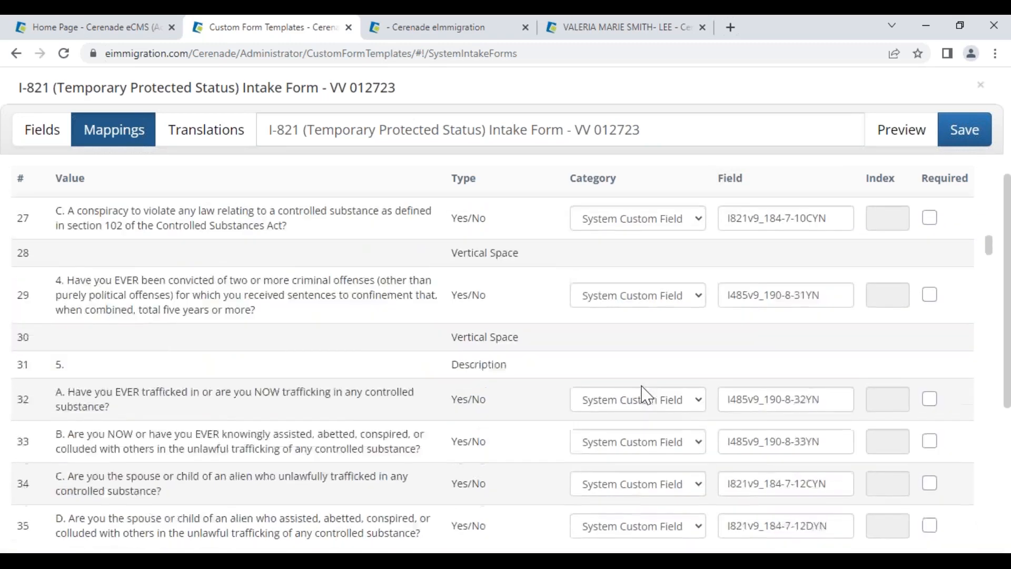
scroll(647, 395, down, 20)
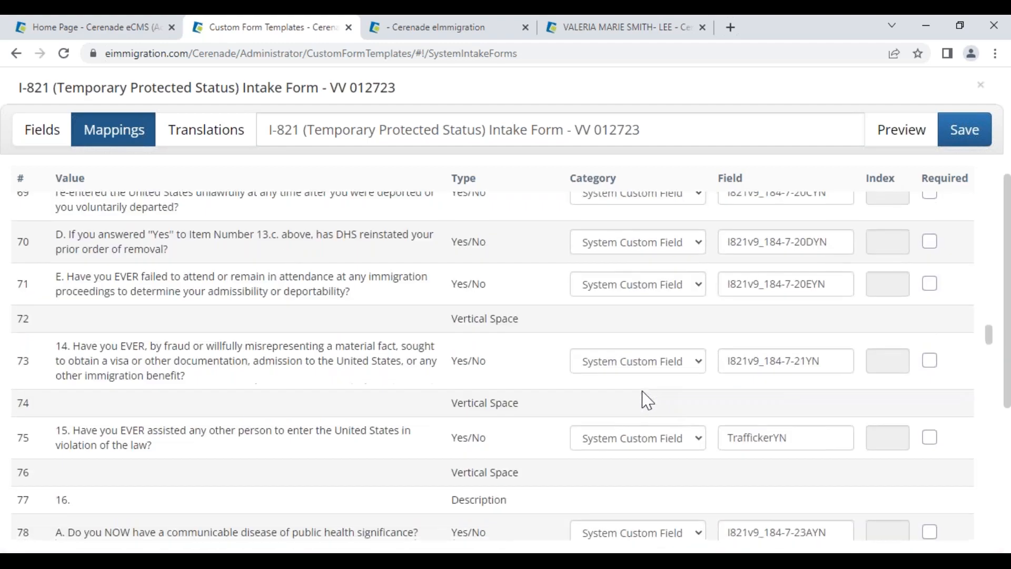
scroll(648, 409, down, 20)
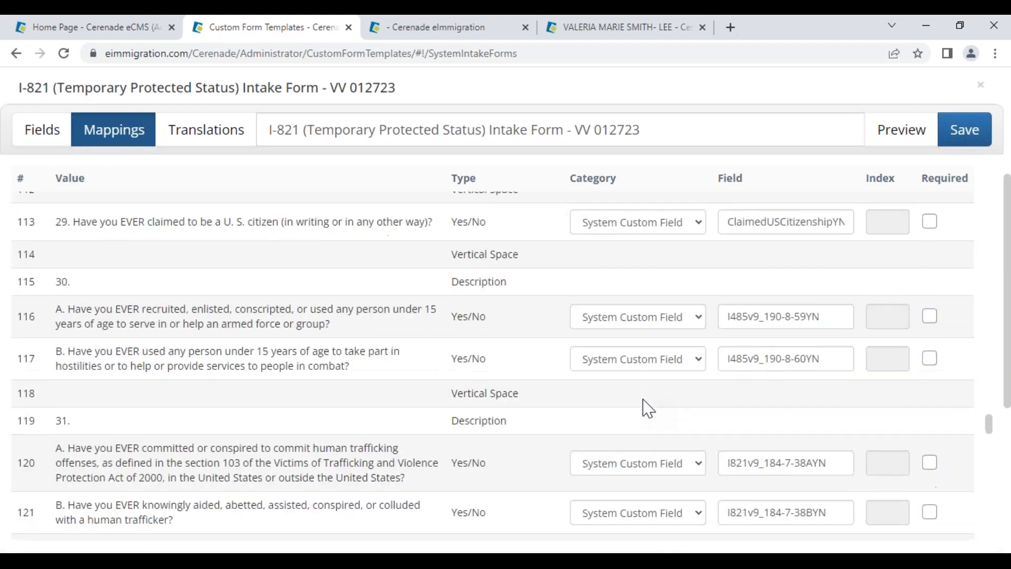
scroll(650, 405, down, 10)
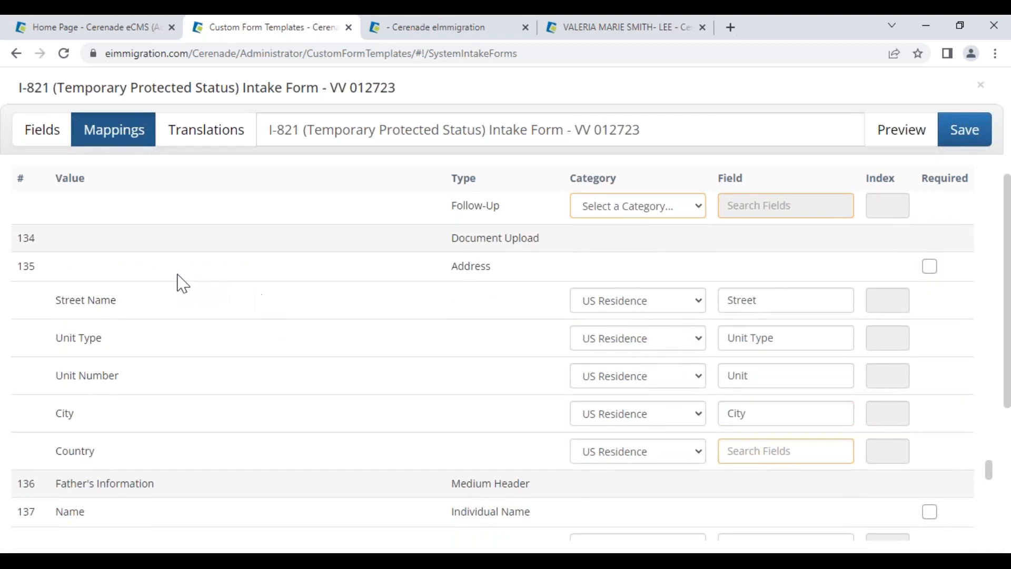
double_click(24, 266)
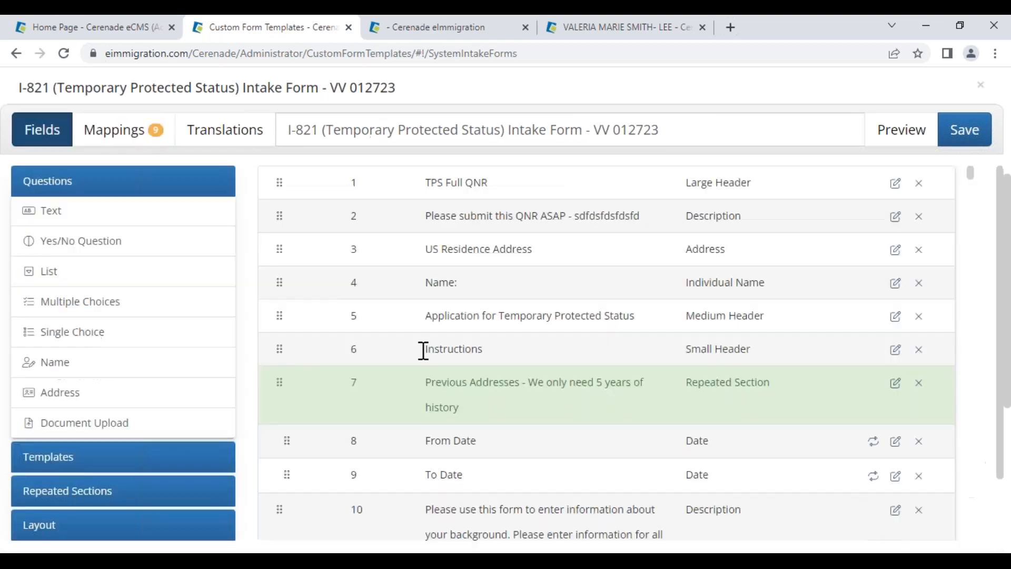
Delete the duplicate Address question at row 135 and scroll back up to US Residence Address
drag(974, 176, 972, 466)
drag(969, 463, 991, 519)
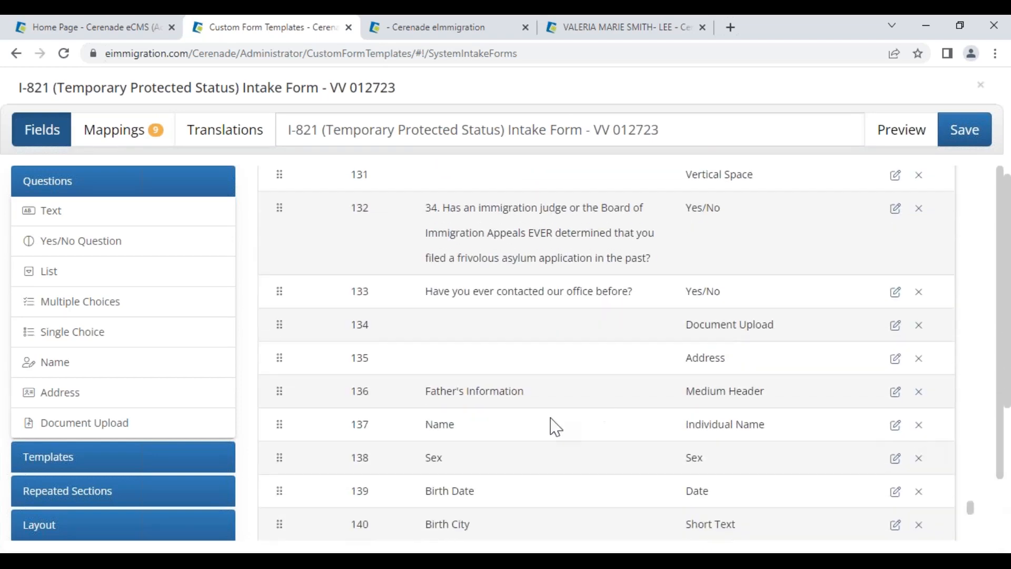
drag(661, 371, 758, 375)
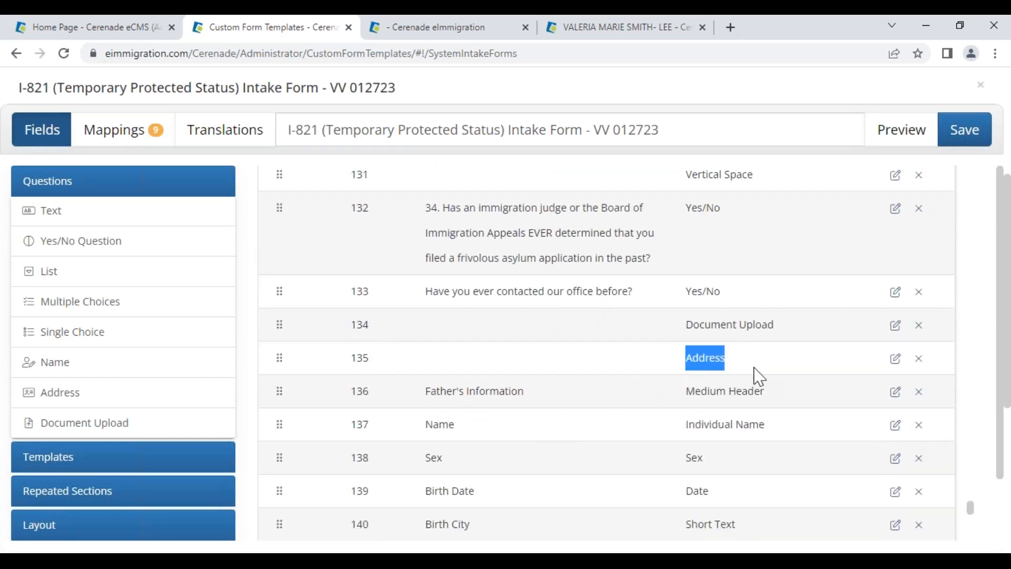
click(919, 360)
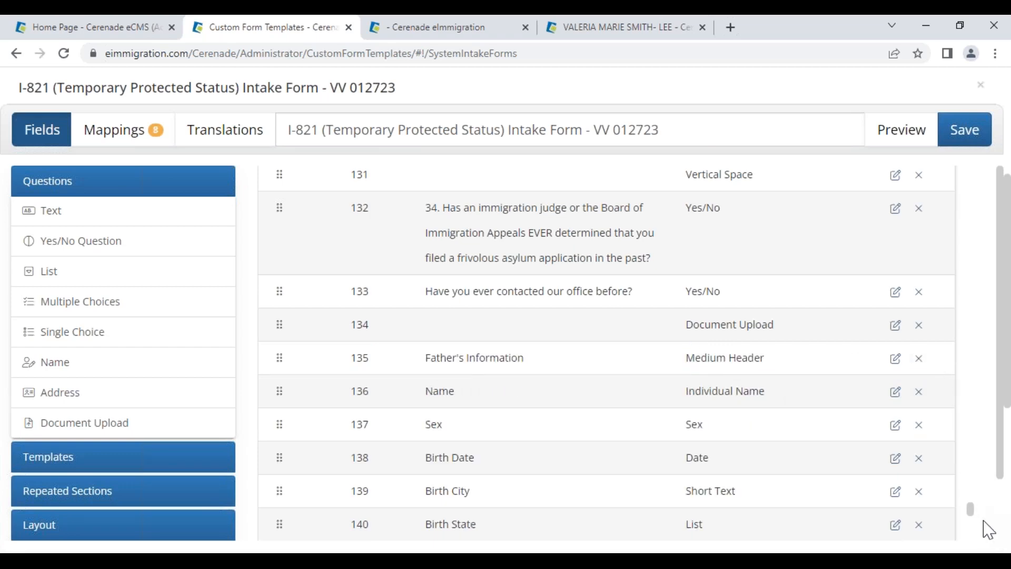
drag(976, 516, 990, 176)
drag(432, 241, 555, 262)
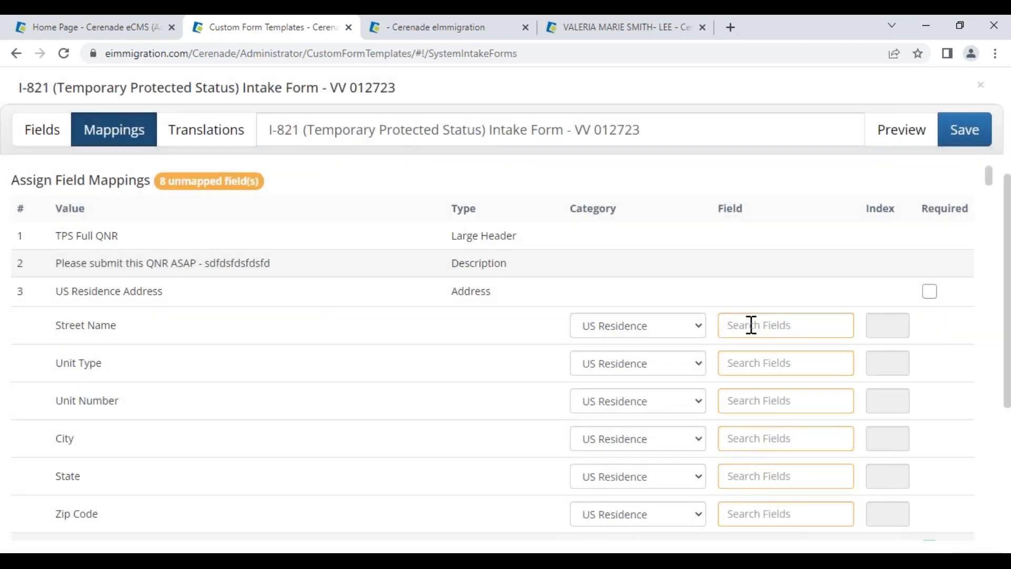
Keep Street Name's category as US Residence and map Unit Type to the Unit Type field
click(752, 325)
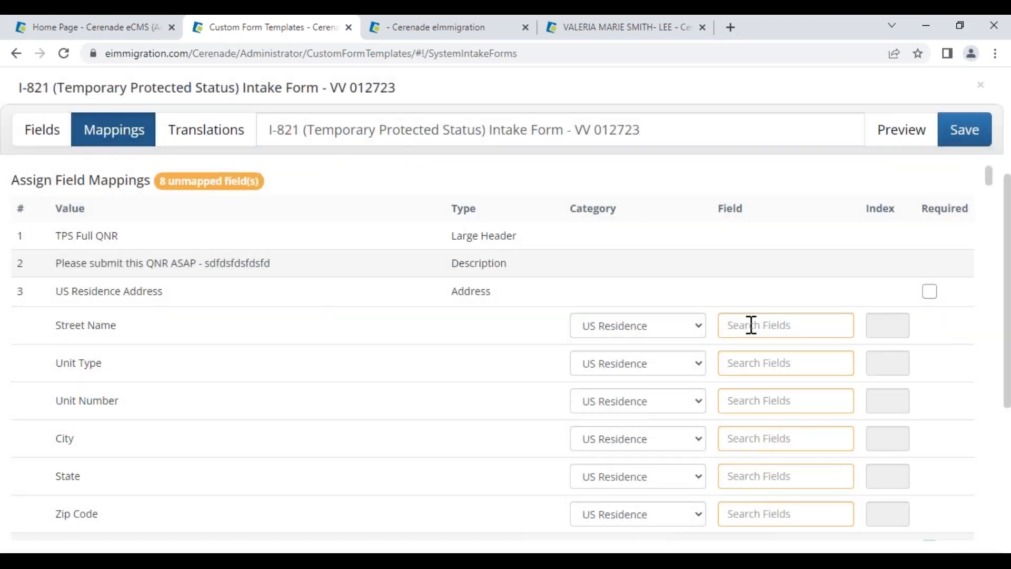
click(672, 331)
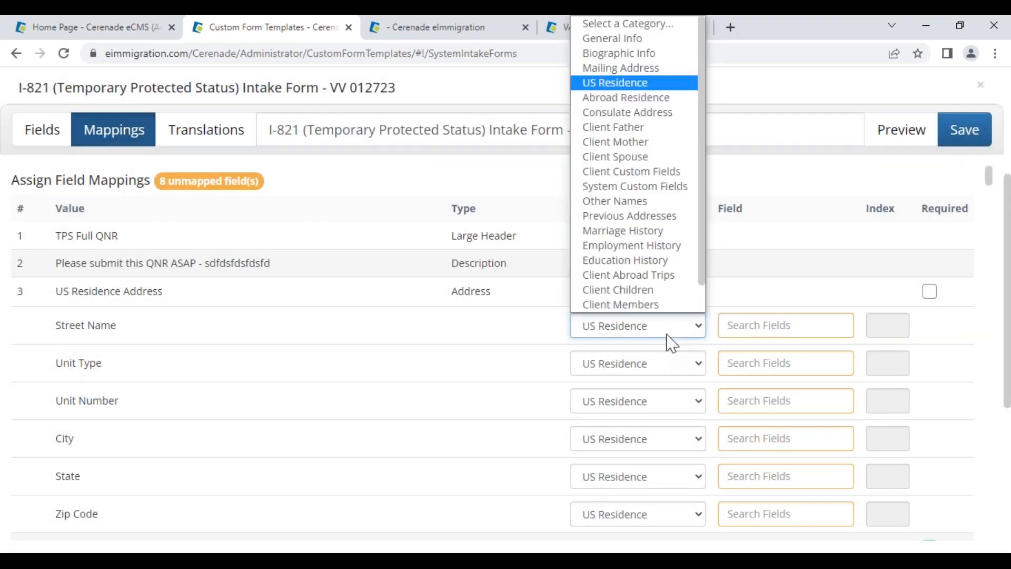
click(614, 87)
click(769, 327)
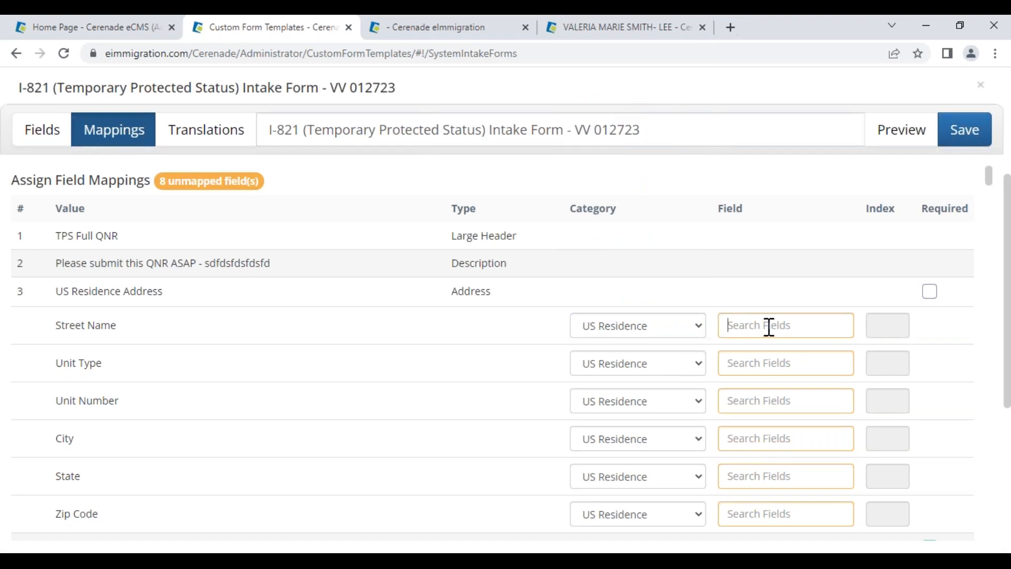
click(767, 373)
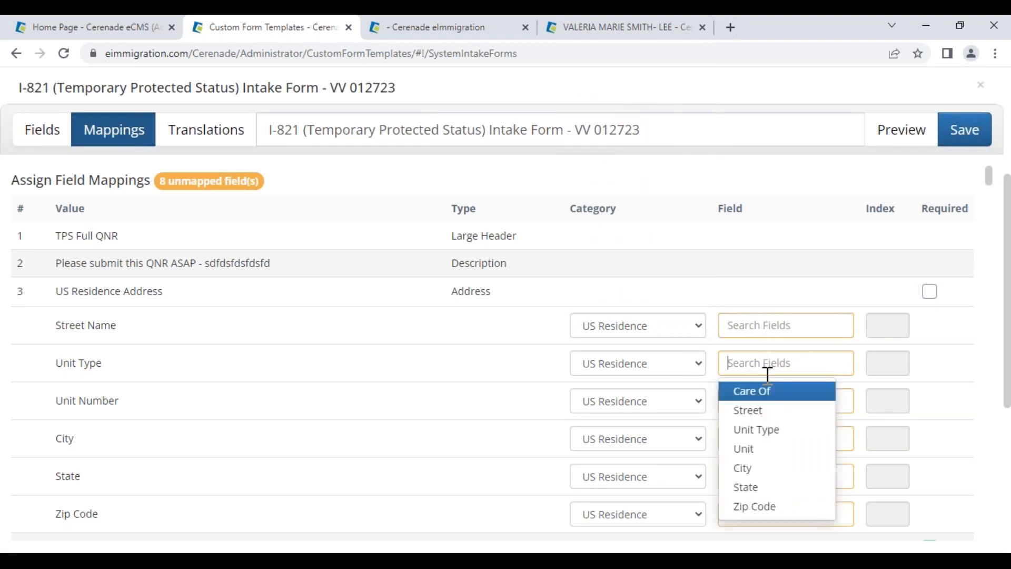
click(763, 431)
Remove the mistaken Street mapping from Unit Number, leaving it unmapped
click(765, 401)
click(758, 449)
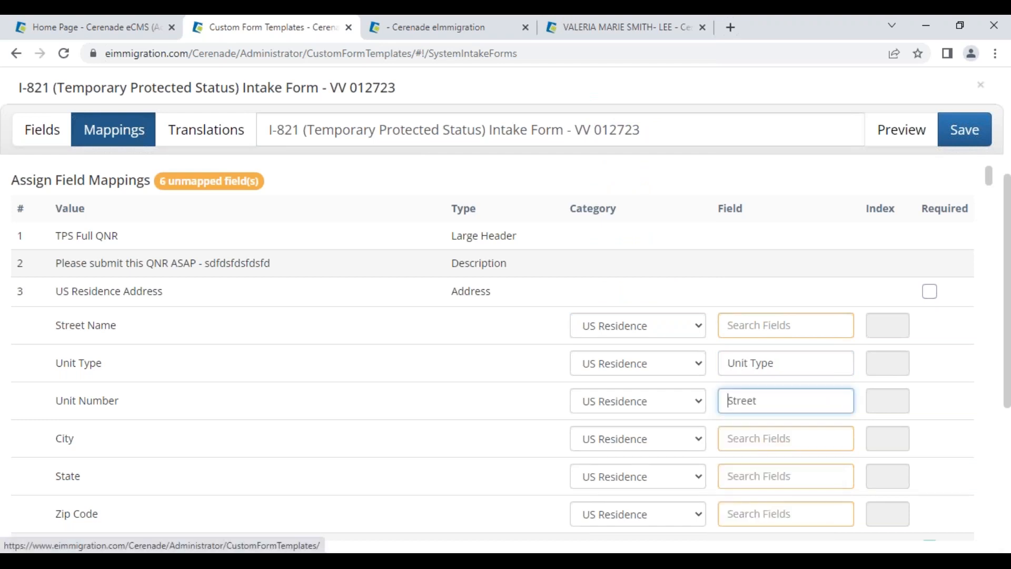
drag(766, 400, 649, 343)
key(BackSpace)
click(754, 400)
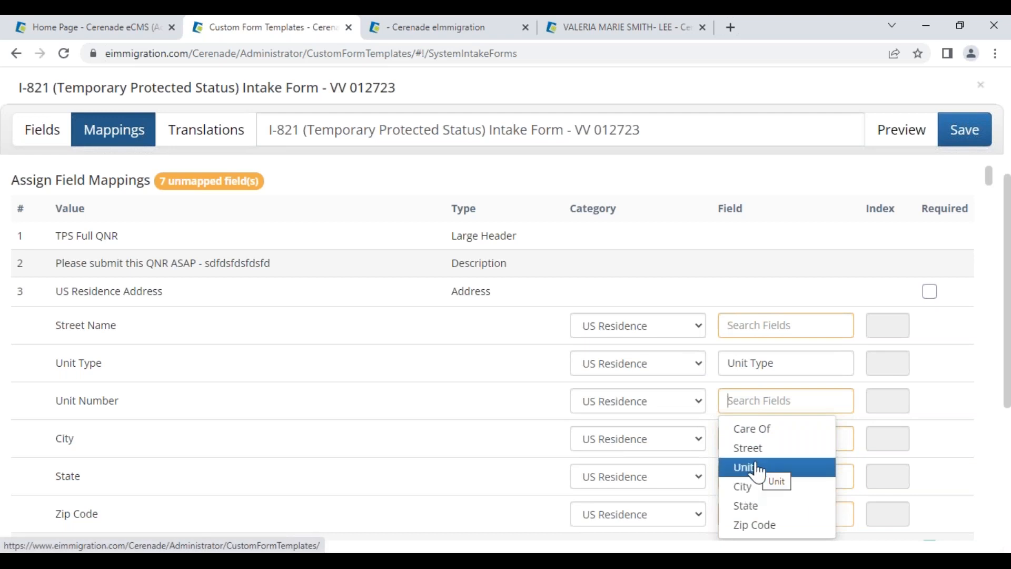
click(754, 326)
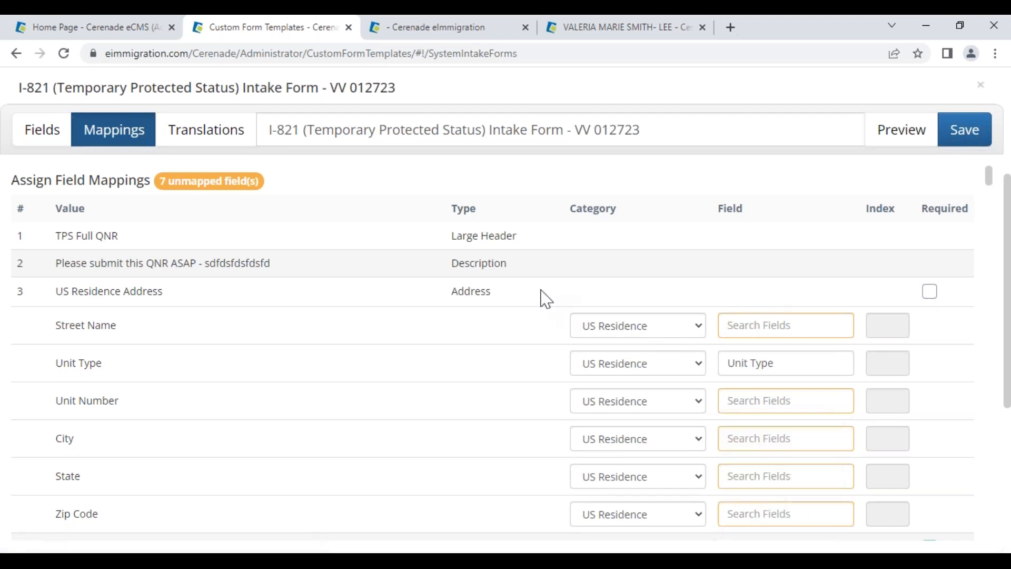
Clear the Unit Type mapping and return to the form's question list
click(685, 329)
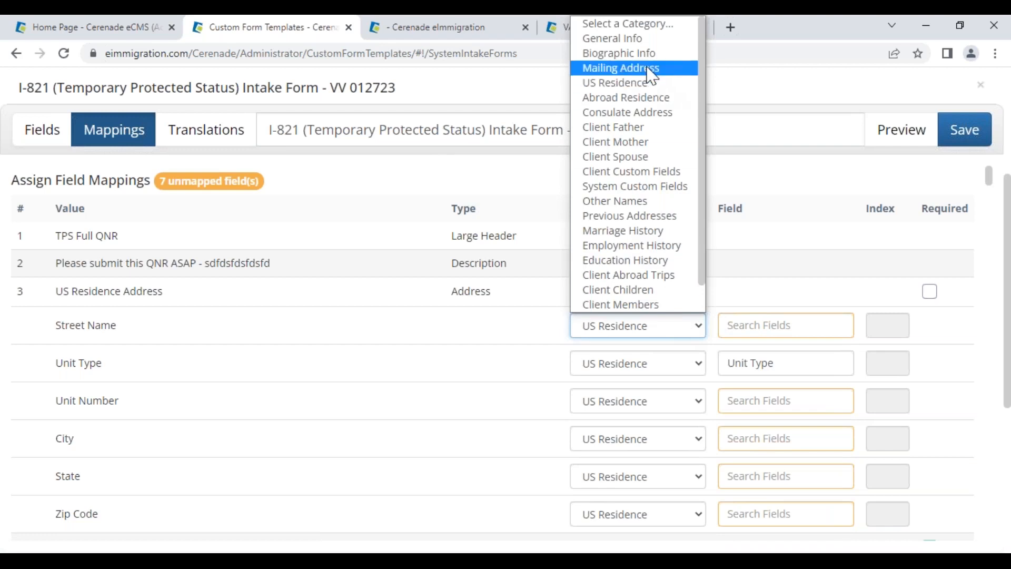
click(652, 82)
click(750, 324)
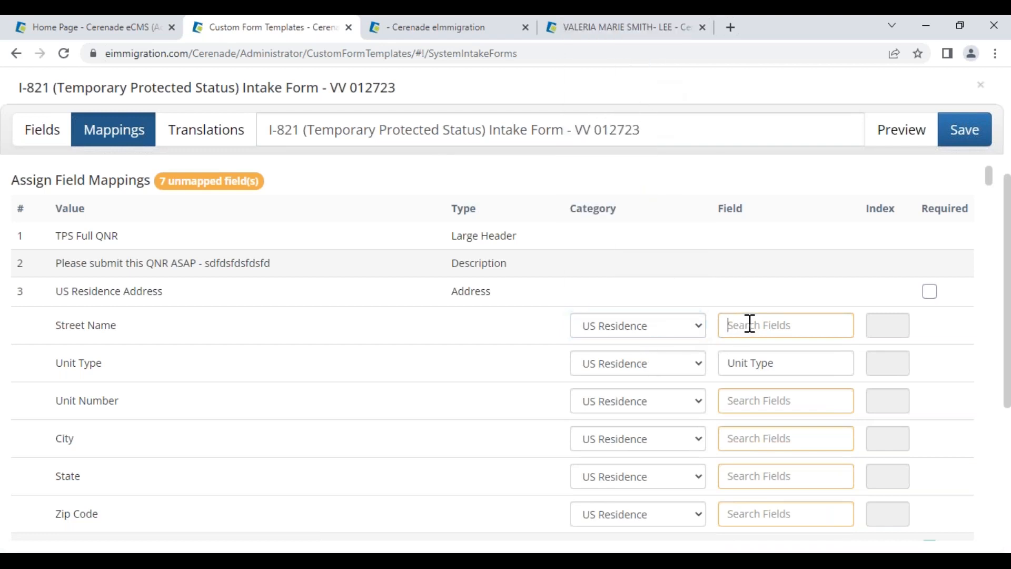
click(780, 373)
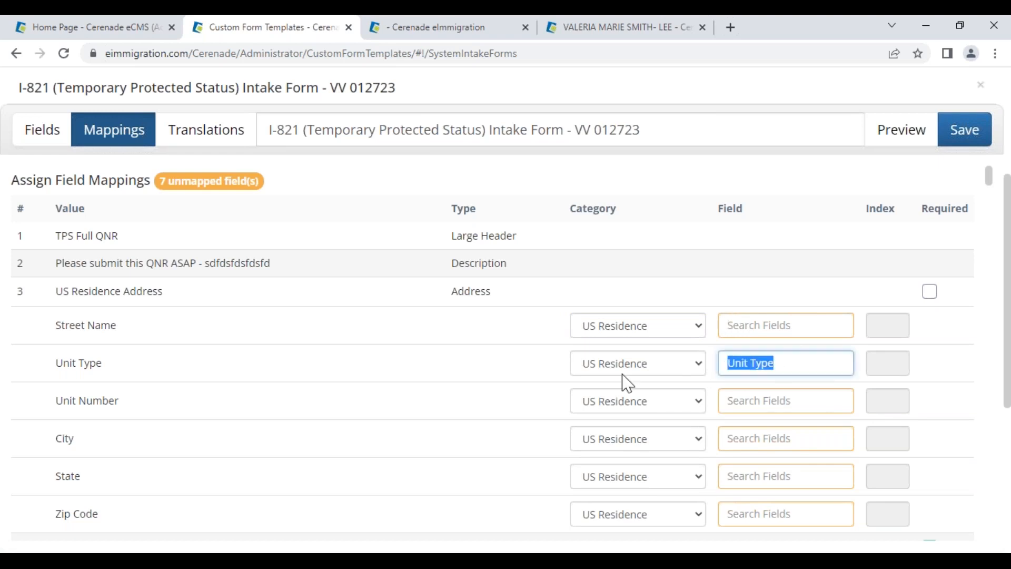
key(BackSpace)
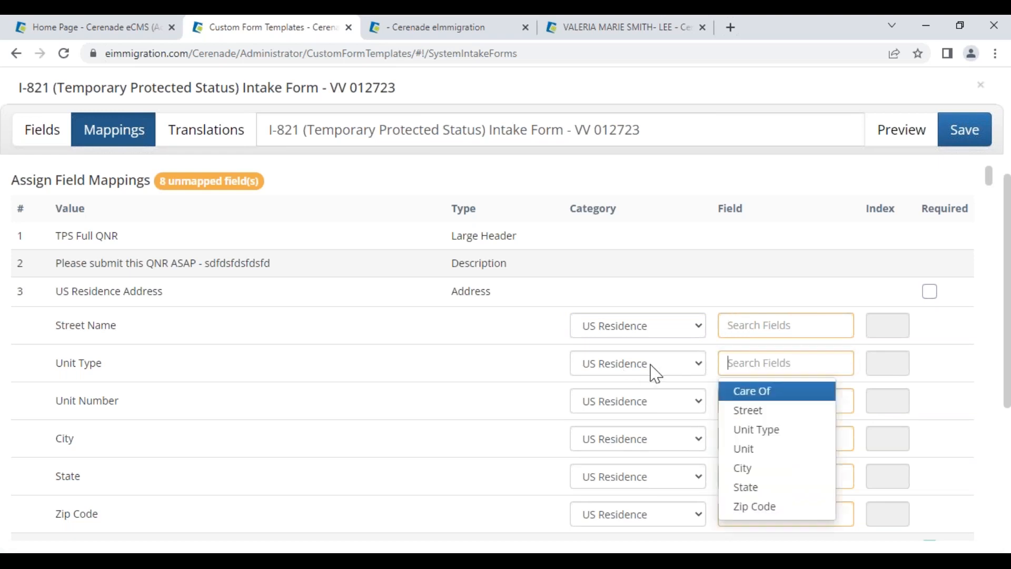
click(754, 303)
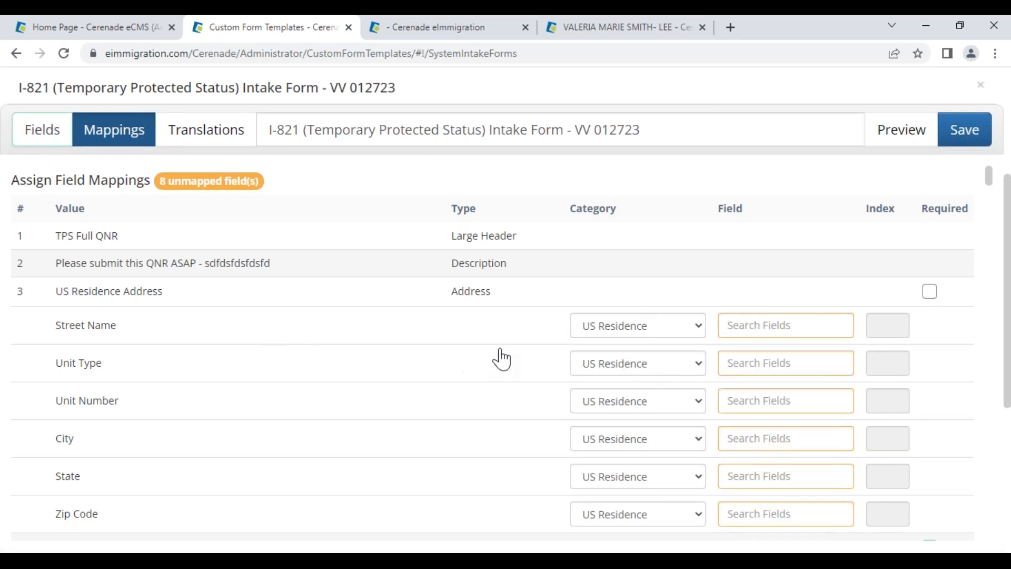
click(42, 129)
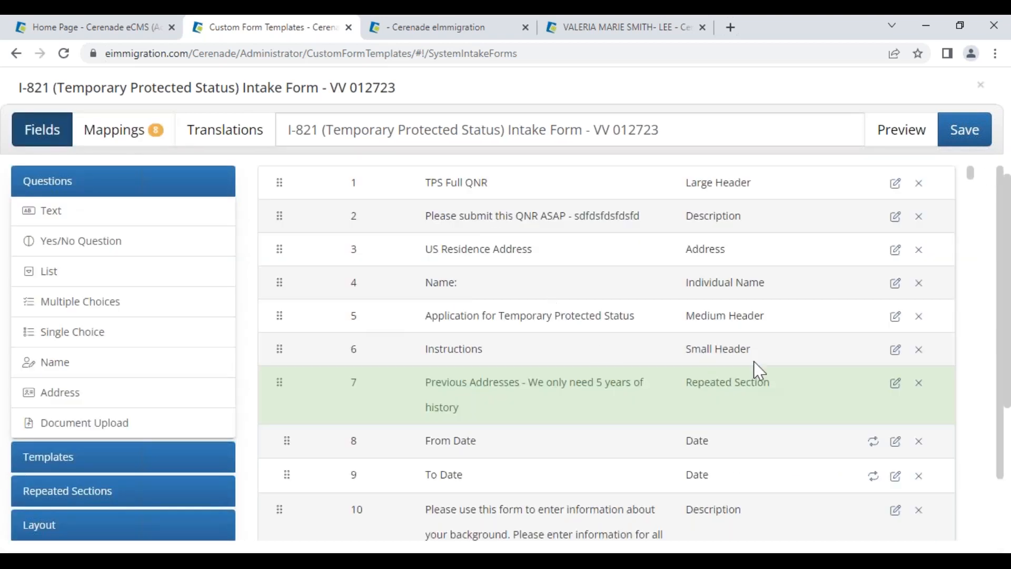
Delete the old US Residence Address question and add an Address question with State and Zip Code, no Country
click(919, 249)
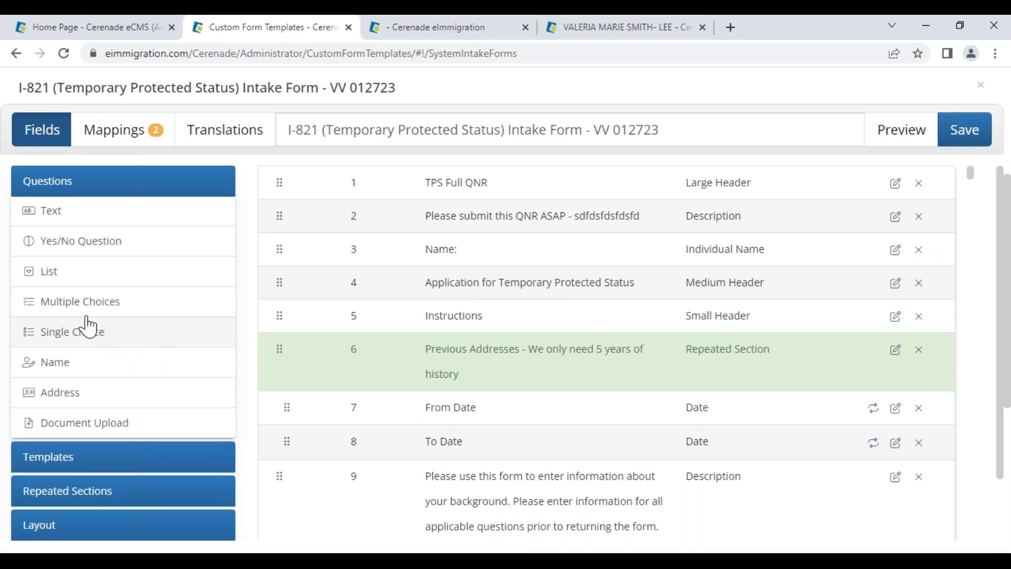
click(54, 399)
double_click(376, 469)
text(1)
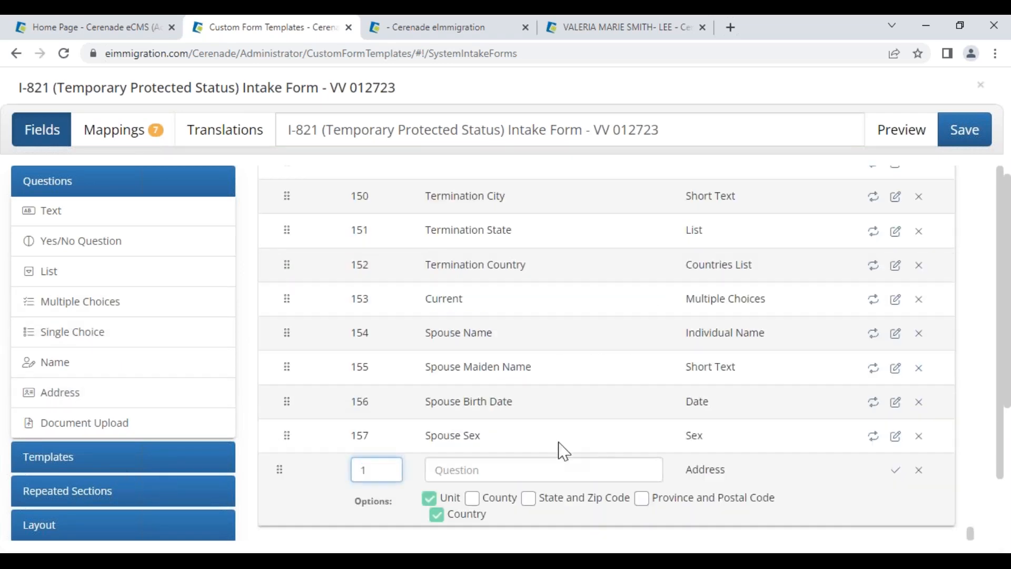
click(545, 503)
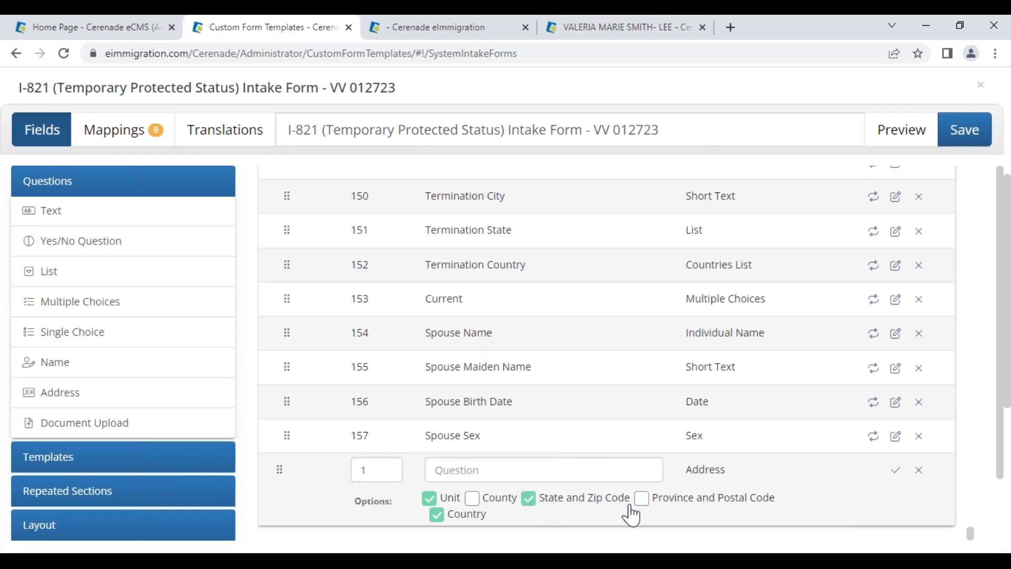
click(437, 514)
Title the new question 'US Residence Address' and confirm it
scroll(505, 398, up, 9)
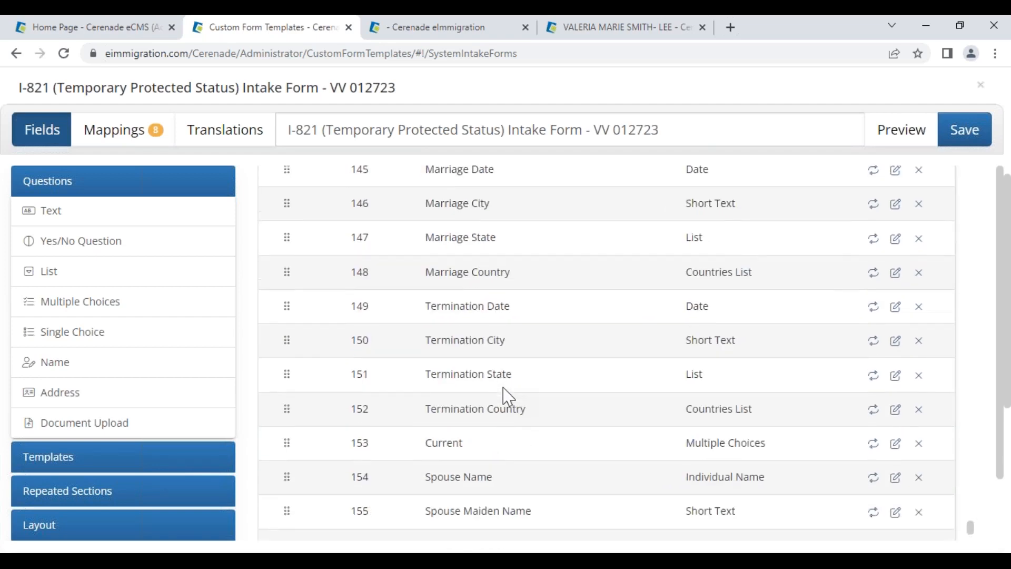
scroll(508, 393, up, 8)
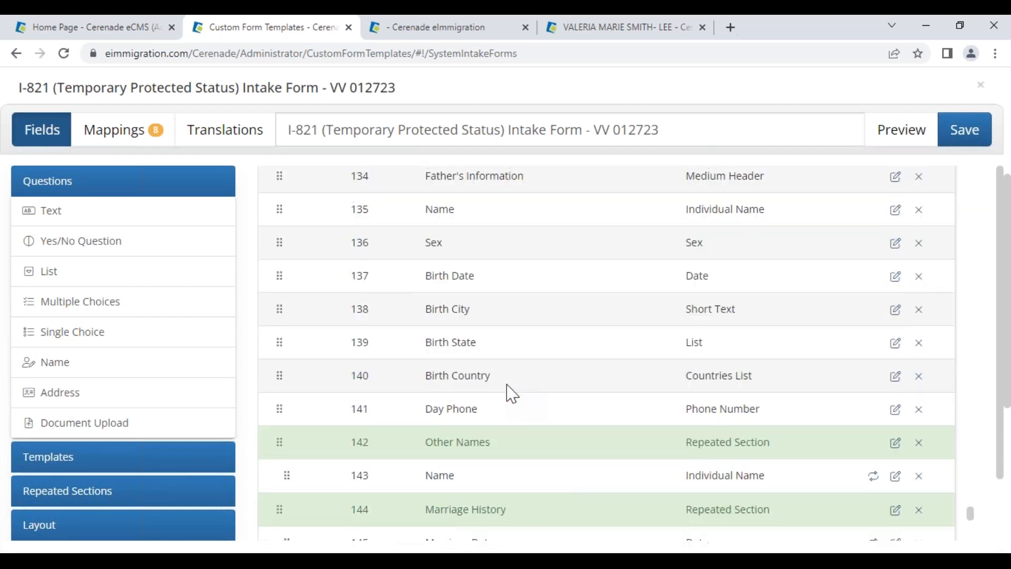
scroll(511, 392, down, 9)
scroll(514, 393, down, 8)
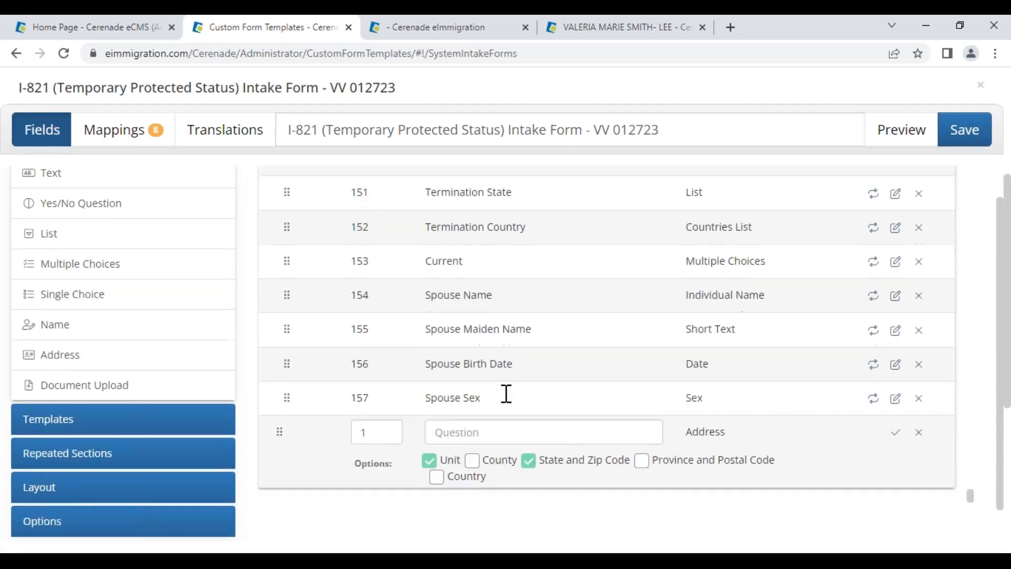
click(494, 400)
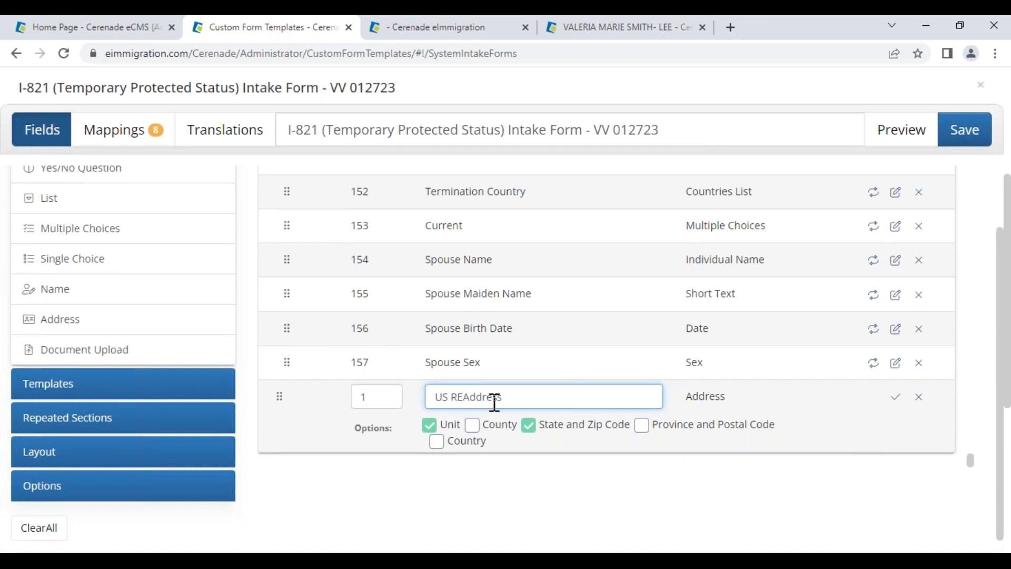
text(US Residence)
click(895, 400)
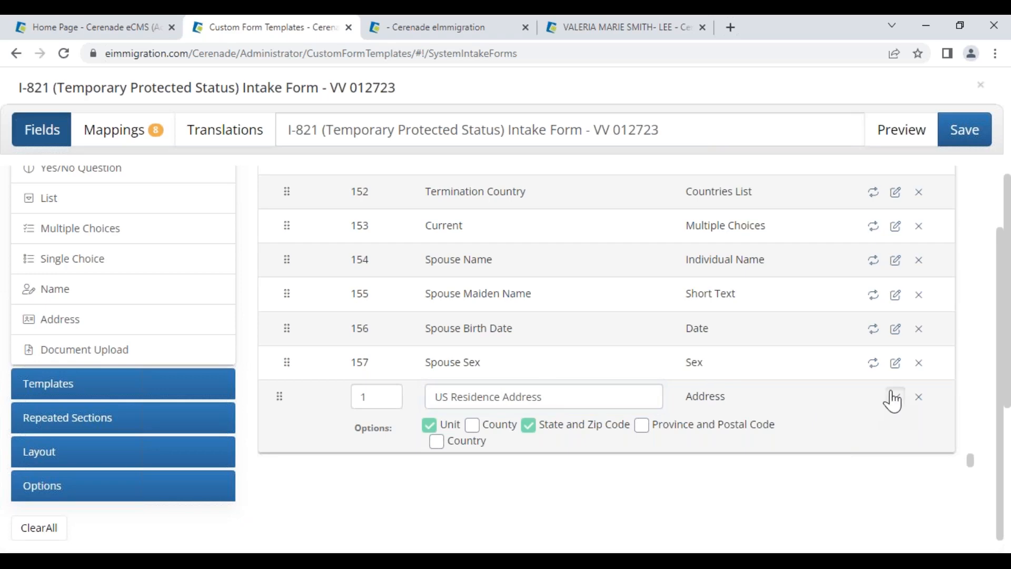
scroll(401, 270, up, 15)
scroll(402, 271, up, 10)
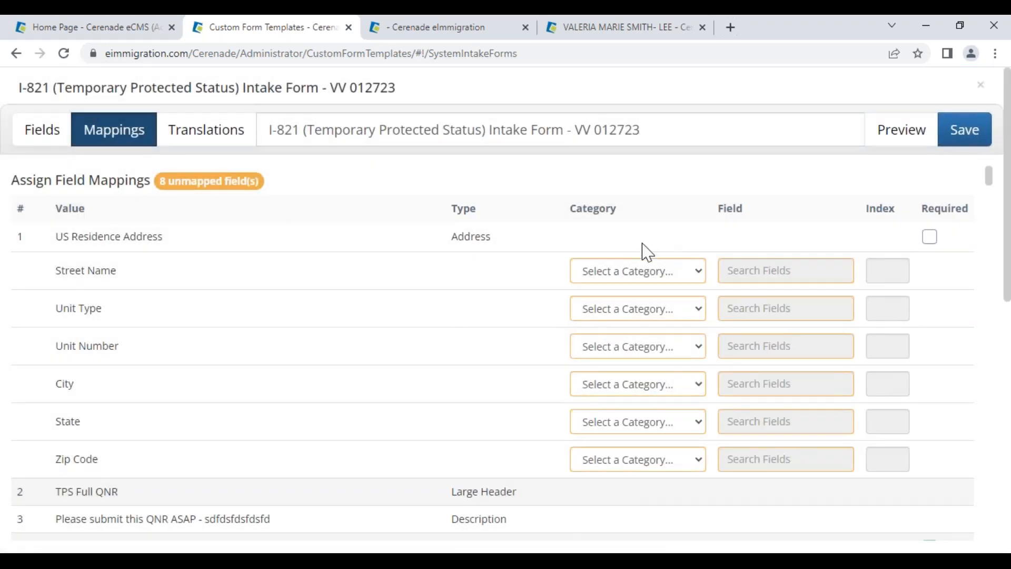
Set the address category to US Residence and map Street, Unit Type and Unit
click(630, 269)
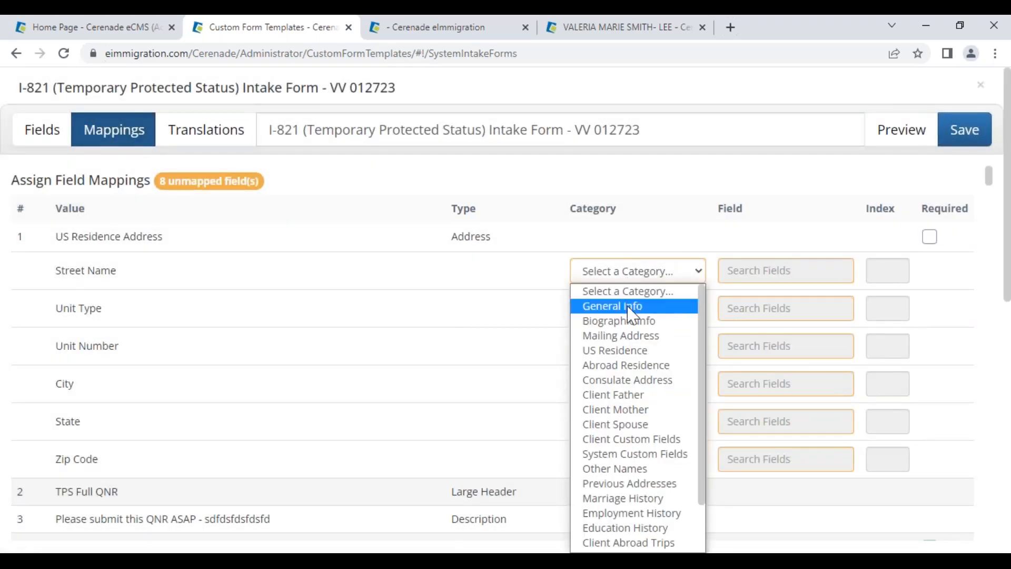
click(627, 351)
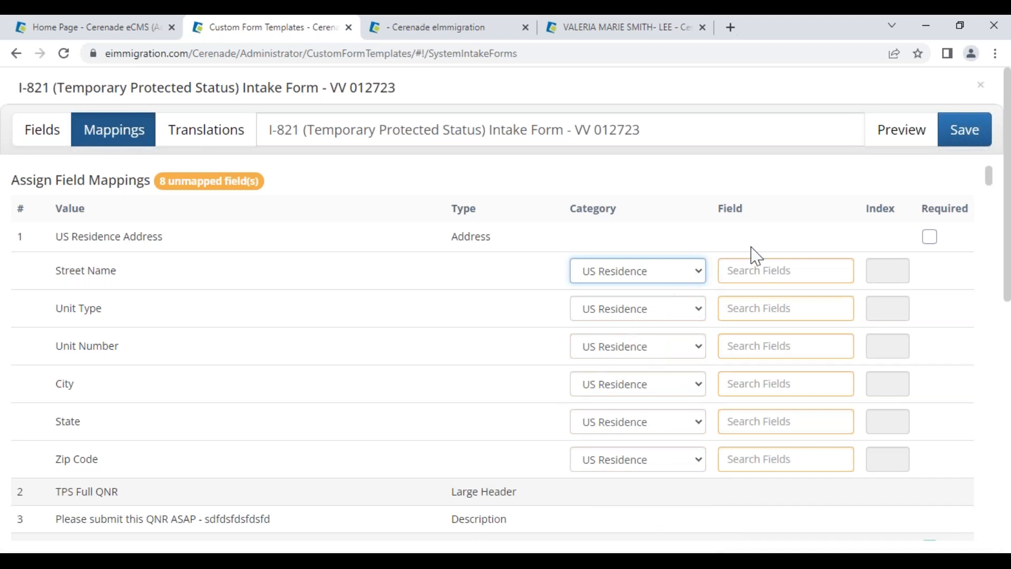
click(761, 273)
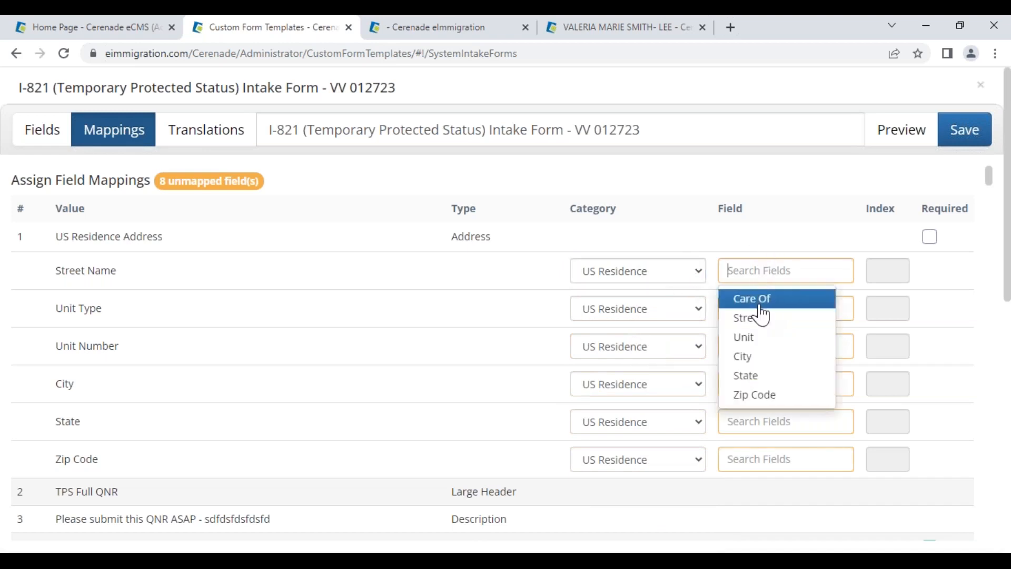
click(762, 316)
click(765, 307)
click(756, 349)
click(758, 348)
click(757, 393)
Map City, State and Zip Code to their fields and mark the address required
click(761, 384)
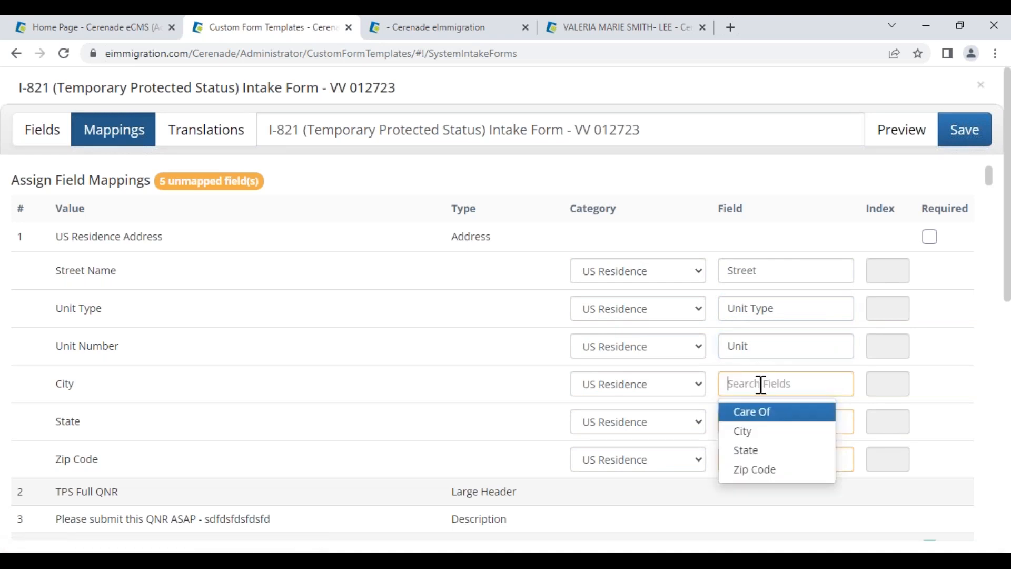
click(755, 437)
click(760, 419)
click(753, 471)
click(757, 459)
click(745, 506)
click(932, 238)
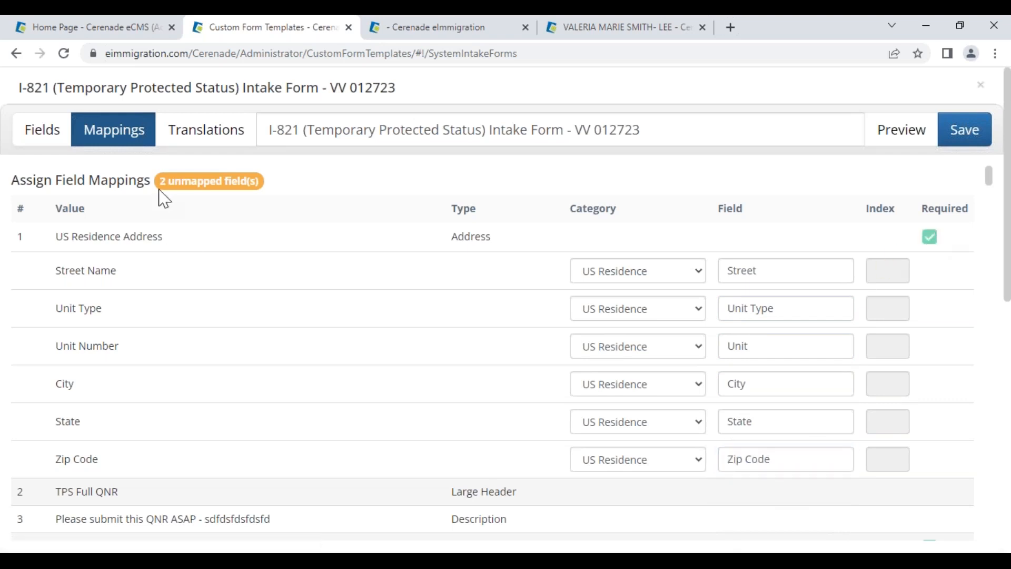
drag(155, 182, 197, 186)
click(259, 173)
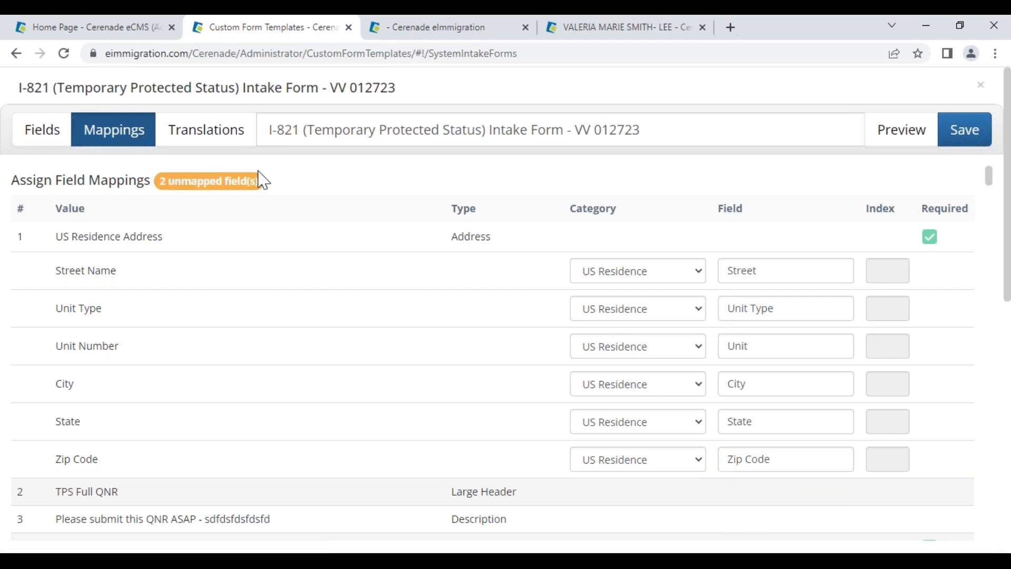
Enable translations for the intake form and add Spanish
click(202, 142)
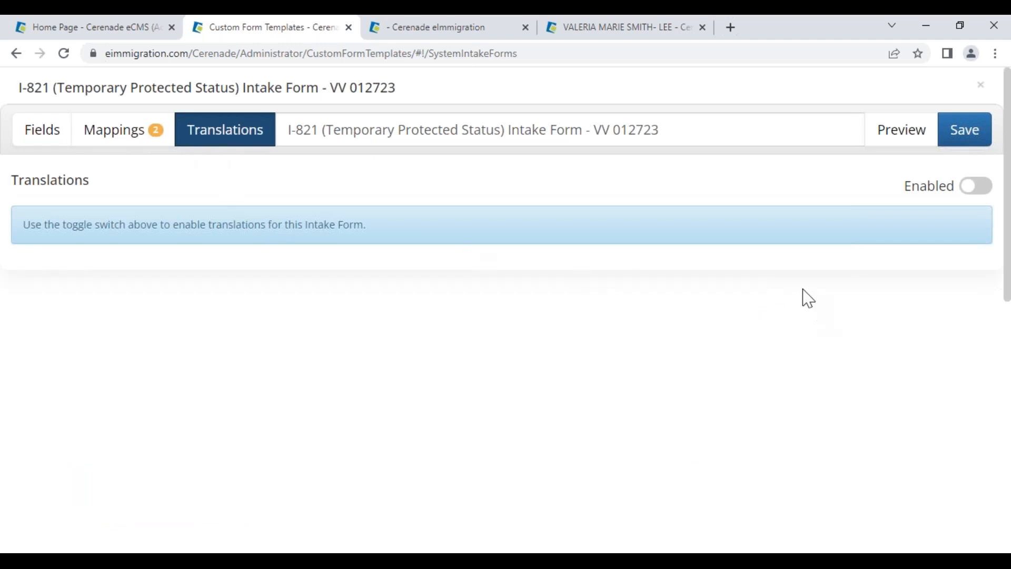
drag(328, 130, 835, 182)
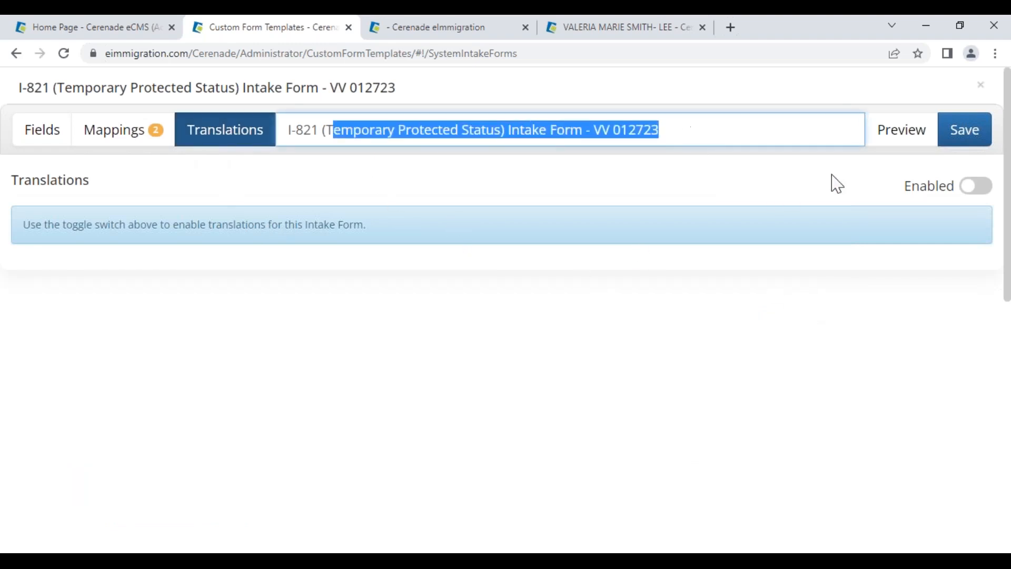
click(980, 190)
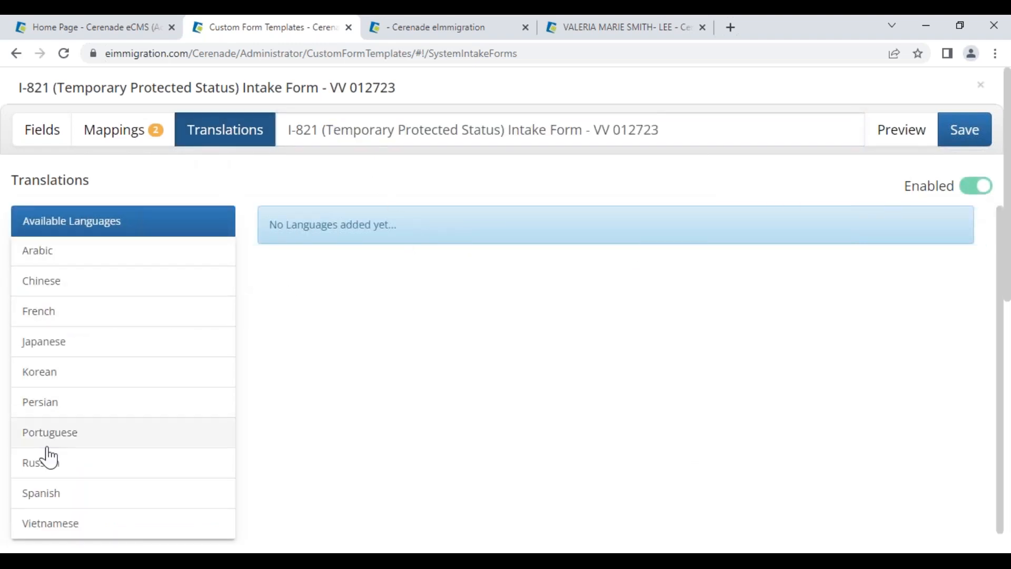
click(41, 495)
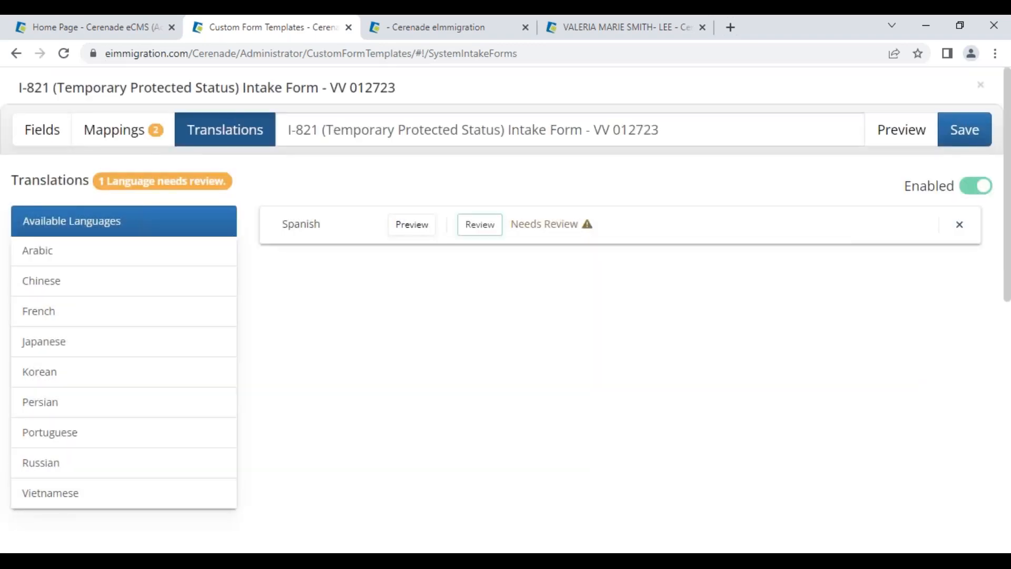
Review the Spanish translations and submit them
click(480, 227)
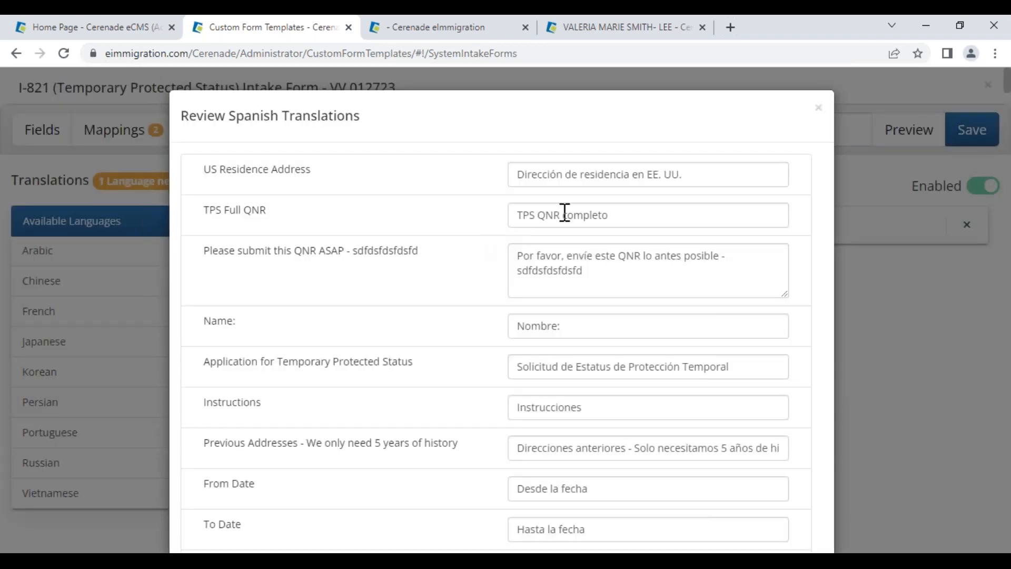
scroll(632, 206, down, 7)
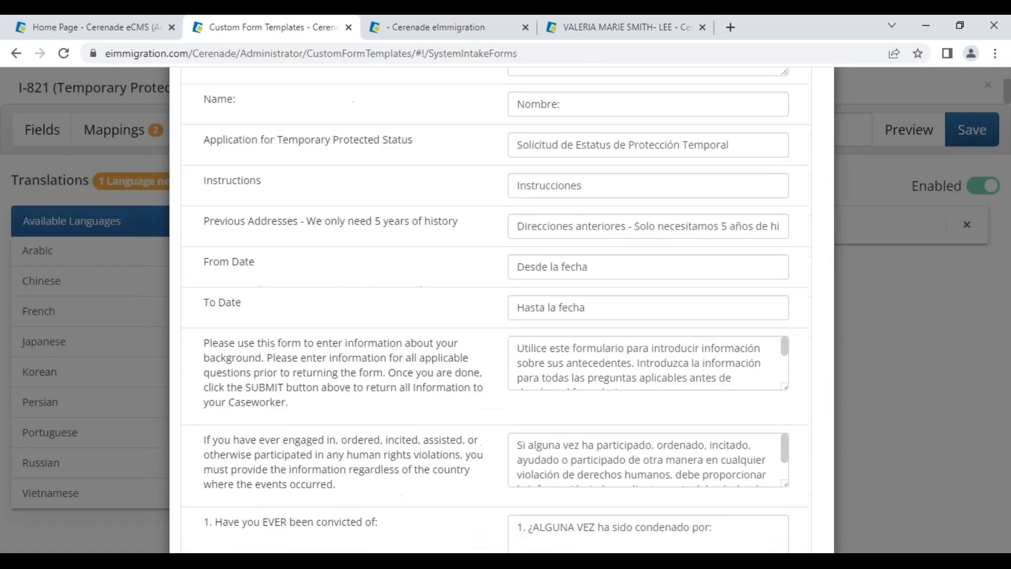
scroll(701, 384, down, 20)
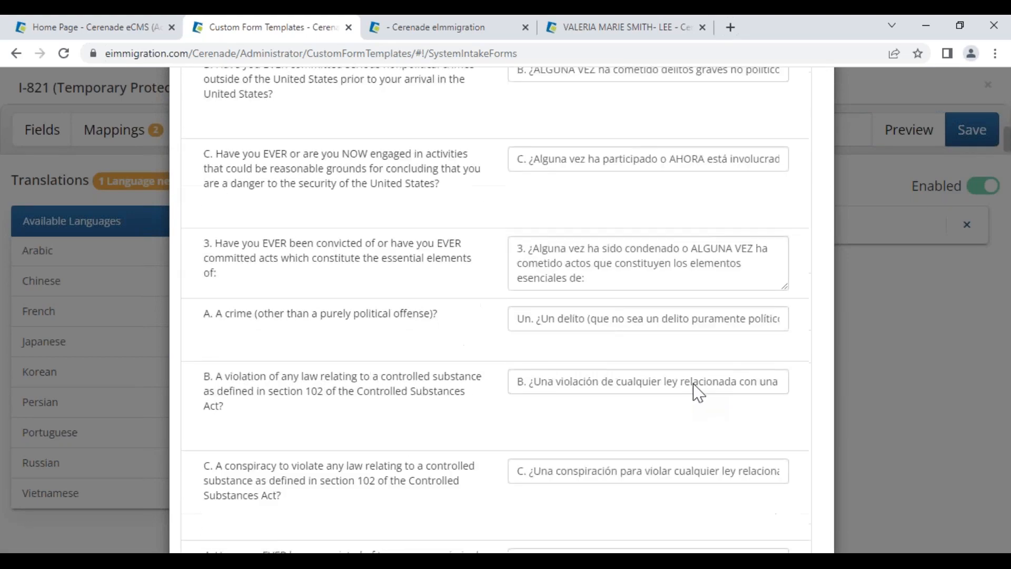
scroll(495, 311, down, 20)
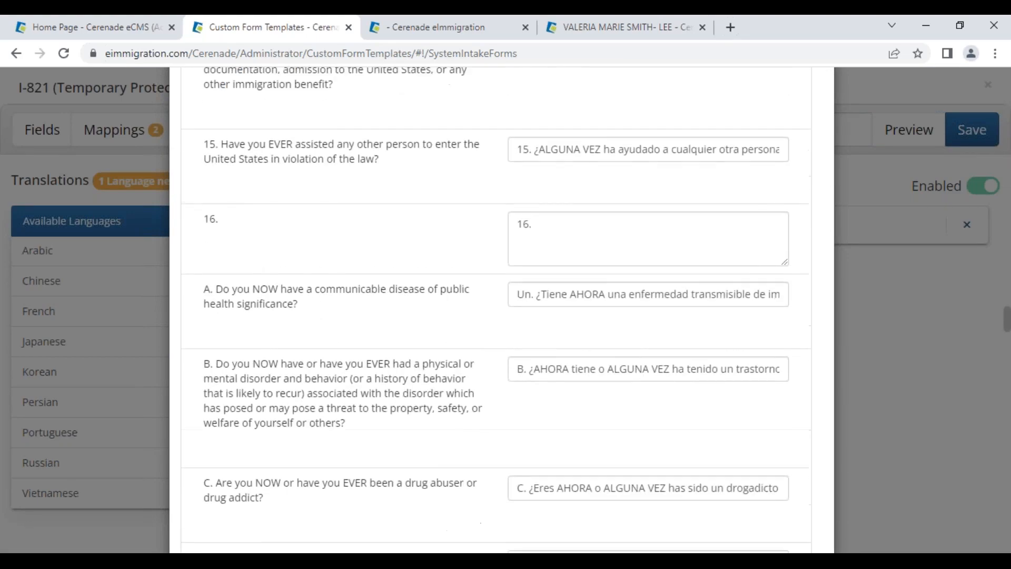
scroll(777, 511, down, 20)
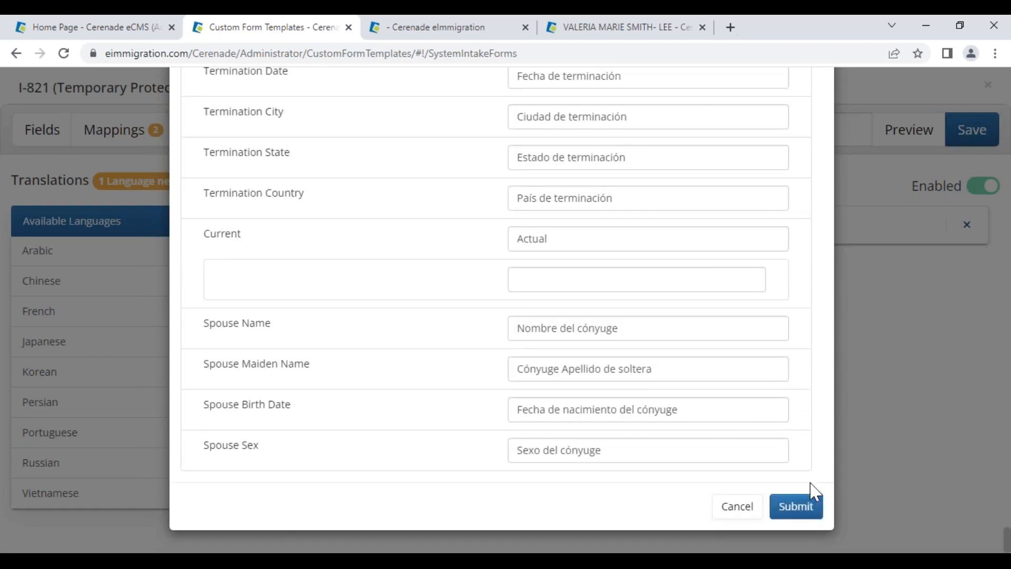
click(796, 507)
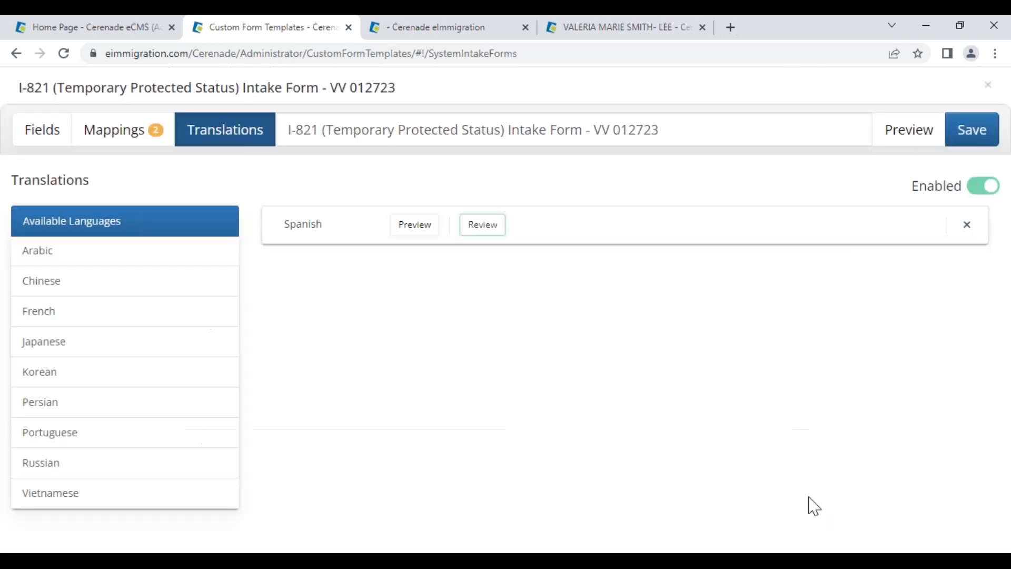
Save and close the I-821 intake copy, then go to Administrator - Home
click(976, 131)
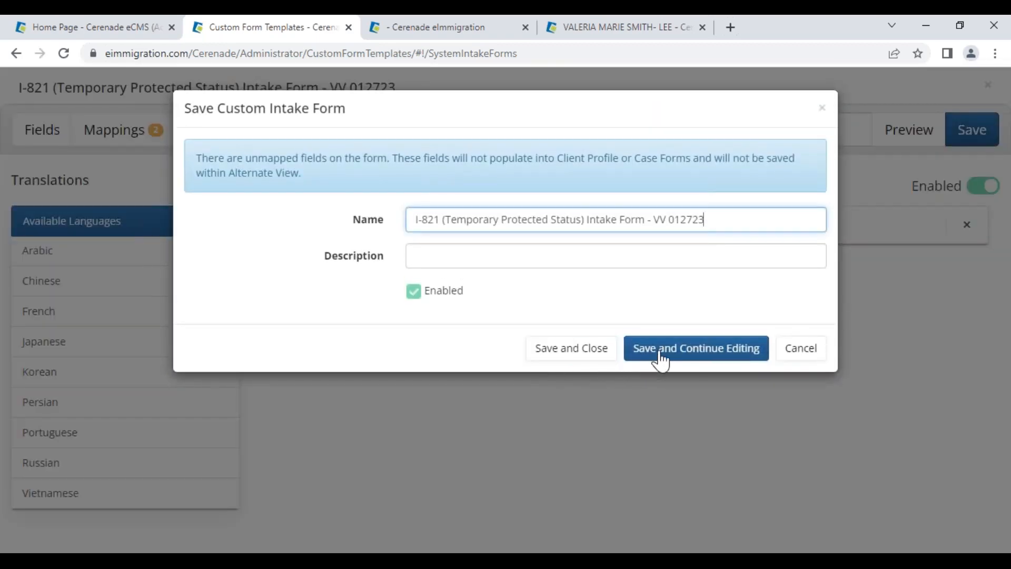
click(599, 353)
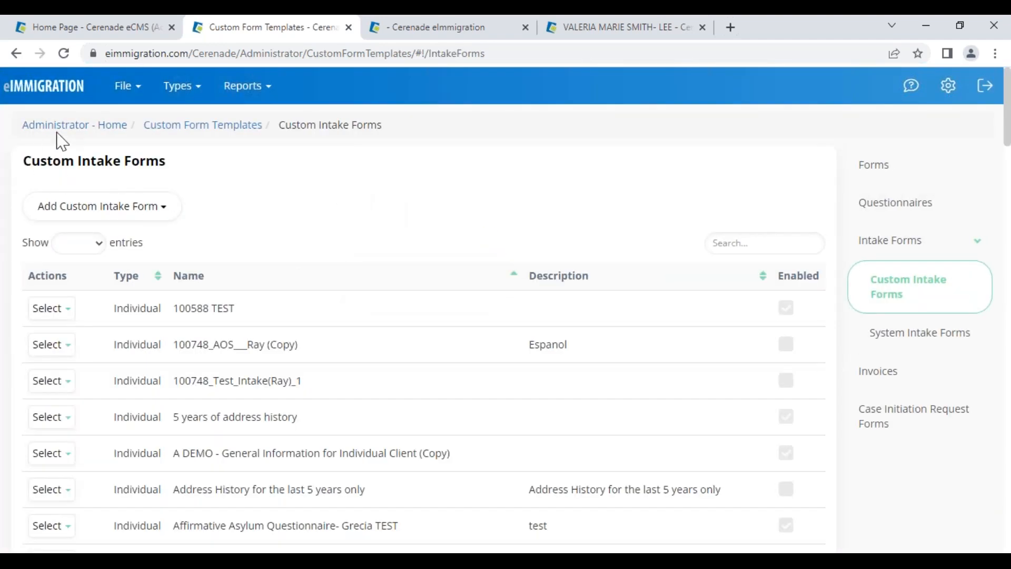
click(97, 127)
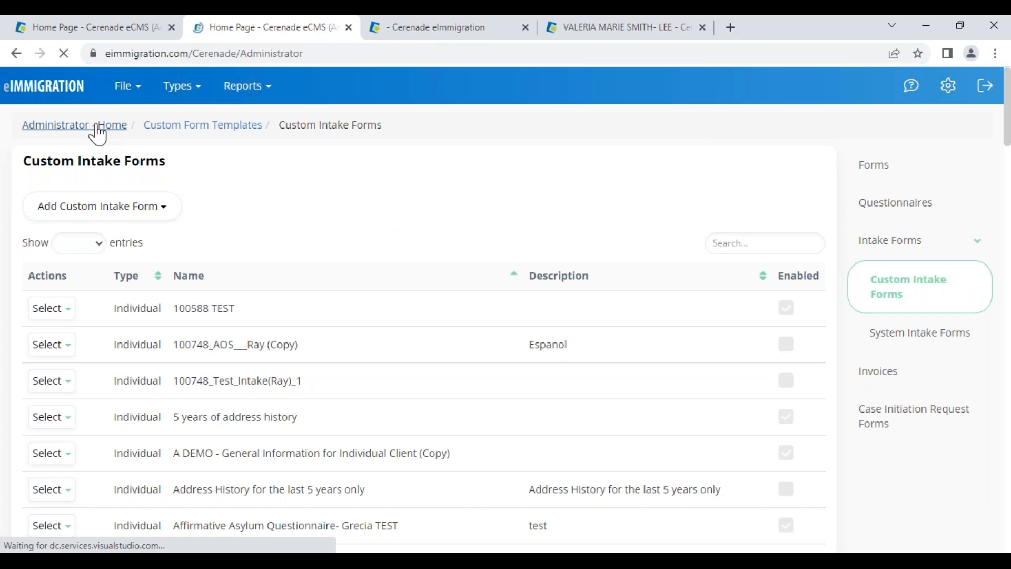
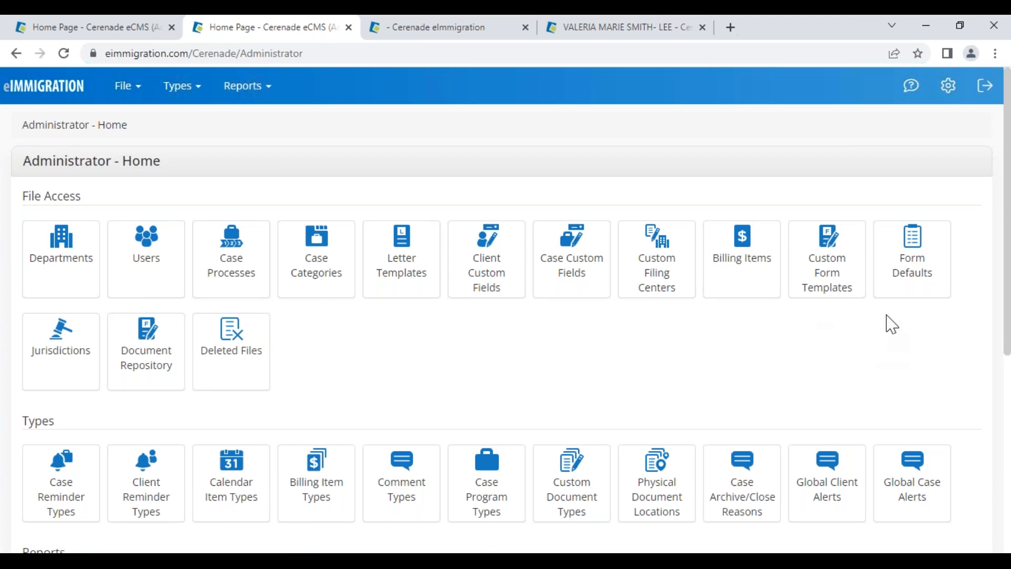
Open the N-400 form defaults from page 2 of Form Defaults and move to page 14
click(921, 295)
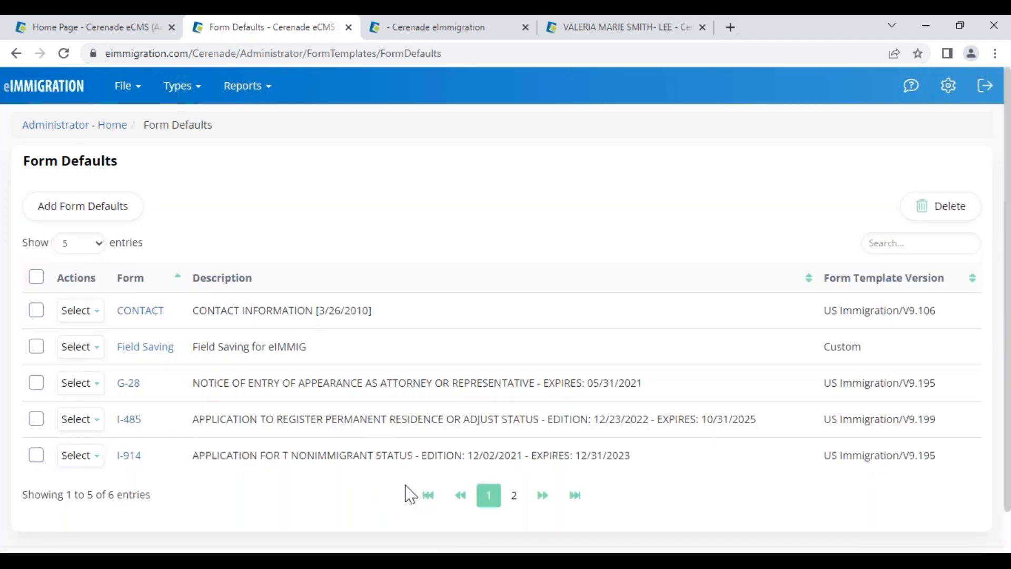
click(514, 497)
click(131, 310)
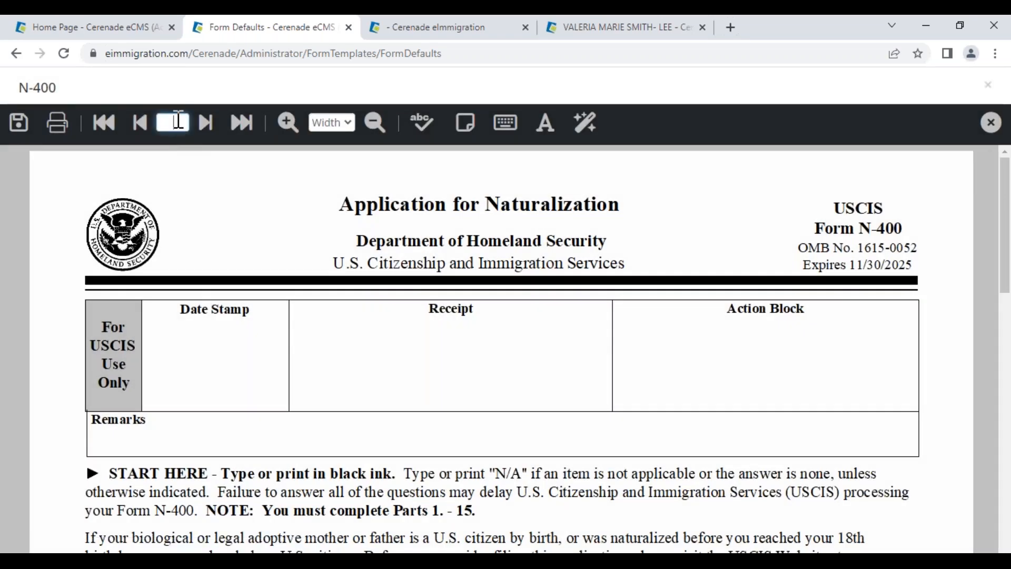
click(174, 123)
text(3)
key(Return)
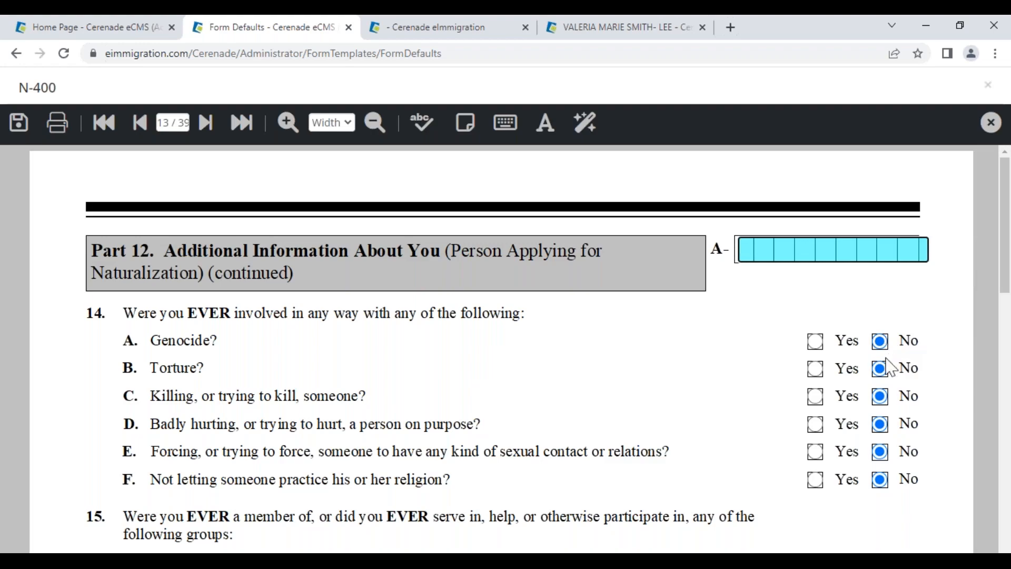
scroll(886, 364, down, 8)
scroll(886, 369, down, 7)
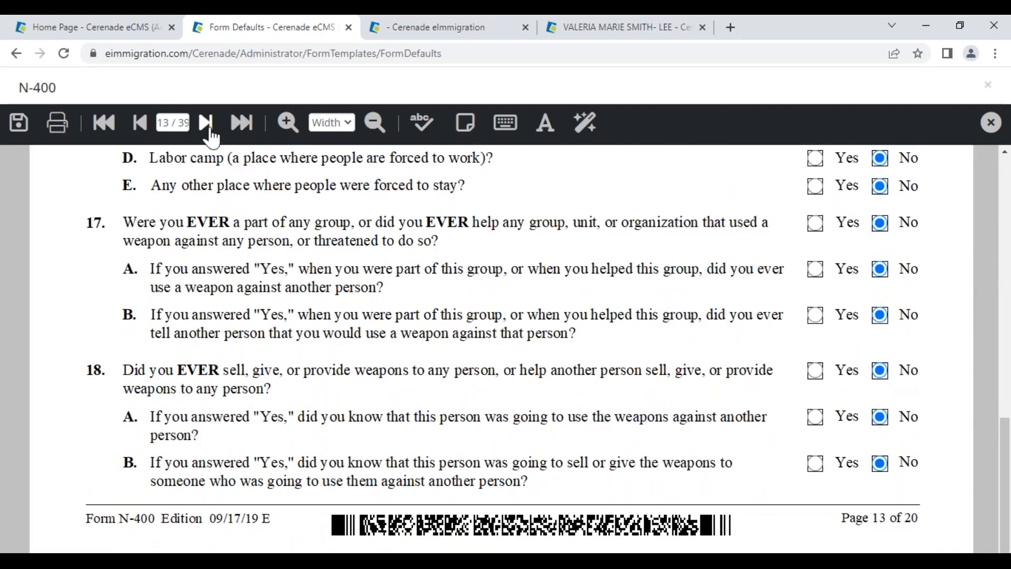
click(206, 123)
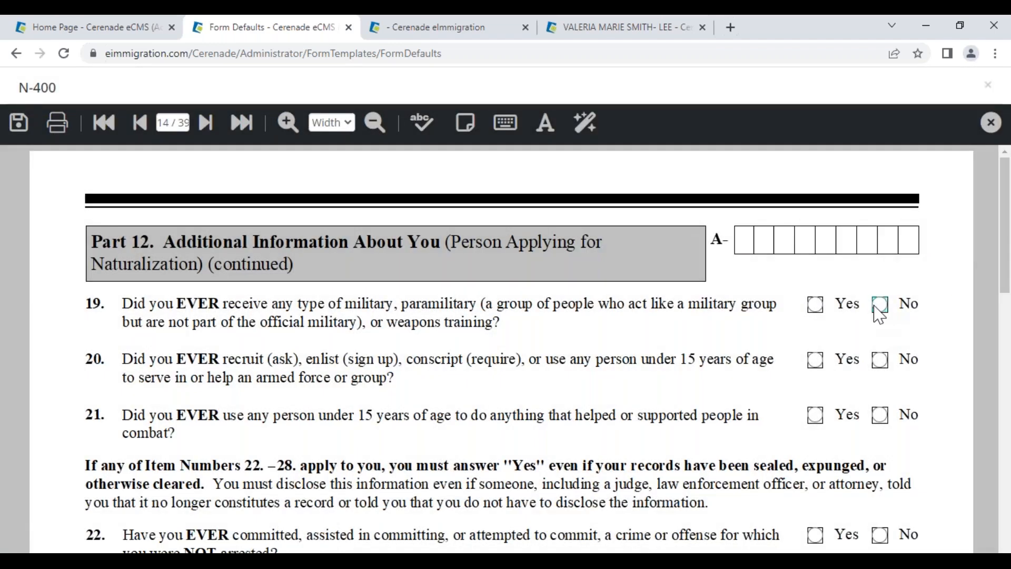
Mark No for Part 12 questions 19 through 28A, save the N-400 defaults, and view the client's record
click(879, 304)
click(879, 359)
click(879, 415)
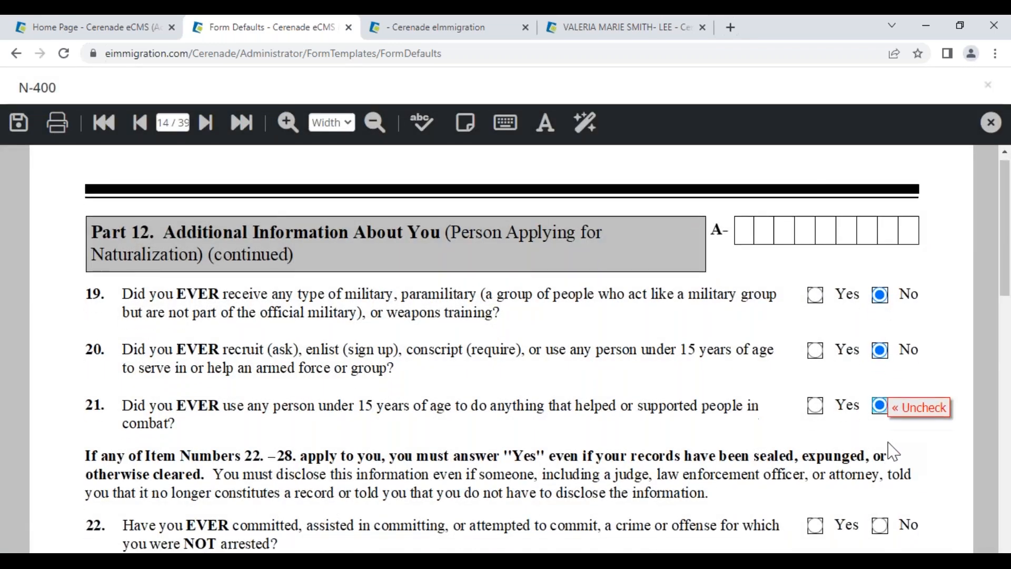
scroll(885, 443, down, 4)
click(880, 313)
click(879, 369)
click(881, 424)
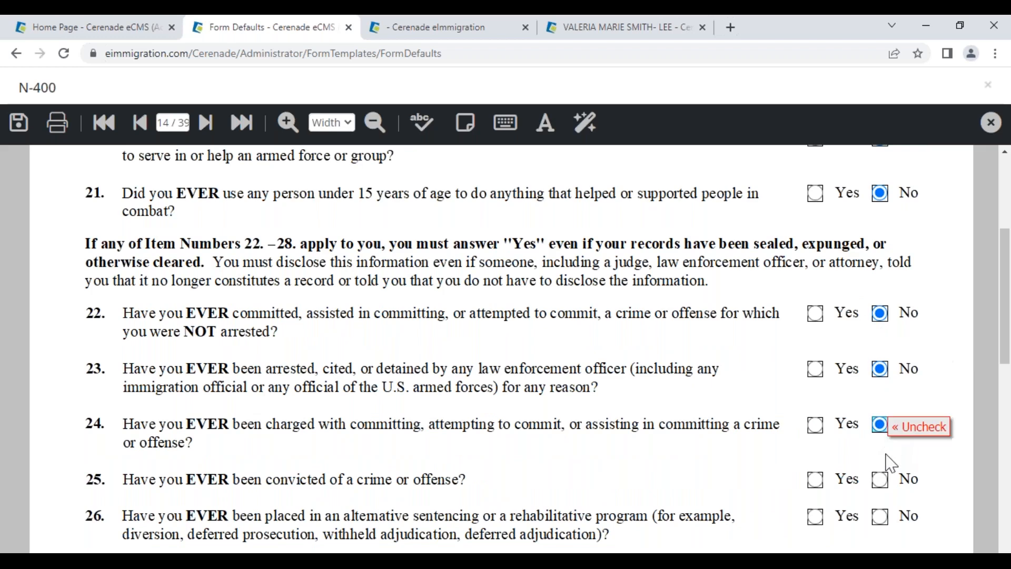
click(880, 478)
click(879, 516)
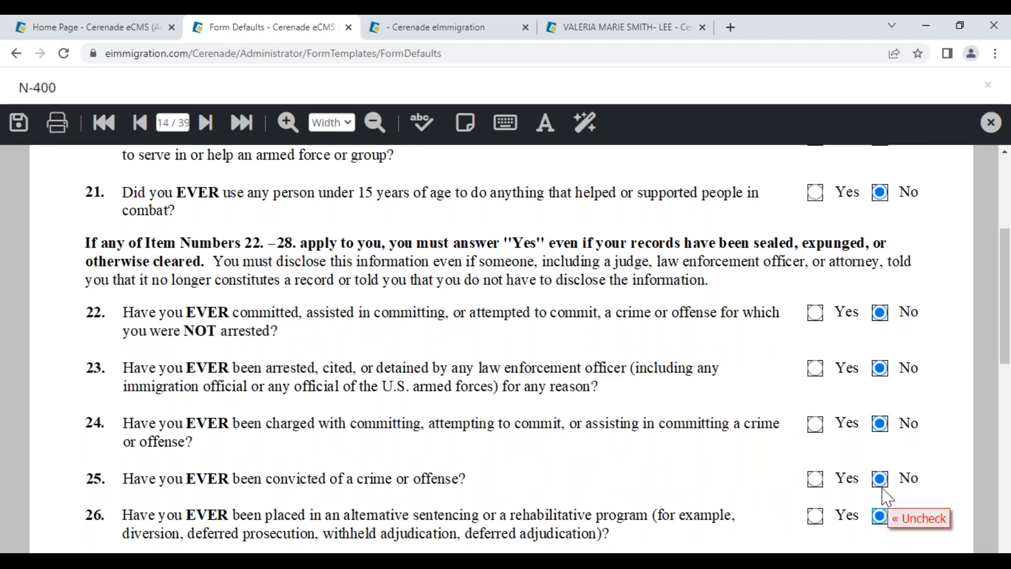
scroll(867, 284, down, 5)
click(880, 276)
click(880, 304)
click(879, 340)
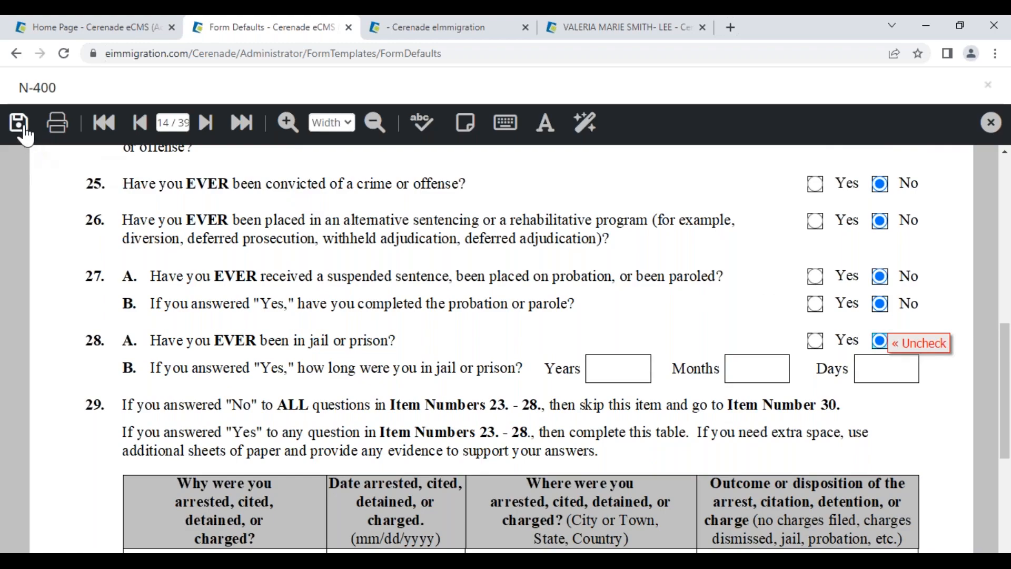
click(19, 126)
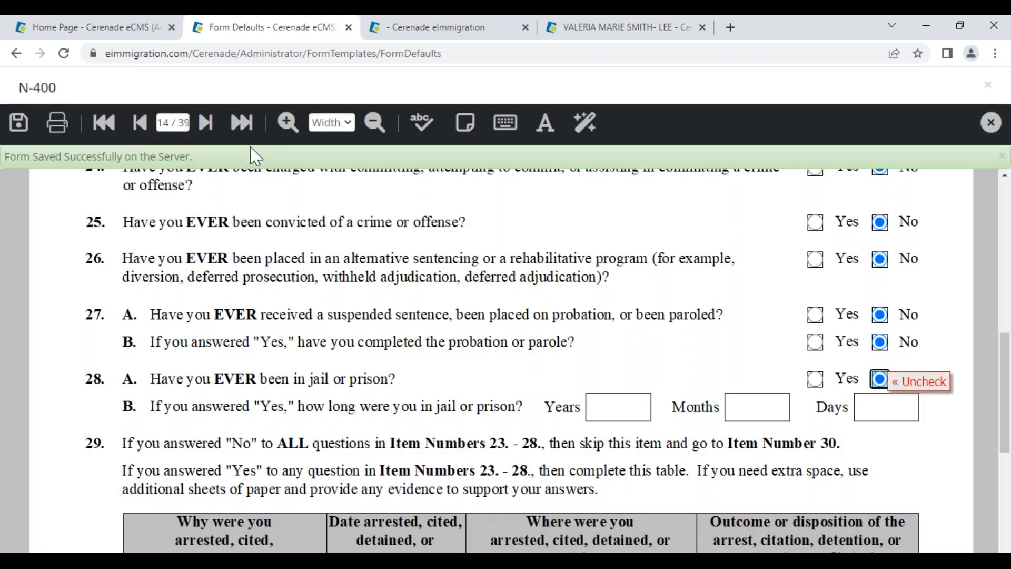
click(609, 30)
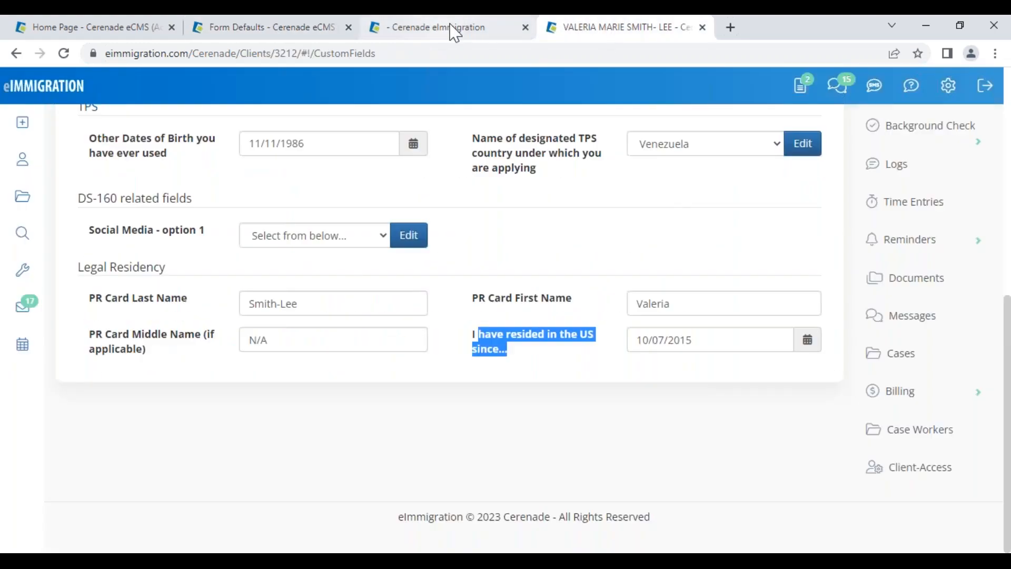
Search the case forms for '400' and add the N-400 form to the case
click(454, 33)
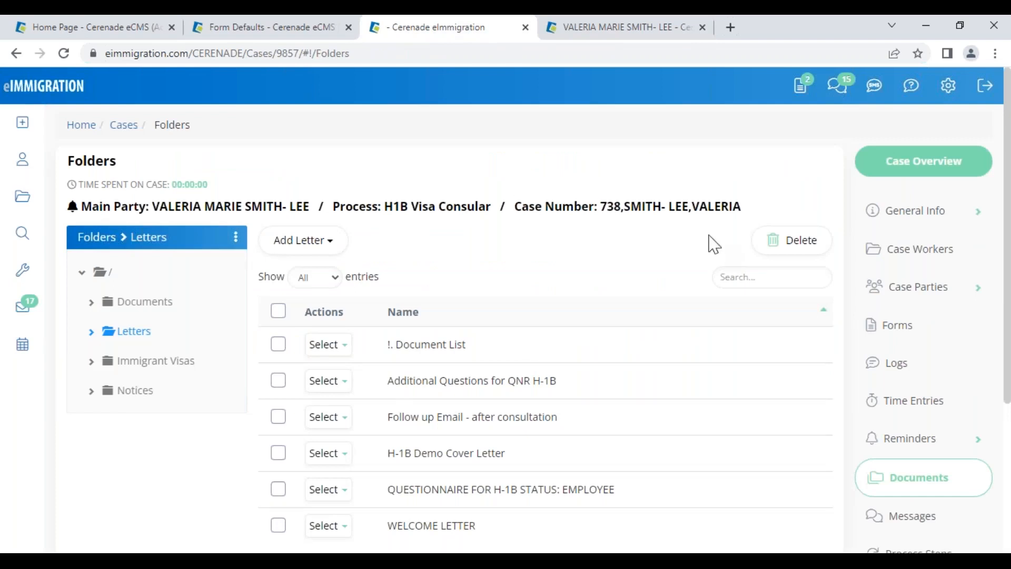
click(913, 326)
click(112, 313)
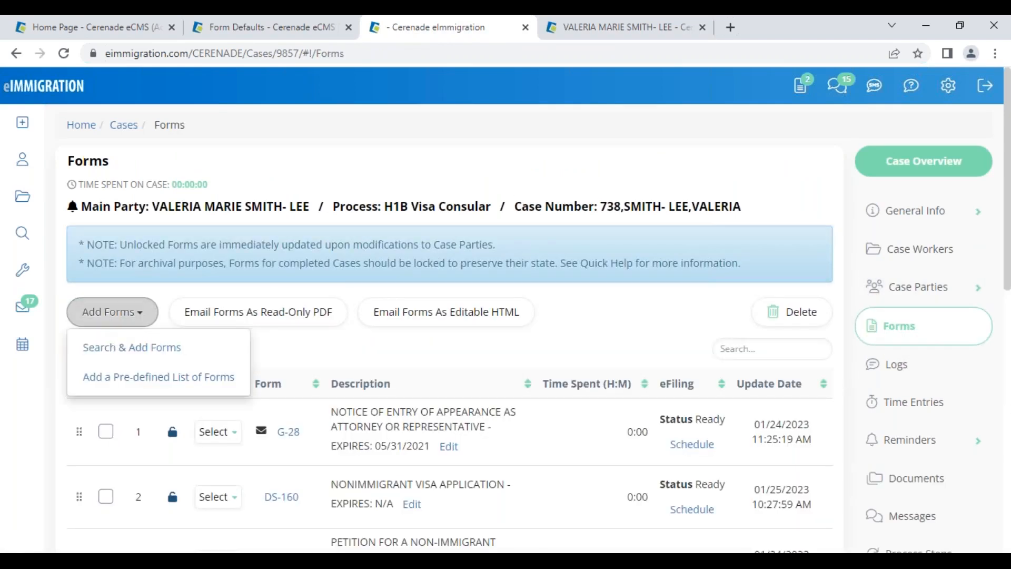
click(122, 349)
text(400)
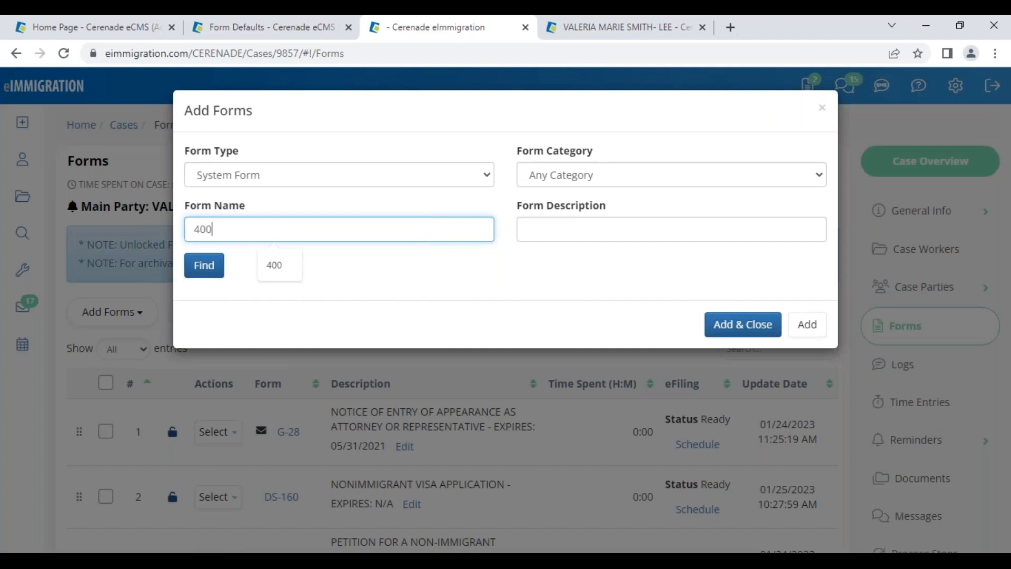
key(Return)
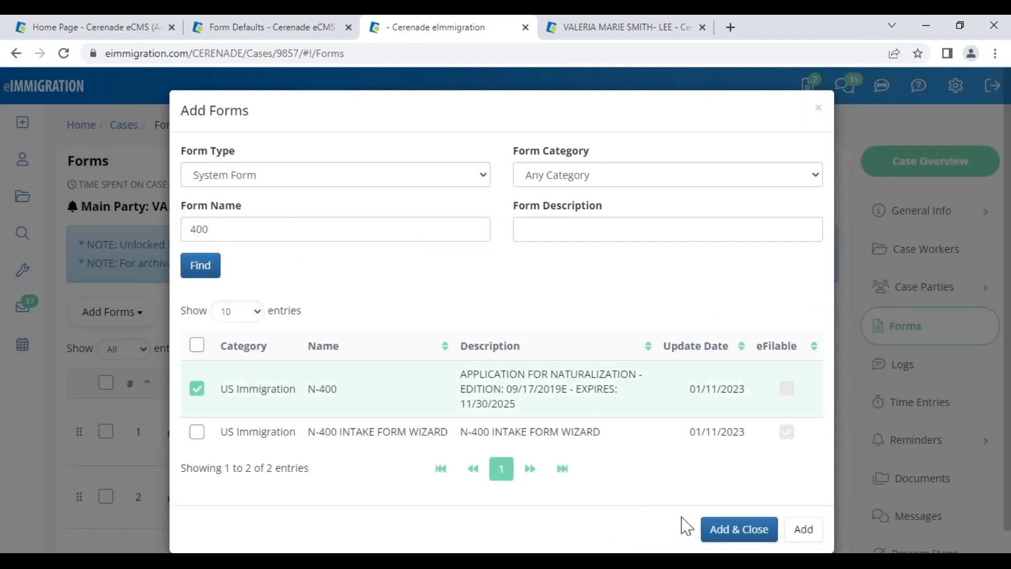
click(719, 533)
Open the new N-400, check page 14's prefilled No answers and page 1, then view the client's fields
scroll(344, 430, down, 10)
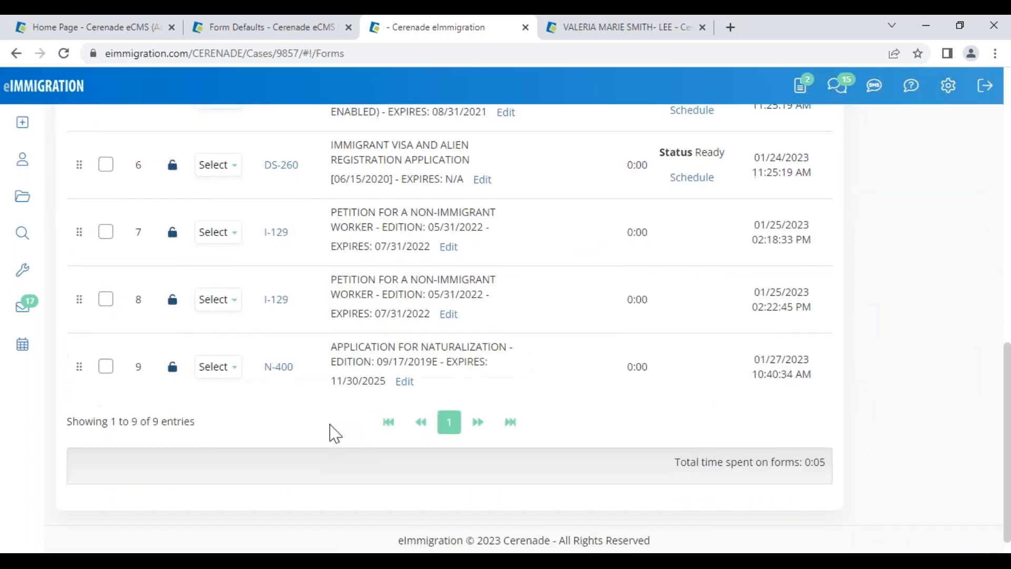
click(282, 350)
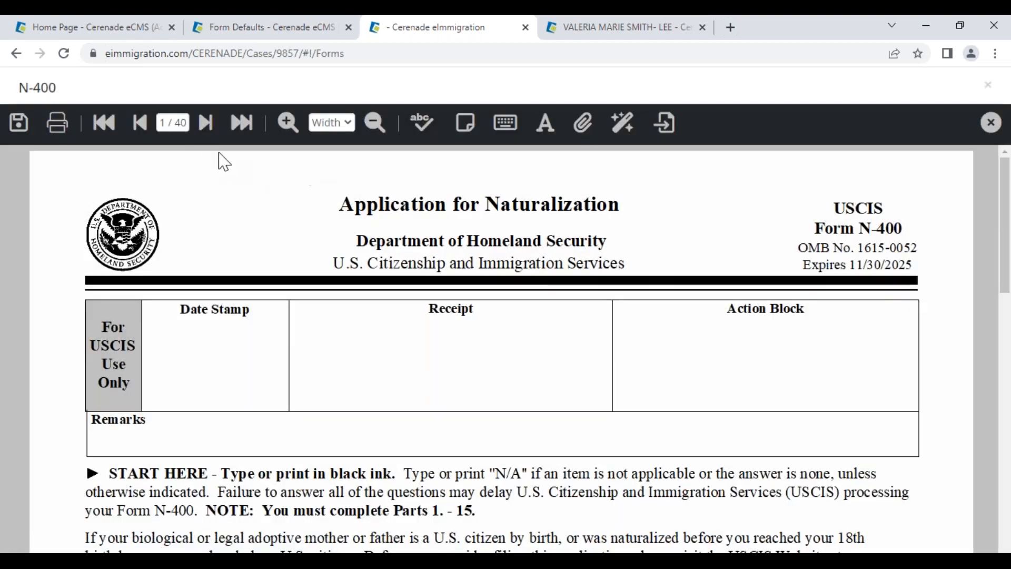
click(205, 124)
click(172, 125)
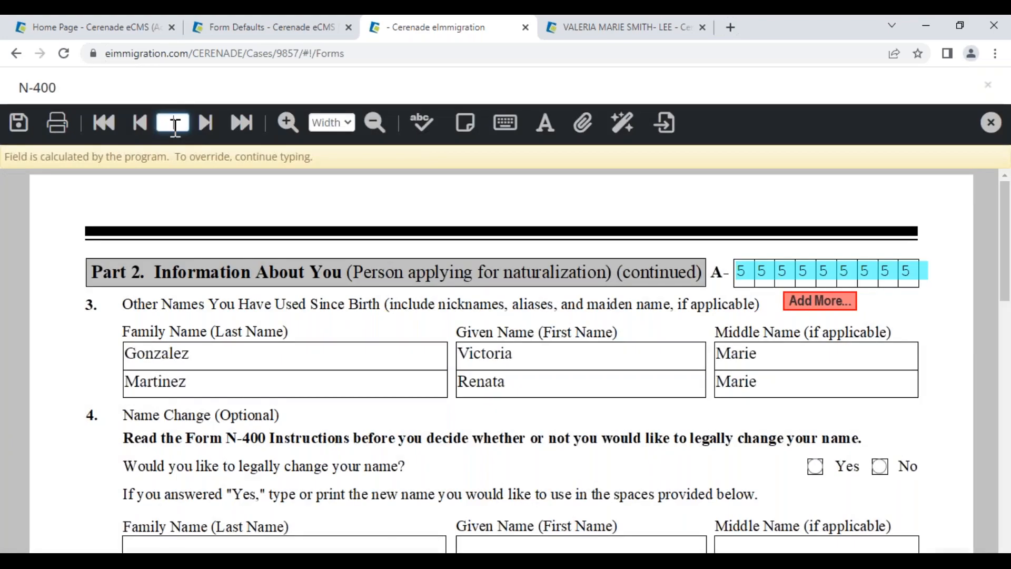
text(14)
key(Return)
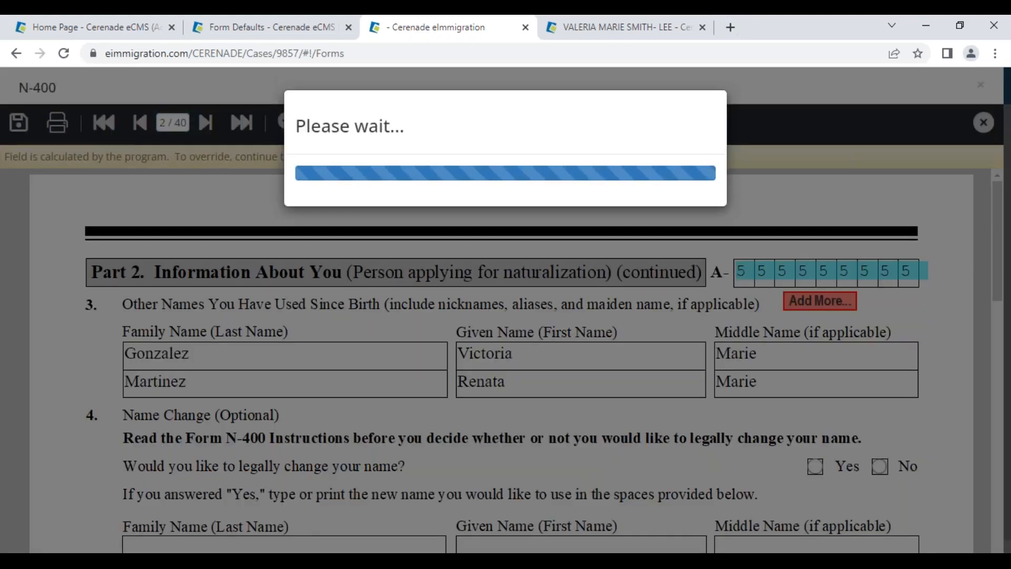
scroll(758, 427, down, 10)
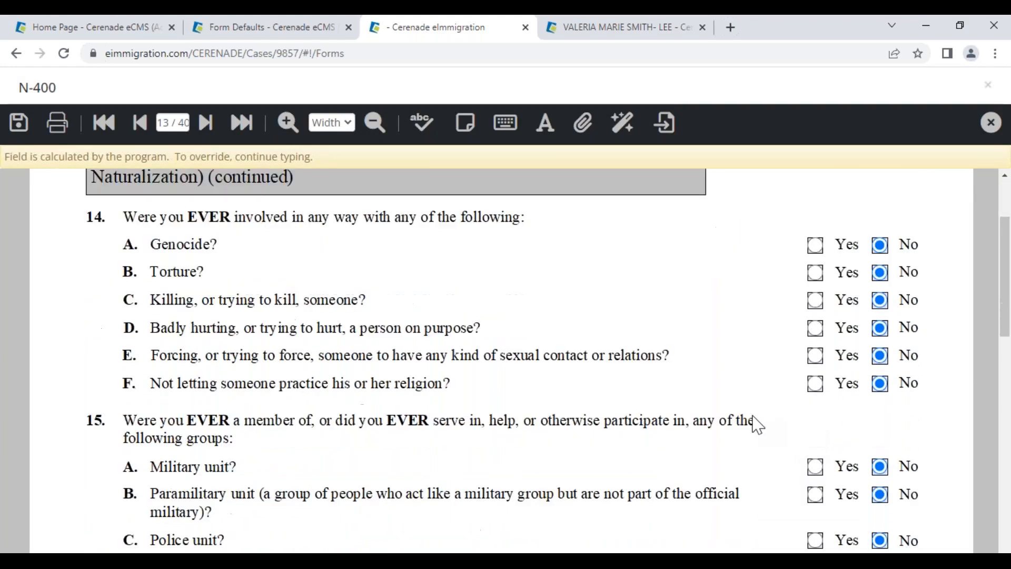
click(206, 123)
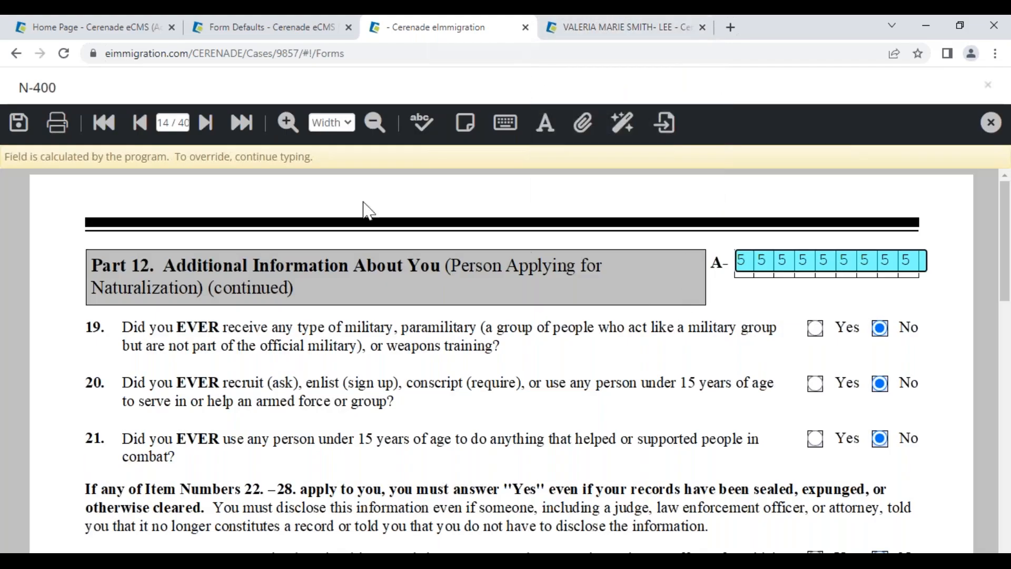
click(165, 123)
text(1)
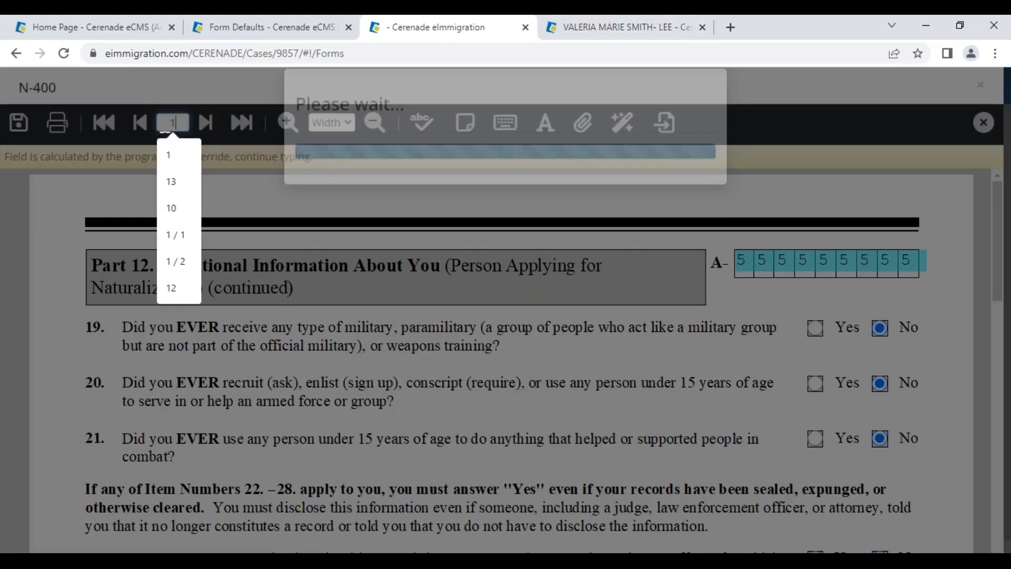
key(Return)
scroll(284, 374, down, 10)
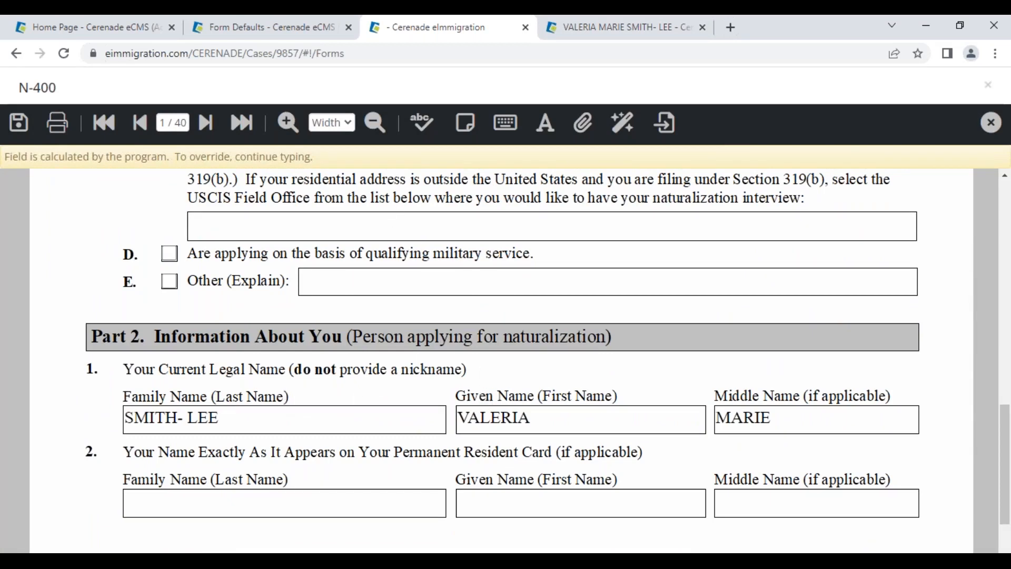
click(587, 29)
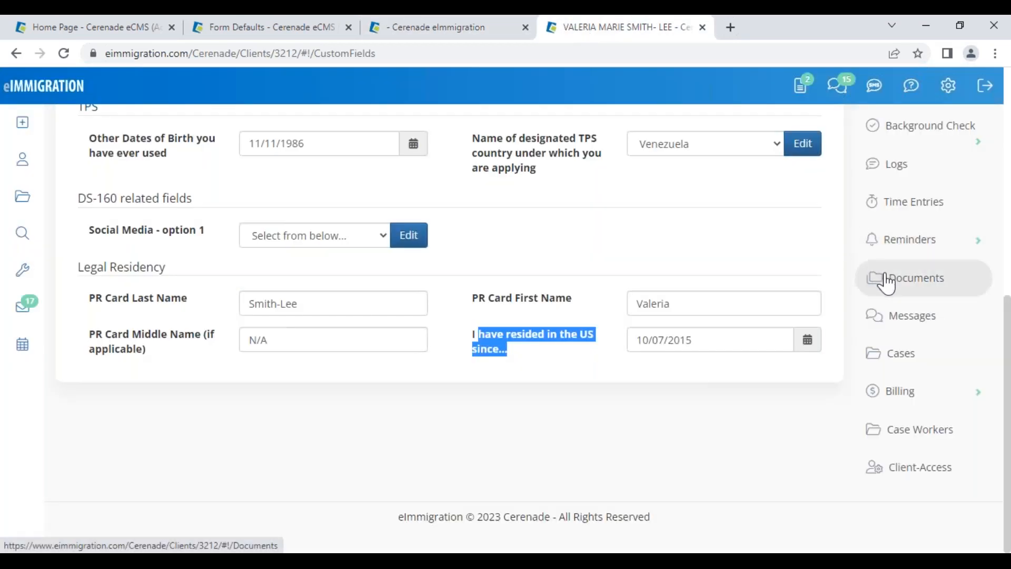
Answer Yes to the voter registration and U.S. citizen claim background check questions
scroll(887, 282, up, 1)
scroll(927, 211, down, 1)
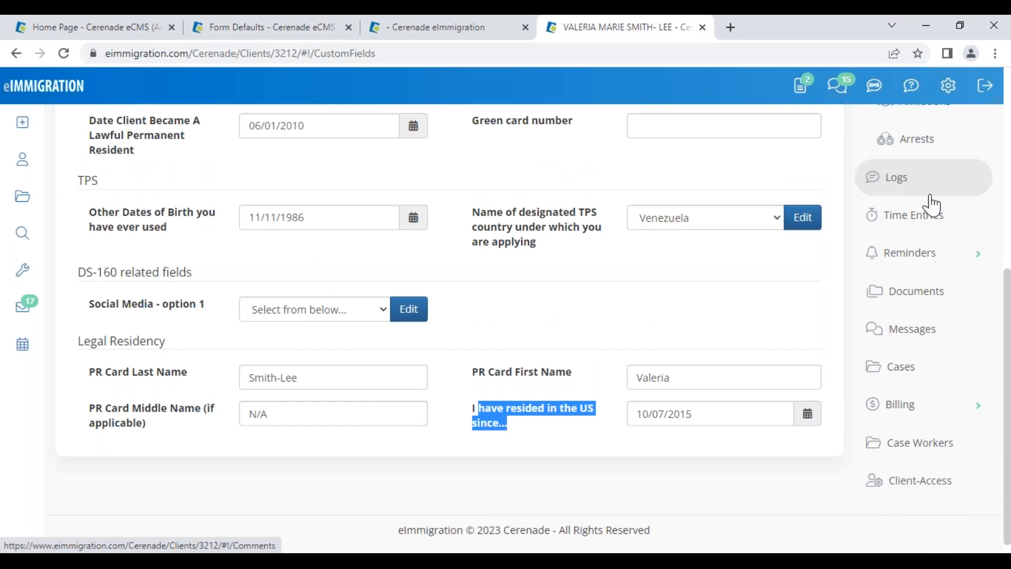
scroll(929, 179, up, 3)
click(930, 204)
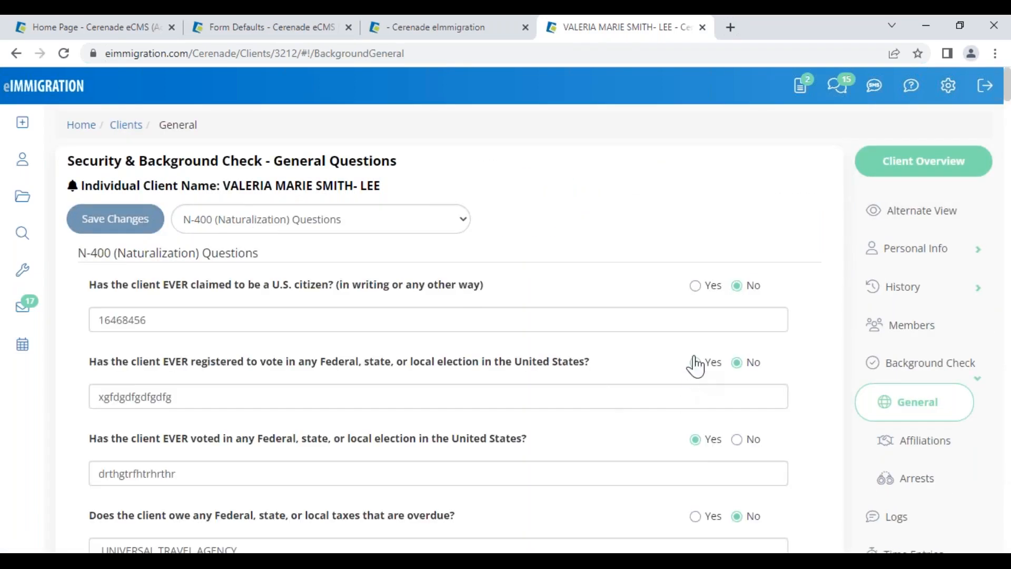
click(696, 363)
click(696, 286)
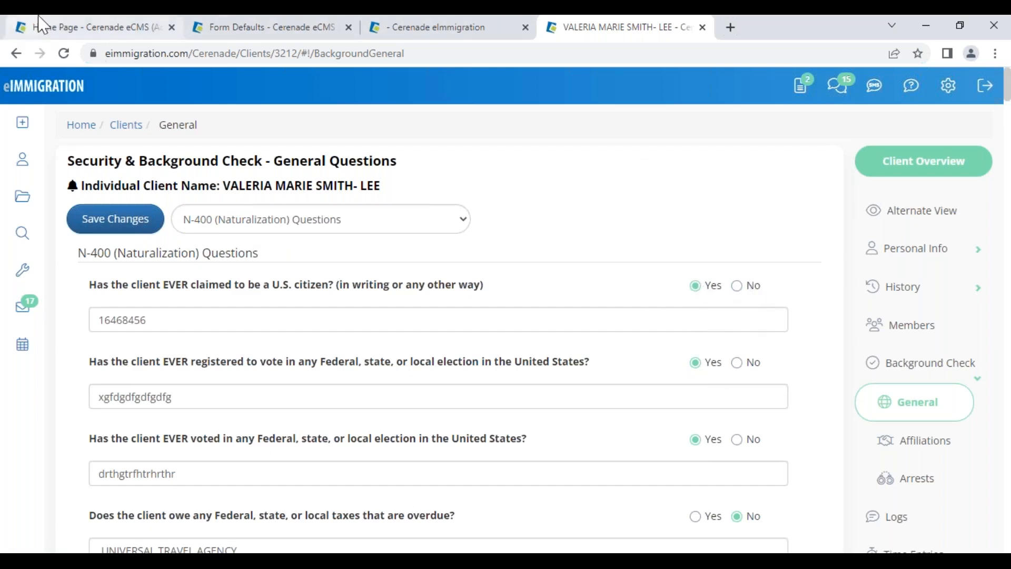
click(59, 30)
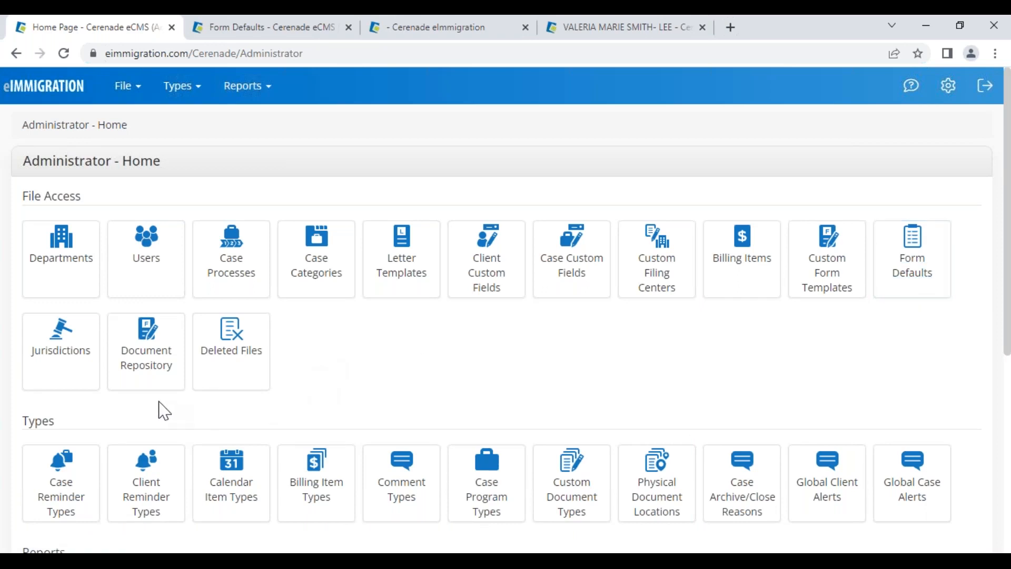
Open the document repository, then close the N-400 form viewer
click(145, 363)
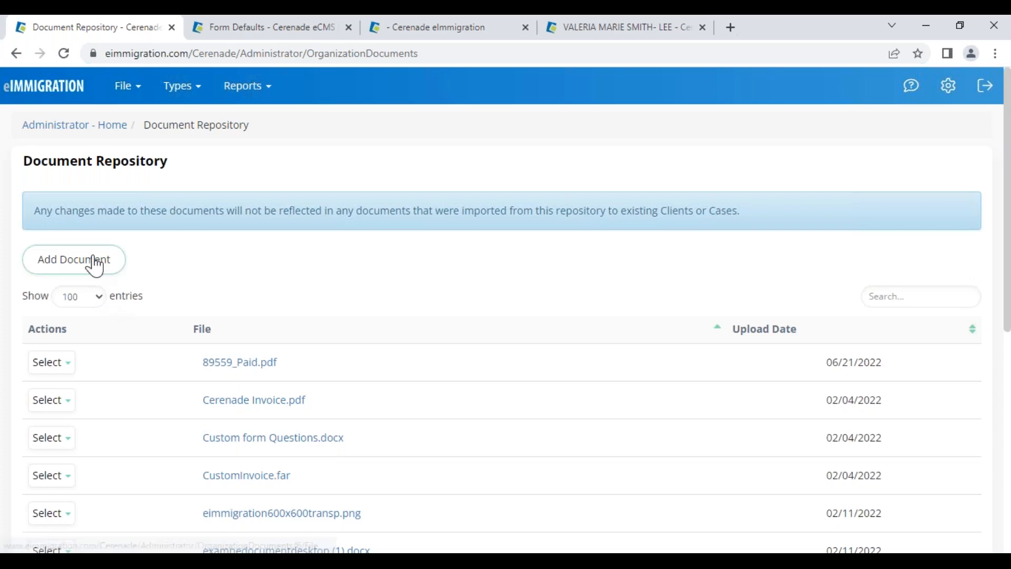
click(485, 31)
click(989, 124)
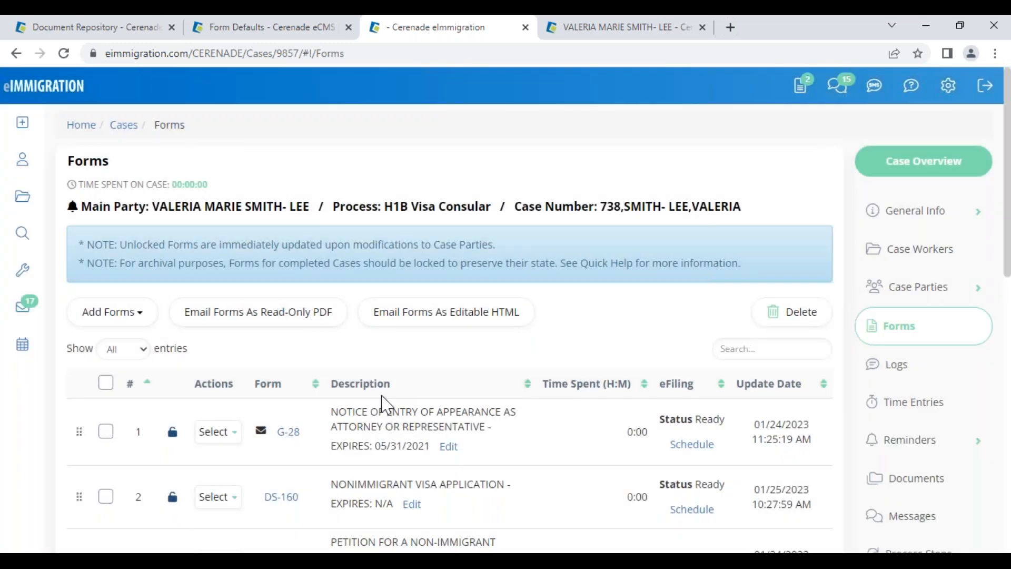
Try adding a case document with File Location 'Import From Document Repository', then cancel
click(913, 487)
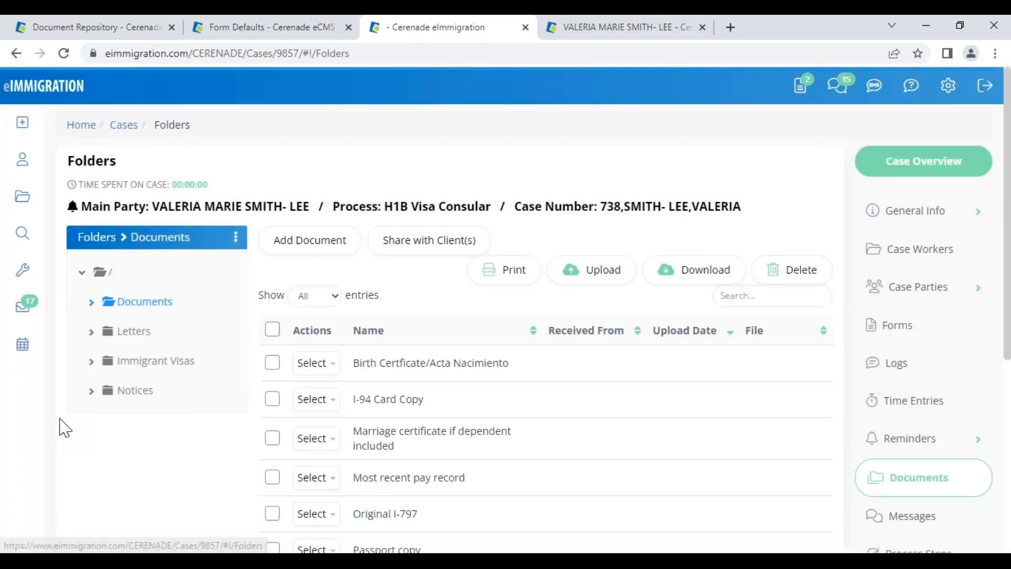
click(309, 241)
click(247, 354)
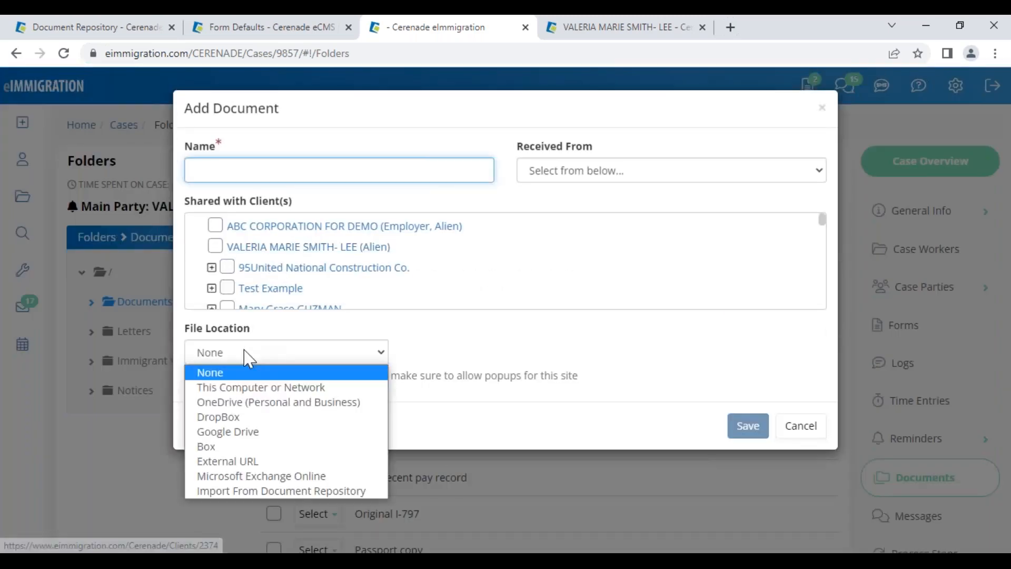
click(266, 491)
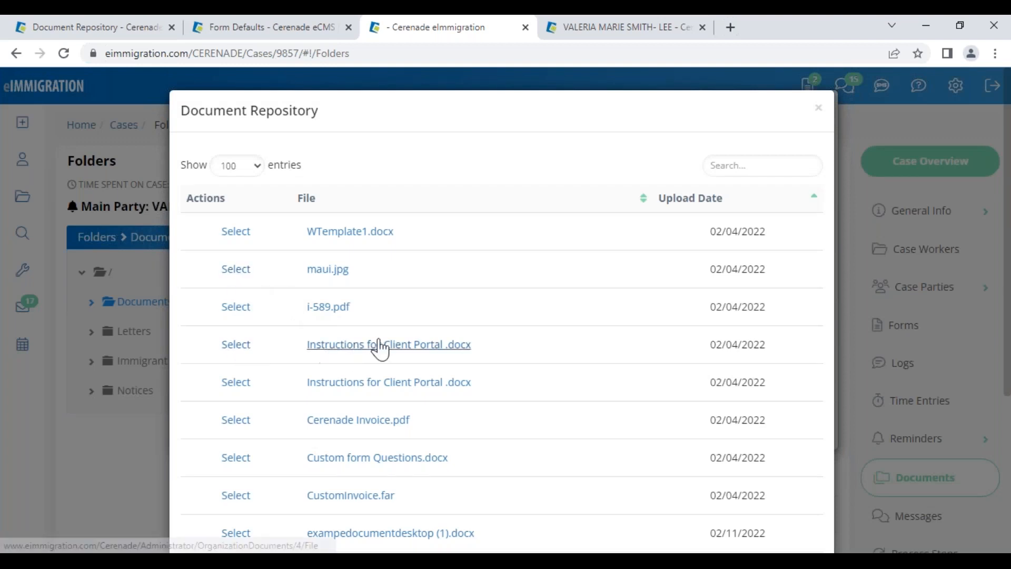
click(819, 109)
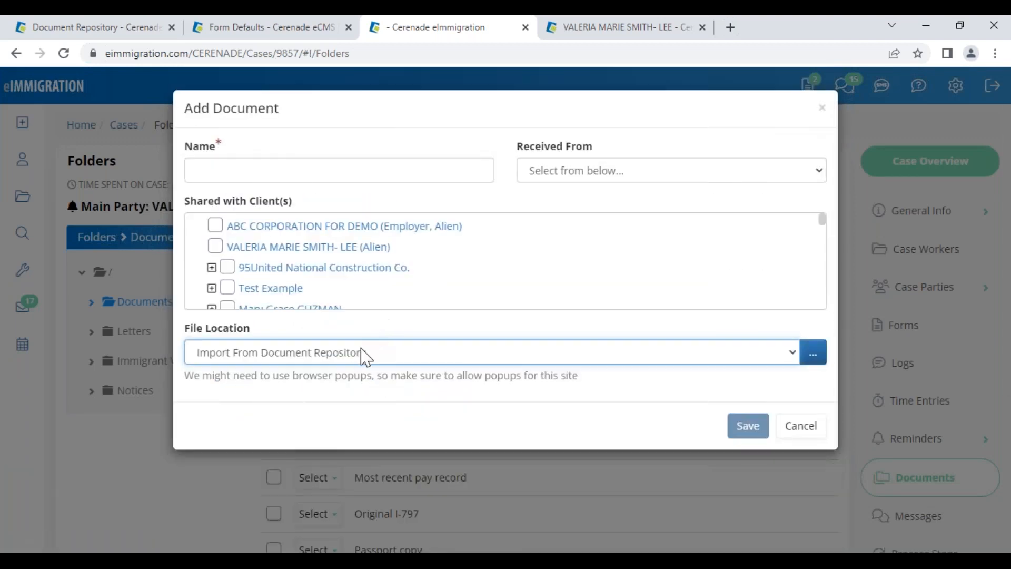
click(284, 353)
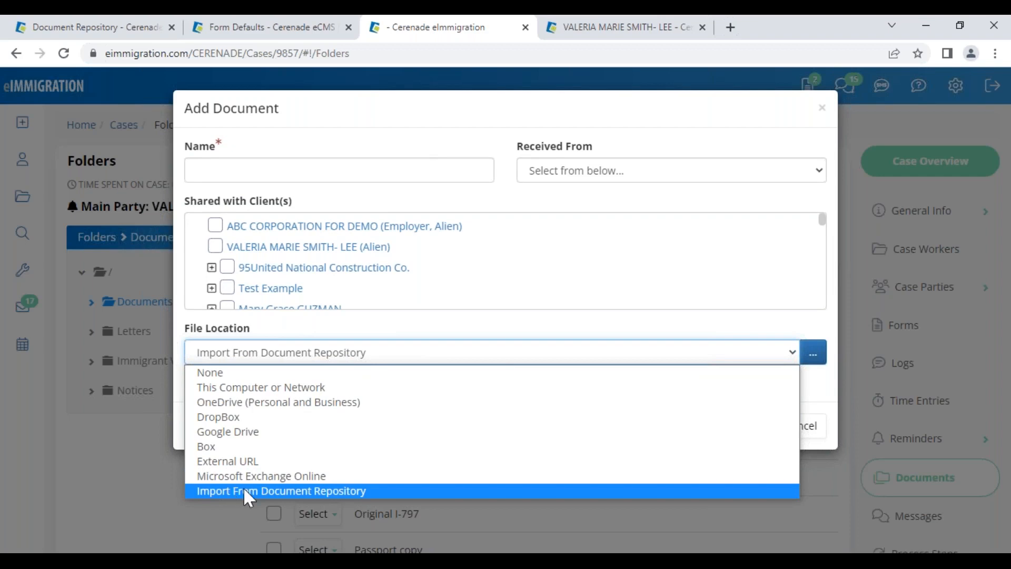
click(819, 397)
click(808, 432)
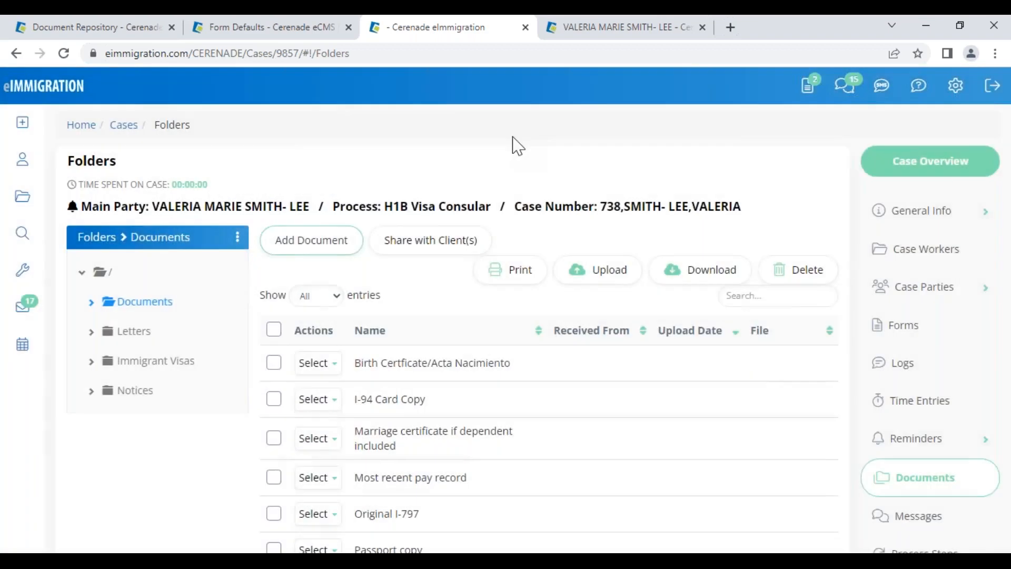
Open Comment Types from Administrator - Home and browse entries such as Time Keeper and complaint
click(111, 37)
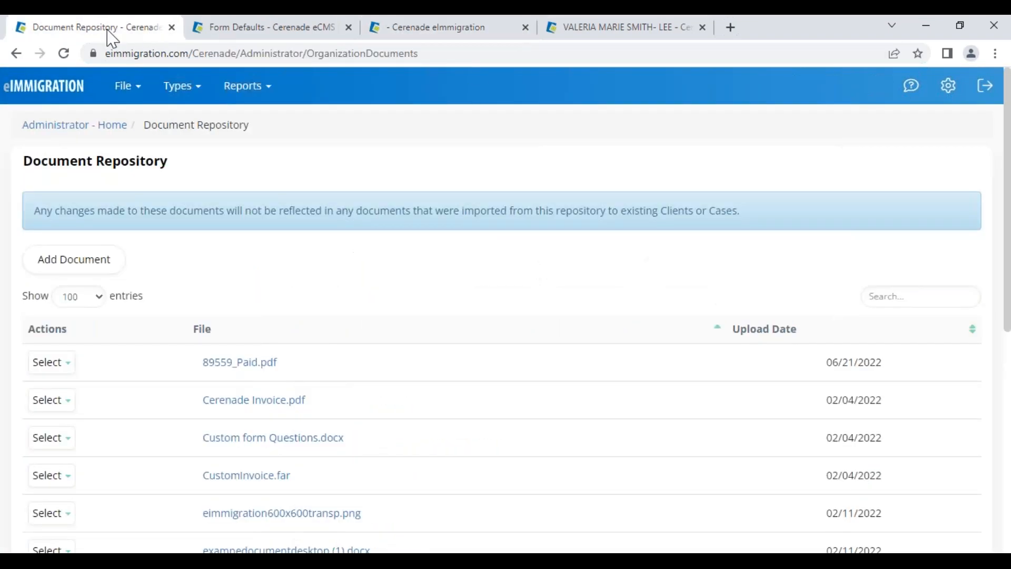
click(56, 125)
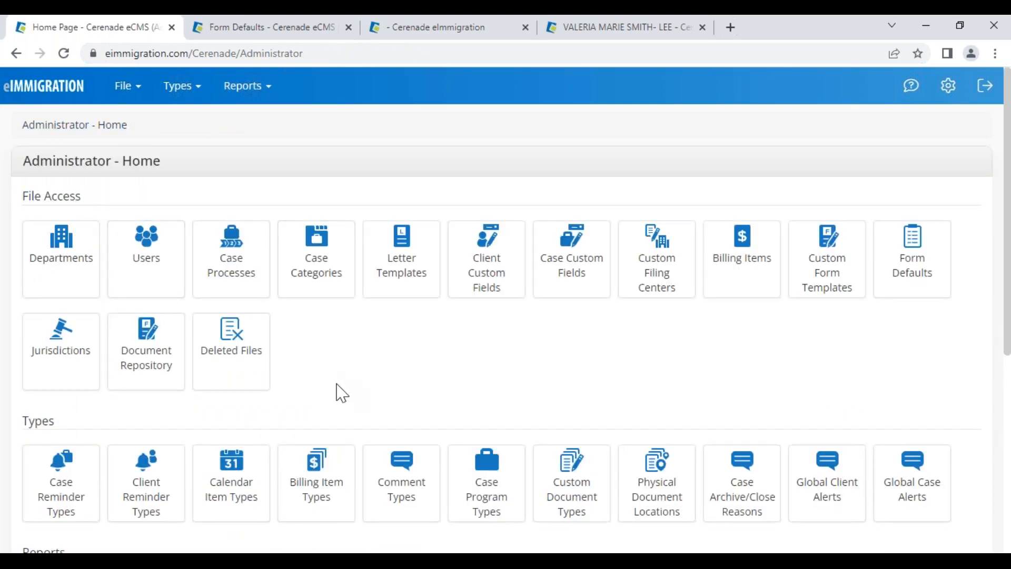
drag(26, 425, 67, 425)
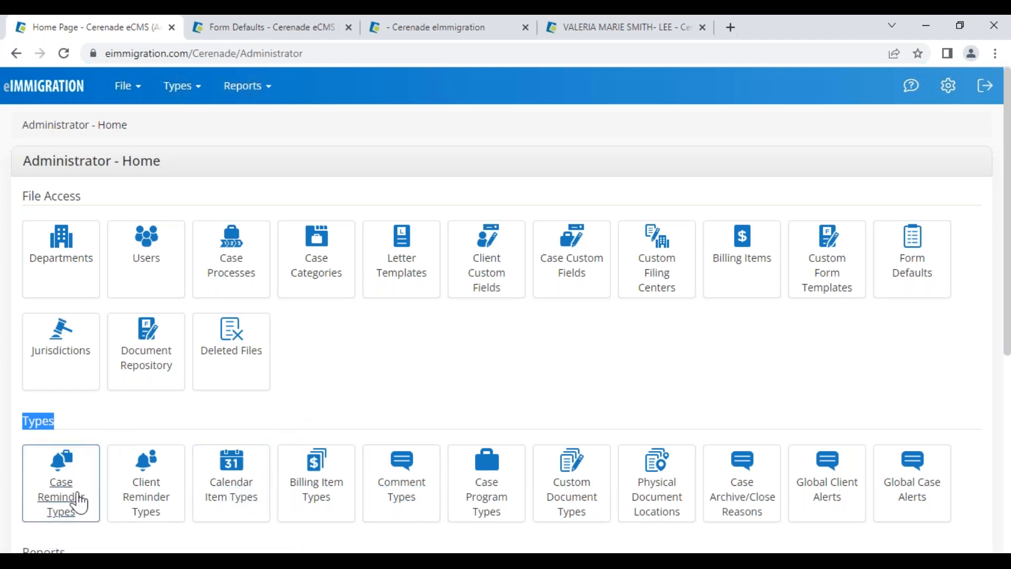
click(409, 496)
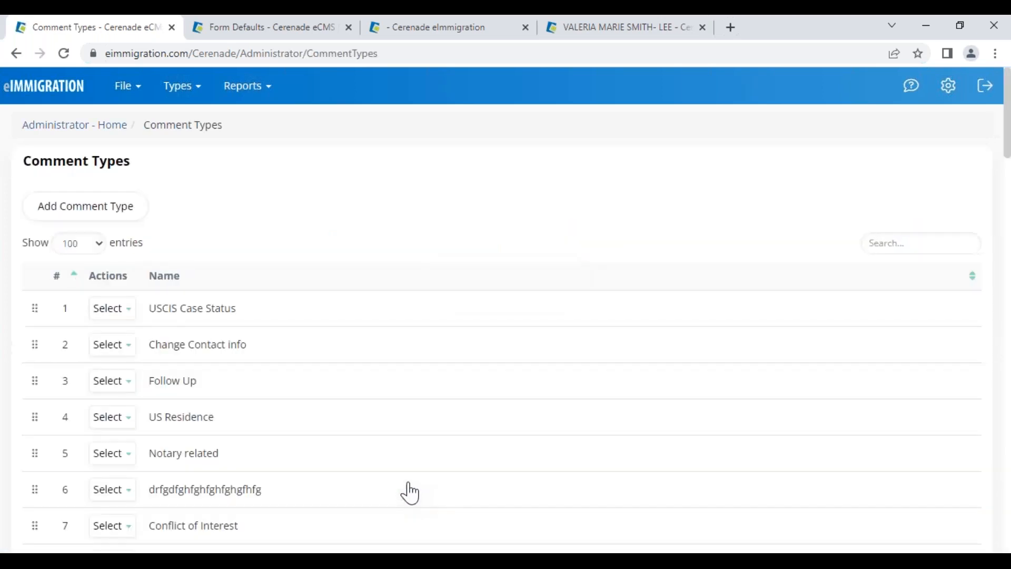
scroll(189, 456, down, 5)
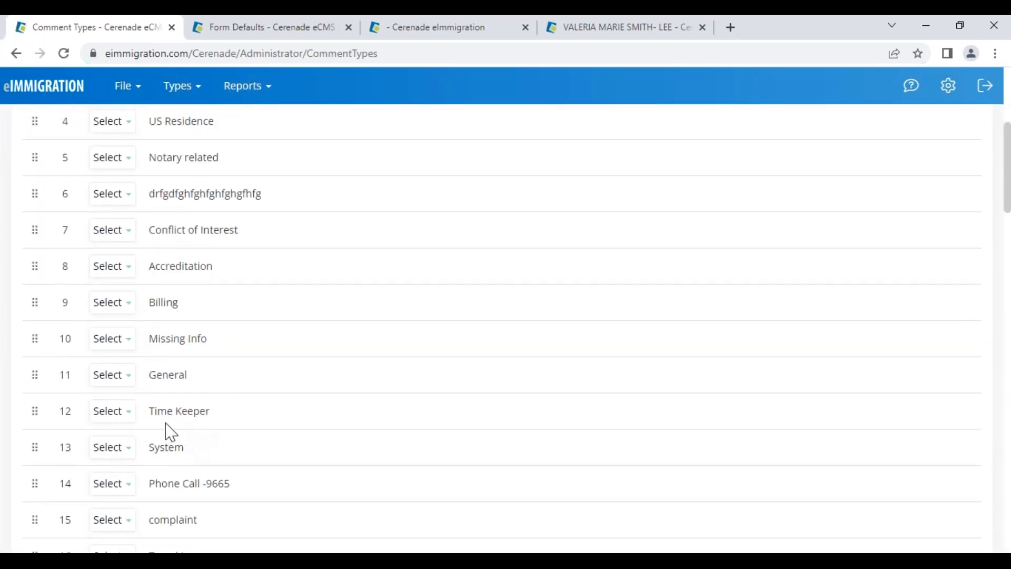
drag(155, 413, 221, 414)
drag(152, 519, 229, 520)
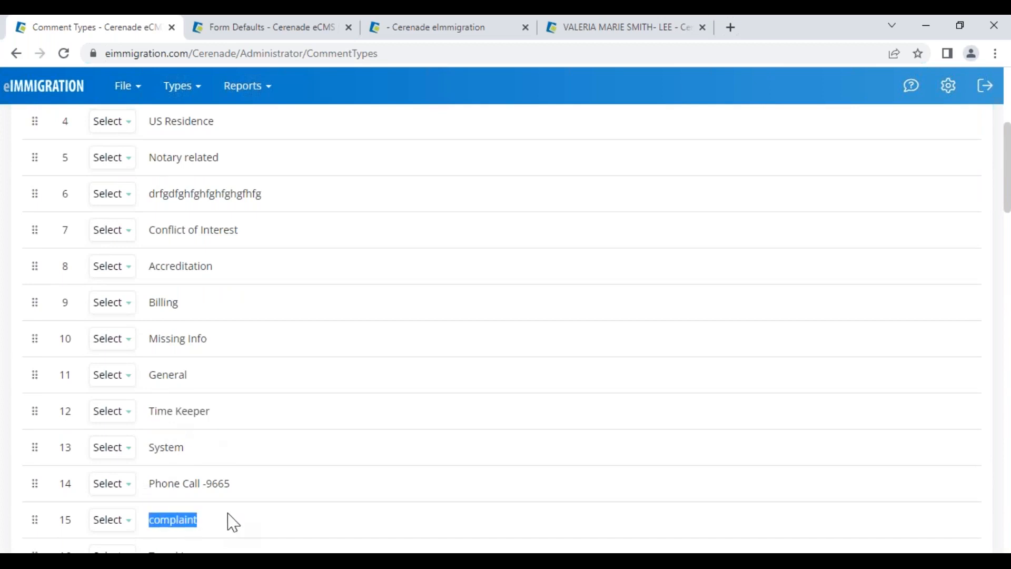
scroll(241, 451, down, 3)
scroll(176, 474, down, 3)
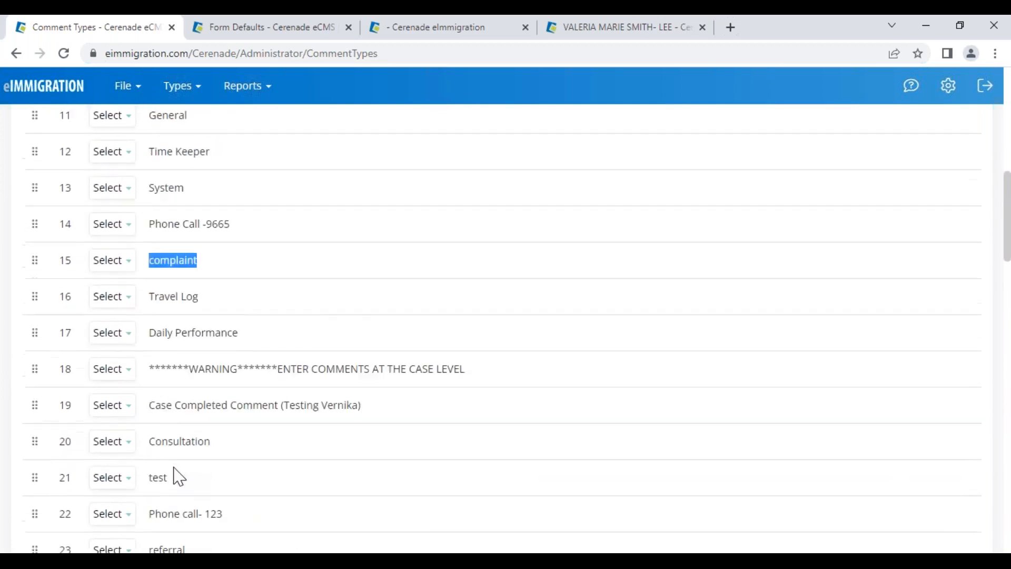
drag(155, 406, 243, 406)
click(215, 411)
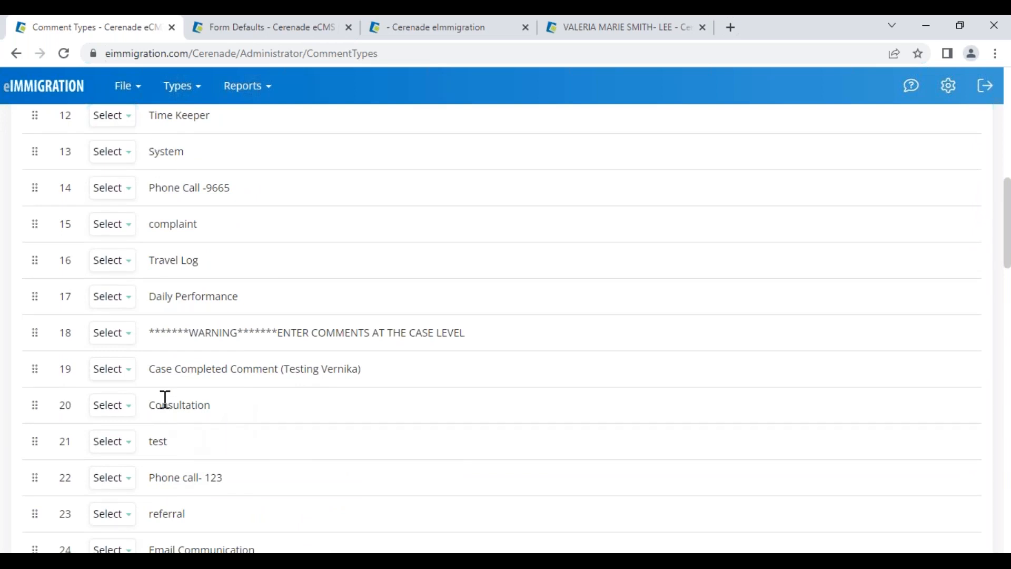
scroll(165, 398, up, 12)
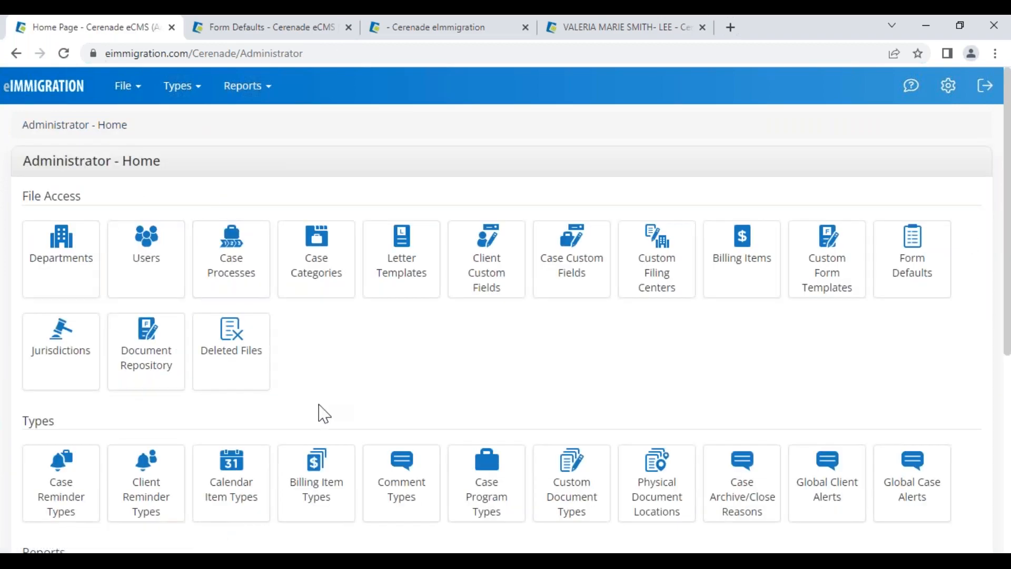
In the client's Logs, start a comment with type Consultation and close it unsaved
scroll(319, 413, down, 5)
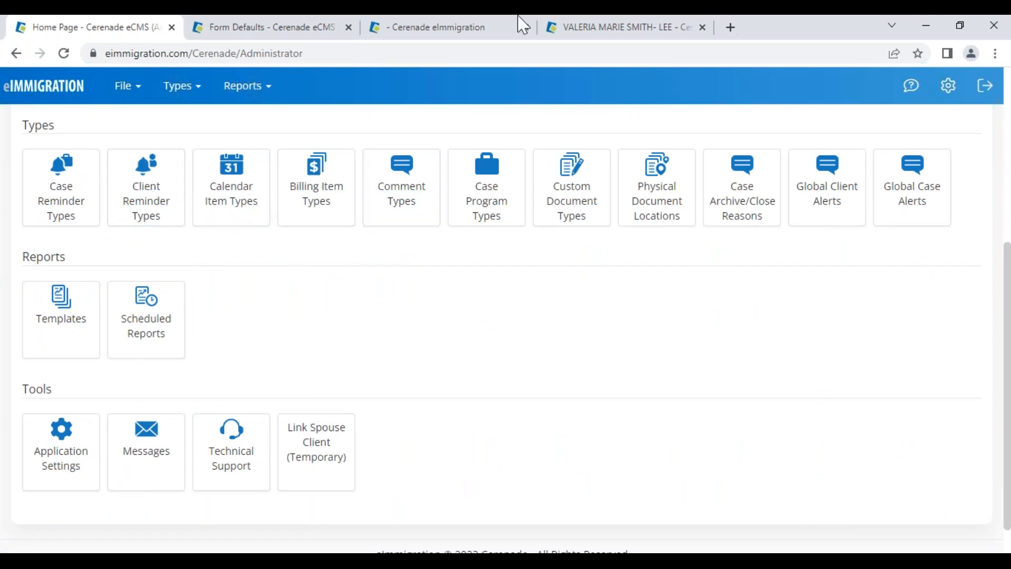
click(601, 32)
click(891, 534)
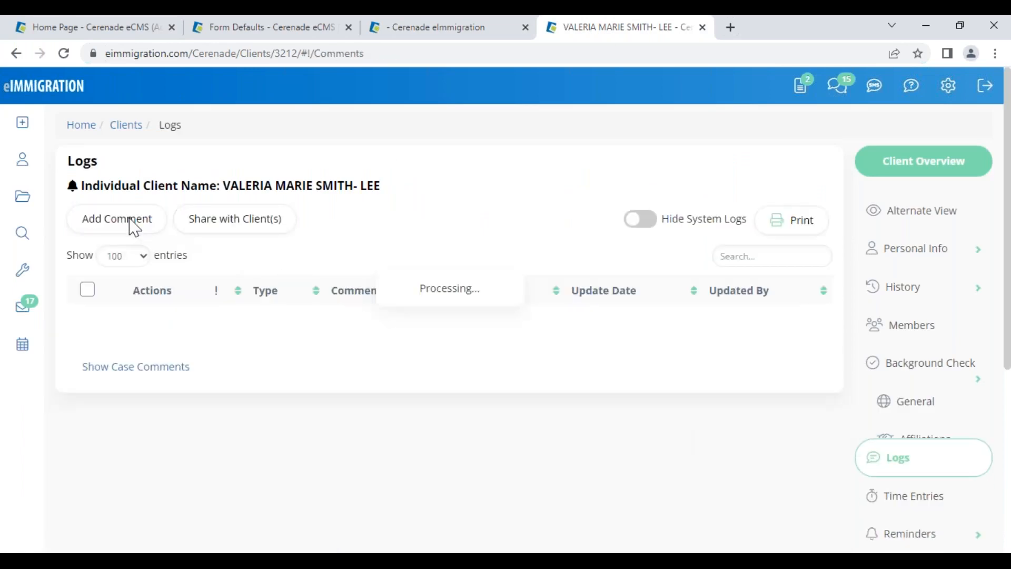
click(121, 220)
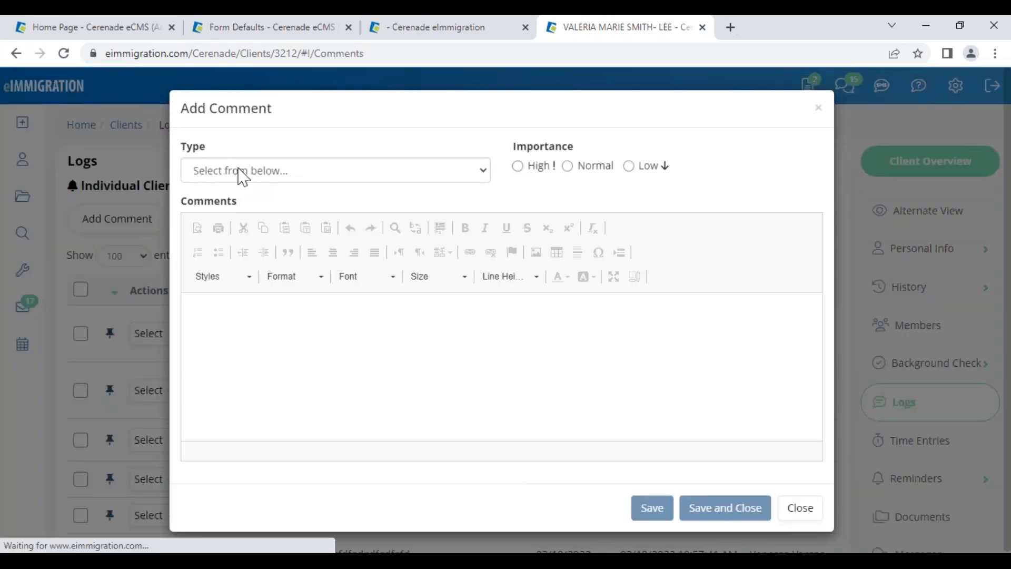
click(303, 174)
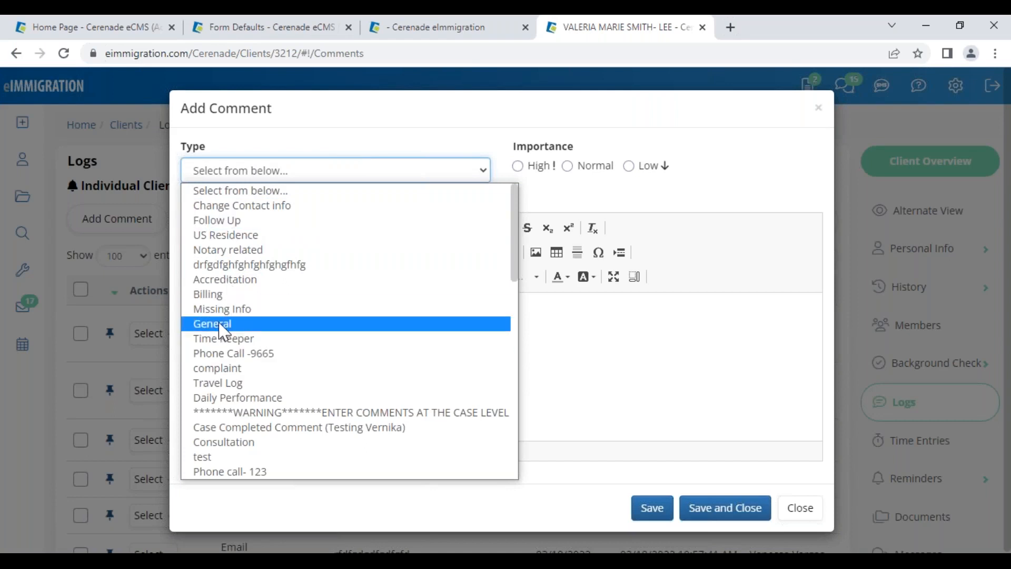
click(221, 442)
click(359, 348)
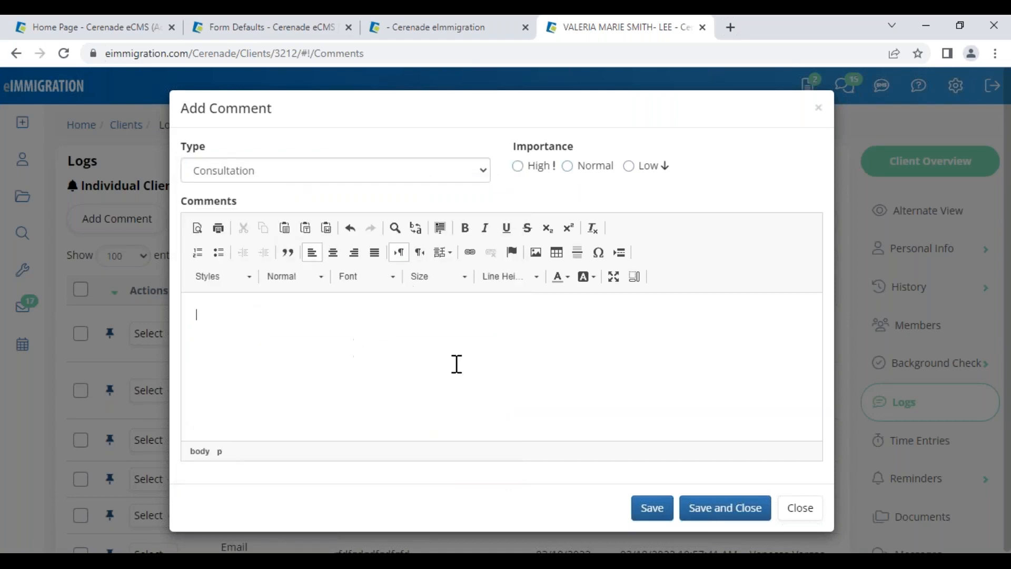
click(803, 513)
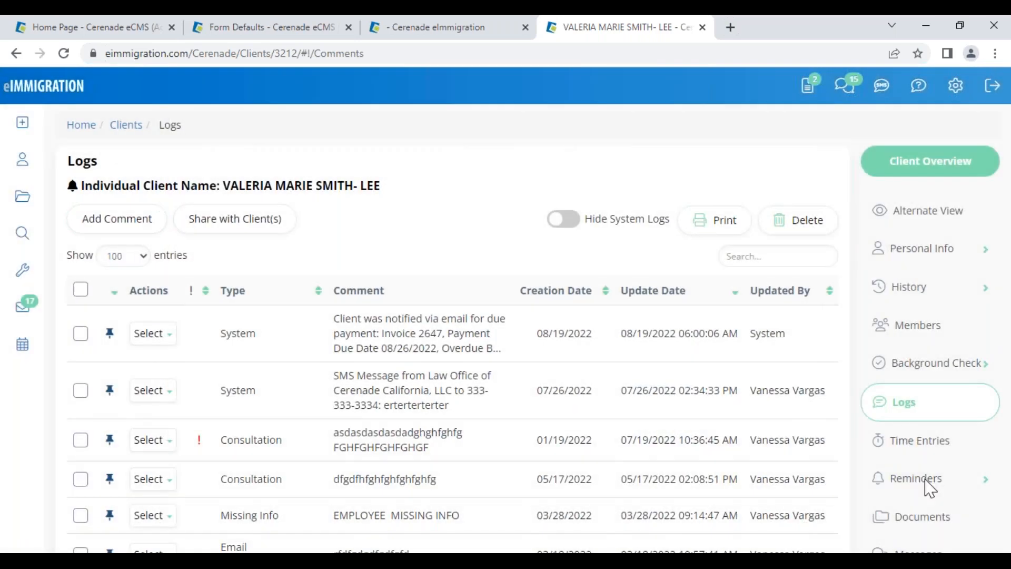
click(923, 486)
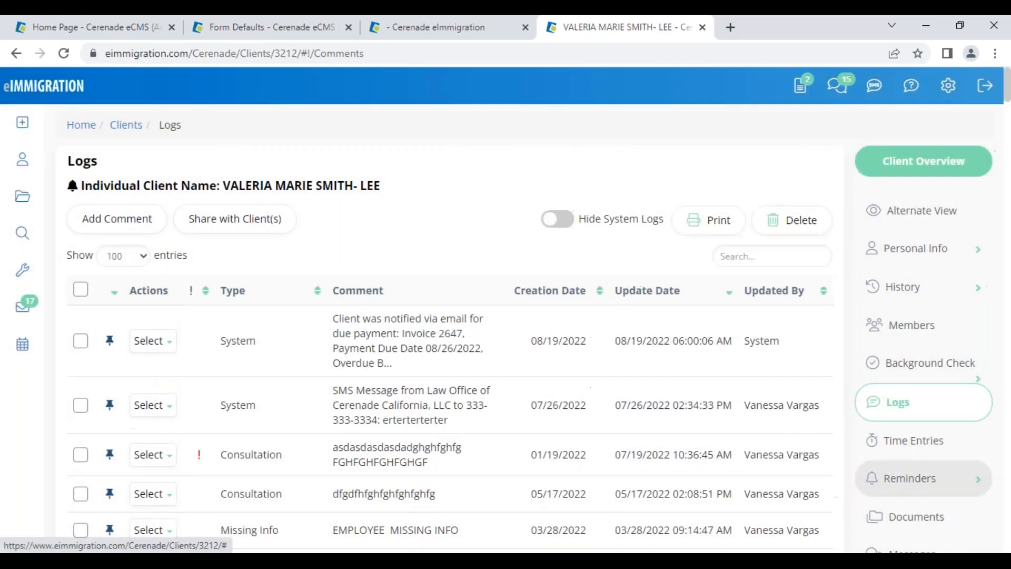
Start a client reminder, choose the biometrics appointment check category, and close without saving
click(924, 520)
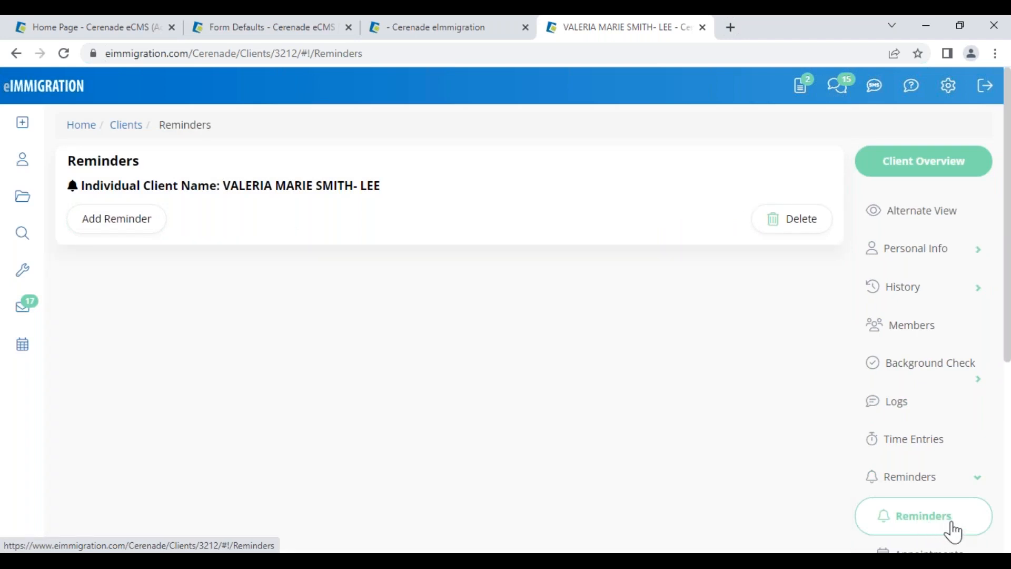
click(115, 234)
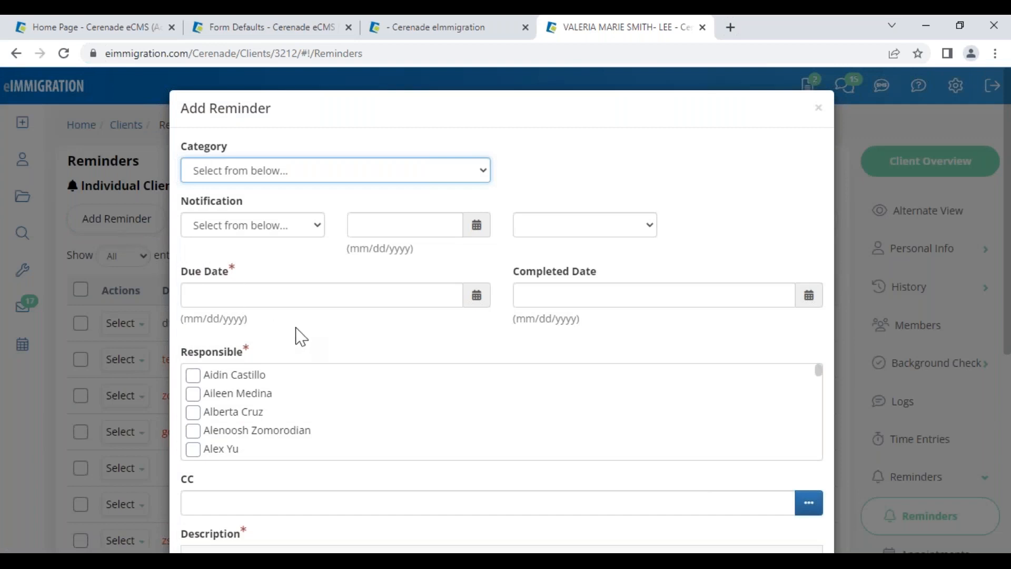
click(276, 170)
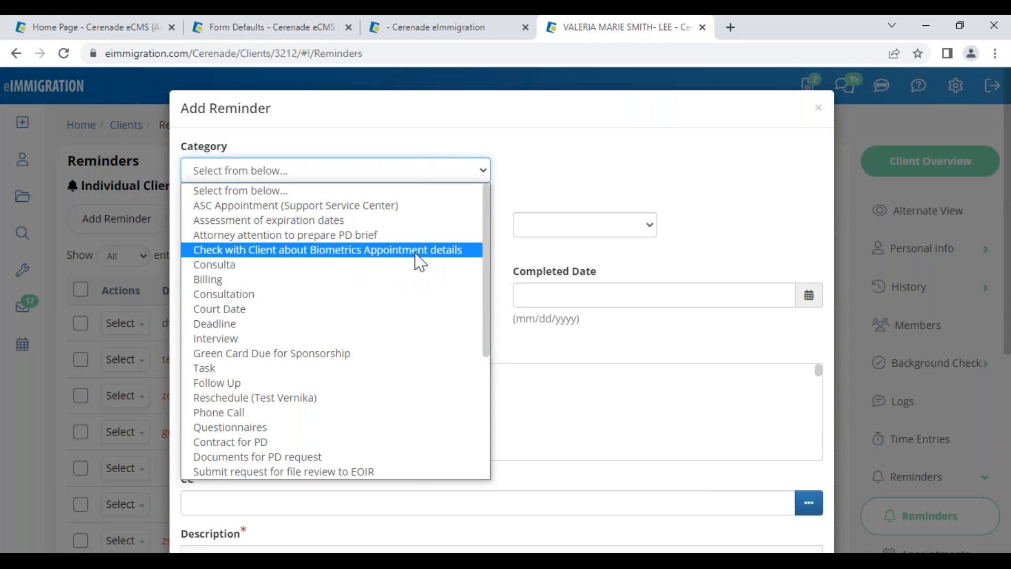
click(446, 251)
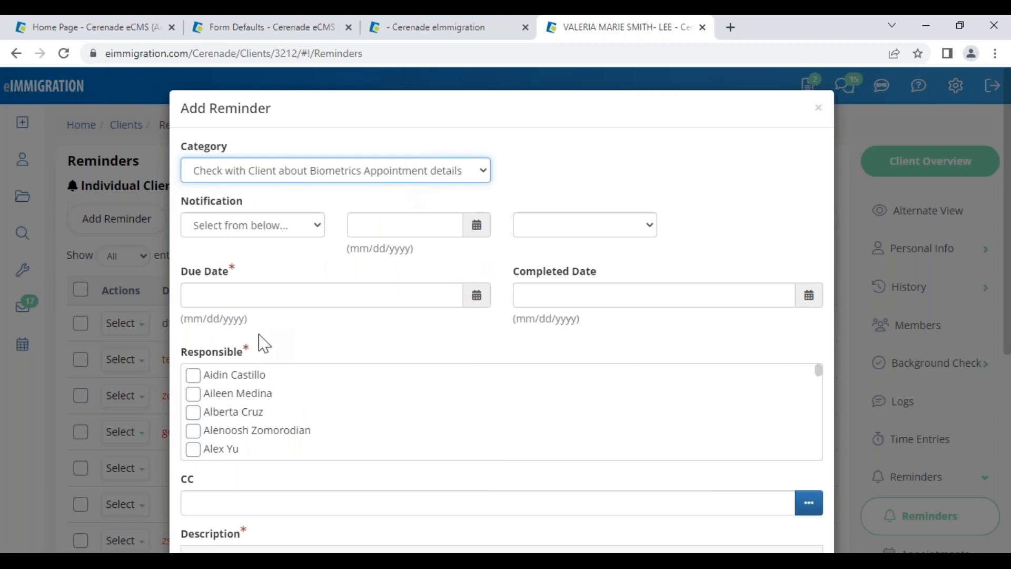
click(818, 108)
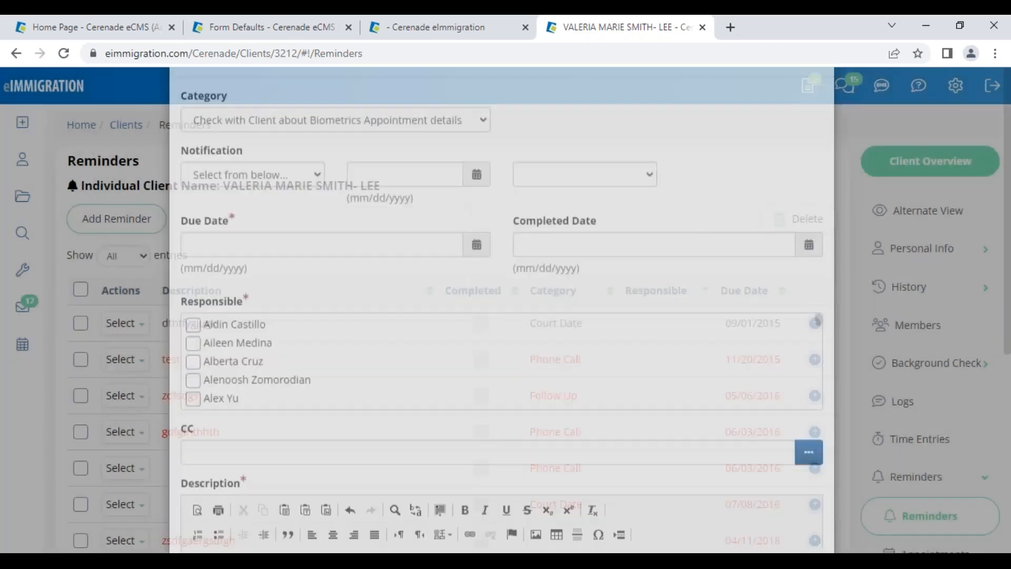
click(111, 29)
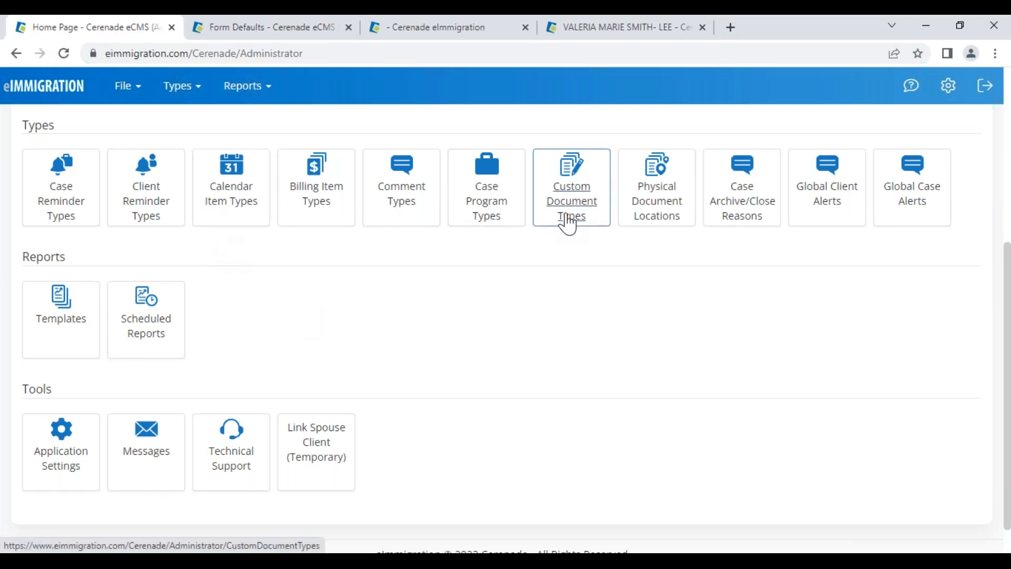
Look over the Case Program Types, including GRANT # and the Green Card program
click(494, 223)
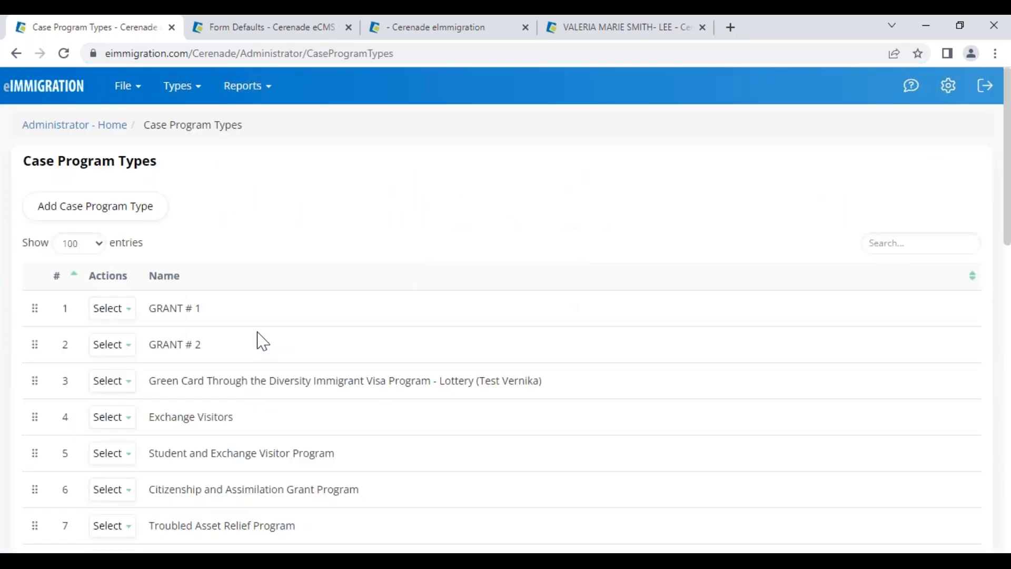
drag(153, 307, 195, 310)
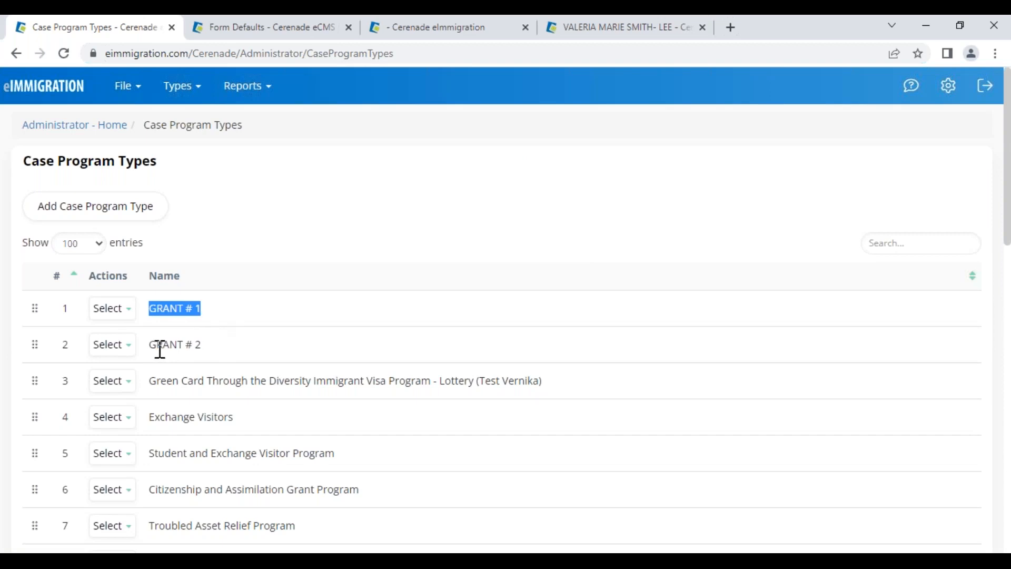
drag(160, 347, 201, 346)
drag(205, 381, 371, 393)
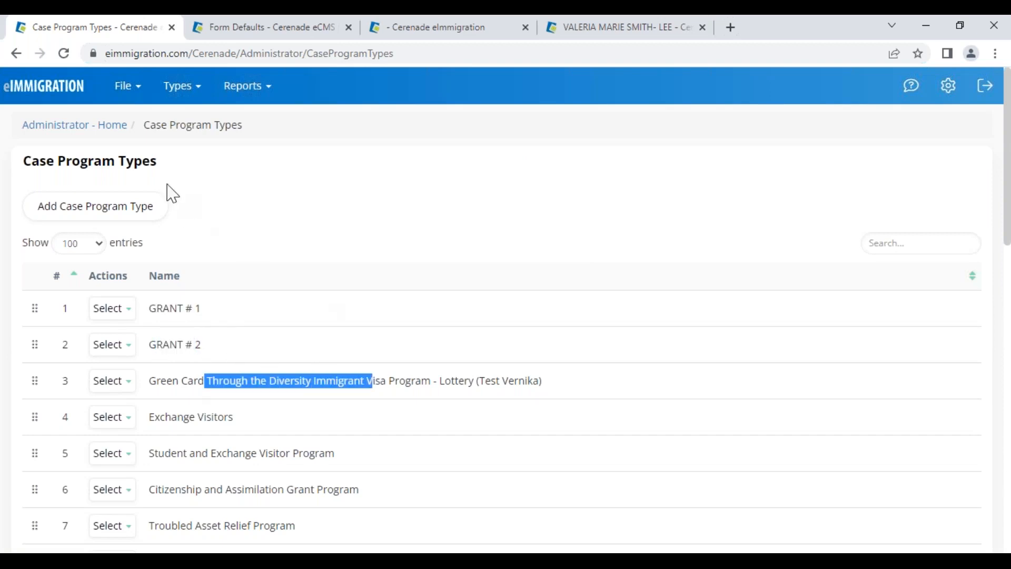
click(79, 134)
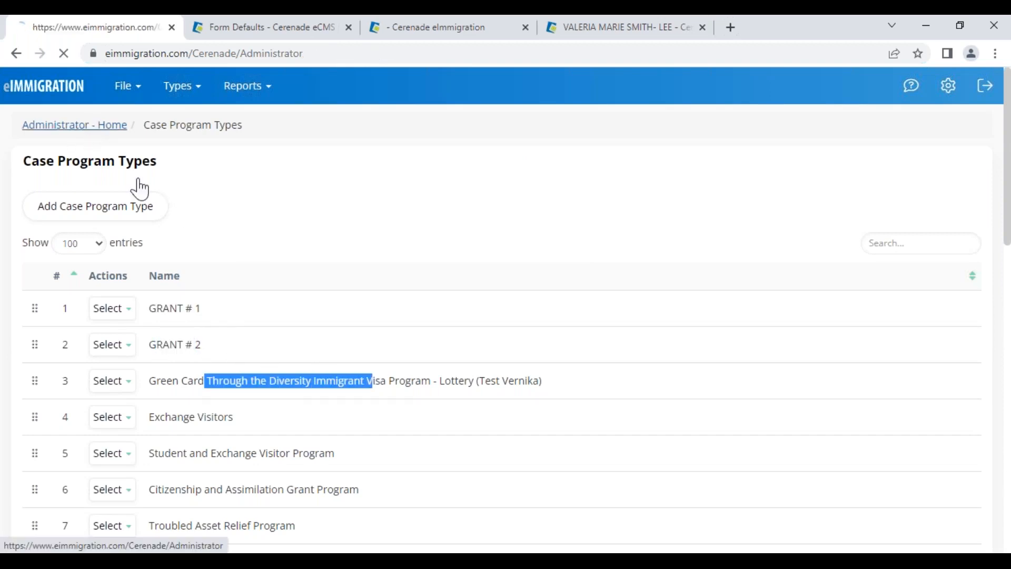
Scroll through the Custom Document Types list, including RFE Deadline (USCIS)
scroll(495, 447, down, 3)
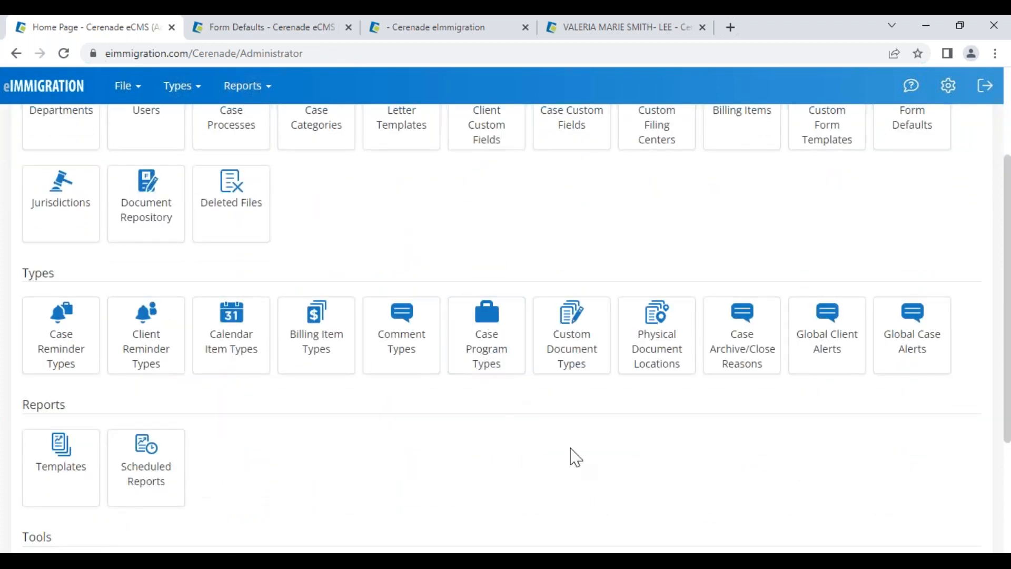
click(569, 368)
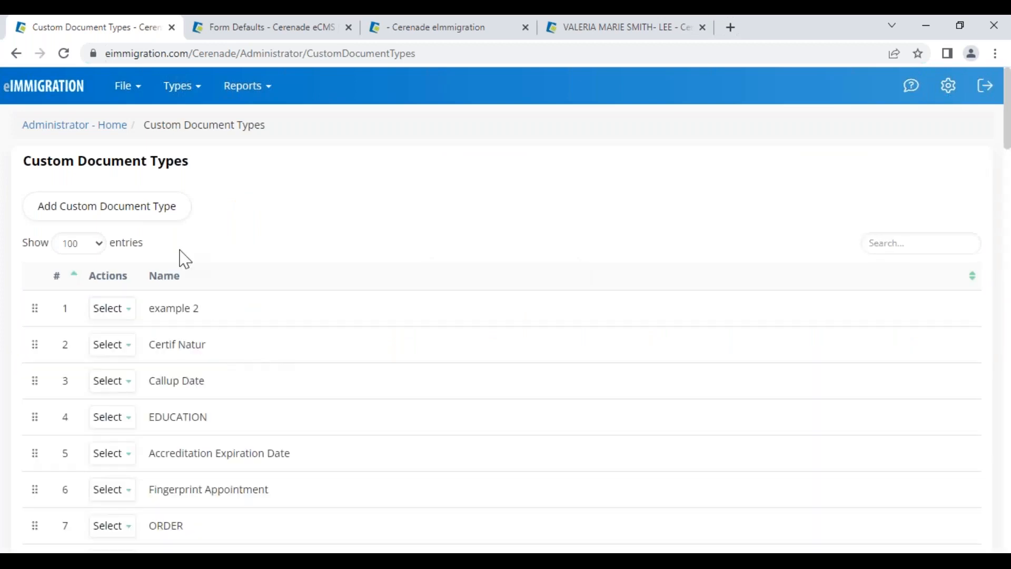
scroll(158, 480, down, 4)
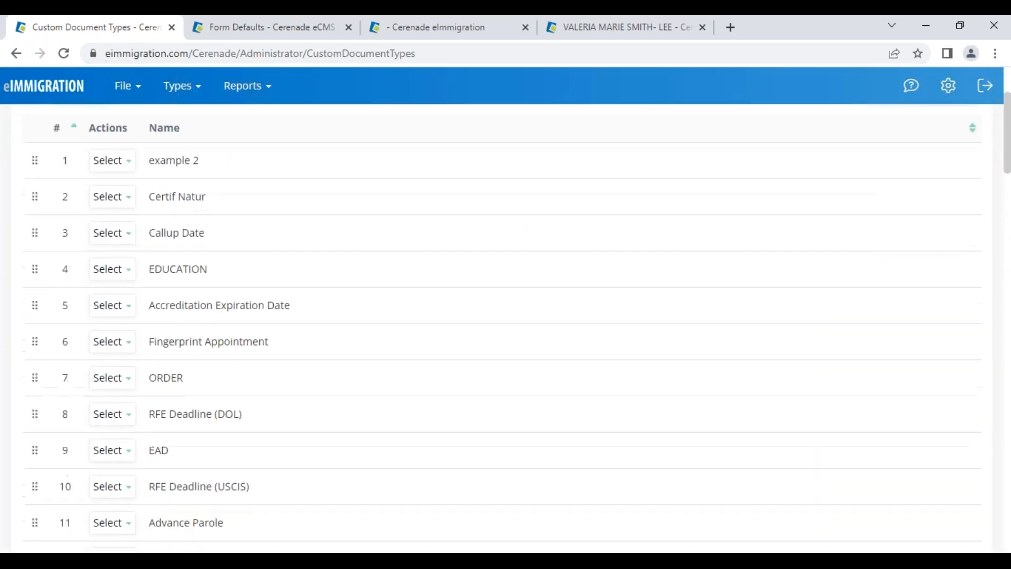
drag(150, 412, 262, 424)
scroll(232, 485, down, 9)
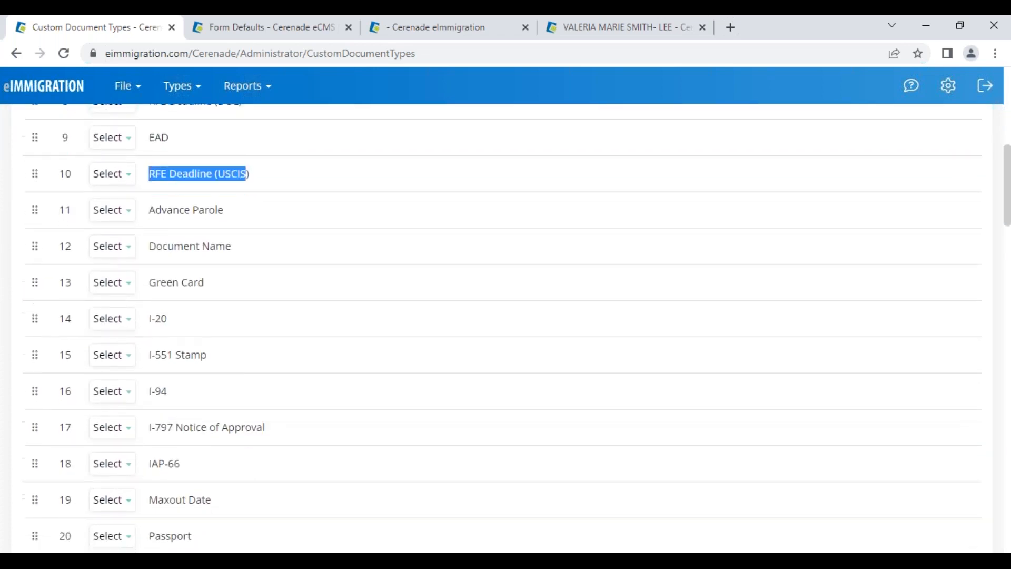
scroll(501, 326, down, 10)
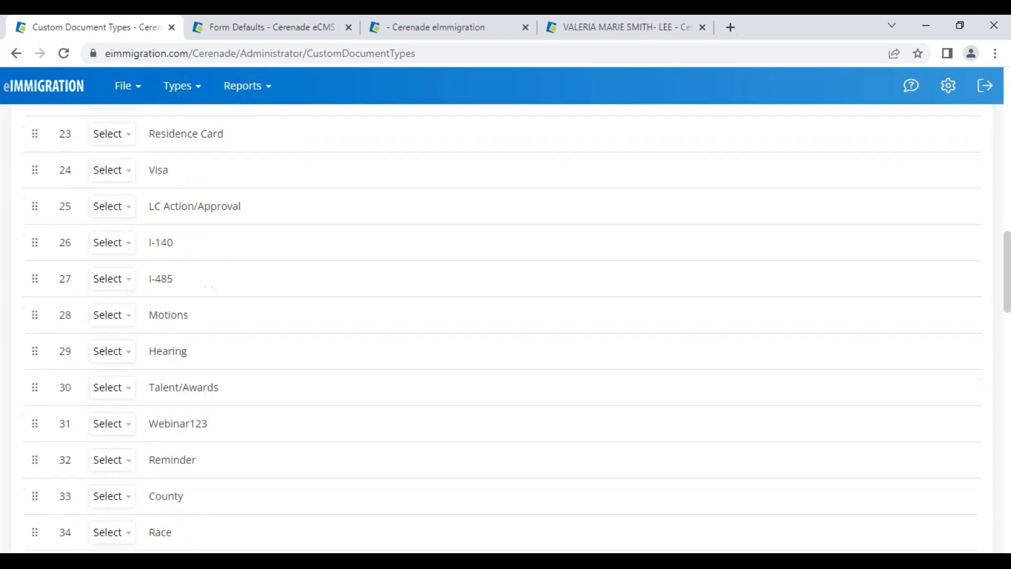
scroll(206, 431, down, 6)
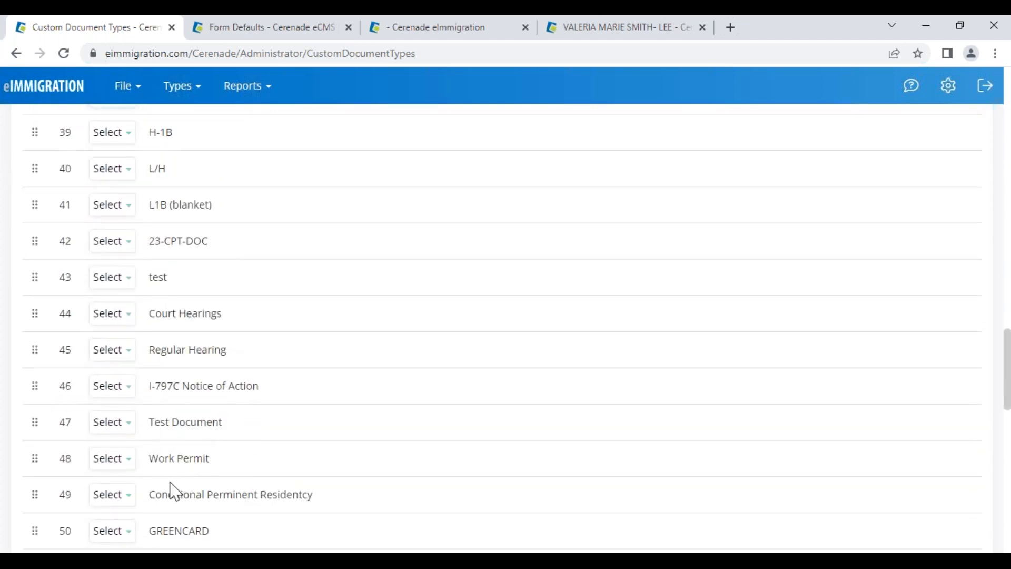
scroll(176, 467, up, 20)
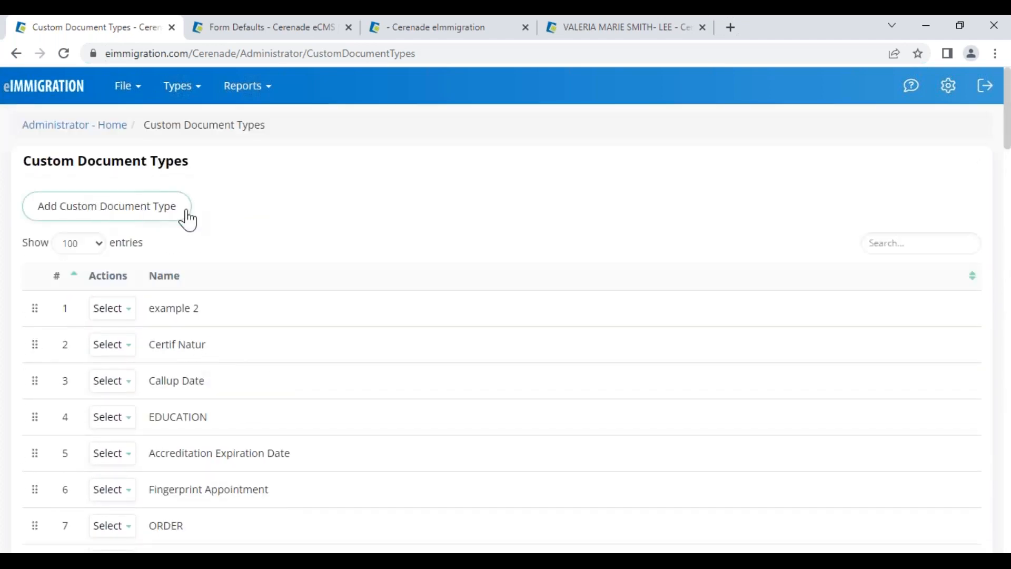
click(555, 34)
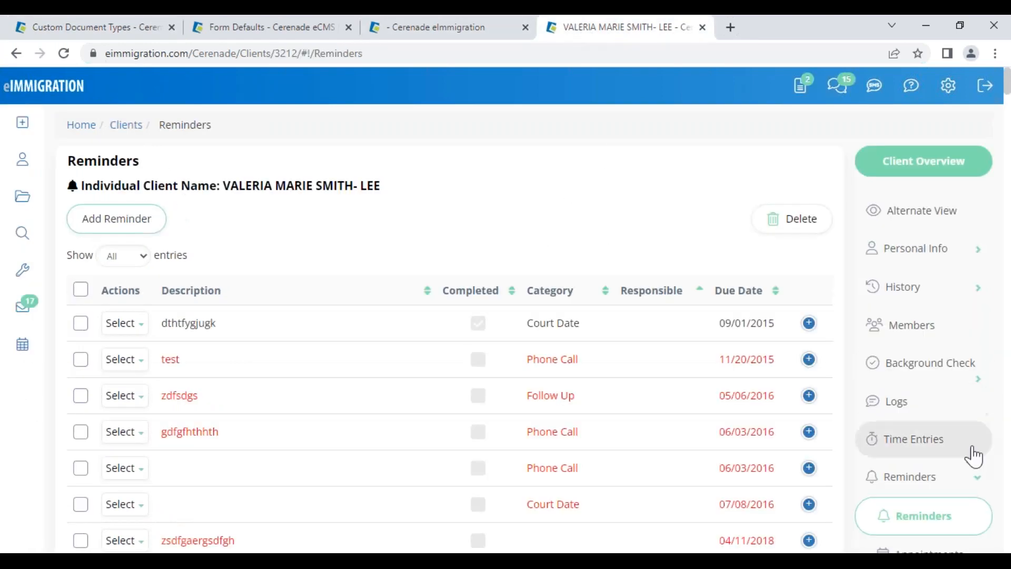
Start a User-Defined client document, trying I-797 Notice of Approval then EAD as document type
scroll(937, 526, down, 2)
click(932, 528)
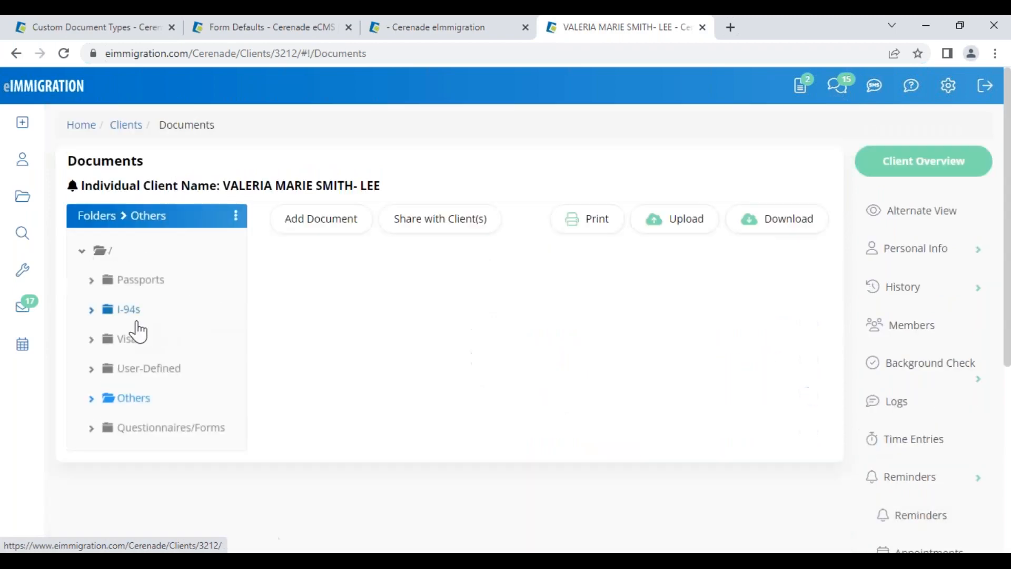
click(149, 372)
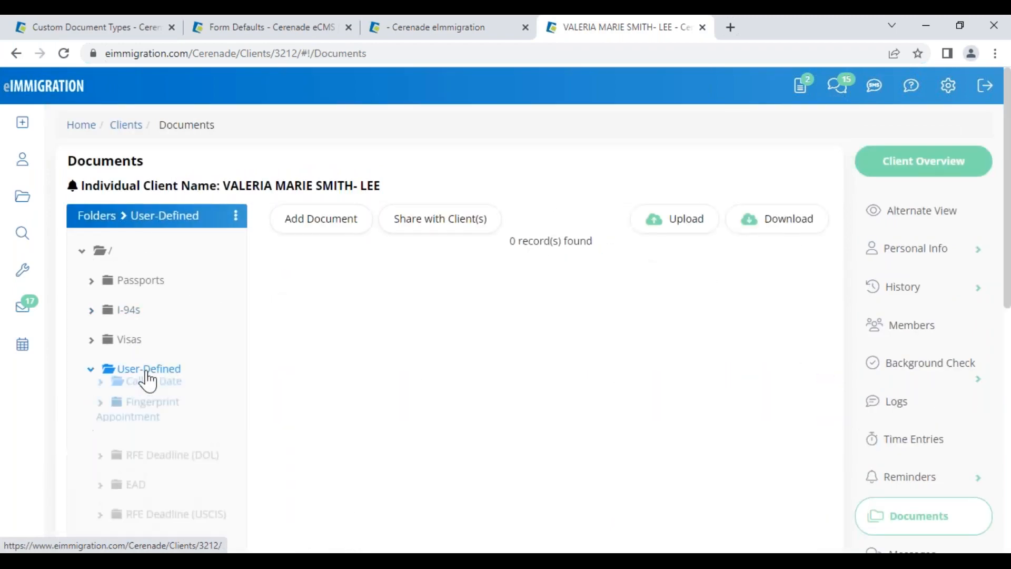
click(311, 230)
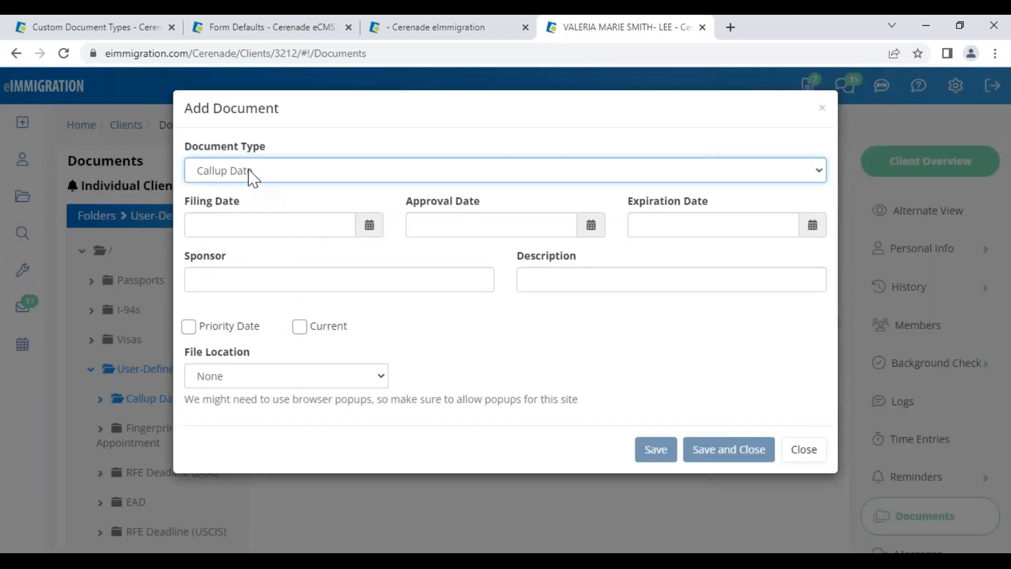
click(244, 176)
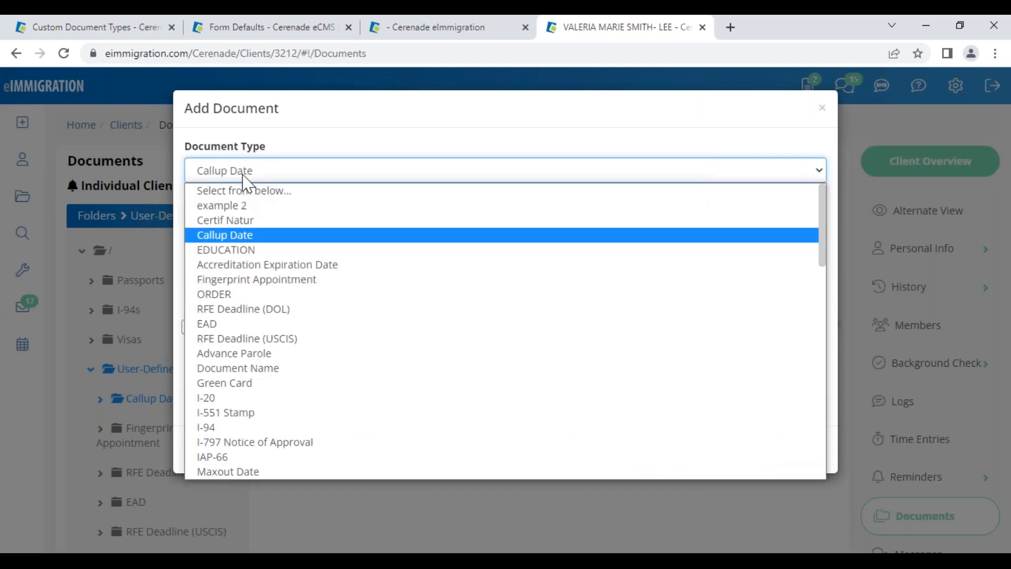
click(260, 442)
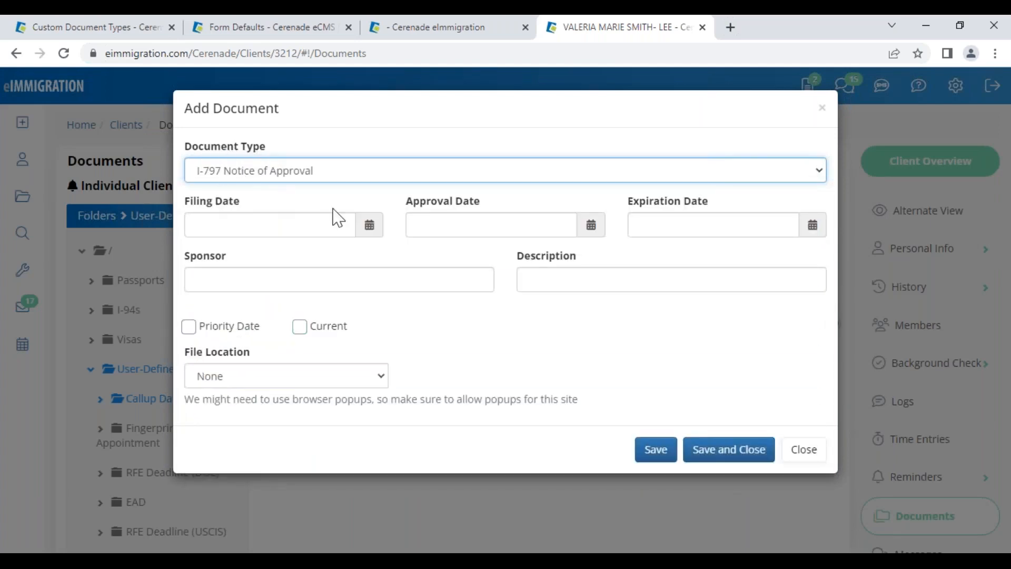
click(233, 176)
click(227, 324)
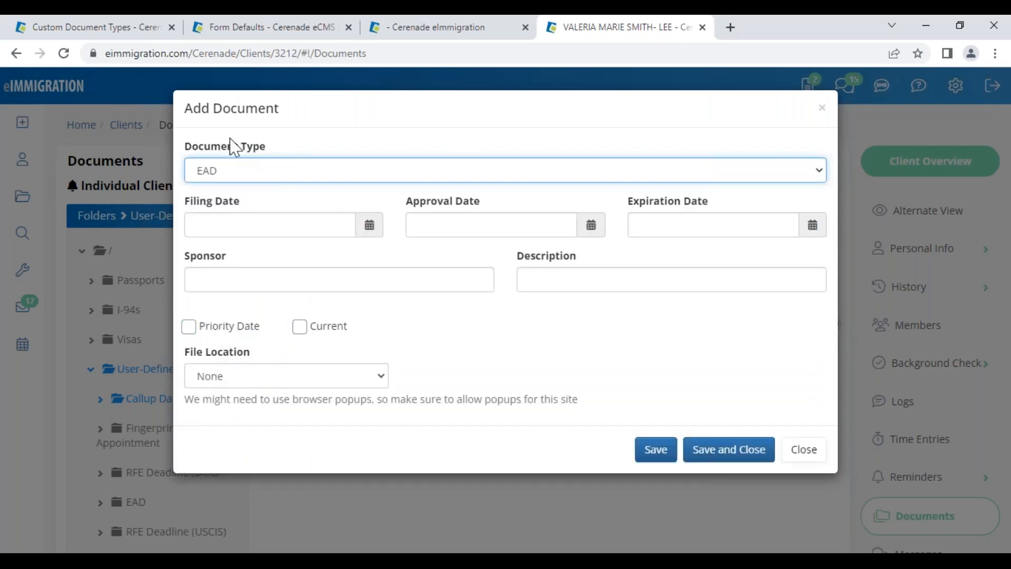
click(67, 33)
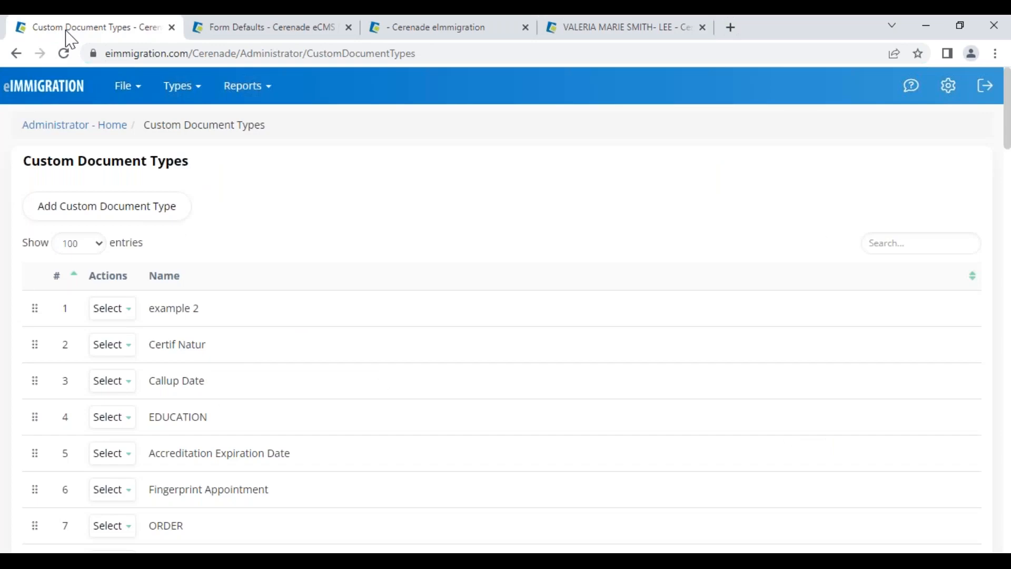
In the case's Basic Information, choose ROOM 3 CABINET A as Physical Document Location
click(55, 125)
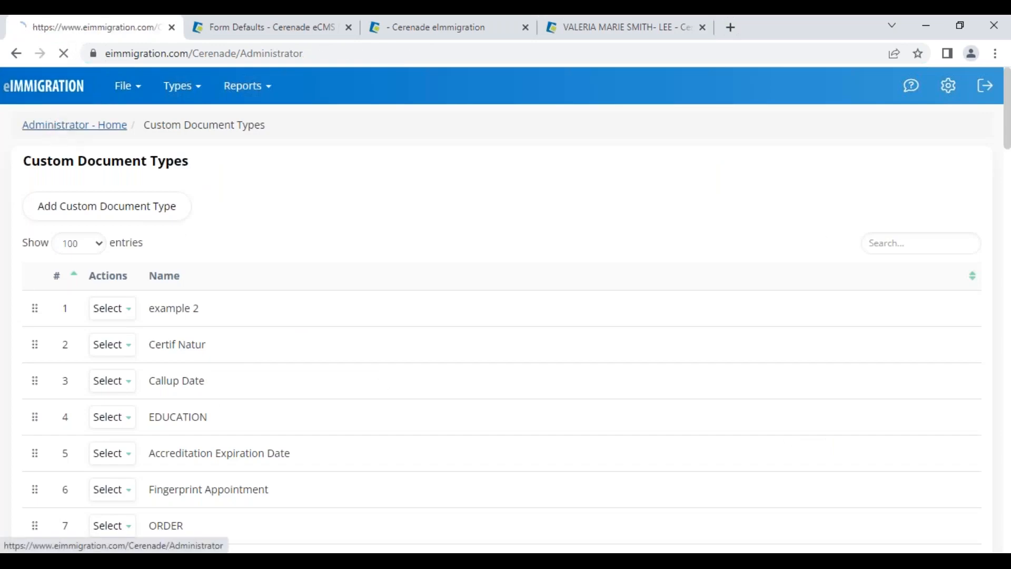
scroll(582, 512, down, 1)
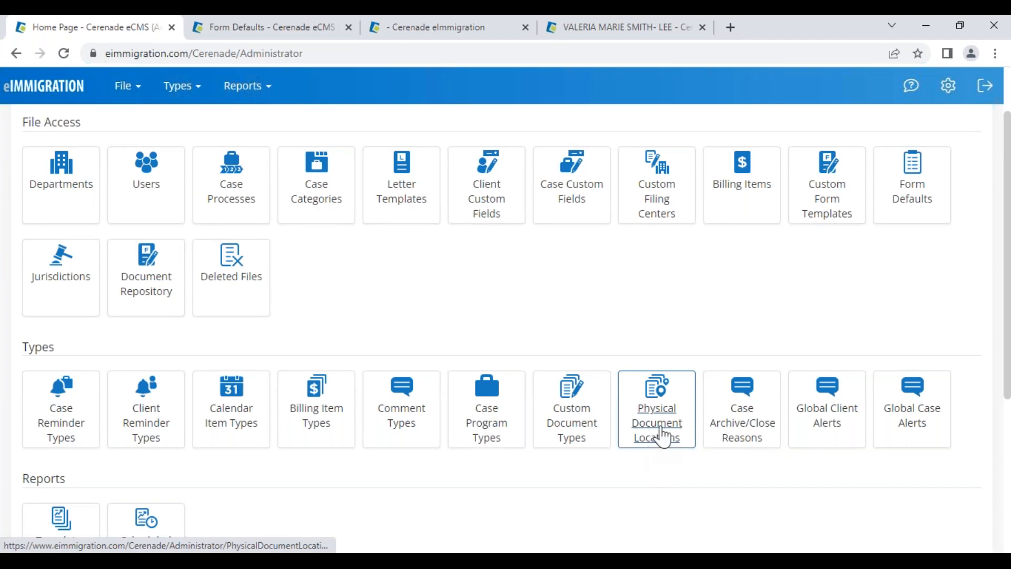
click(456, 29)
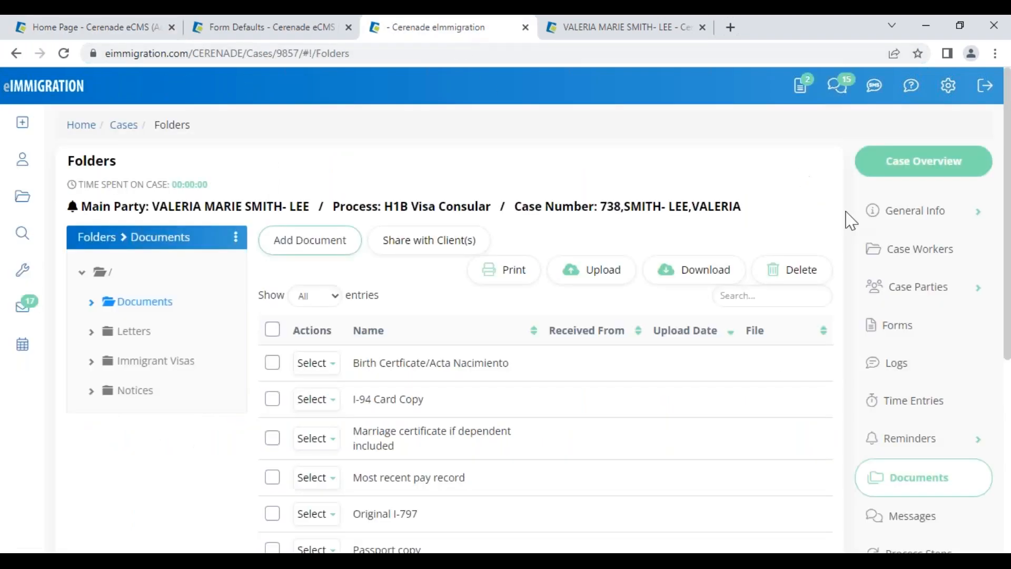
click(903, 252)
click(912, 211)
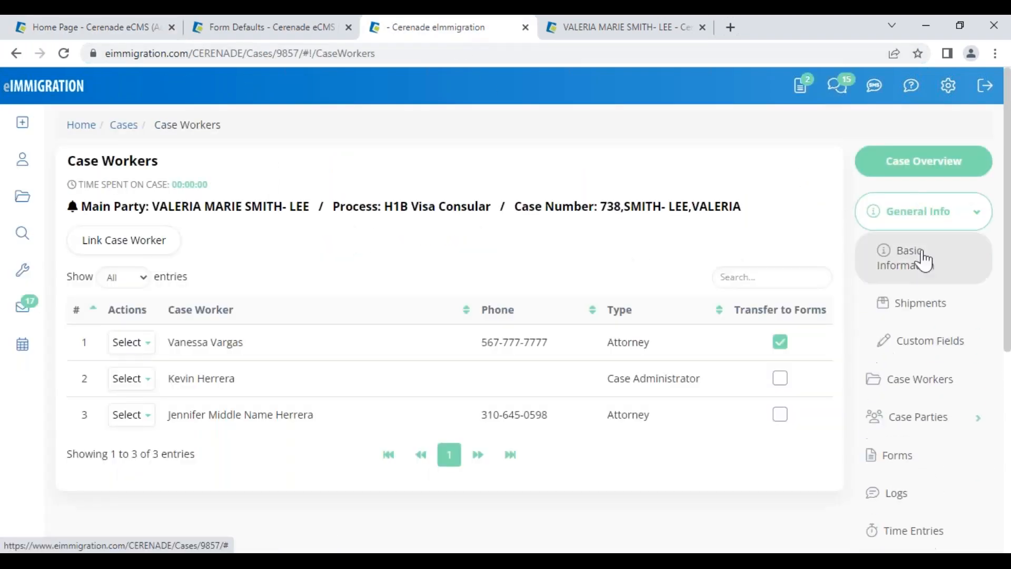
click(921, 278)
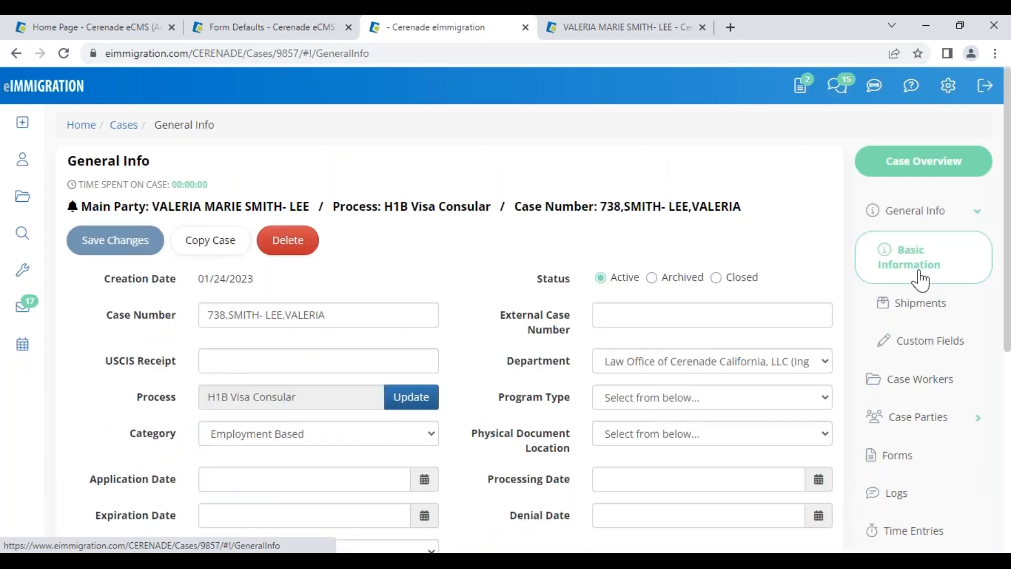
drag(469, 437, 569, 454)
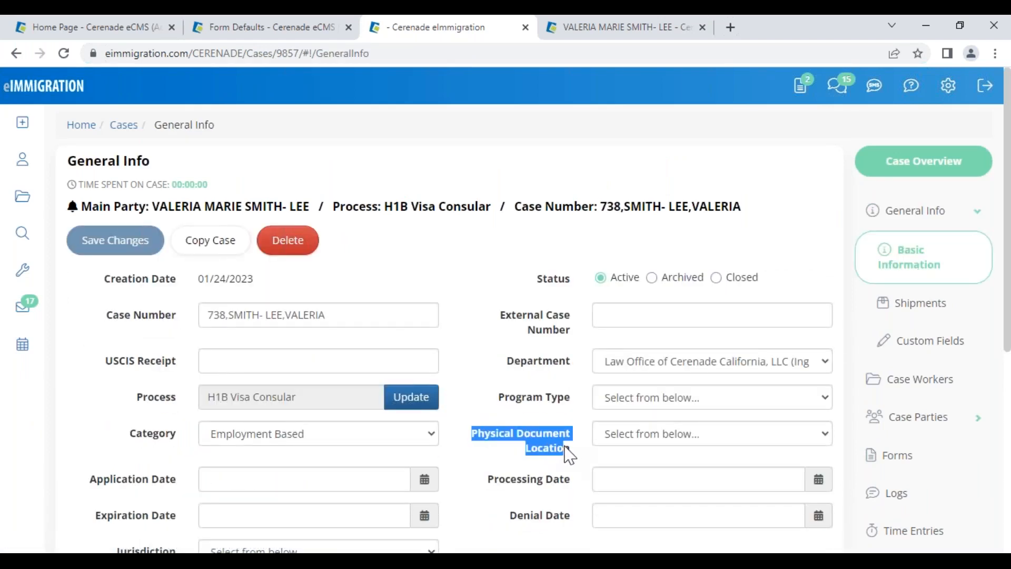
click(623, 440)
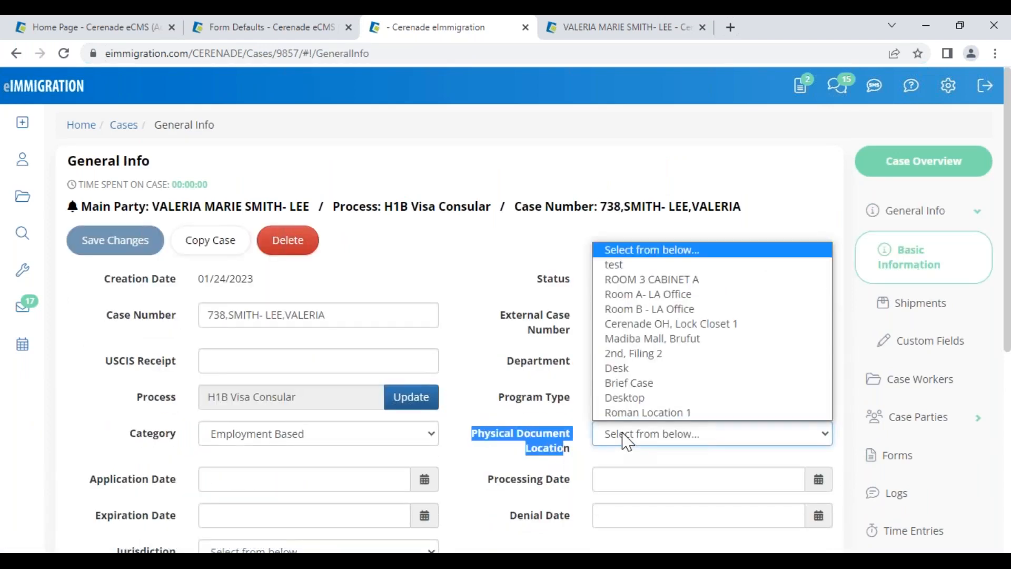
click(640, 279)
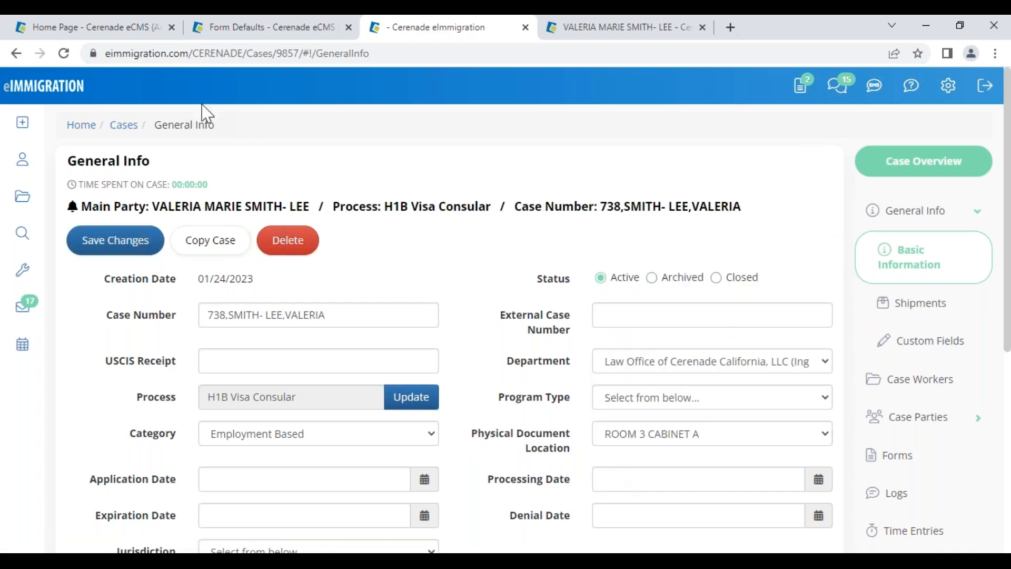
click(132, 27)
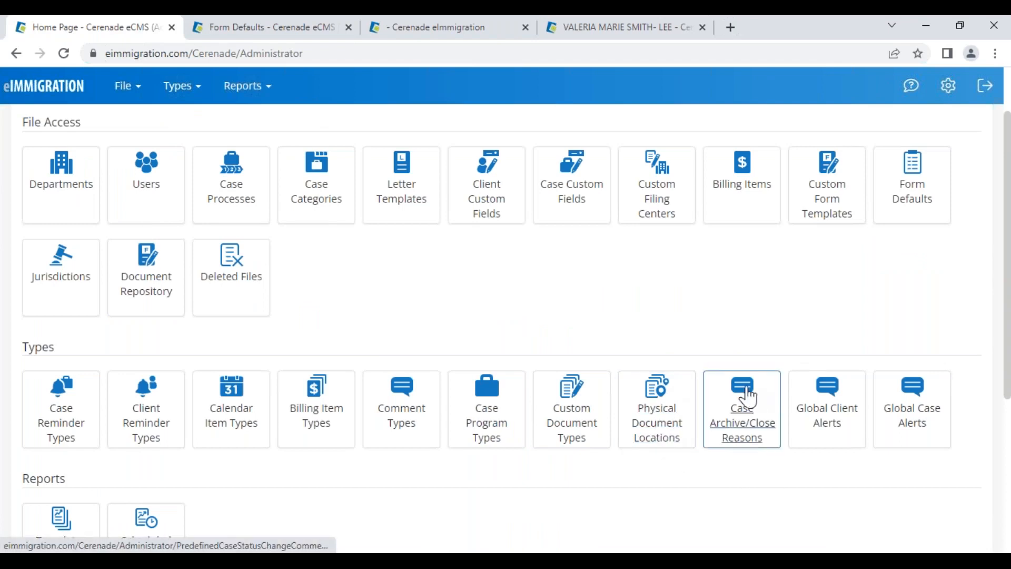
Review the Case Archive/Close Reasons list and confirm Lack of Payment and Case denied both appear
click(743, 438)
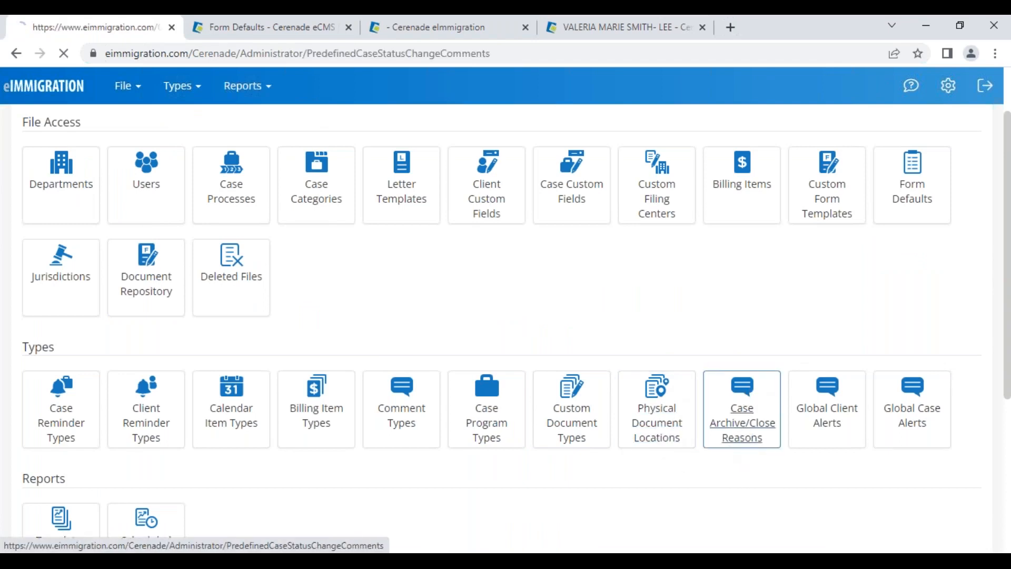
drag(156, 307, 264, 300)
click(190, 340)
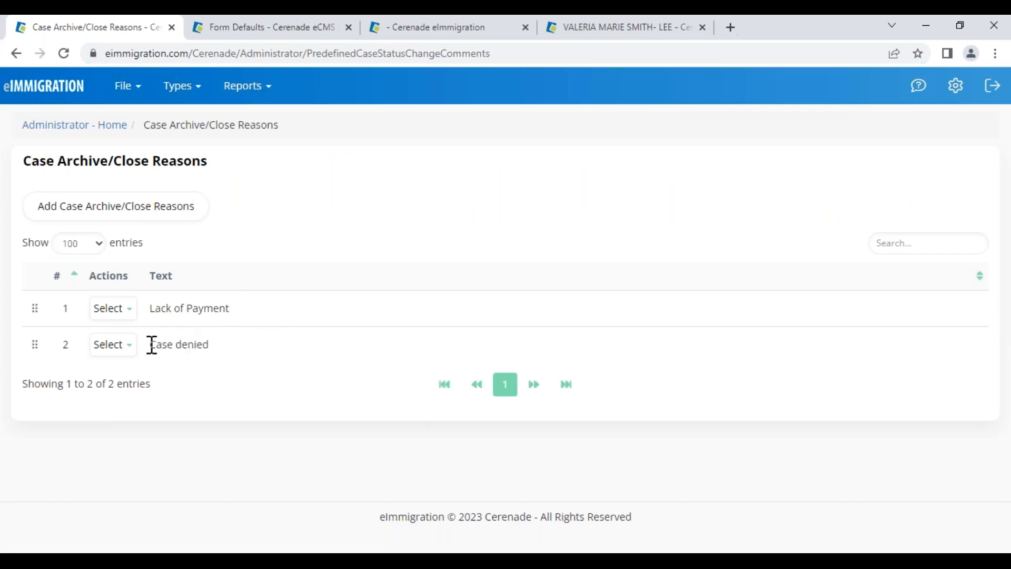
drag(151, 345, 211, 345)
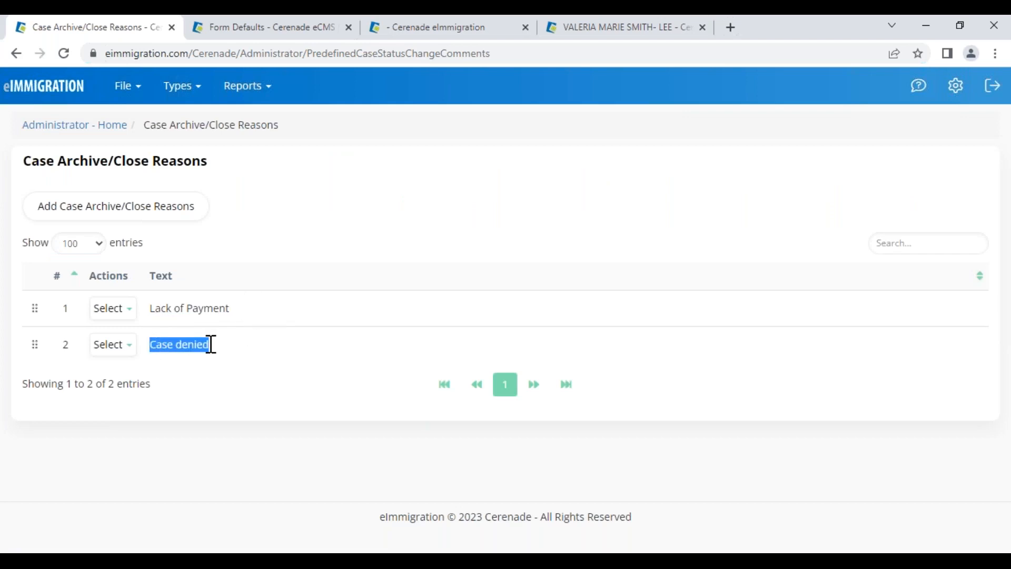
click(170, 313)
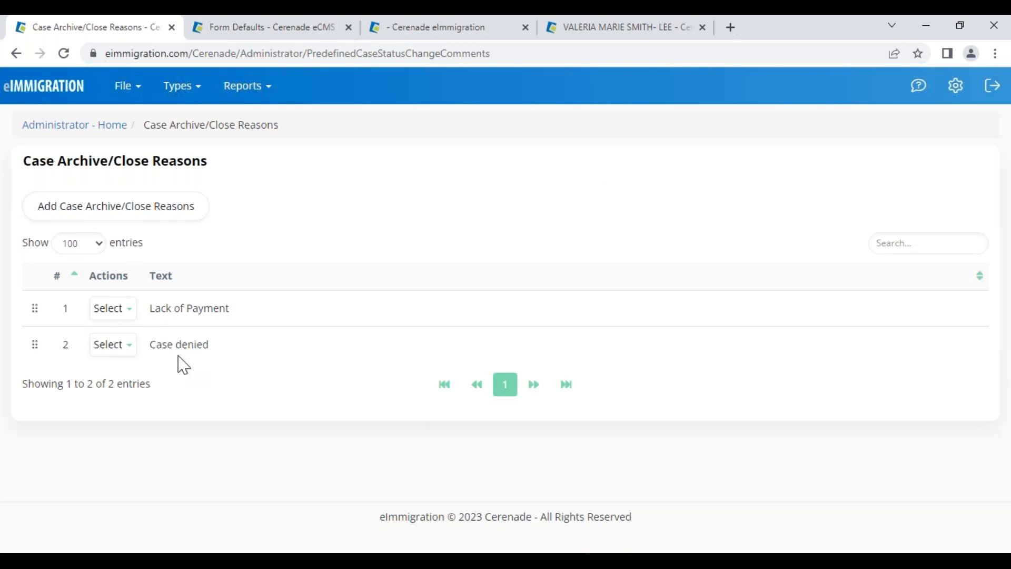
On the open case, set the Status to Closed
click(486, 29)
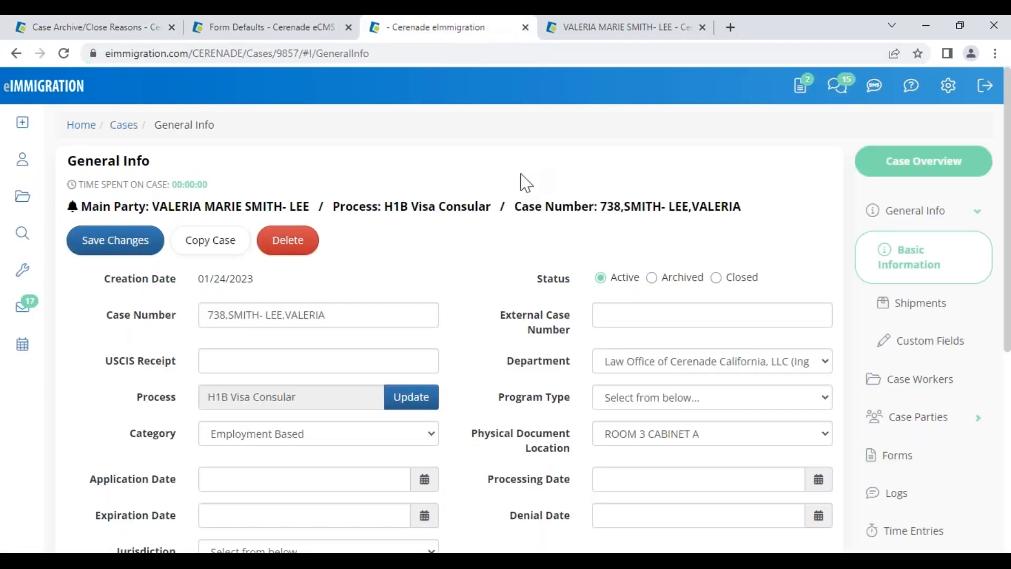
double_click(551, 282)
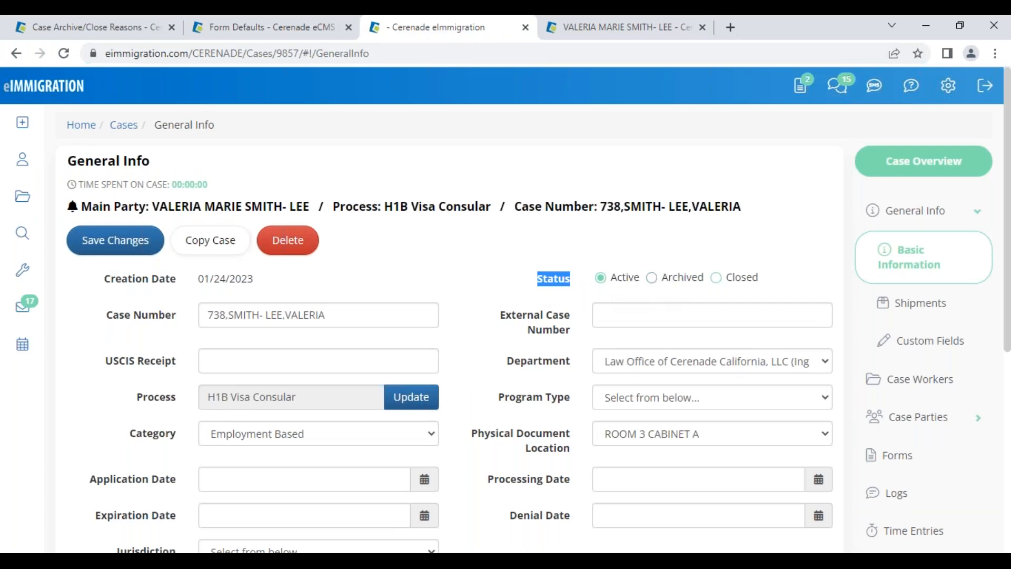
click(734, 278)
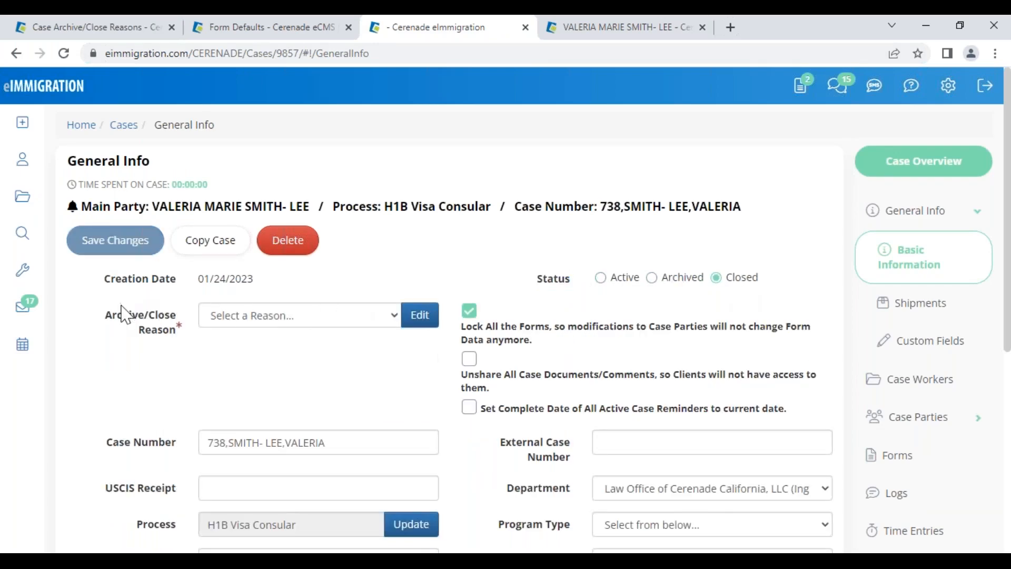
drag(124, 315, 185, 345)
Choose Lack of Payment as the archive/close reason, then return to the close-reasons admin page
click(289, 325)
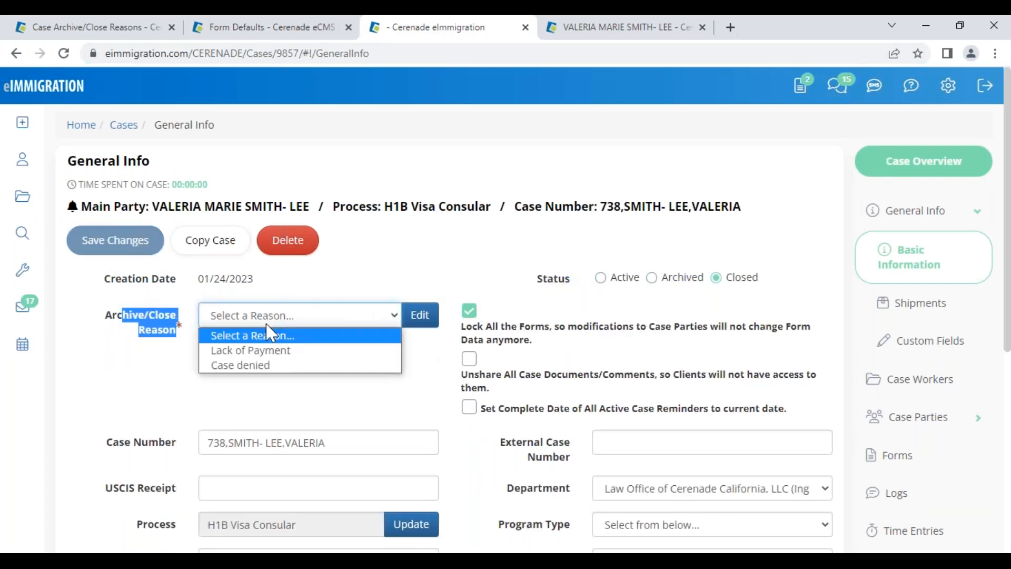
click(255, 356)
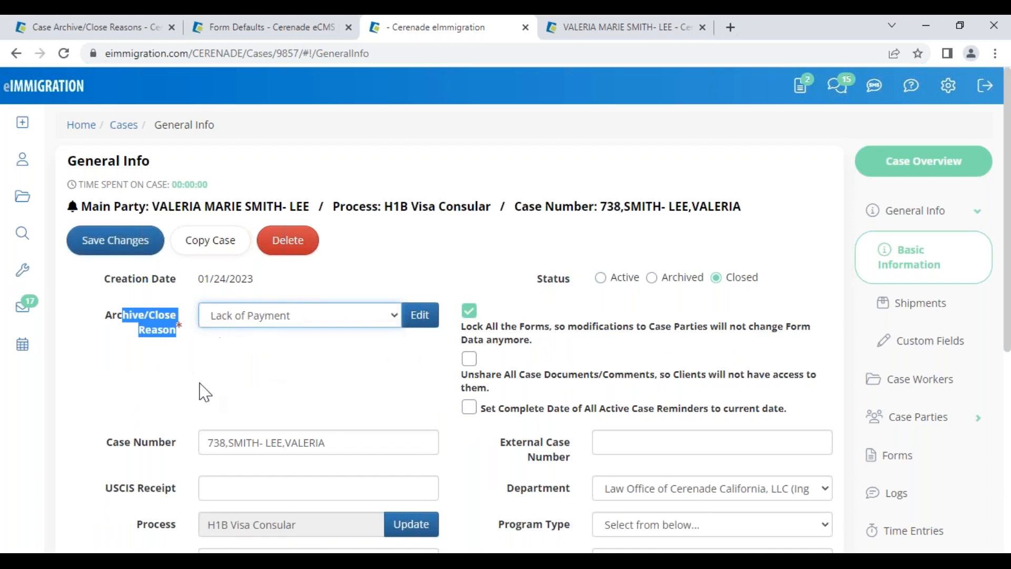
click(293, 321)
click(289, 352)
click(236, 363)
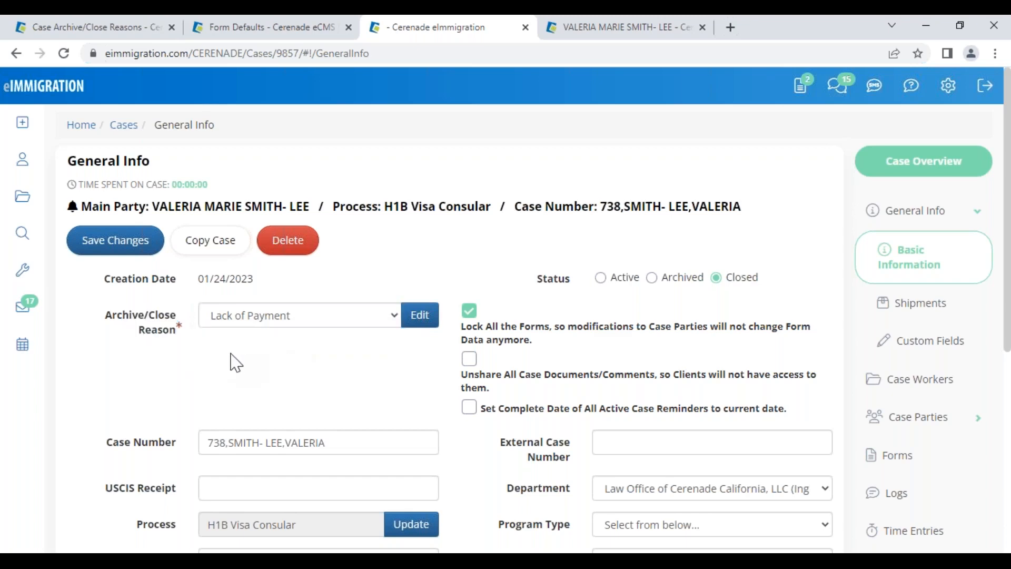
click(90, 27)
click(182, 86)
From Administrator Home, go to the Types section and open Global Client Alerts
click(69, 126)
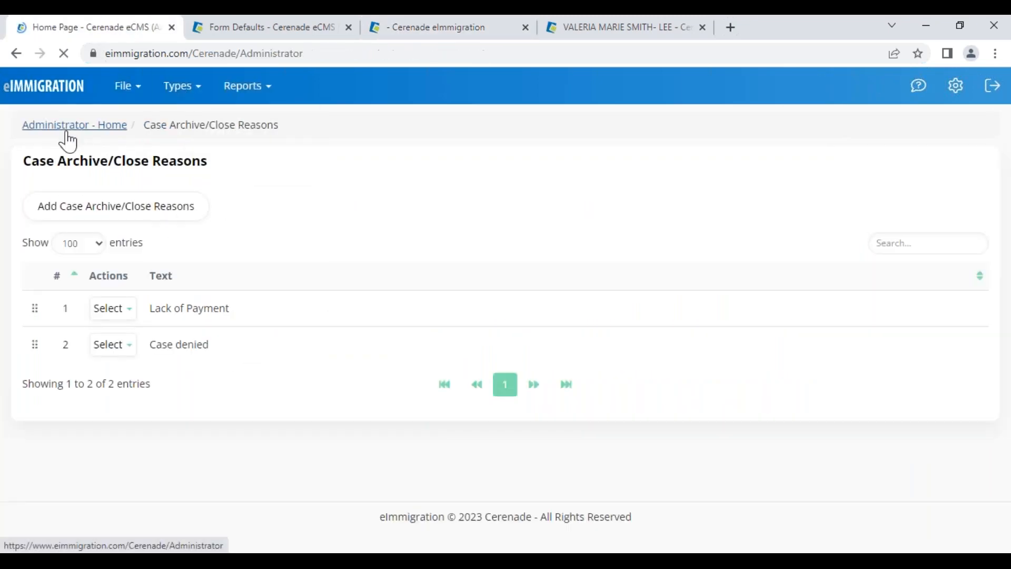
scroll(674, 411, down, 3)
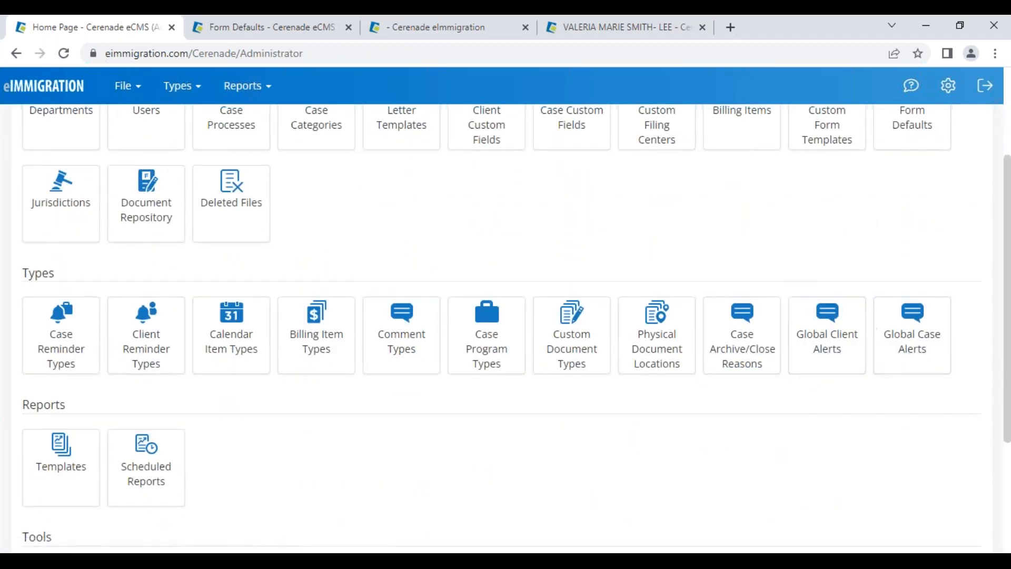
click(836, 365)
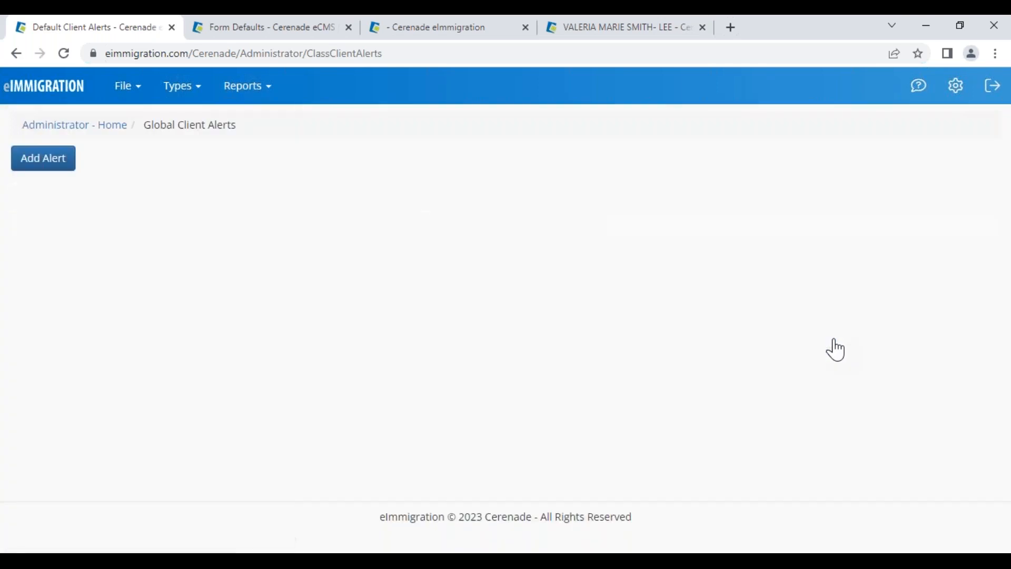
Save an advanced Warning alert with Entity Invoices, Comparison Are and Field Value Overdue
click(48, 161)
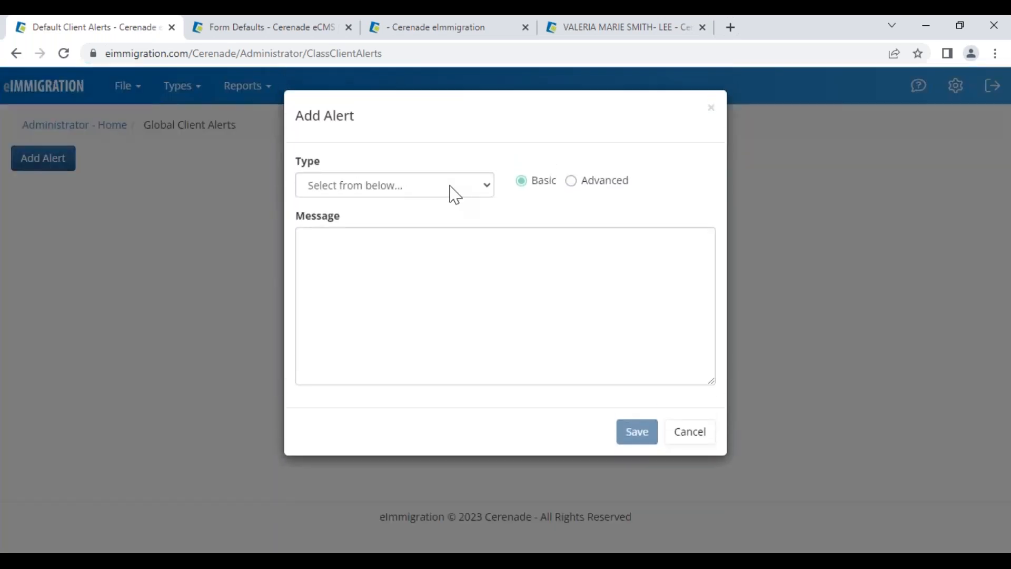
click(590, 184)
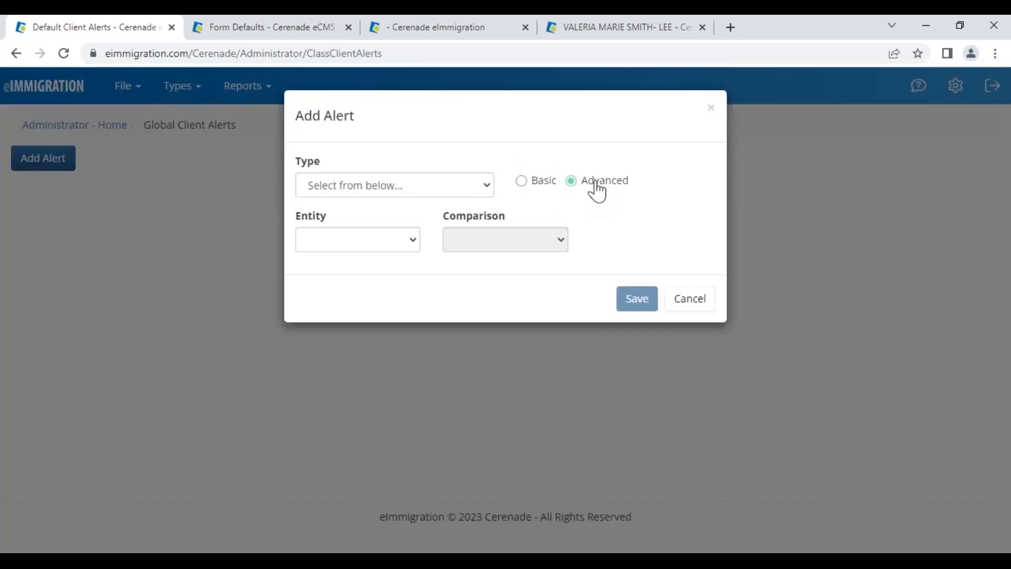
click(400, 186)
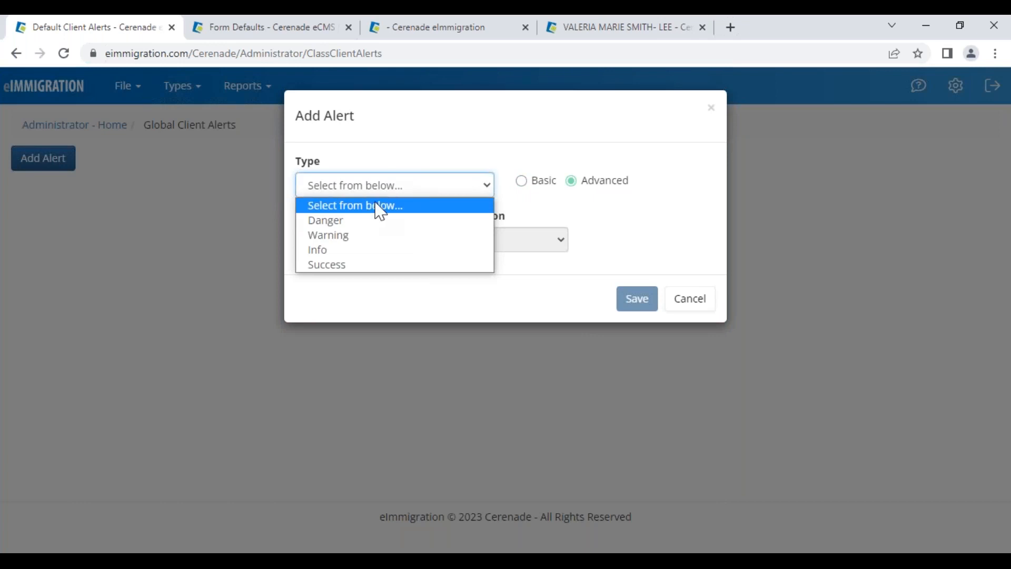
click(335, 235)
click(340, 240)
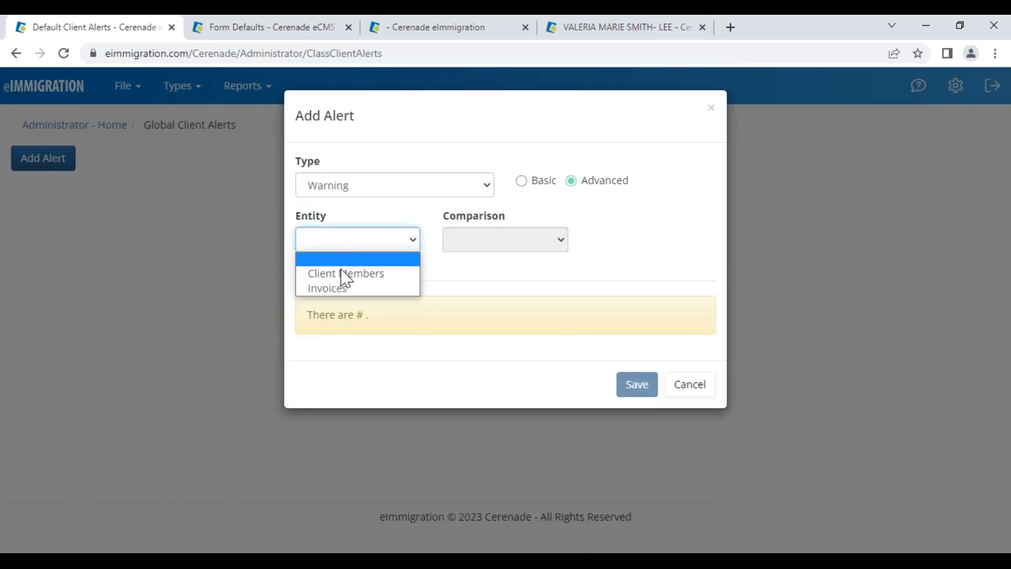
click(350, 290)
click(504, 245)
click(503, 273)
click(614, 249)
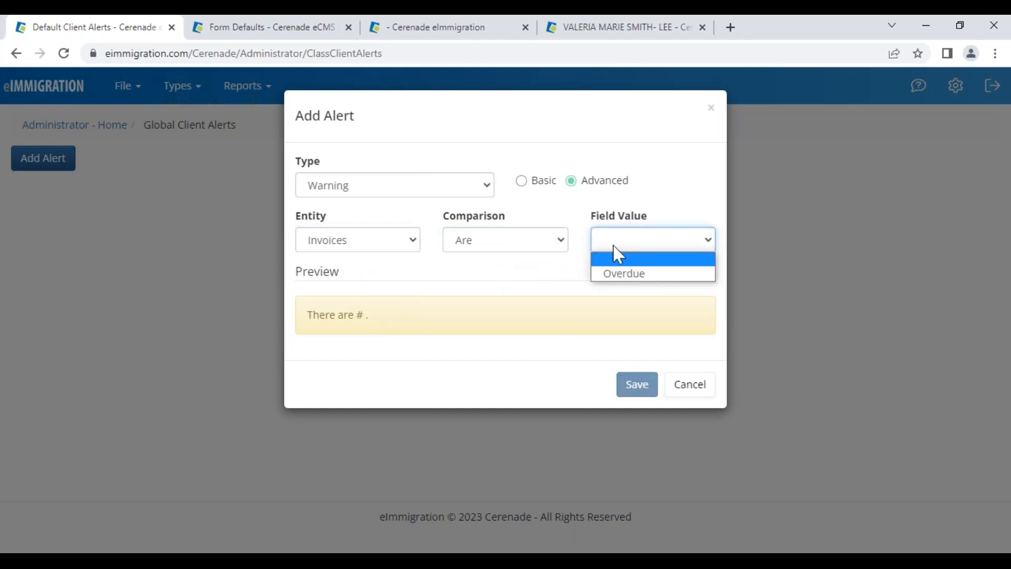
click(624, 286)
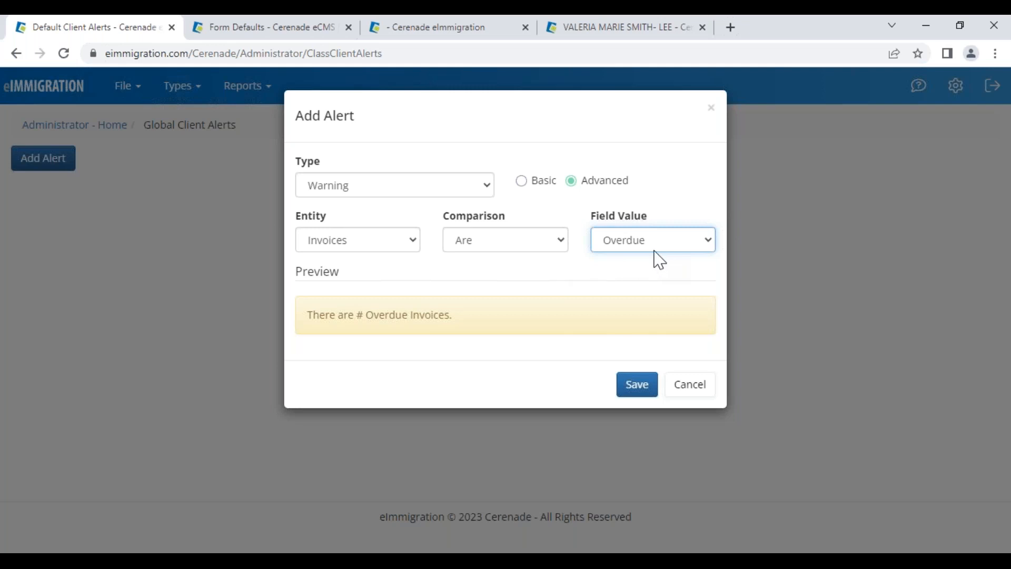
click(637, 384)
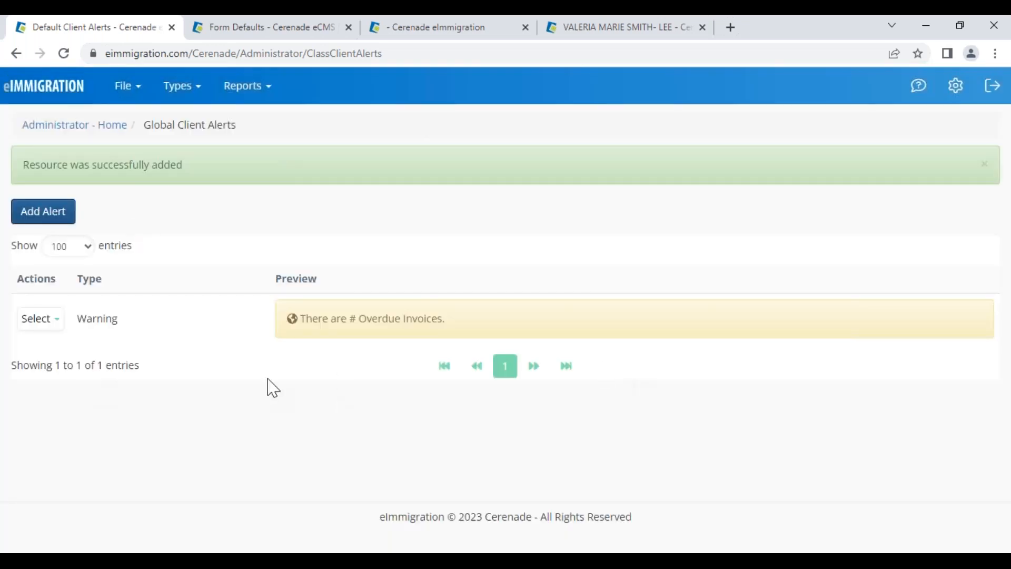
click(585, 30)
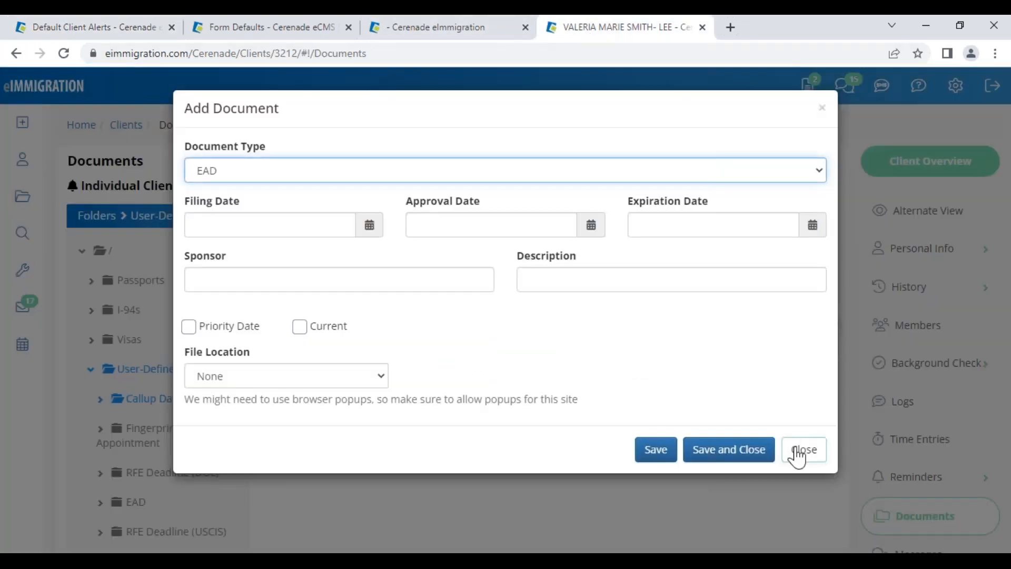
Search clients by first name and open the matching client's record
click(849, 304)
click(16, 174)
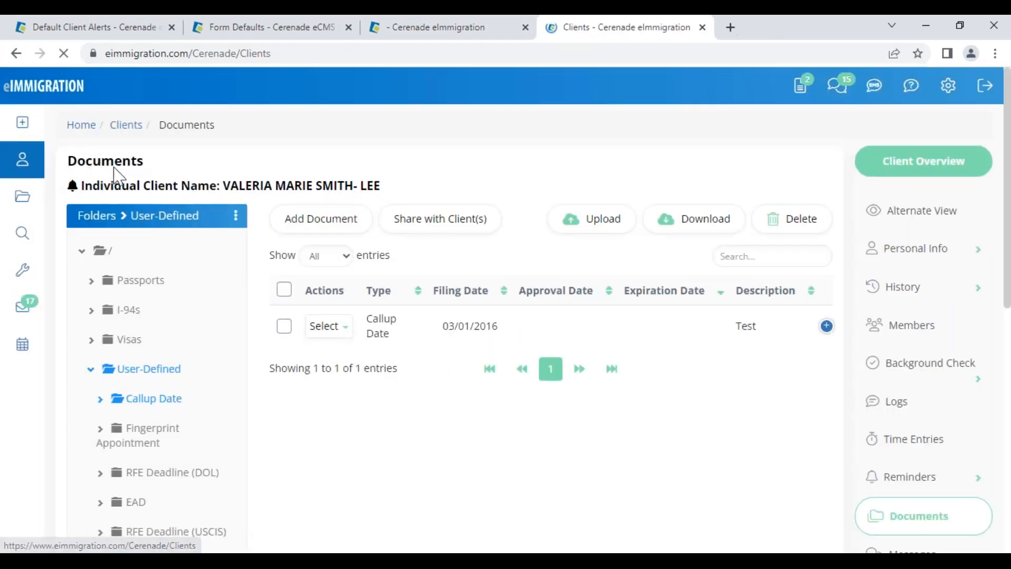
click(194, 271)
text(va)
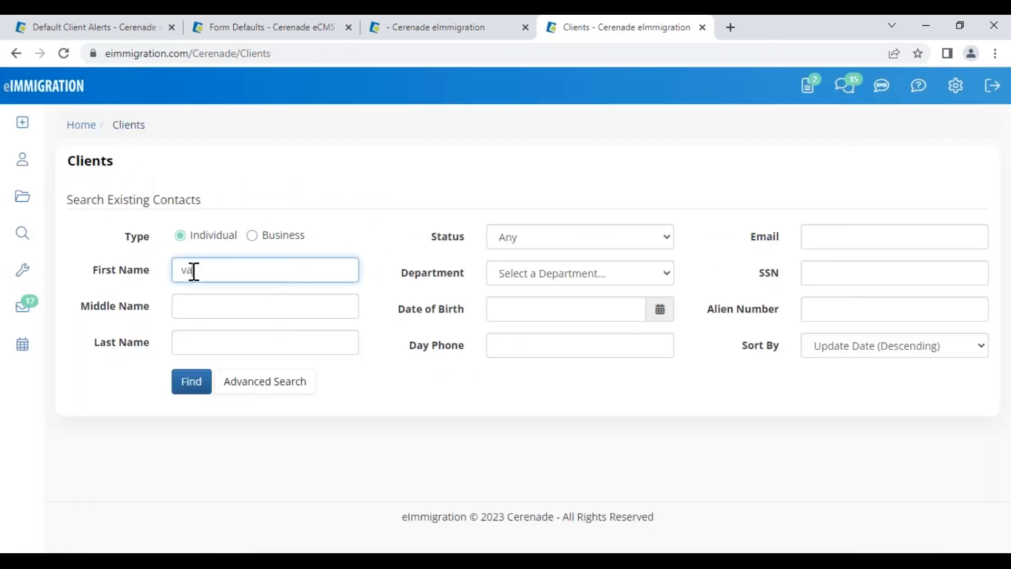
text(le)
key(Return)
scroll(192, 271, down, 5)
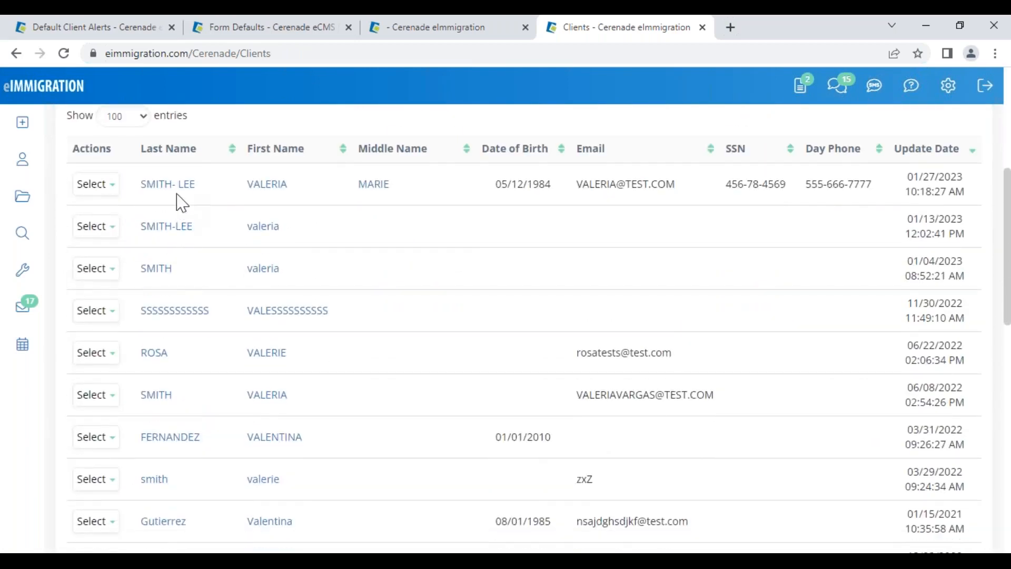
click(174, 185)
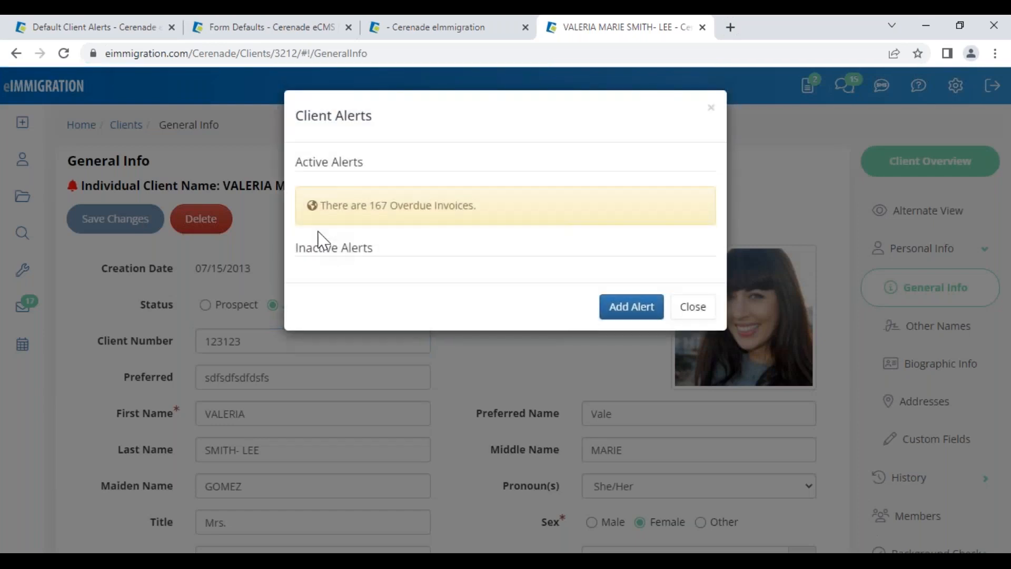
Check the client alerts, confirming the active warning reads 'There are 167 Overdue Invoices.'
drag(321, 204, 484, 193)
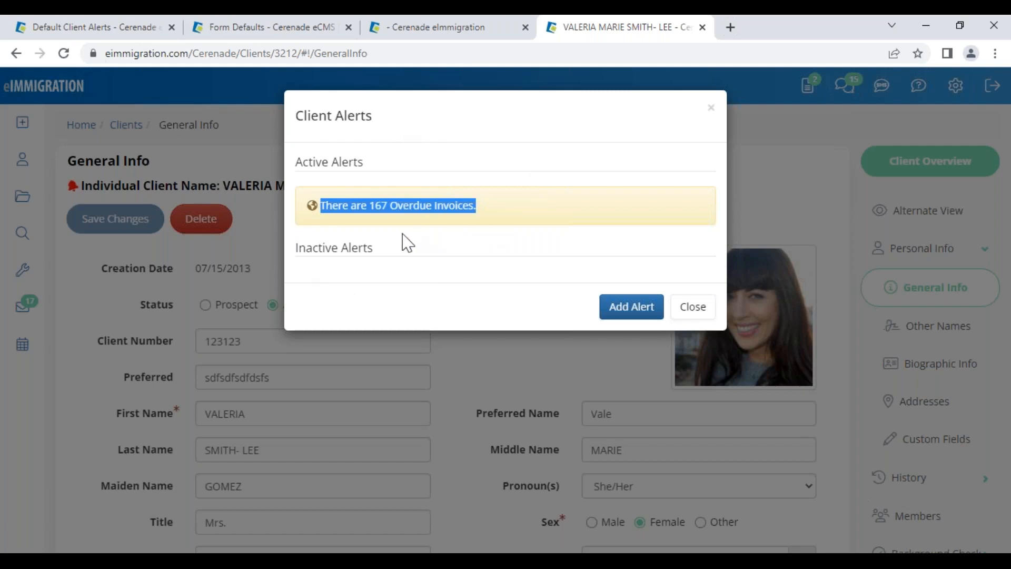
click(377, 213)
drag(363, 207, 461, 205)
drag(362, 206, 440, 205)
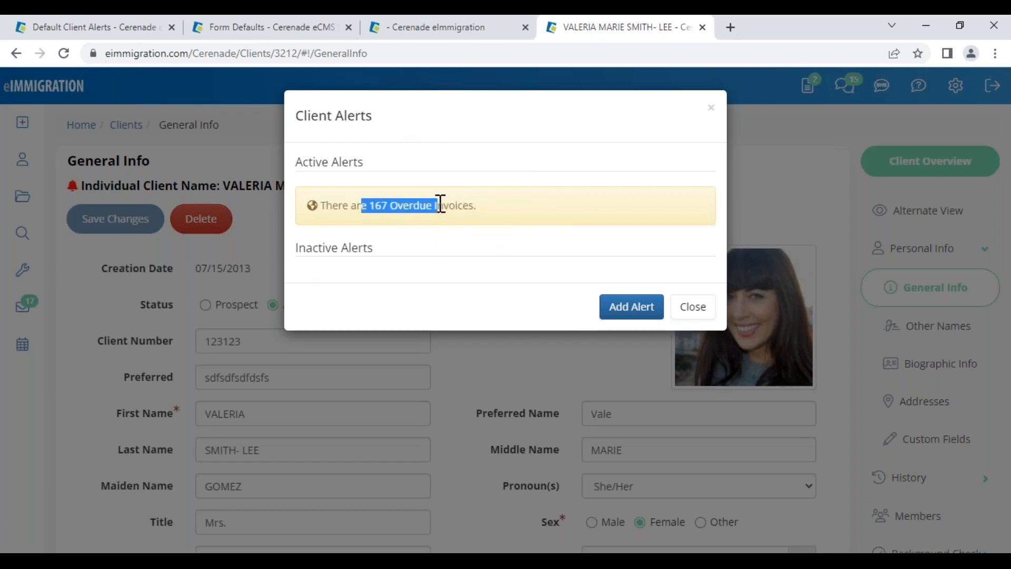
click(683, 313)
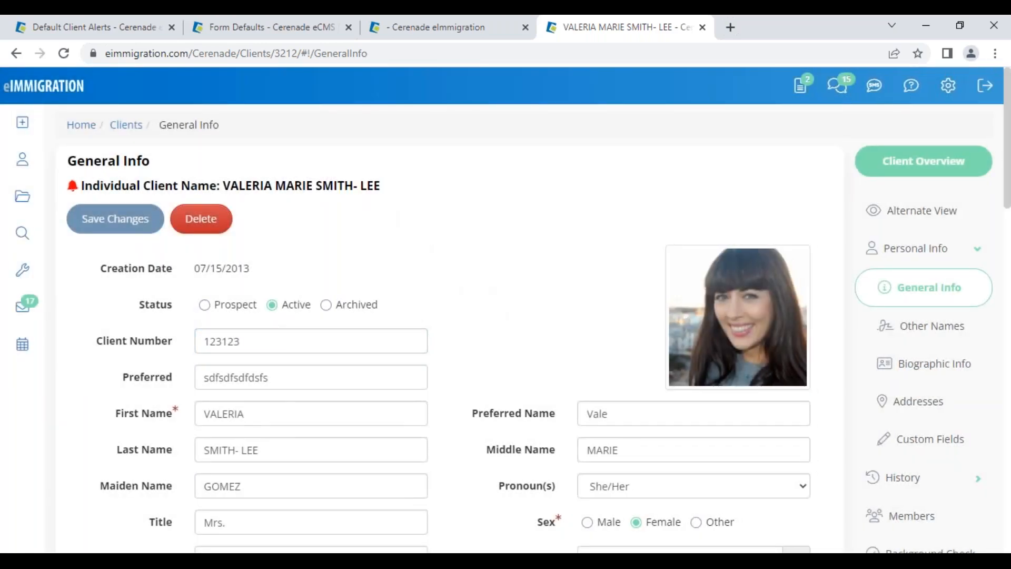
click(73, 188)
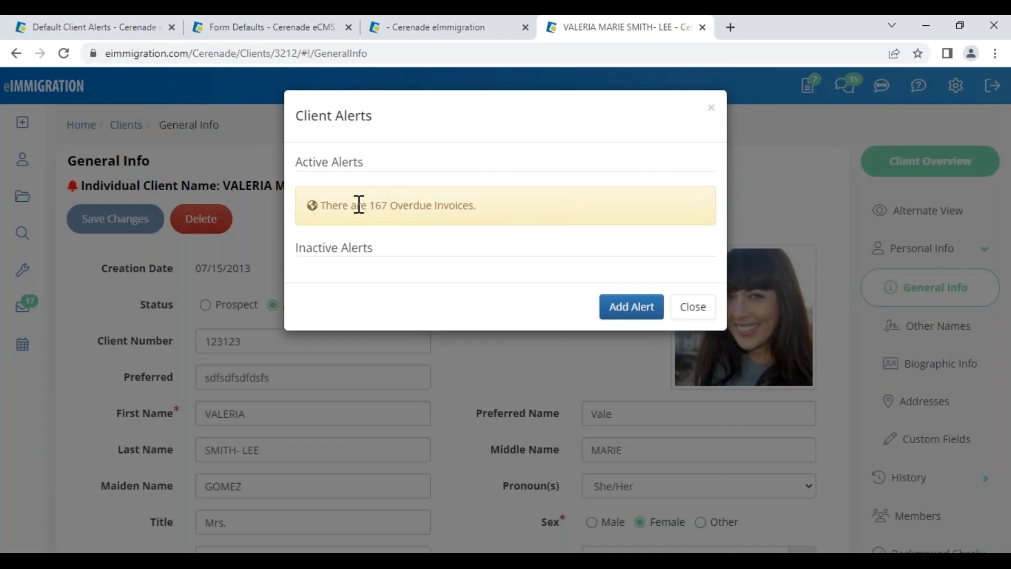
drag(359, 205, 579, 231)
drag(309, 176, 390, 174)
click(405, 266)
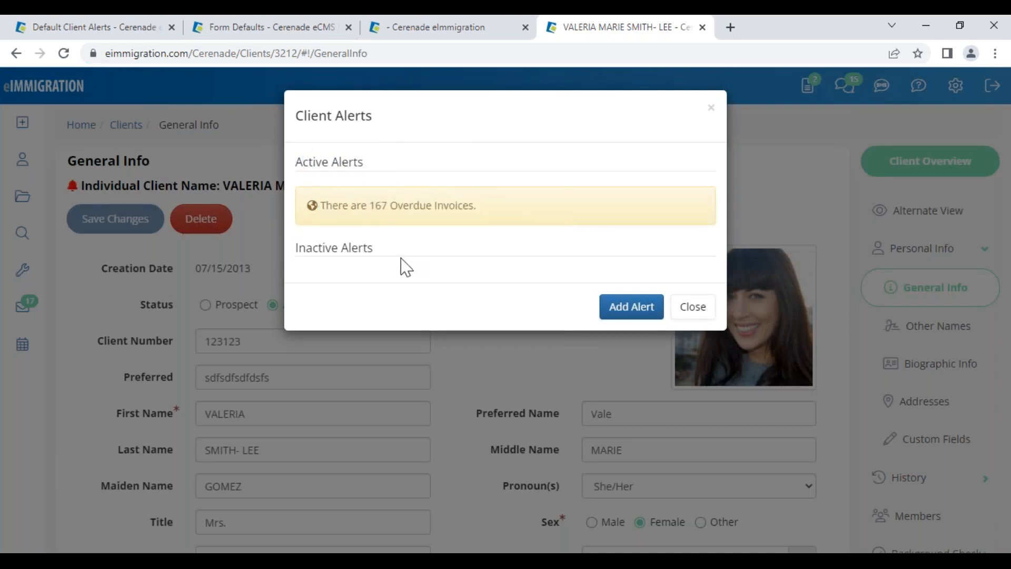
Add an Info alert to the client noting they promised to pay this afternoon
click(630, 311)
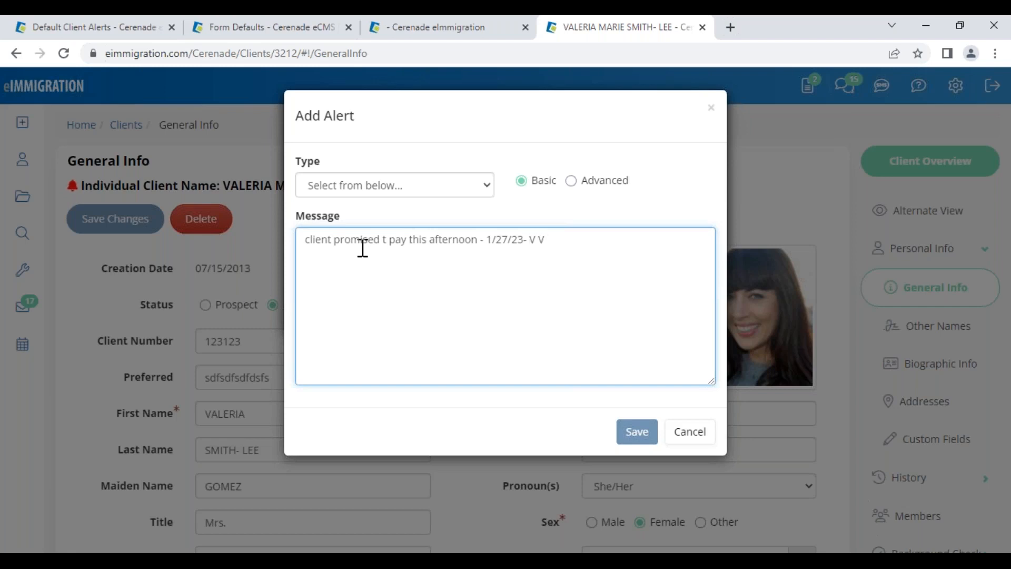
click(445, 189)
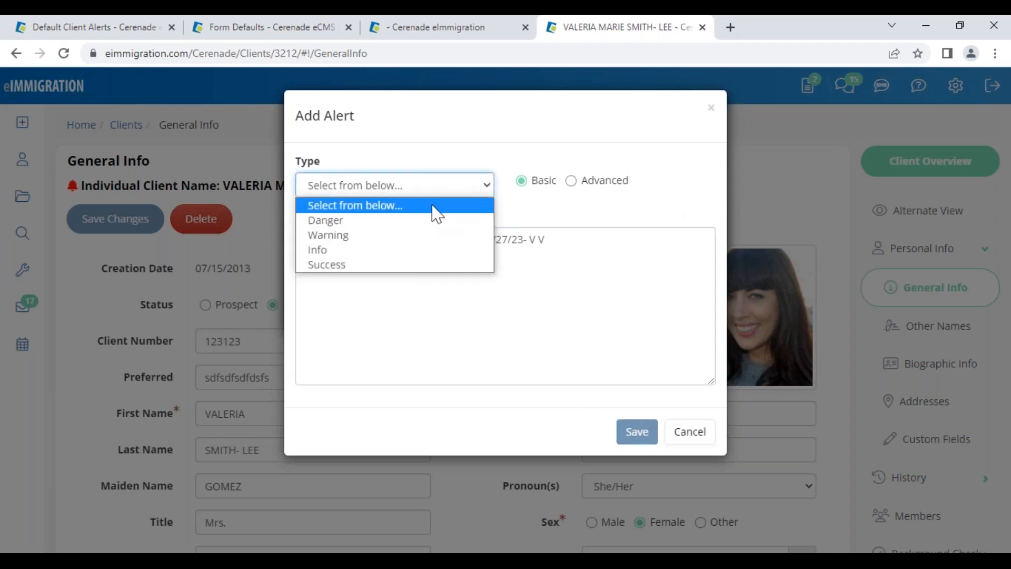
click(403, 248)
click(634, 522)
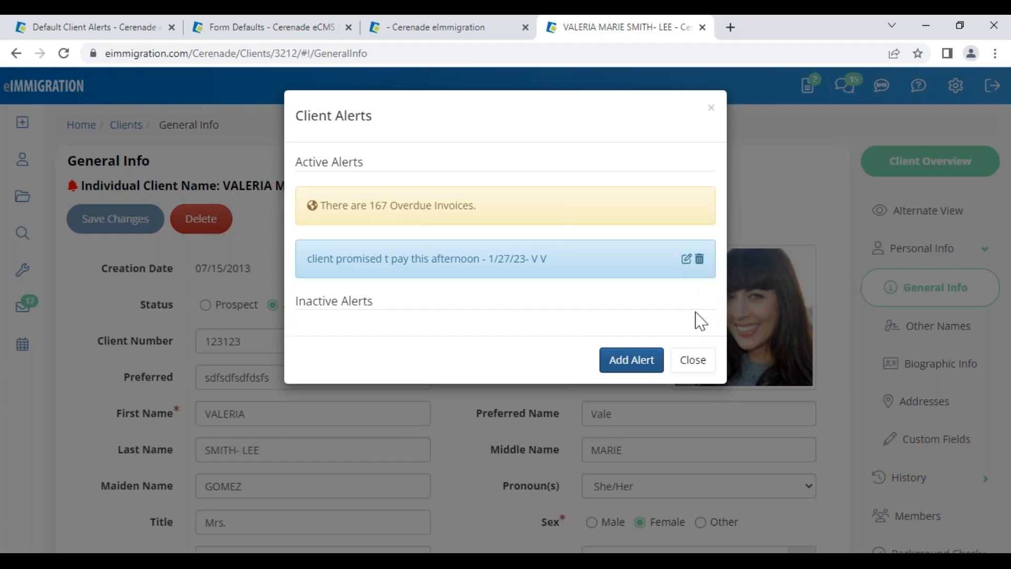
Reopen the client alerts to confirm the new Info alert is active, then return to administrator home
click(693, 359)
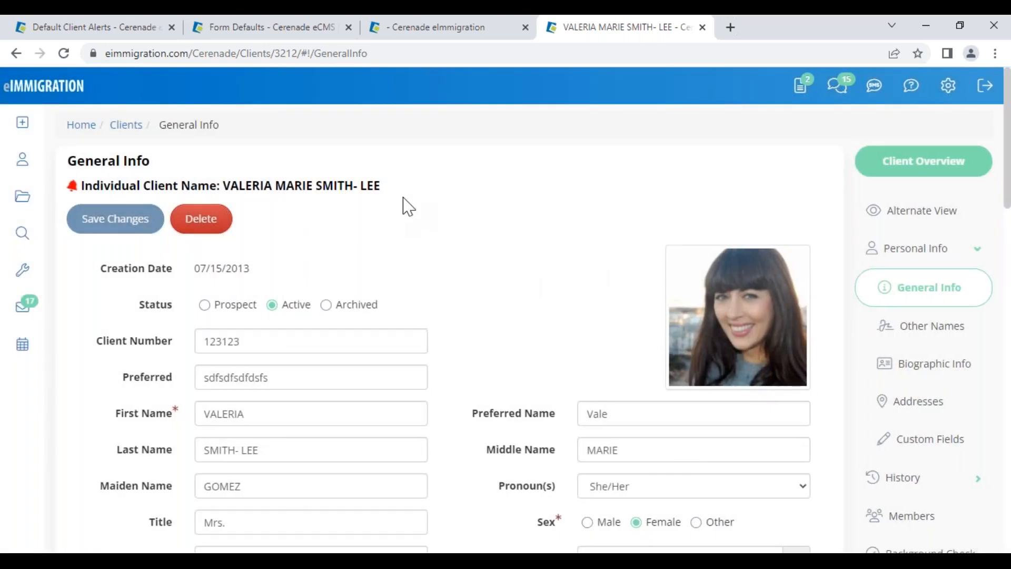
click(72, 186)
drag(318, 258, 564, 280)
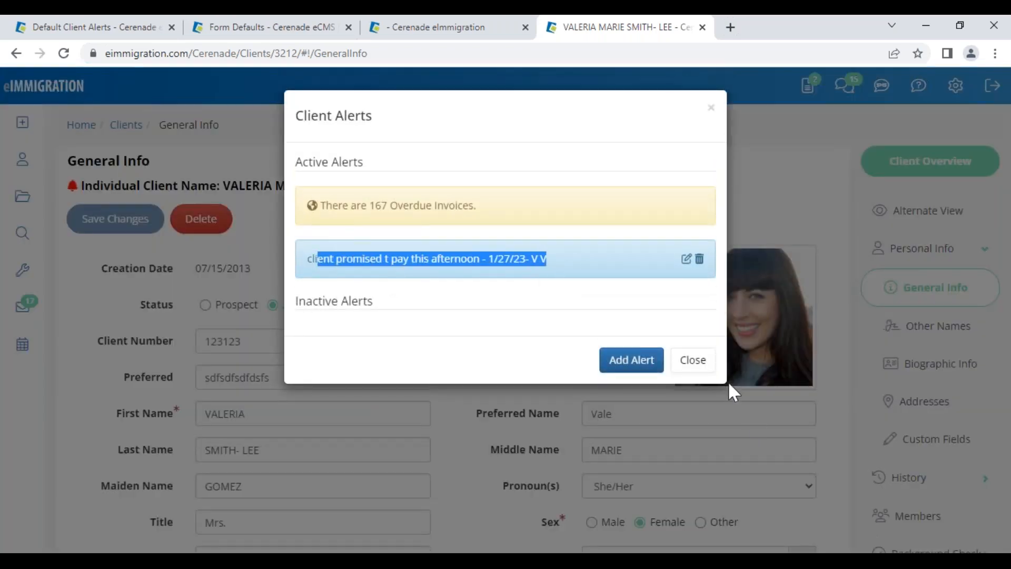
click(695, 360)
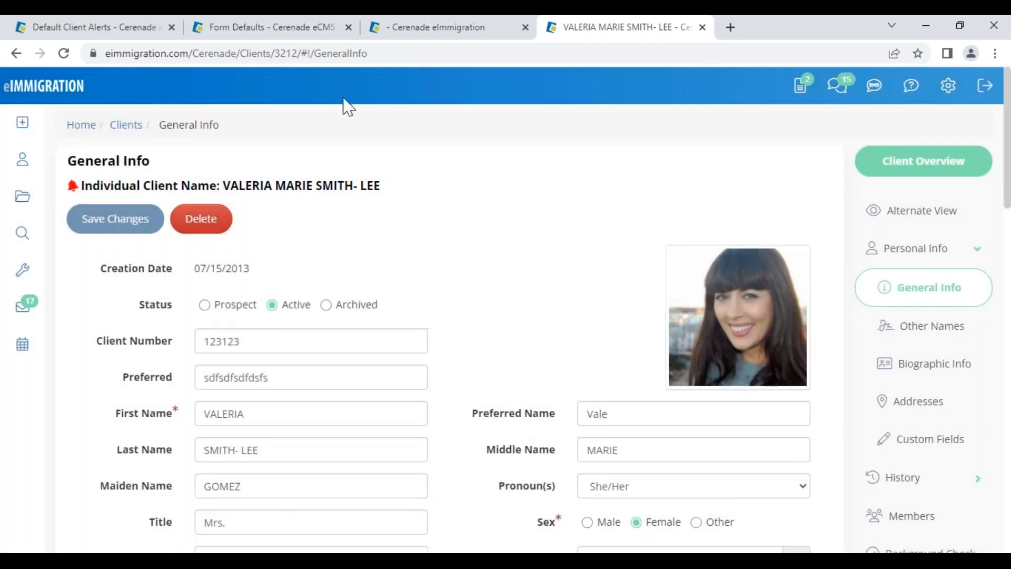
click(54, 29)
click(52, 128)
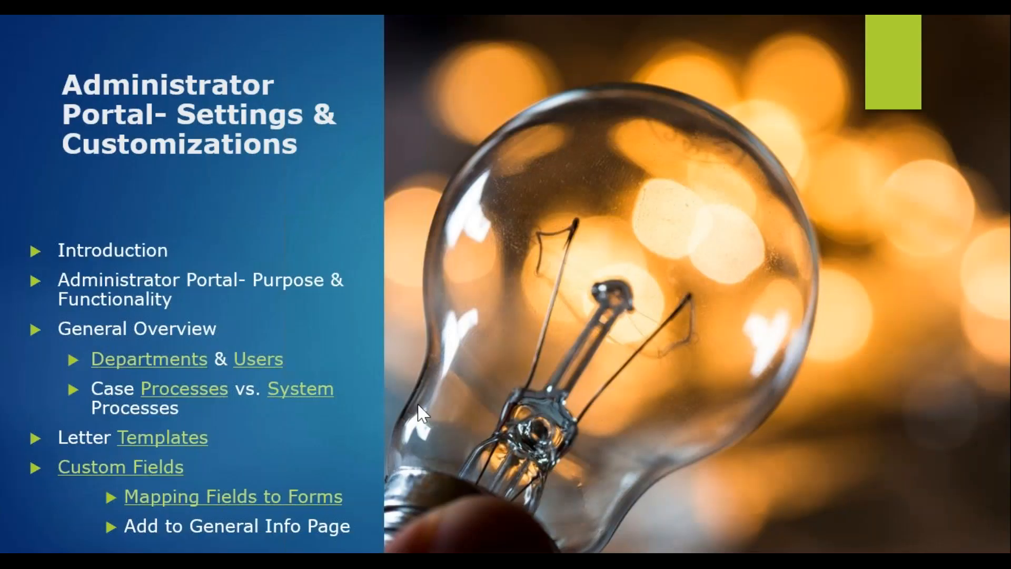
Advance the slideshow to the Custom Reports agenda slide and switch back to the browser
click(418, 404)
key(Right)
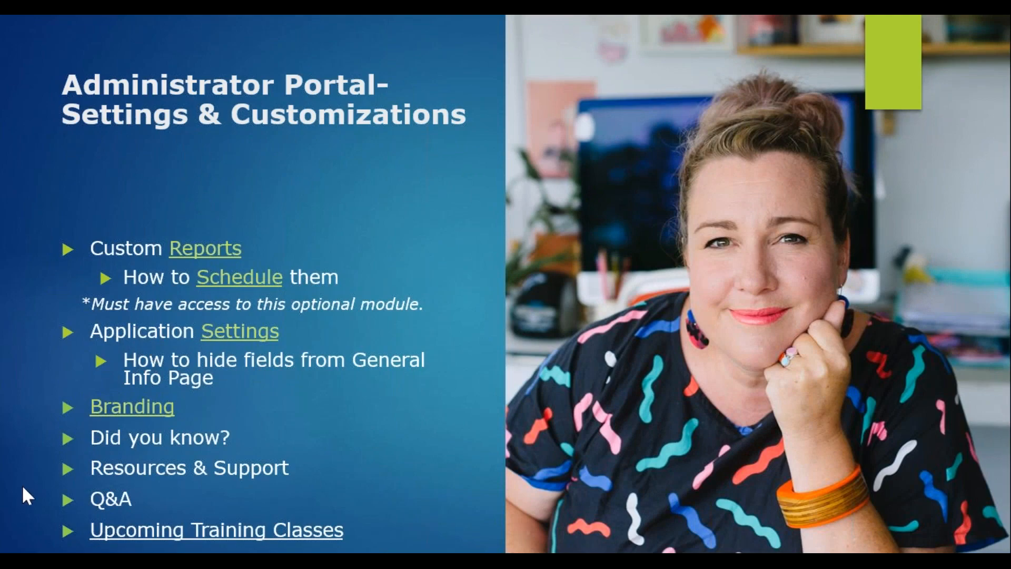
key(alt+Tab)
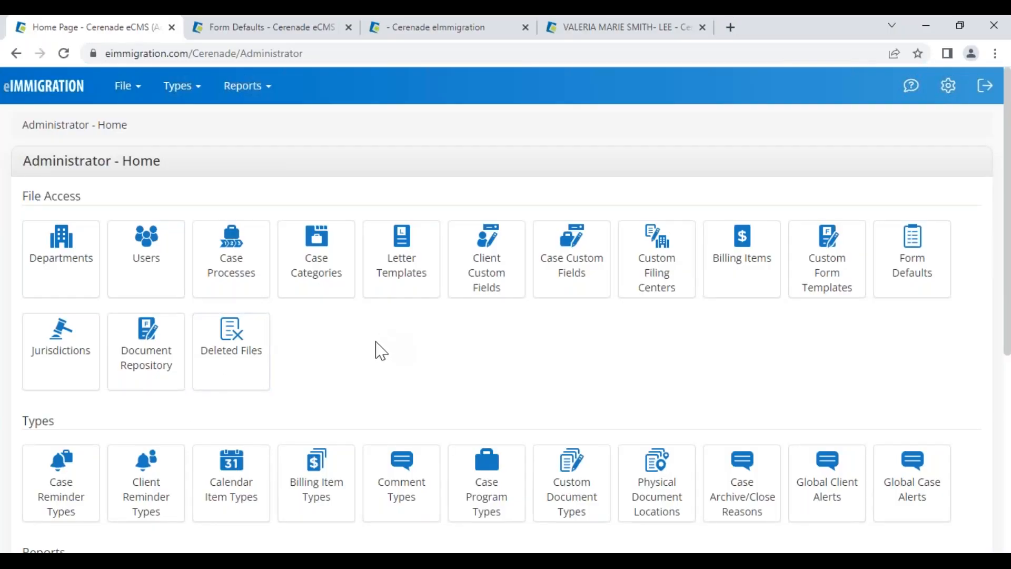
Scroll to the Reports section of Administrator Home and open the Templates list
scroll(339, 402, down, 4)
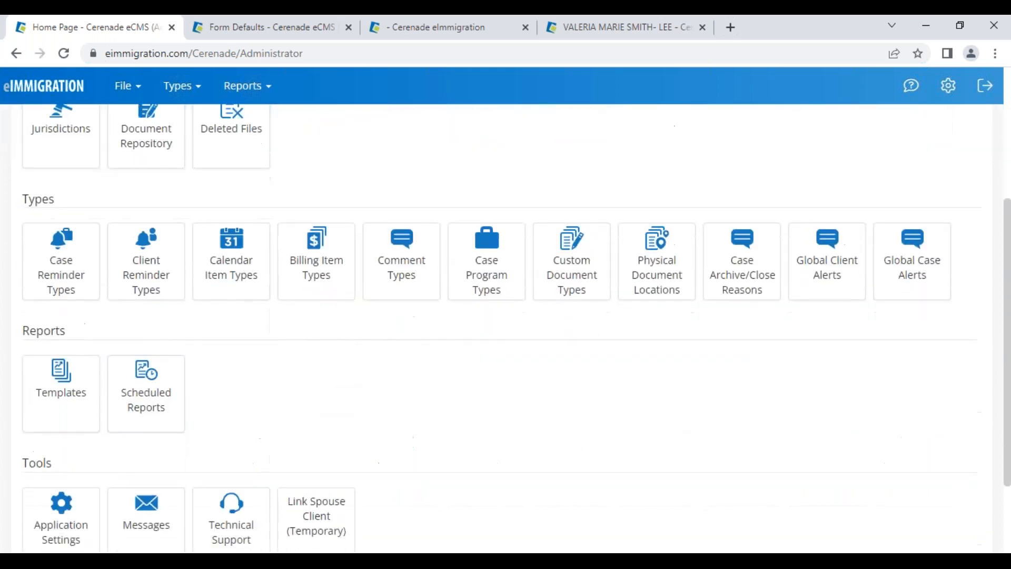
drag(21, 334, 81, 346)
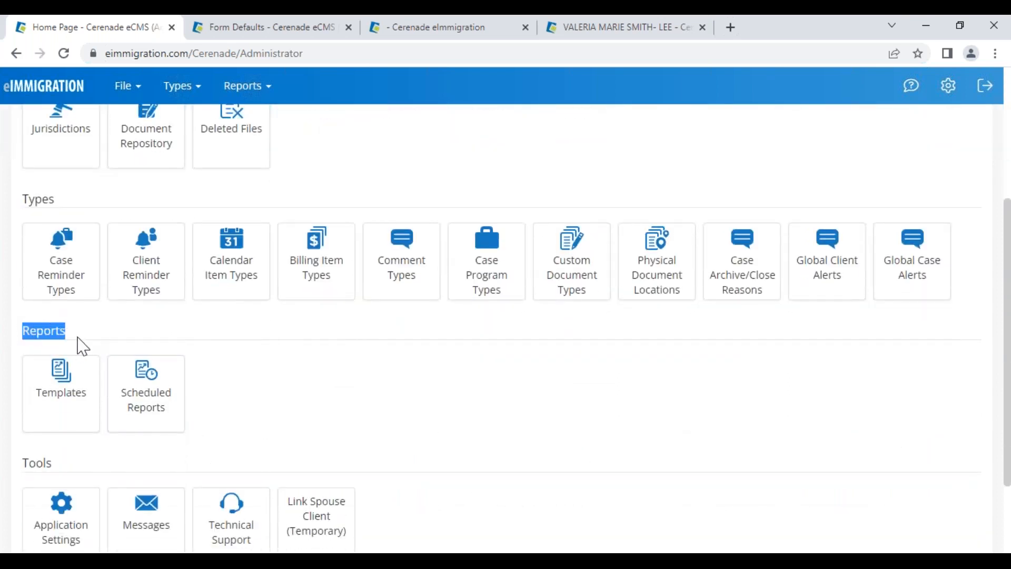
click(68, 390)
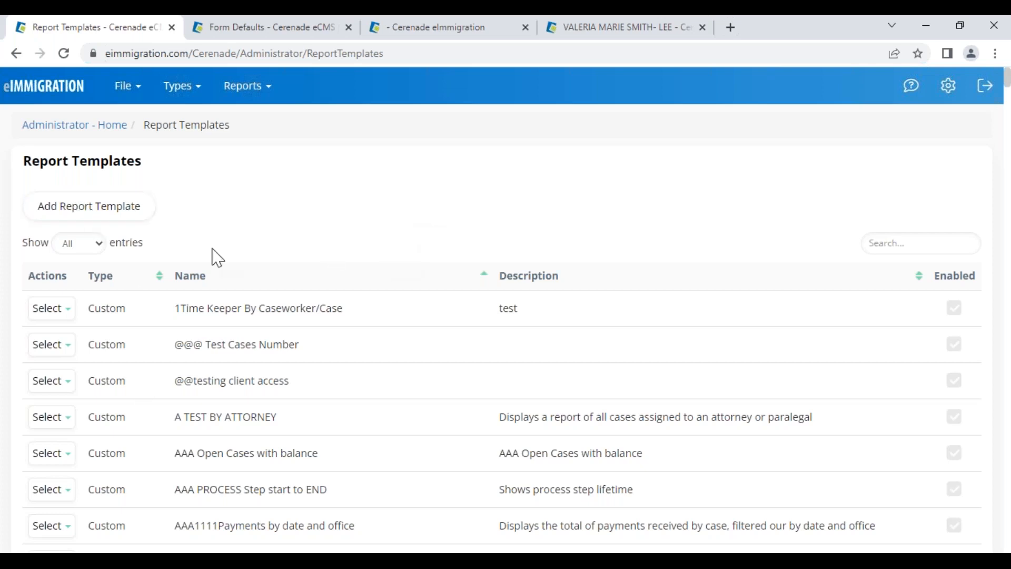
Filter templates by 'cases by' and compare the Standard Cases by Attorney/Paralegal template with its custom copy
click(886, 243)
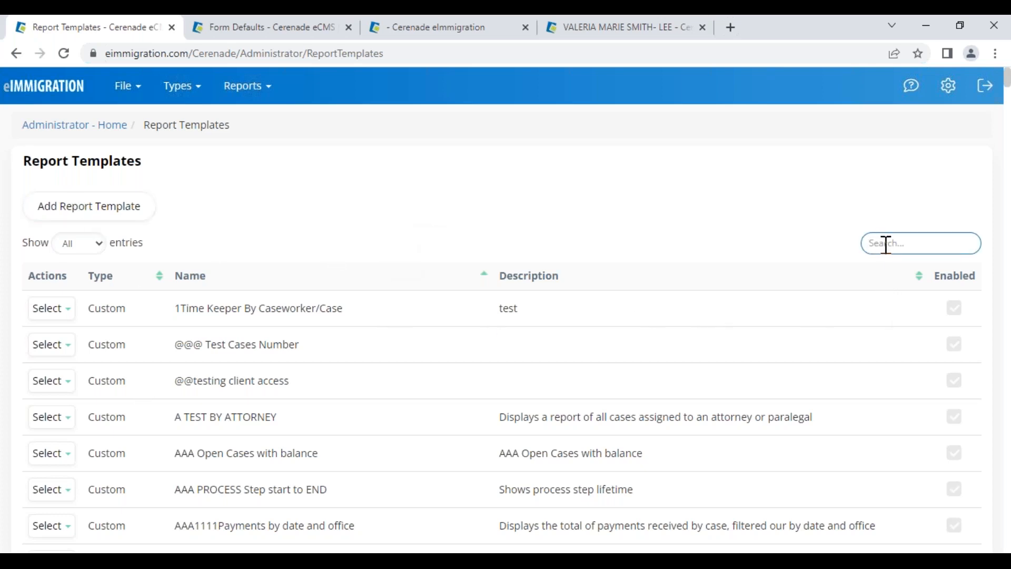
text(cases by a)
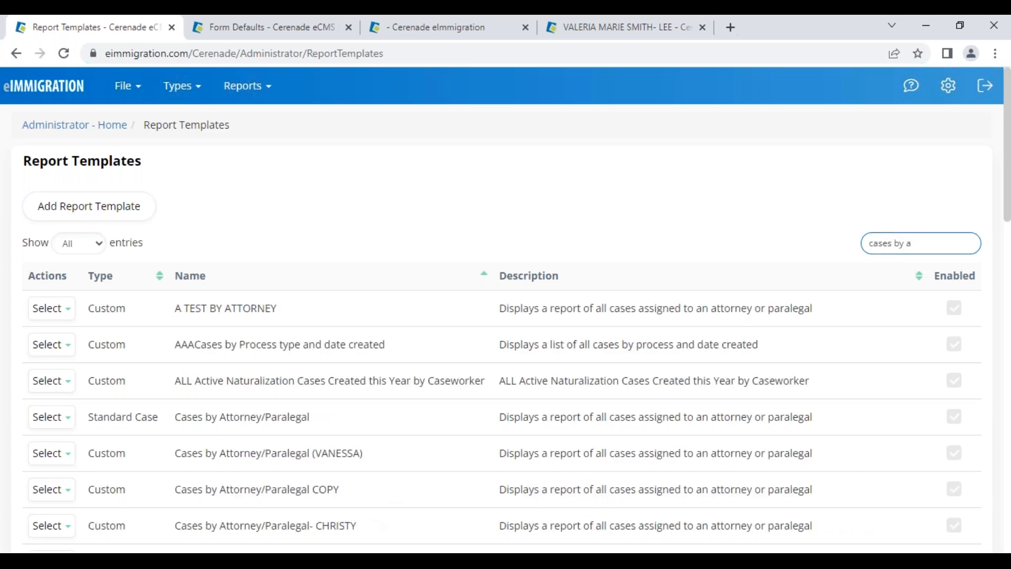
drag(88, 417, 160, 419)
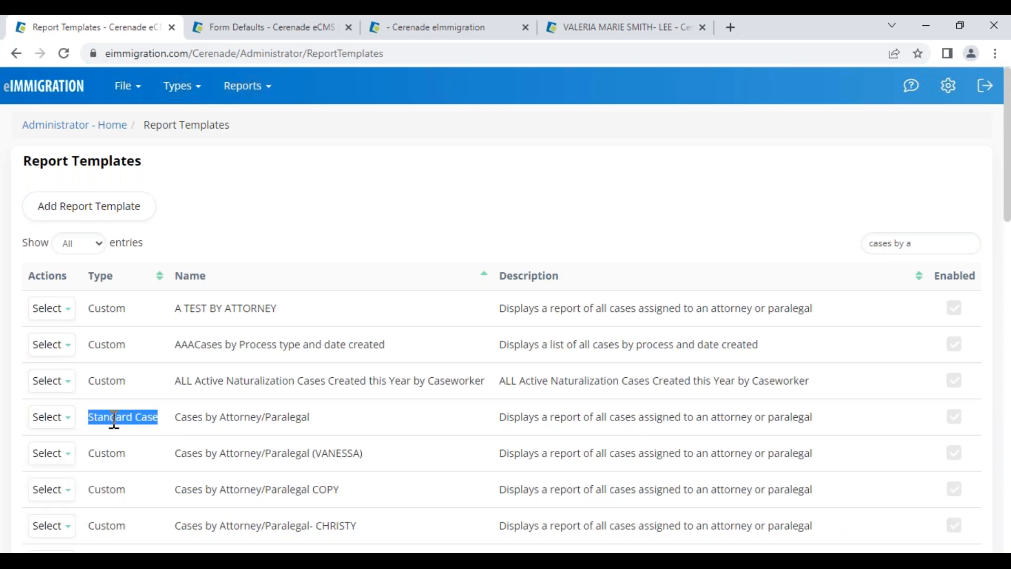
click(53, 417)
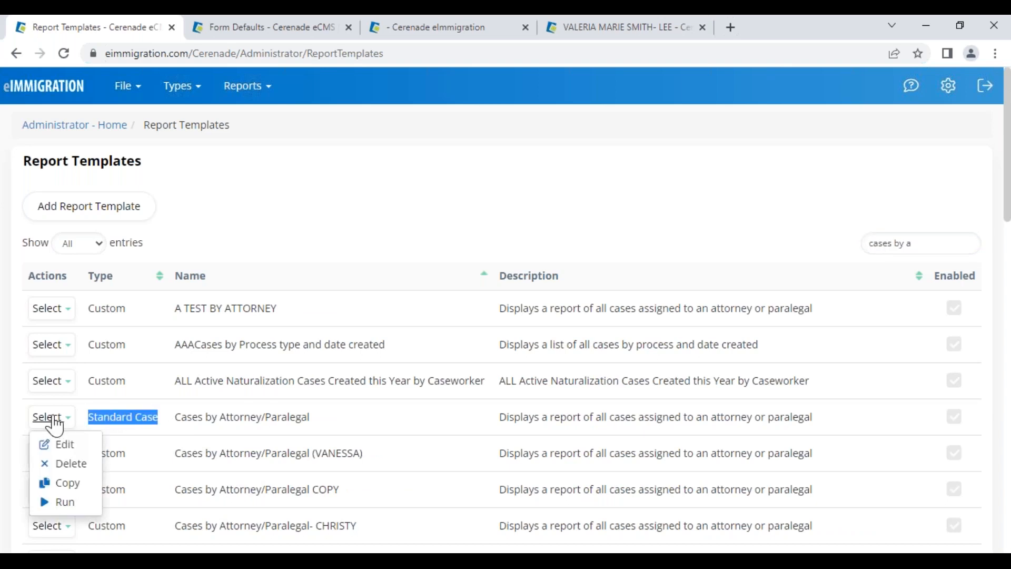
drag(191, 455, 392, 452)
click(51, 454)
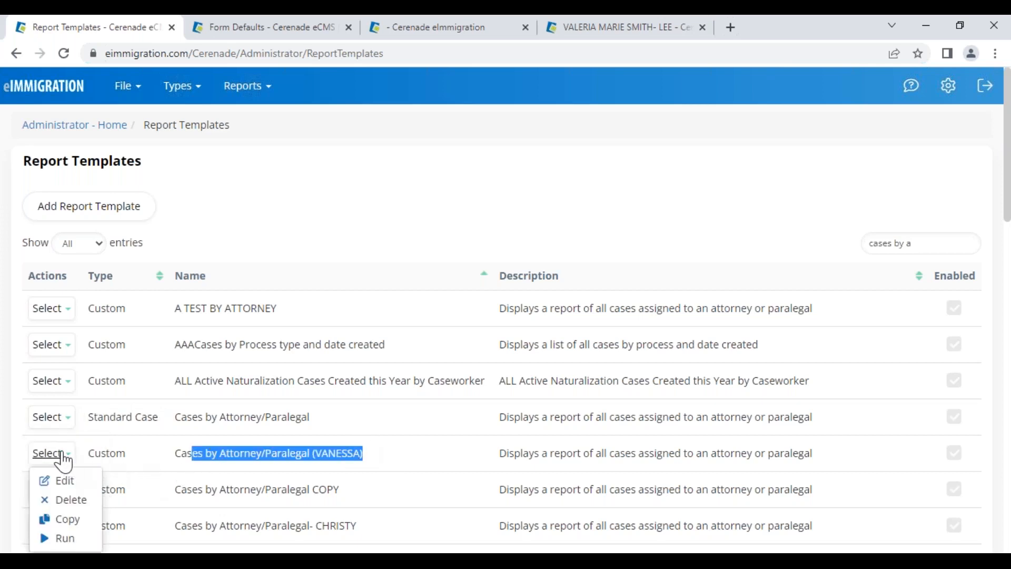
click(95, 454)
Edit the standard Cases by Attorney/Paralegal template and rename it 'Cases by Vanessa'
click(51, 417)
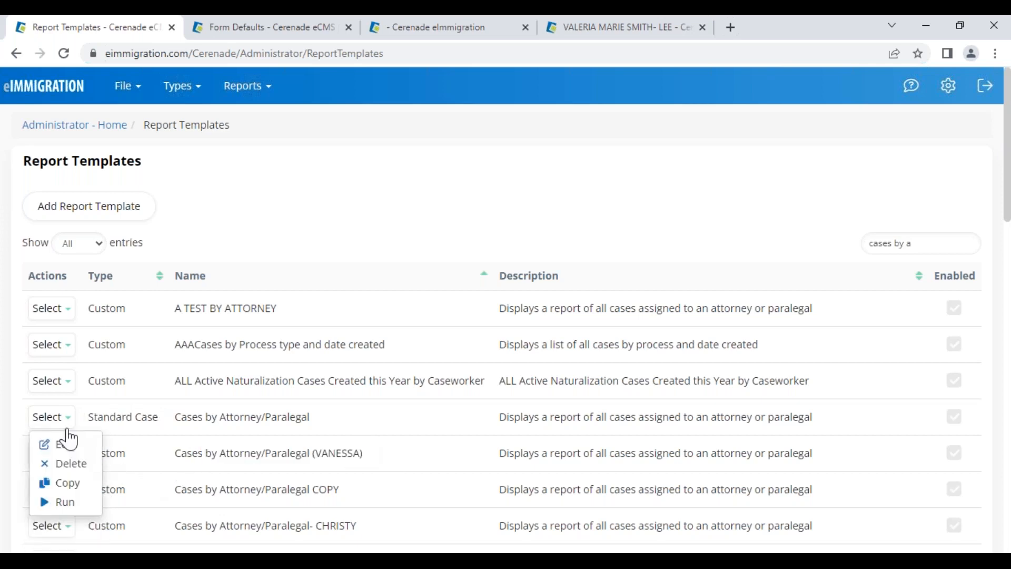
click(59, 481)
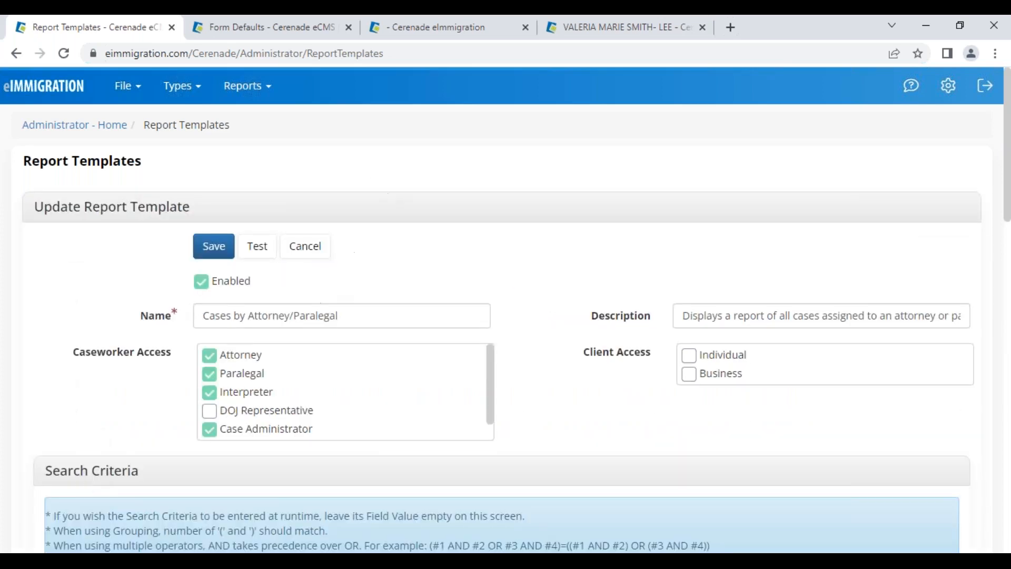
drag(249, 316, 342, 316)
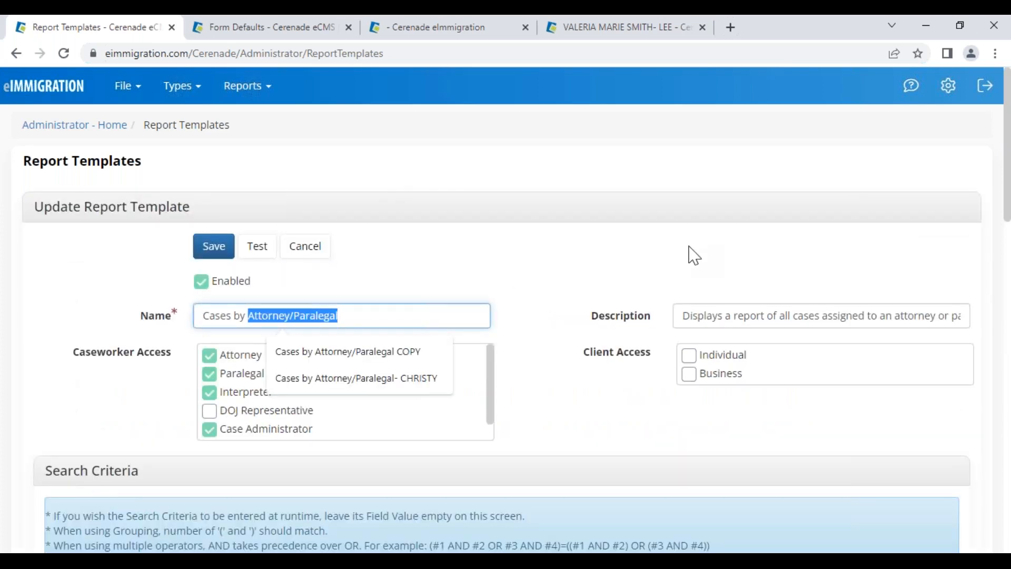
text(Vanwes)
key(ctrl+z)
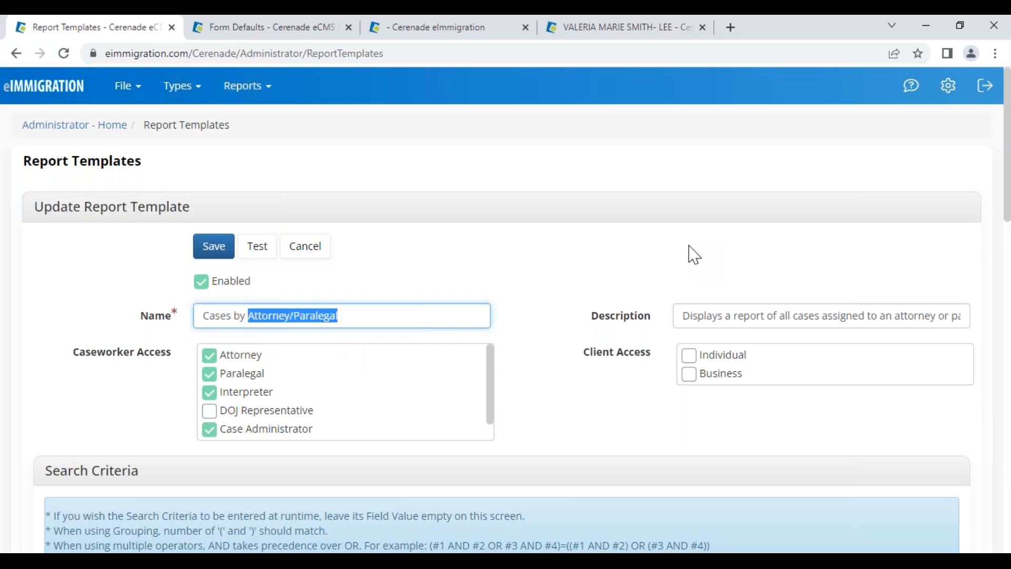
scroll(376, 409, down, 1)
scroll(376, 409, down, 1)
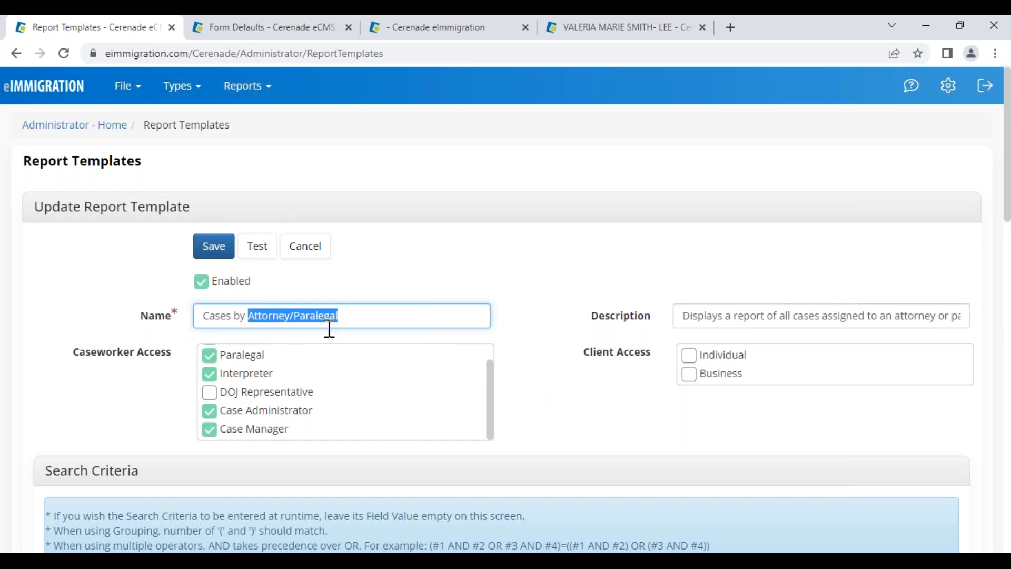
text(Vaness)
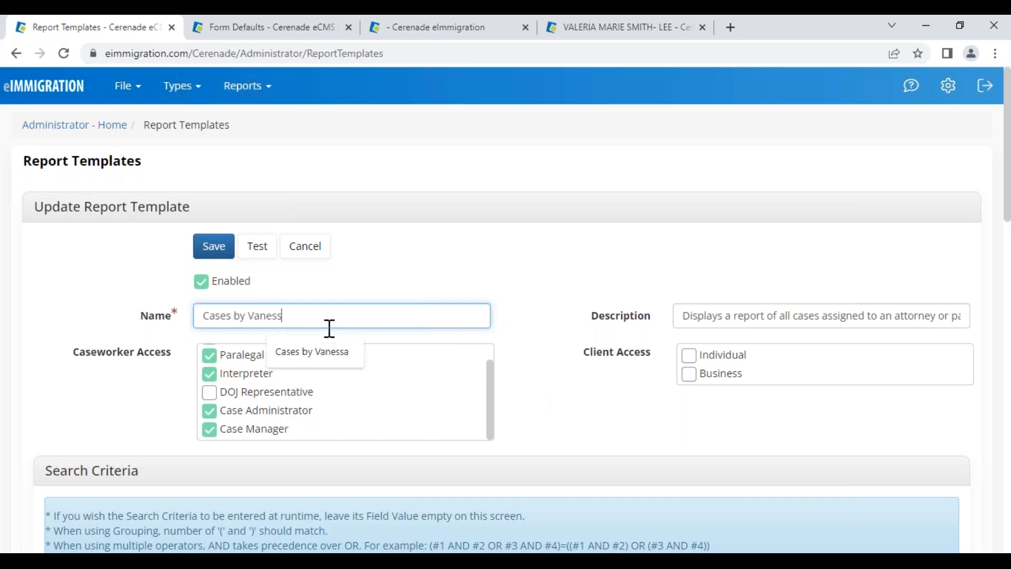
text(a)
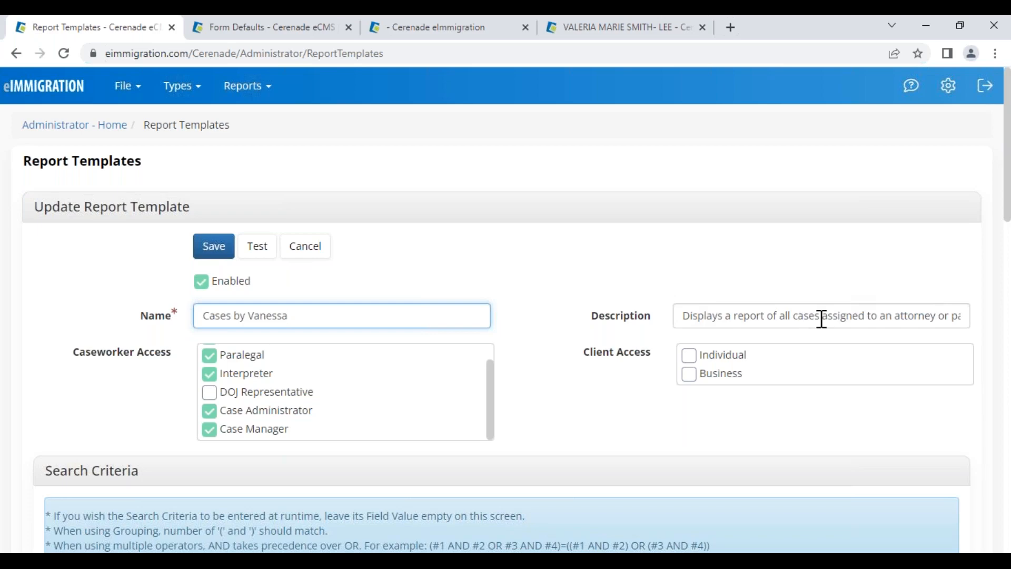
Put the caseworker's name in the description, grant DOJ Representative access, and save the template
drag(888, 316, 1010, 314)
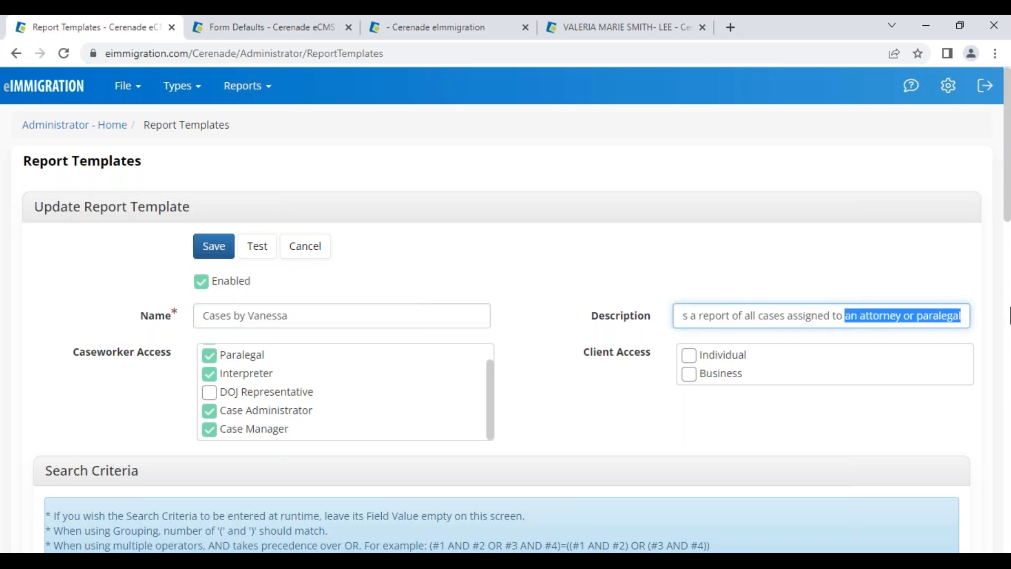
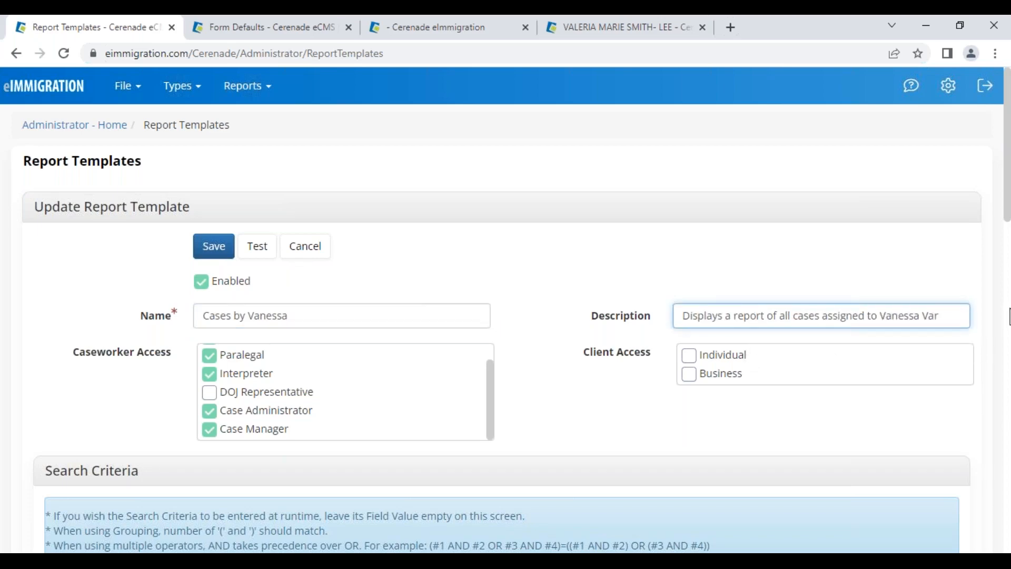
scroll(252, 391, down, 1)
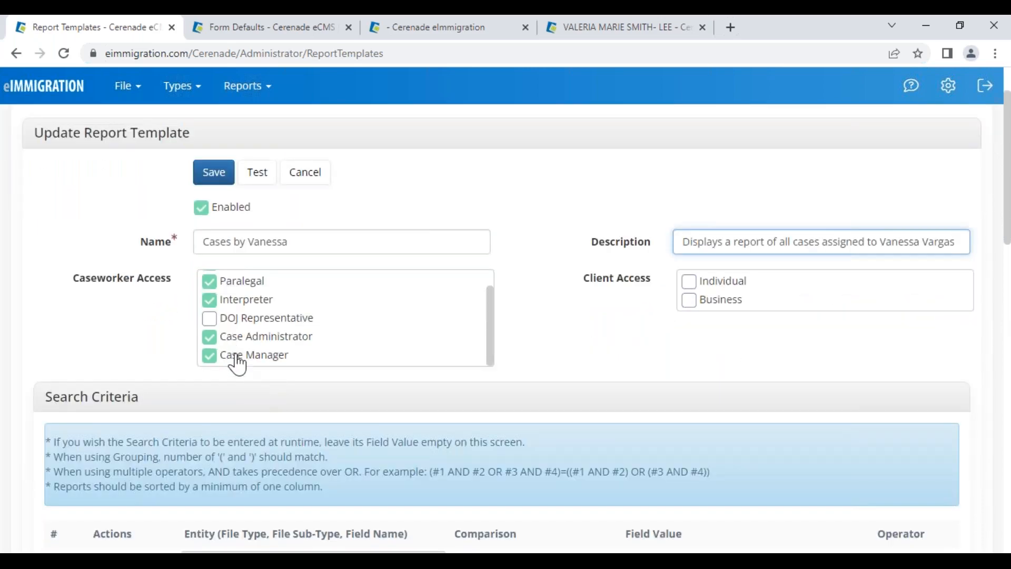
click(232, 318)
scroll(234, 327, down, 2)
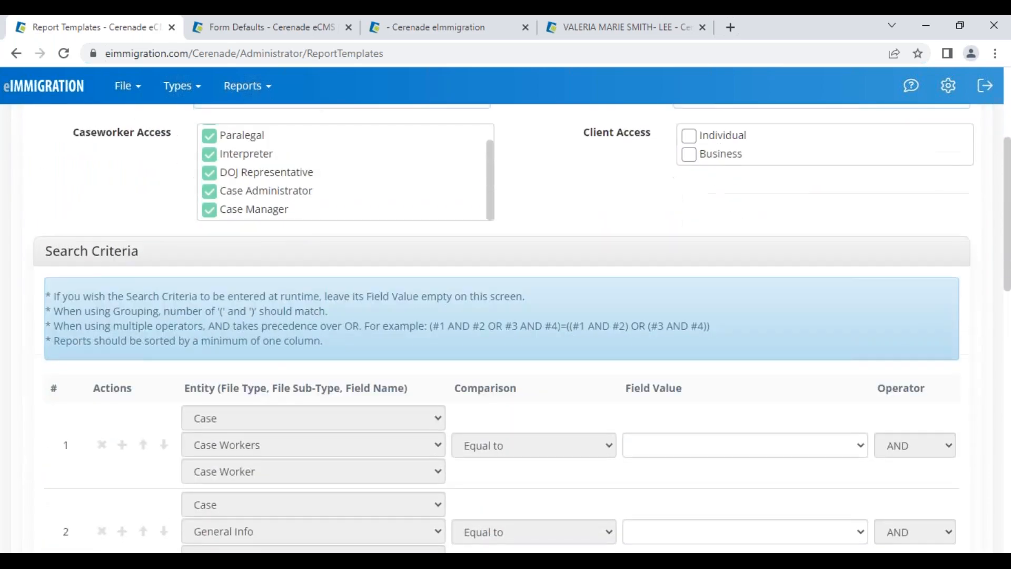
scroll(278, 238, up, 1)
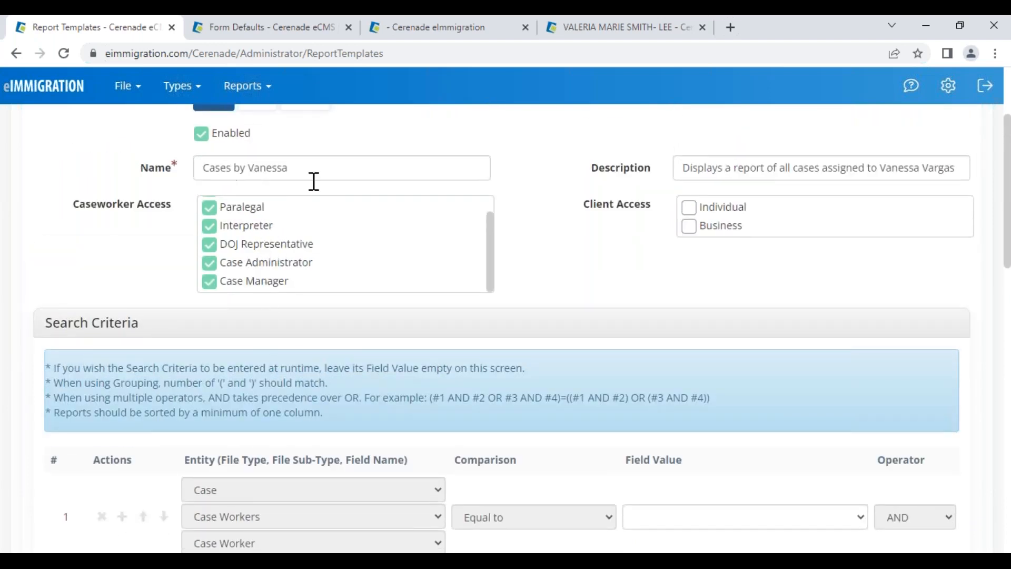
scroll(305, 488, down, 1)
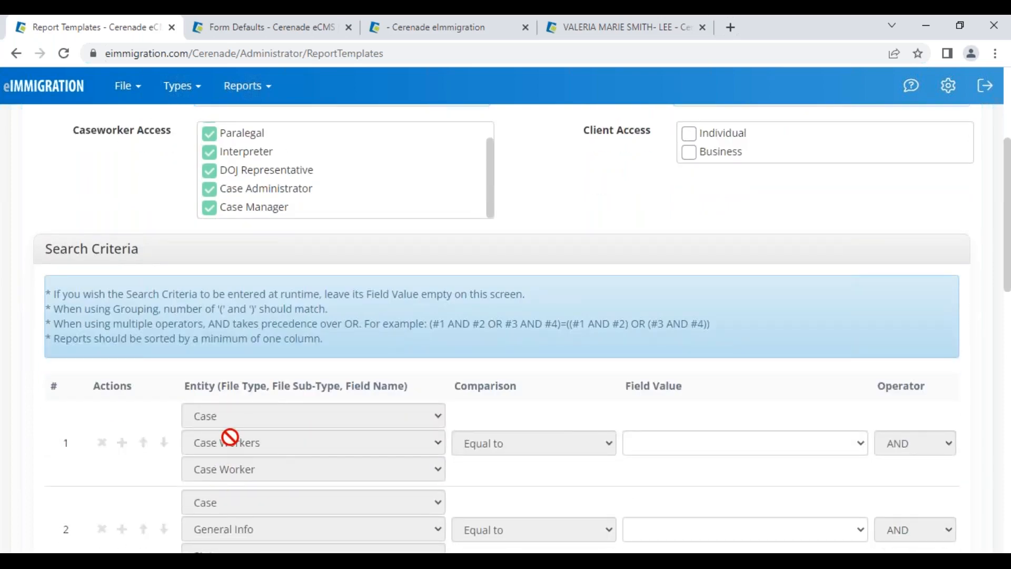
scroll(293, 312, up, 3)
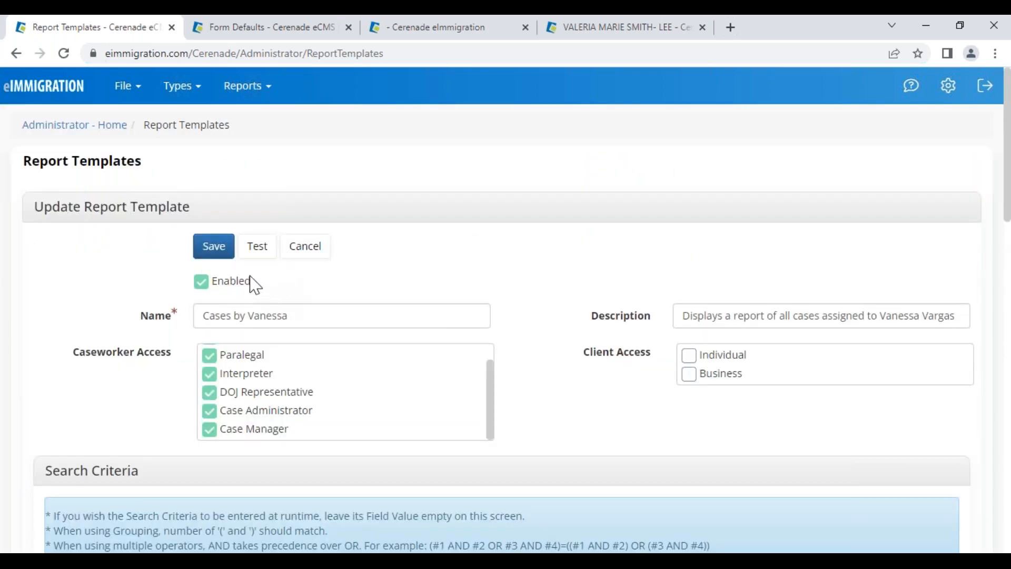
click(219, 255)
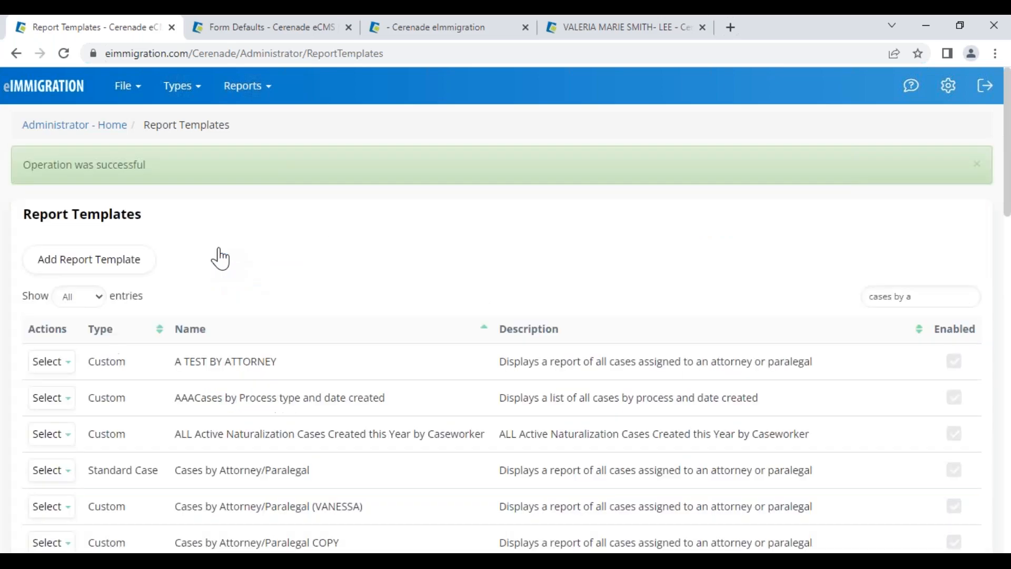
Replace the template search text with 'cases by vane'
drag(913, 298, 702, 283)
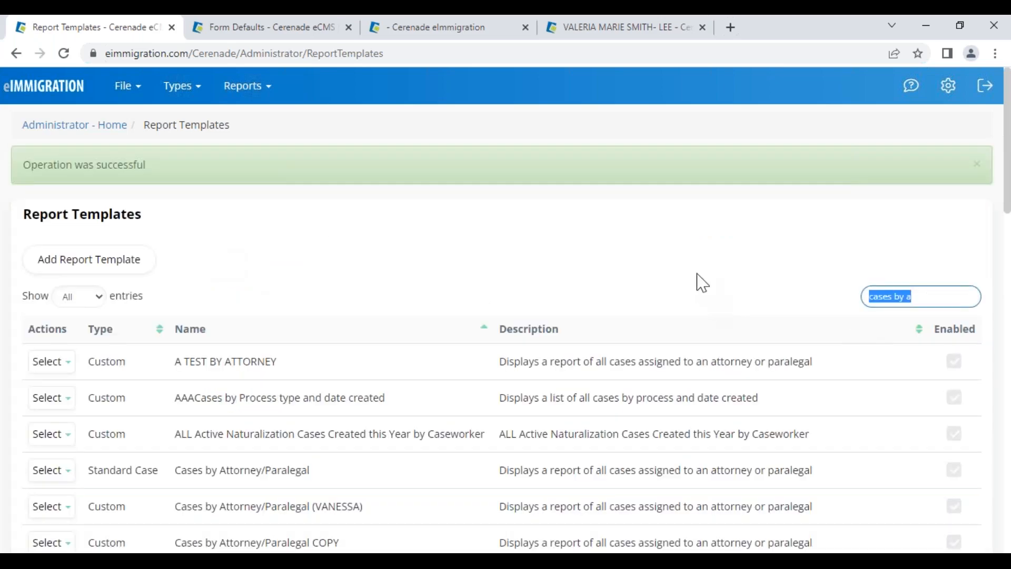
text(vn)
key(BackSpace)
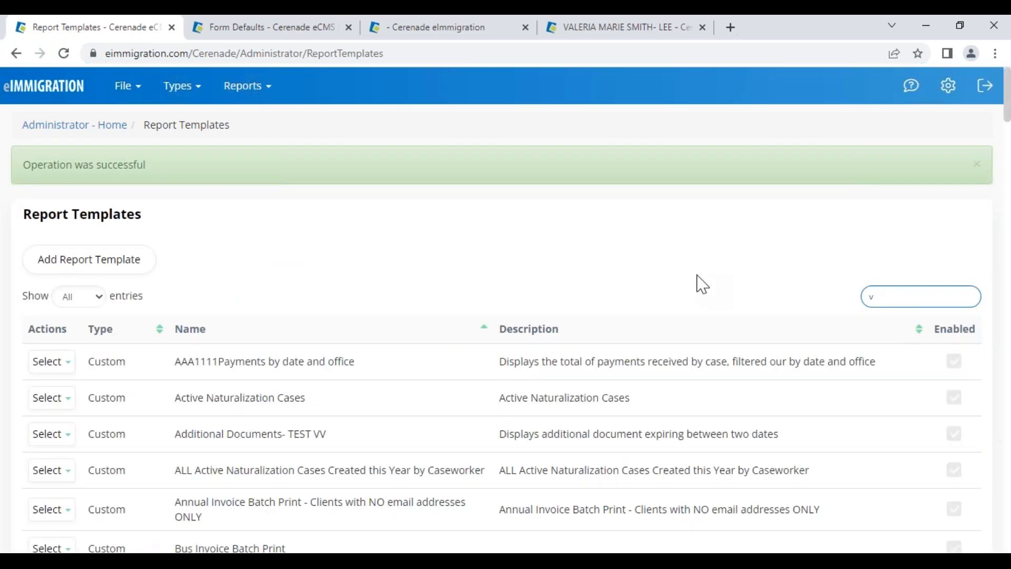
key(BackSpace)
text(case)
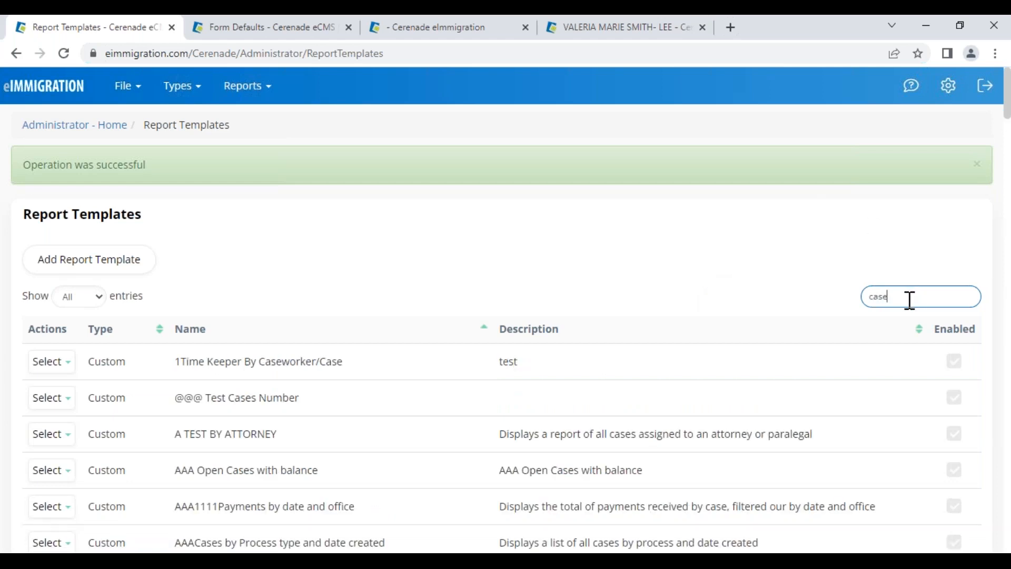
text(s by vane)
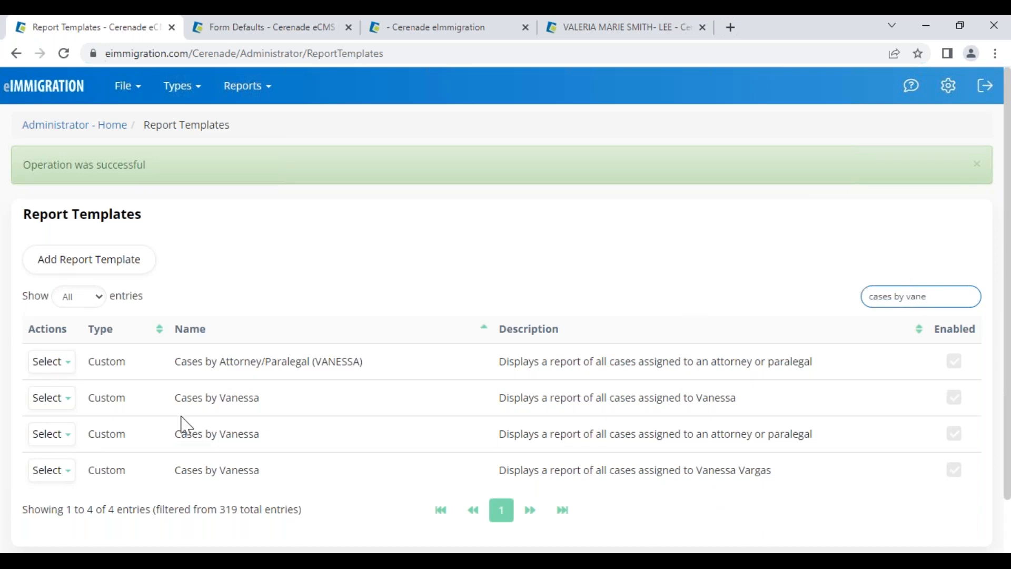
Open the fourth Cases by Vanessa template for editing
drag(180, 399, 284, 406)
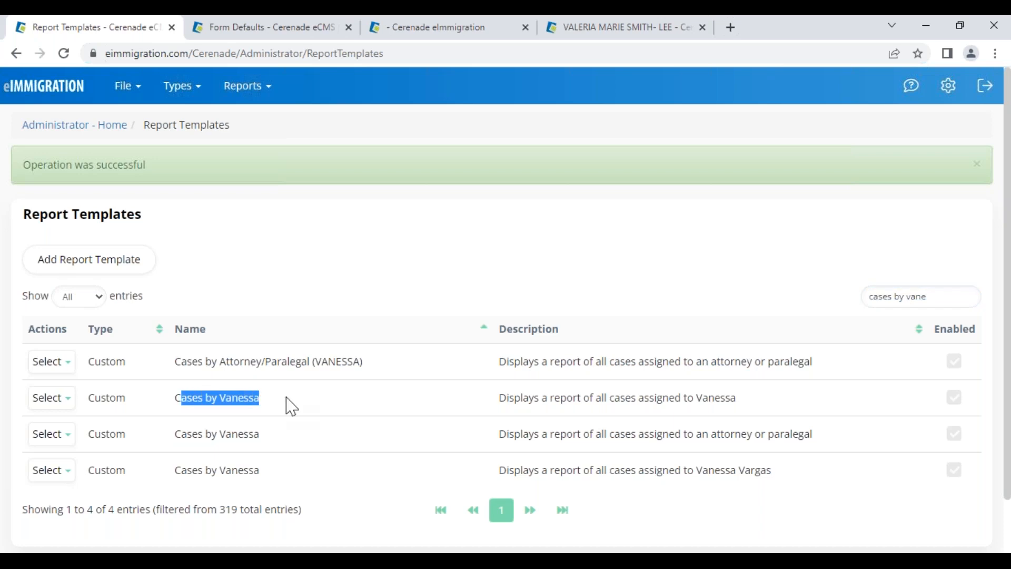
click(396, 412)
click(51, 470)
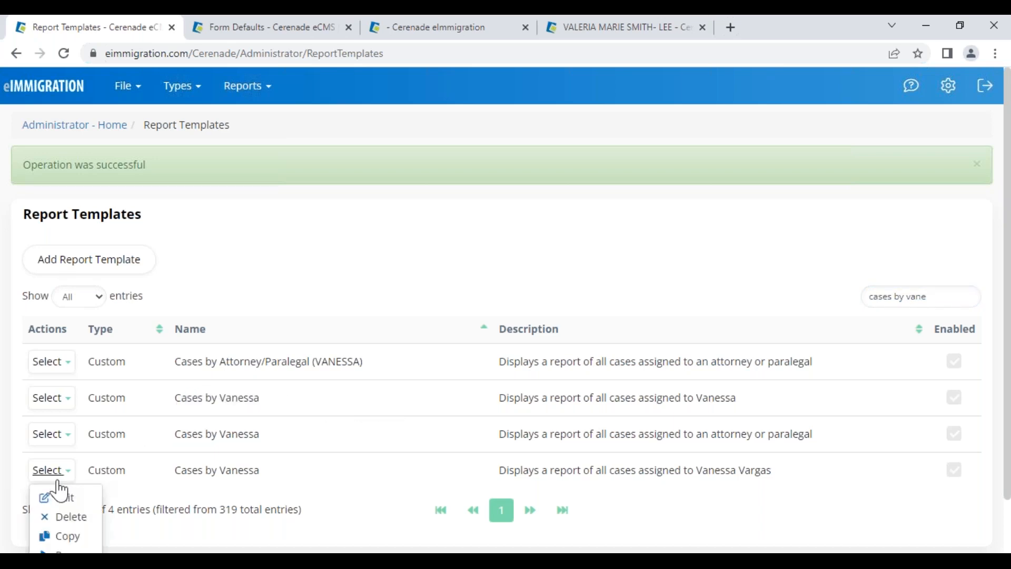
click(64, 497)
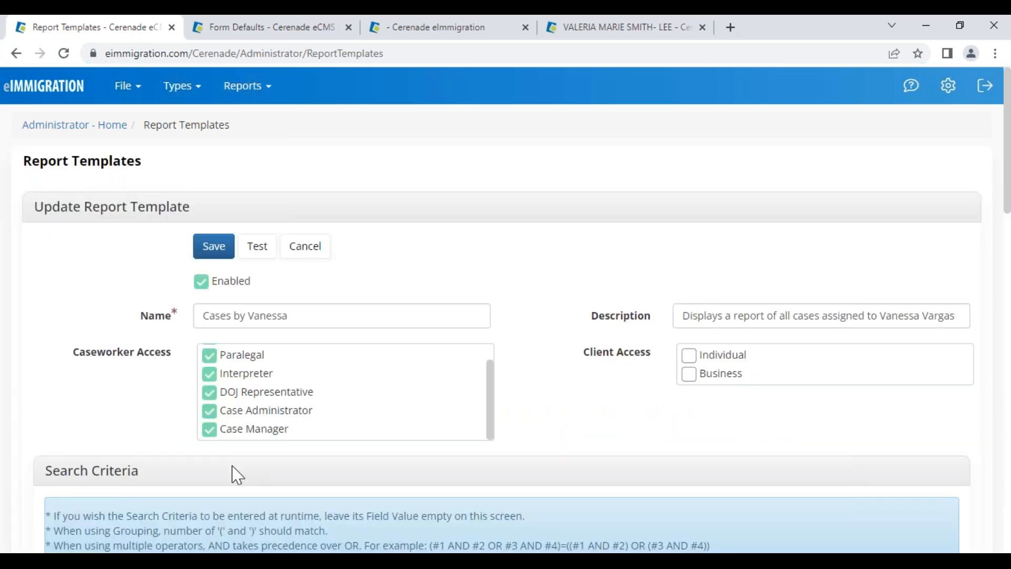
Set criterion 1's comparison to In and select the report's case worker
scroll(233, 474, down, 2)
scroll(241, 318, down, 5)
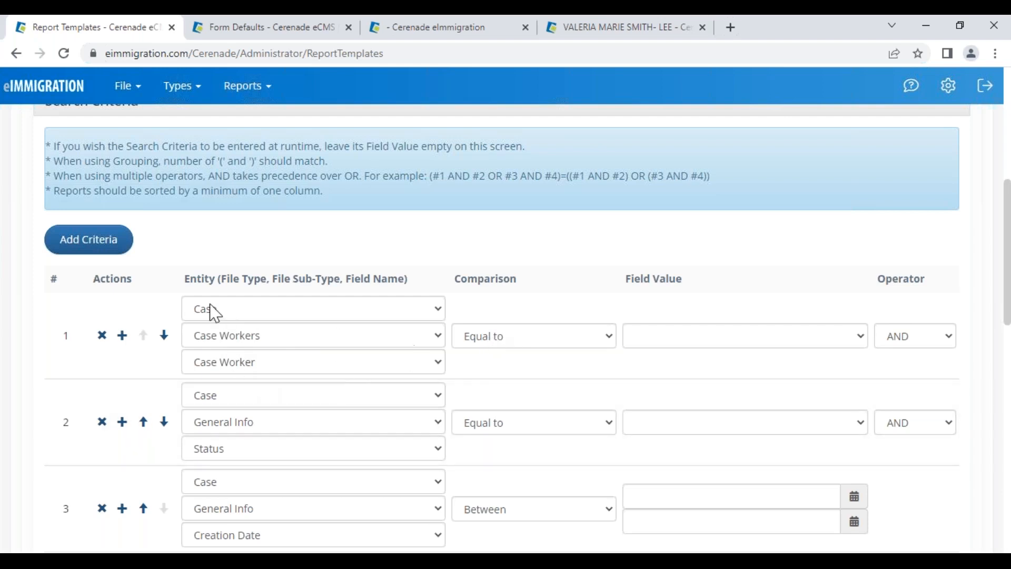
click(527, 341)
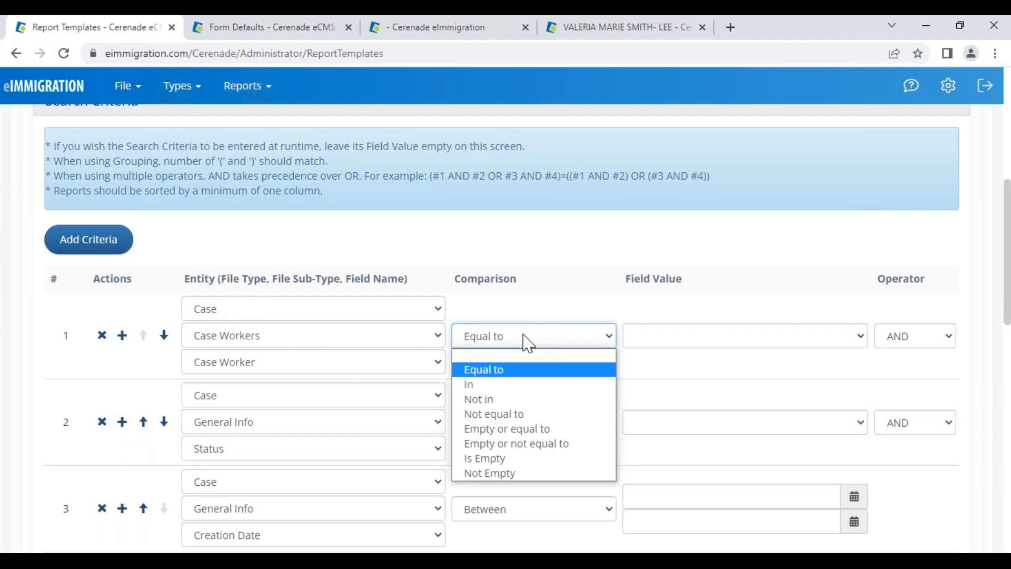
click(693, 339)
click(693, 339)
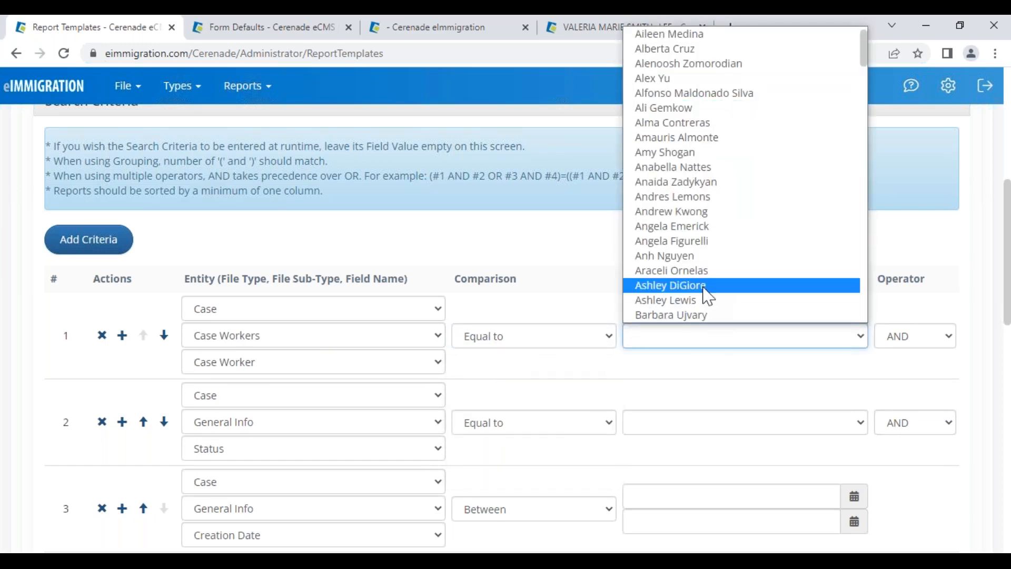
click(541, 343)
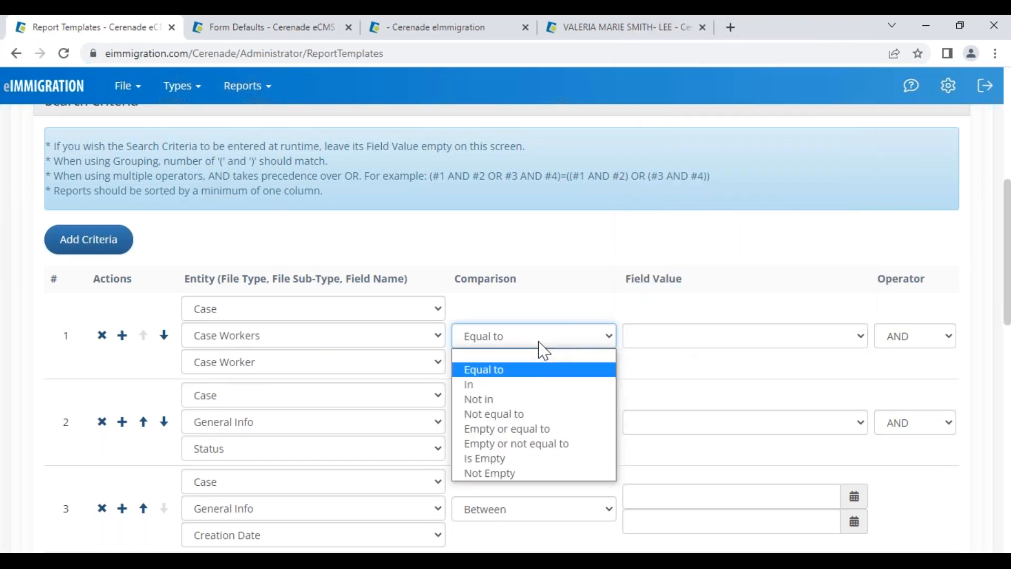
click(527, 391)
scroll(679, 358, down, 10)
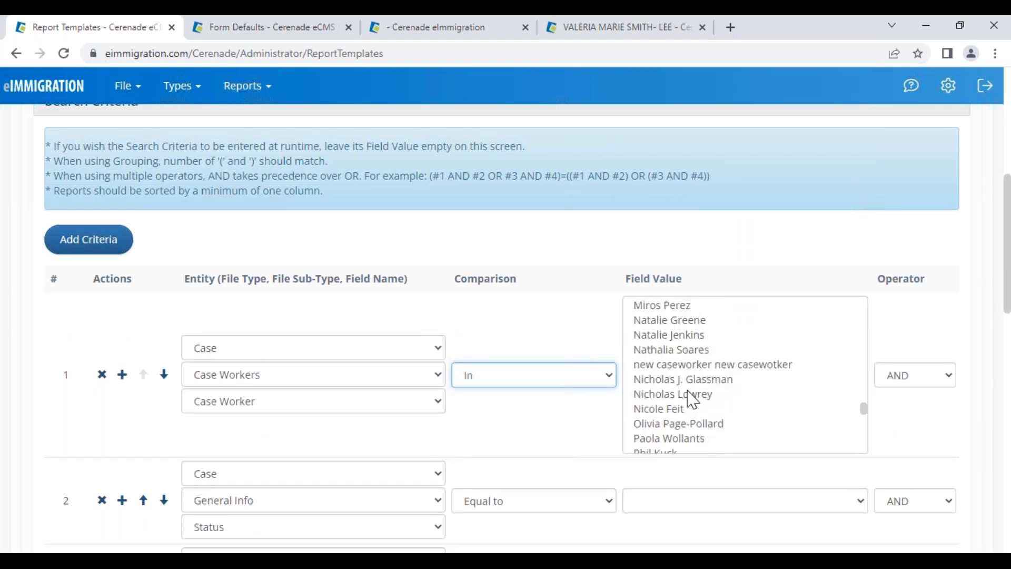
scroll(693, 399, down, 5)
click(685, 399)
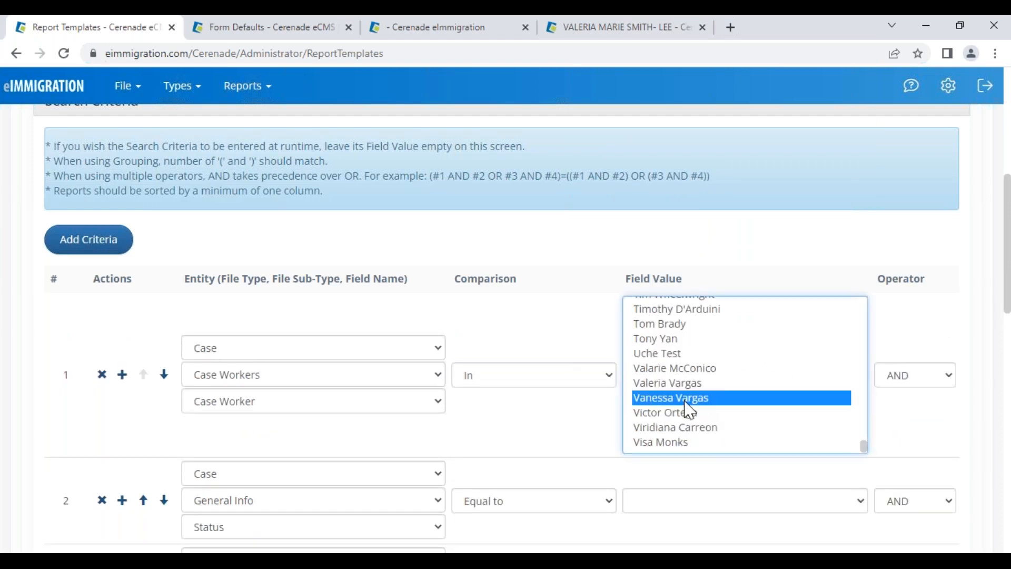
click(552, 439)
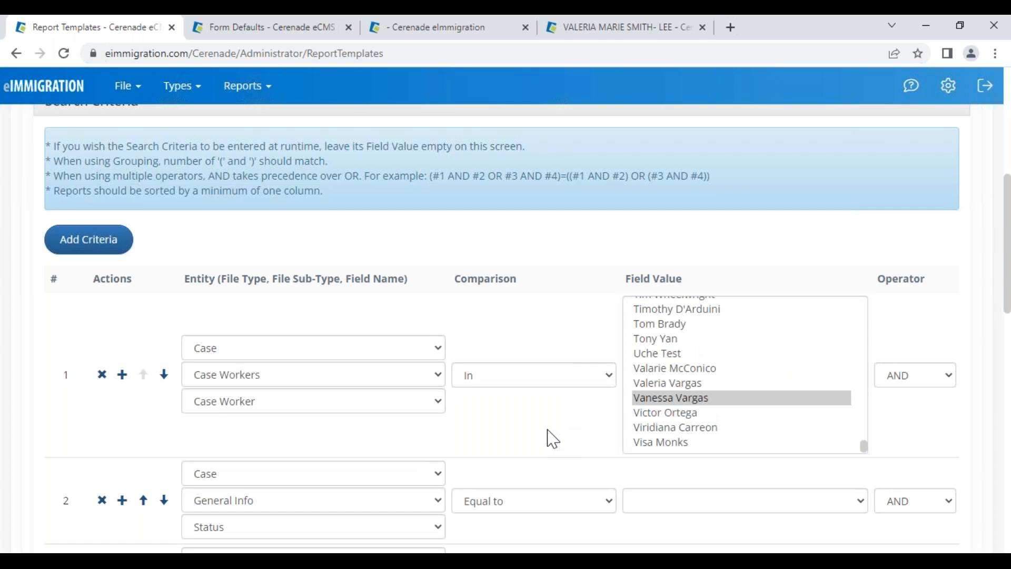
Set the status criterion to In with Active
scroll(235, 368, down, 3)
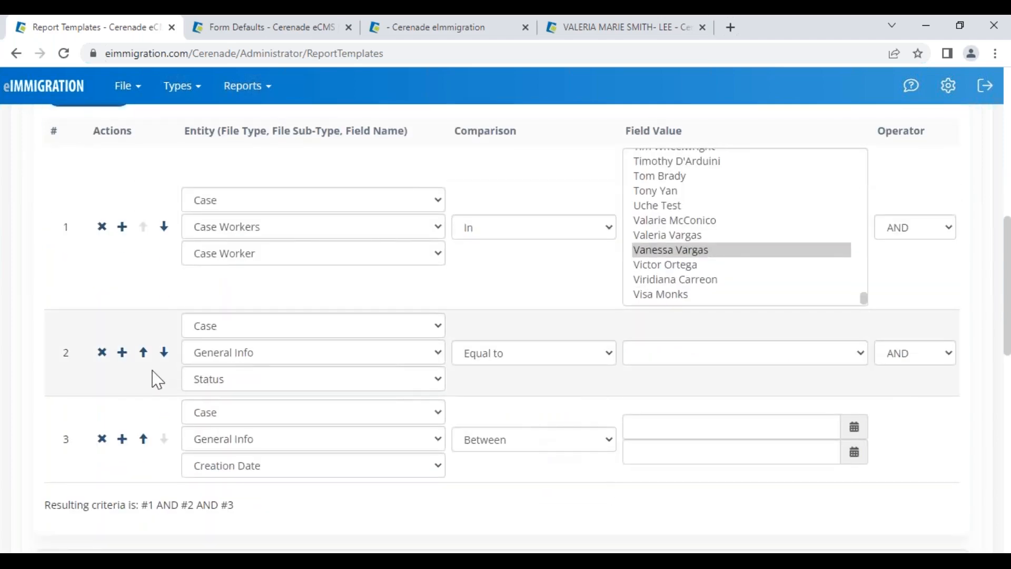
click(576, 363)
click(538, 401)
click(667, 340)
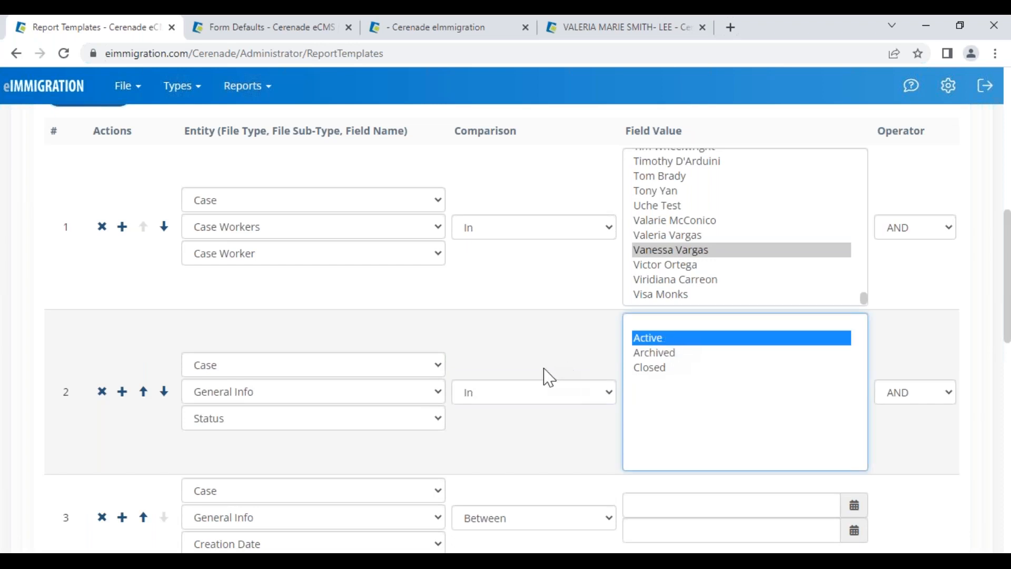
Limit the Creation Date criterion to This year
scroll(520, 449, down, 1)
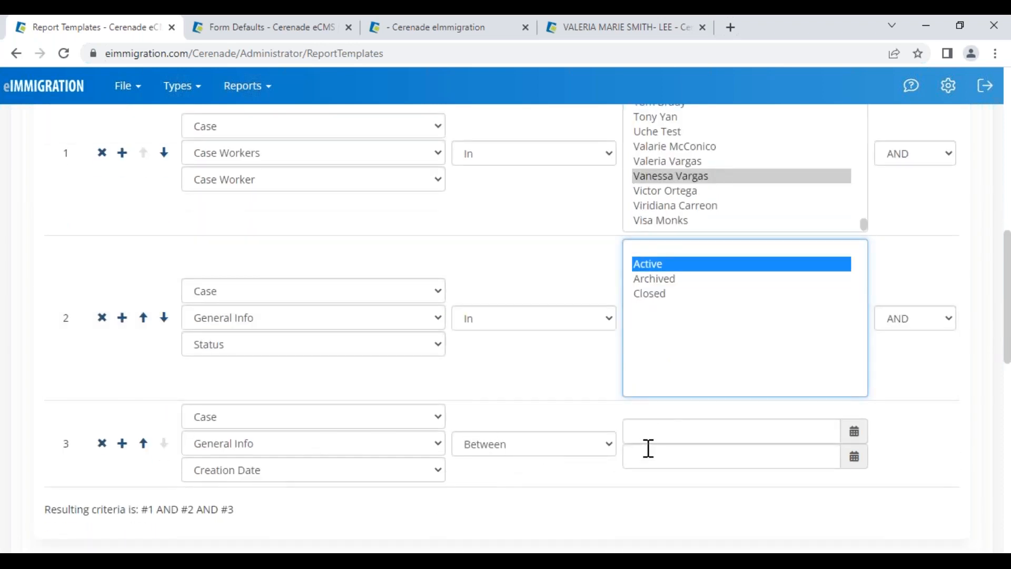
click(522, 451)
click(507, 320)
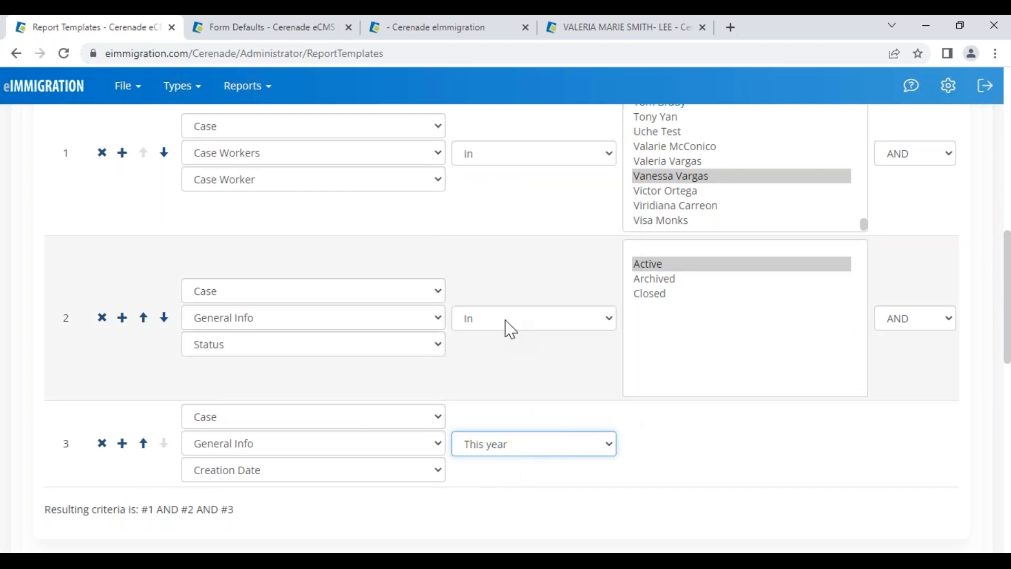
click(632, 466)
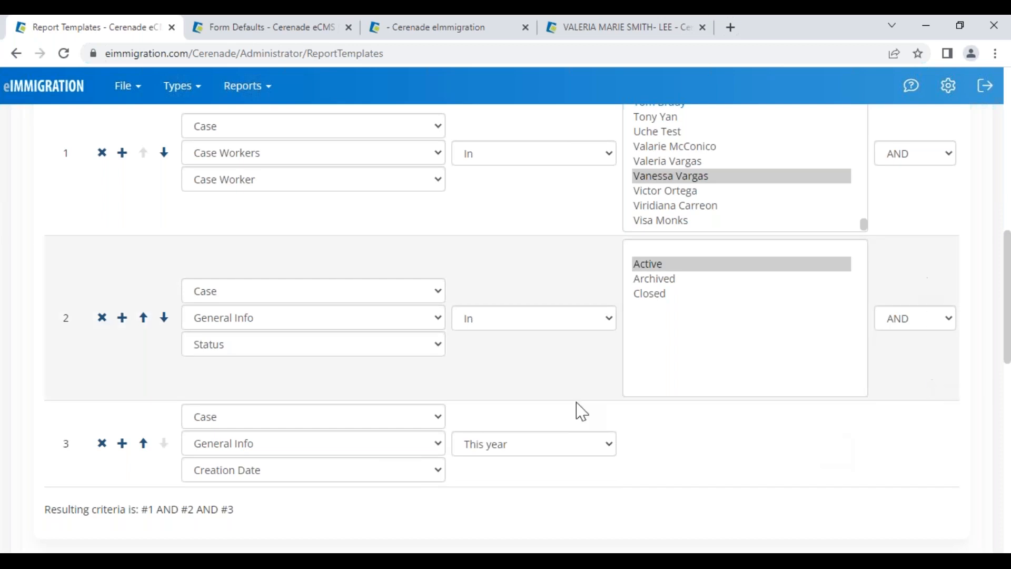
Insert a new criterion after row 1 on Case > Case Workers > Case Worker
click(122, 153)
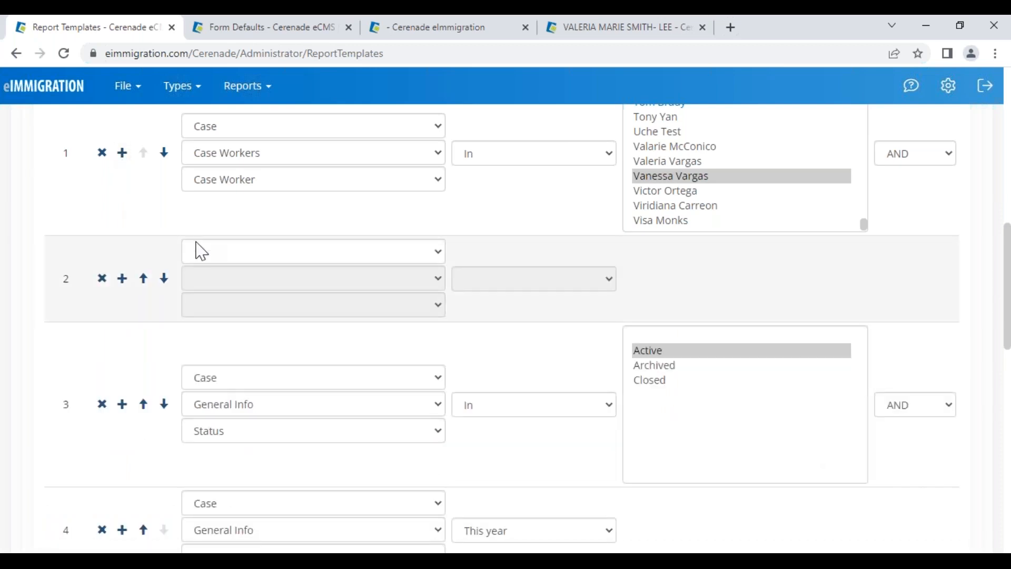
click(218, 257)
click(218, 330)
click(228, 281)
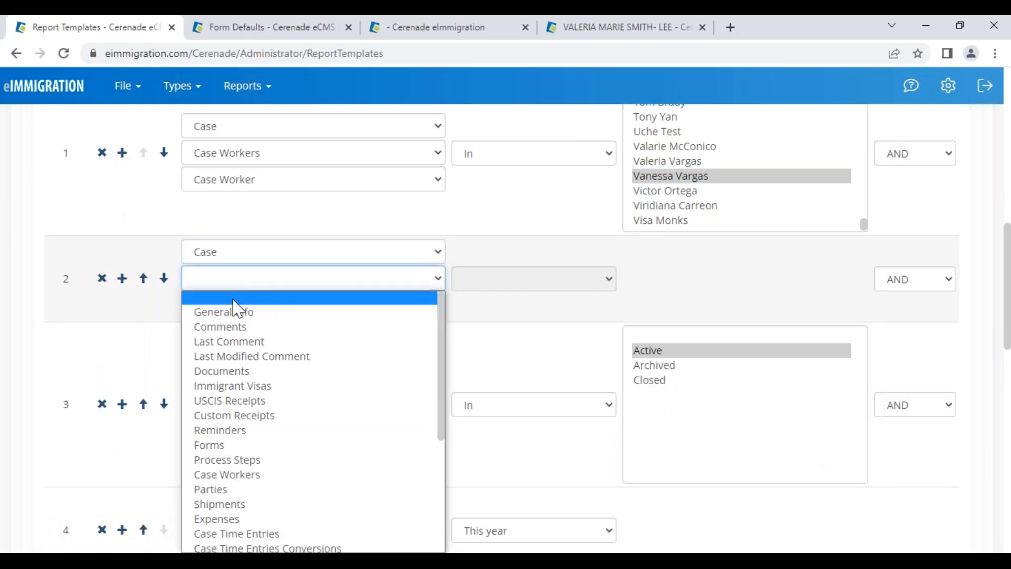
click(226, 474)
click(248, 305)
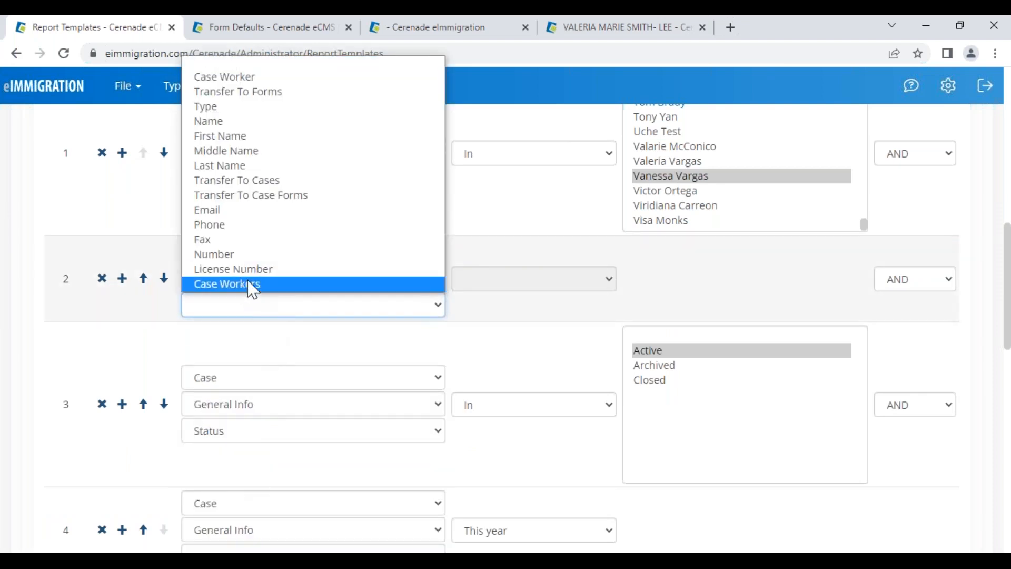
click(251, 287)
click(484, 287)
click(494, 313)
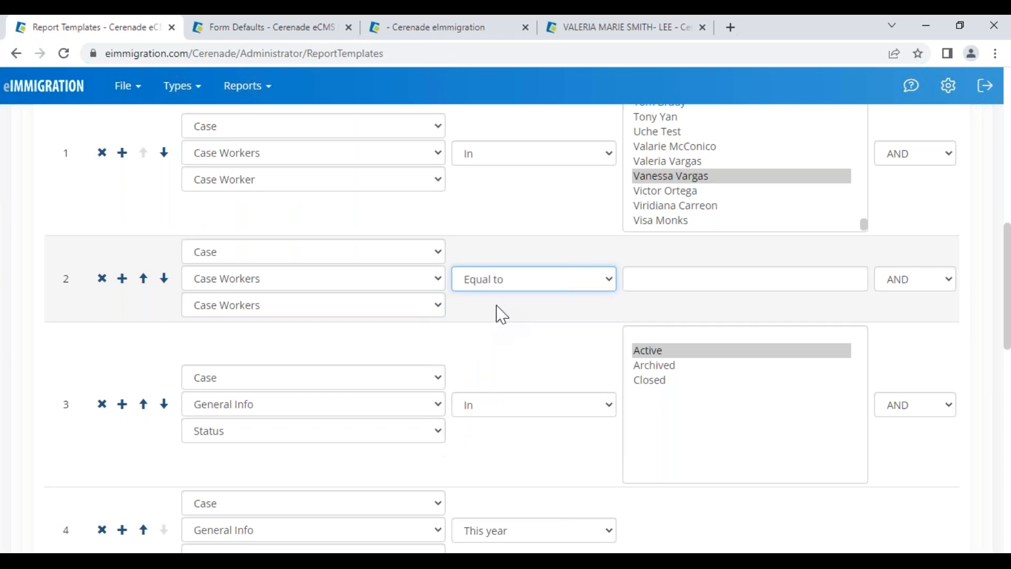
click(265, 308)
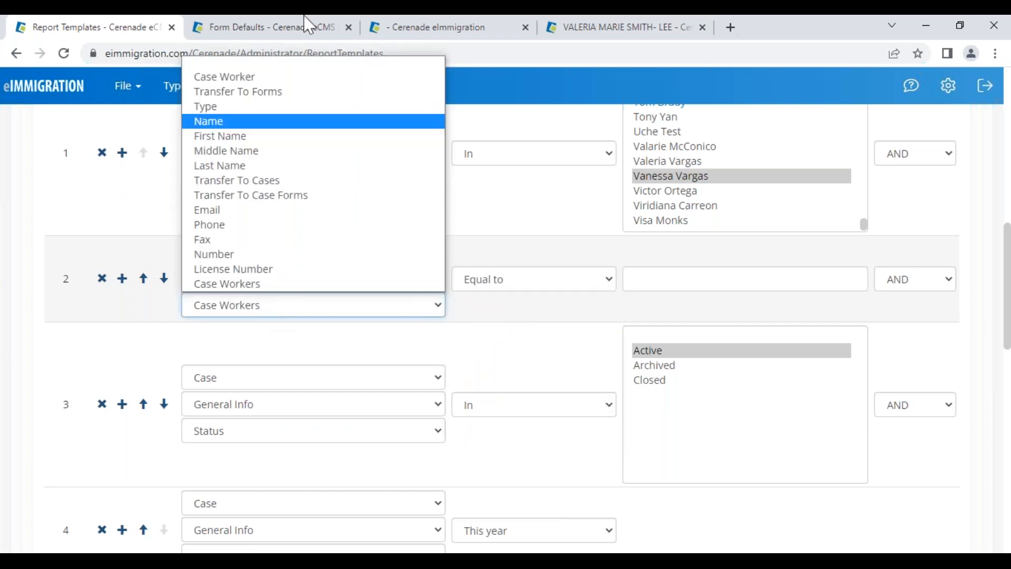
click(285, 76)
Set the new criterion's comparison to In and choose a second case worker
click(498, 328)
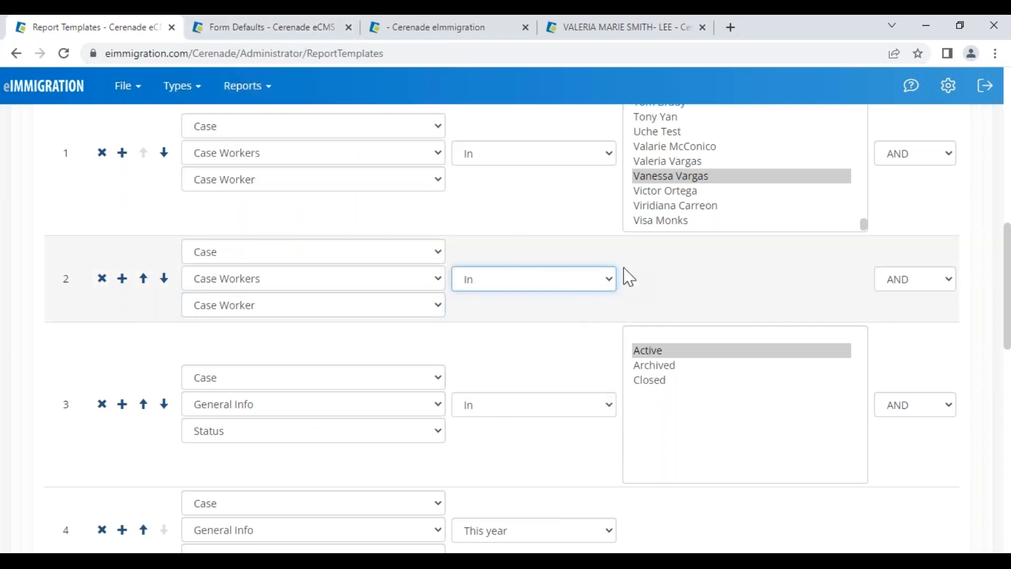
scroll(685, 371, down, 5)
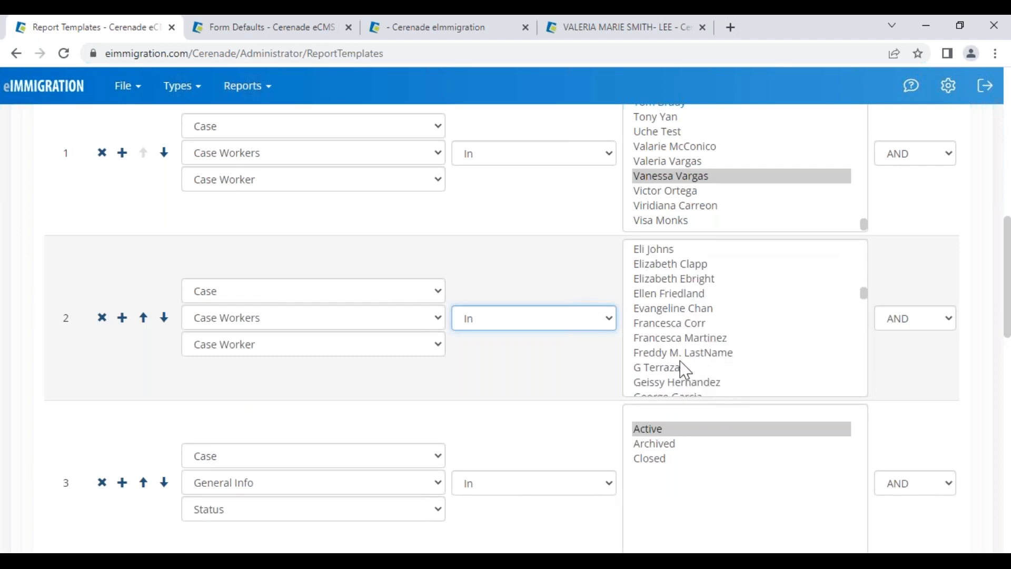
scroll(688, 311, up, 5)
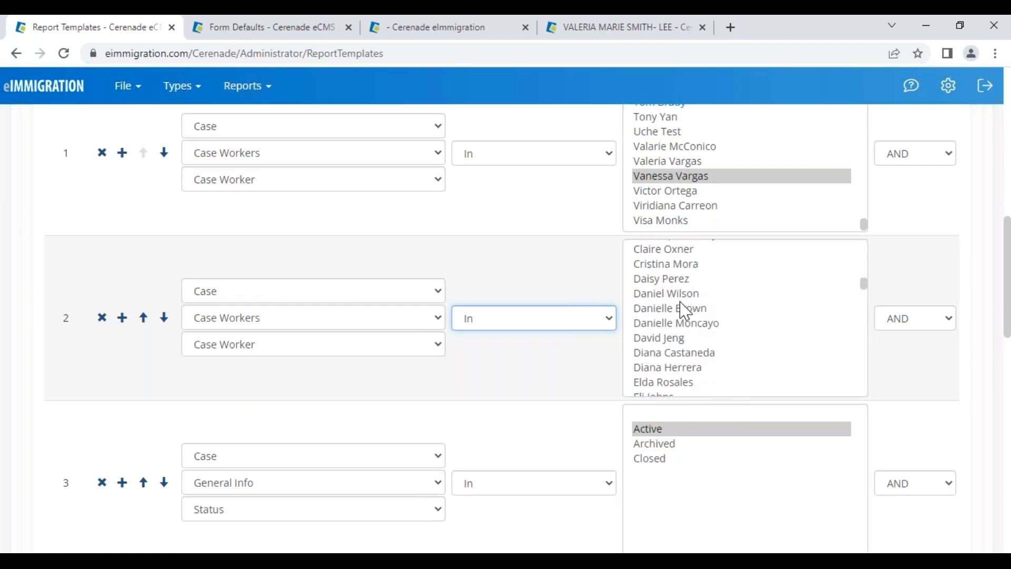
scroll(684, 311, up, 4)
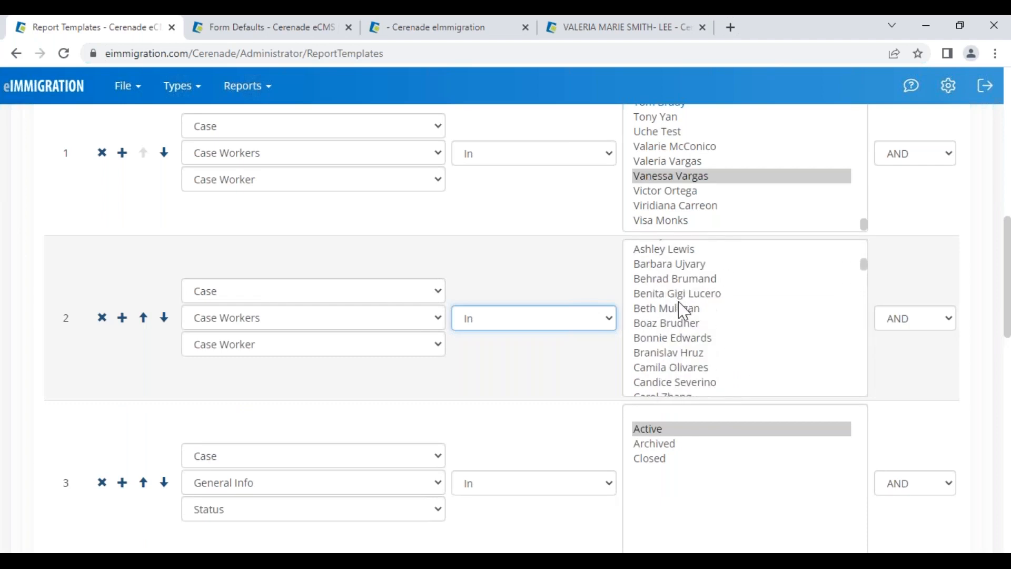
click(674, 294)
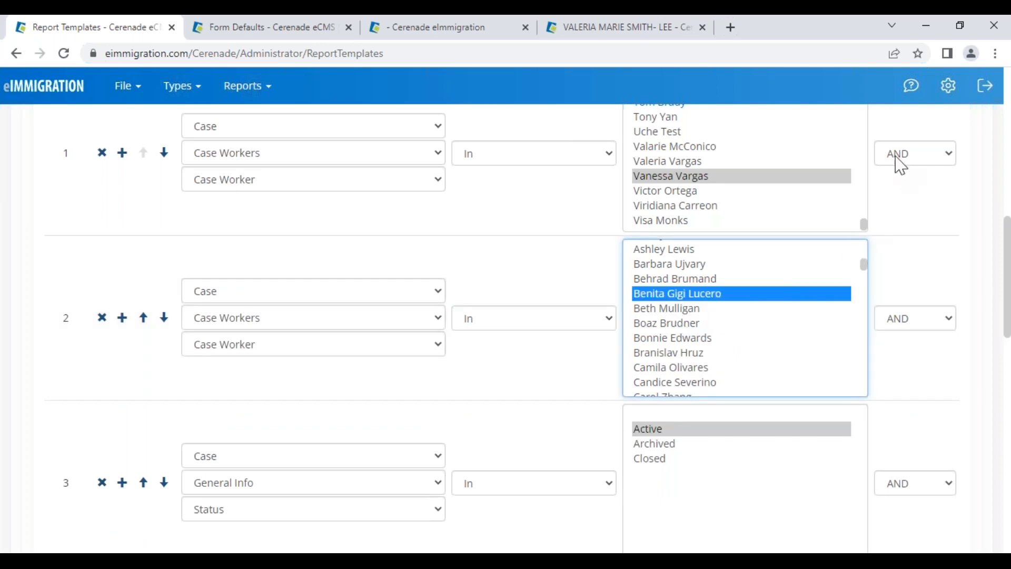
Join criteria 1 and 2 with OR and review the criteria list
click(897, 161)
click(915, 190)
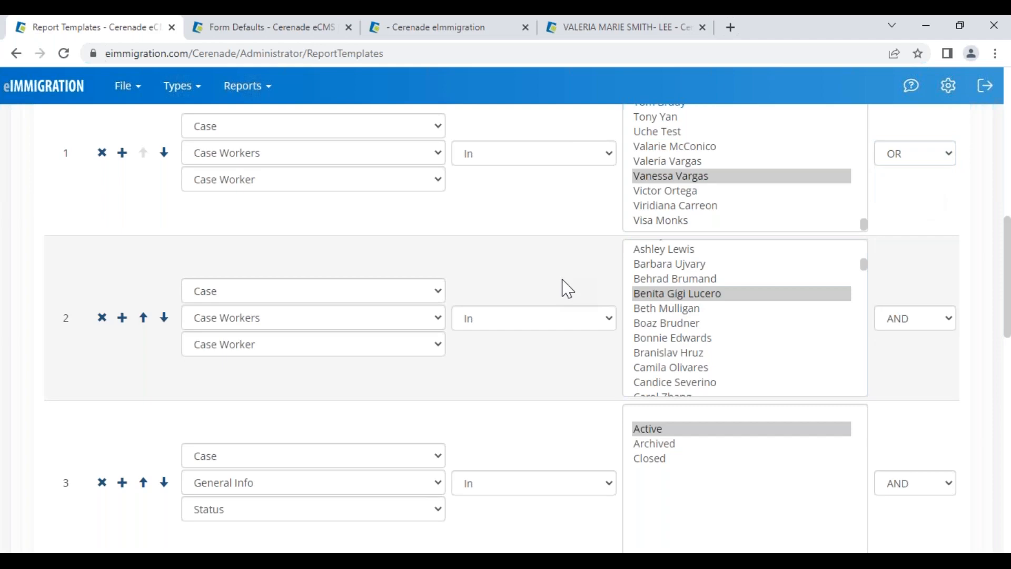
scroll(956, 213, up, 4)
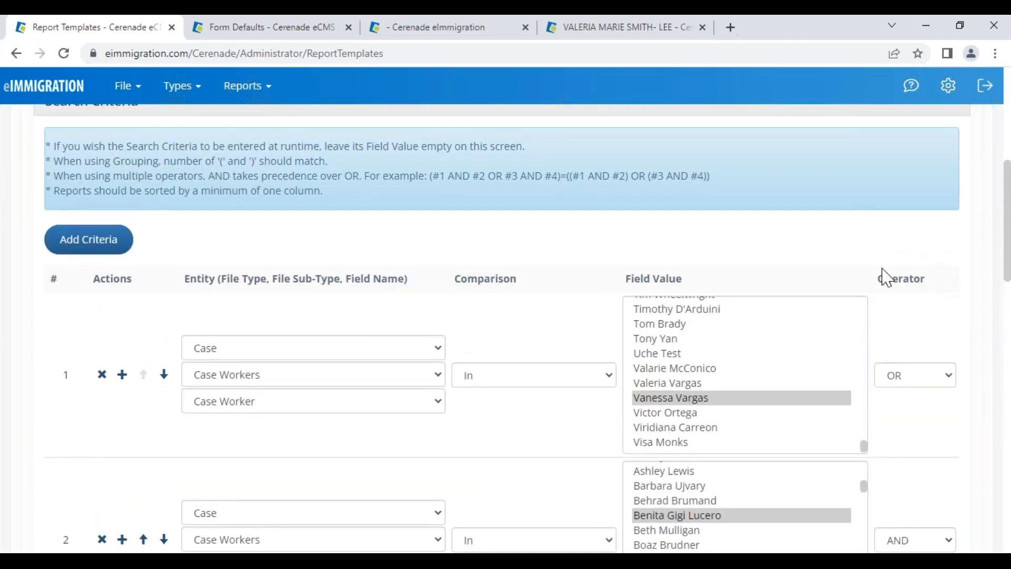
drag(881, 287, 937, 292)
click(936, 315)
scroll(935, 315, down, 1)
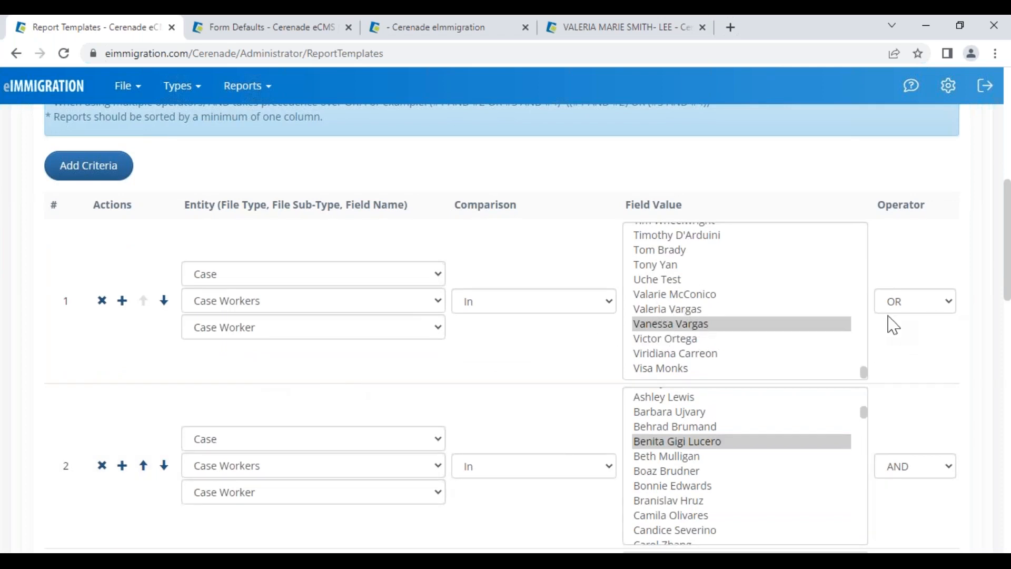
scroll(599, 440, down, 1)
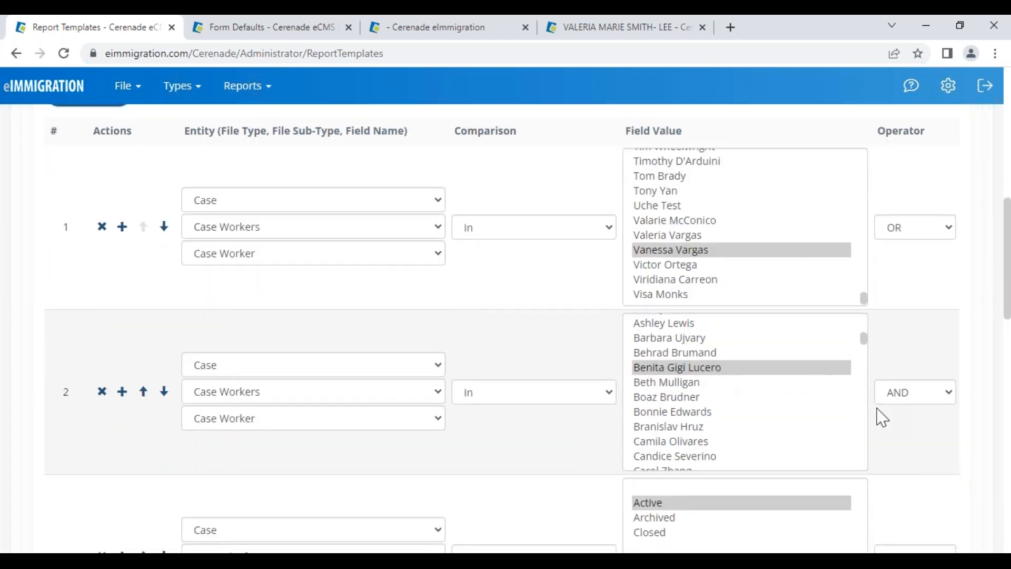
scroll(932, 416, down, 1)
scroll(564, 476, down, 3)
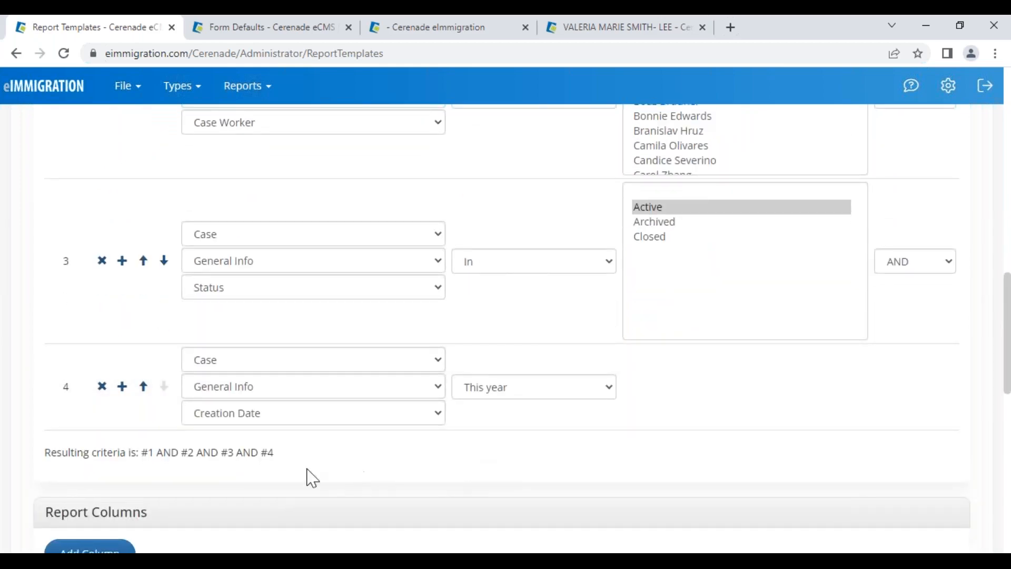
scroll(312, 477, down, 4)
drag(70, 216, 188, 227)
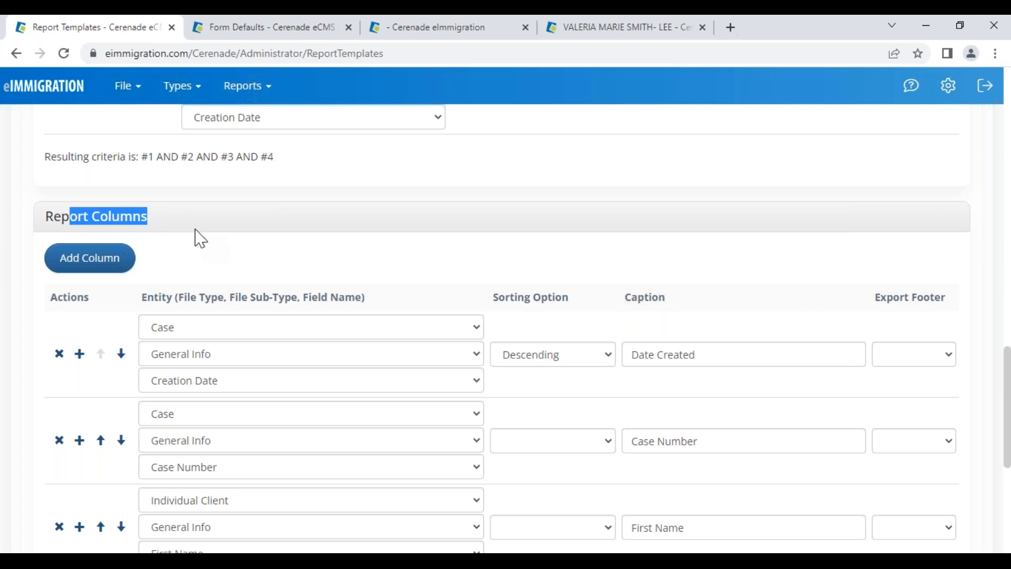
Delete the Birth Date column from the report
scroll(447, 392, down, 2)
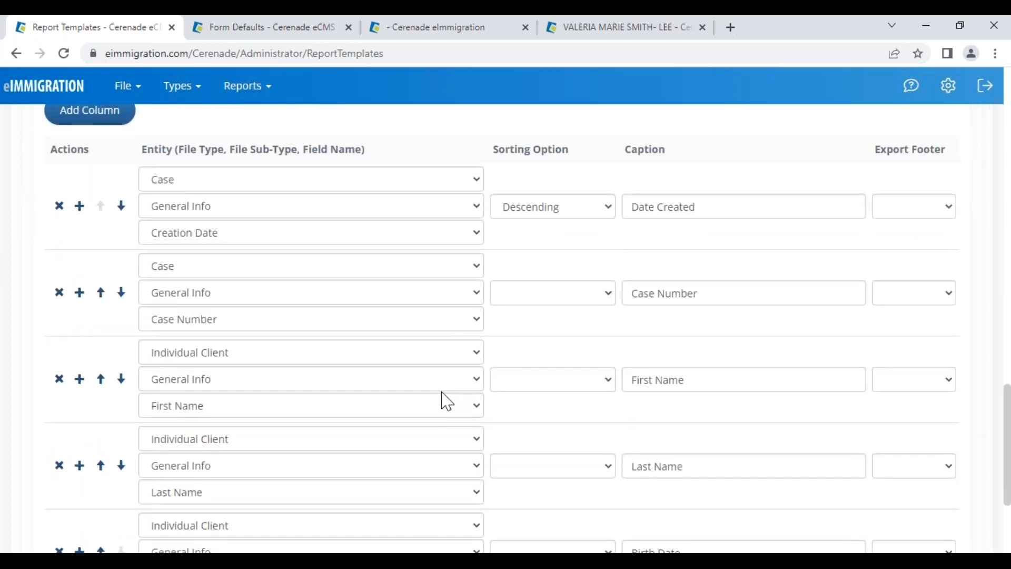
scroll(447, 395, down, 1)
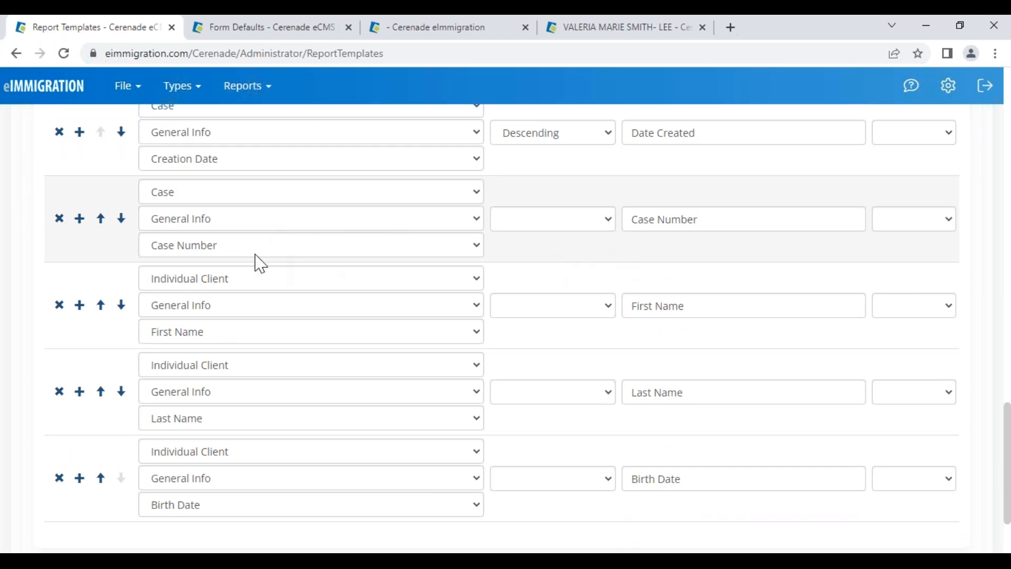
scroll(570, 199, up, 1)
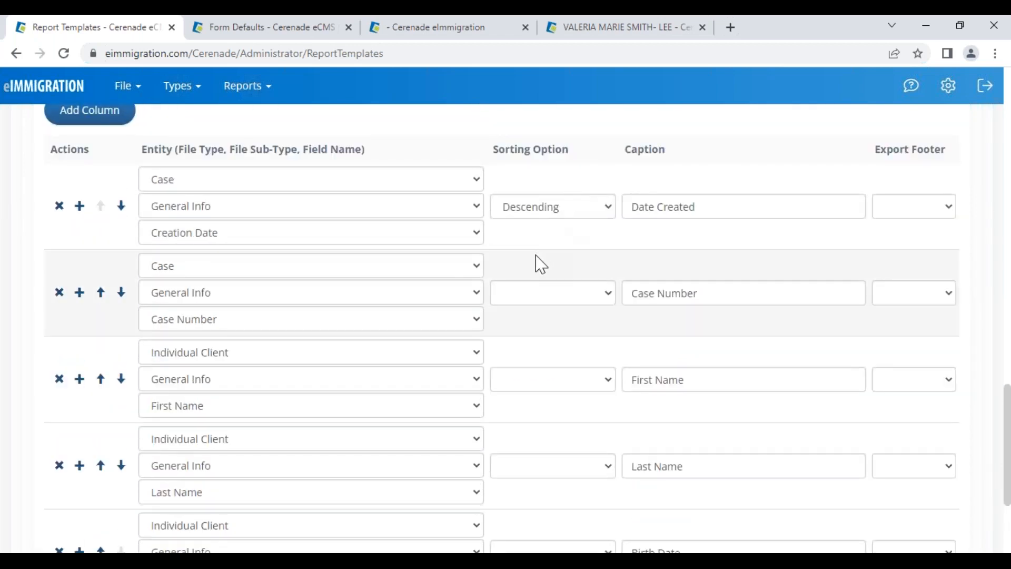
scroll(474, 316, down, 2)
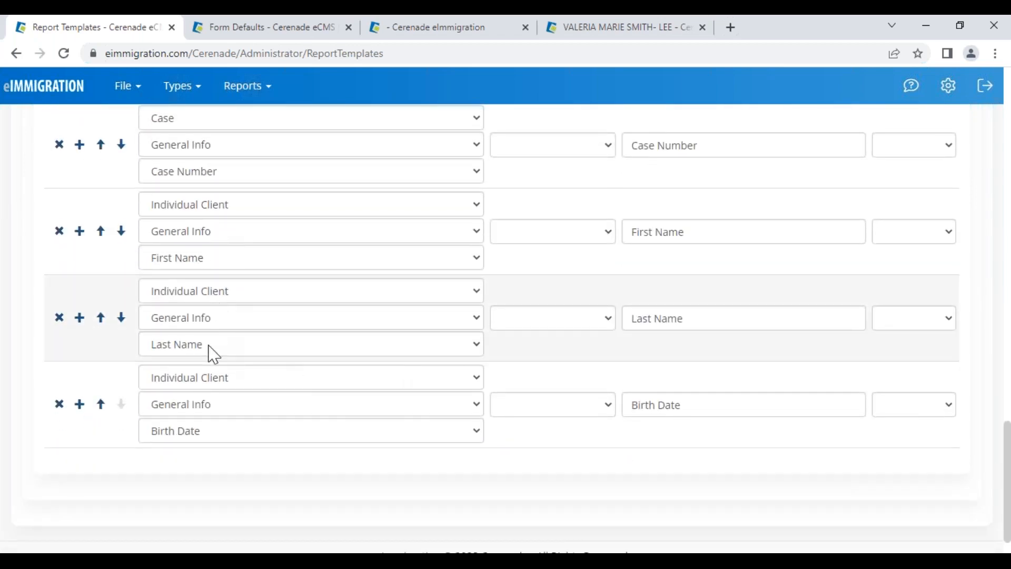
click(60, 405)
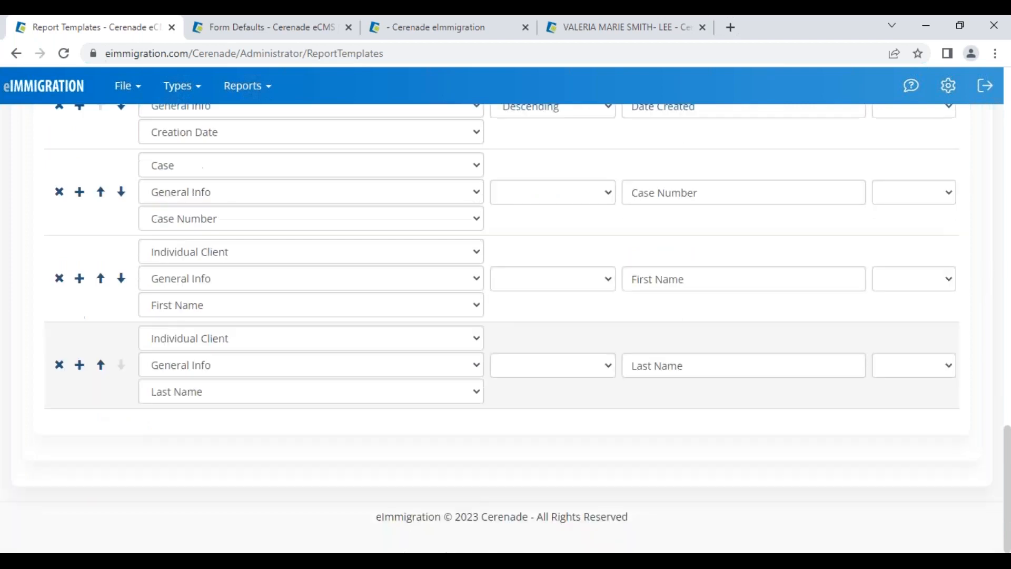
Add a Case > General Info > Process column and move it to second place
click(79, 366)
click(167, 377)
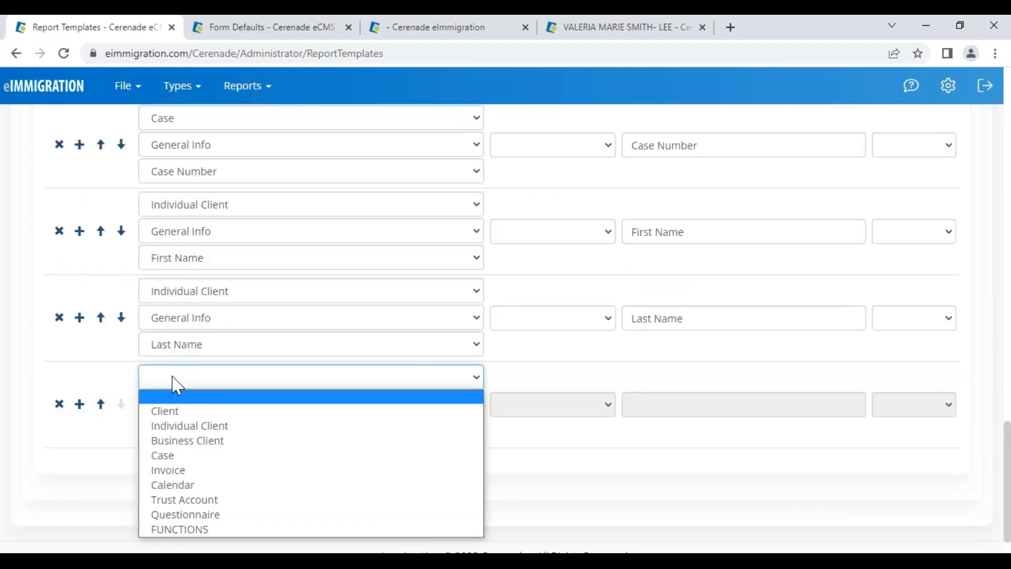
click(176, 456)
click(192, 406)
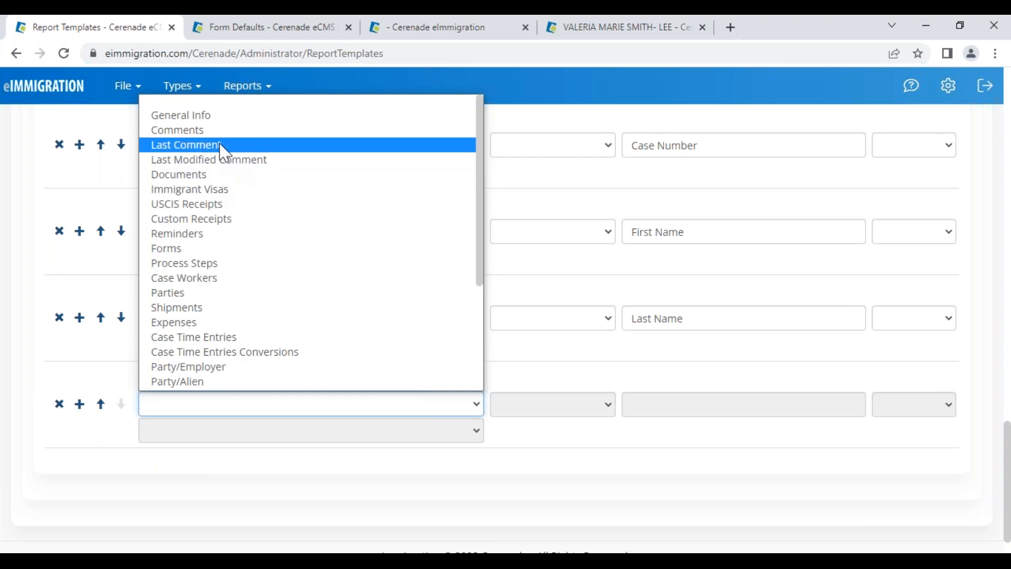
click(219, 120)
click(198, 433)
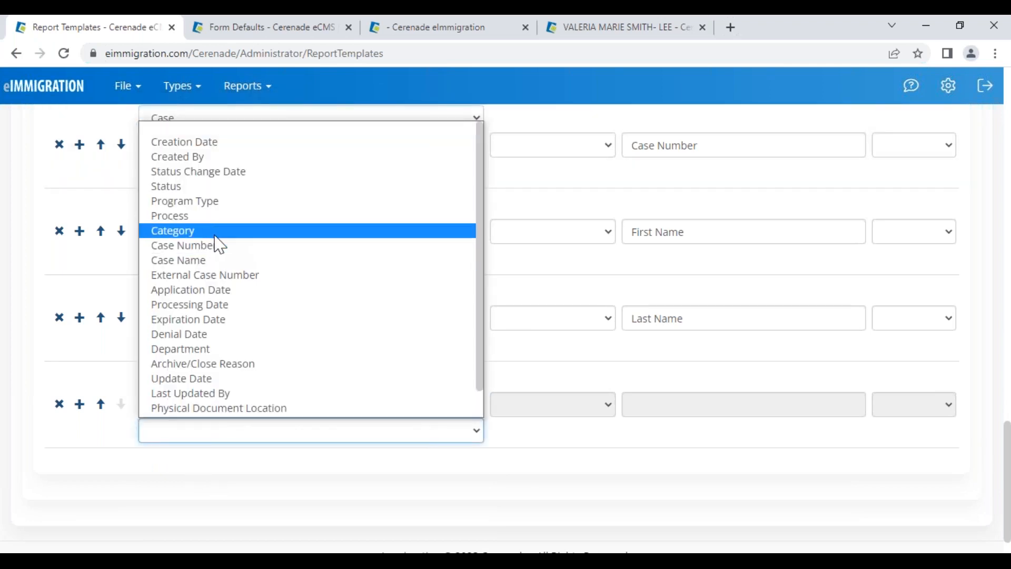
click(220, 217)
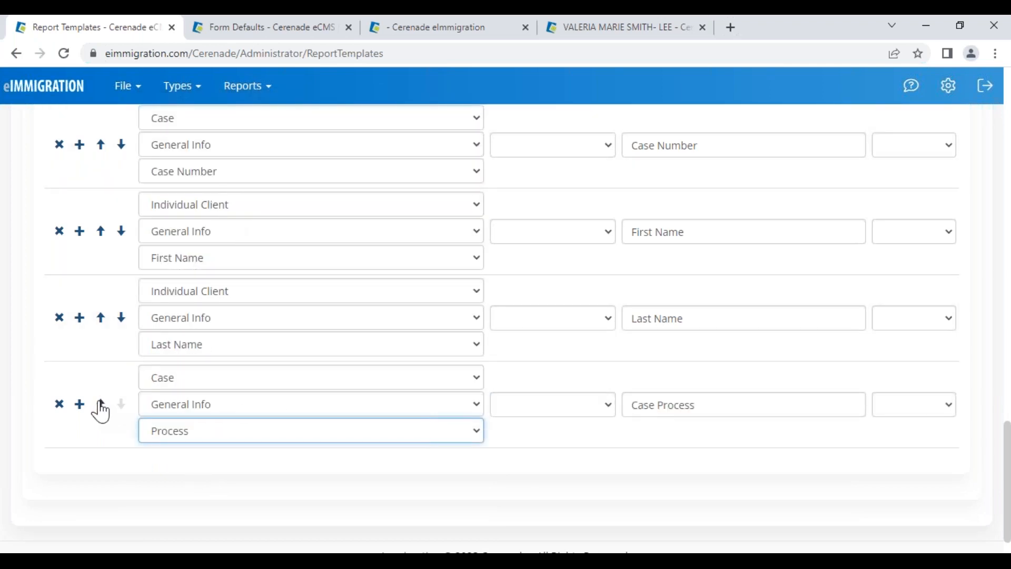
click(100, 404)
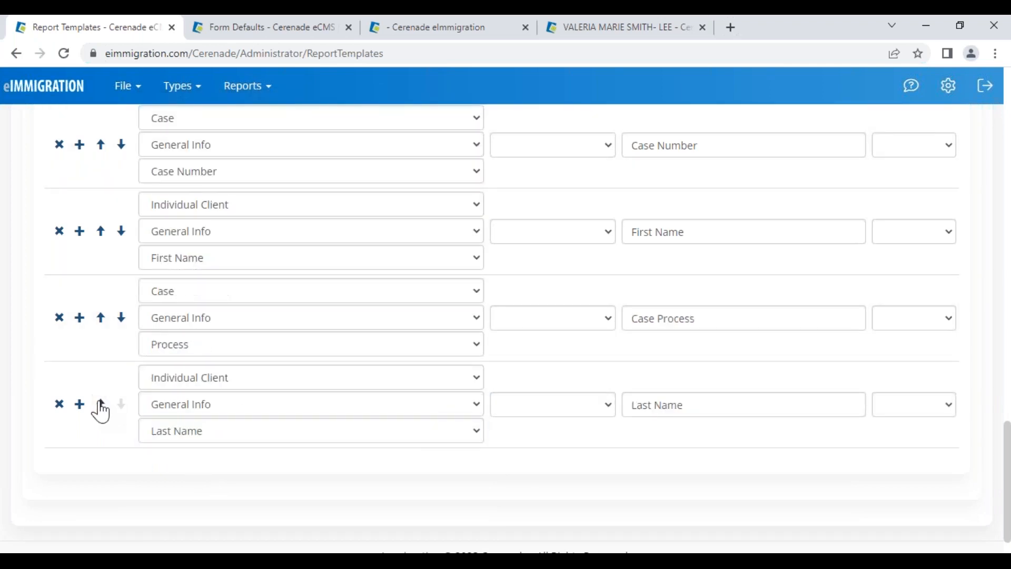
click(101, 317)
click(100, 231)
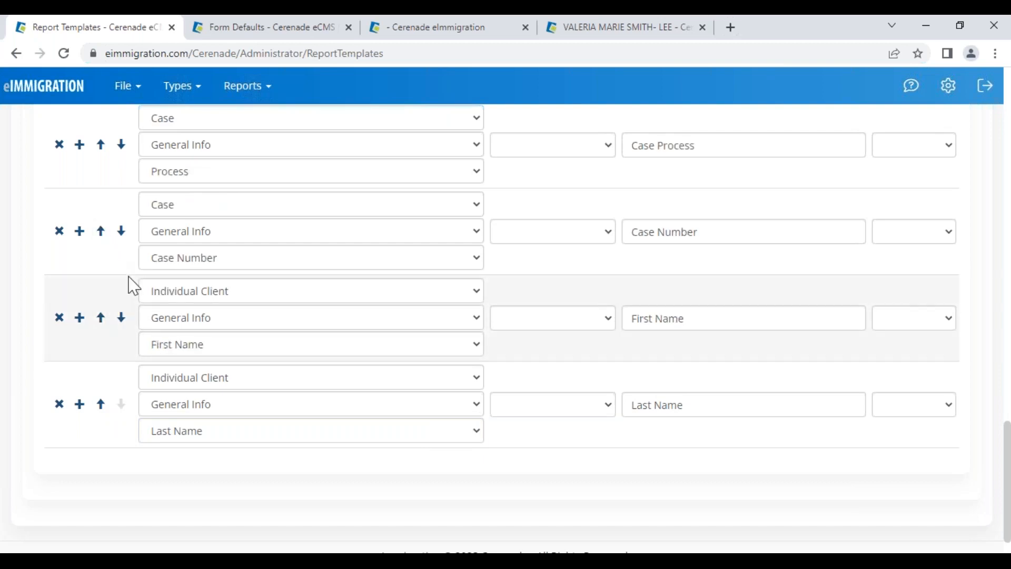
Delete the First Name and Last Name columns
scroll(133, 286, up, 5)
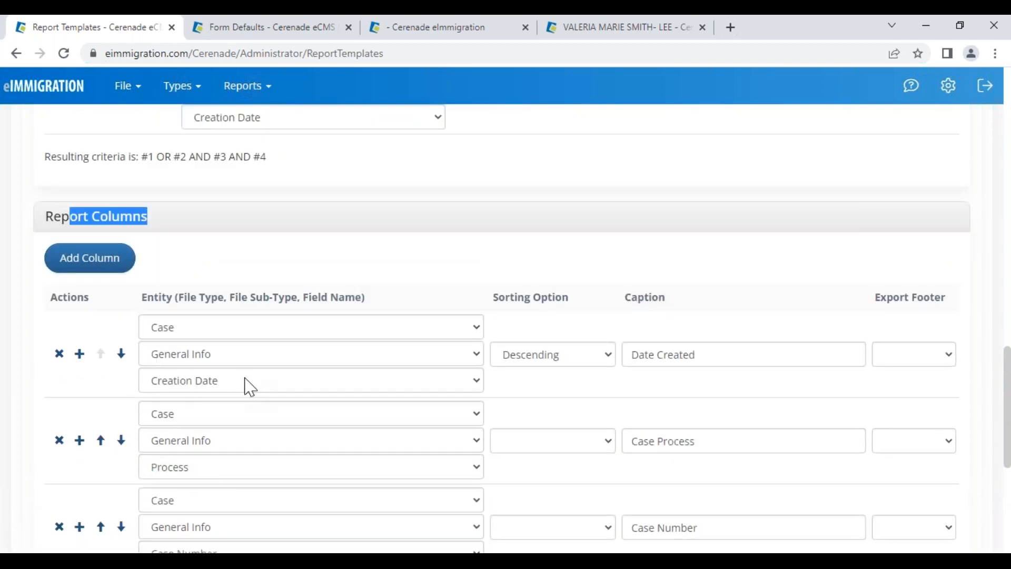
scroll(247, 387, down, 1)
scroll(219, 383, down, 2)
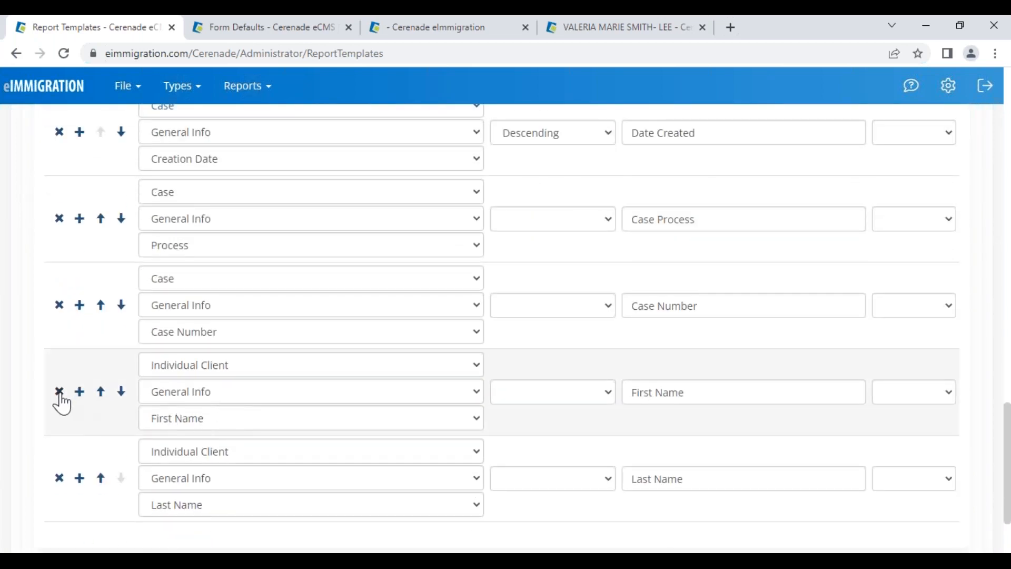
click(59, 391)
click(59, 391)
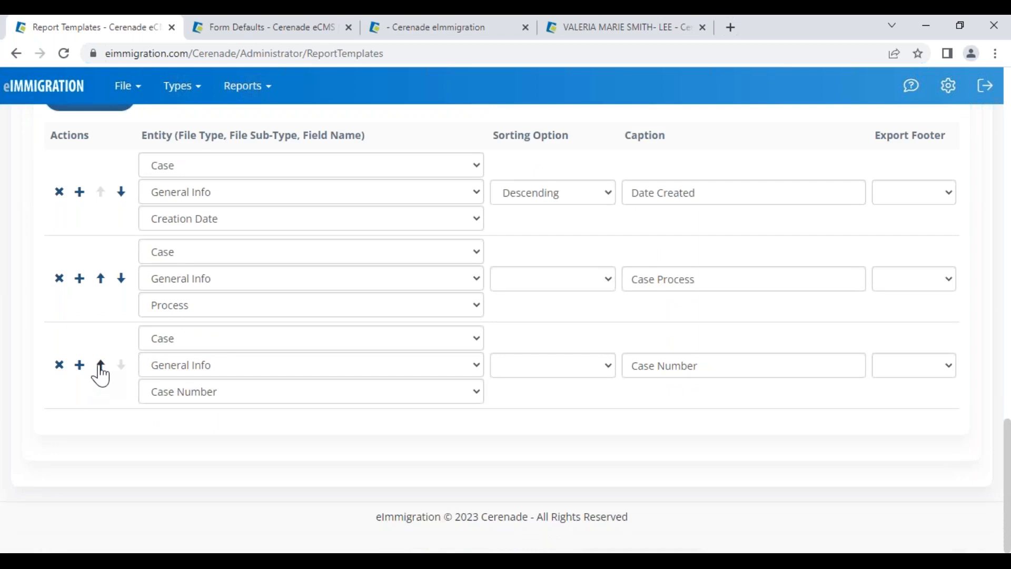
Add a Client > General Info > Name column below Case Number
click(79, 365)
click(174, 369)
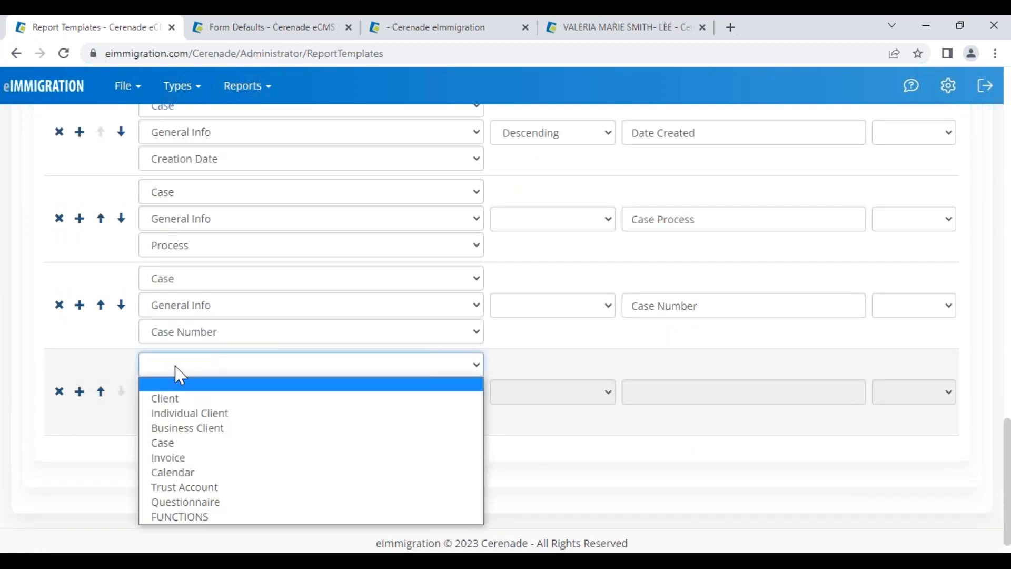
click(170, 400)
click(177, 397)
click(201, 240)
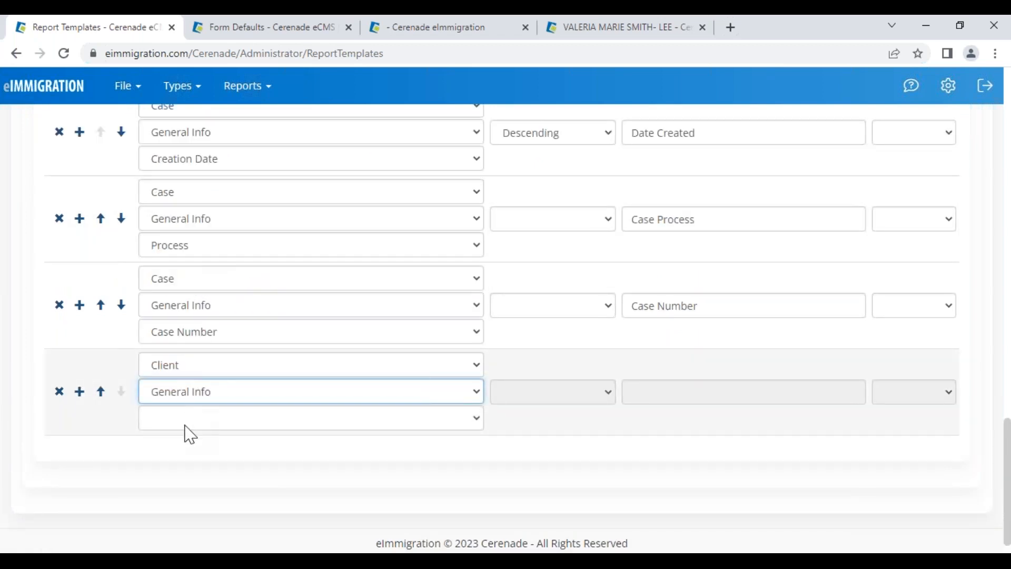
click(186, 427)
click(185, 324)
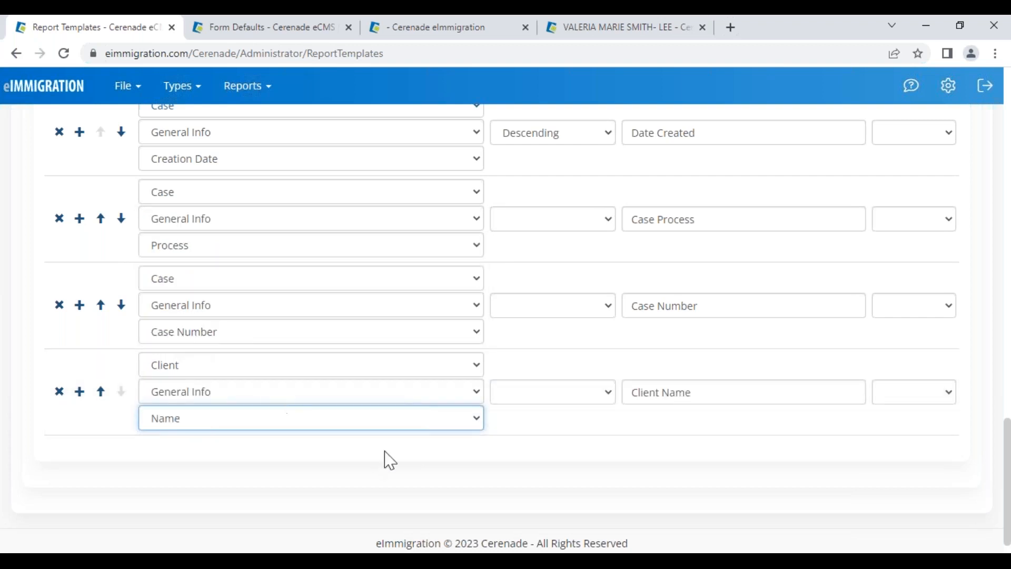
click(416, 460)
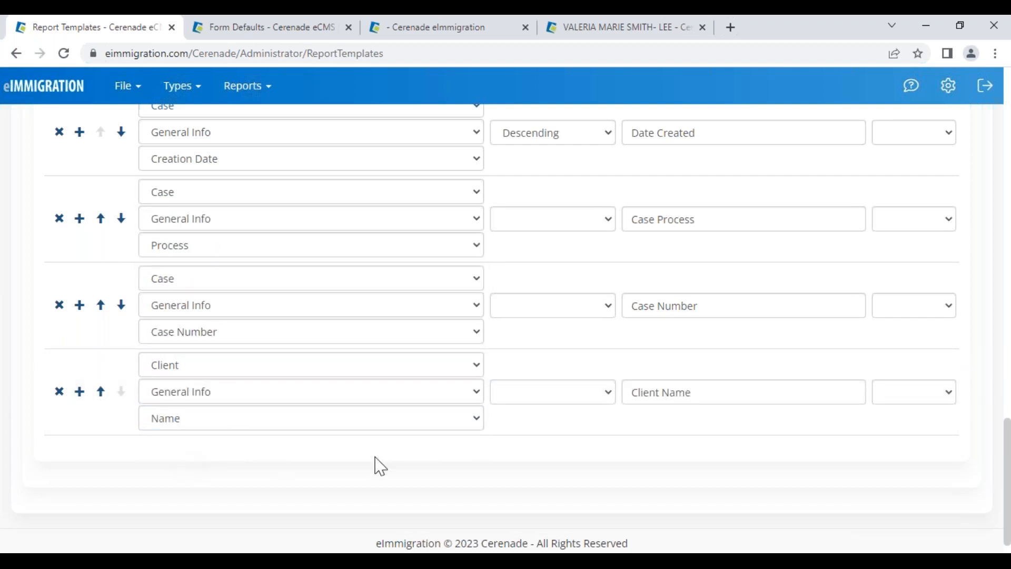
scroll(542, 428, up, 3)
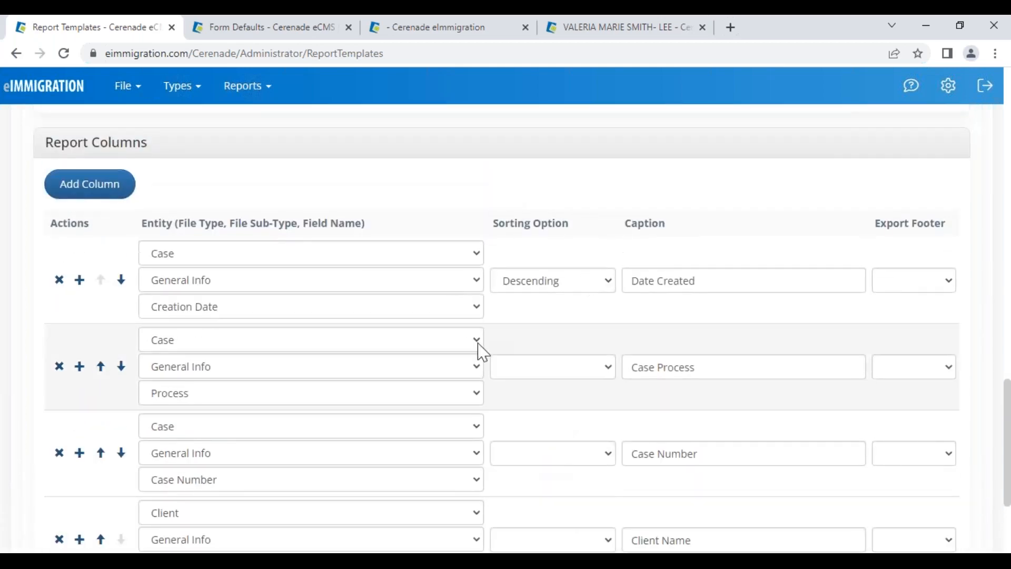
Remove the descending sort from Date Created and test the template
click(541, 289)
click(535, 297)
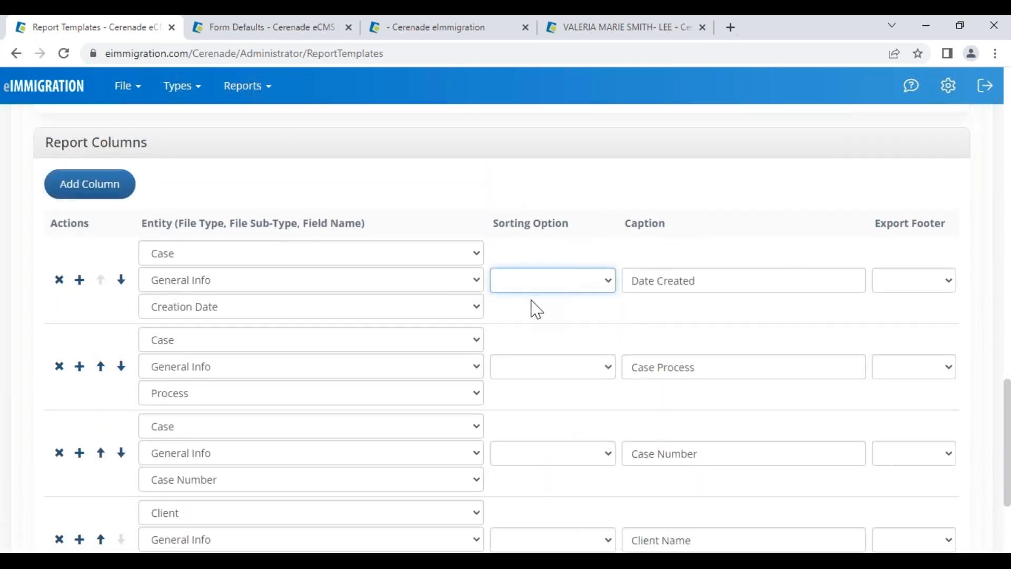
scroll(527, 332, up, 15)
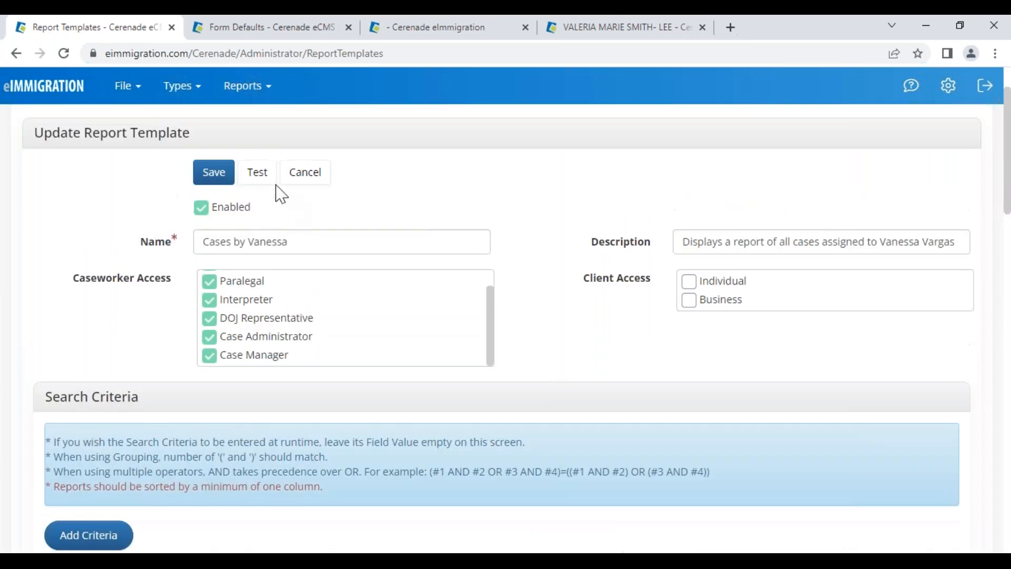
click(257, 173)
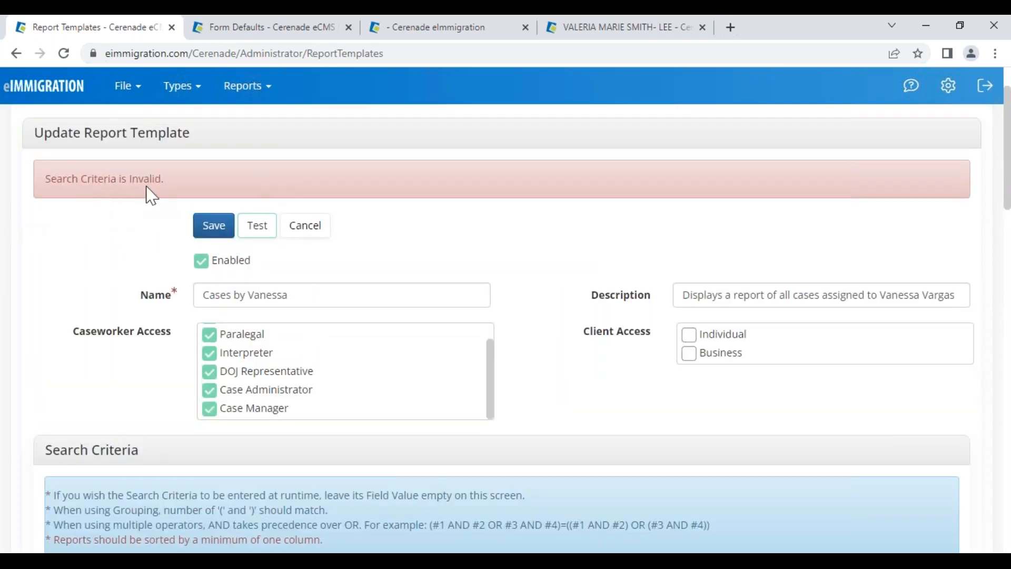
Sort Date Created ascending and run the test again
scroll(390, 434, down, 15)
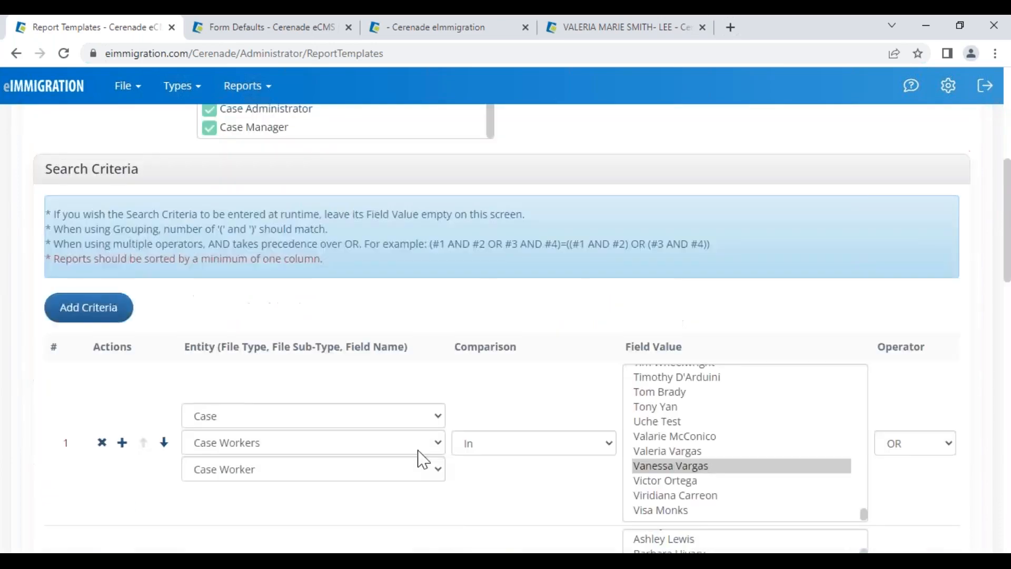
scroll(518, 462, down, 5)
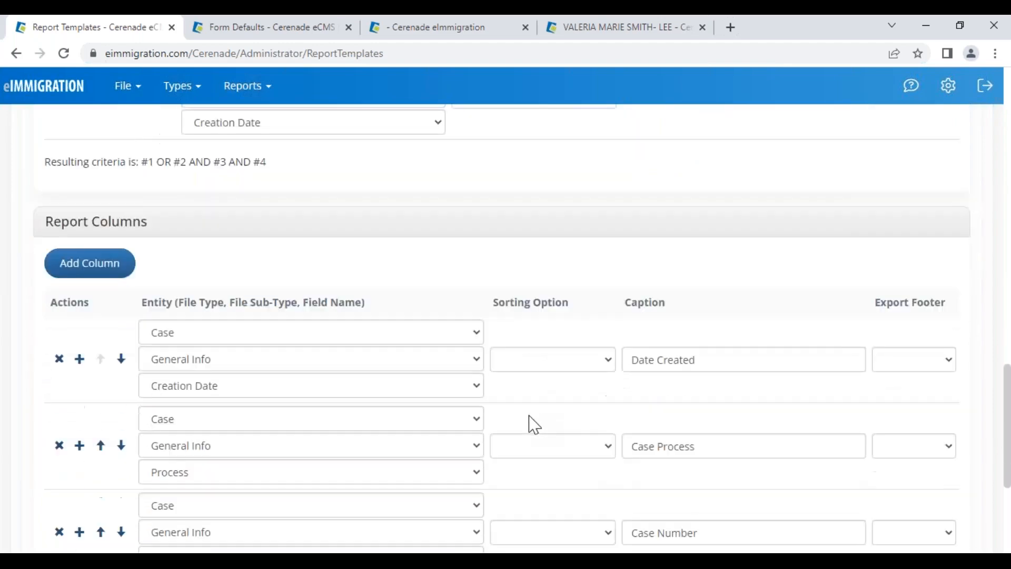
click(527, 477)
click(529, 294)
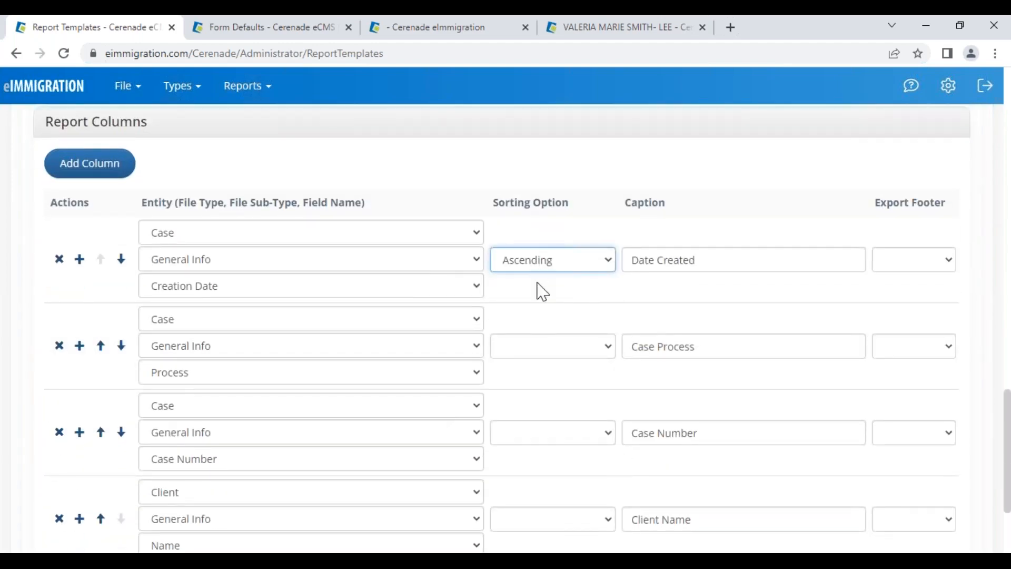
scroll(545, 345, up, 15)
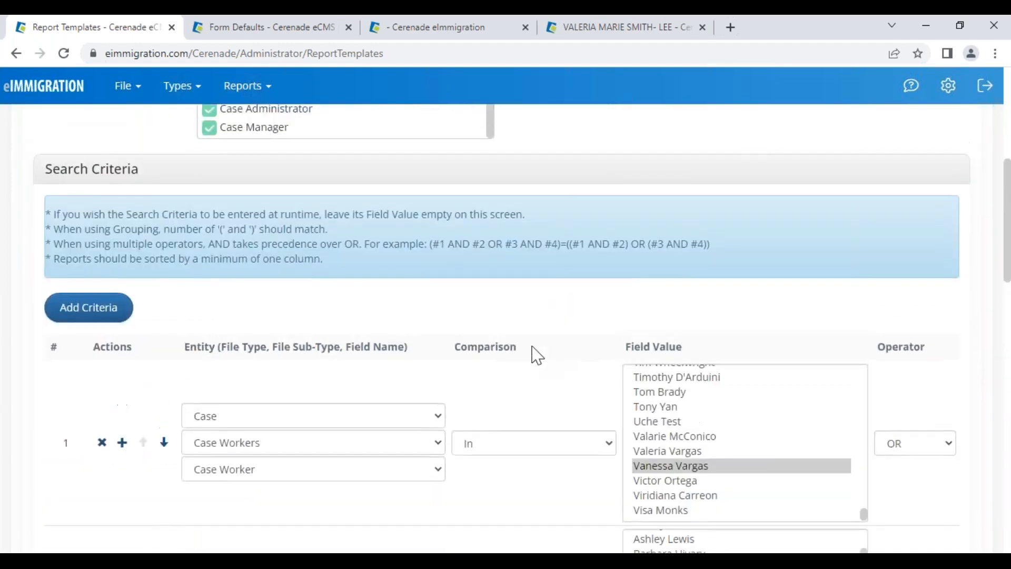
click(258, 301)
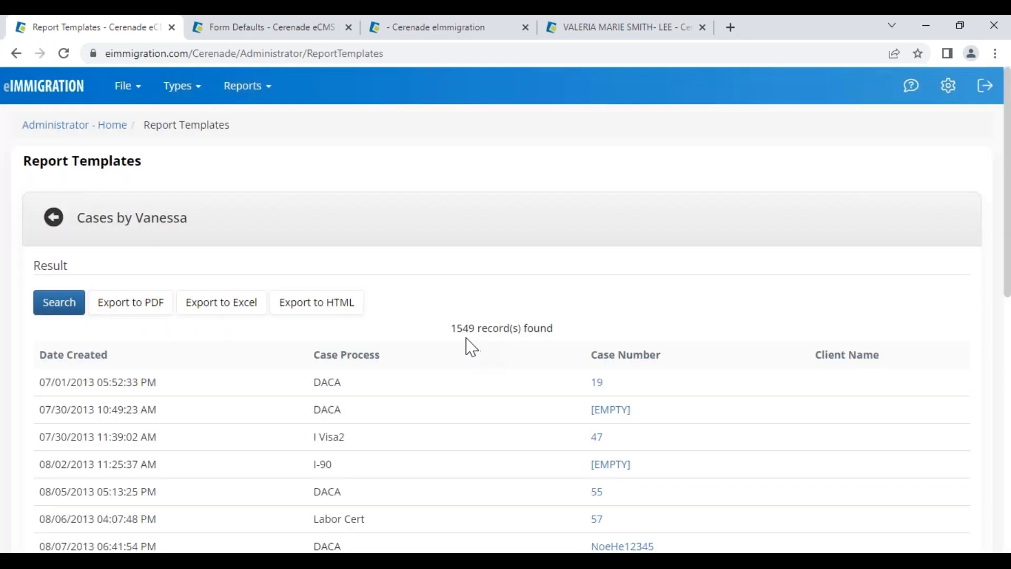
Note the 1549 records found and return to the template's update form
drag(452, 329, 514, 333)
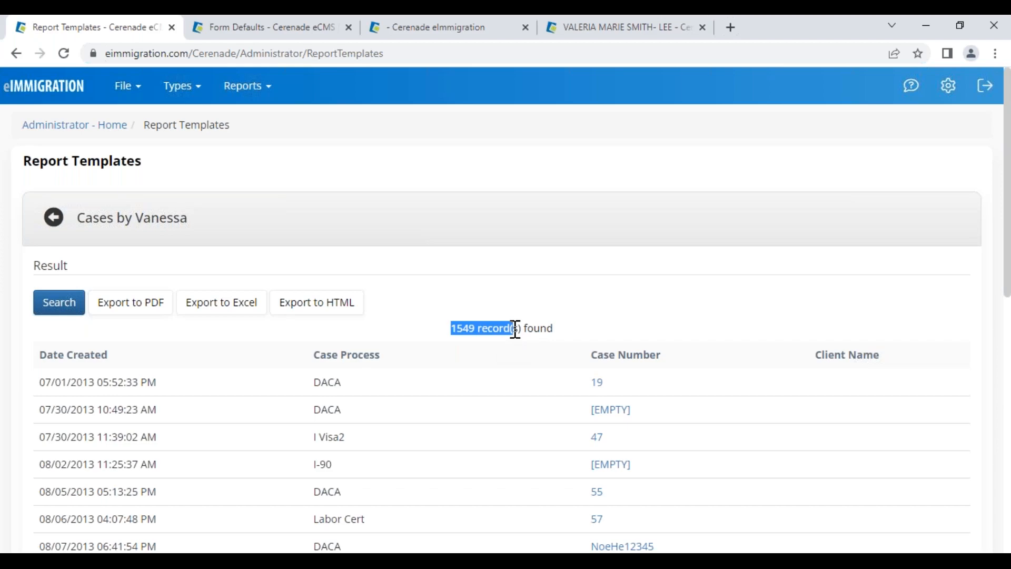
drag(62, 382, 112, 382)
click(55, 226)
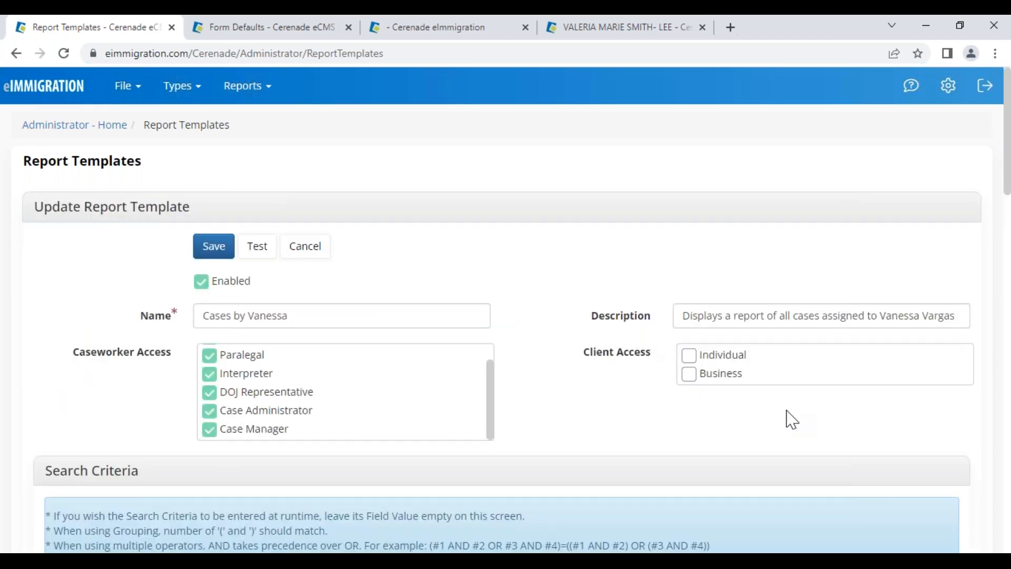
Set the criteria operators so row 1 uses OR and row 2 uses AND
scroll(792, 420, down, 10)
scroll(887, 402, up, 3)
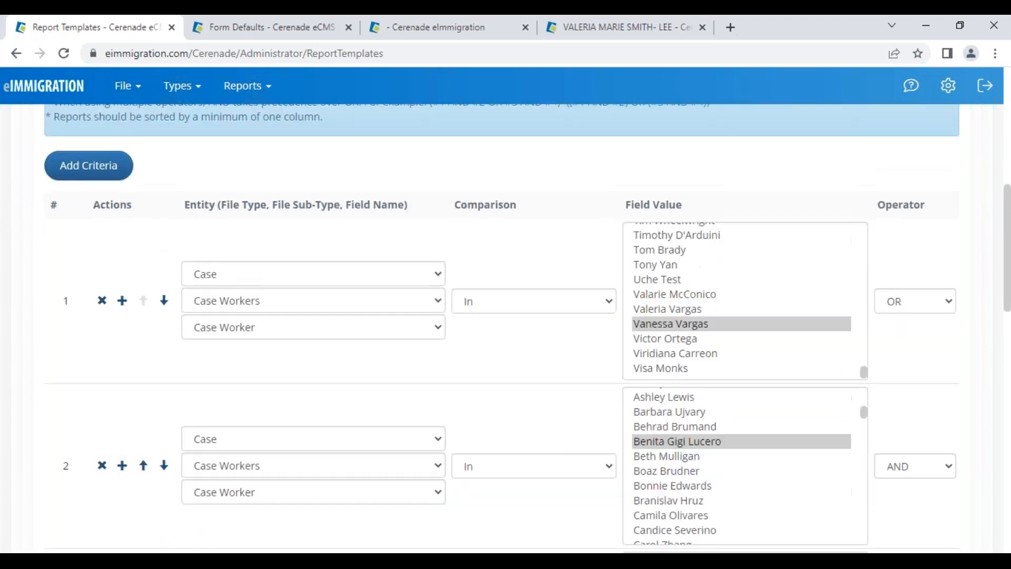
click(913, 309)
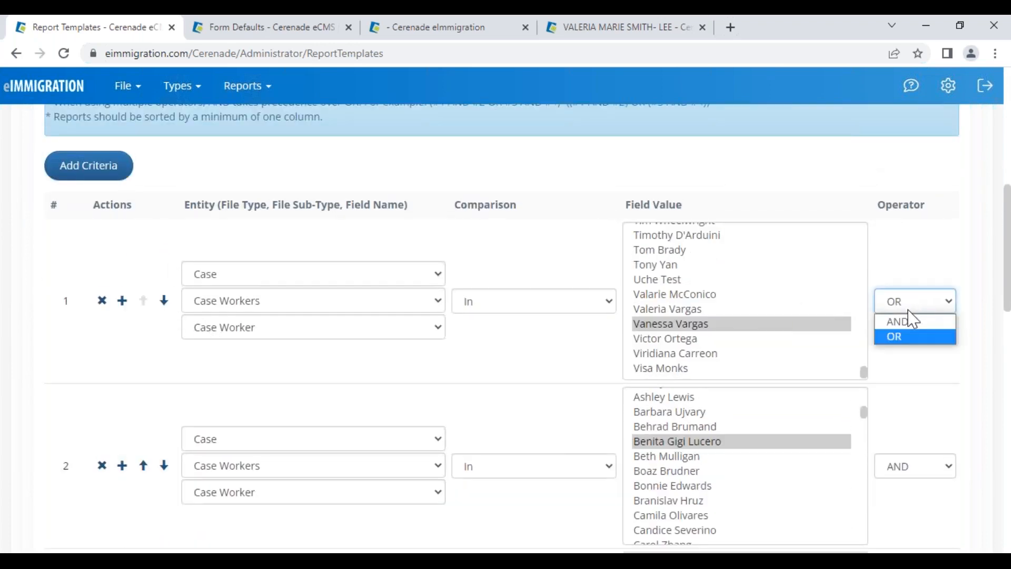
click(919, 338)
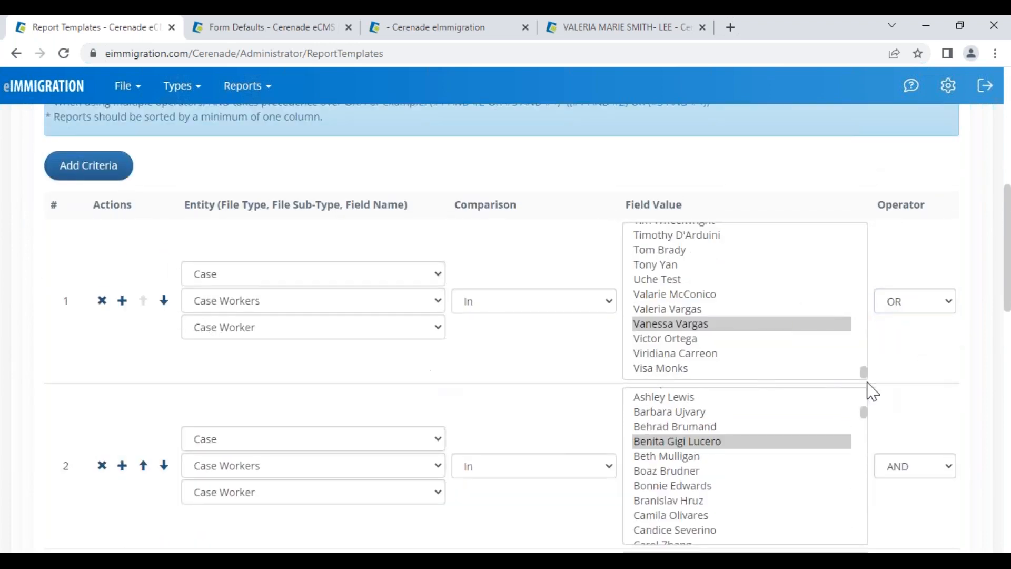
scroll(948, 372, down, 1)
scroll(942, 384, up, 3)
click(923, 451)
click(911, 470)
scroll(916, 477, down, 4)
click(912, 397)
click(912, 427)
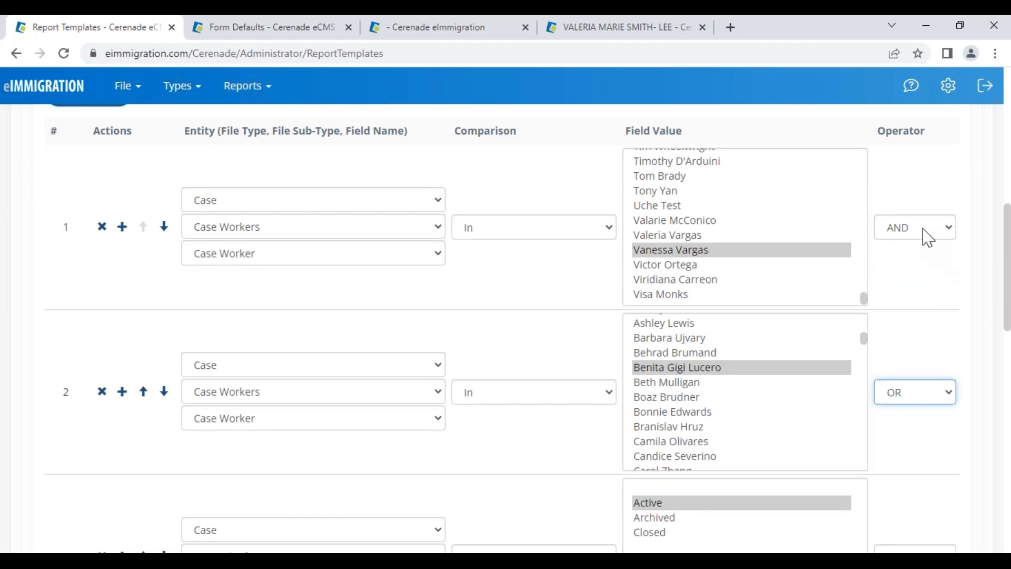
click(917, 233)
click(907, 263)
click(929, 394)
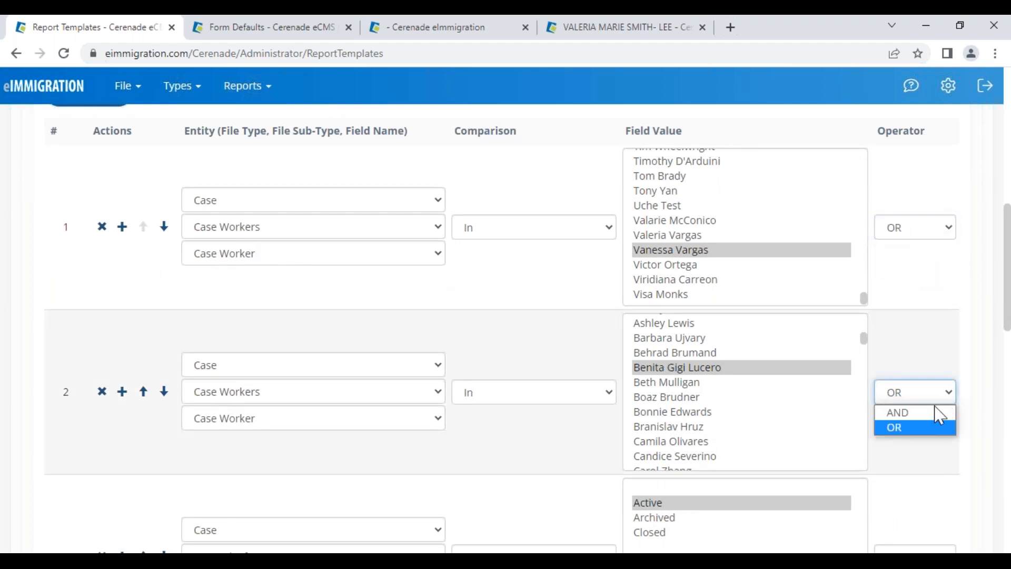
click(923, 413)
Add a Begin Group '(' criteria row and move it to the top
scroll(112, 316, up, 1)
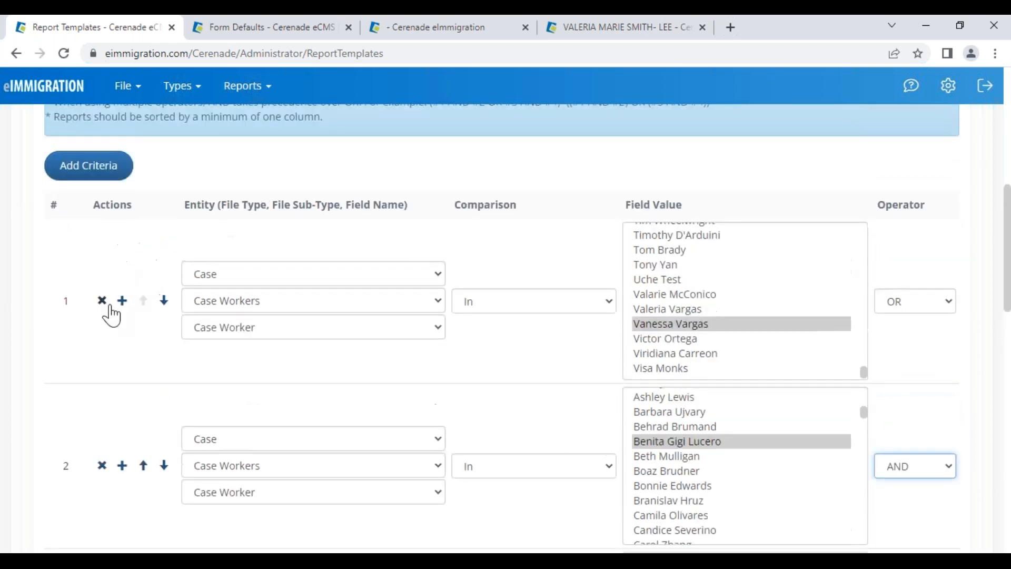
click(122, 301)
click(230, 401)
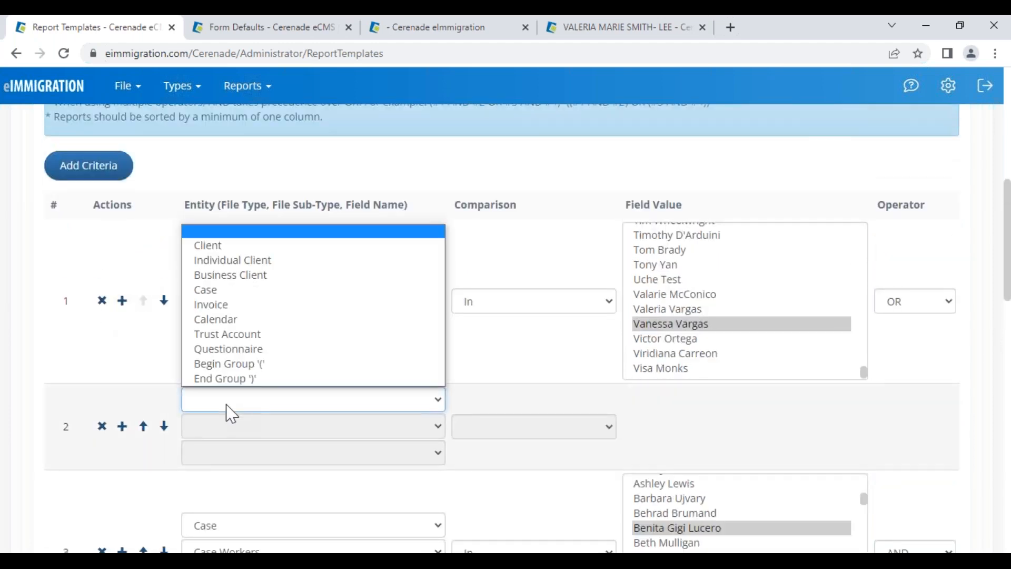
click(234, 362)
click(142, 427)
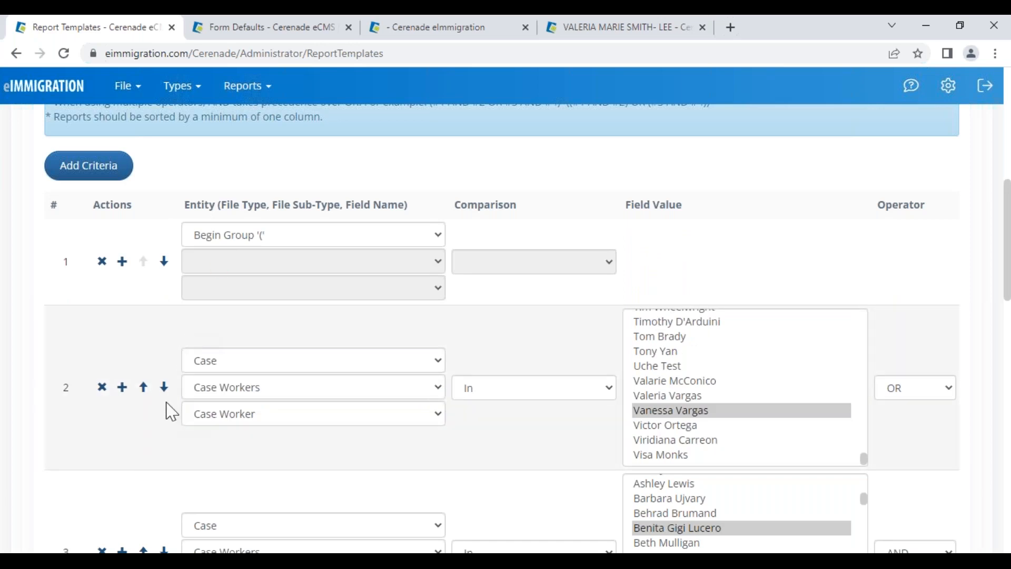
Add an End Group ')' row placed below the second case-worker criterion
click(121, 388)
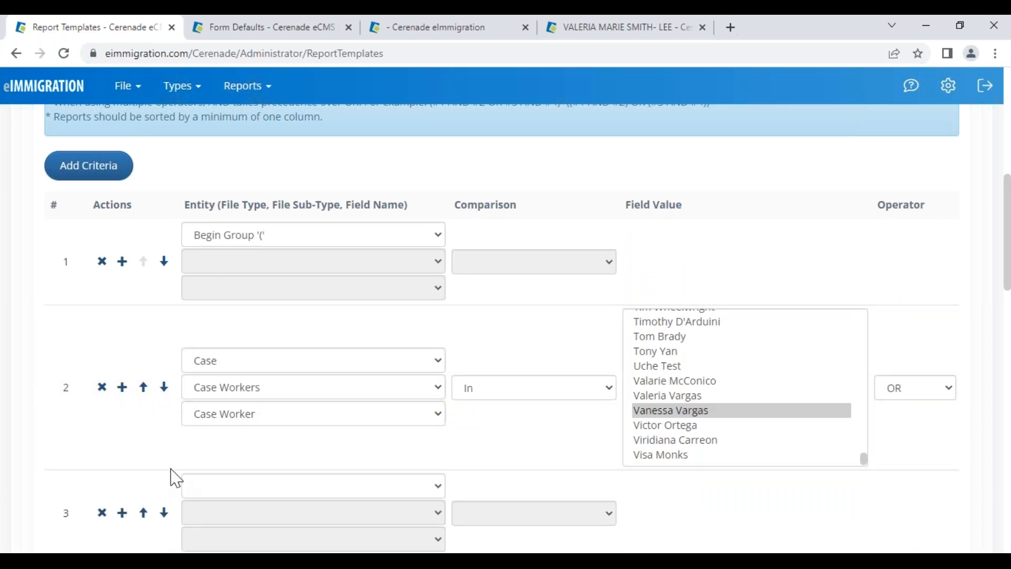
scroll(174, 470, down, 2)
click(232, 411)
click(234, 394)
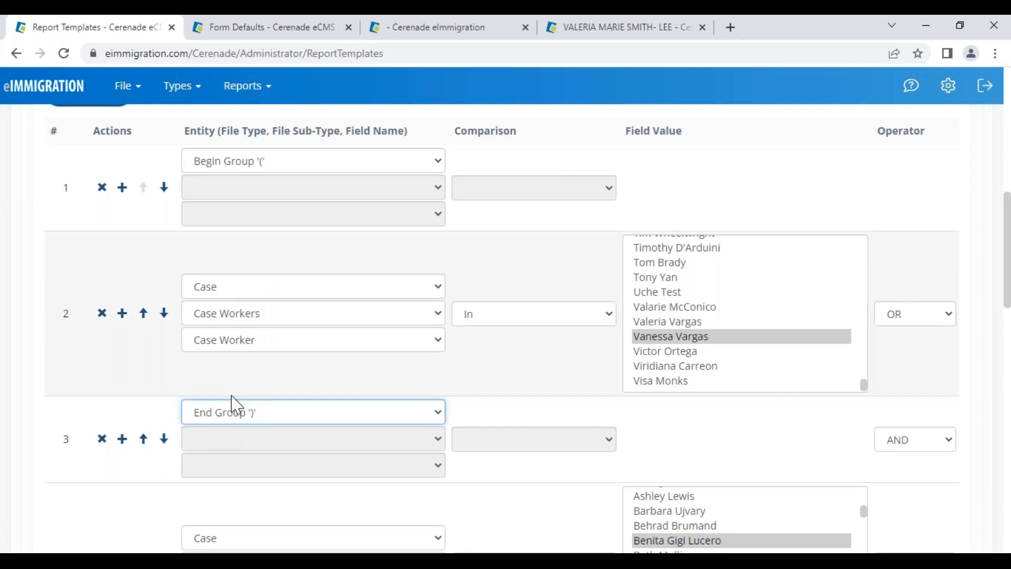
click(144, 441)
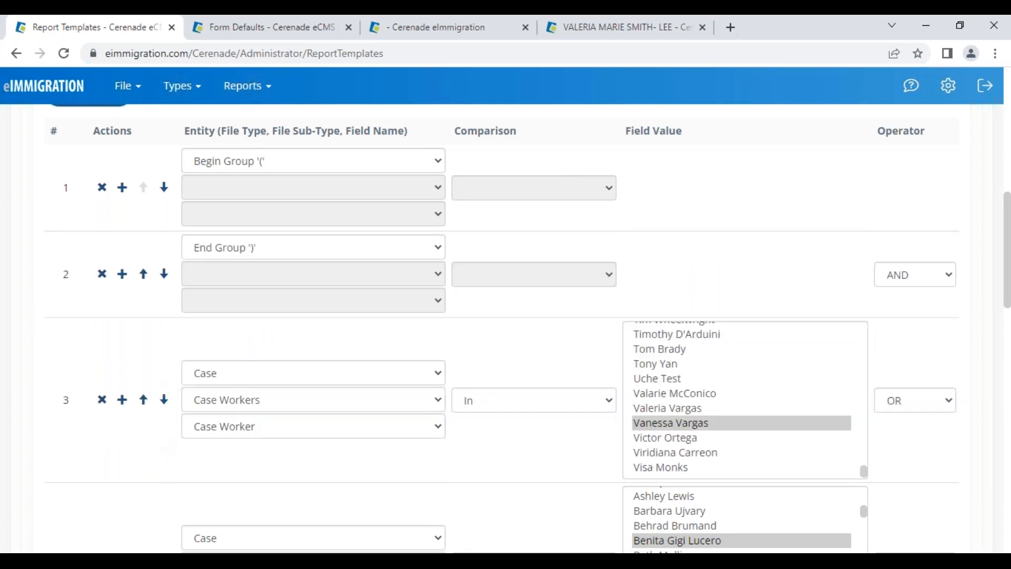
scroll(395, 368, up, 2)
click(163, 346)
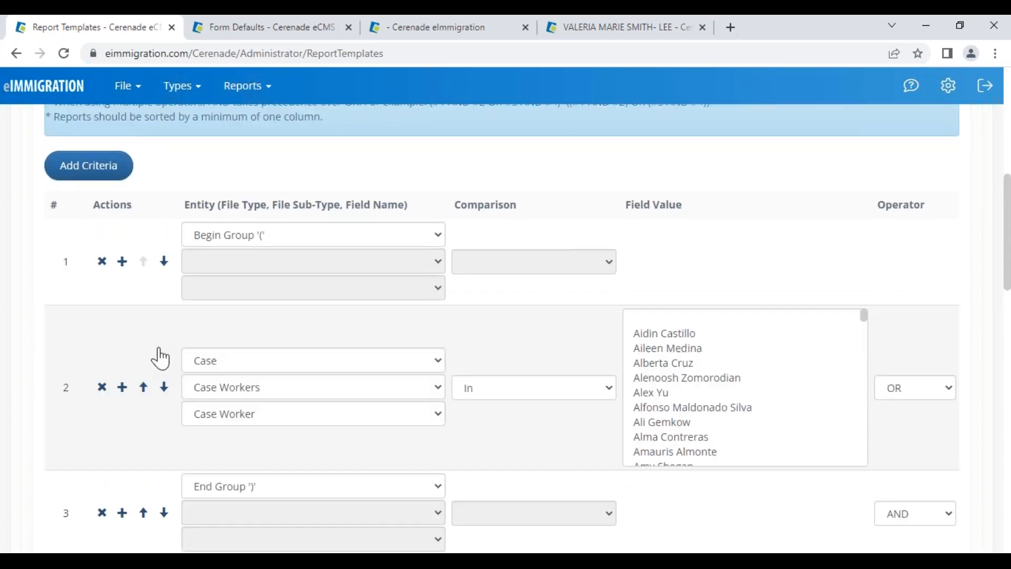
click(164, 387)
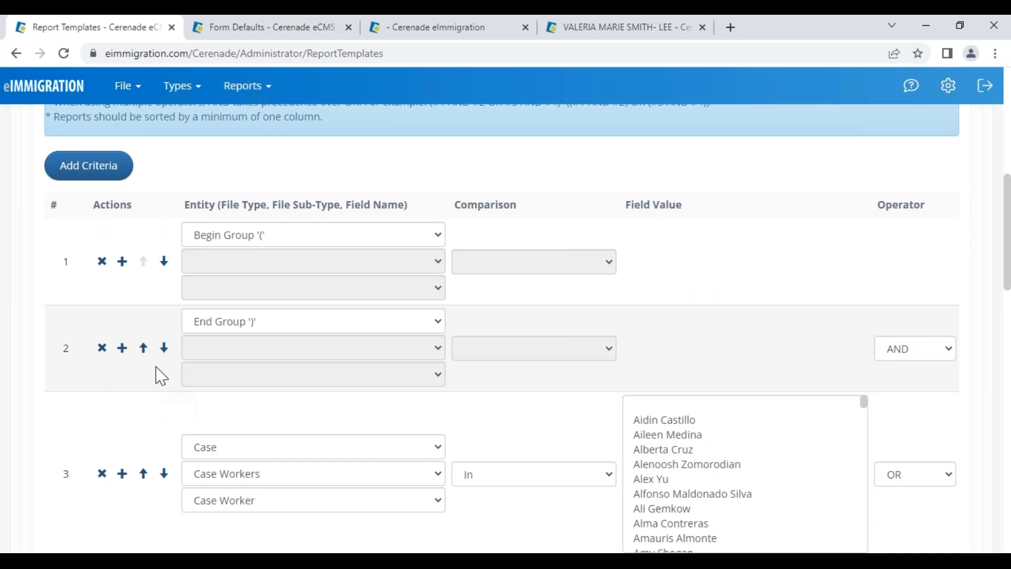
click(164, 347)
scroll(190, 469, down, 2)
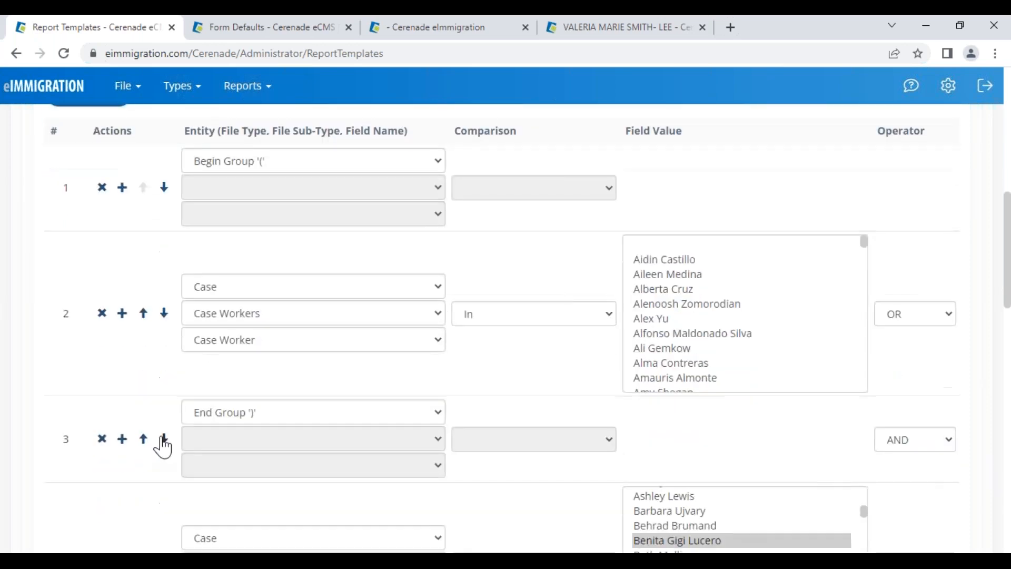
click(163, 440)
click(163, 479)
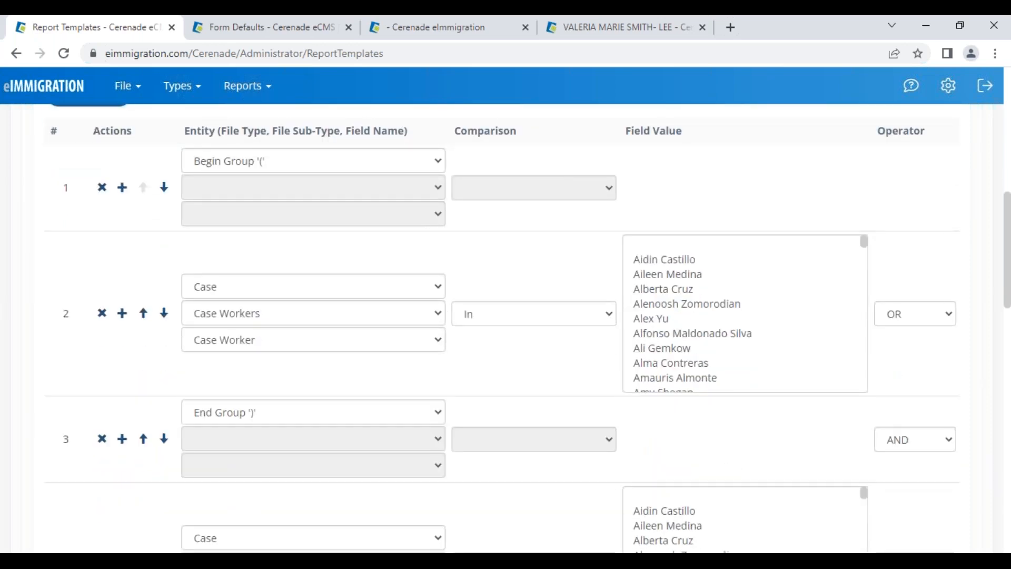
click(164, 438)
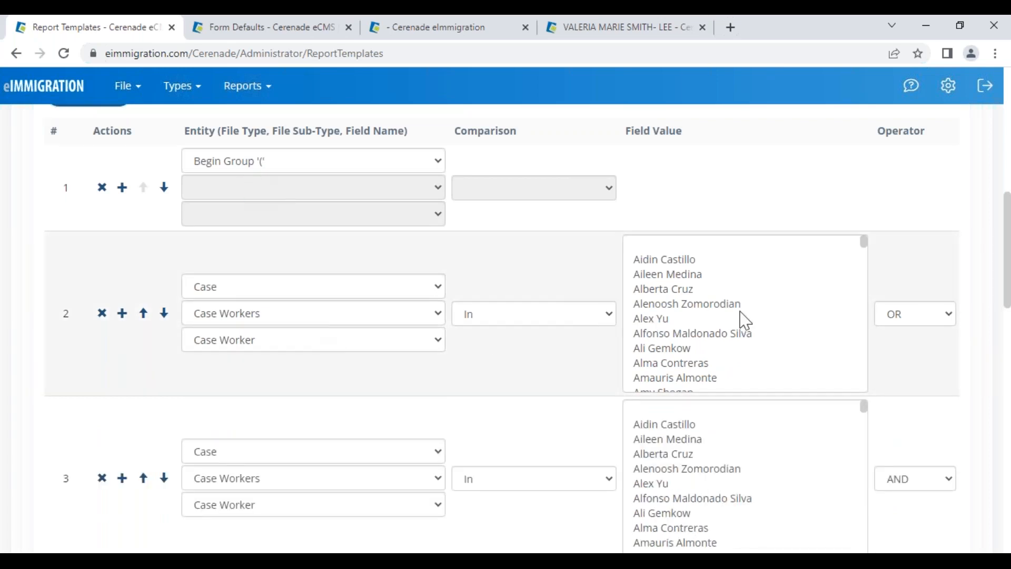
Reselect the case workers in rows 2 and 3, then test the Cases by Vanessa report
scroll(758, 345, down, 10)
scroll(758, 348, up, 10)
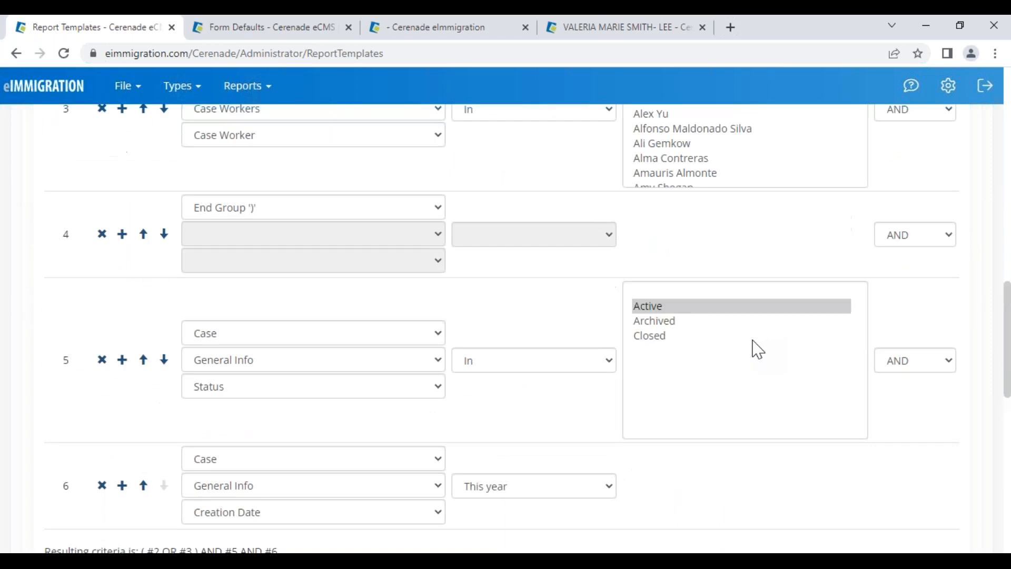
scroll(762, 349, up, 2)
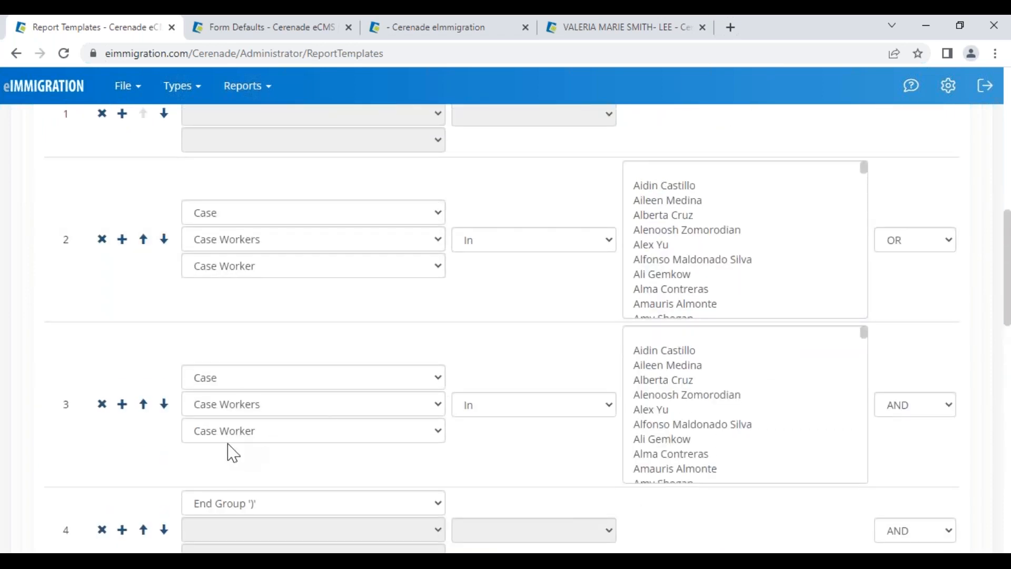
scroll(768, 377, down, 5)
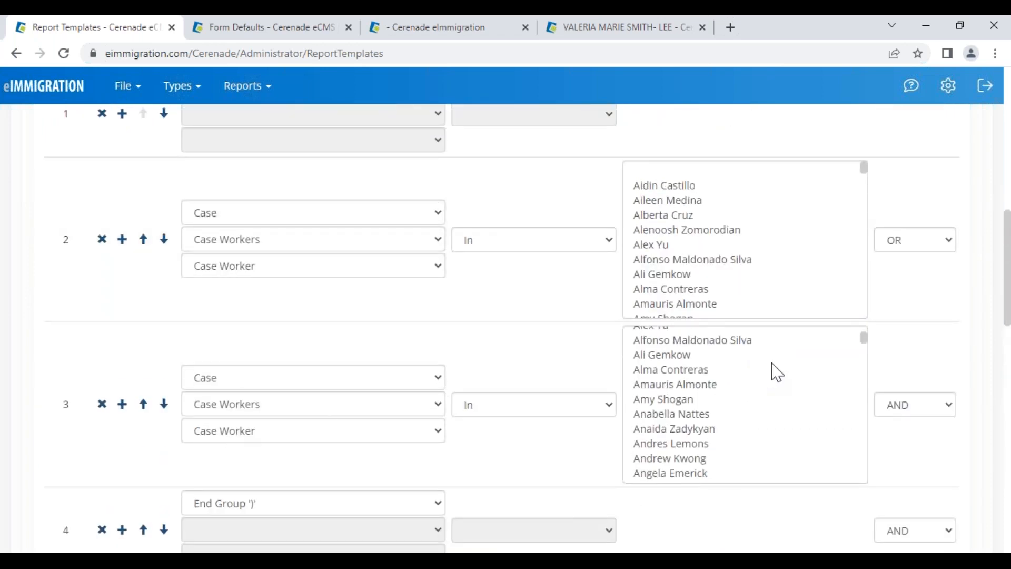
click(769, 379)
scroll(744, 248, down, 10)
scroll(739, 240, down, 15)
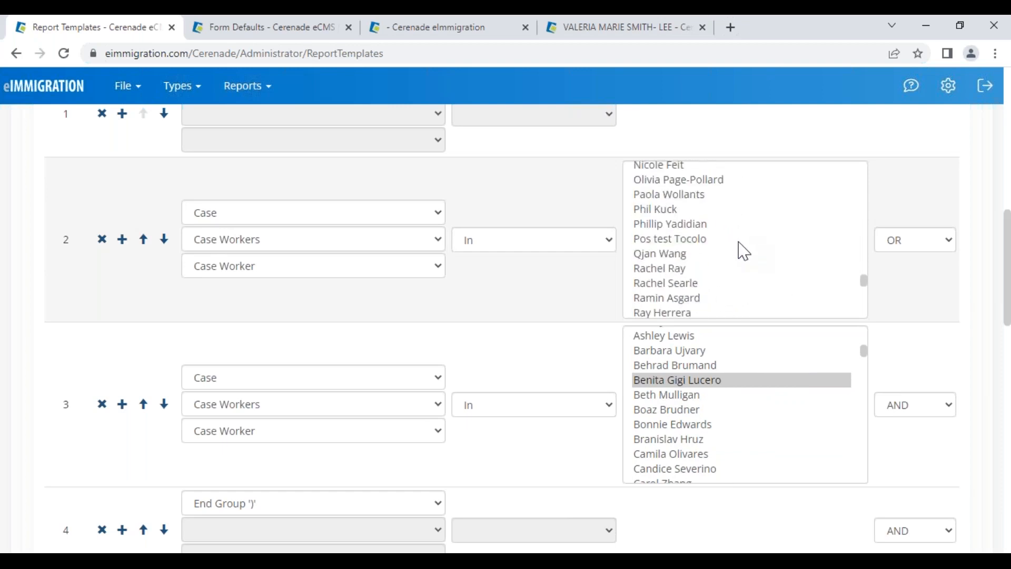
click(738, 258)
scroll(379, 418, down, 4)
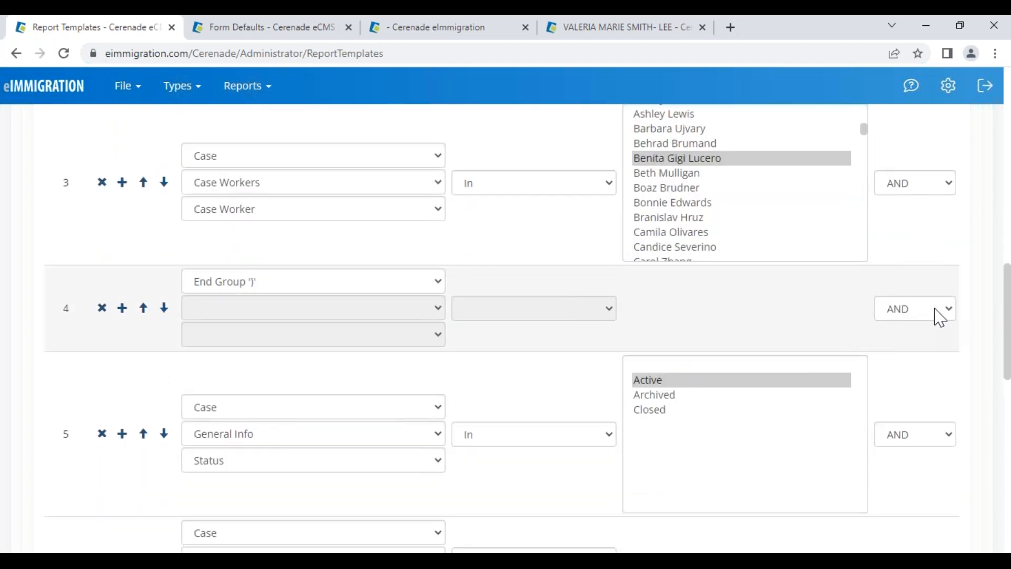
scroll(532, 492, down, 3)
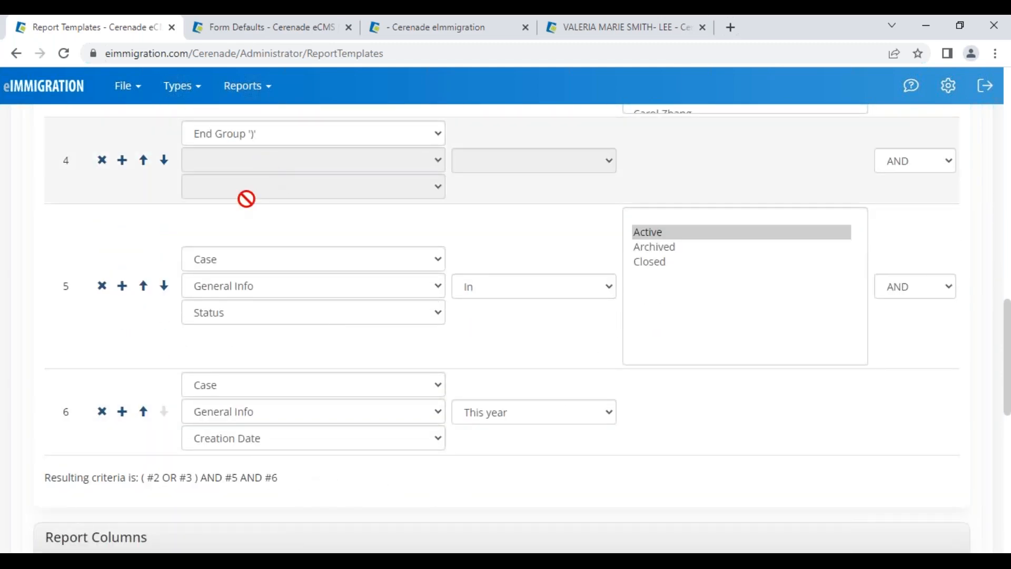
scroll(225, 295, up, 15)
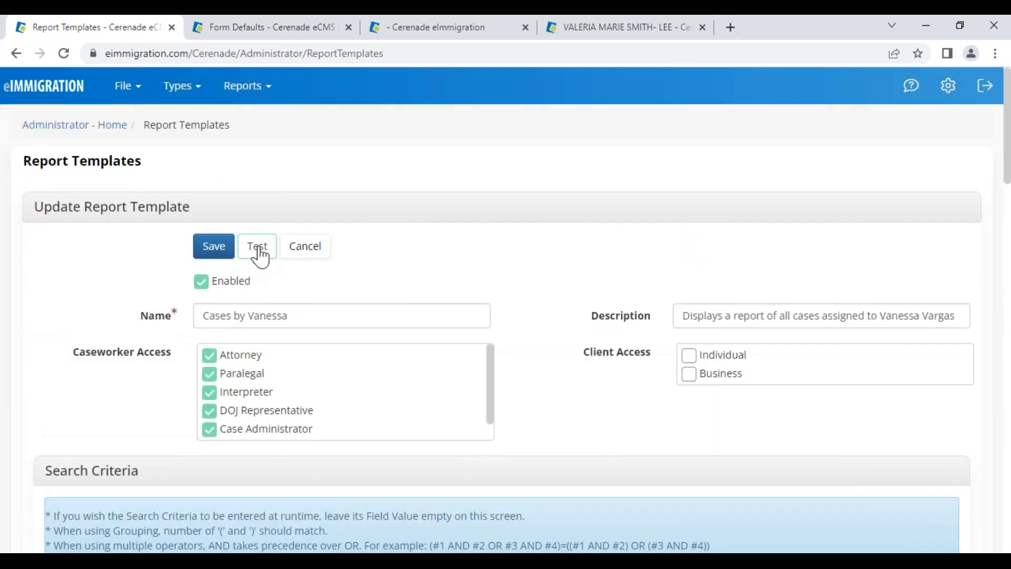
click(258, 248)
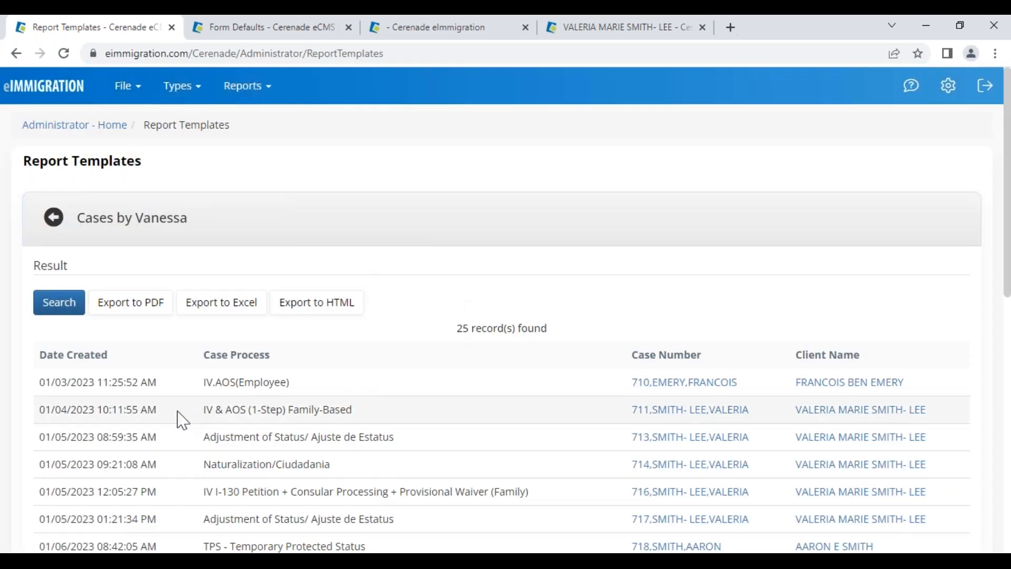
Check the 25 test results, then go back to the Cases by Vanessa update form
drag(45, 383, 101, 382)
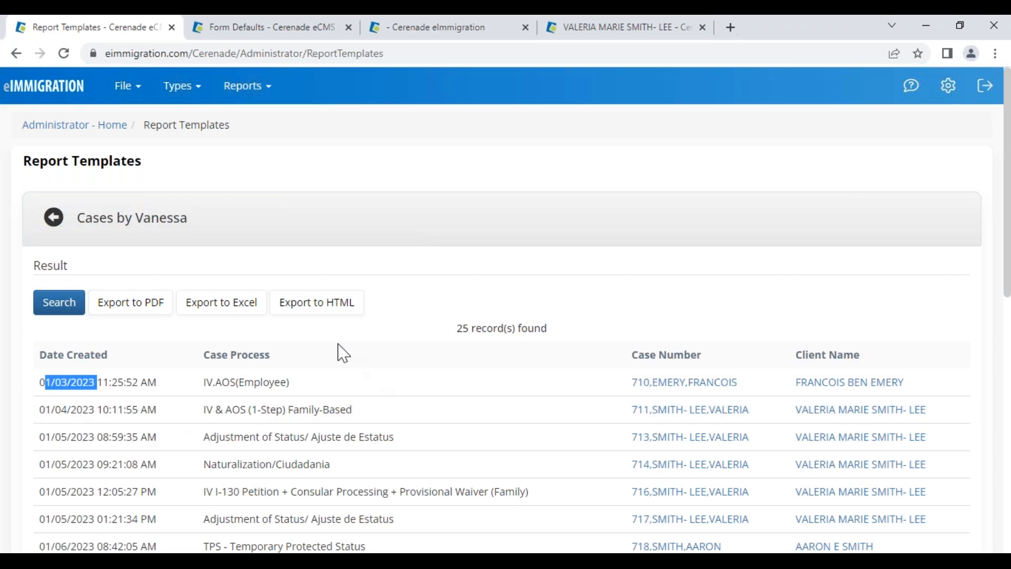
click(58, 231)
scroll(242, 421, down, 15)
Insert a new report column set to Case > General Info, leaving its field empty
scroll(182, 495, down, 5)
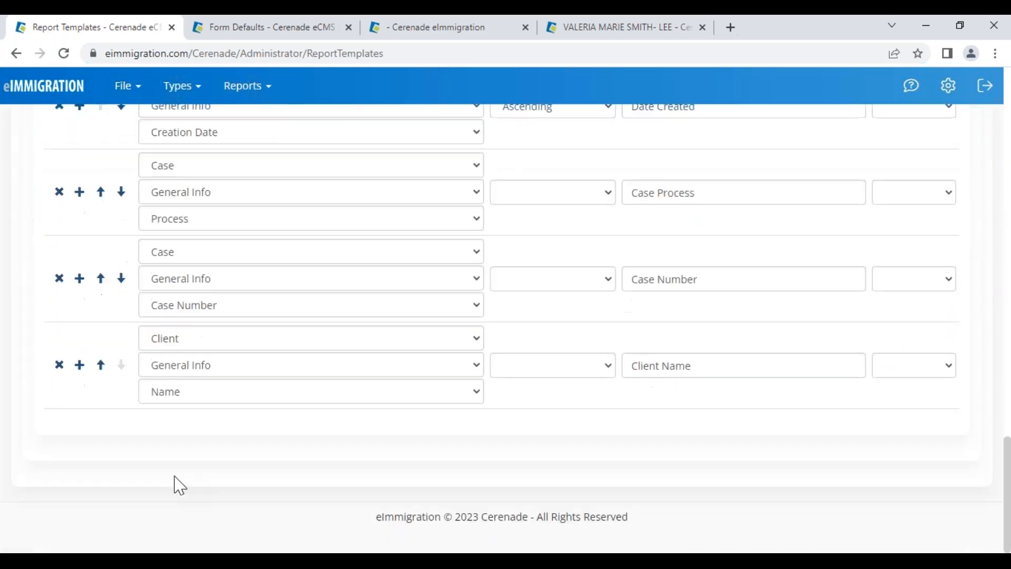
scroll(121, 364, up, 4)
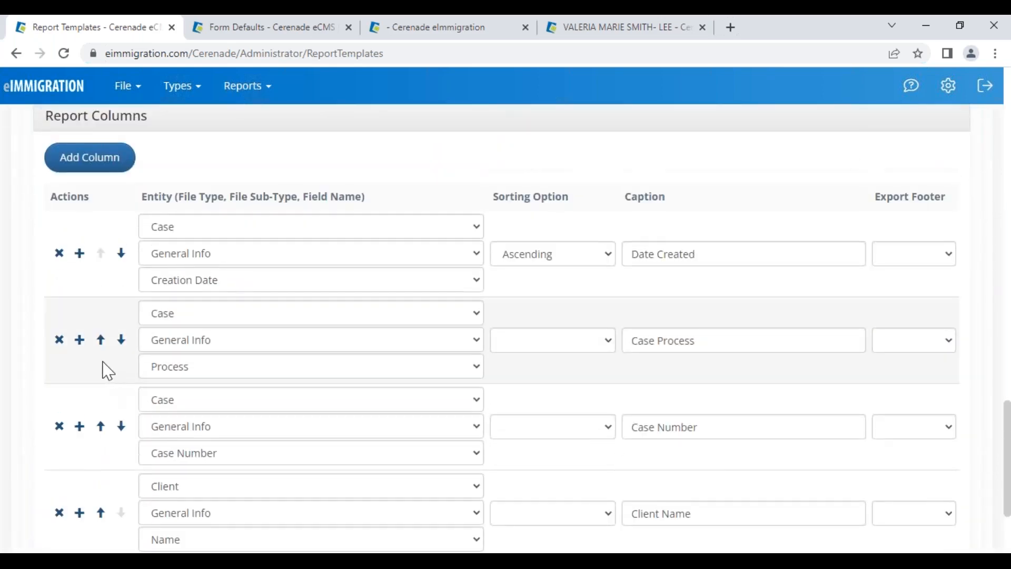
click(79, 340)
click(167, 403)
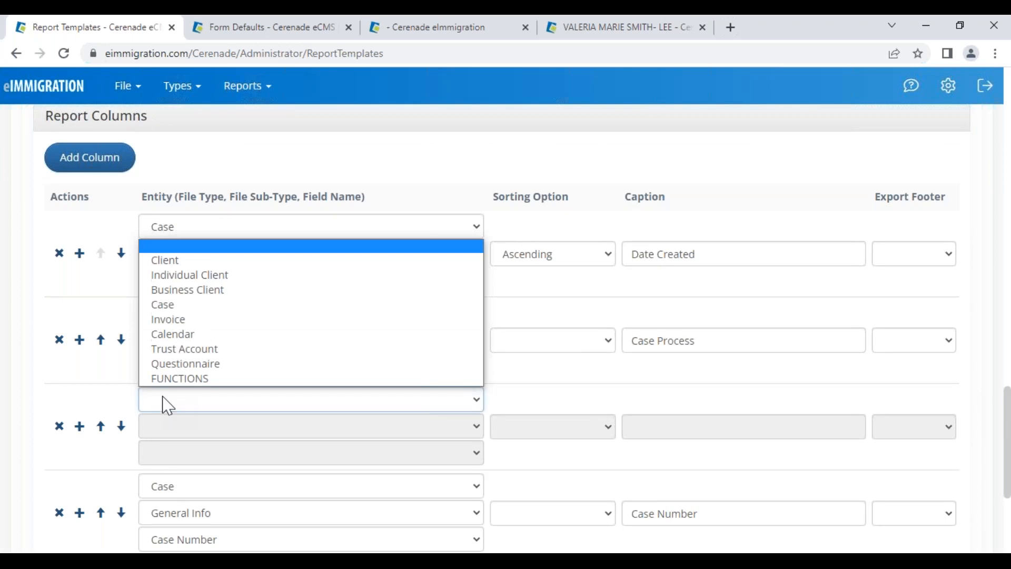
click(168, 305)
click(169, 424)
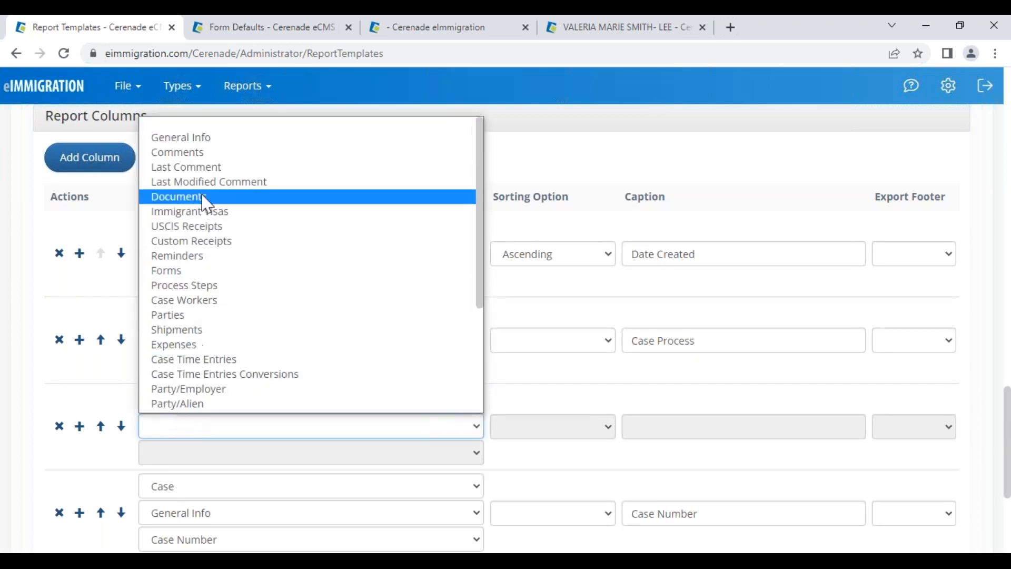
click(216, 139)
click(193, 454)
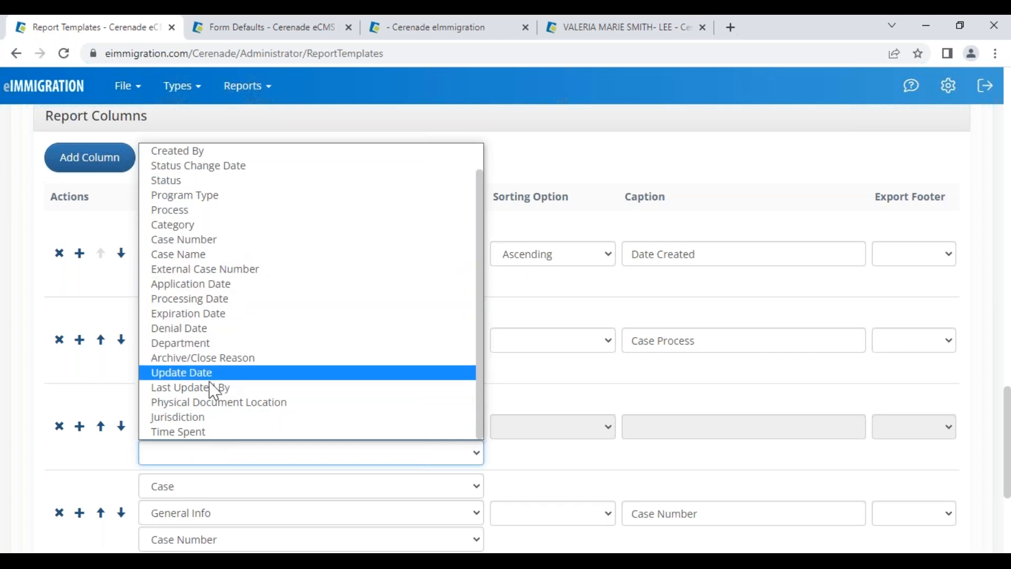
click(101, 426)
Change the Case Process column to Case > Case Workers > Case Worker and run a test
click(155, 434)
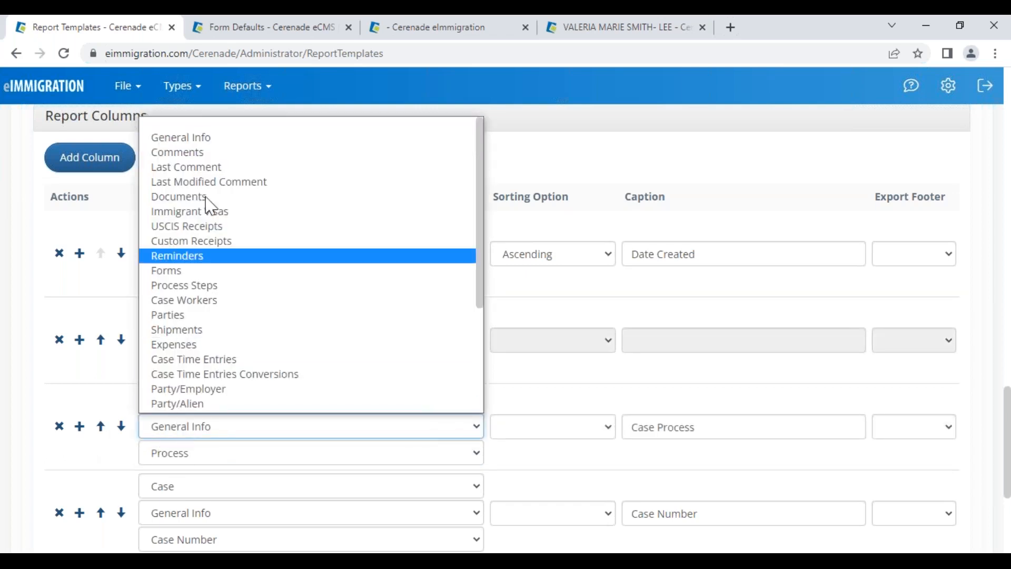
click(190, 419)
click(186, 447)
scroll(180, 433, down, 1)
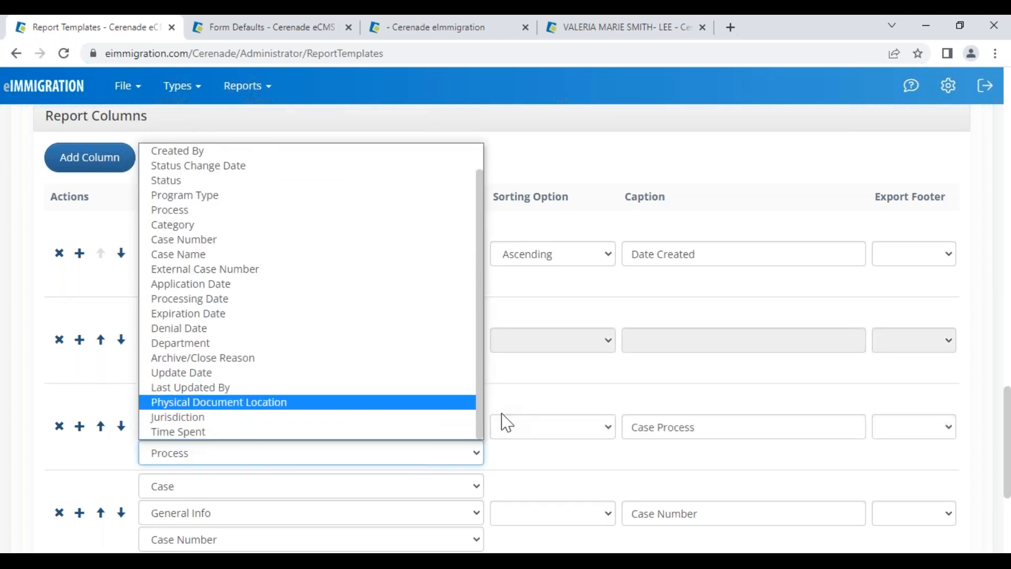
click(520, 403)
click(215, 428)
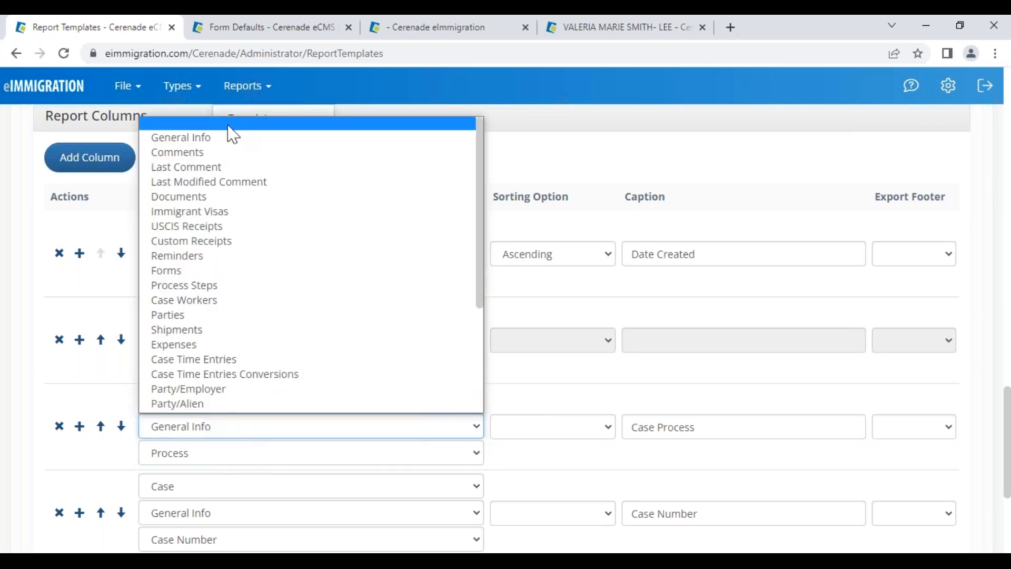
click(201, 302)
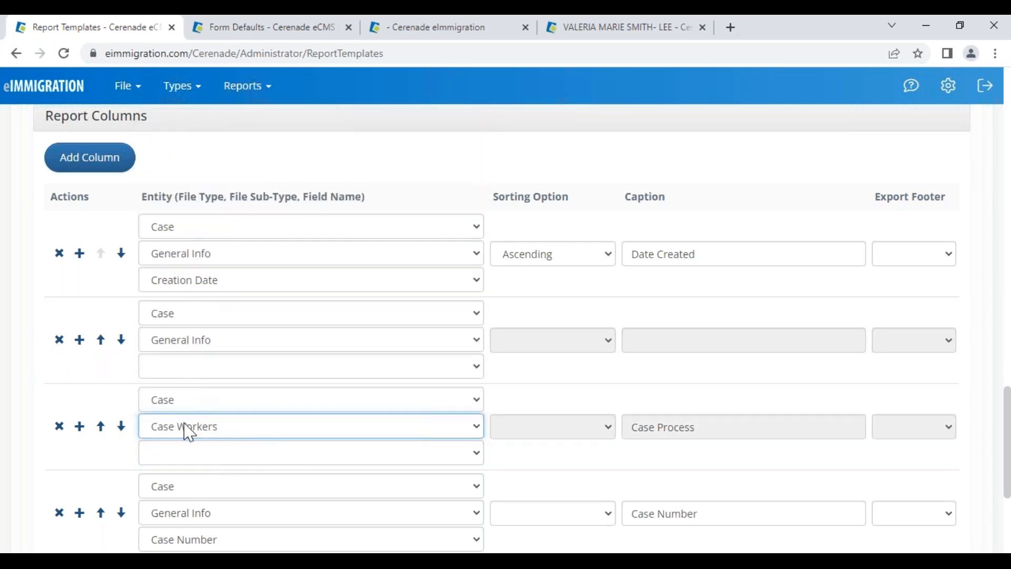
click(178, 454)
click(183, 226)
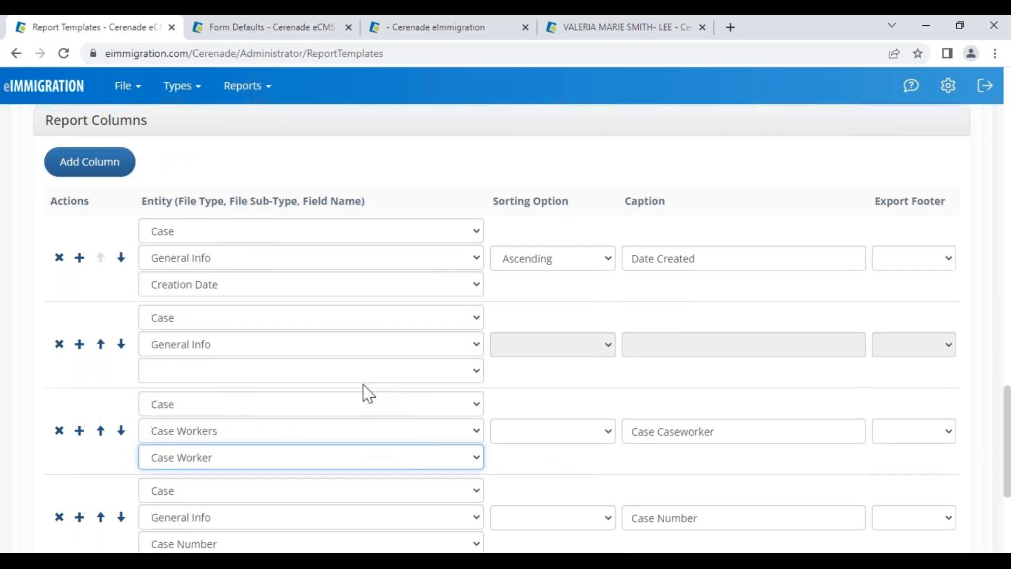
scroll(332, 323, up, 15)
click(257, 248)
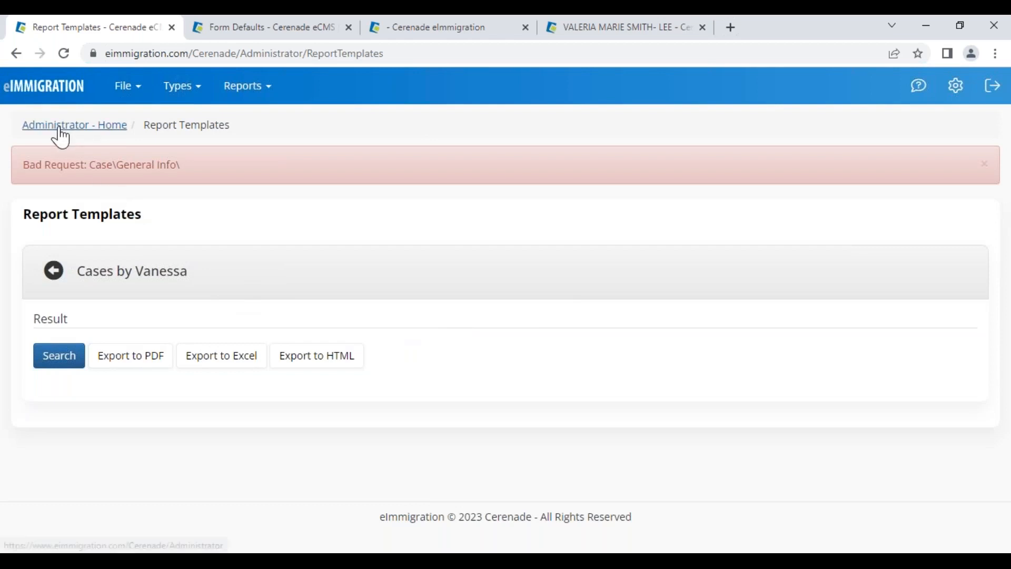
Return to the template and delete the empty report column row
drag(63, 137, 152, 235)
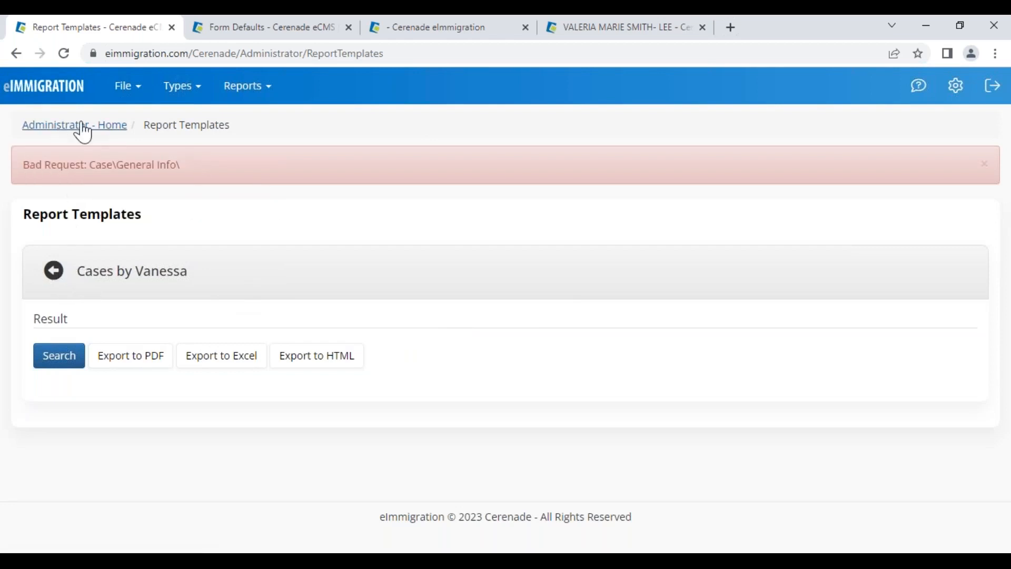
click(55, 281)
scroll(136, 400, down, 6)
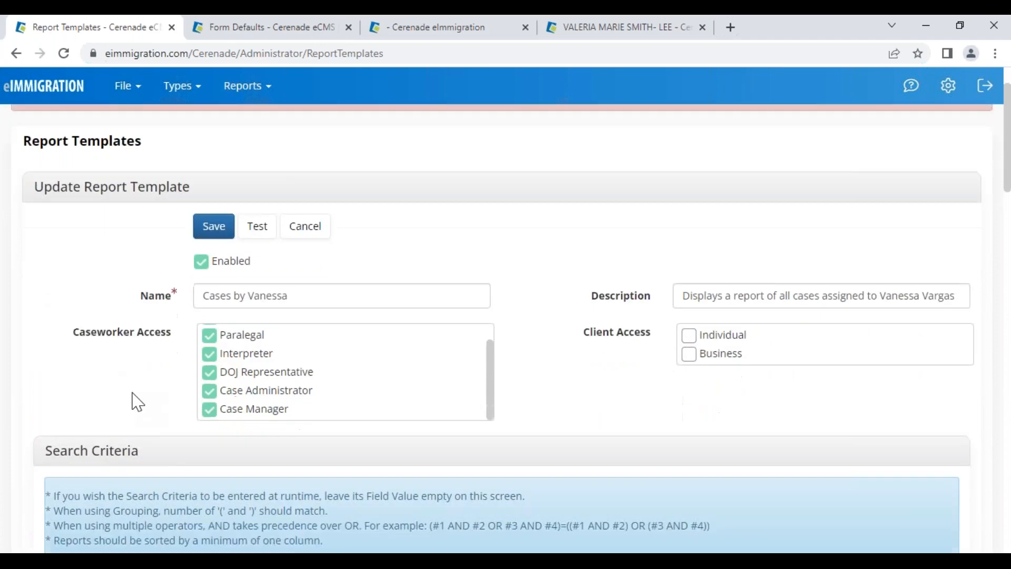
scroll(323, 389, down, 7)
scroll(323, 389, up, 4)
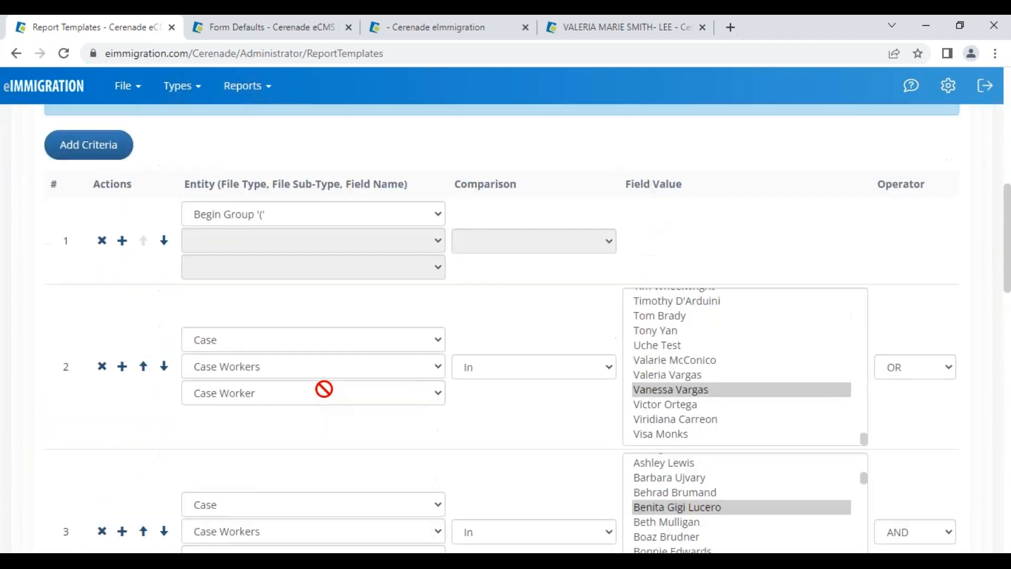
scroll(323, 388, down, 1)
scroll(472, 345, down, 12)
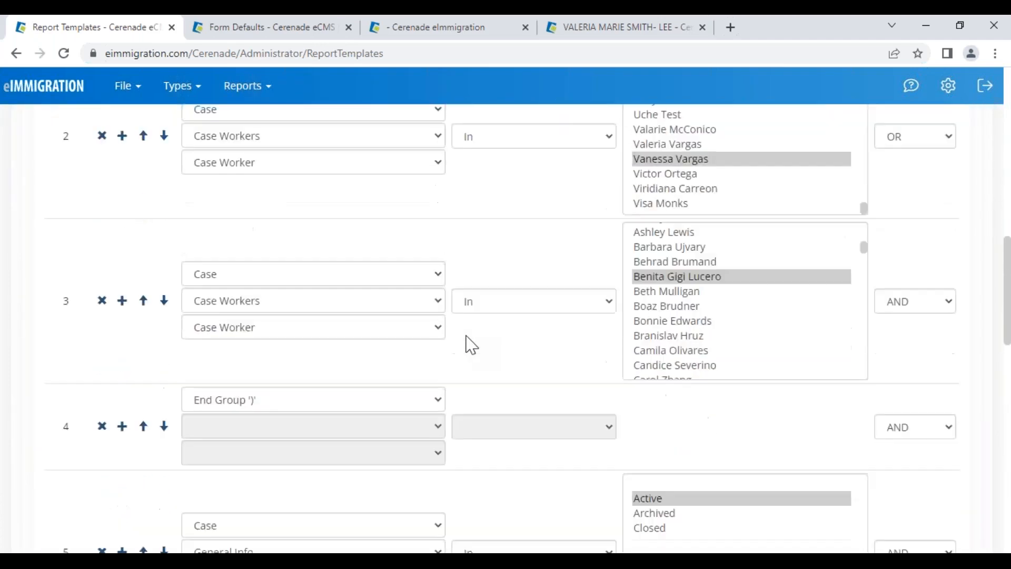
scroll(527, 374, down, 3)
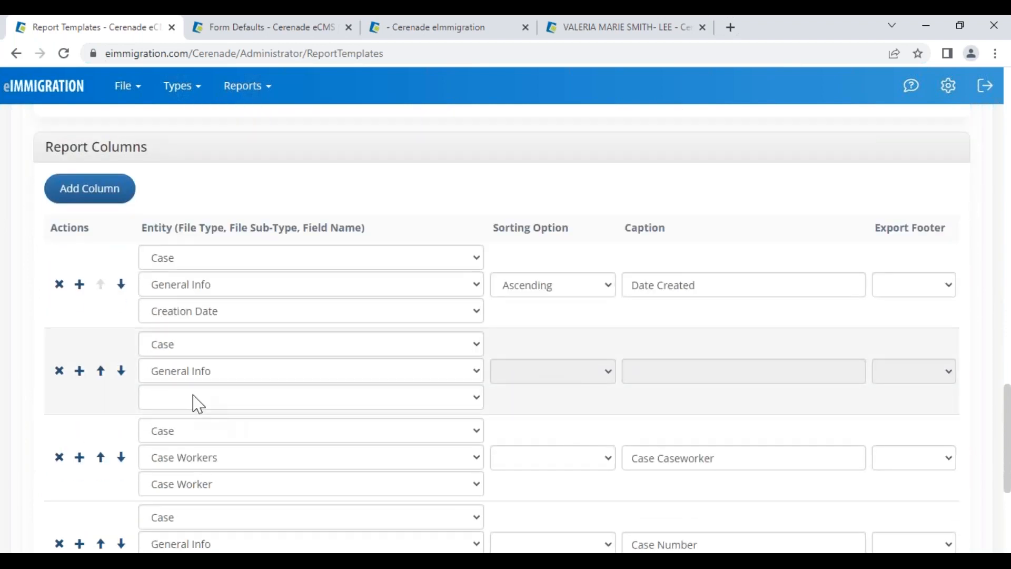
click(60, 371)
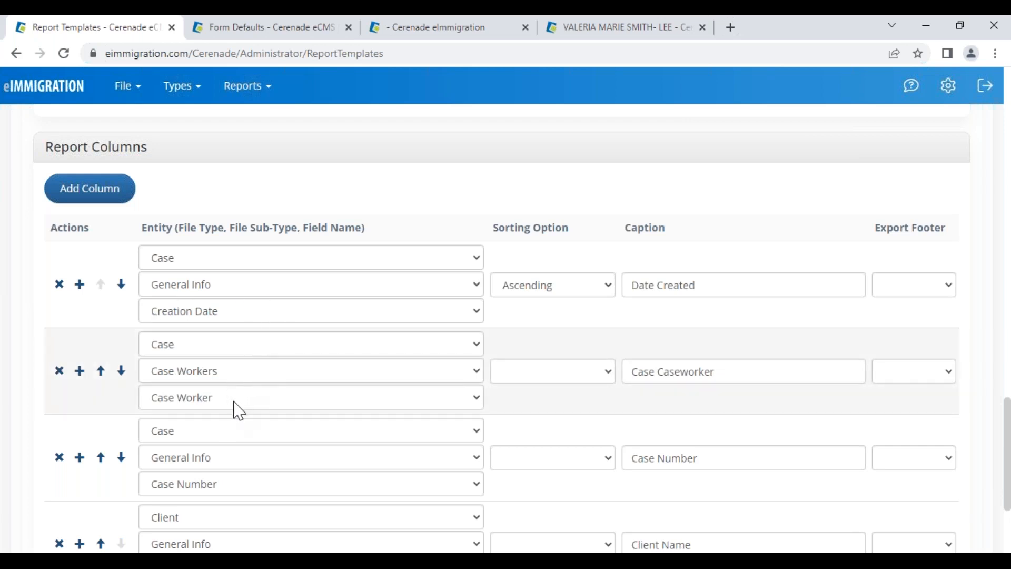
Run the Cases by Vanessa report test again
scroll(238, 410, down, 2)
scroll(237, 409, down, 2)
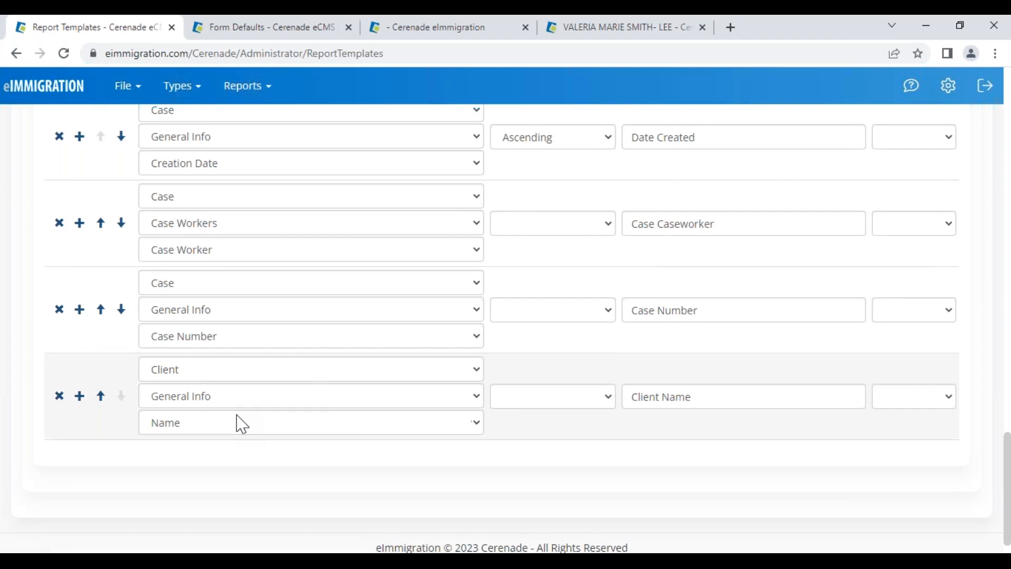
scroll(371, 410, up, 1)
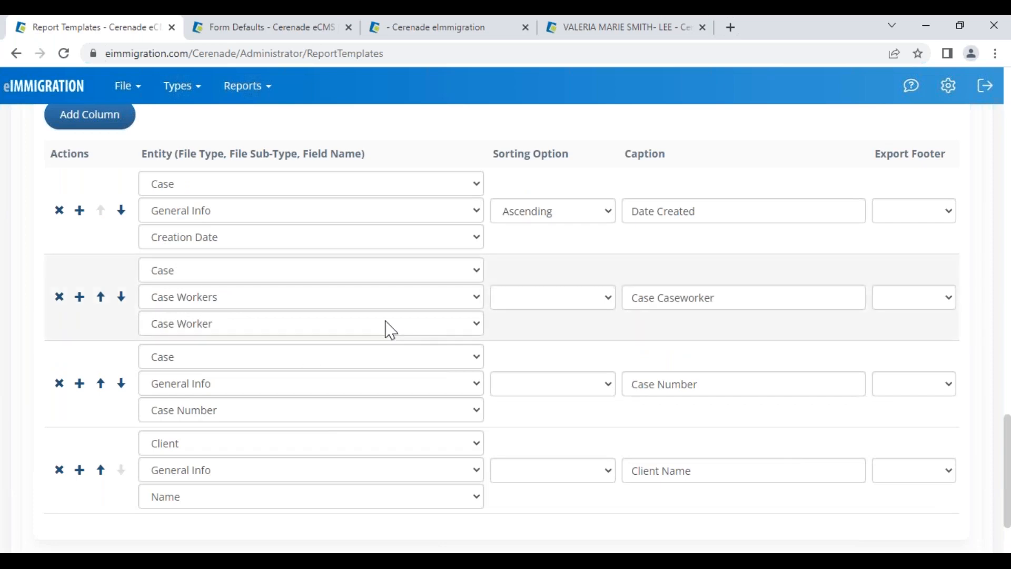
scroll(353, 427, up, 15)
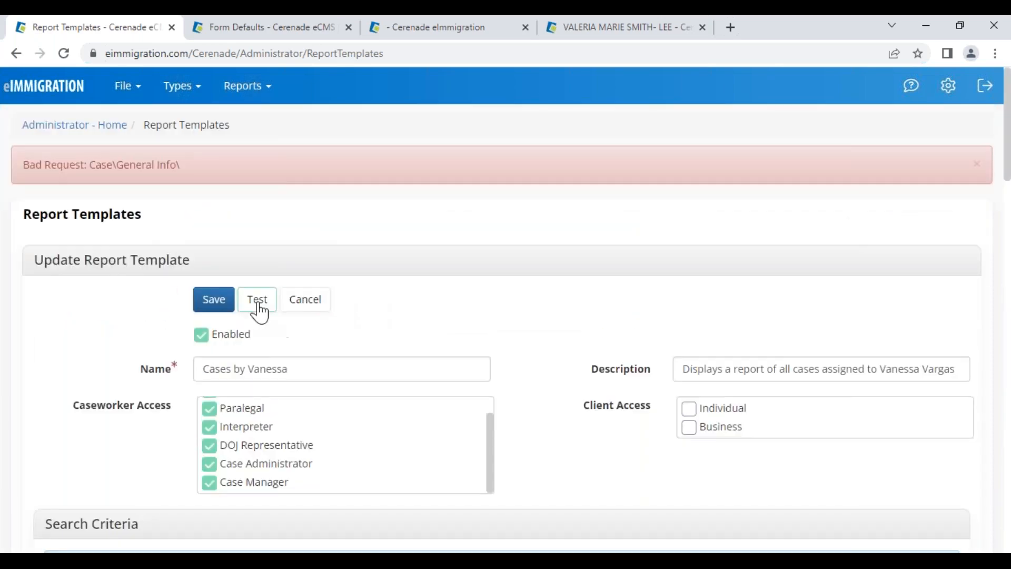
click(258, 300)
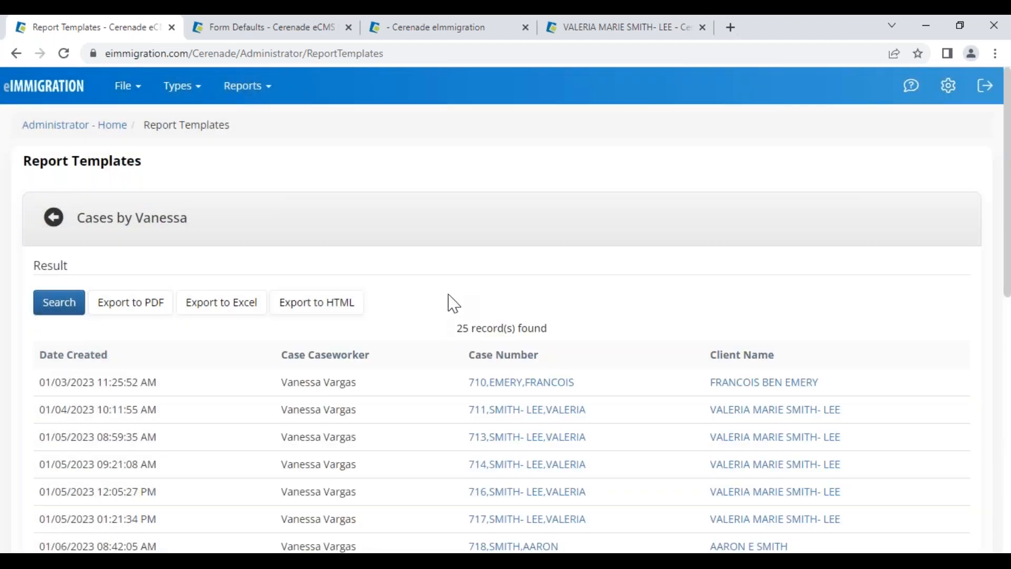
Inspect Date Created, Case Caseworker and Client Name values across the 25 results
drag(60, 382, 159, 384)
drag(280, 384, 361, 384)
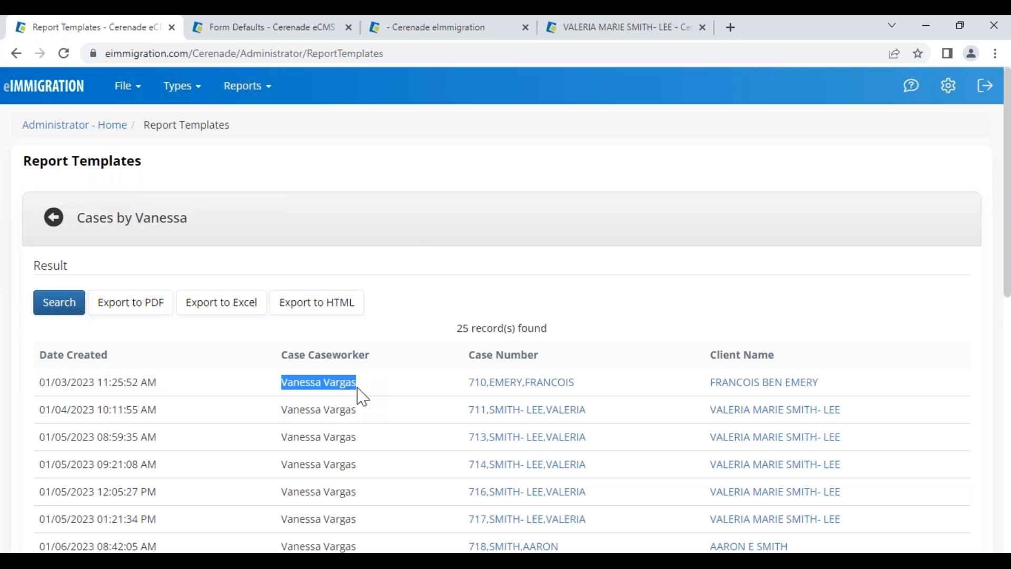
scroll(354, 460, down, 3)
scroll(356, 461, down, 2)
drag(281, 305, 343, 308)
drag(282, 359, 378, 364)
scroll(401, 388, up, 5)
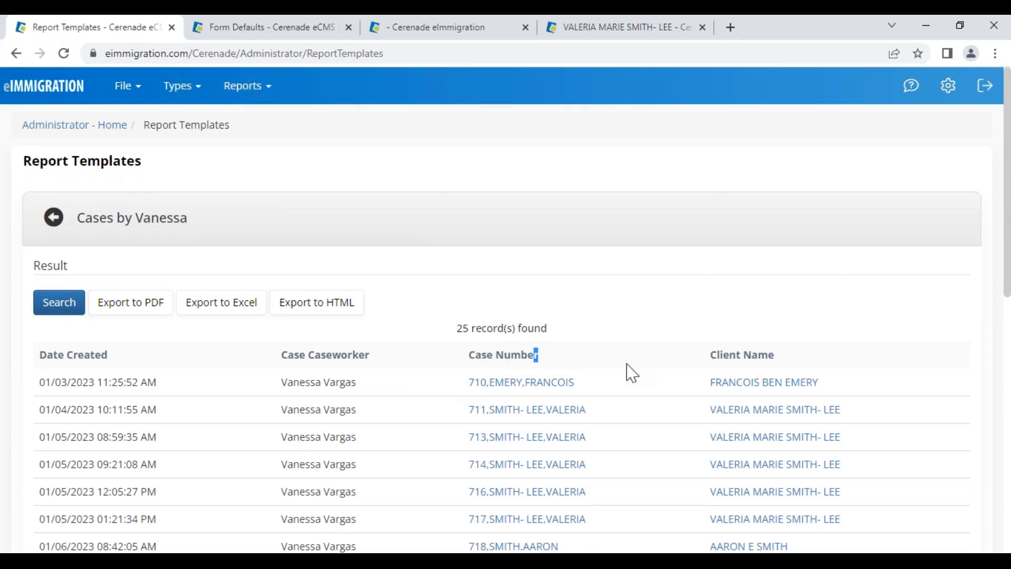
drag(730, 355, 782, 356)
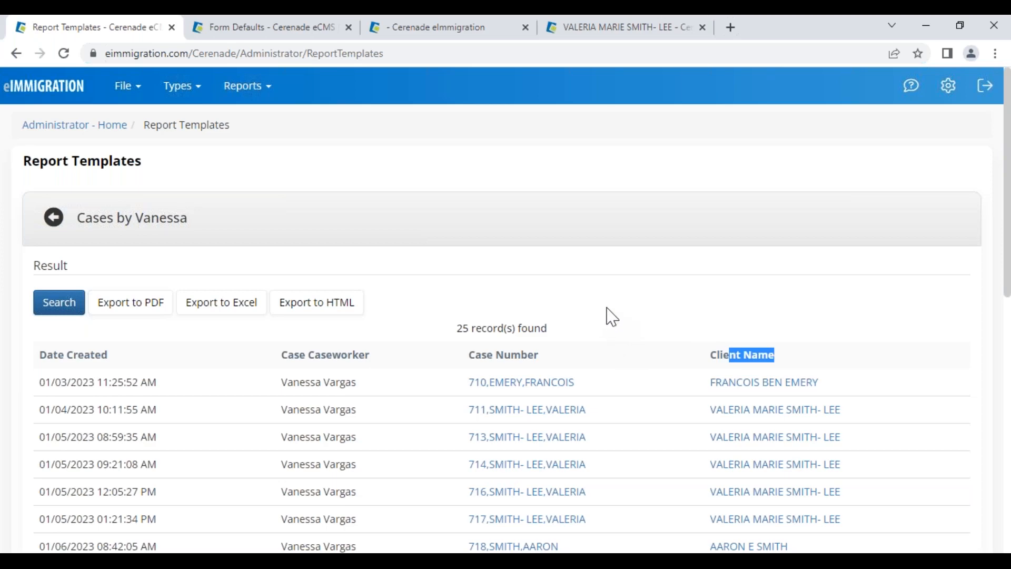
Check the Case Number and Client Name columns and open the first case, then return to the report
drag(468, 354, 553, 364)
drag(708, 355, 791, 360)
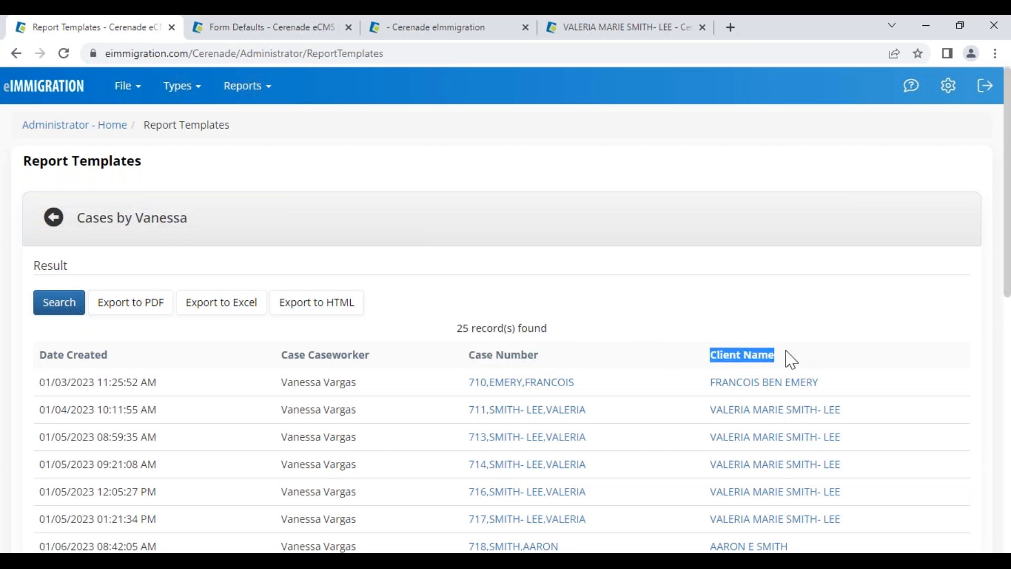
click(519, 383)
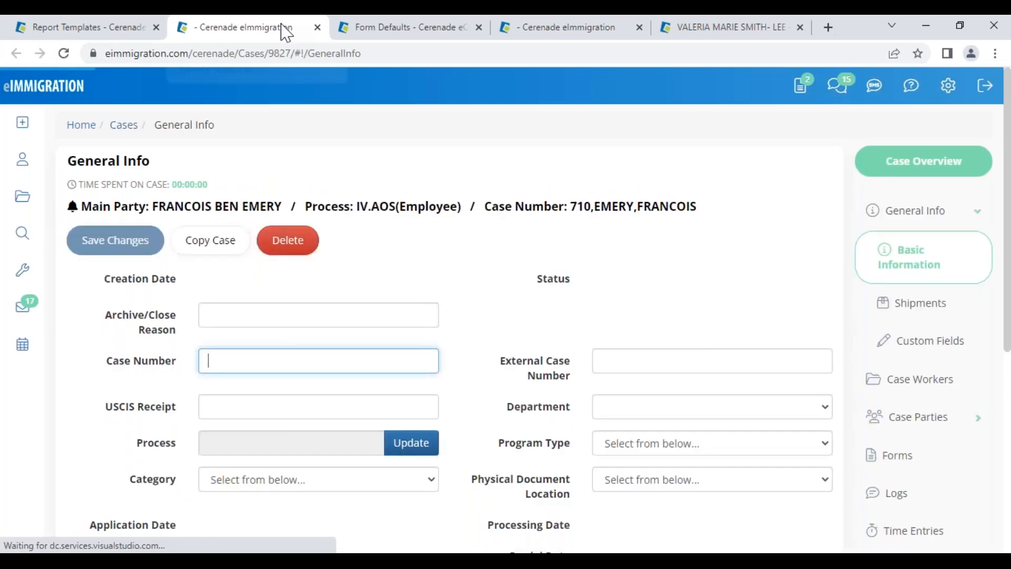
click(318, 27)
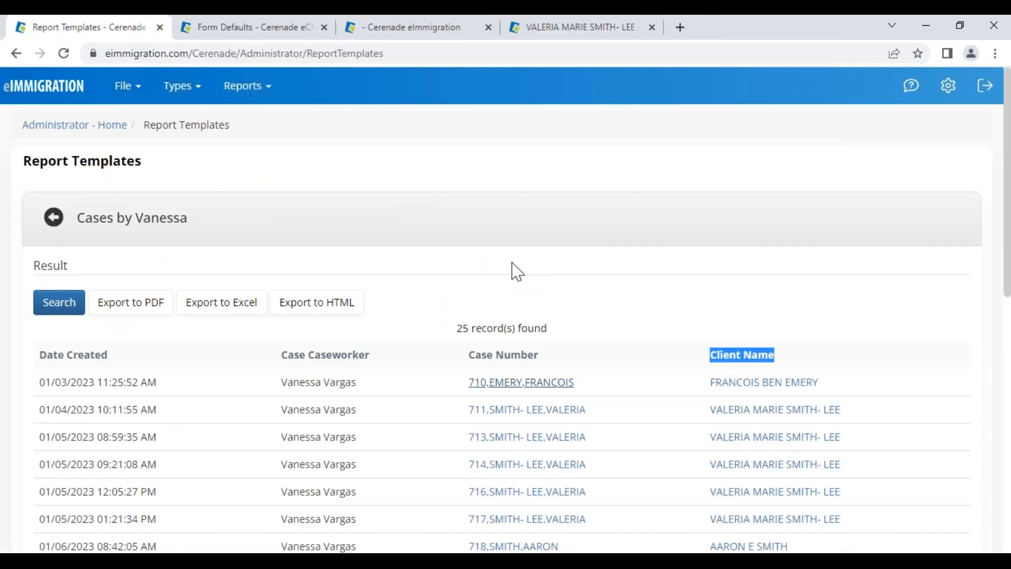
click(731, 371)
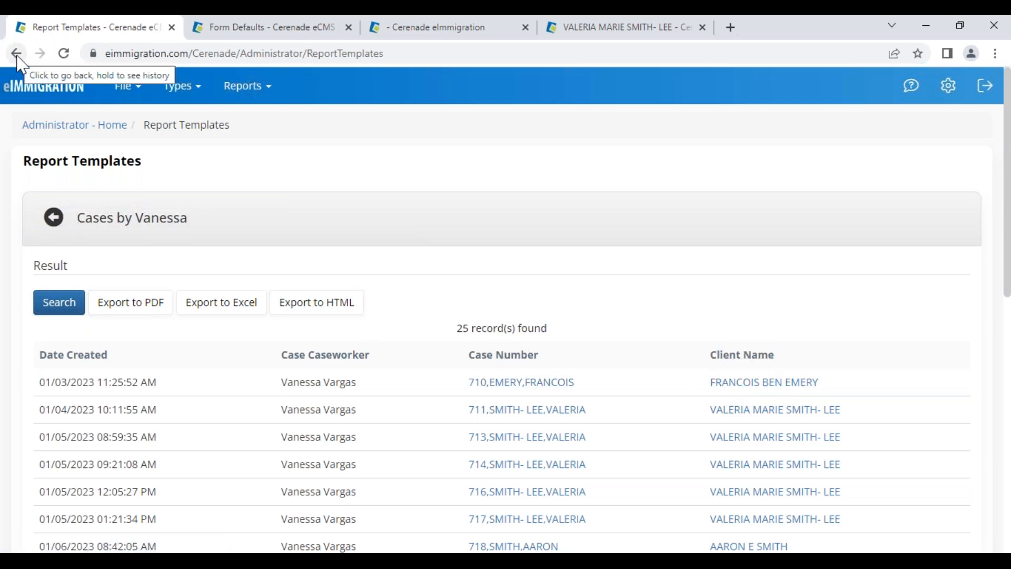
Rename the report template so it begins with 'Active' and ends with 'per year' instead of 'in 2023'
click(54, 218)
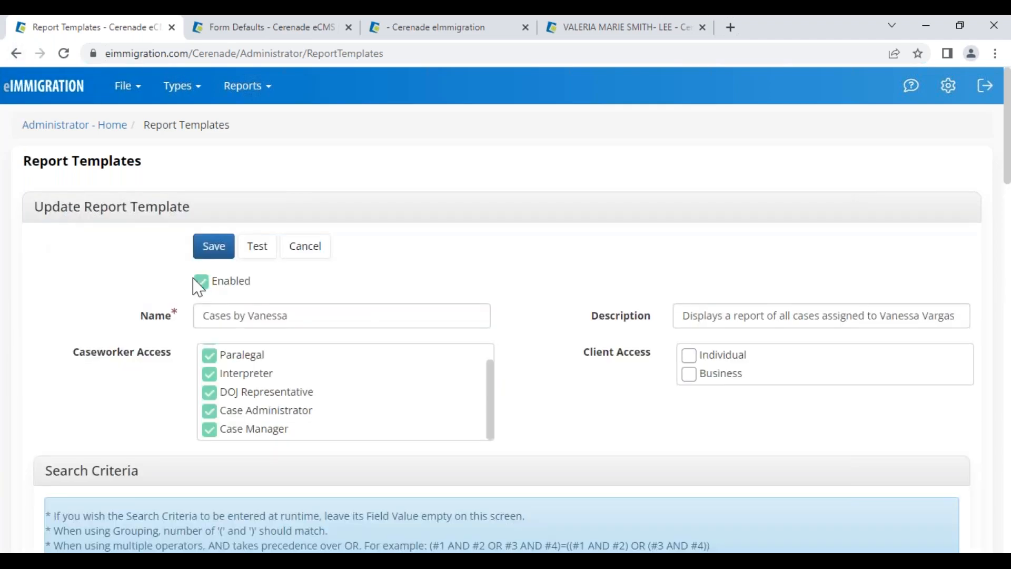
click(340, 324)
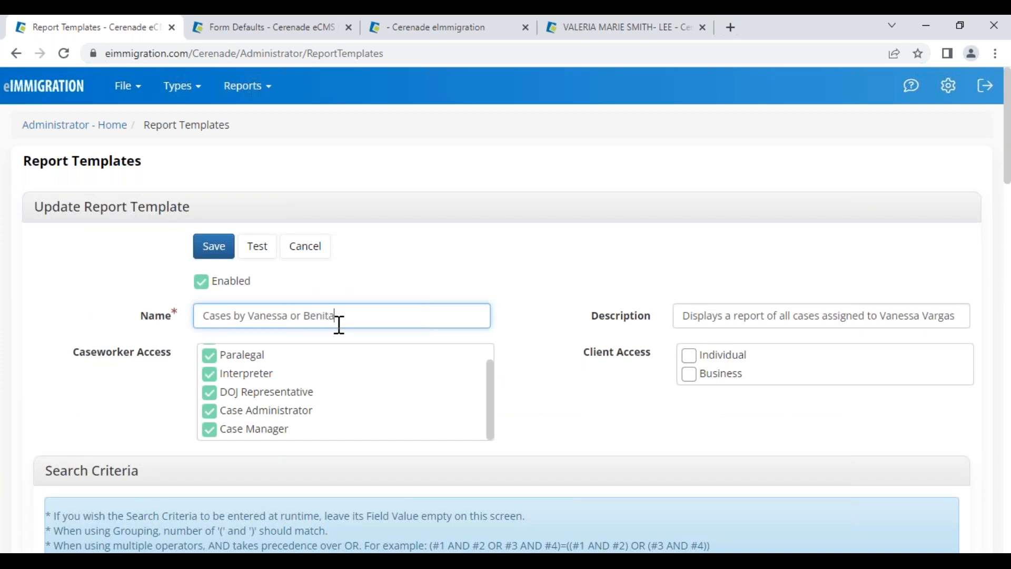
key(Home)
text(Ad)
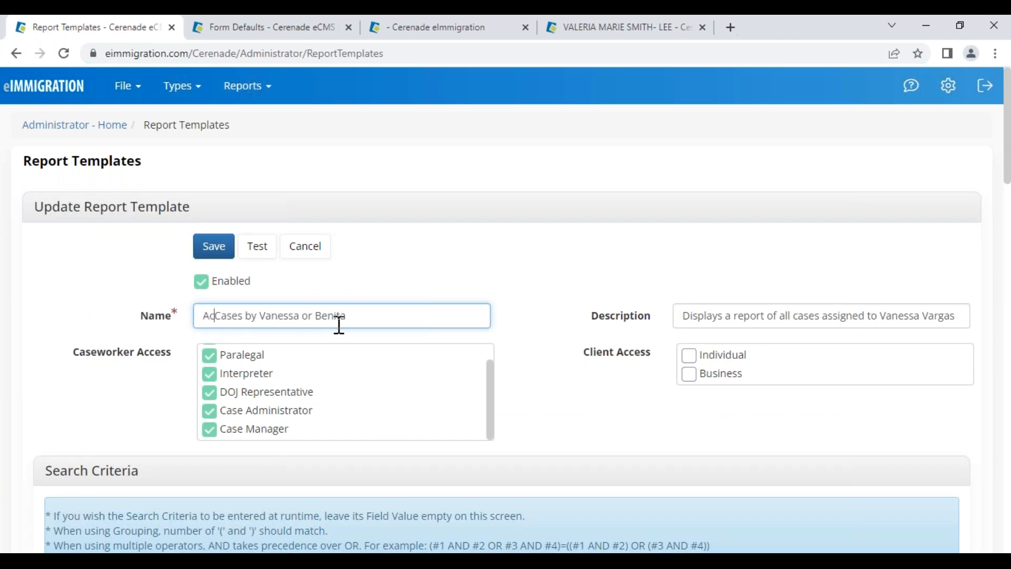
text(tive)
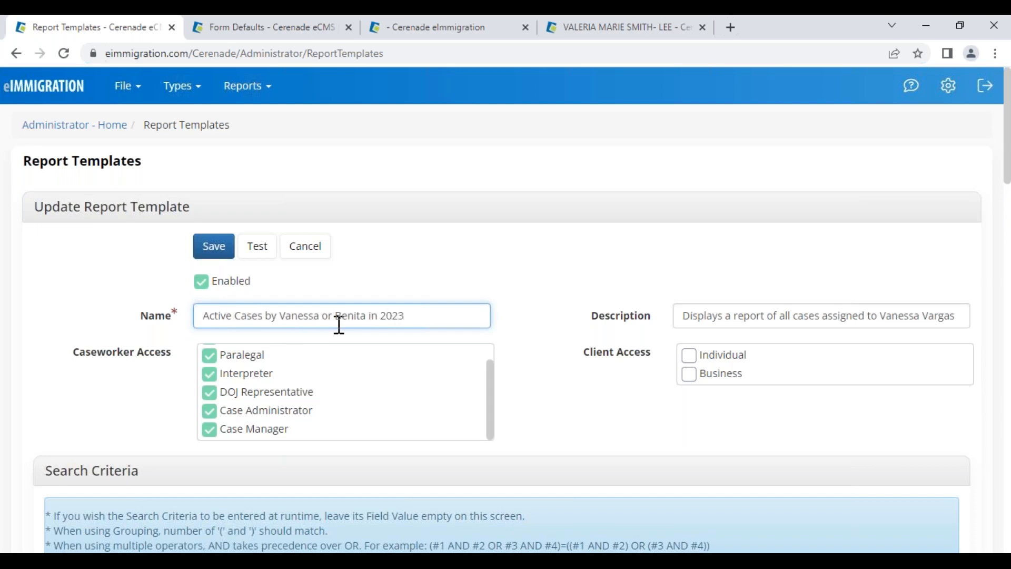
drag(368, 316, 483, 322)
text(per)
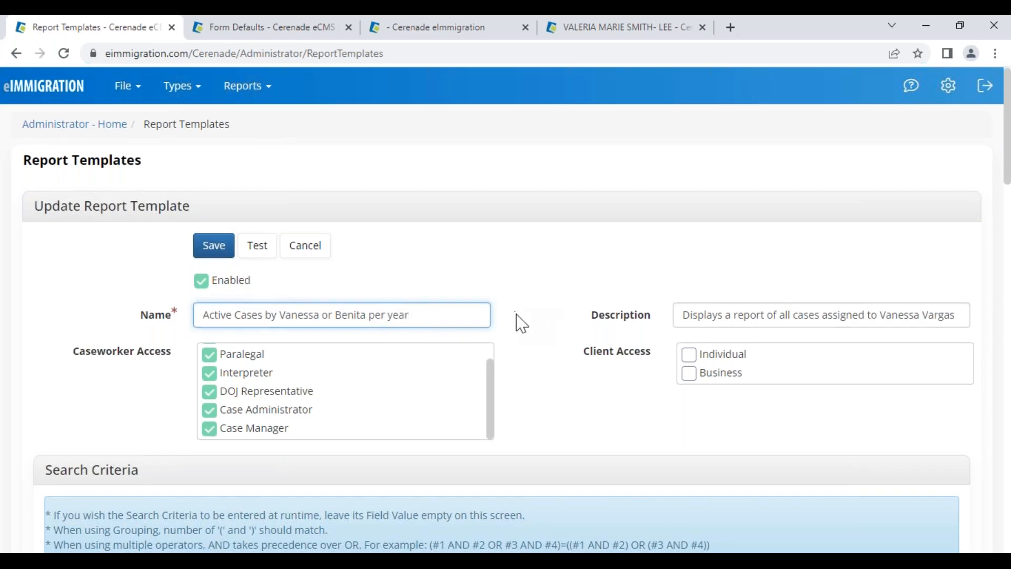
Review the creation-date criterion's comparison options, leaving it at This year
scroll(522, 320, down, 8)
scroll(569, 346, down, 5)
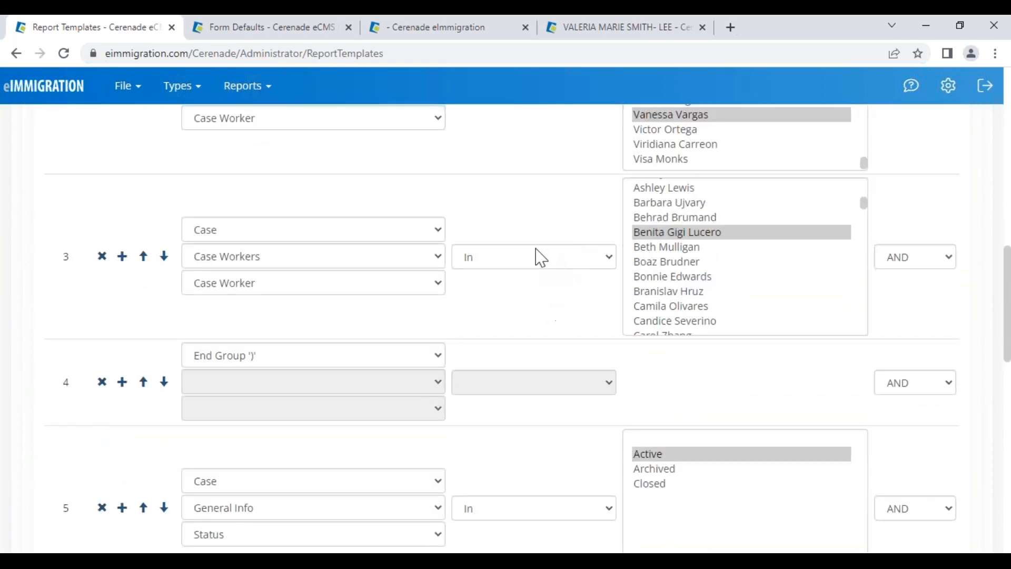
scroll(542, 415, down, 4)
click(532, 414)
scroll(527, 397, down, 1)
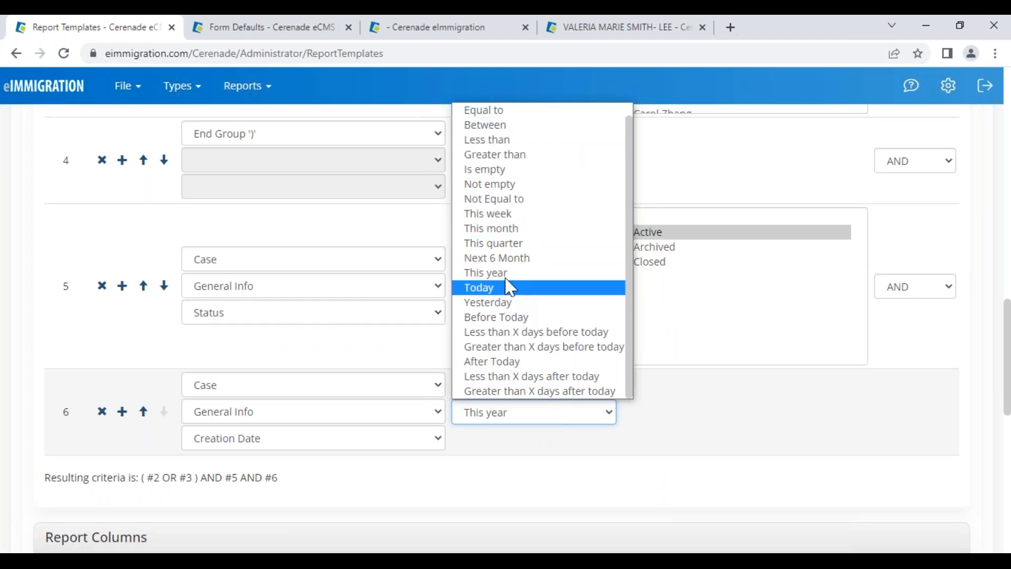
click(697, 412)
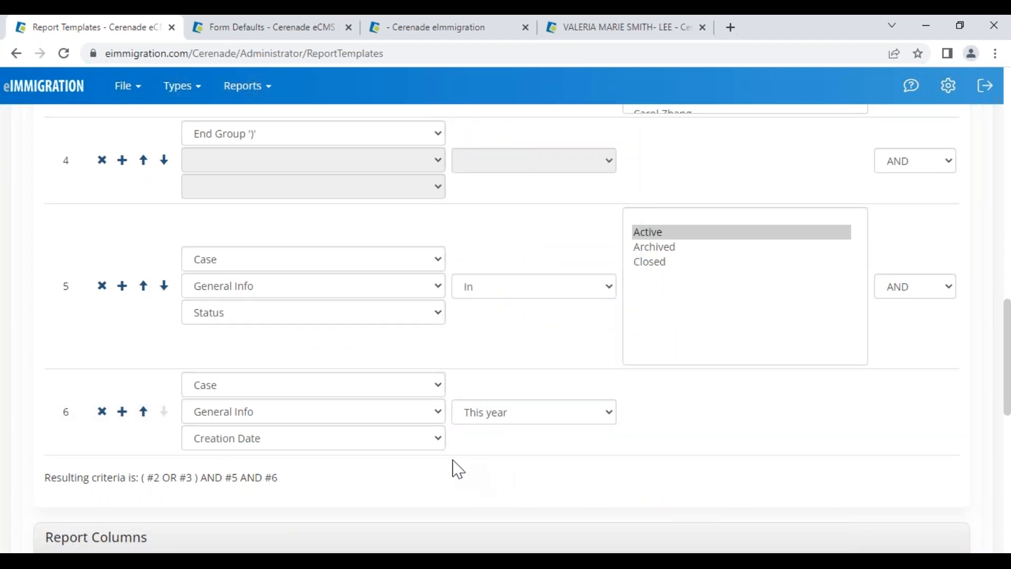
scroll(463, 448, up, 10)
scroll(471, 424, up, 7)
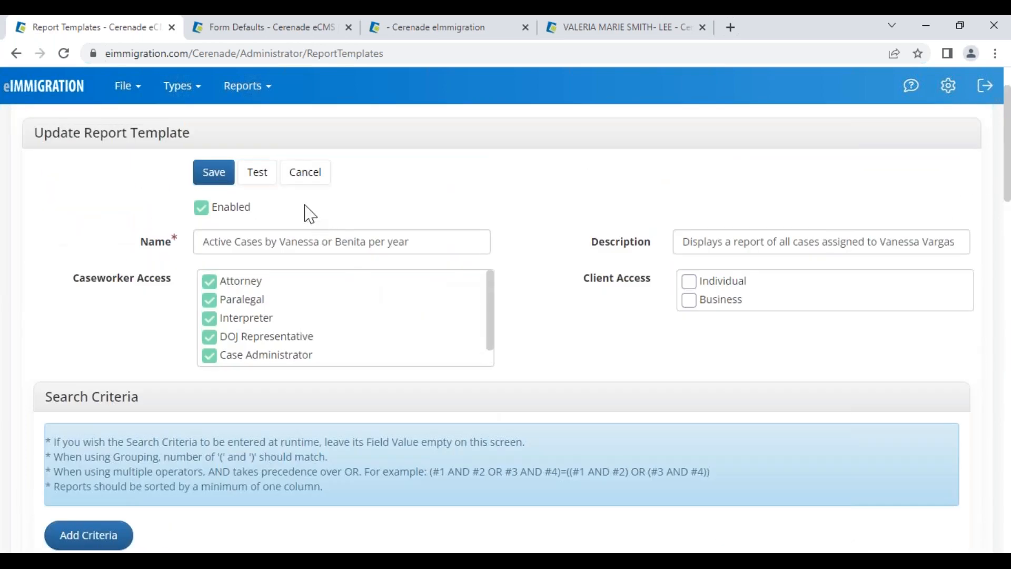
scroll(543, 456, down, 7)
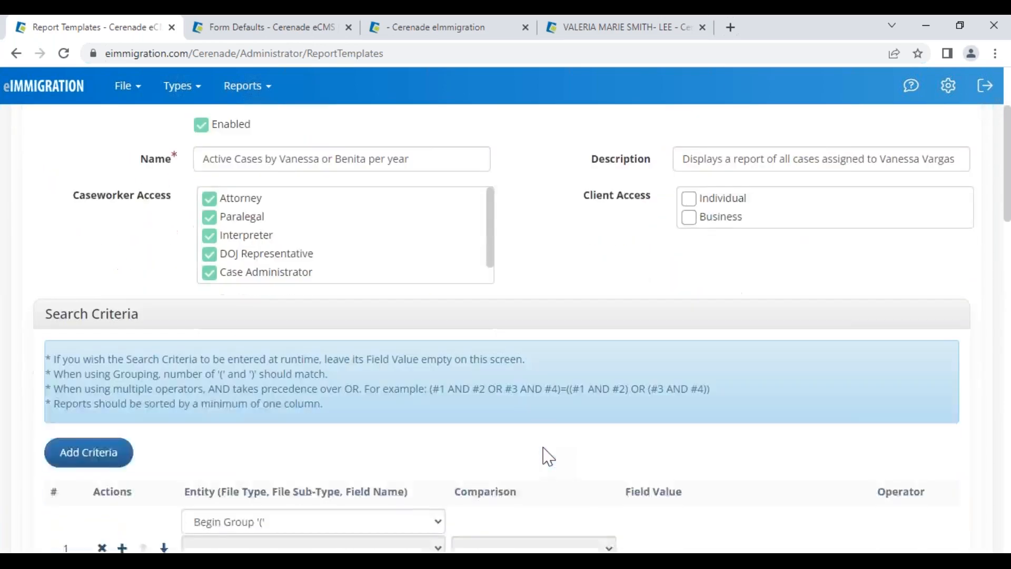
scroll(548, 456, down, 8)
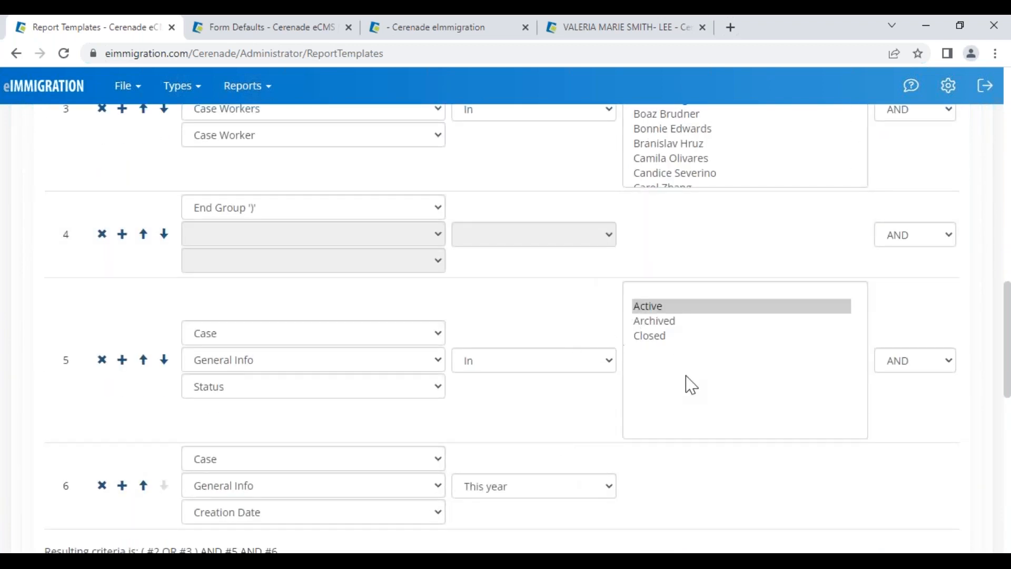
Switch the creation-date comparison to Between, then back to This year
click(523, 492)
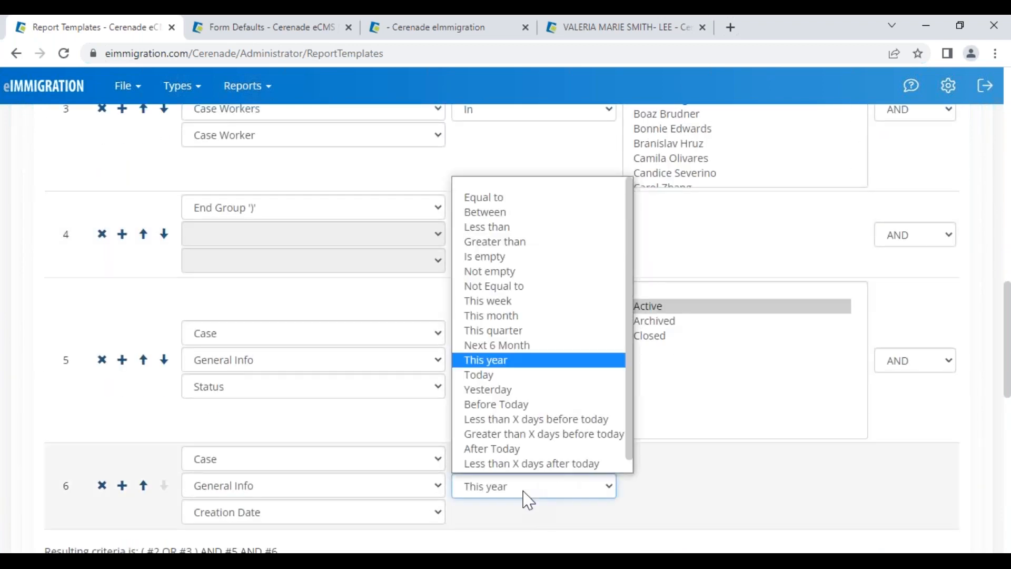
click(562, 214)
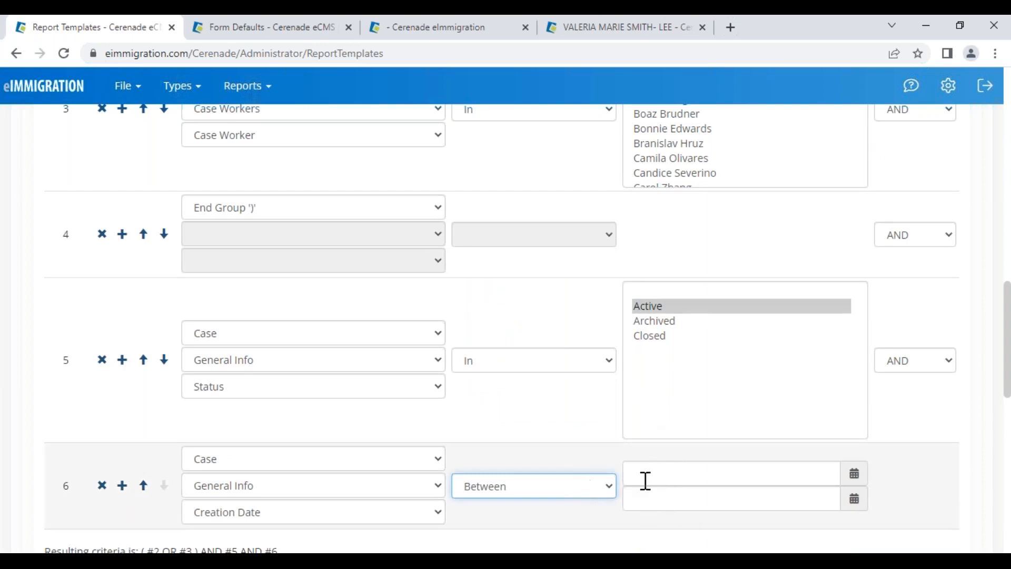
click(572, 492)
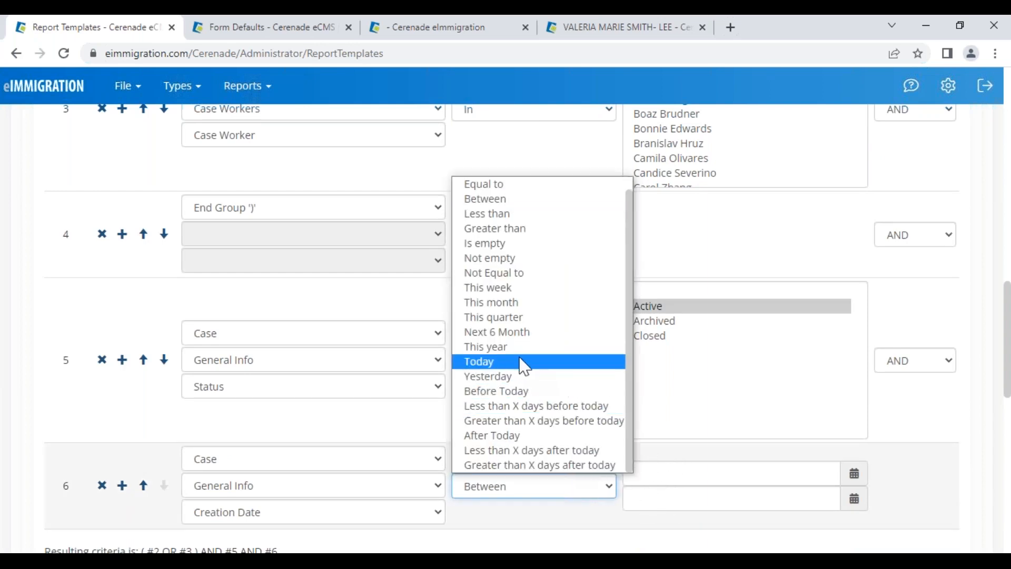
click(518, 346)
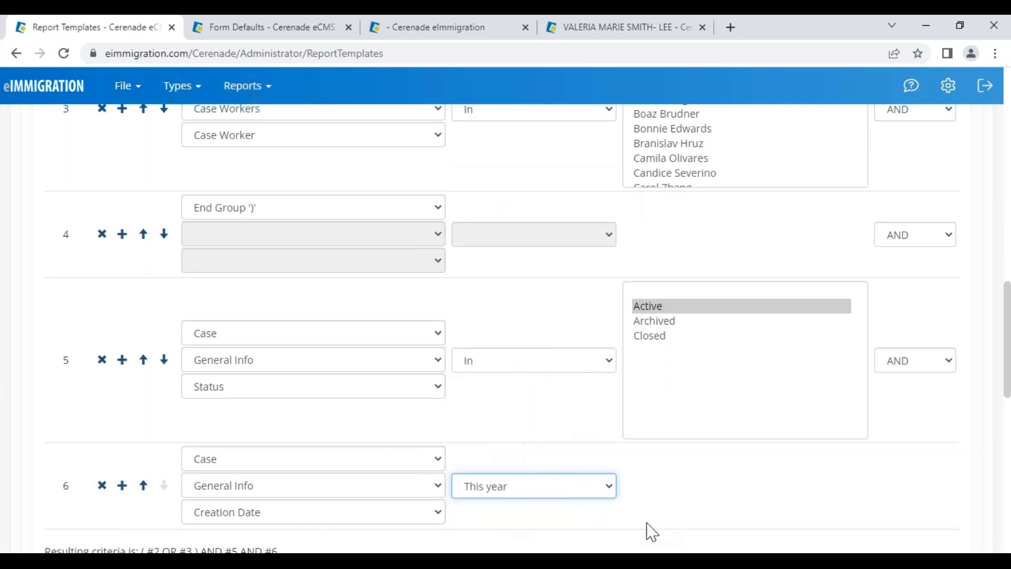
scroll(118, 194, up, 13)
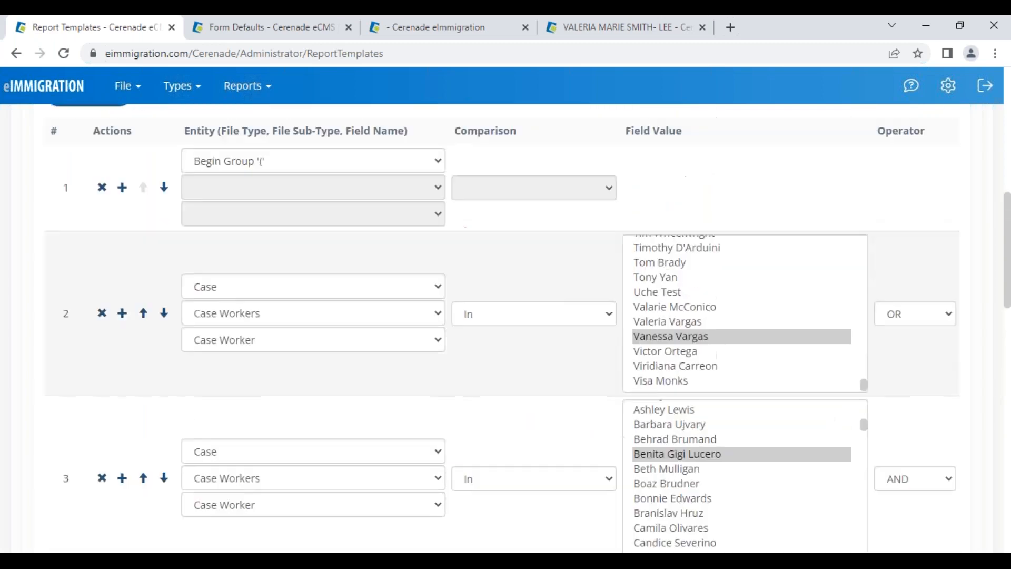
scroll(228, 204, up, 3)
Save the report template and start a new scheduled report from the Administrator home page
click(214, 250)
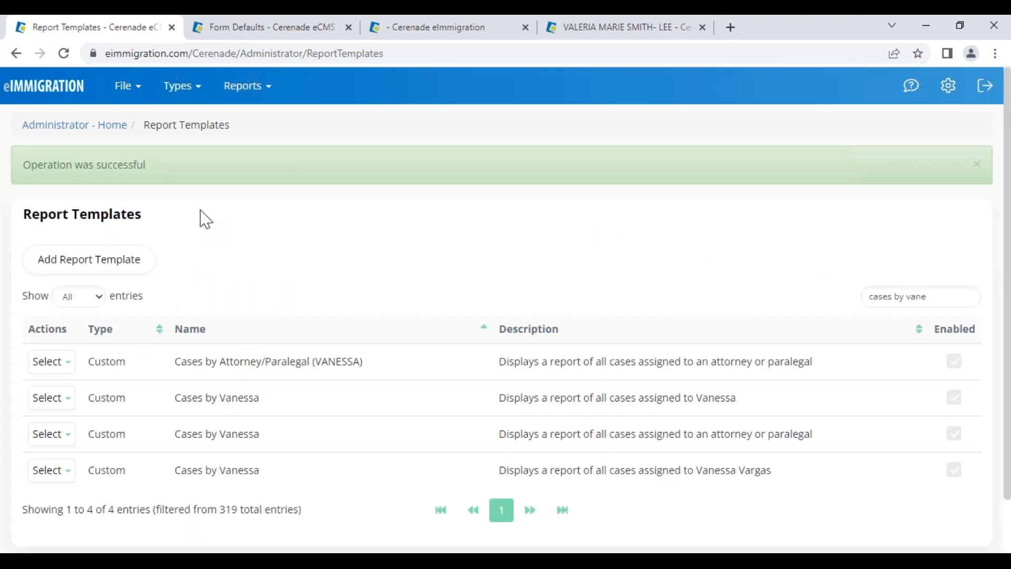
click(67, 131)
scroll(221, 411, down, 4)
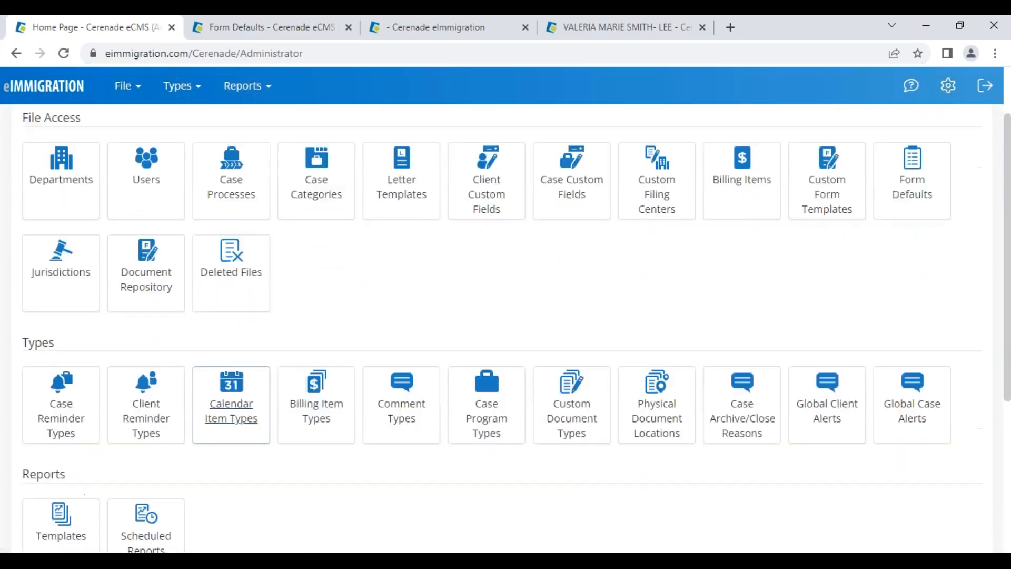
click(142, 369)
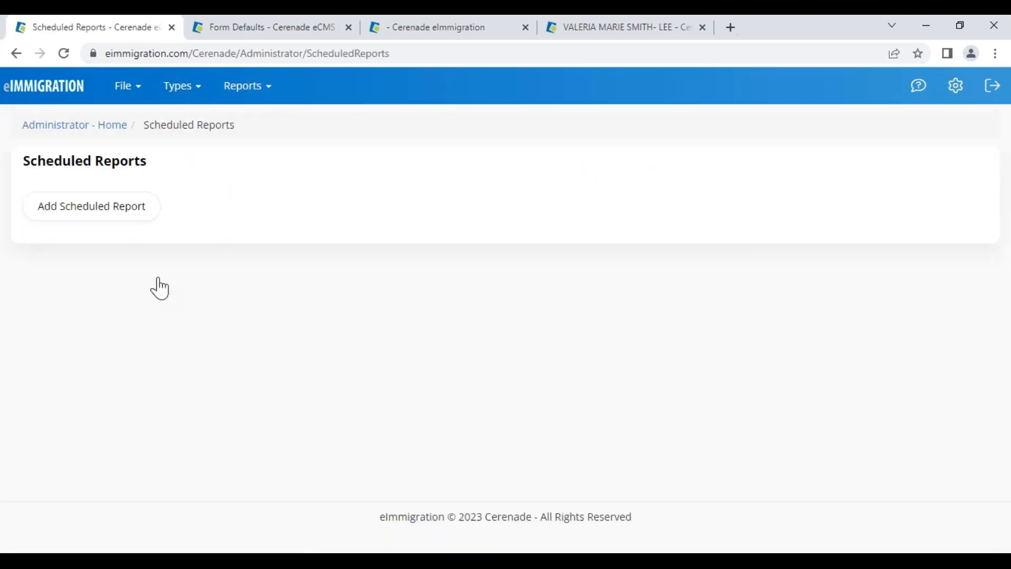
click(107, 218)
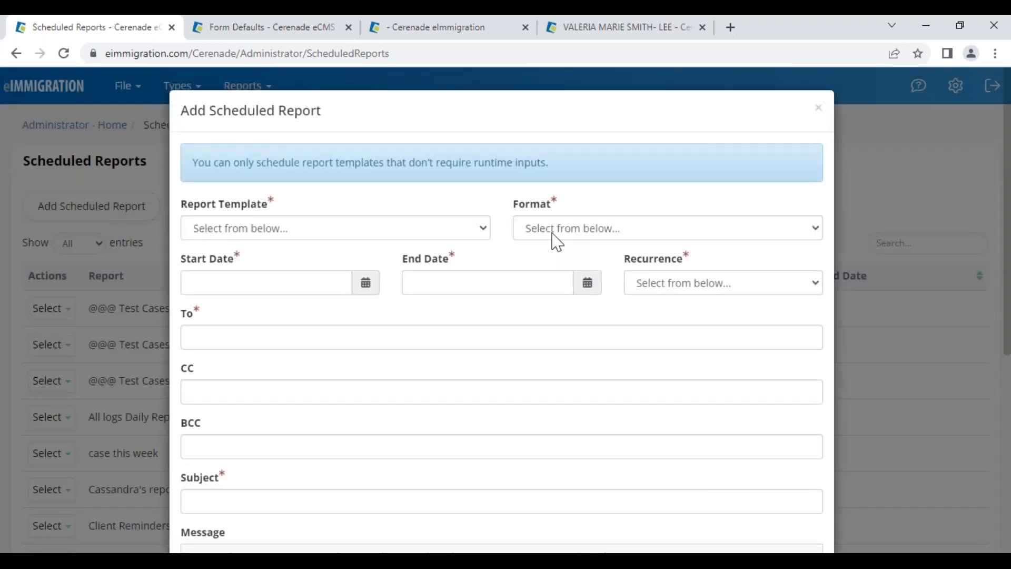
Set the scheduled report to recur Monthly with PDF output
click(664, 287)
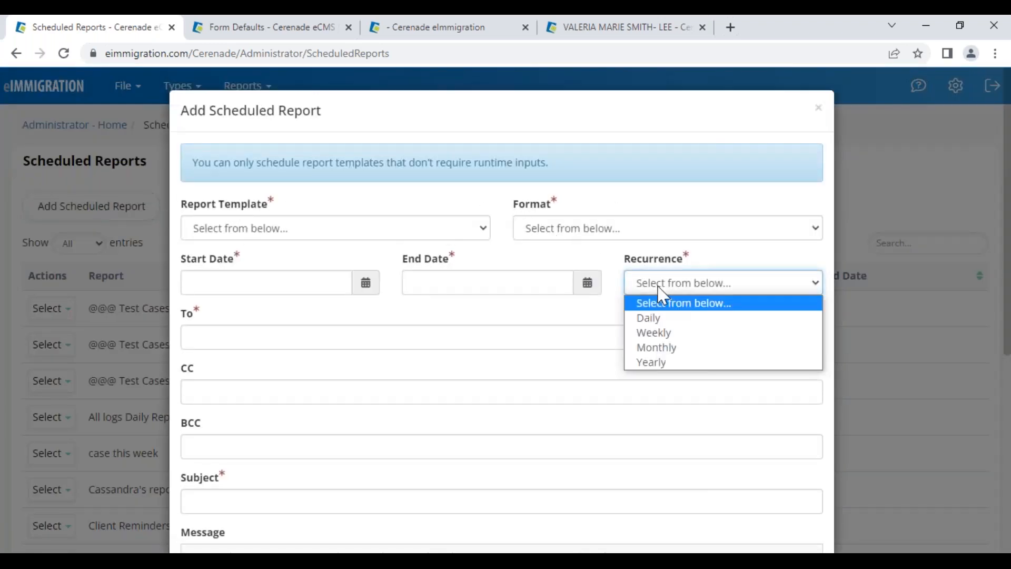
click(669, 348)
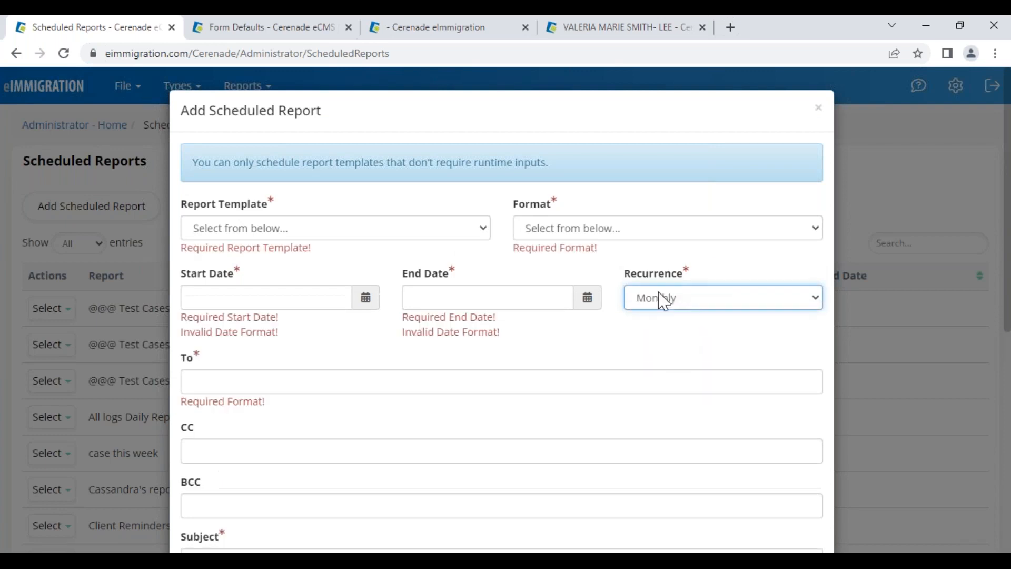
click(573, 235)
click(554, 279)
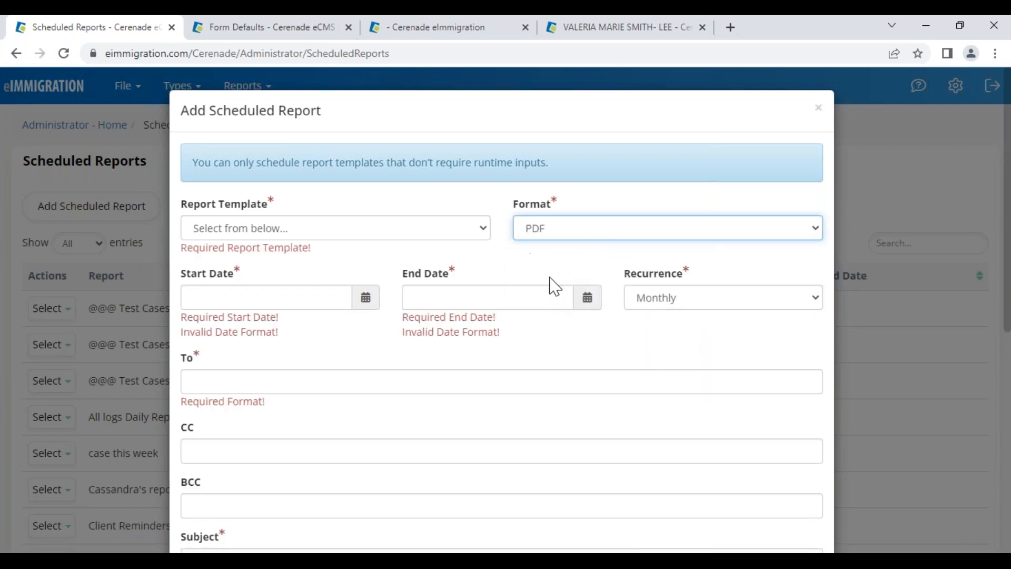
Choose 'Prospects created this week (Custom)' as the report template
click(311, 228)
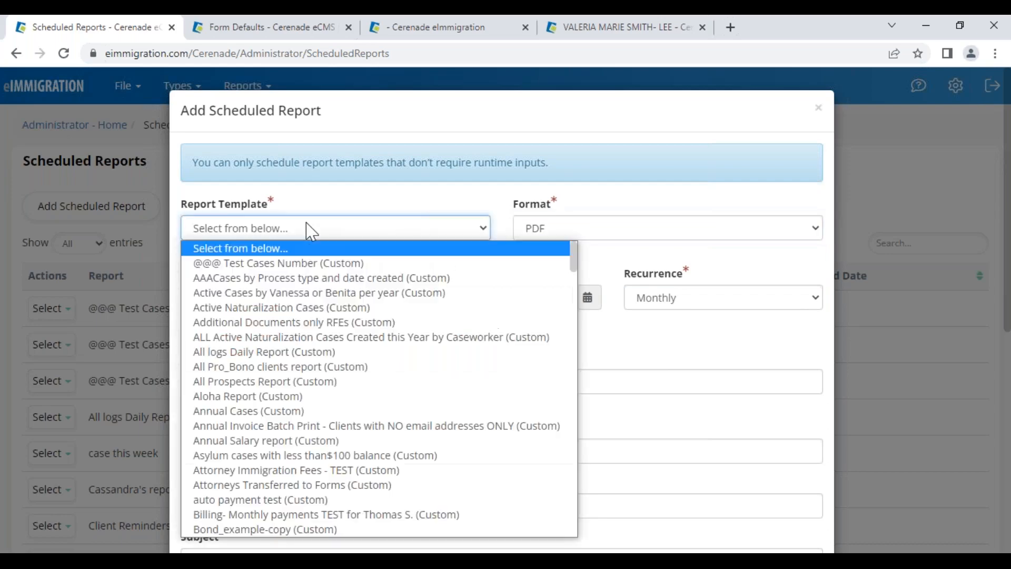
scroll(287, 440, down, 10)
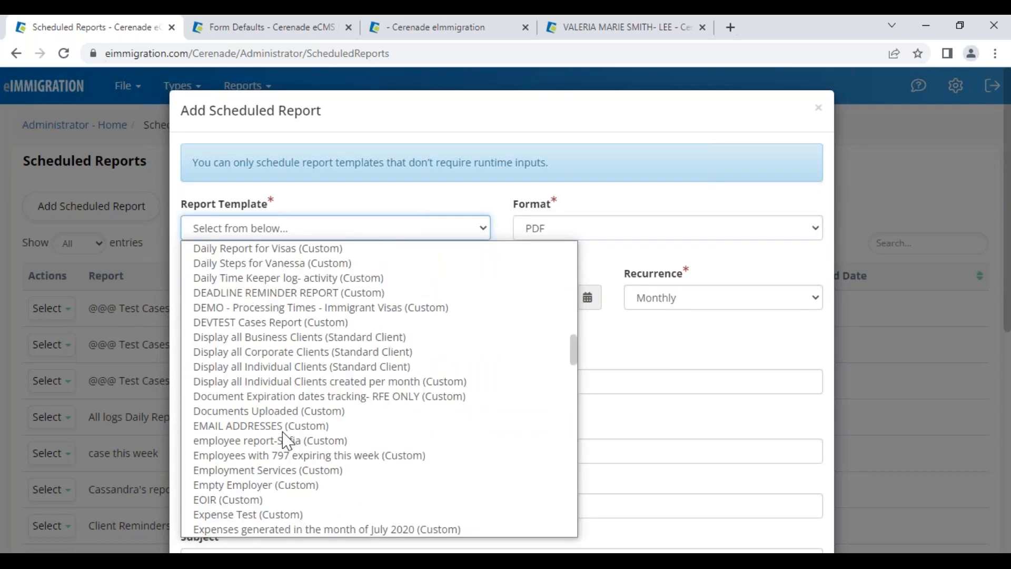
scroll(287, 441, down, 10)
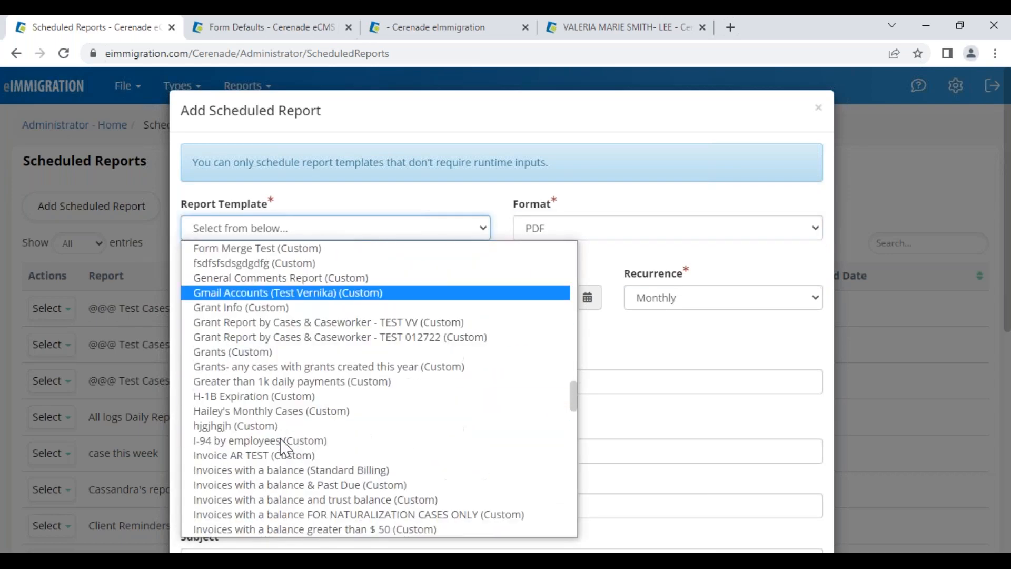
scroll(284, 447, down, 15)
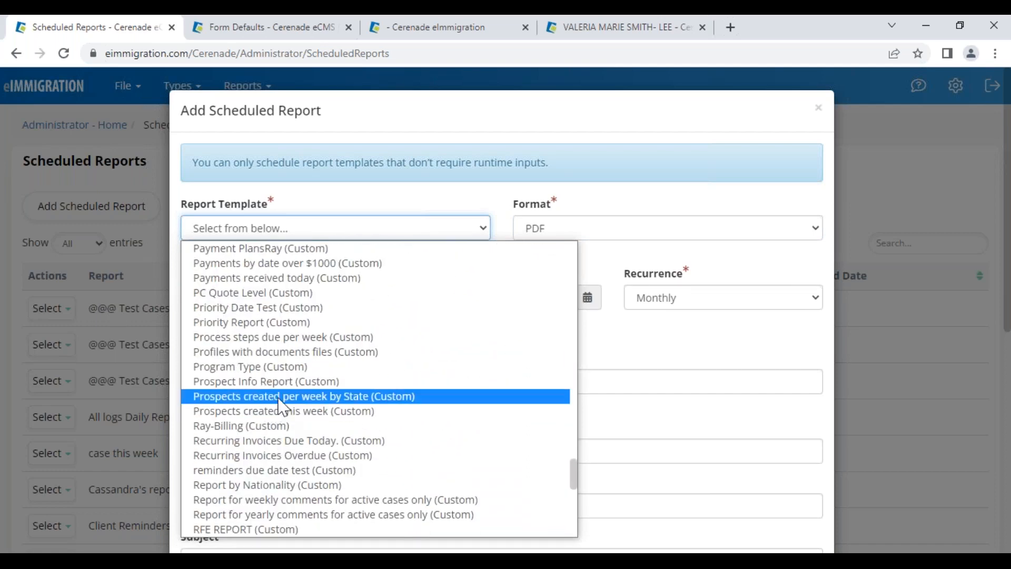
click(282, 413)
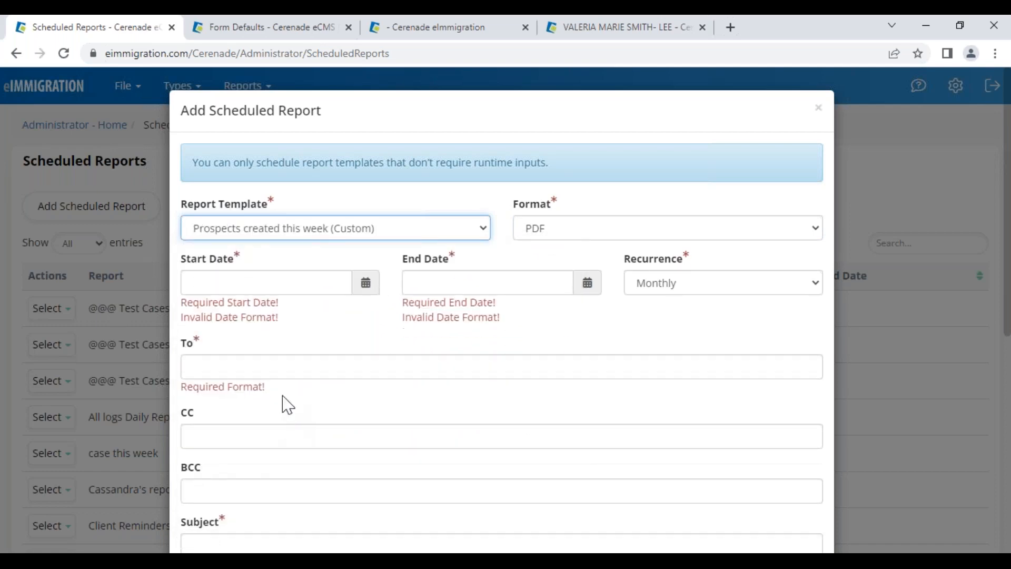
Change the recurrence to Weekly and the output format to Excel
click(666, 287)
click(664, 329)
click(551, 232)
click(550, 283)
click(501, 252)
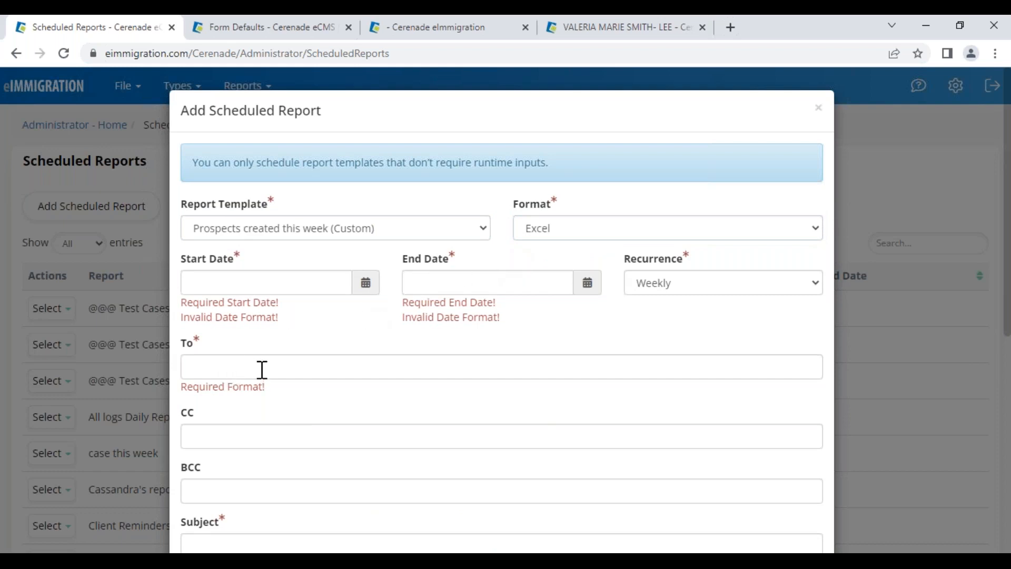
Switch the report template to 'Invoices with a balance & Past Due (Custom)'
click(240, 231)
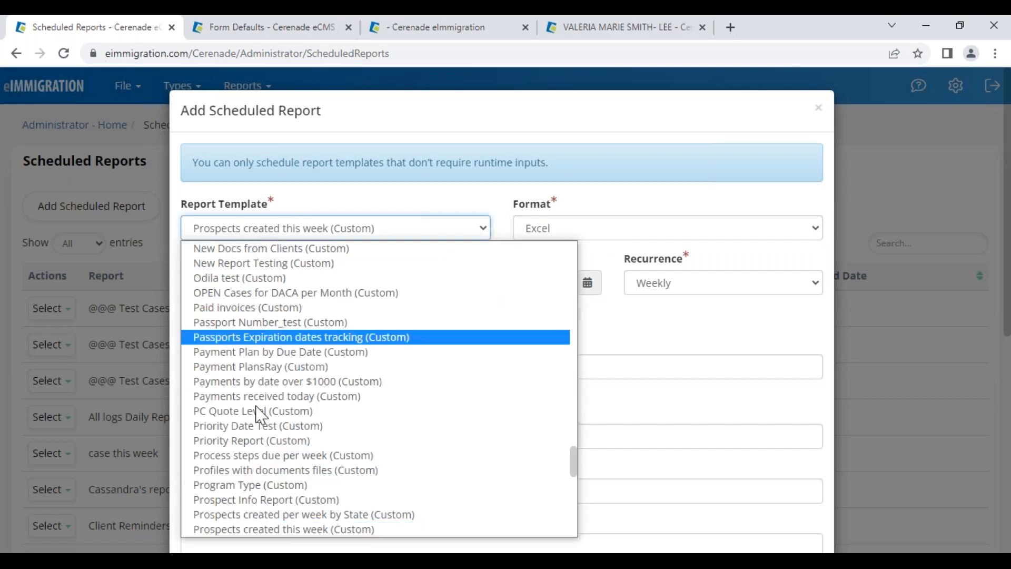
scroll(274, 421, down, 10)
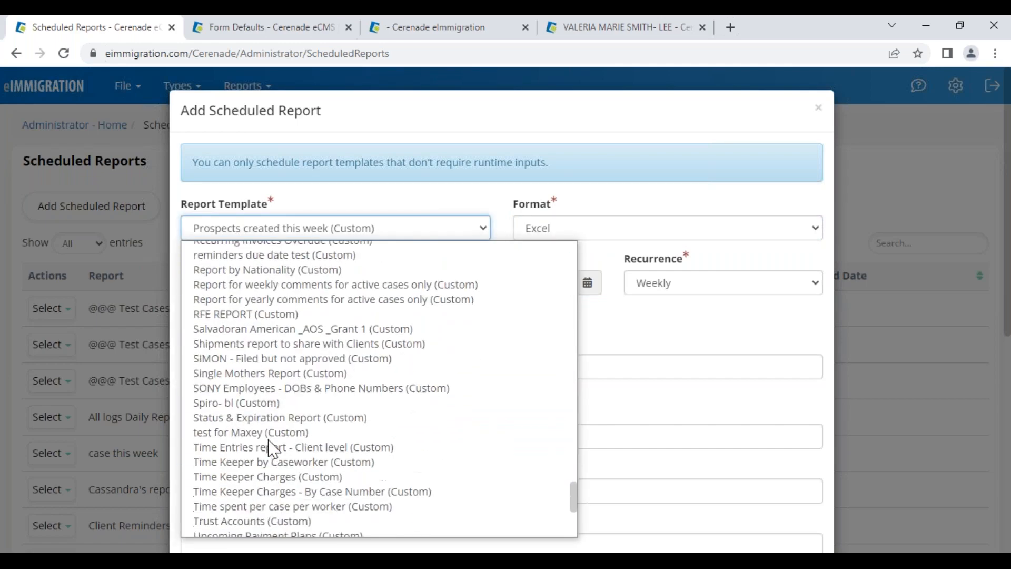
scroll(275, 429, up, 20)
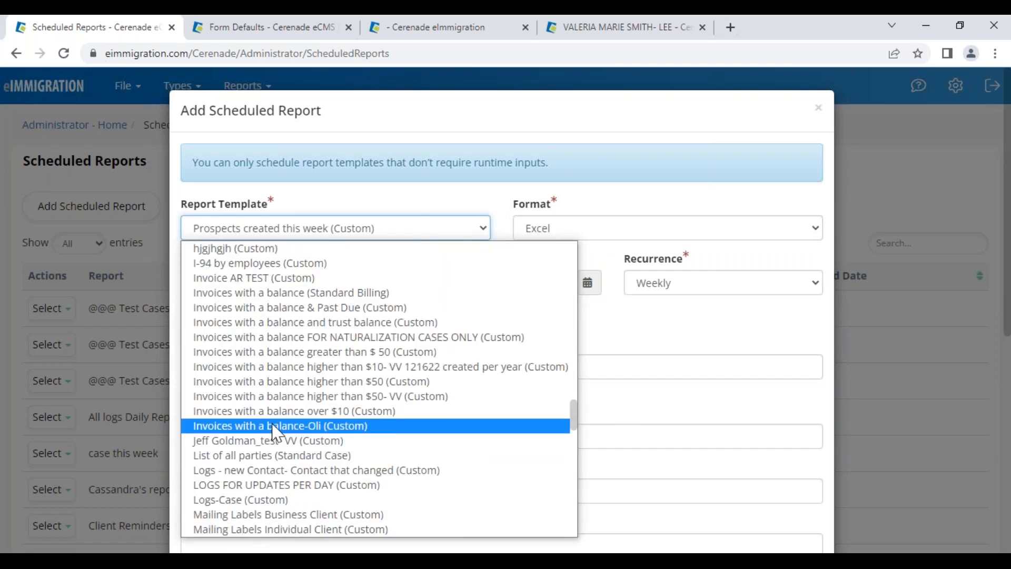
click(275, 307)
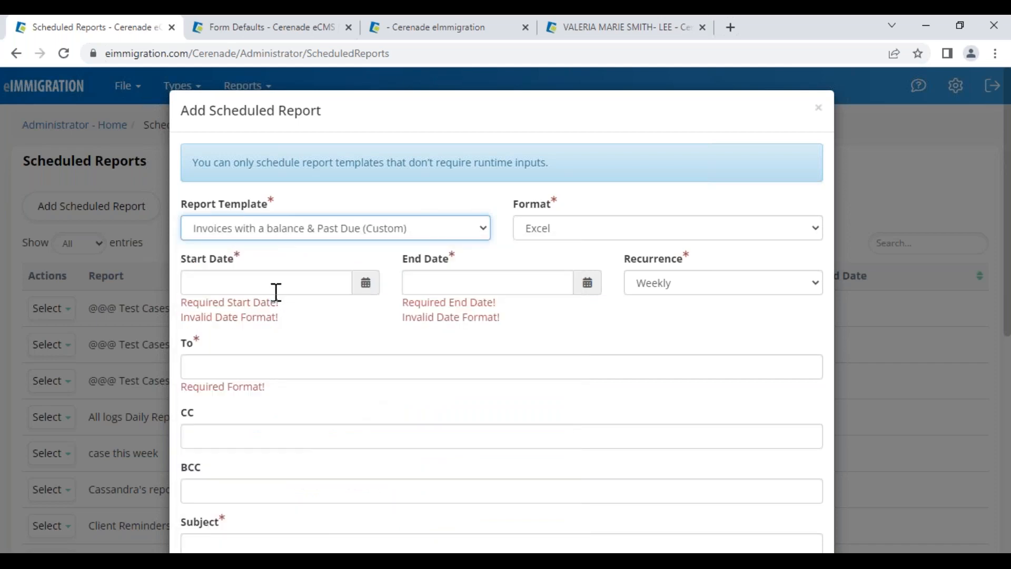
click(266, 227)
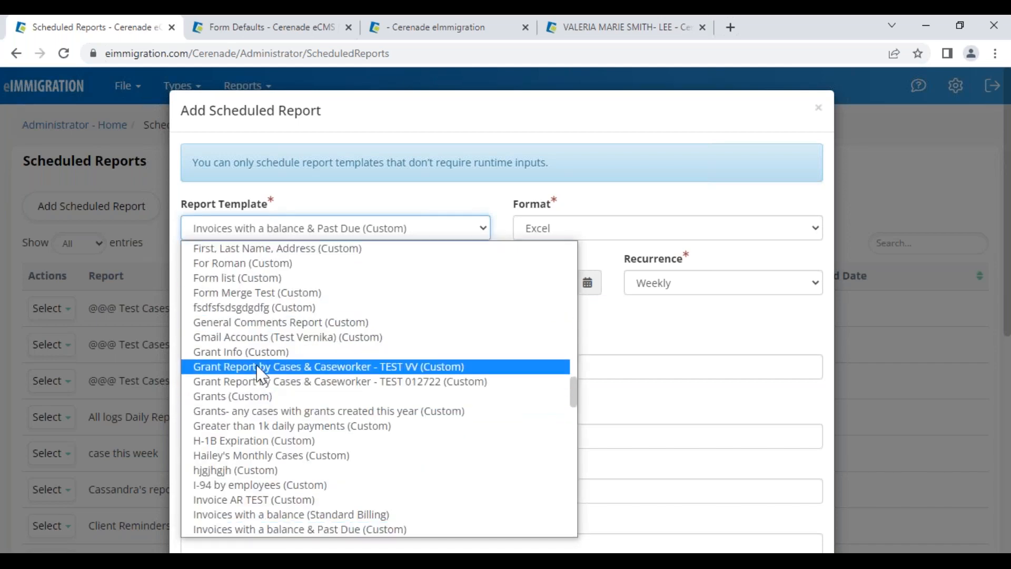
click(419, 205)
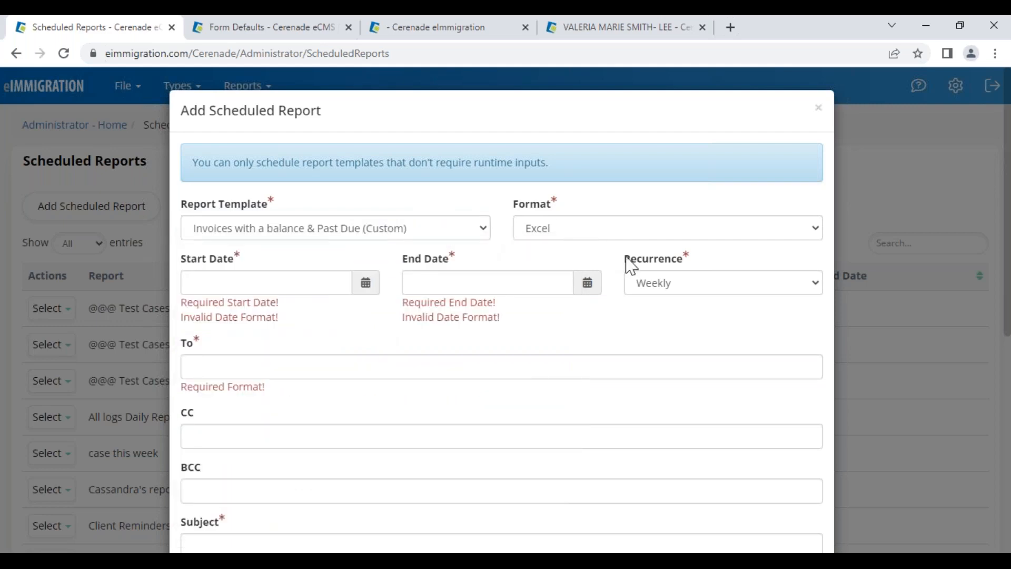
Set the schedule to run from 01/27/2023 to 12/31/2023
click(365, 283)
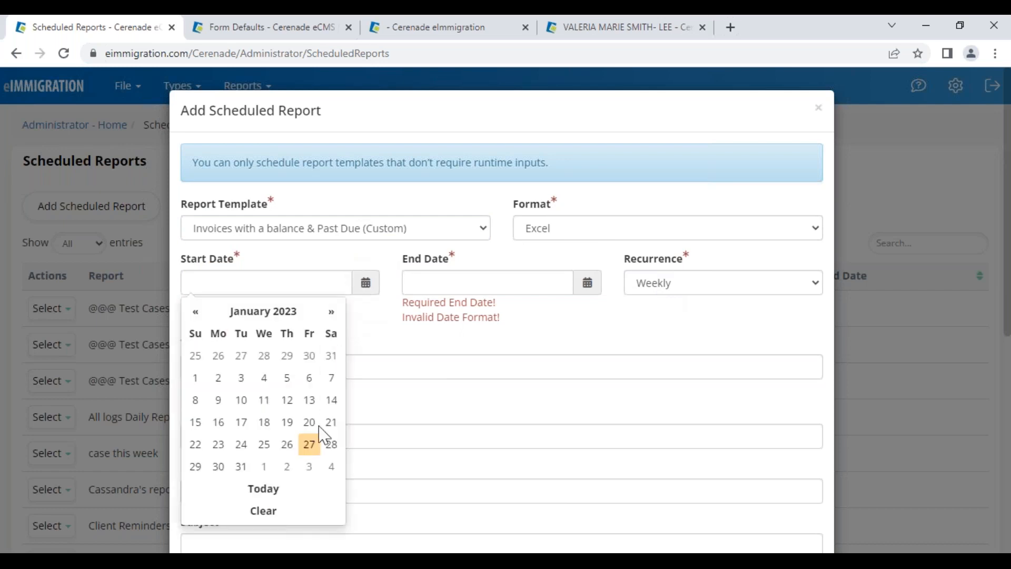
click(309, 444)
click(588, 286)
click(525, 313)
click(538, 440)
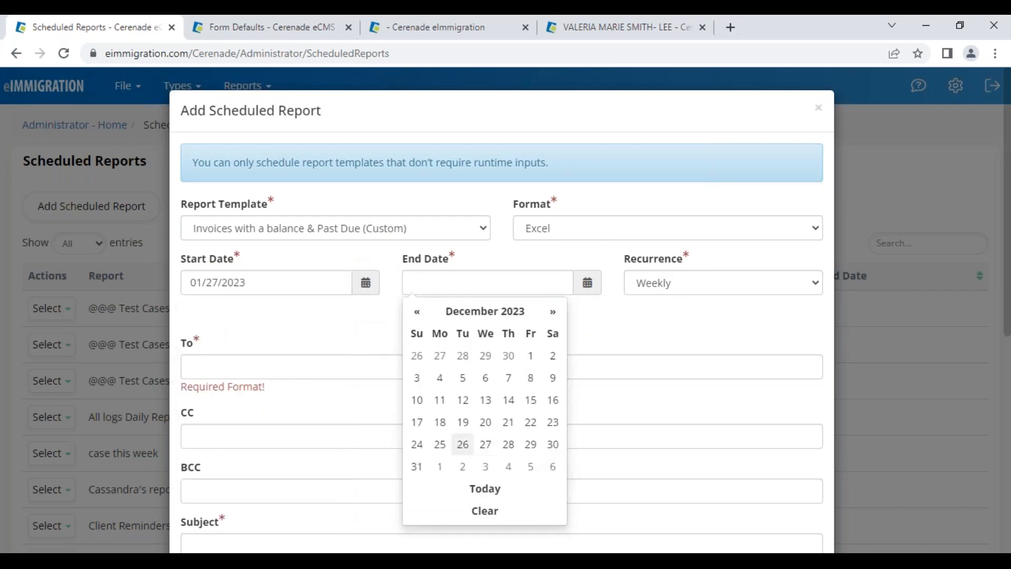
click(420, 473)
Enter two recipient addresses in the To field, separated by a semicolon
click(204, 335)
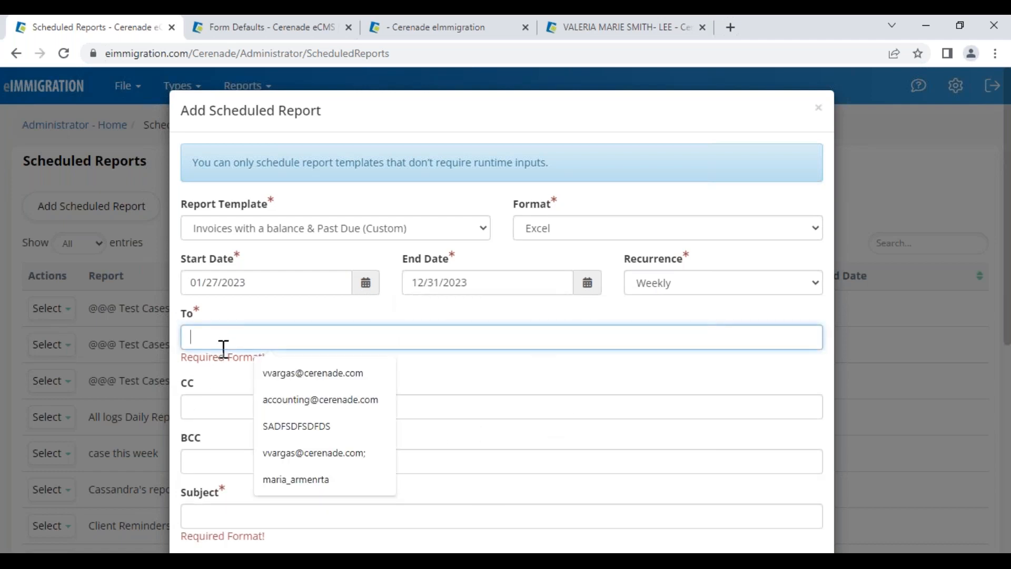
click(307, 381)
click(289, 393)
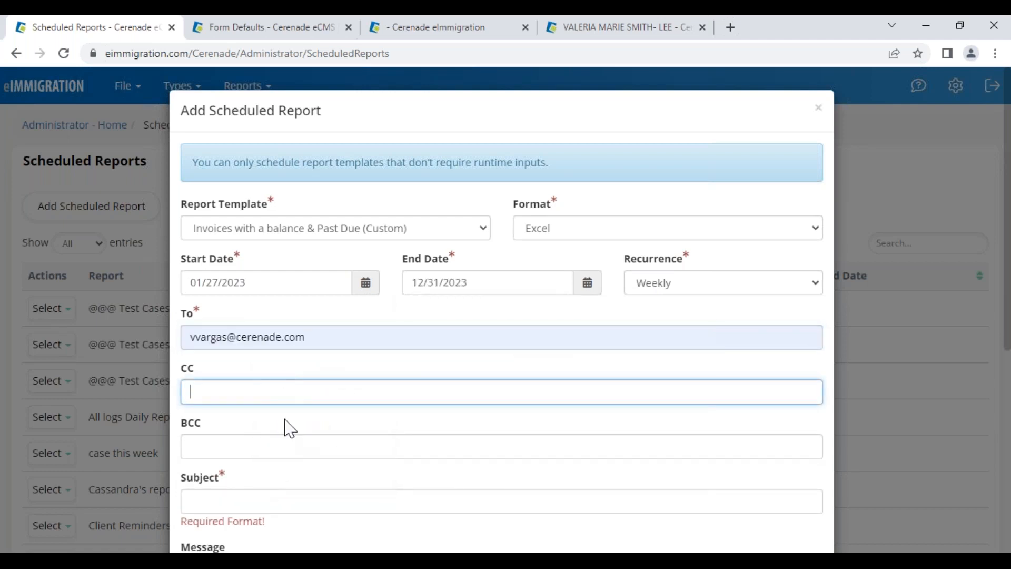
click(346, 344)
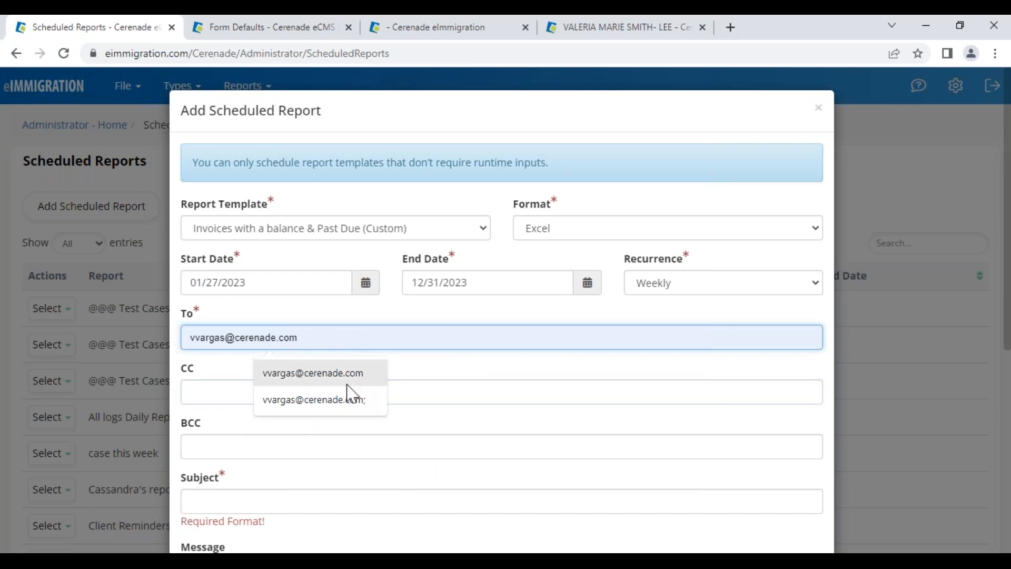
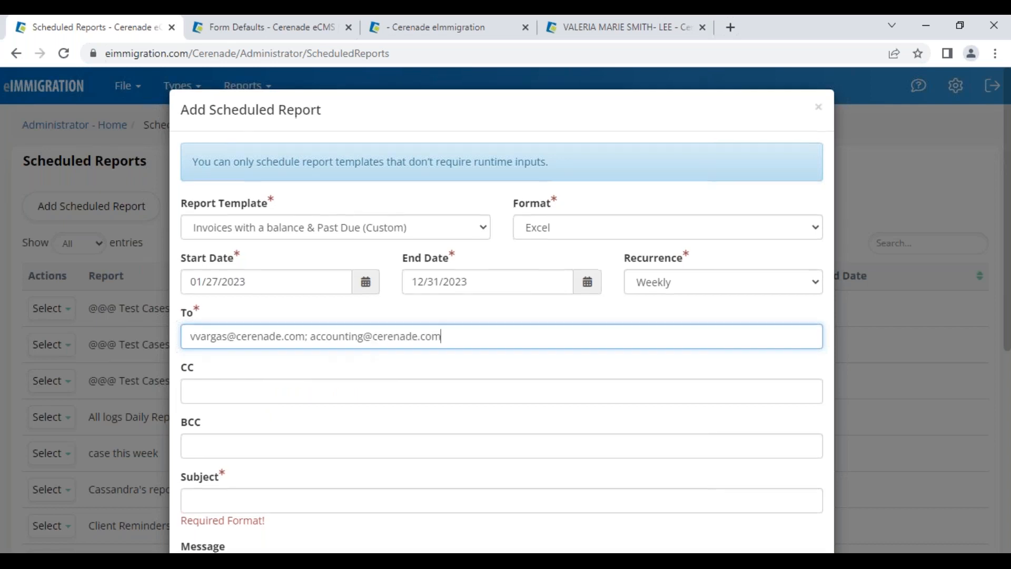
Fill in the subject 'sdfsdfgdgdfg' and the message 'dfg'
scroll(311, 353, down, 3)
click(311, 351)
text(sdfsdfgdgdfgdfg)
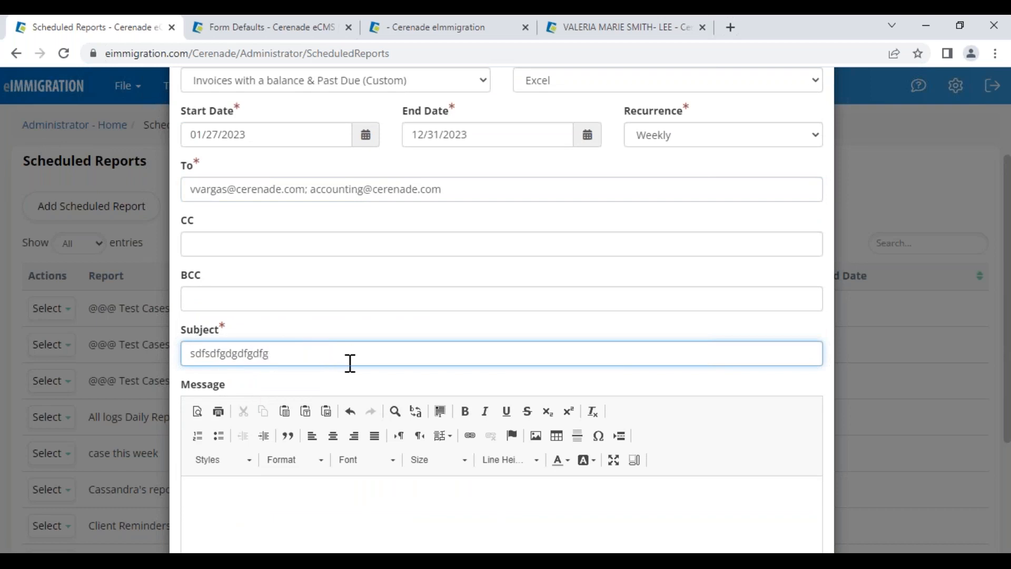
scroll(350, 363, down, 2)
click(355, 447)
text(dfgfdgdfgfd)
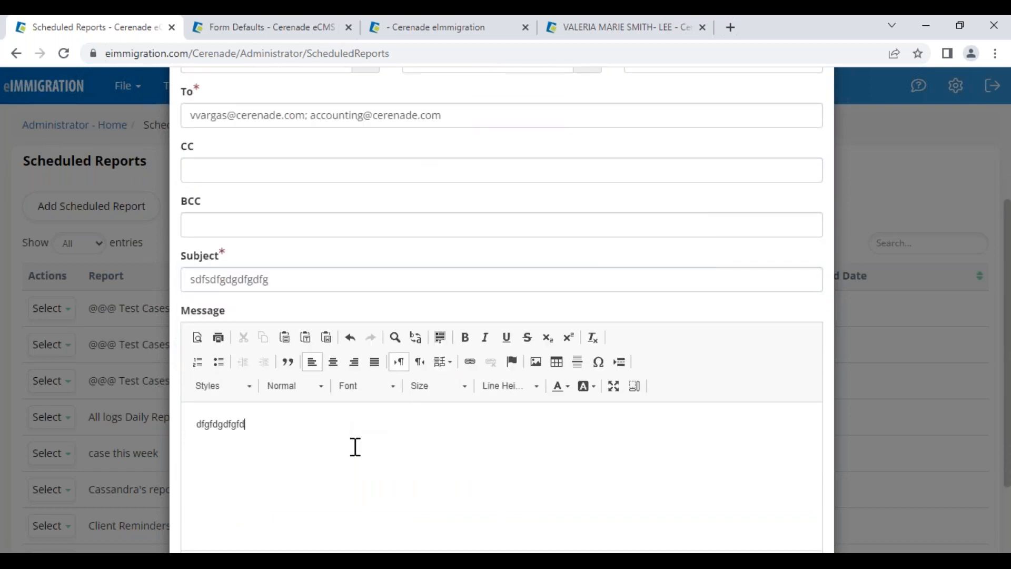
scroll(356, 447, up, 4)
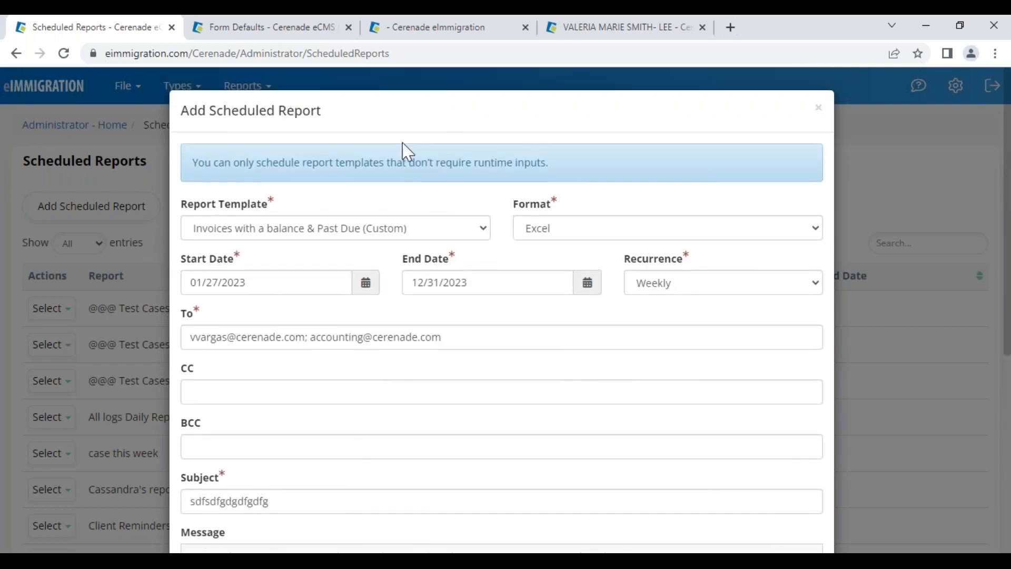
Discard the scheduled report form and go back to the Administrator home page's Reports and Tools sections
click(819, 110)
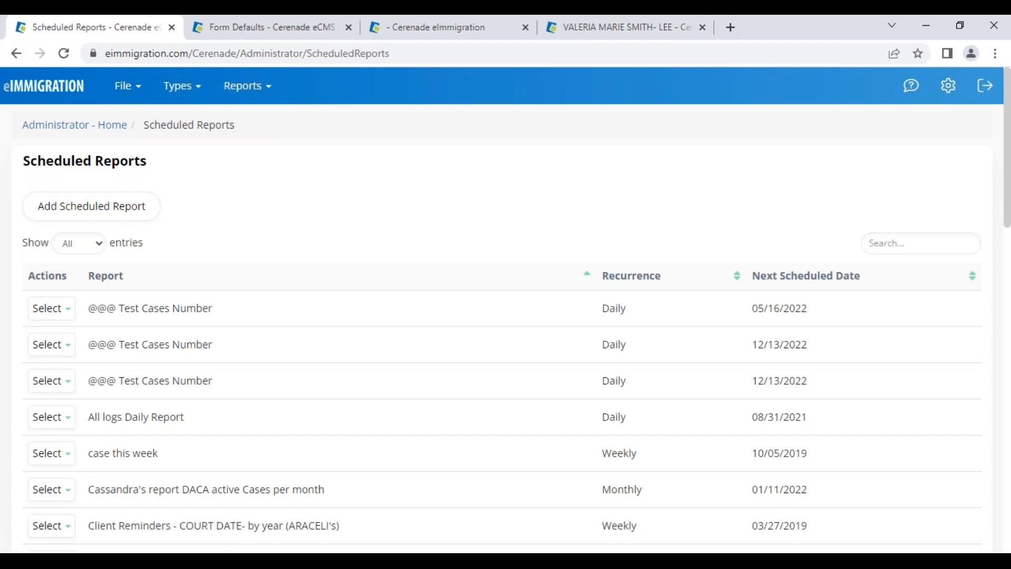
click(80, 127)
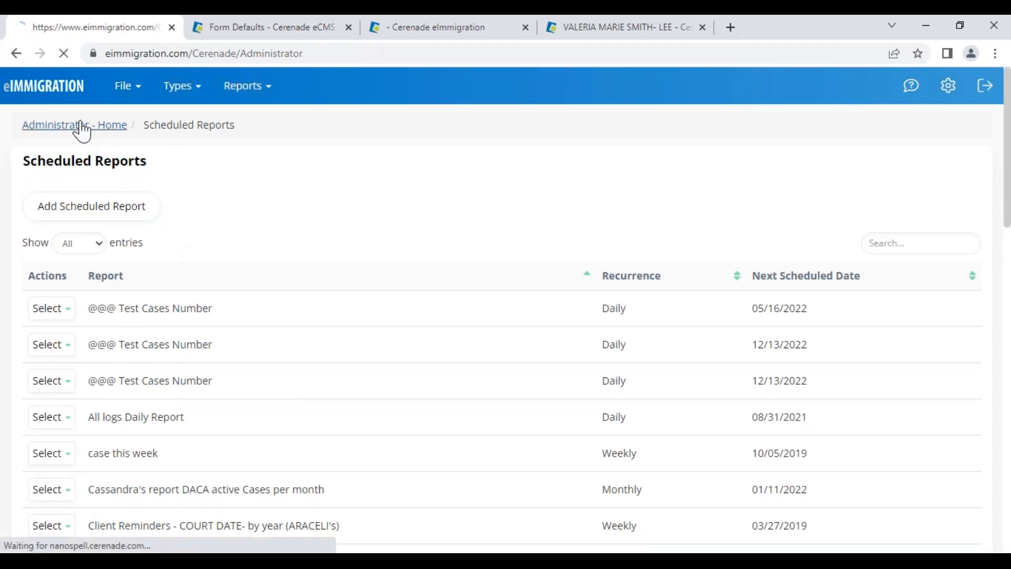
scroll(45, 469, down, 6)
scroll(45, 469, up, 6)
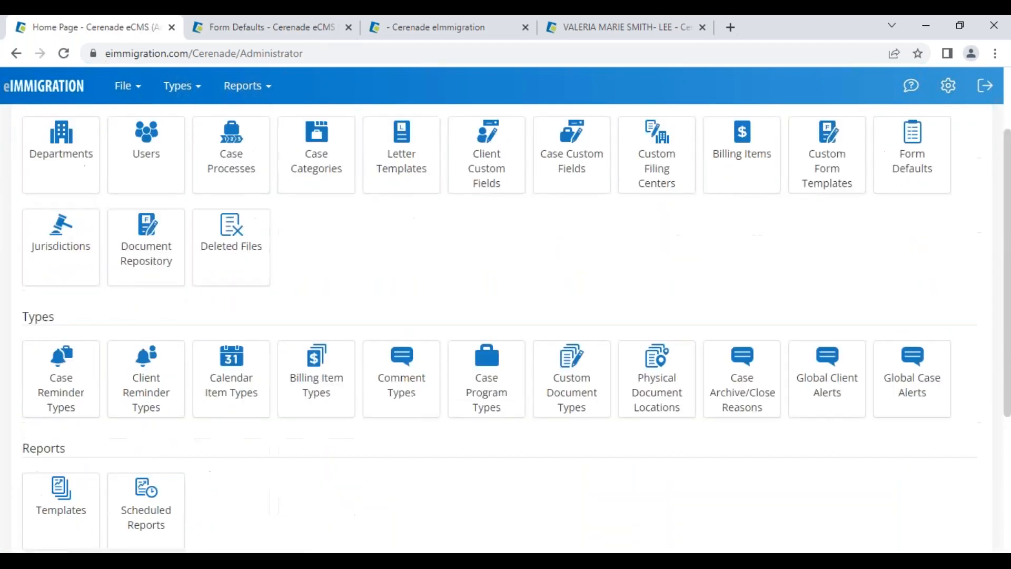
drag(51, 169, 97, 212)
scroll(96, 380, down, 6)
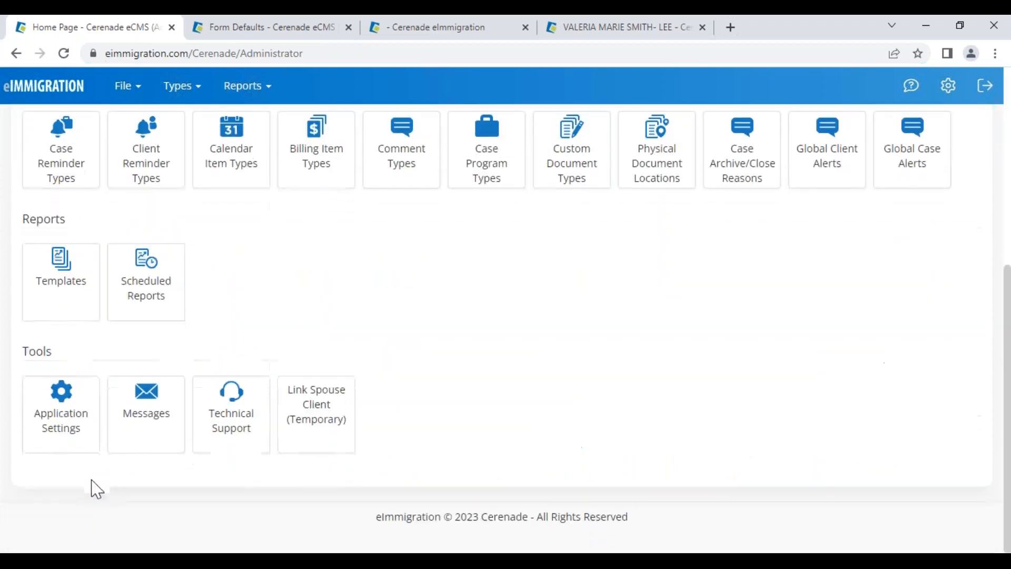
click(65, 426)
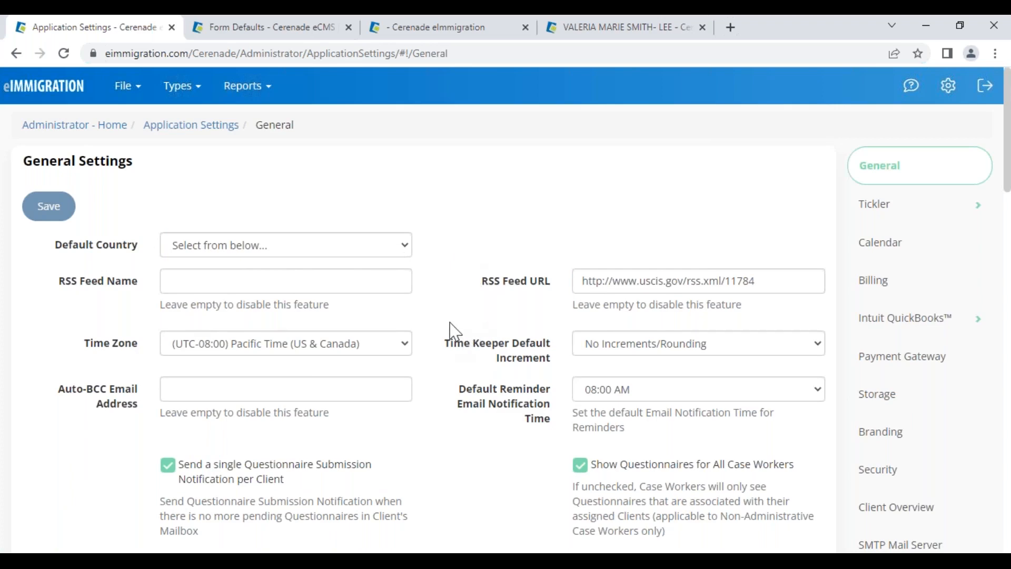
drag(56, 247, 139, 253)
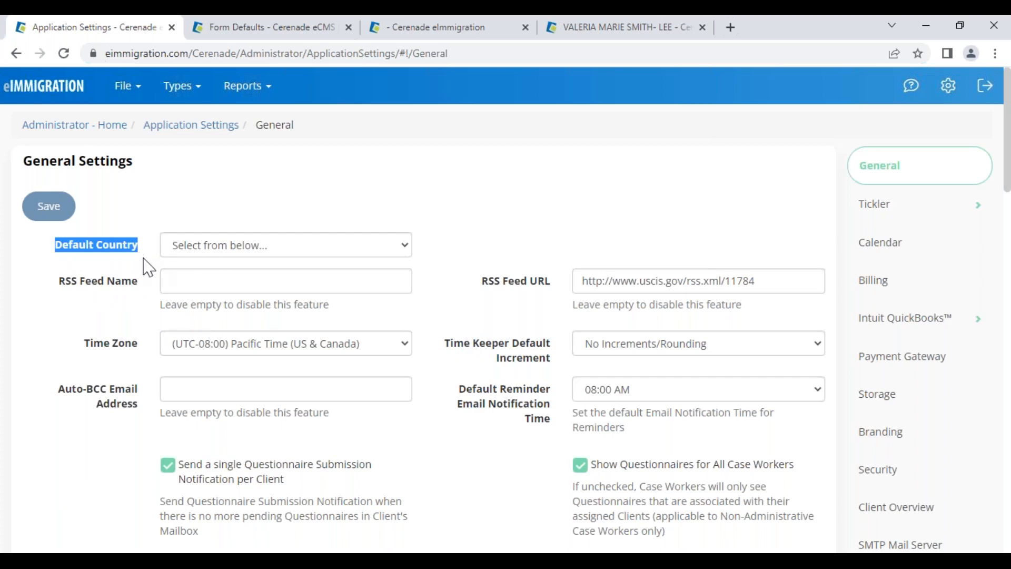
click(179, 246)
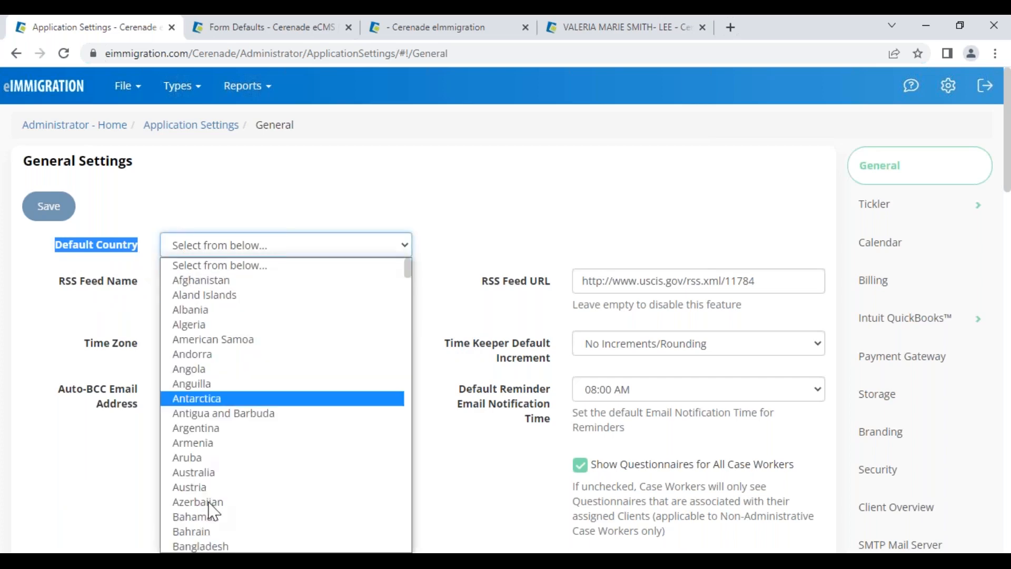
click(165, 236)
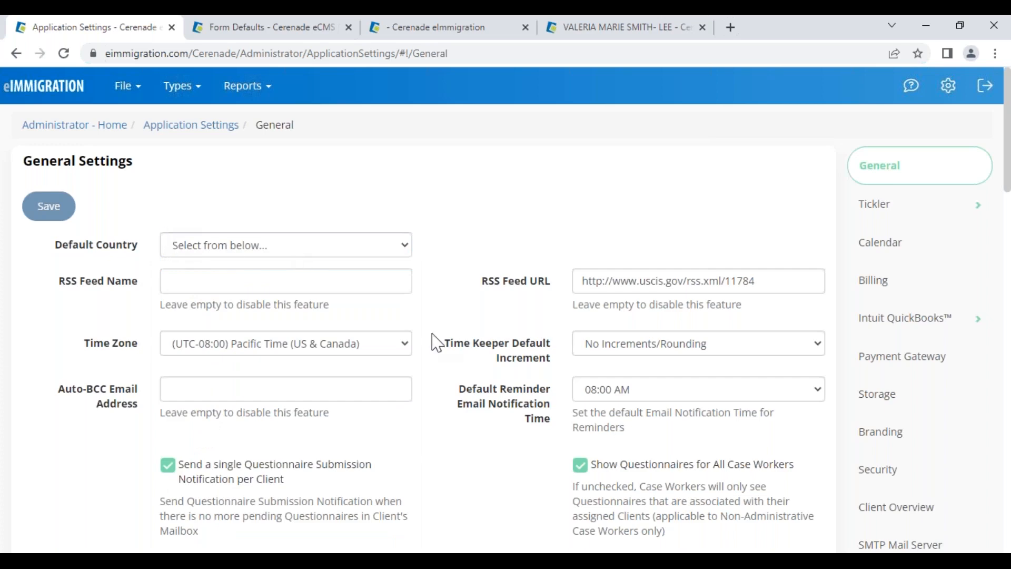
scroll(458, 453, down, 6)
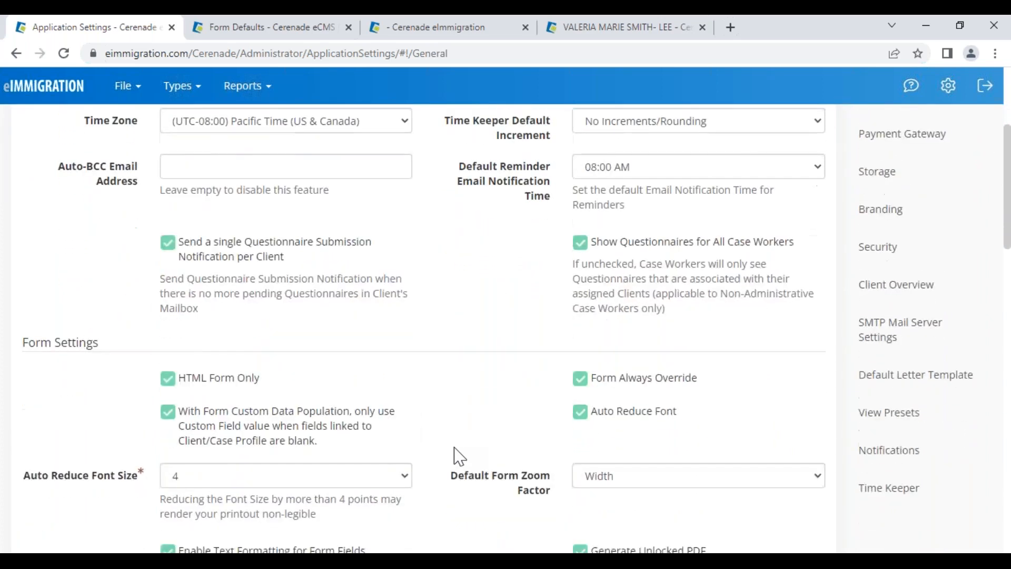
scroll(406, 426, down, 3)
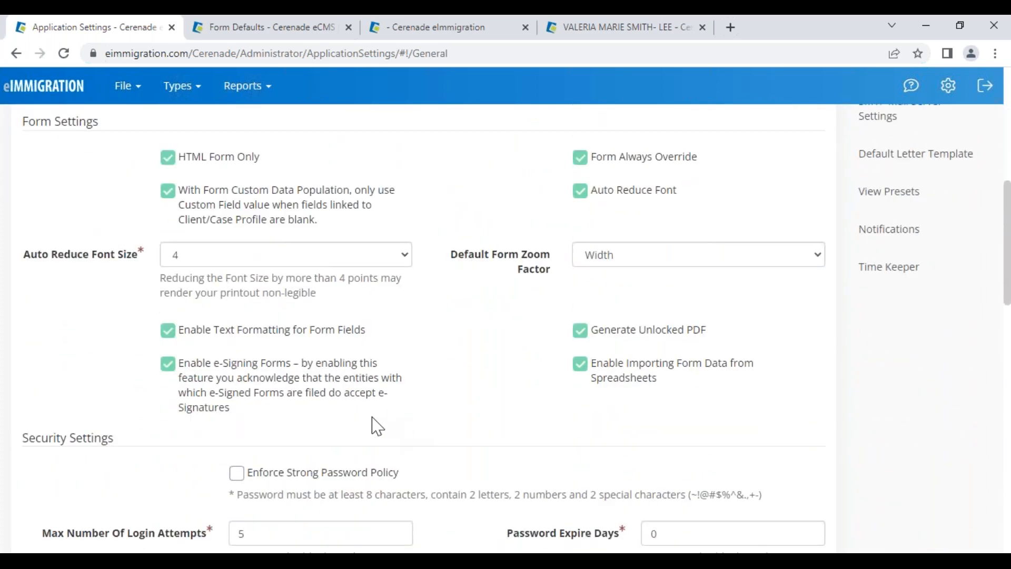
click(172, 369)
scroll(174, 375, up, 6)
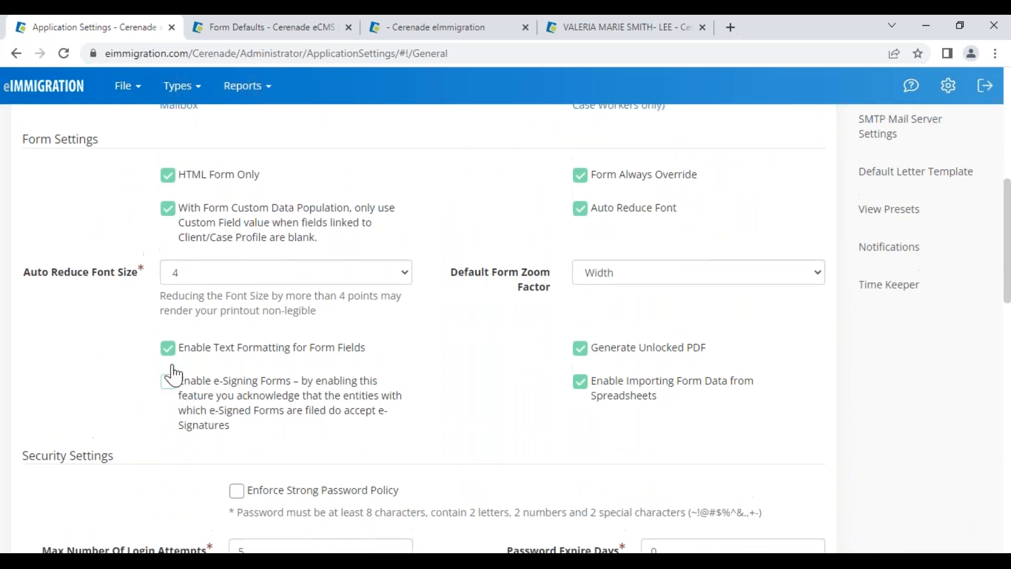
scroll(176, 385, down, 6)
click(172, 368)
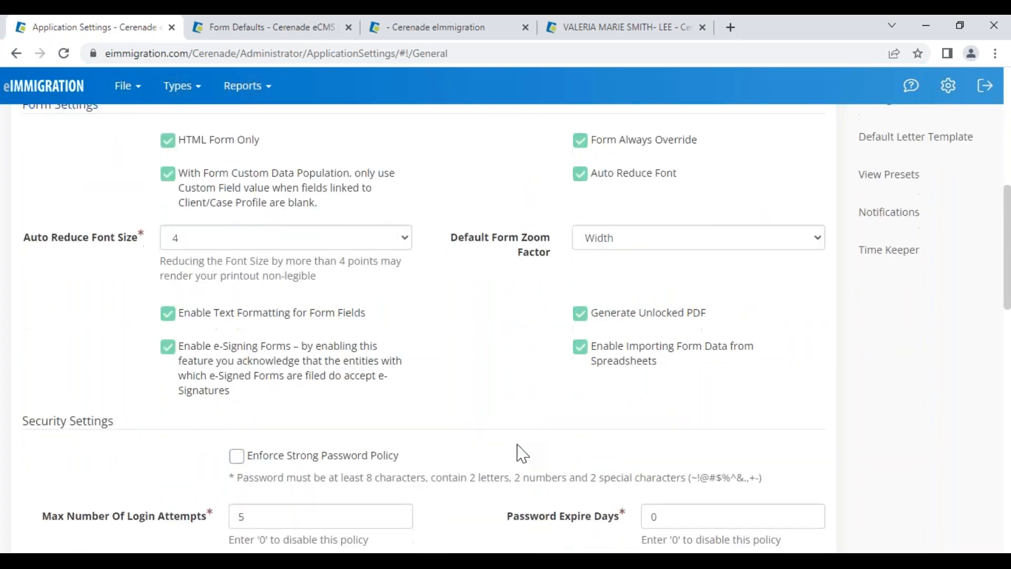
scroll(565, 476, down, 8)
scroll(516, 326, down, 5)
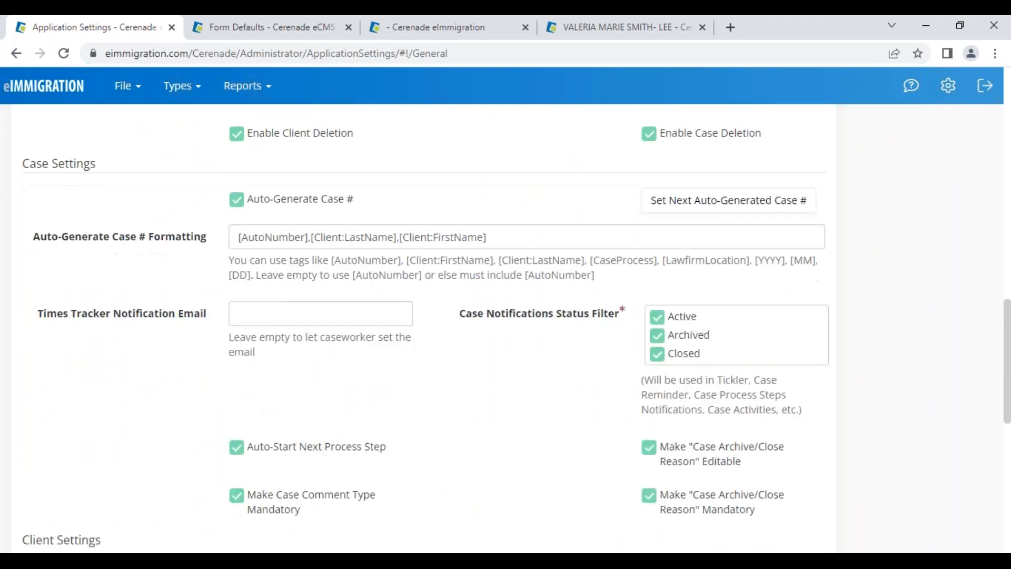
scroll(516, 327, down, 1)
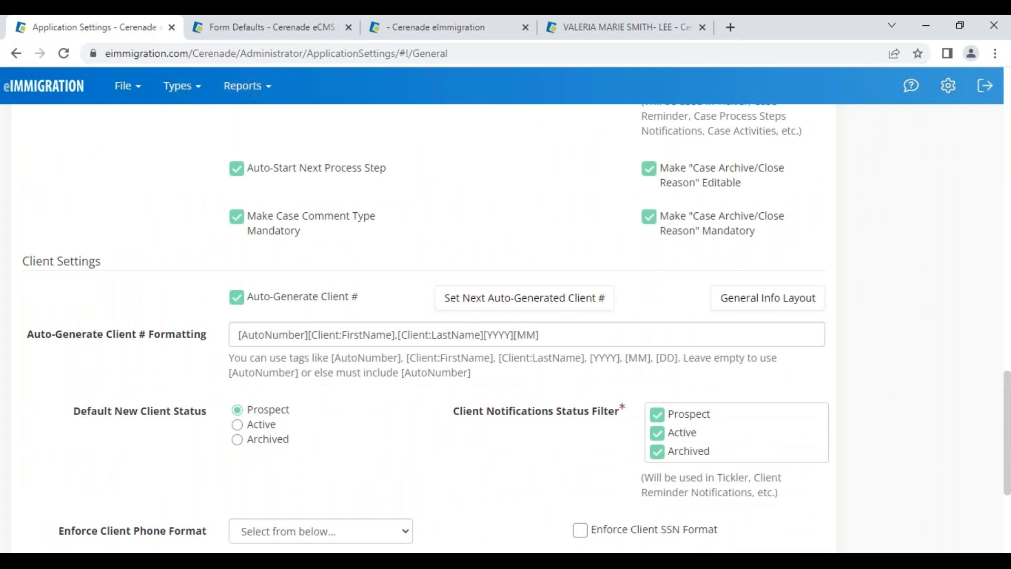
drag(25, 260, 108, 258)
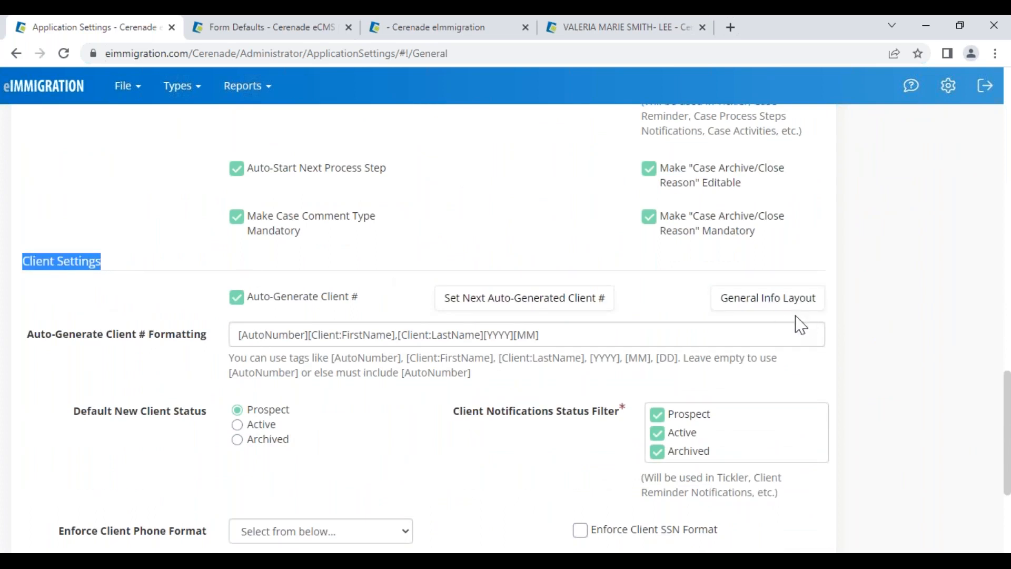
Open the General Info Layout visibility settings, then view the client's General Info page
click(763, 306)
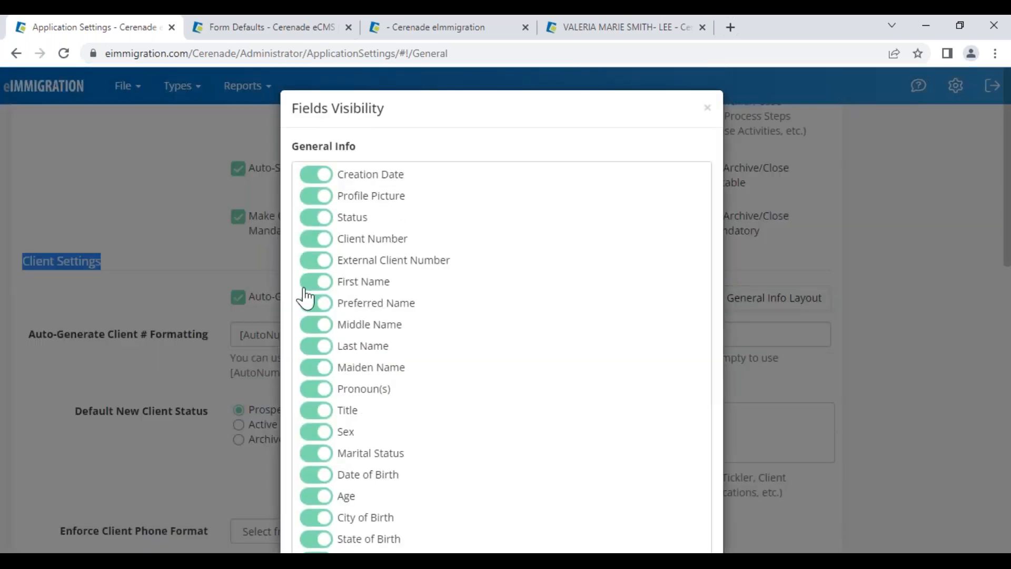
scroll(307, 296, down, 4)
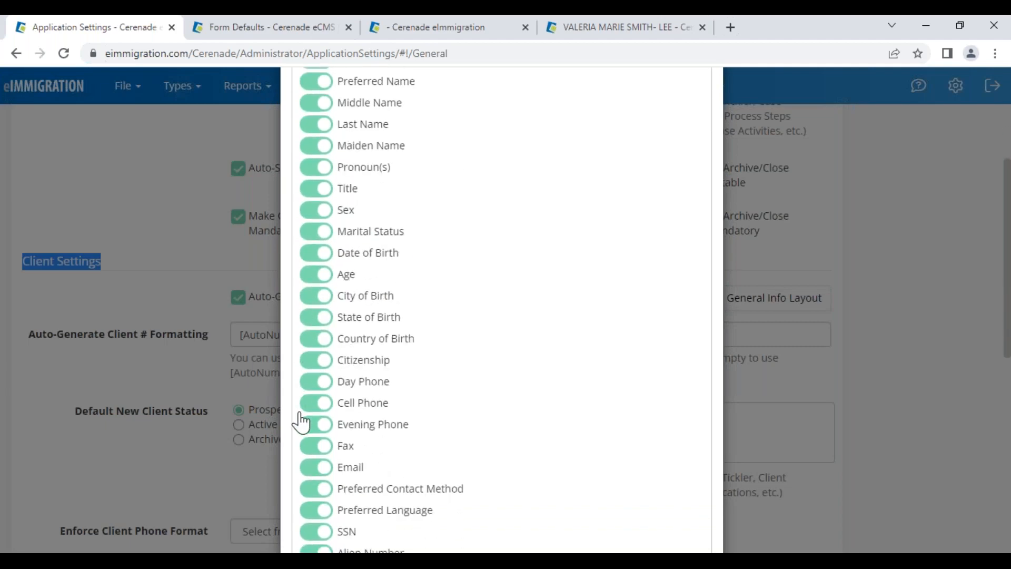
click(652, 30)
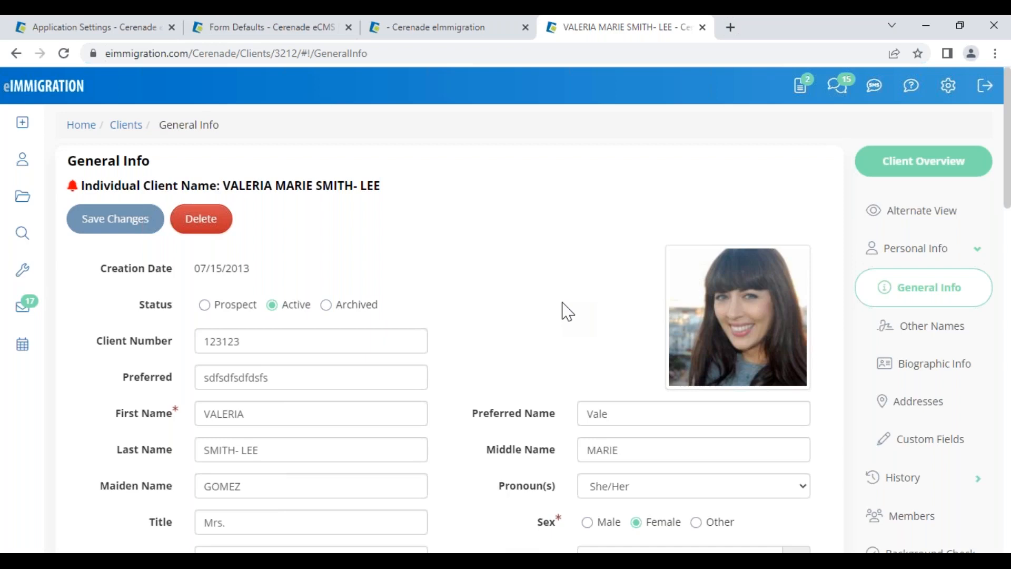
scroll(566, 312, down, 1)
Compare the client page's field labels, such as Title and Marital Status, then return to the visibility settings
drag(460, 347, 505, 397)
scroll(474, 390, down, 5)
drag(151, 375, 187, 378)
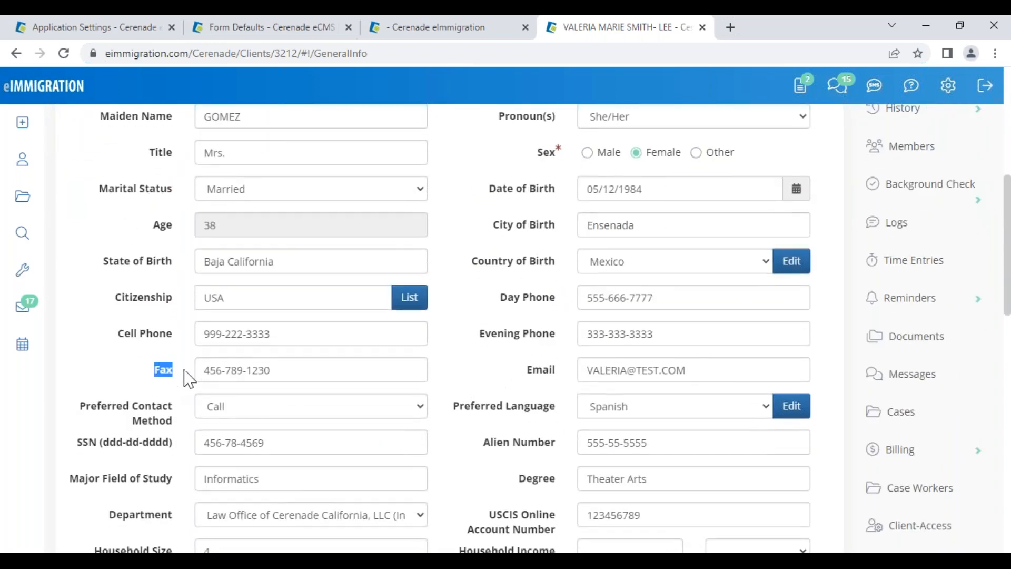
scroll(460, 372, up, 1)
drag(498, 190, 558, 207)
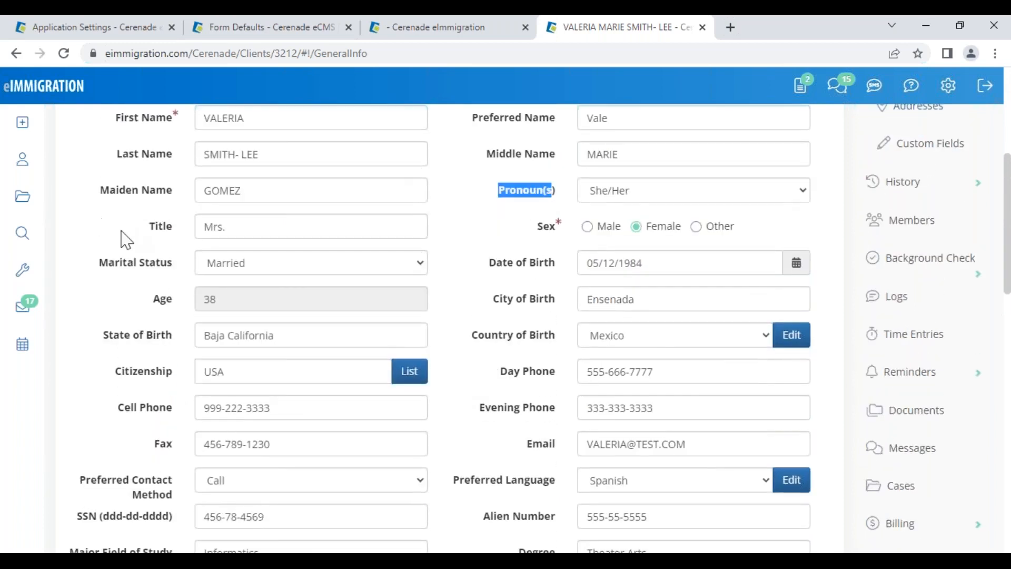
drag(116, 240, 181, 244)
drag(113, 263, 175, 272)
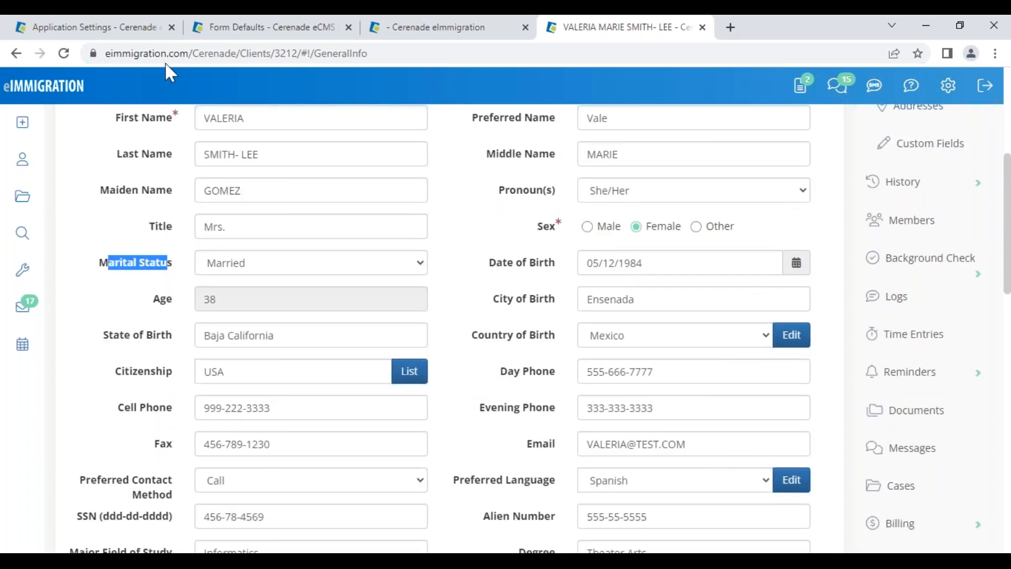
click(106, 29)
scroll(405, 456, down, 4)
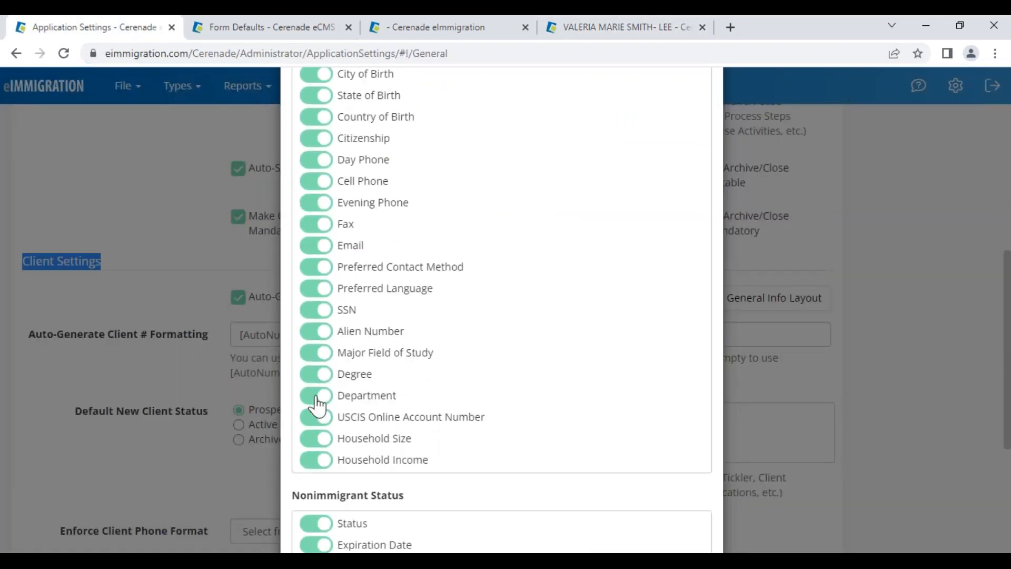
Hide Household Size, Nonimmigrant Status, both expiration dates, Major Field of Study and Degree
click(318, 438)
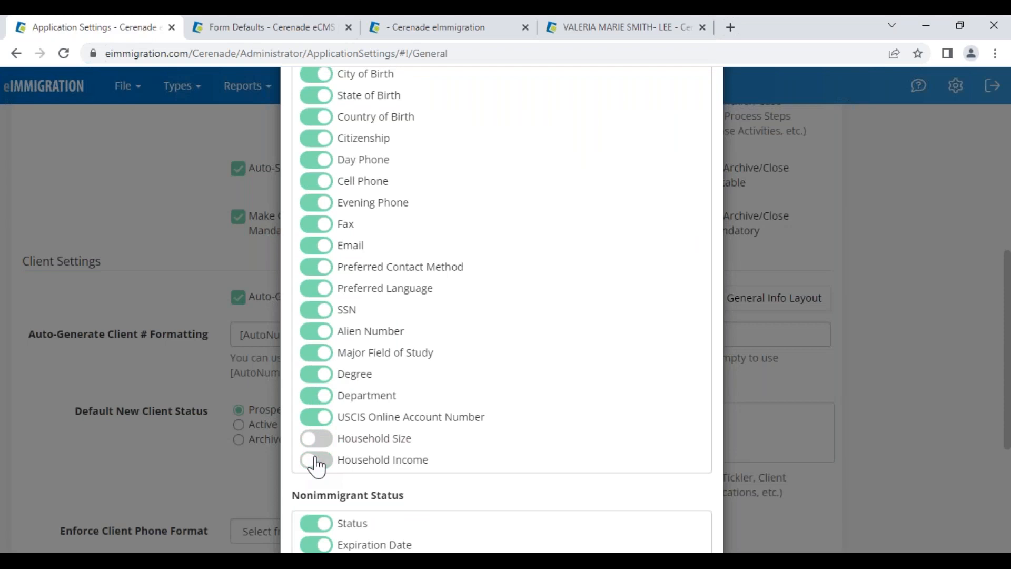
scroll(317, 471, down, 3)
click(316, 375)
click(316, 397)
click(316, 421)
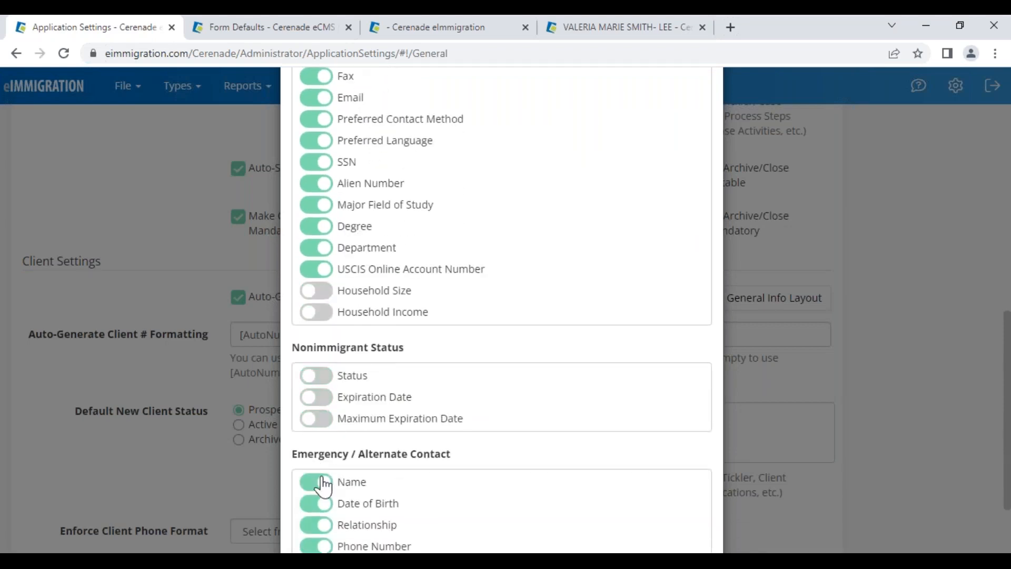
click(318, 206)
click(319, 227)
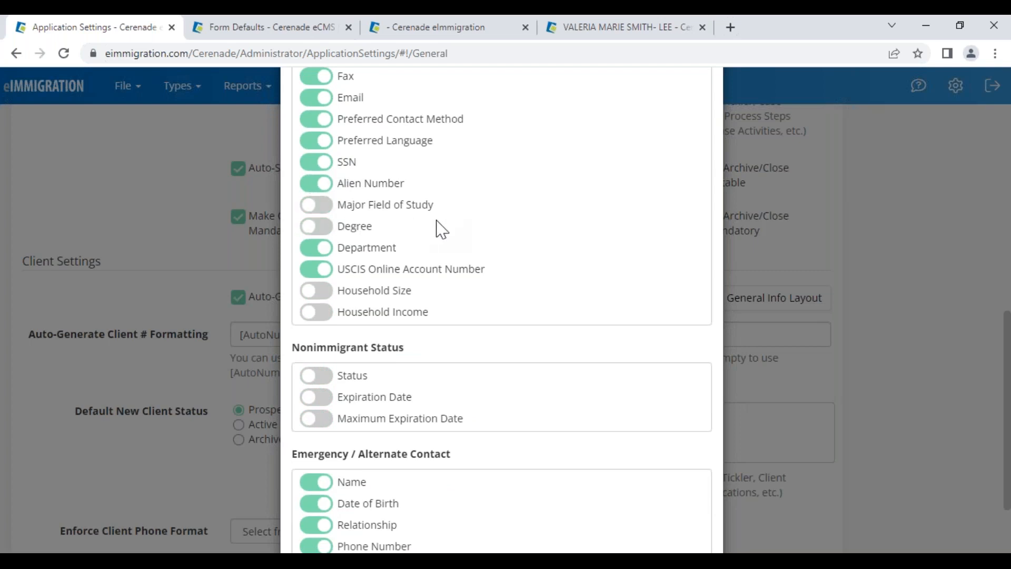
Hide the Fax field, apply the visibility changes and save the application settings
scroll(439, 229, up, 2)
click(316, 150)
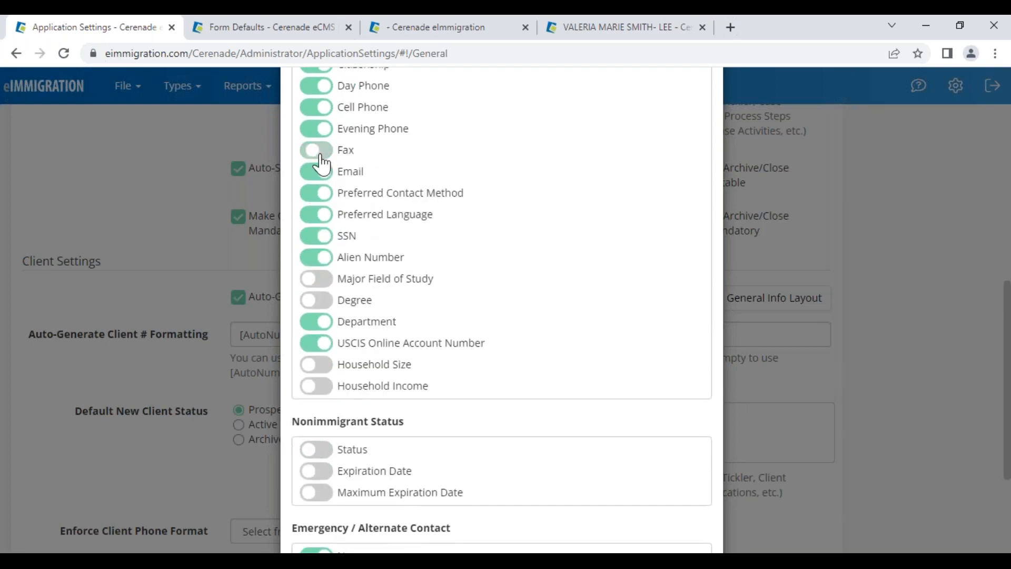
scroll(608, 335, down, 3)
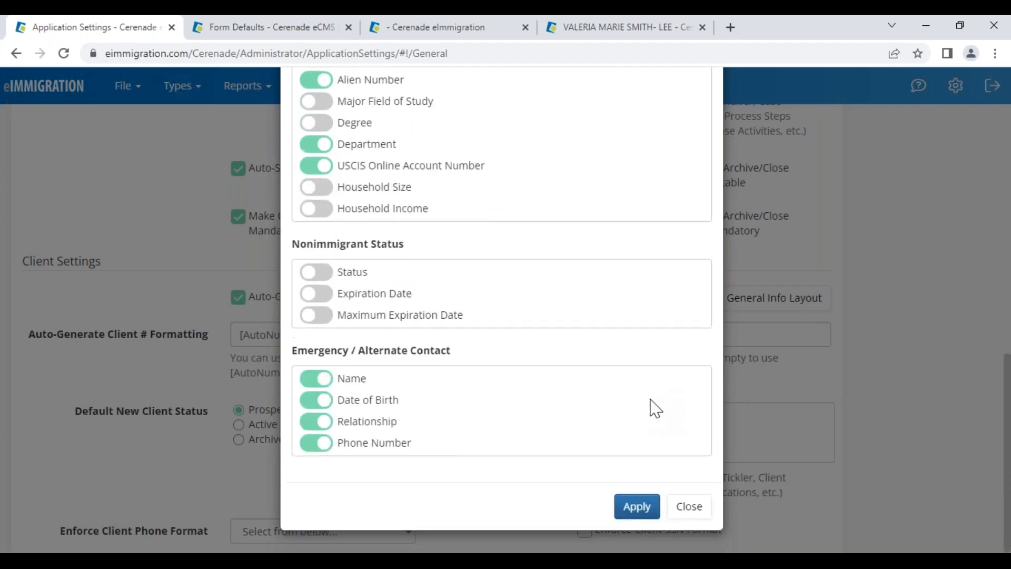
click(642, 509)
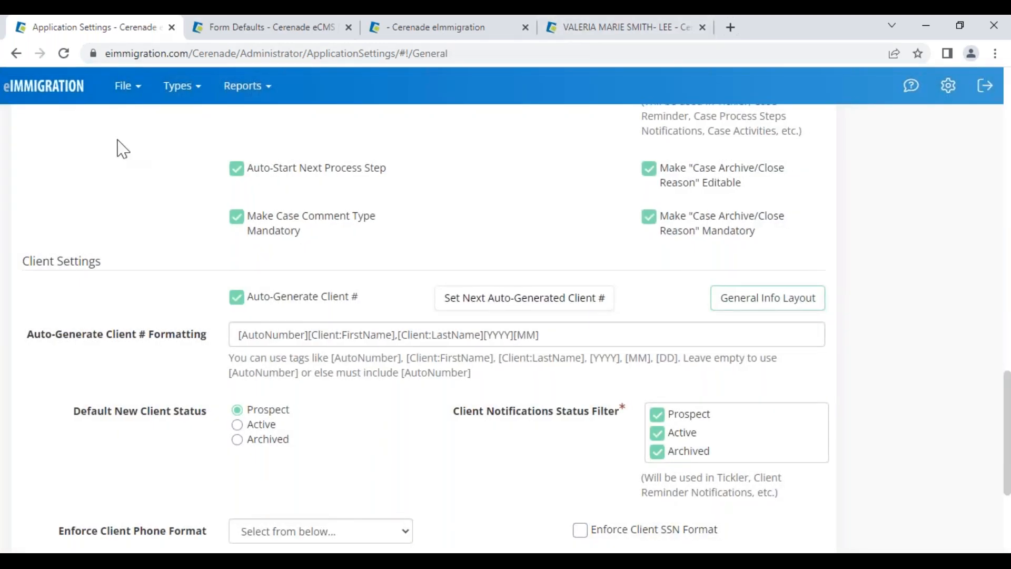
scroll(158, 206, up, 15)
scroll(154, 205, up, 5)
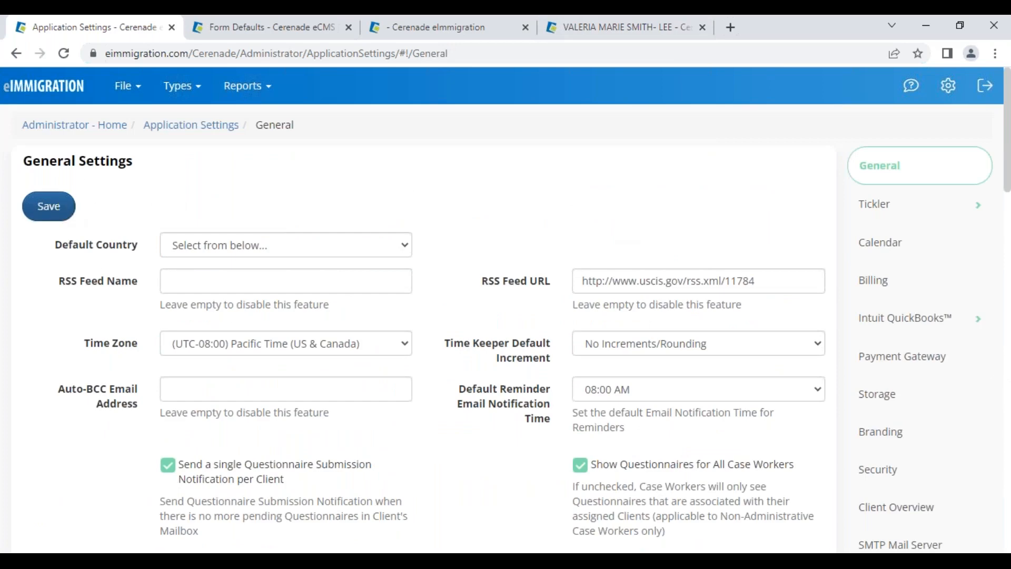
click(49, 206)
click(616, 27)
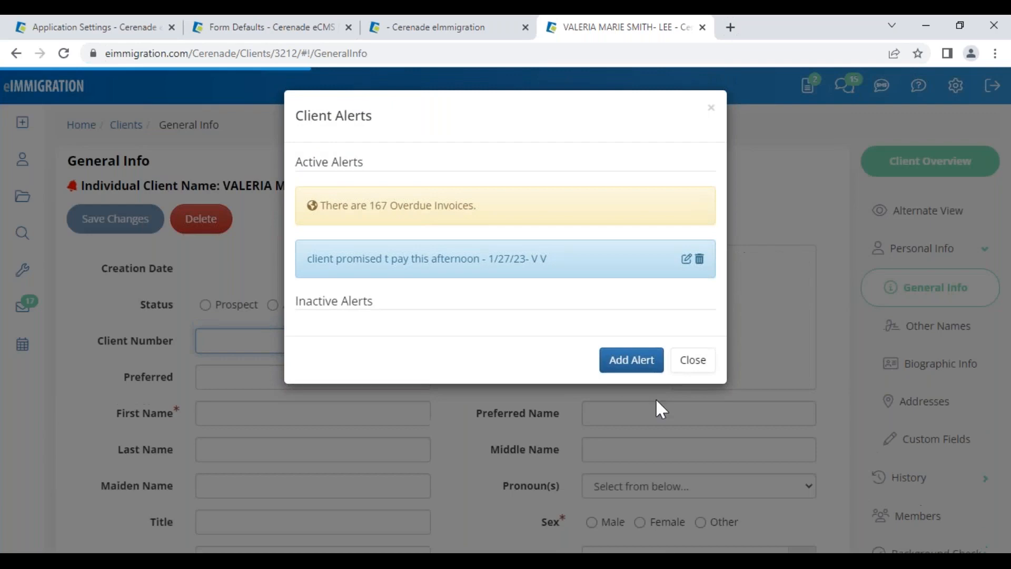
click(690, 362)
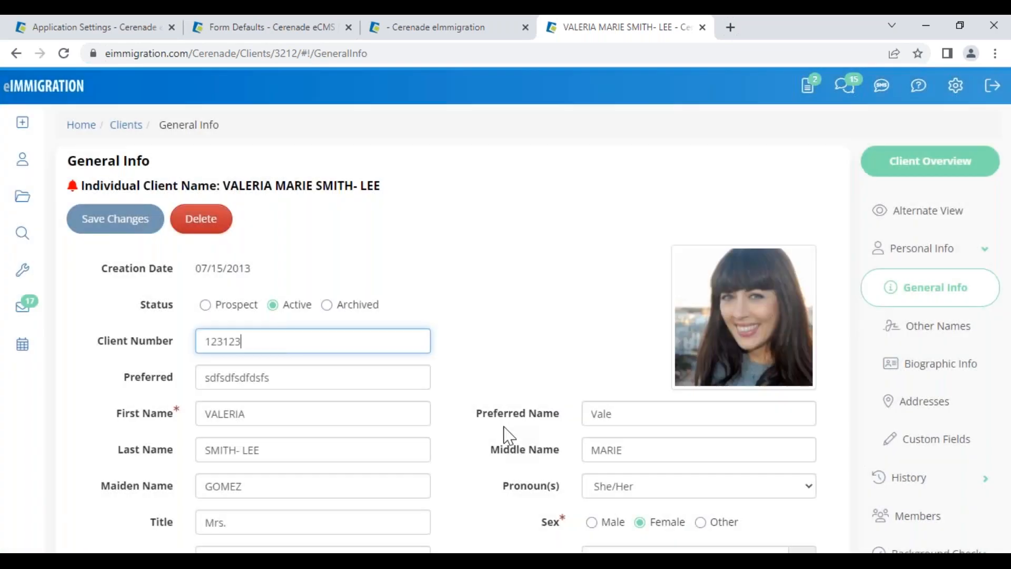
scroll(495, 434, down, 4)
scroll(490, 434, down, 4)
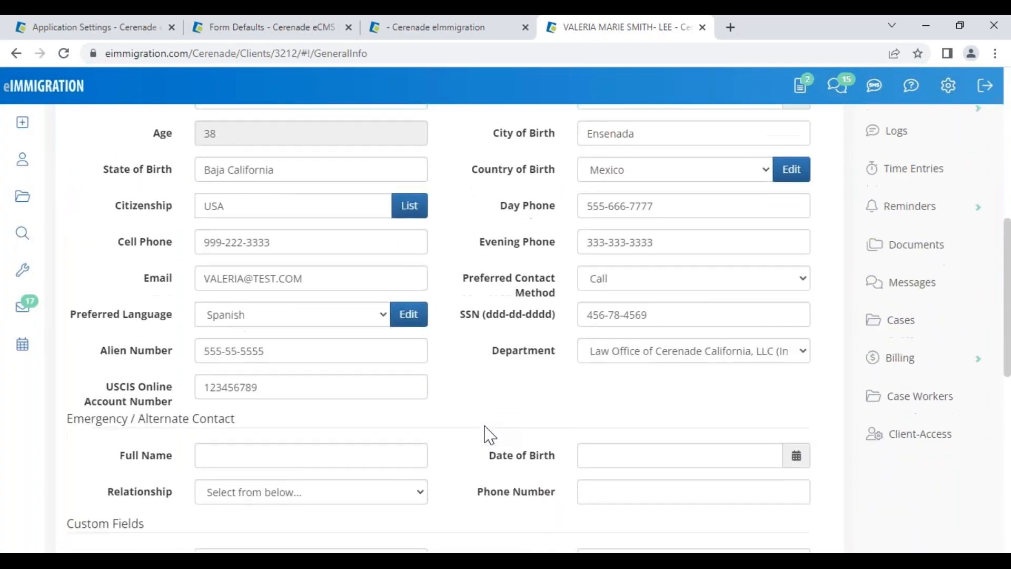
scroll(490, 435, down, 1)
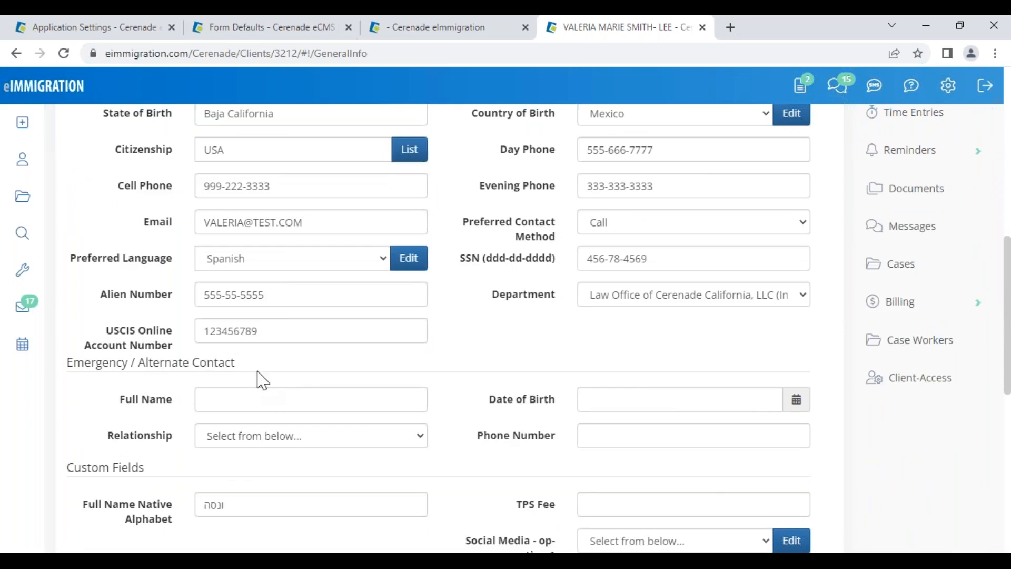
click(129, 27)
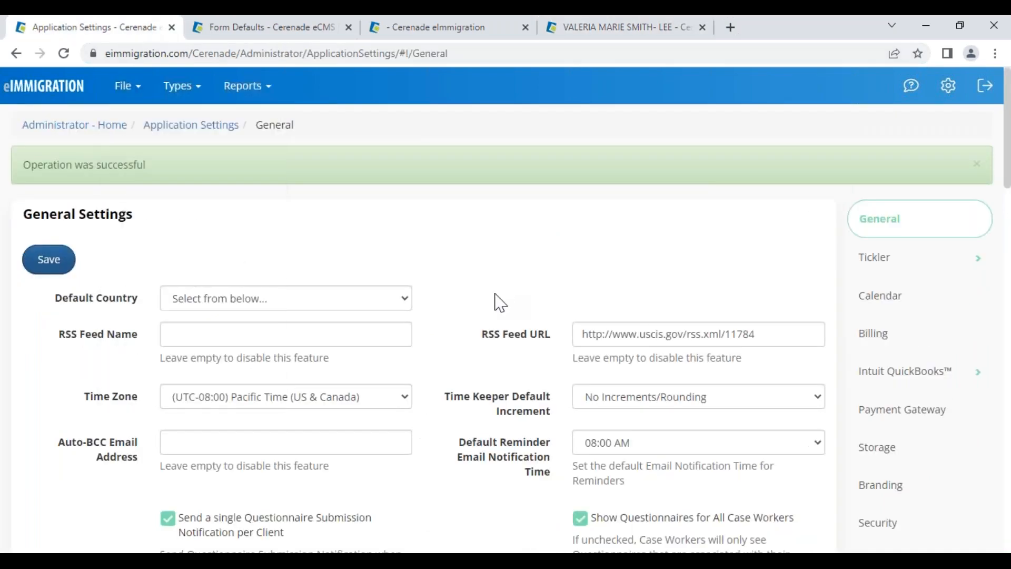
In General Info Layout, turn Degree, Household Size and Household Income back on
scroll(522, 396, down, 1)
scroll(521, 397, down, 5)
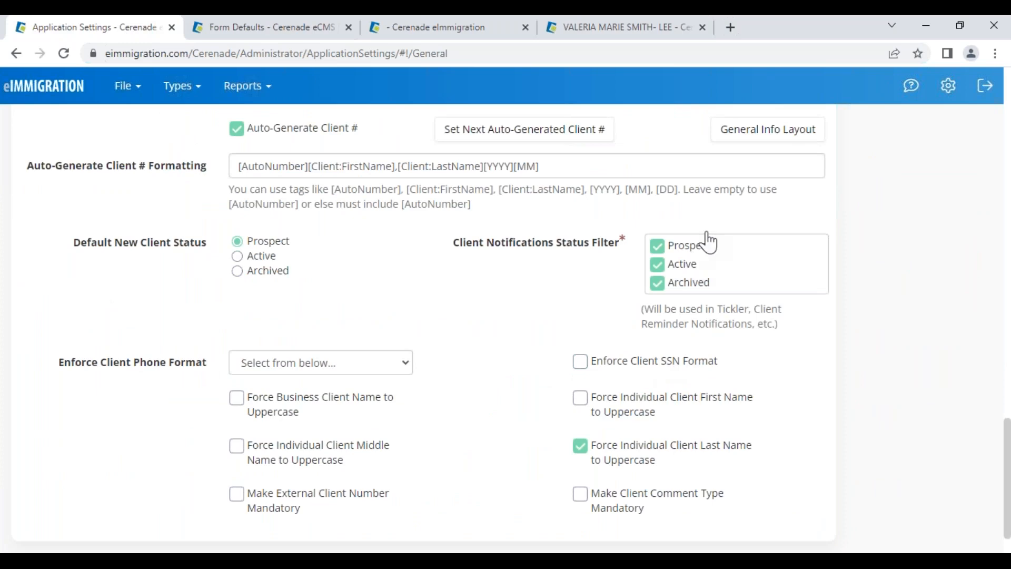
click(737, 132)
scroll(322, 358, down, 1)
scroll(322, 356, down, 4)
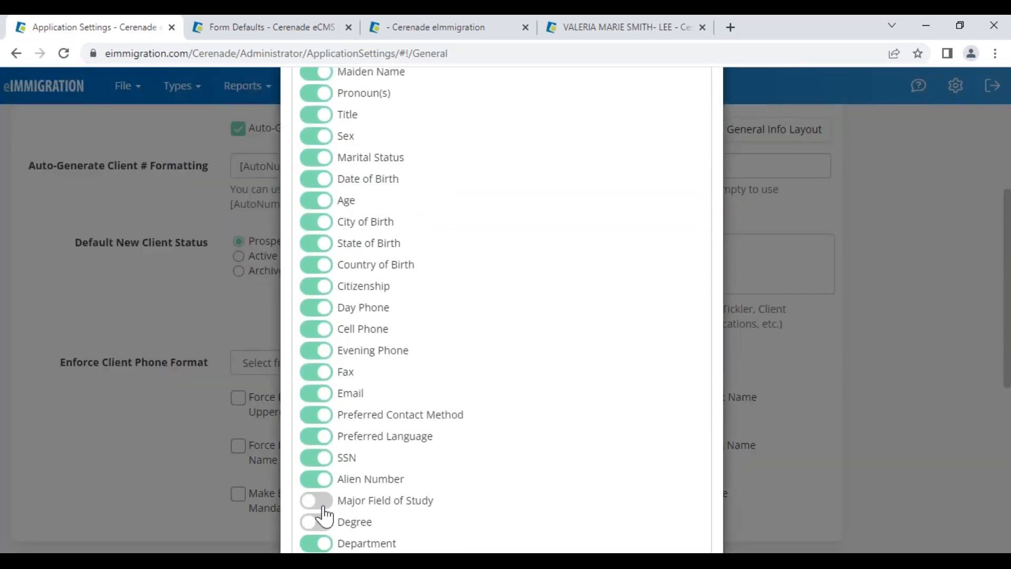
click(317, 523)
scroll(324, 527, down, 4)
click(319, 366)
click(318, 386)
Turn Nonimmigrant Status and both expiration date fields back on, then apply and save
click(317, 450)
click(317, 471)
click(317, 492)
scroll(321, 492, down, 3)
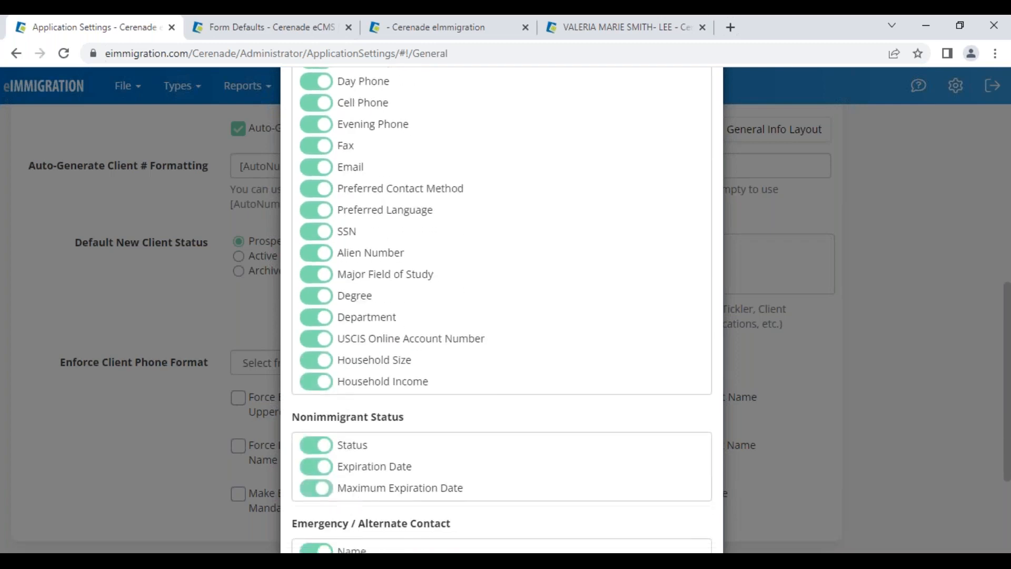
click(621, 505)
scroll(158, 263, down, 8)
scroll(78, 174, up, 10)
click(49, 206)
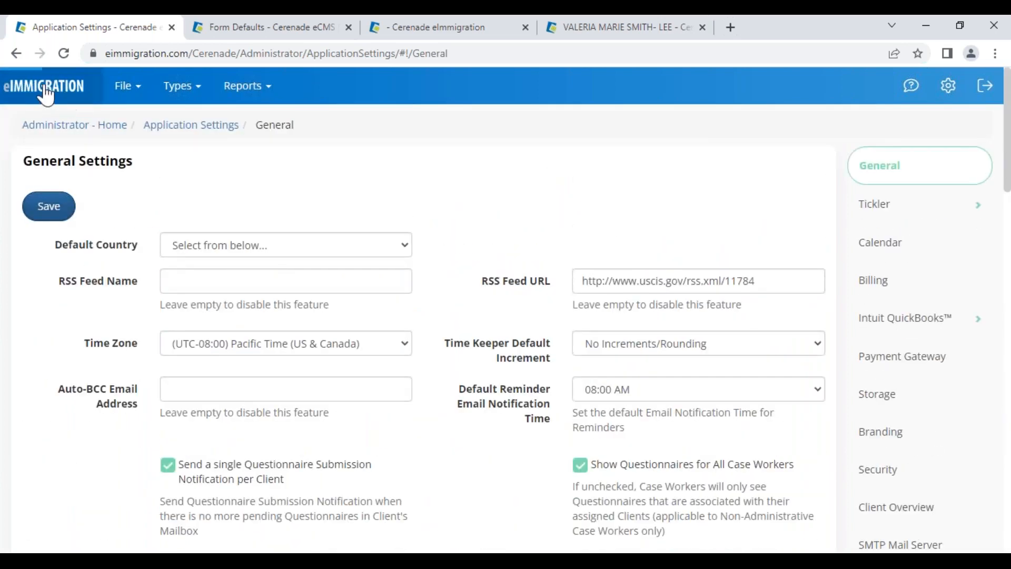